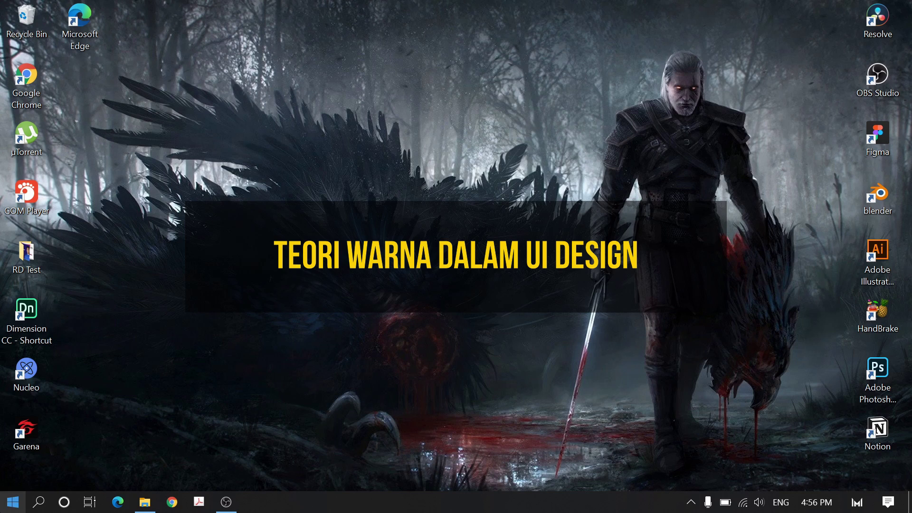
Launch Adobe XD from the Windows search by typing 'xd'
click(13, 501)
text(xd)
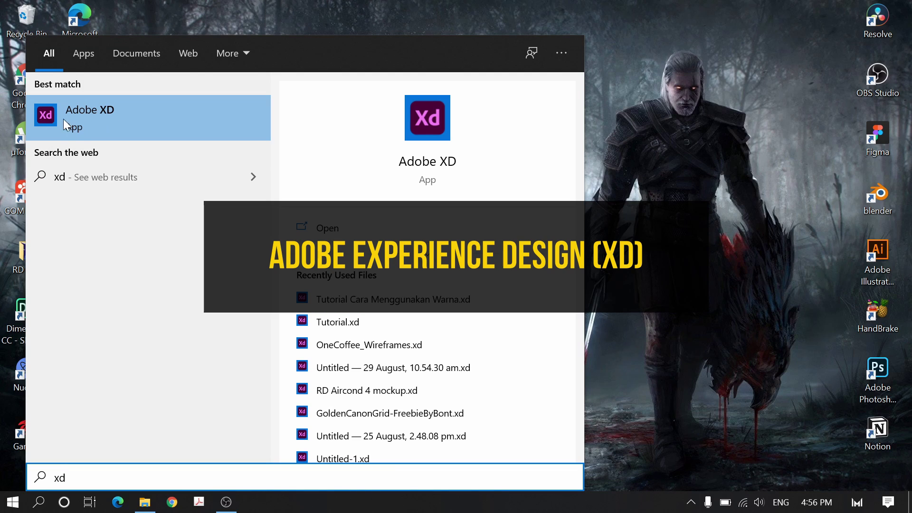
click(114, 117)
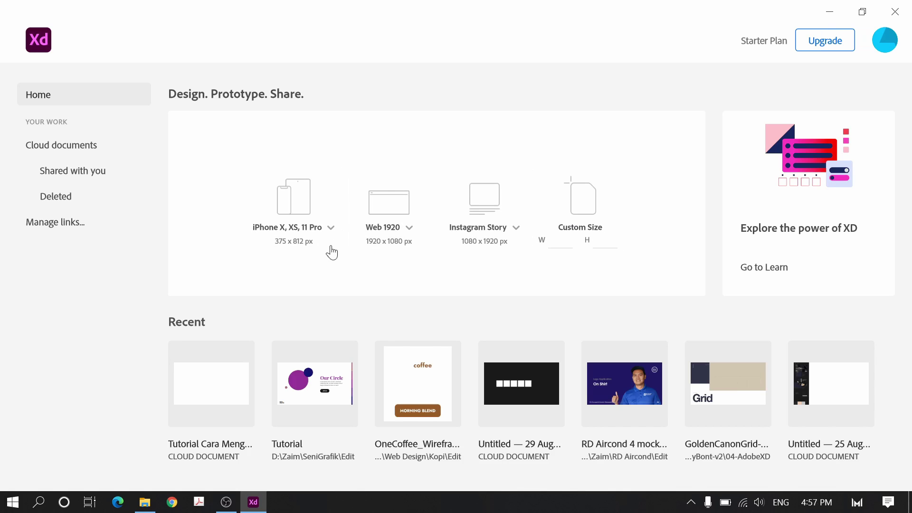
Create a Web 1920 document, save it to the cloud as 'Cara Menggunakan Warna Dalam UI Design', and select the Warna artboard
click(387, 207)
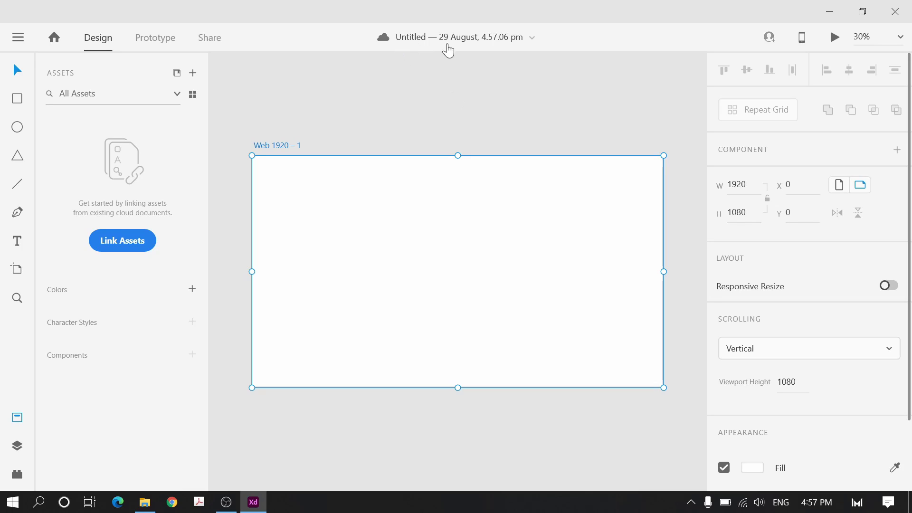
click(421, 38)
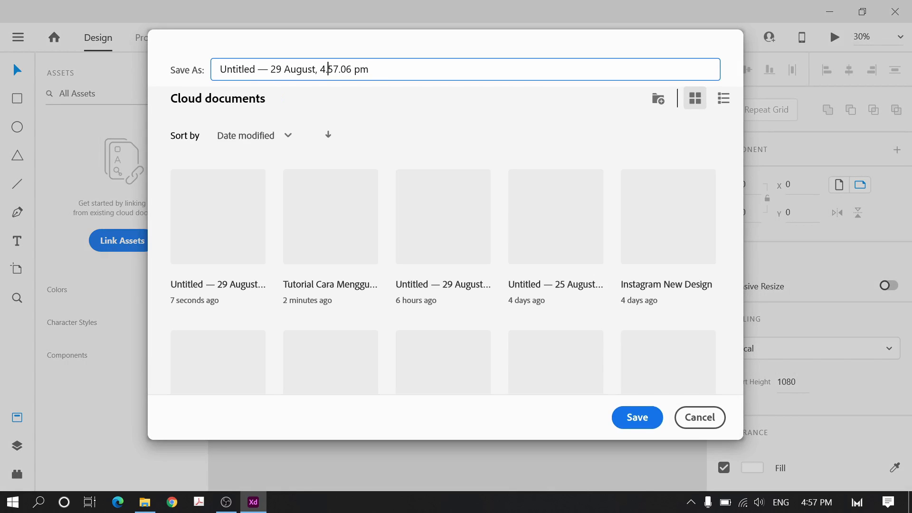
key(ctrl+a)
text(Cara Menggunakan Warna Dalam Desi)
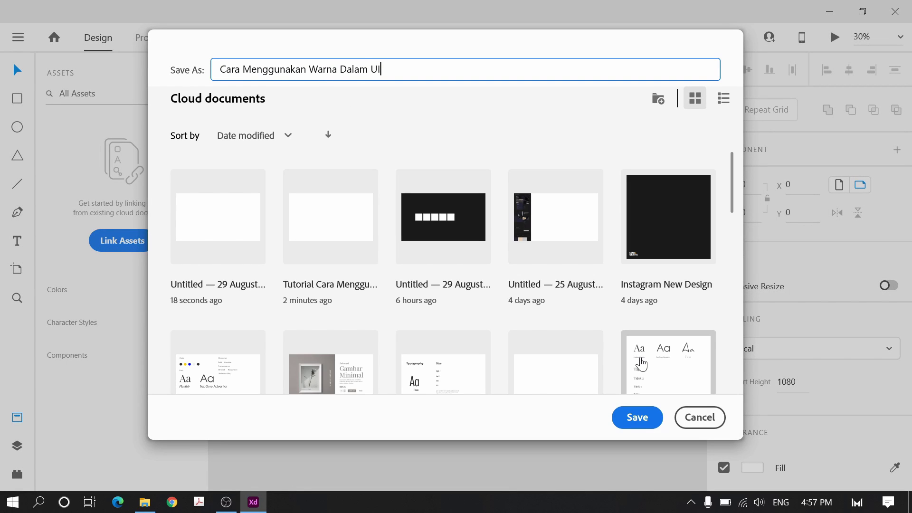
text( Design)
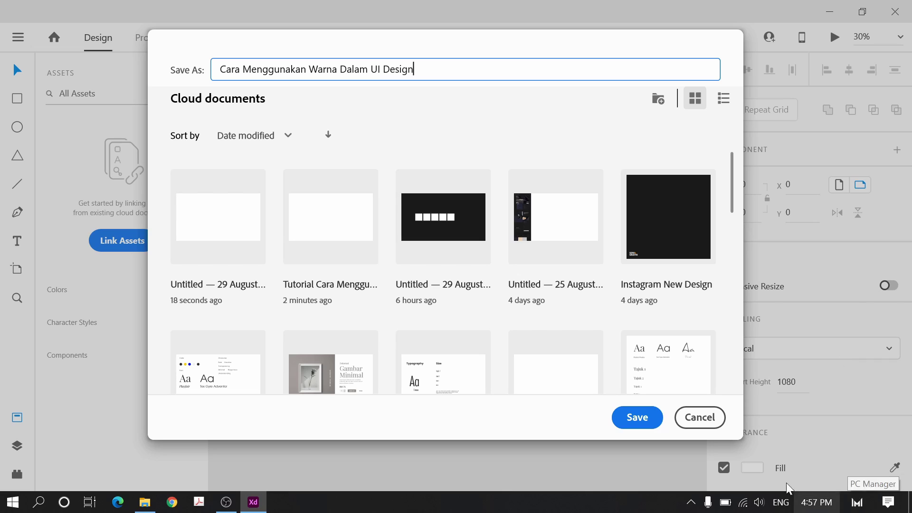
click(646, 425)
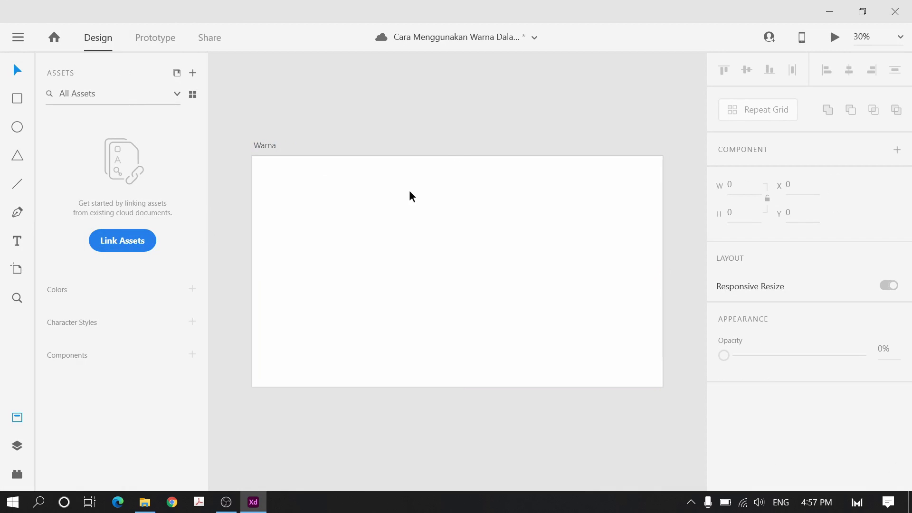
click(405, 197)
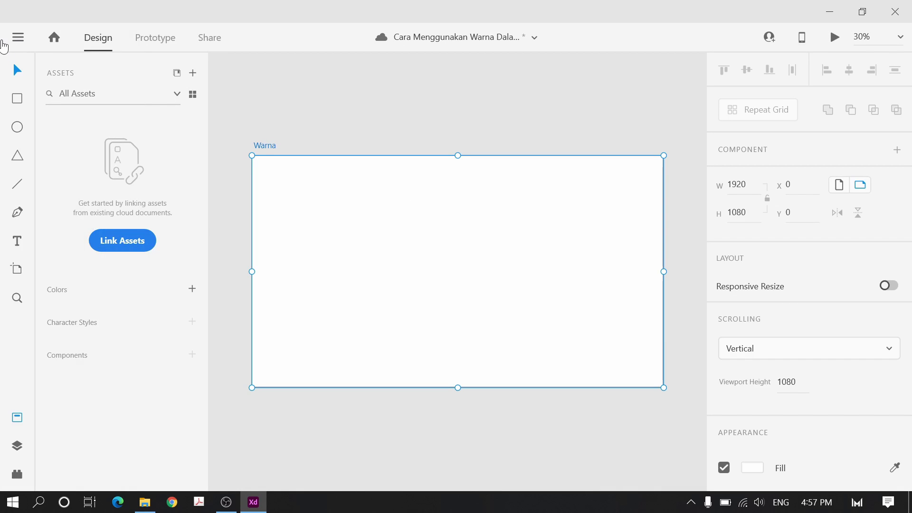
Save a local copy of the document to the Desktop
click(20, 43)
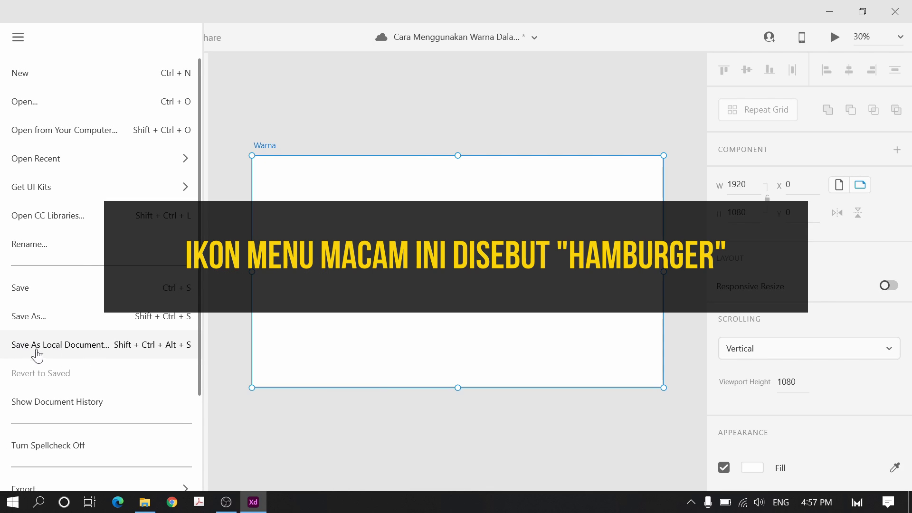
click(234, 315)
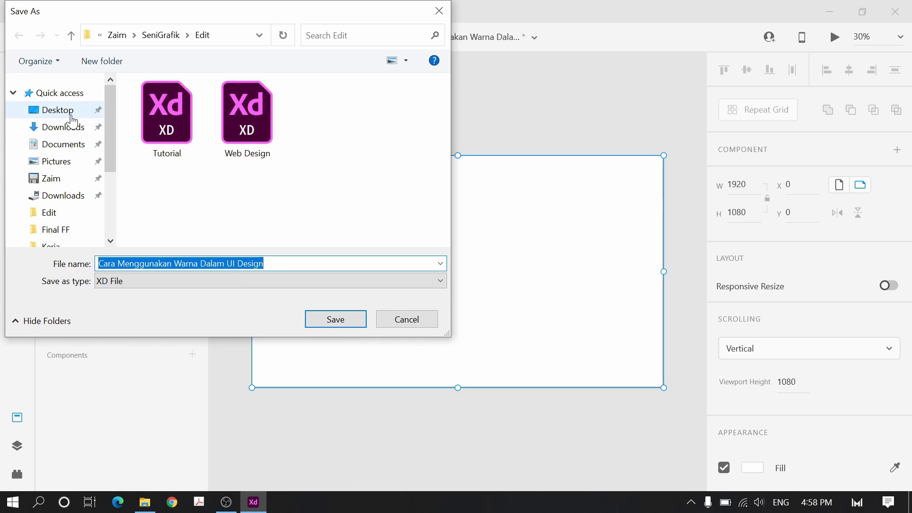
click(71, 114)
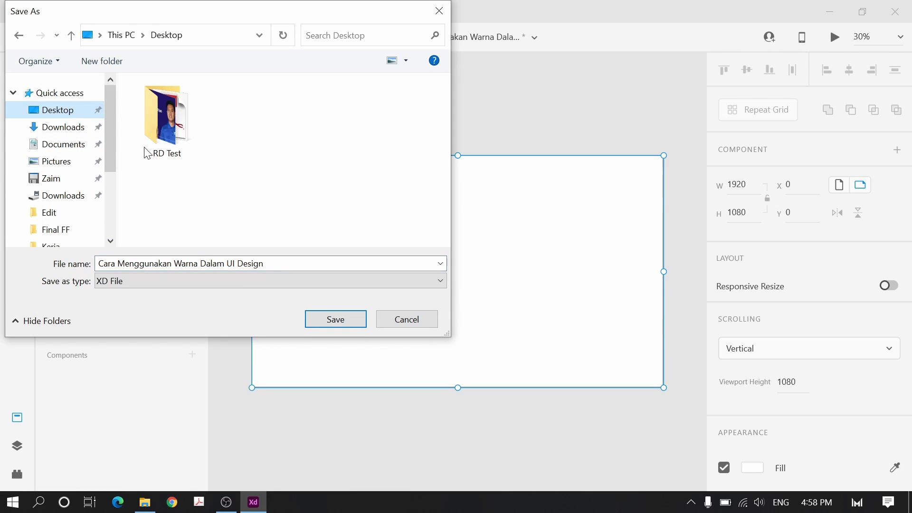
click(309, 326)
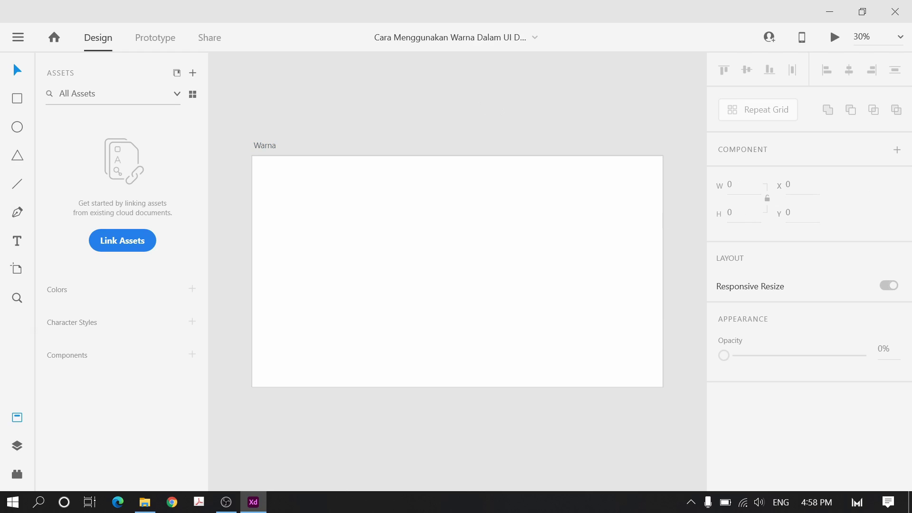
Confirm the XD file appears on the desktop and return to Adobe XD
click(911, 507)
click(93, 89)
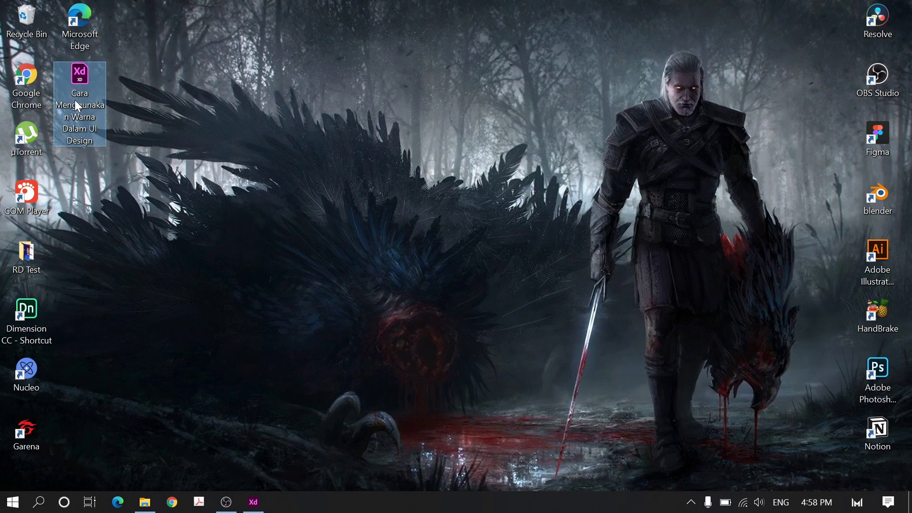
click(254, 502)
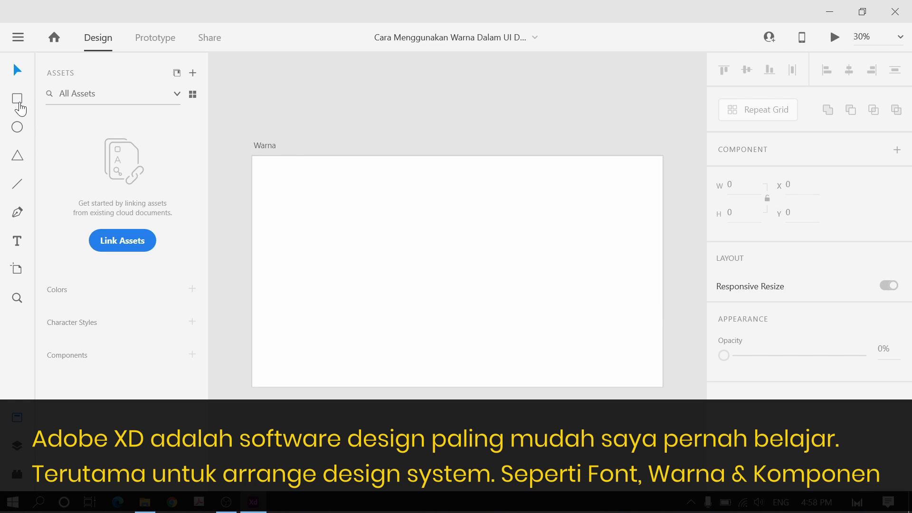
Draw a small square on the Warna artboard, discarding an initial tall rectangle
click(263, 147)
click(319, 117)
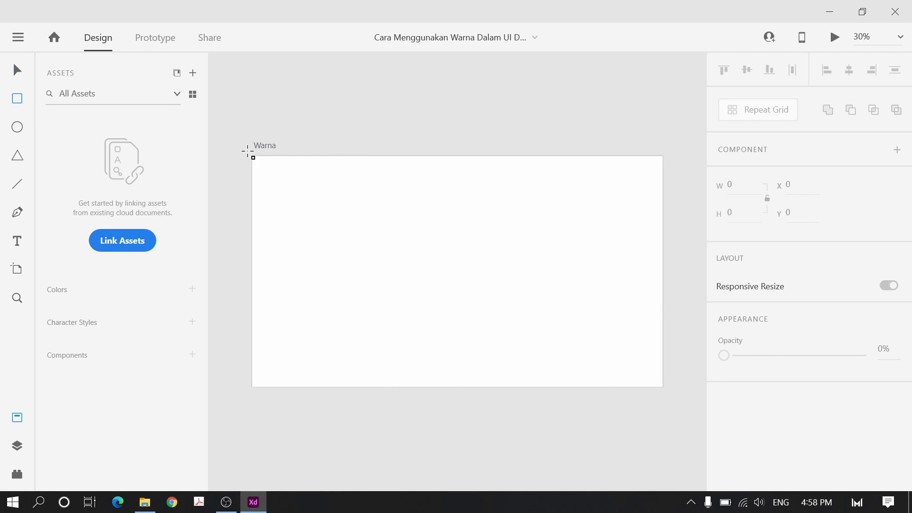
mouse_move(285, 202)
mouse_down()
mouse_move(381, 285)
mouse_move(350, 275)
mouse_move(342, 305)
mouse_move(338, 294)
mouse_up()
key(ctrl+z)
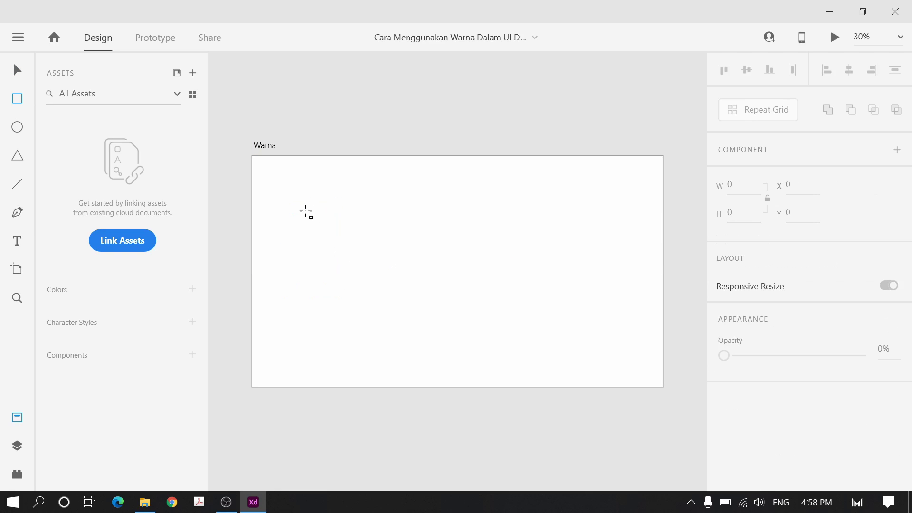
mouse_move(297, 215)
mouse_down()
mouse_move(371, 297)
mouse_move(326, 249)
mouse_up()
key(v)
click(400, 253)
click(334, 252)
click(349, 246)
click(315, 237)
scroll(789, 294, down, 5)
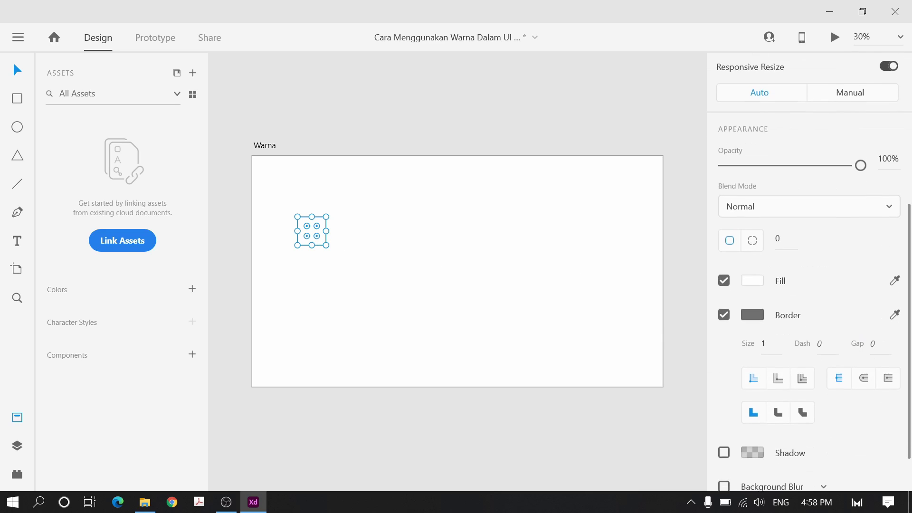
Remove the square's border and fill it yellow-green #97B131
click(751, 316)
click(748, 317)
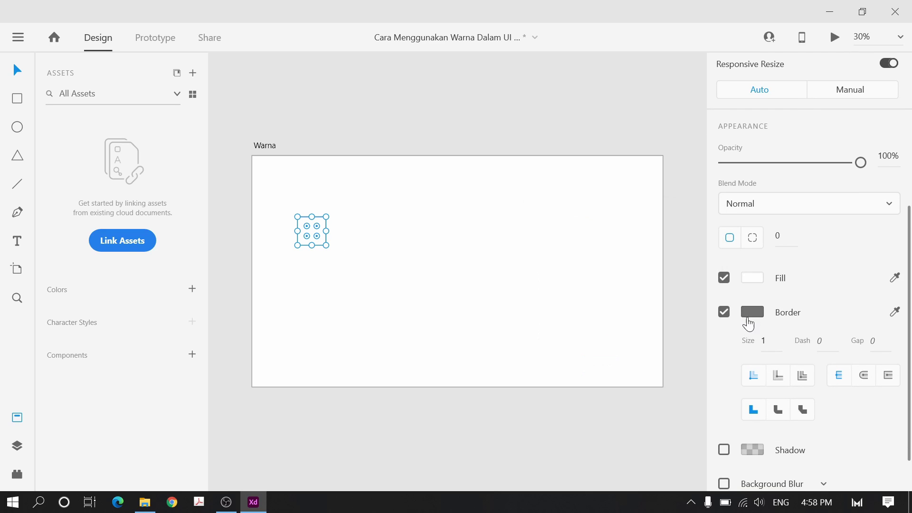
click(407, 244)
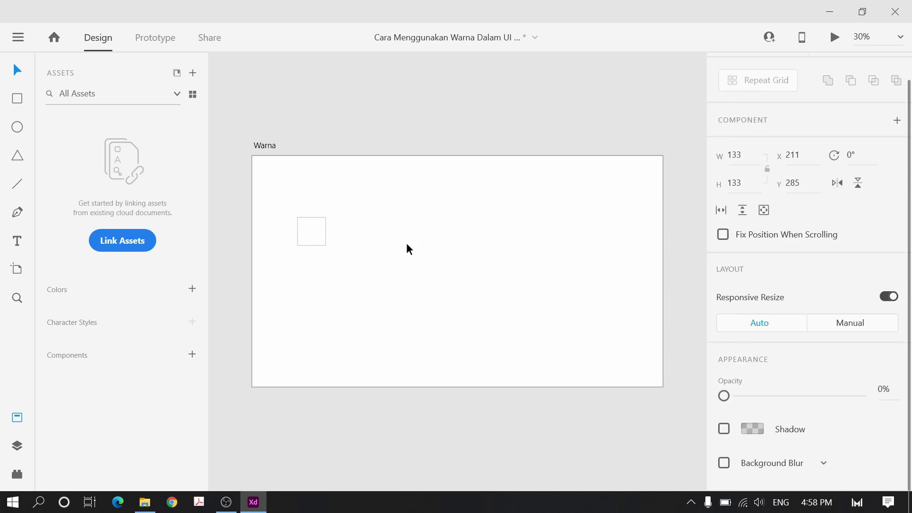
scroll(297, 227, up, 5)
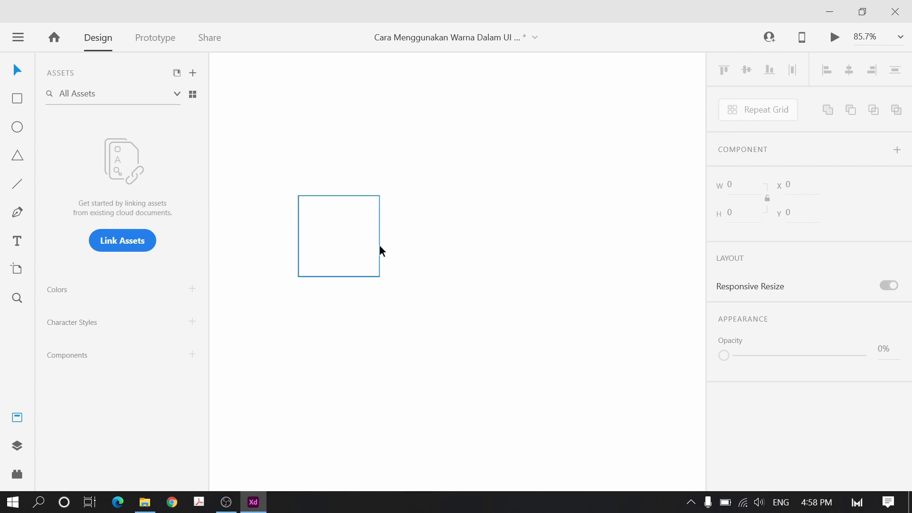
drag(490, 167, 295, 281)
scroll(796, 377, down, 5)
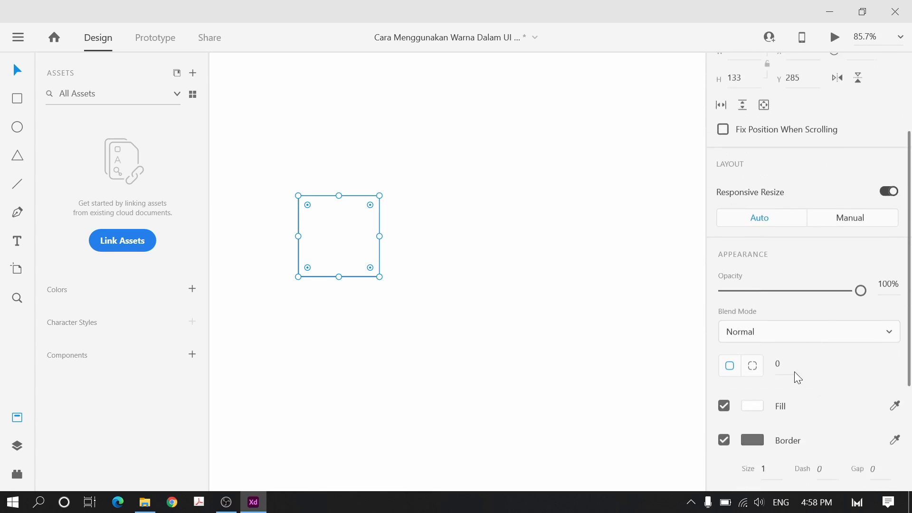
click(724, 378)
click(752, 342)
mouse_move(565, 304)
mouse_down()
mouse_move(631, 277)
mouse_move(627, 295)
mouse_up()
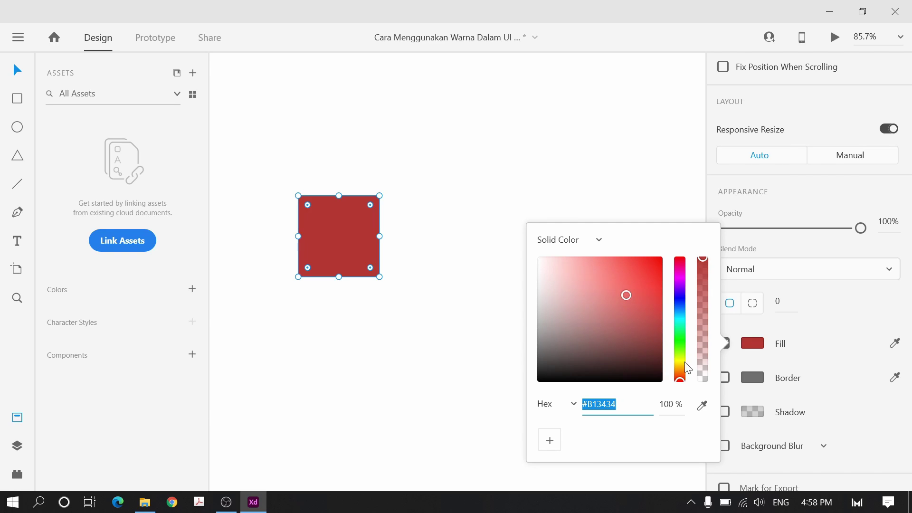
mouse_move(685, 349)
mouse_down()
mouse_move(680, 334)
mouse_move(690, 363)
mouse_up()
drag(628, 296, 635, 287)
Add an enlarged 'warna utama' heading above the green square
click(479, 209)
scroll(479, 215, down, 2)
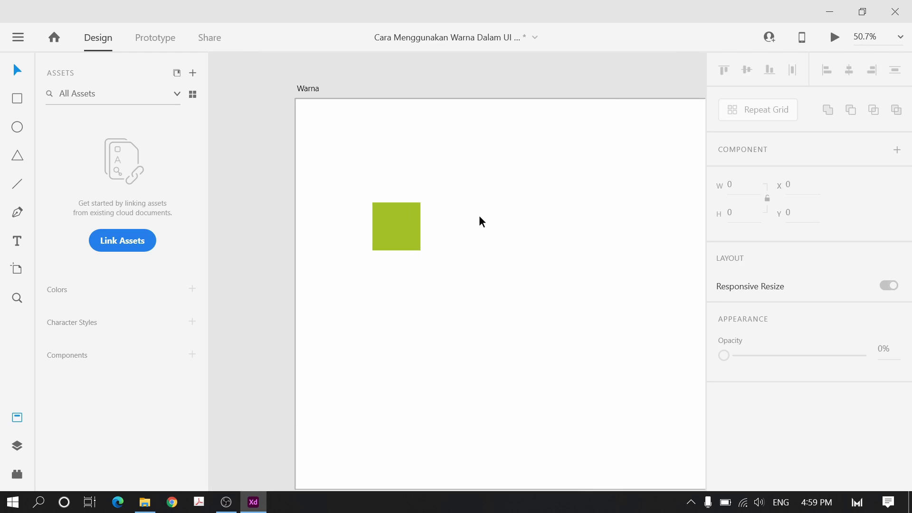
drag(498, 219, 363, 216)
scroll(383, 226, down, 2)
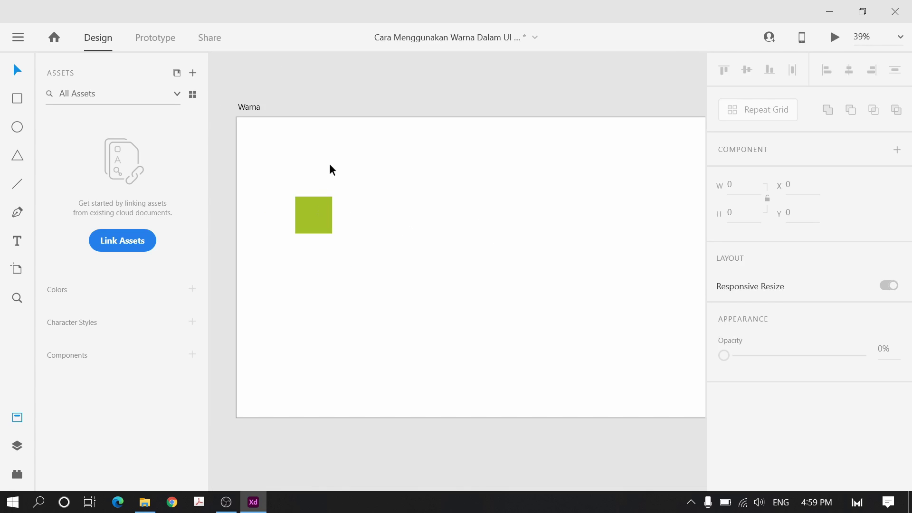
key(t)
click(309, 144)
text(warna utama)
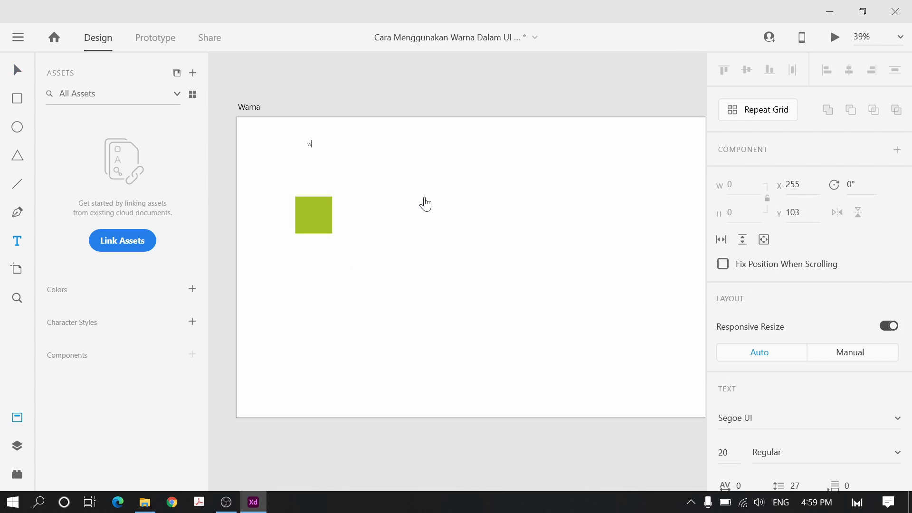
key(Escape)
mouse_move(325, 148)
mouse_down()
mouse_move(324, 173)
mouse_move(324, 160)
mouse_up()
Draw a tall rectangle overlapping the green square
click(325, 227)
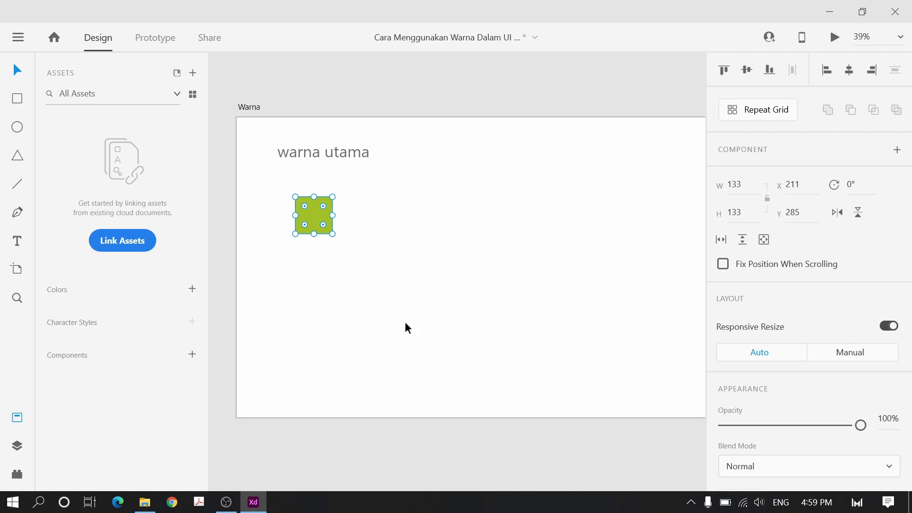
click(309, 269)
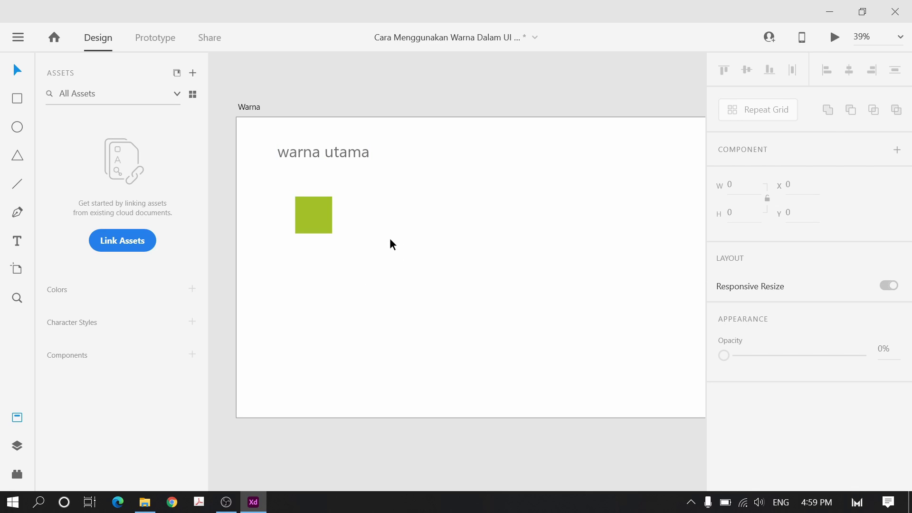
drag(389, 187, 600, 432)
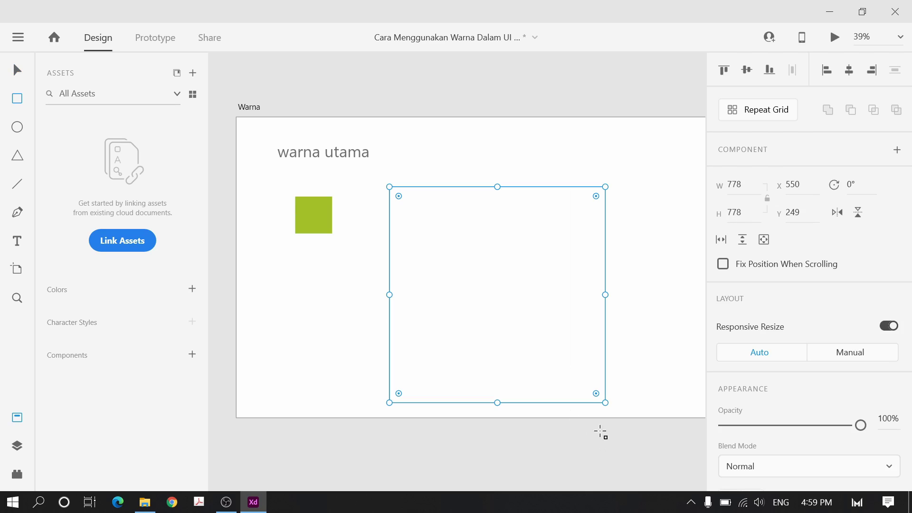
click(499, 82)
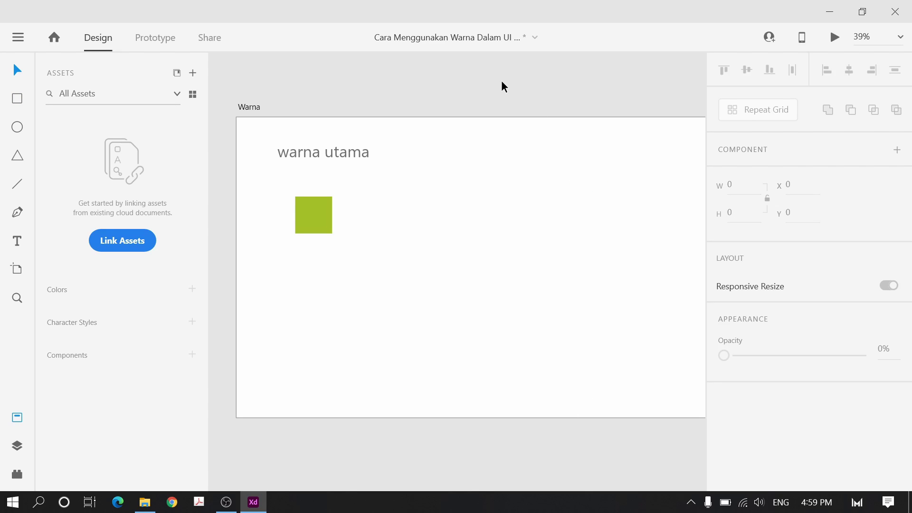
scroll(501, 81, down, 1)
key(r)
drag(314, 180, 361, 281)
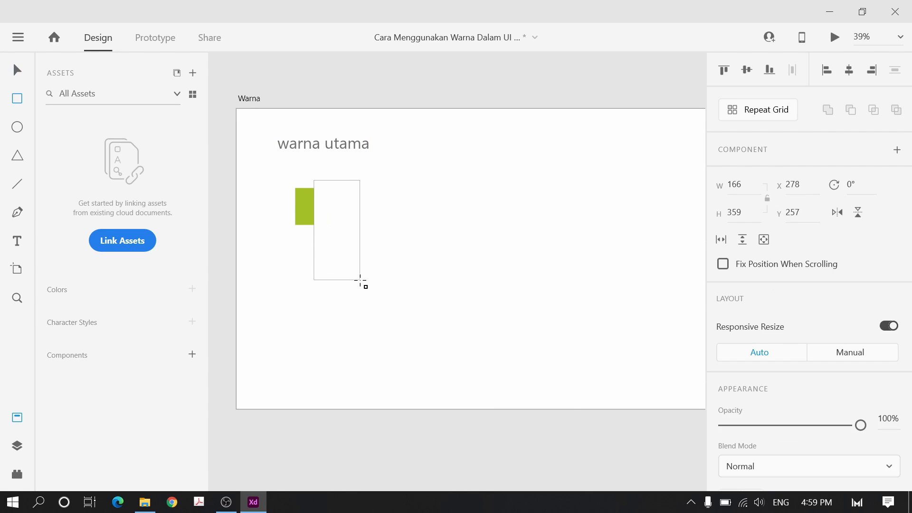
scroll(811, 375, down, 3)
scroll(810, 375, down, 3)
Fill the rectangle black, remove its border, and send it behind the green square
click(751, 278)
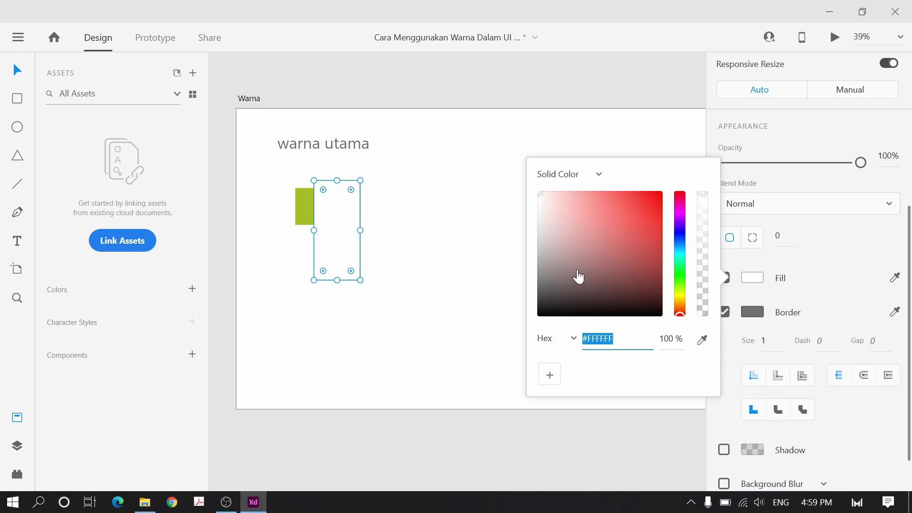
drag(578, 277, 446, 408)
click(725, 319)
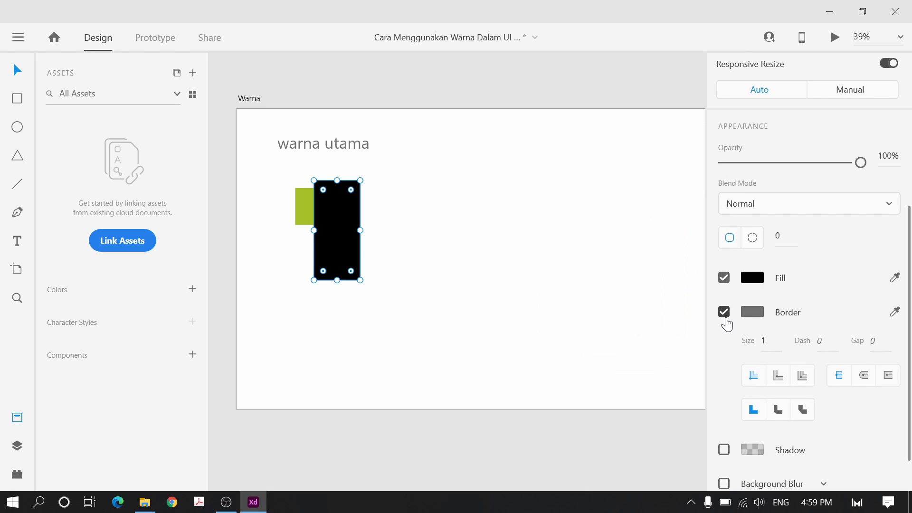
click(724, 313)
key(ctrl+[)
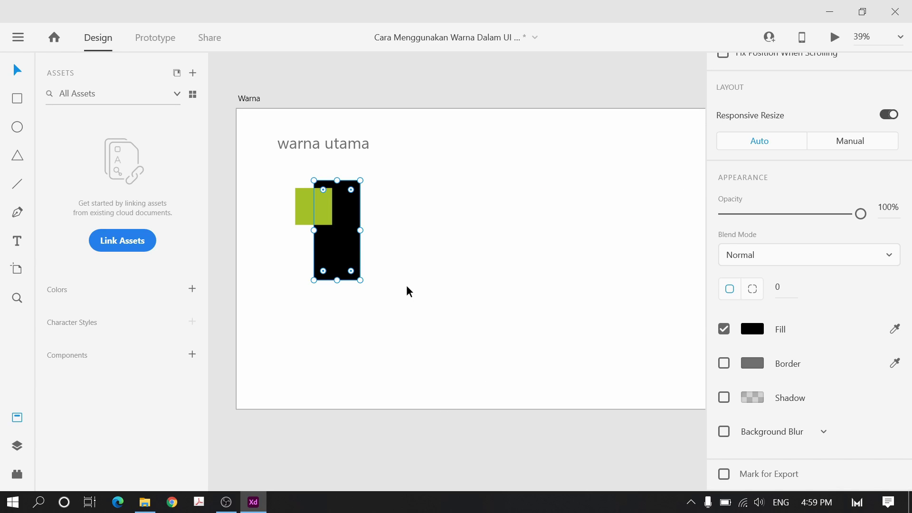
Place a copy of the 'warna utama' text inside the black rectangle
click(409, 318)
scroll(341, 184, up, 4)
scroll(303, 248, up, 1)
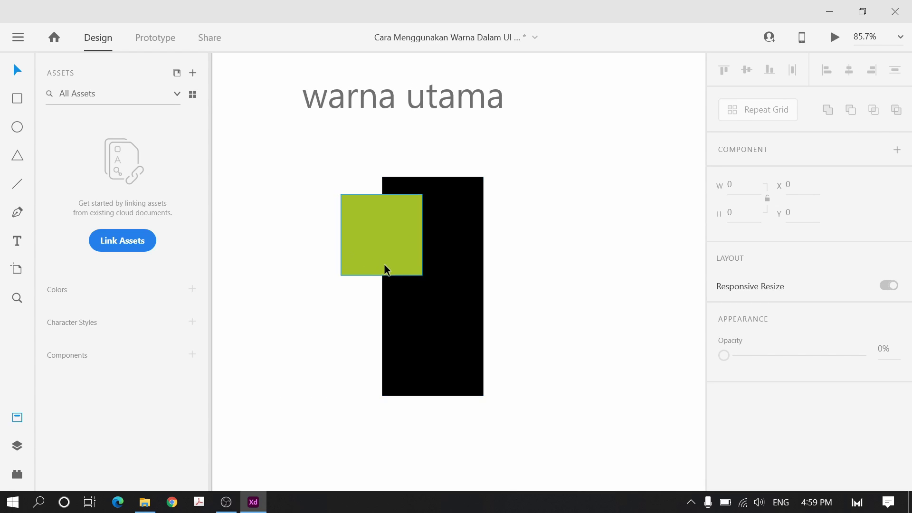
scroll(539, 274, down, 2)
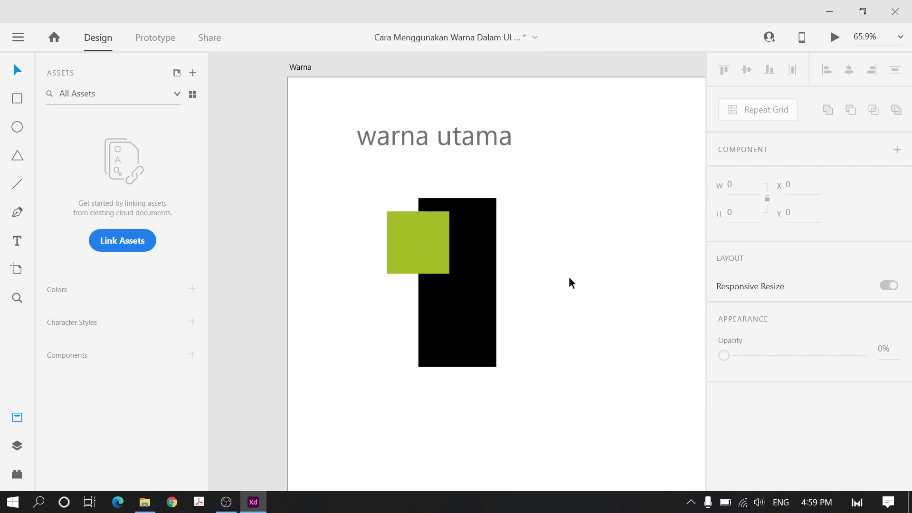
scroll(569, 276, right, 3)
click(361, 296)
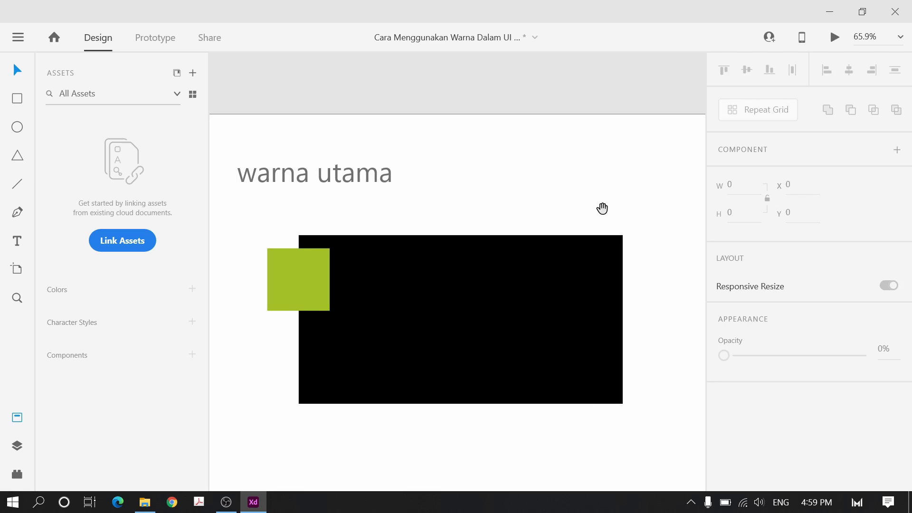
drag(602, 208, 573, 208)
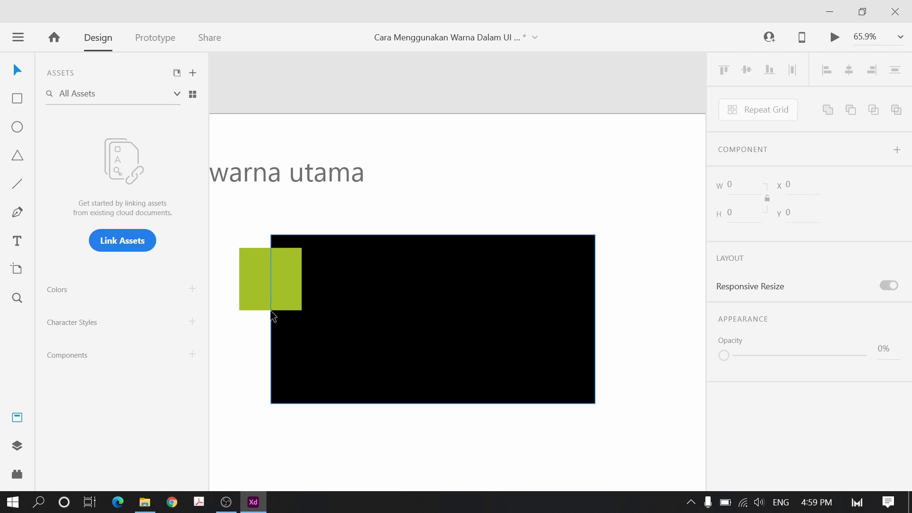
drag(312, 162, 482, 331)
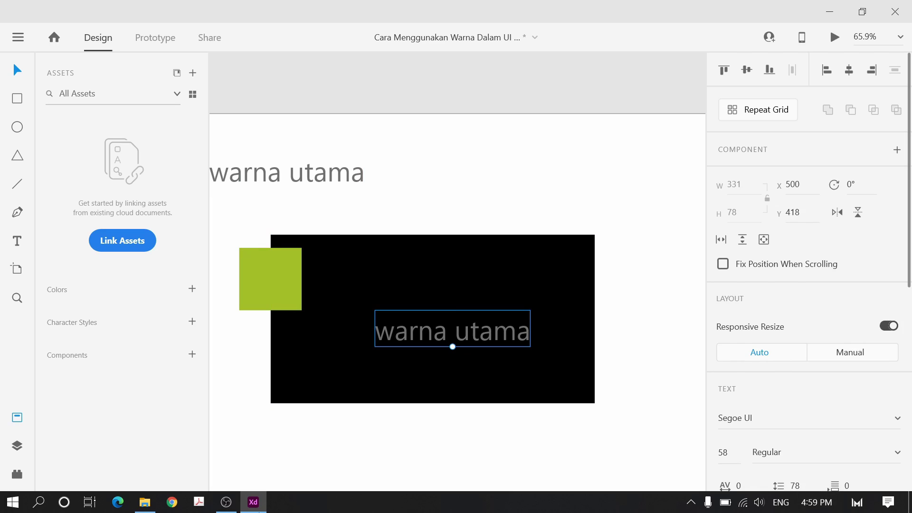
click(226, 502)
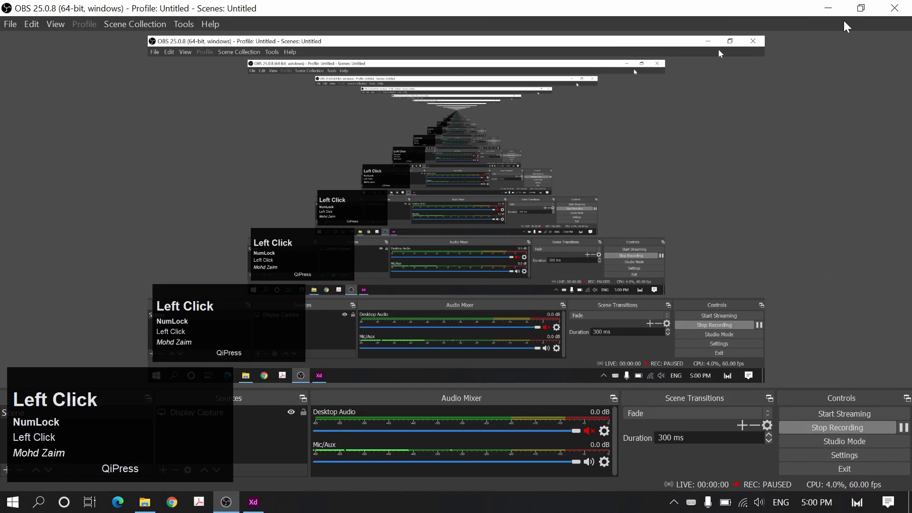
click(827, 8)
click(602, 276)
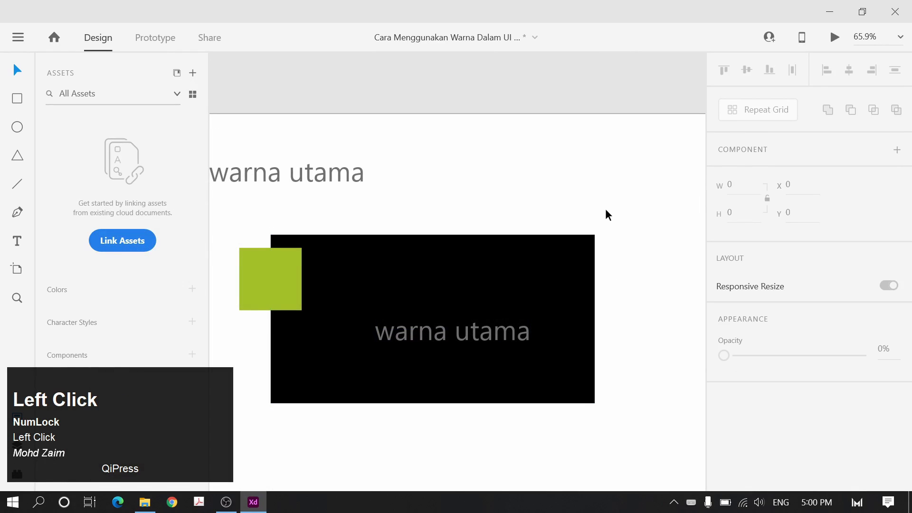
Colour the copied text with the green square's colour and duplicate it below the rectangle
click(473, 332)
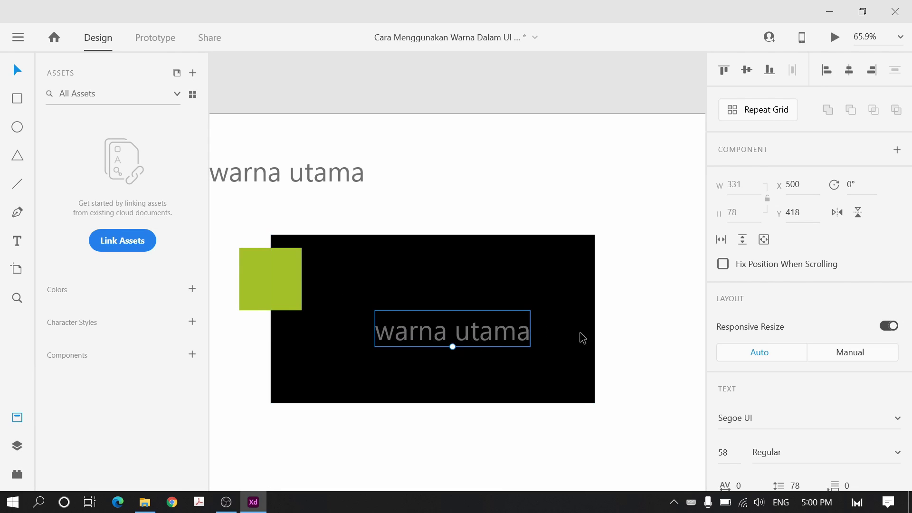
scroll(734, 363, down, 7)
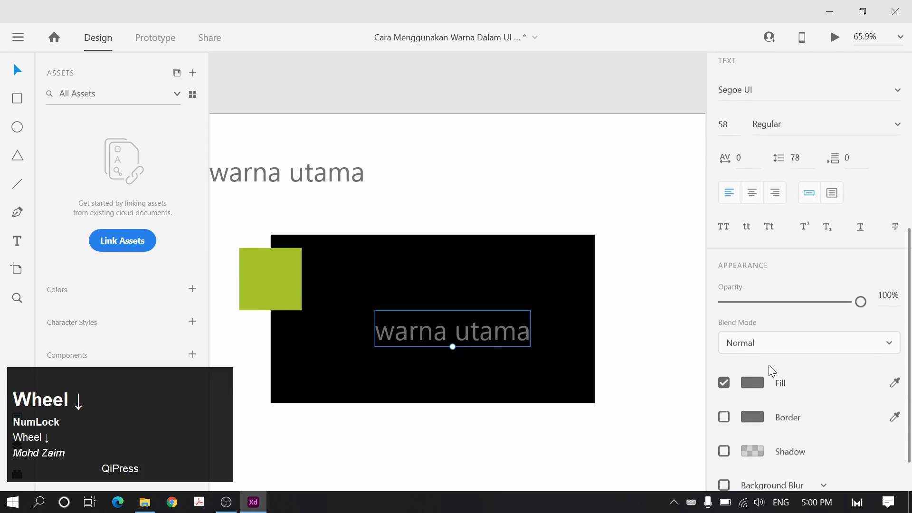
click(895, 383)
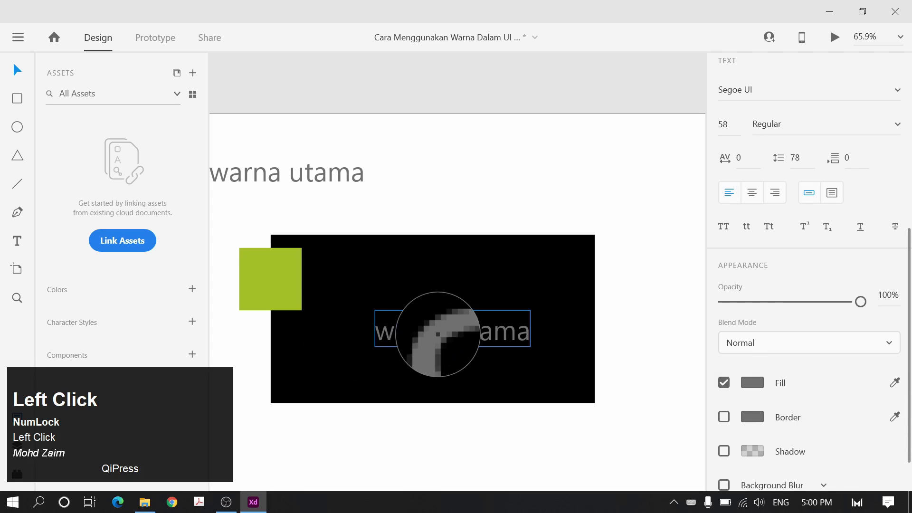
click(276, 279)
click(545, 191)
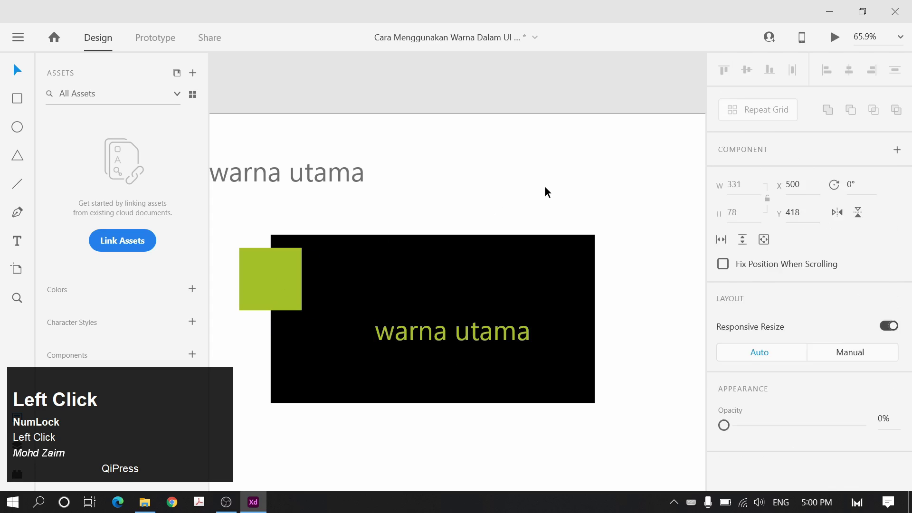
scroll(516, 220, down, 1)
scroll(516, 219, down, 1)
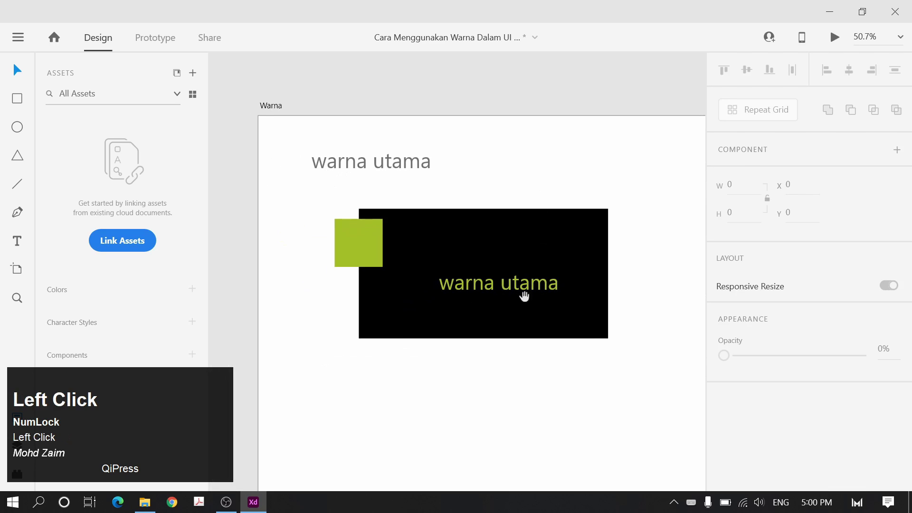
click(516, 288)
alt+shift+drag(516, 287, 515, 378)
click(603, 377)
Inspect the green square's fill colour, undoing an accidental shade change
scroll(422, 400, up, 3)
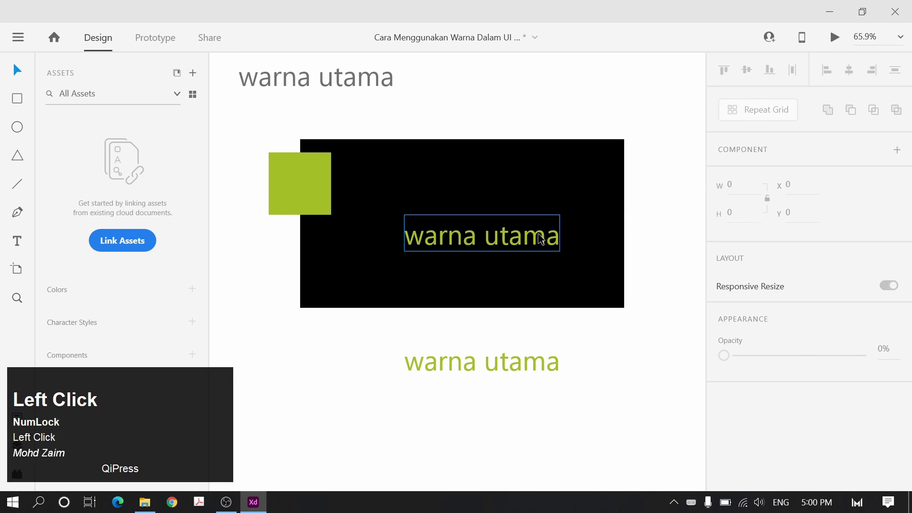
click(310, 185)
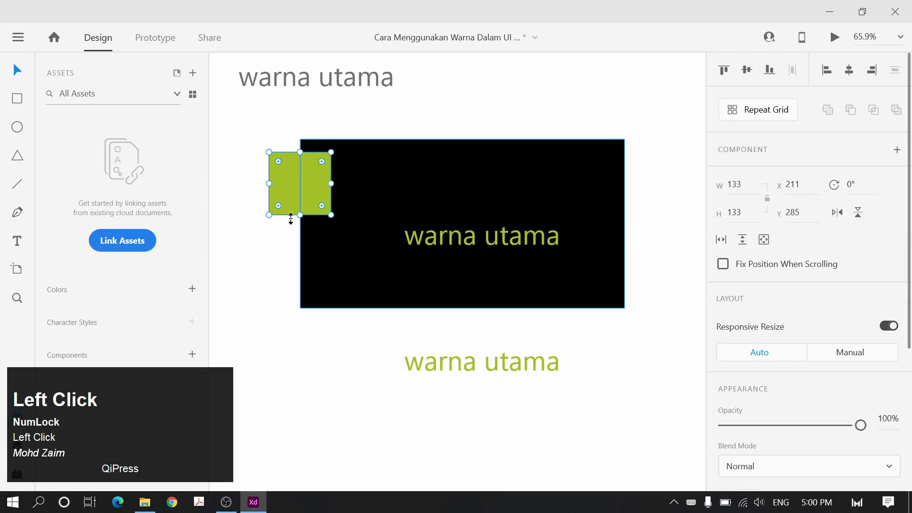
click(498, 115)
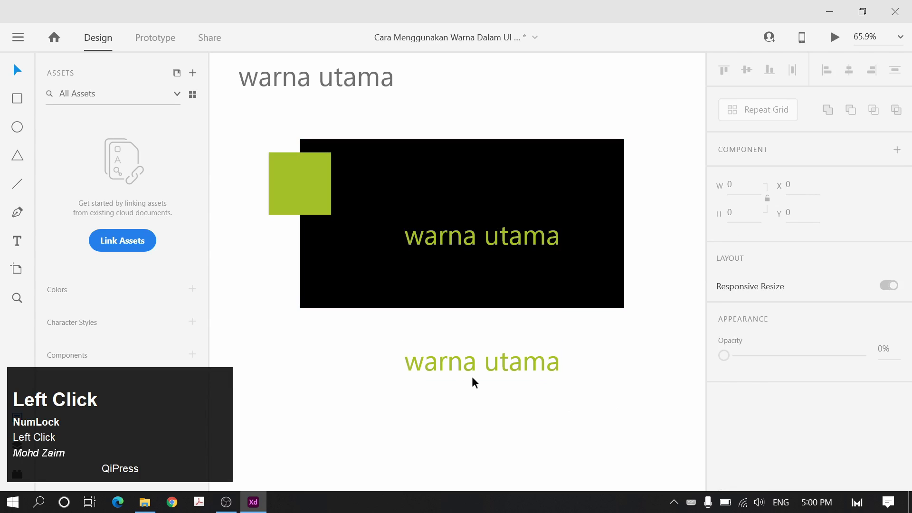
scroll(529, 369, down, 3)
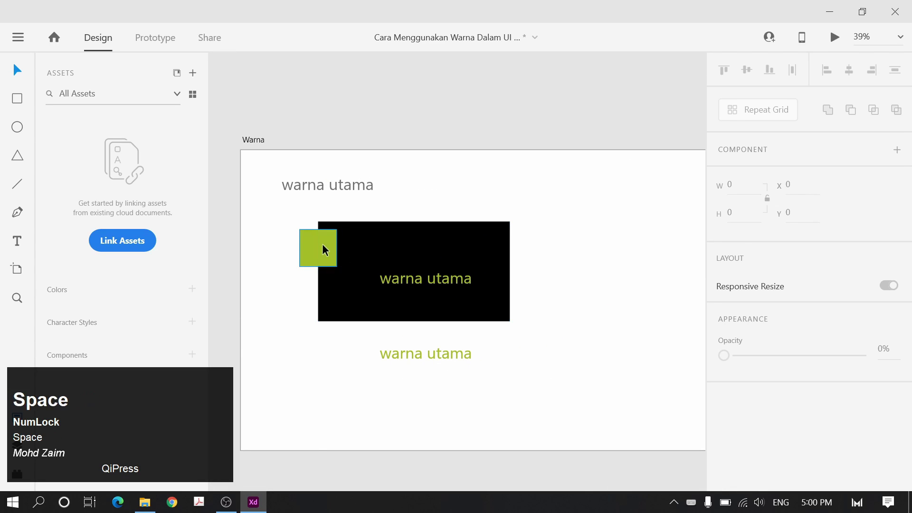
click(322, 248)
scroll(401, 350, up, 2)
scroll(780, 460, down, 3)
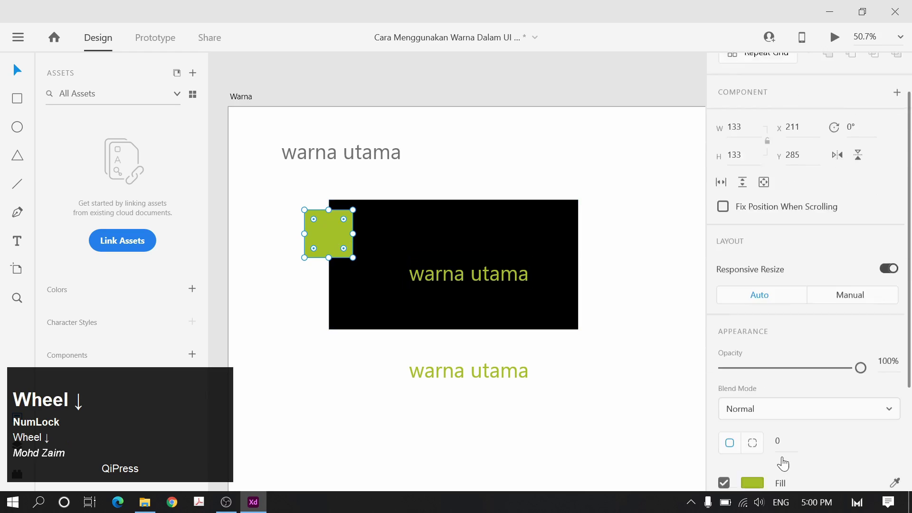
click(757, 407)
drag(634, 320, 635, 326)
key(ctrl+z)
click(654, 215)
Delete the black rectangle and its text, and move the green square toward the centre
key(space)
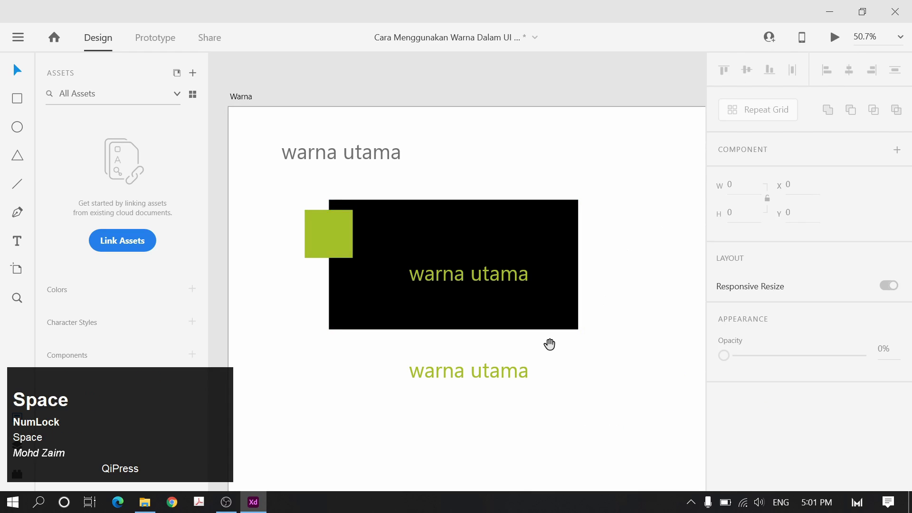
key(Delete)
drag(319, 242, 445, 251)
Add a small '#A3C12A' label beneath the green square using the copied fill hex
scroll(733, 352, down, 4)
click(759, 346)
key(ctrl+c)
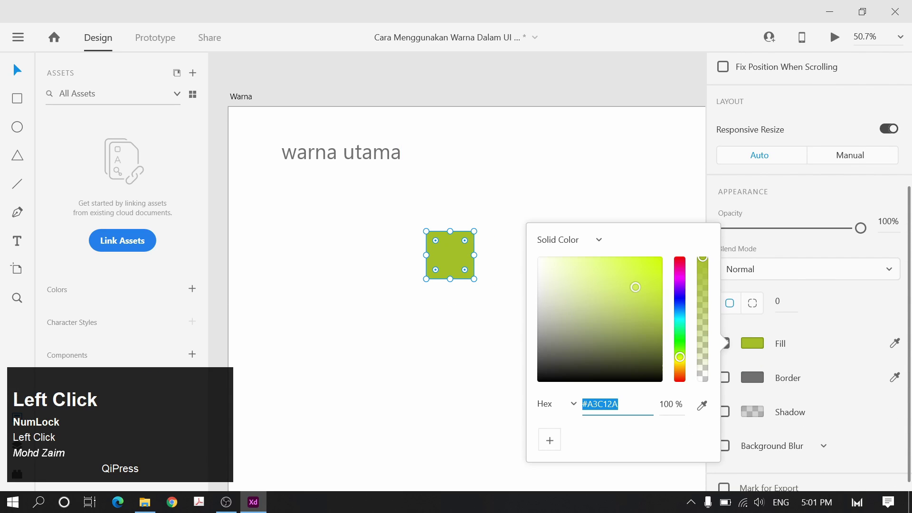
click(454, 343)
key(t)
key(v)
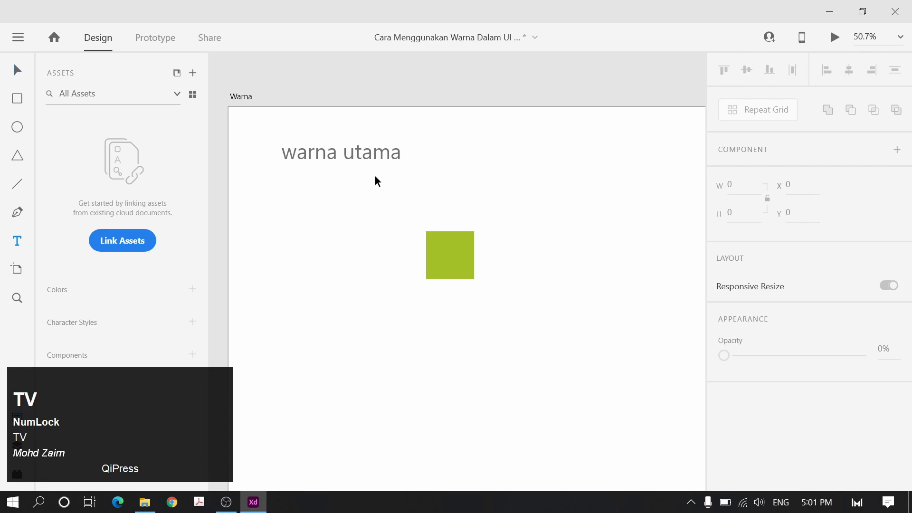
click(372, 153)
drag(372, 153, 472, 312)
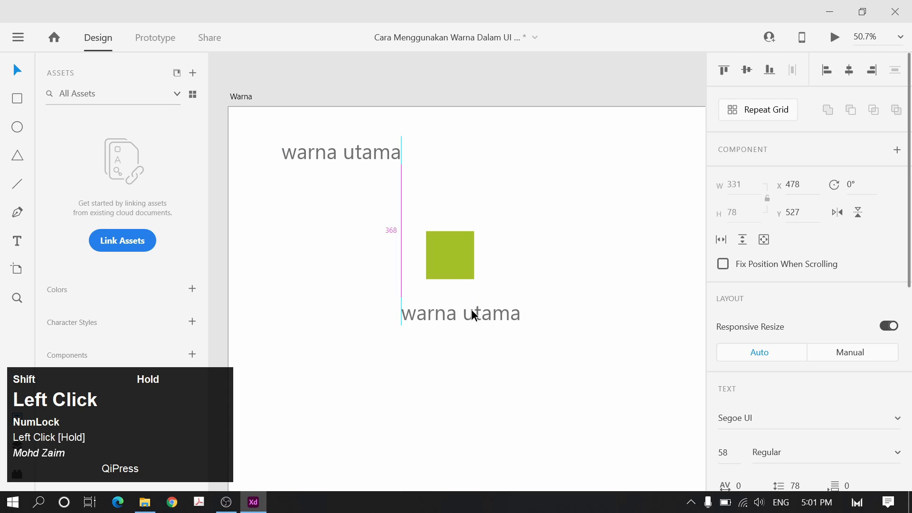
double_click(471, 311)
key(ctrl)
key(ctrl+v)
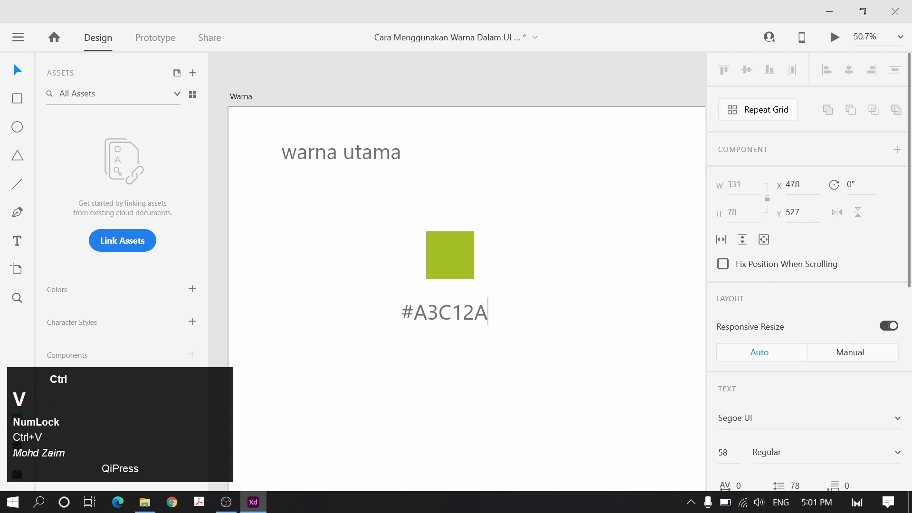
key(Escape)
drag(446, 326, 454, 302)
Move the square and its hex label left under the 'warna utama' heading
drag(525, 234, 432, 322)
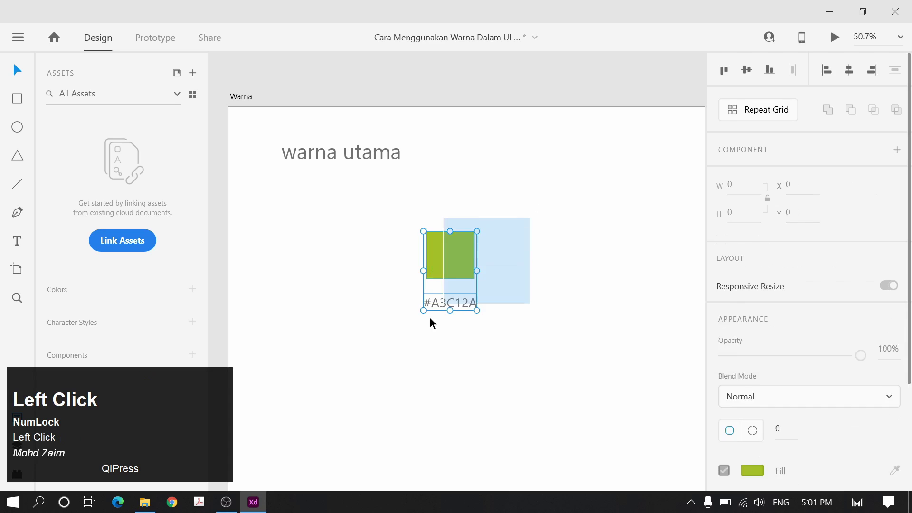
drag(451, 256, 320, 269)
click(632, 159)
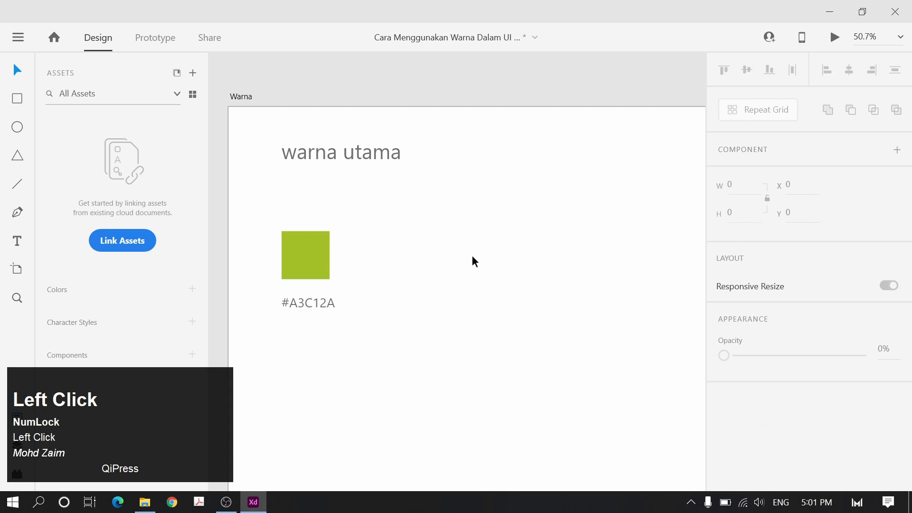
key(space)
drag(473, 260, 473, 241)
scroll(496, 225, down, 1)
key(space)
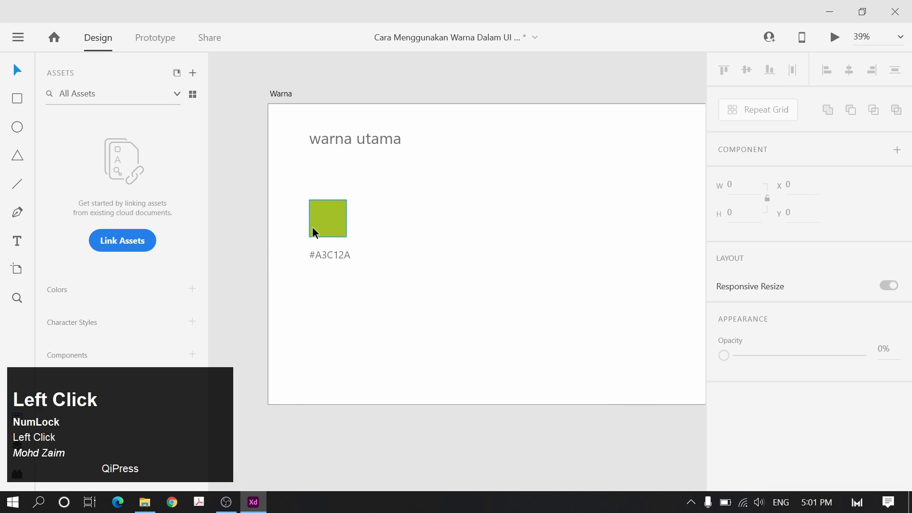
Duplicate the green square to the right of the original
click(313, 226)
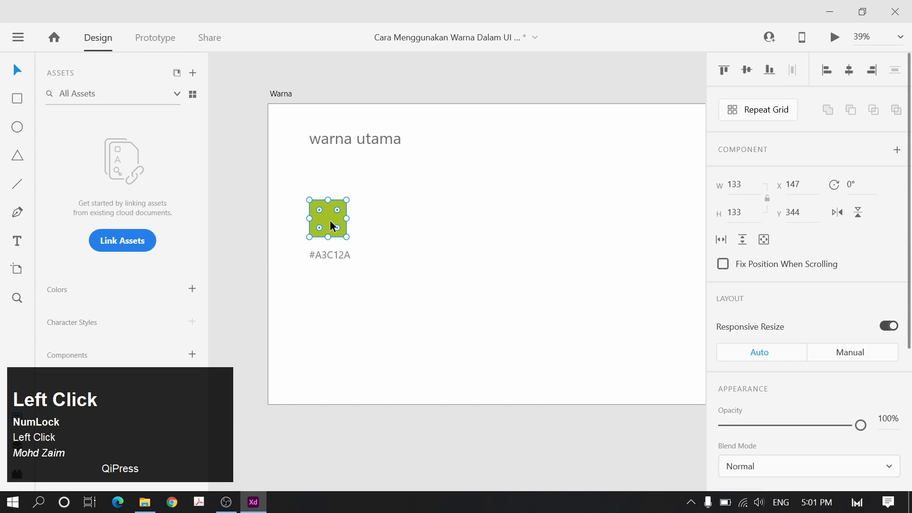
scroll(328, 219, up, 2)
click(310, 231)
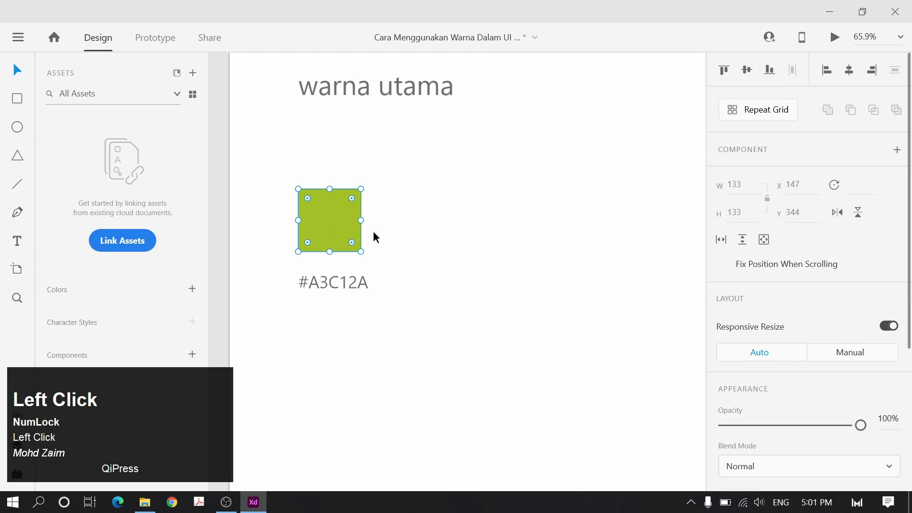
click(442, 190)
drag(348, 229, 657, 222)
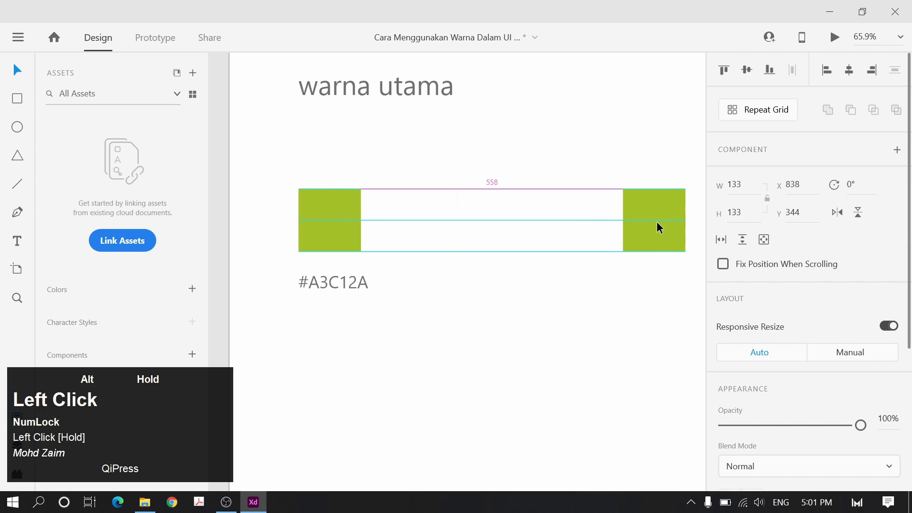
scroll(532, 328, down, 2)
scroll(532, 328, down, 1)
click(446, 244)
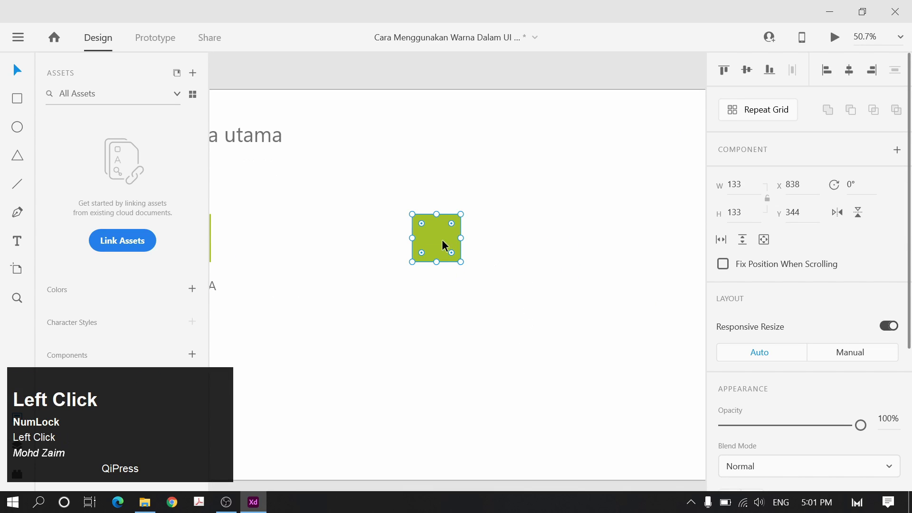
drag(446, 244, 493, 271)
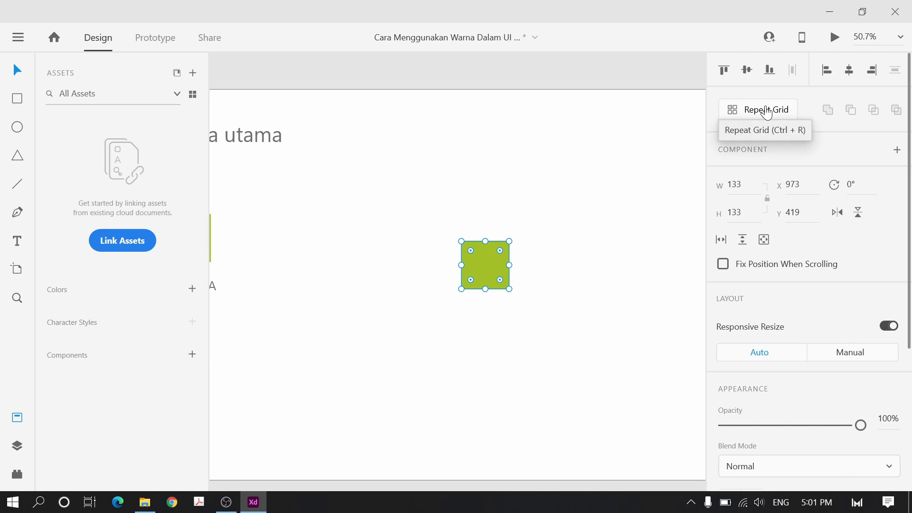
Make the copy a five-square repeat grid, then ungroup it into separate squares
key(ctrl+r)
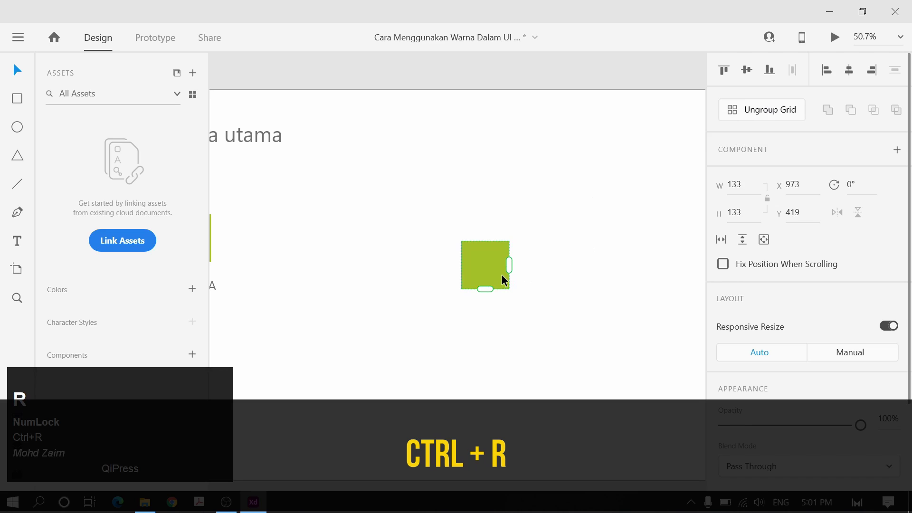
drag(509, 264, 648, 274)
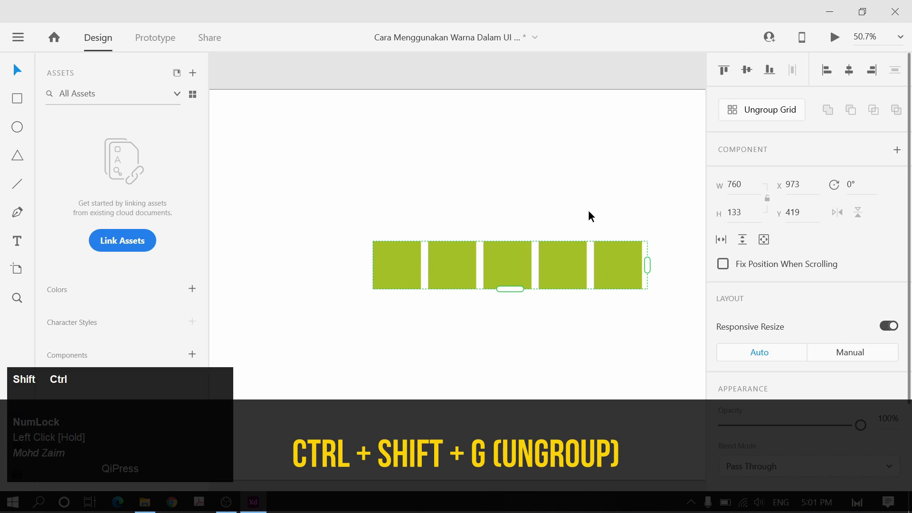
key(ctrl+shift+g)
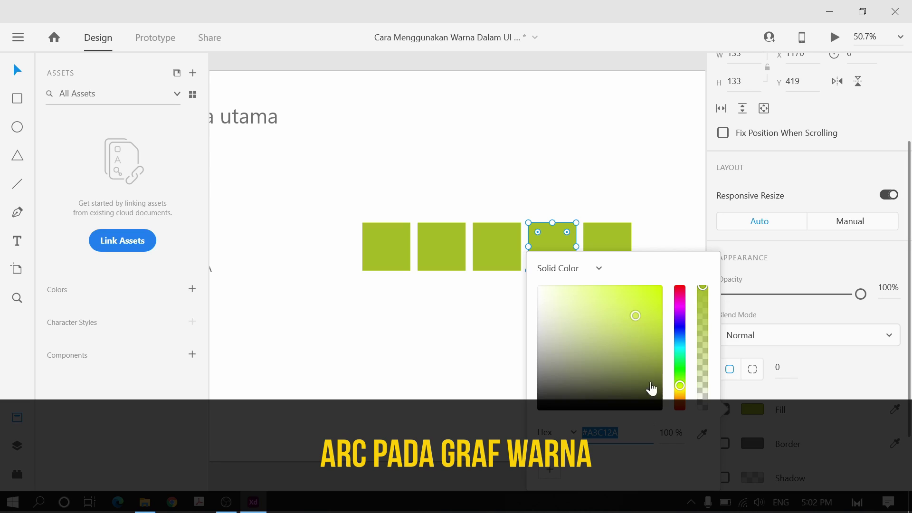
Duplicate the heading to the right and retype the copy as 'ARC'
click(416, 167)
click(271, 119)
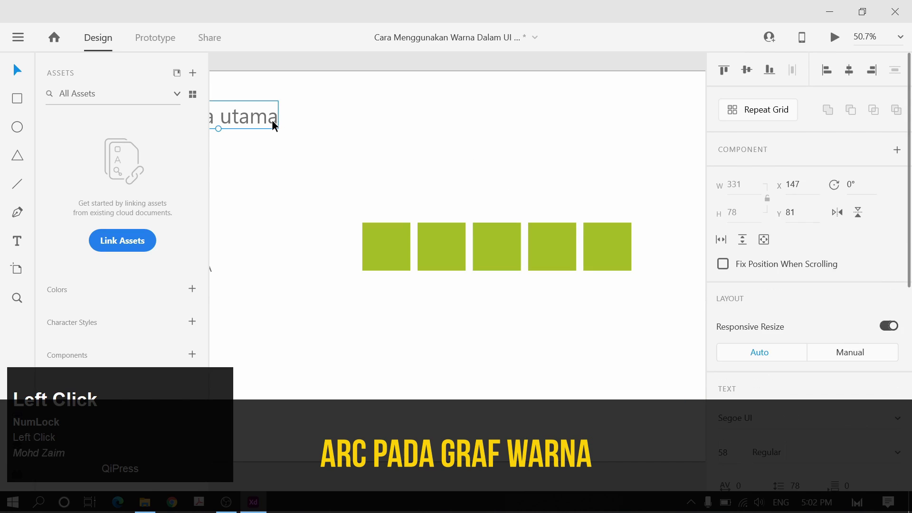
drag(272, 119, 538, 124)
double_click(513, 119)
text(AR)
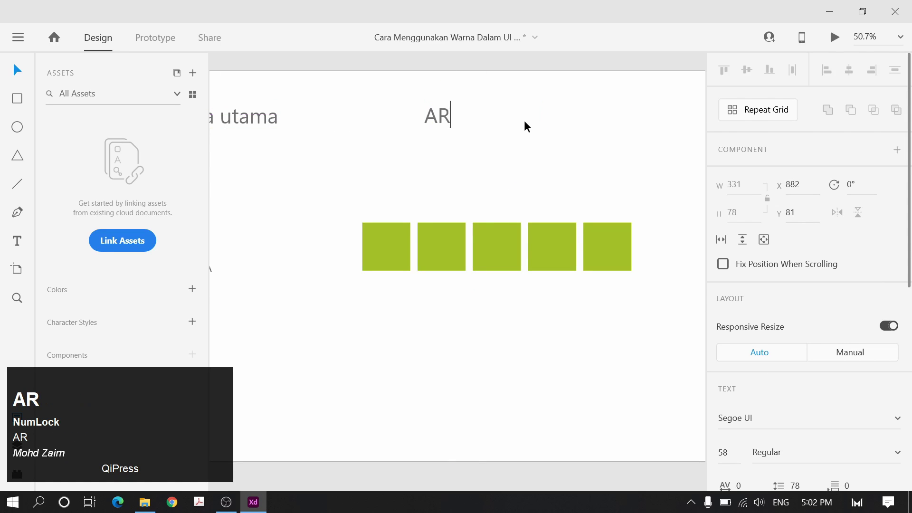
text(C)
key(Escape)
click(551, 127)
drag(560, 130, 548, 153)
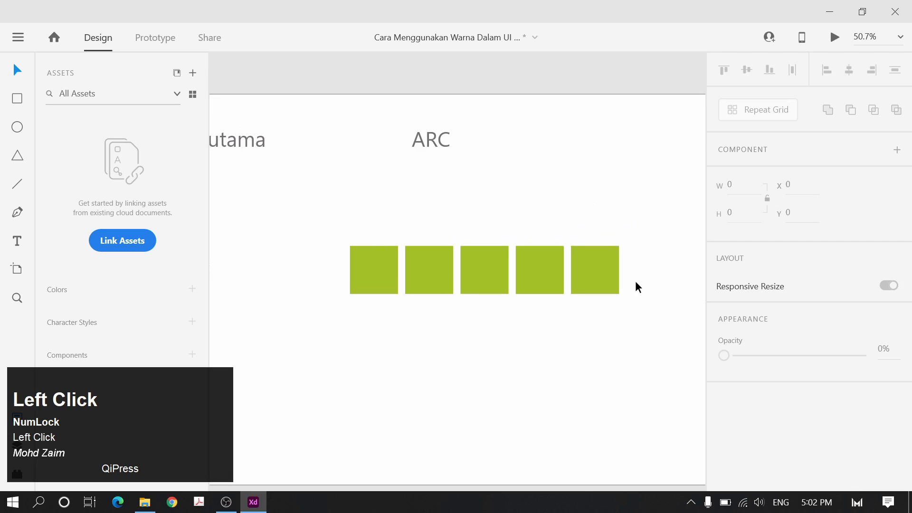
Screen-capture the gradient field from the third square's fill colour picker
click(498, 283)
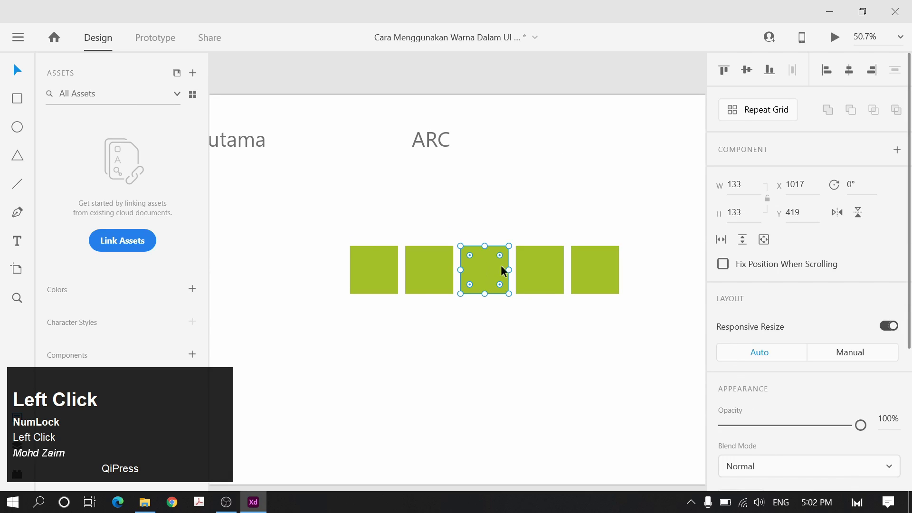
scroll(665, 285, down, 2)
scroll(733, 320, down, 5)
click(752, 329)
key(super+shift+s)
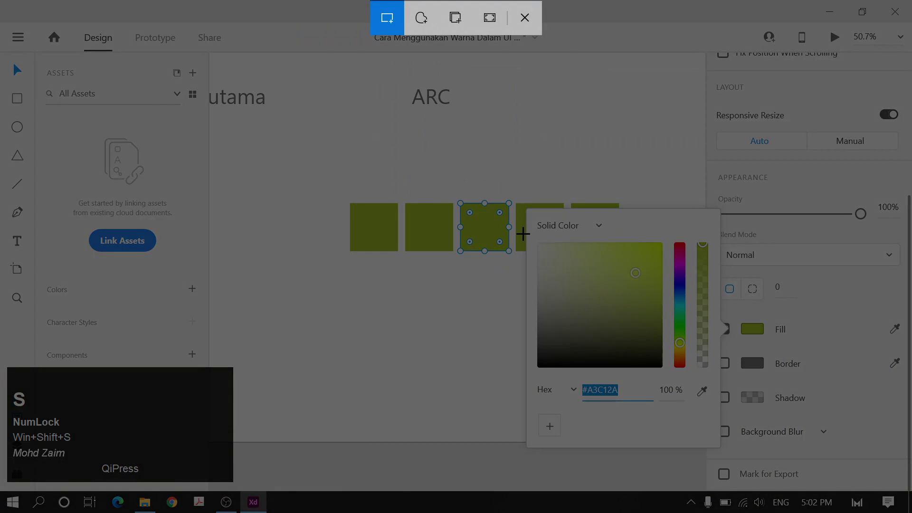
drag(533, 239, 672, 371)
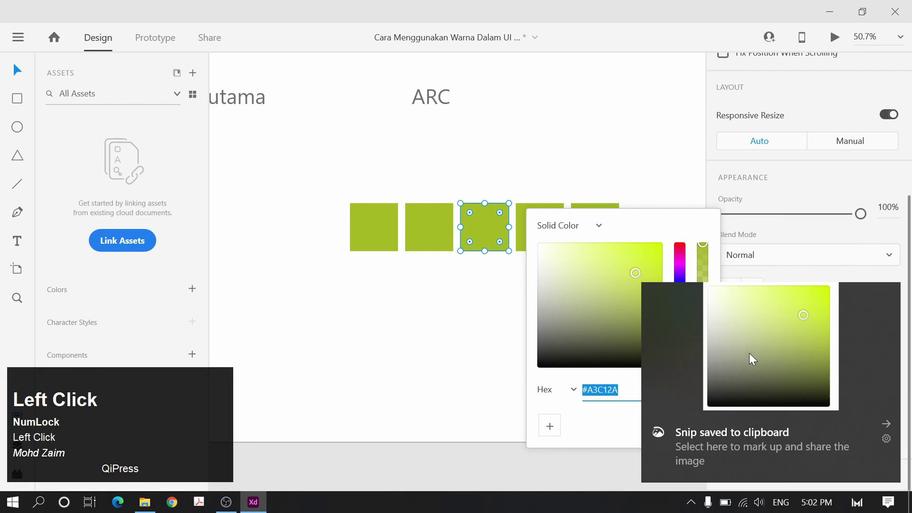
Paste the captured gradient image onto the artboard and move it to the top right
click(379, 391)
key(ctrl+v)
drag(474, 285, 627, 266)
click(668, 87)
ctrl+scroll(598, 101, up, 1)
ctrl+scroll(598, 101, up, 7)
key(space)
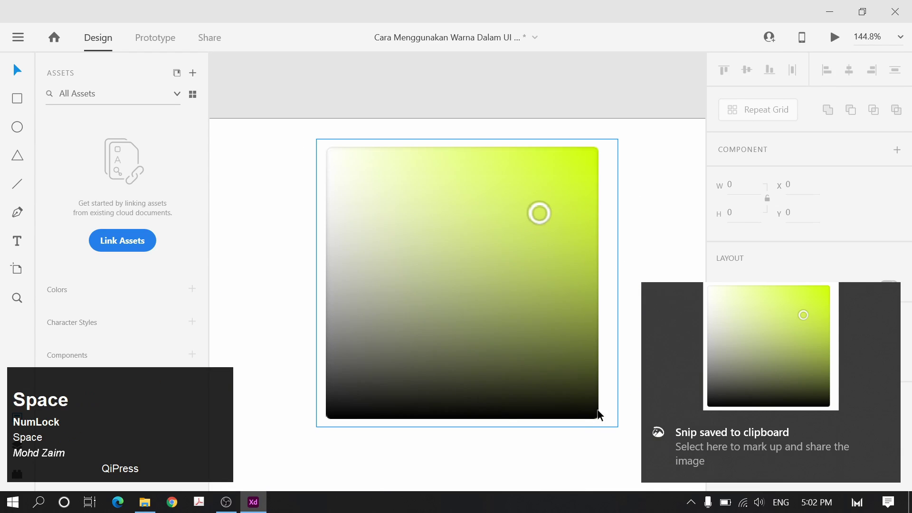
Draw a first Pen-tool arc across the gradient image, then undo it
key(p)
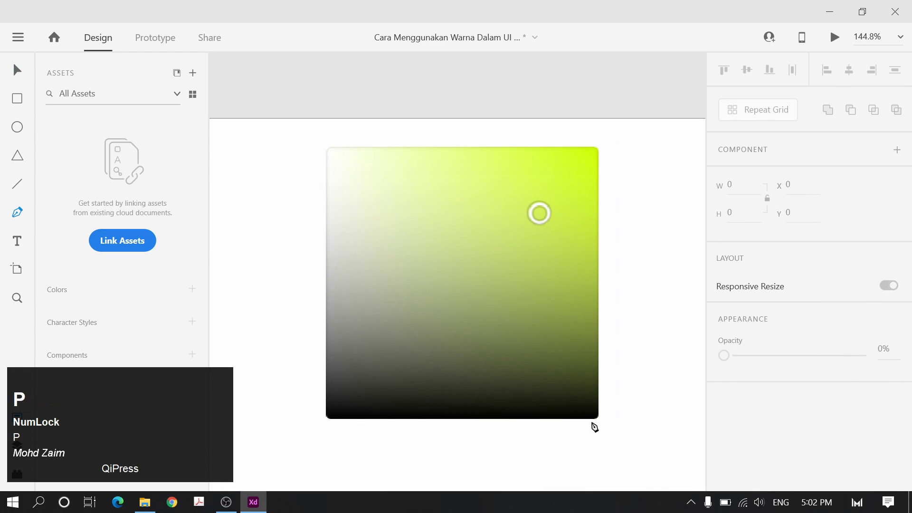
click(596, 419)
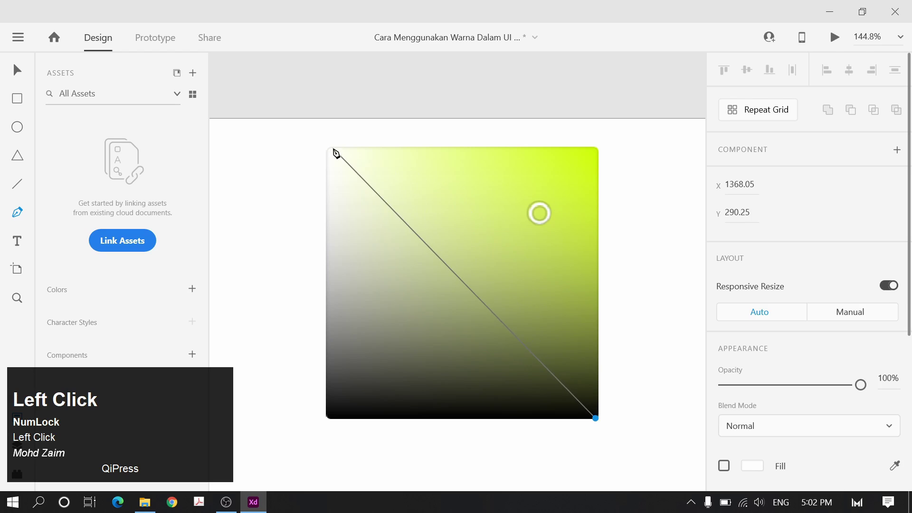
mouse_move(330, 148)
mouse_down()
mouse_move(301, 162)
mouse_move(187, 140)
mouse_move(412, 190)
mouse_move(295, 173)
mouse_move(299, 212)
mouse_up()
scroll(299, 212, down, 1)
key(Escape)
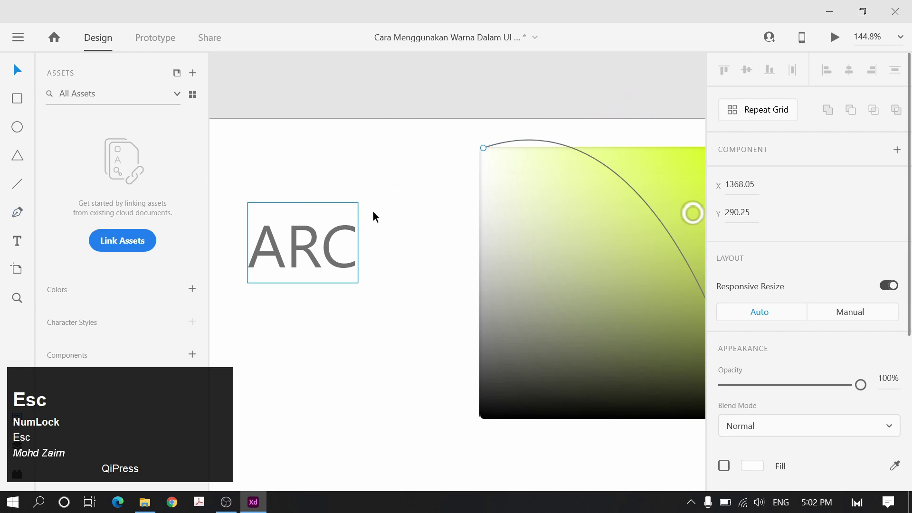
key(ctrl+z)
scroll(452, 245, down, 2)
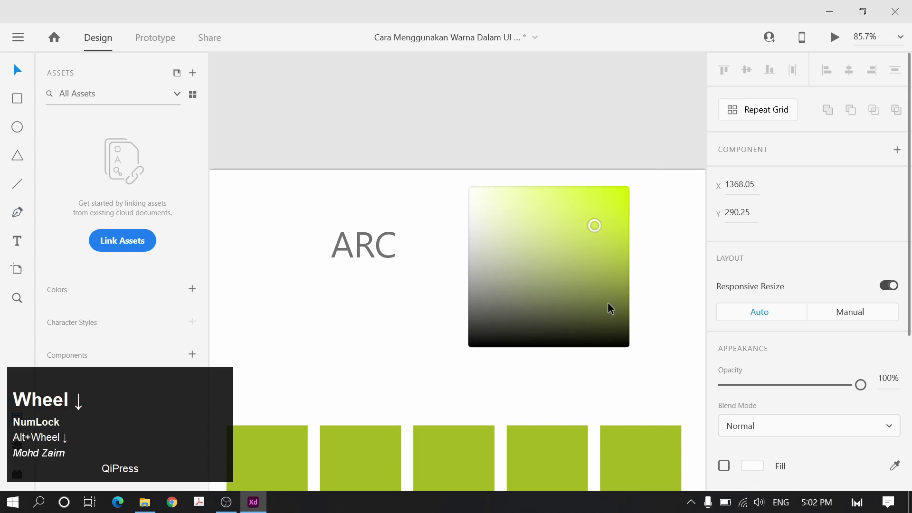
Redraw the arc from the image's bottom-right corner, curving it at the top-left
key(p)
click(627, 347)
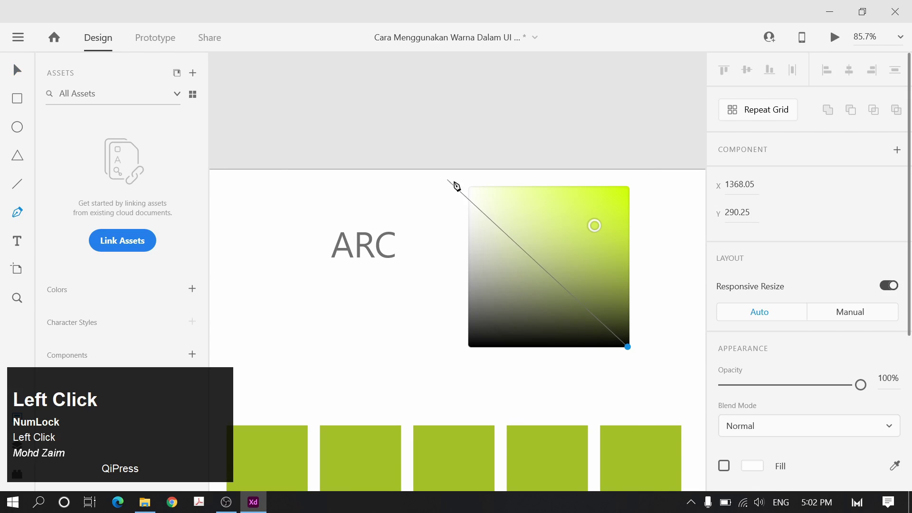
drag(470, 188, 298, 206)
key(v)
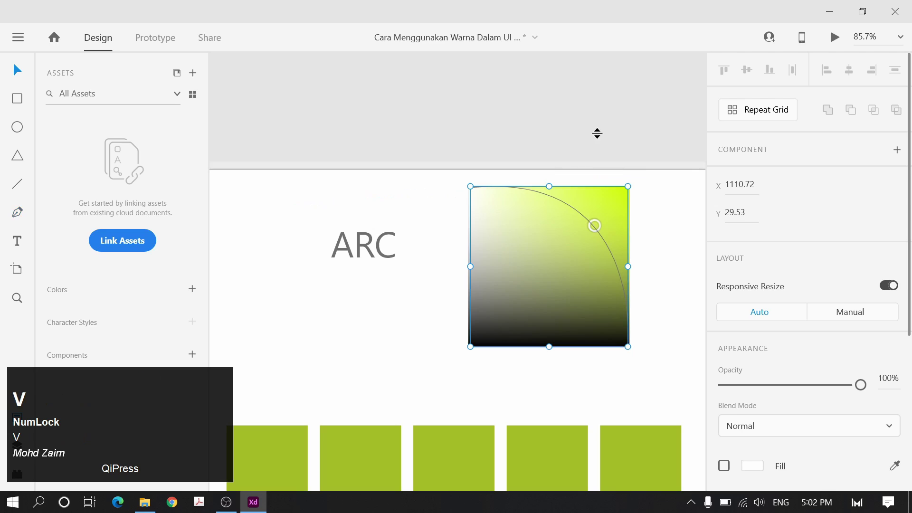
click(672, 234)
Check the gradient image, then bring the row of green squares into view
scroll(628, 281, up, 3)
click(608, 262)
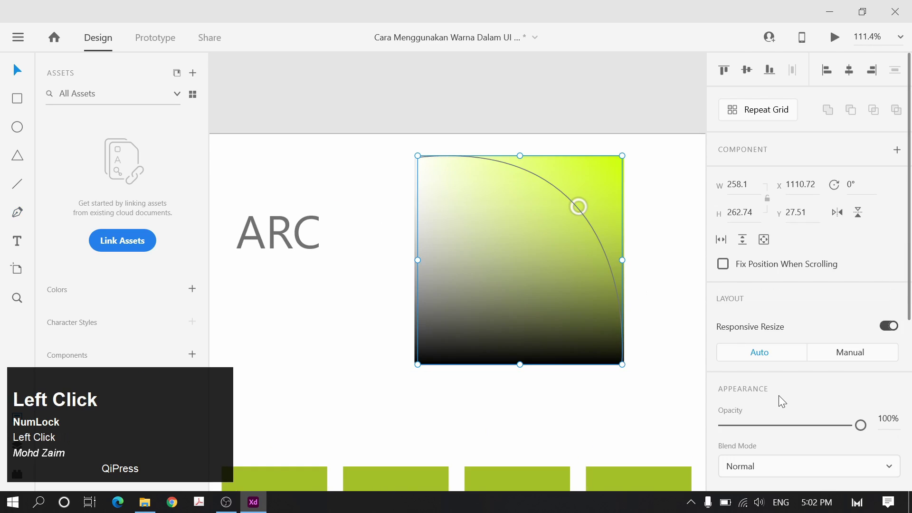
click(687, 275)
scroll(582, 281, up, 2)
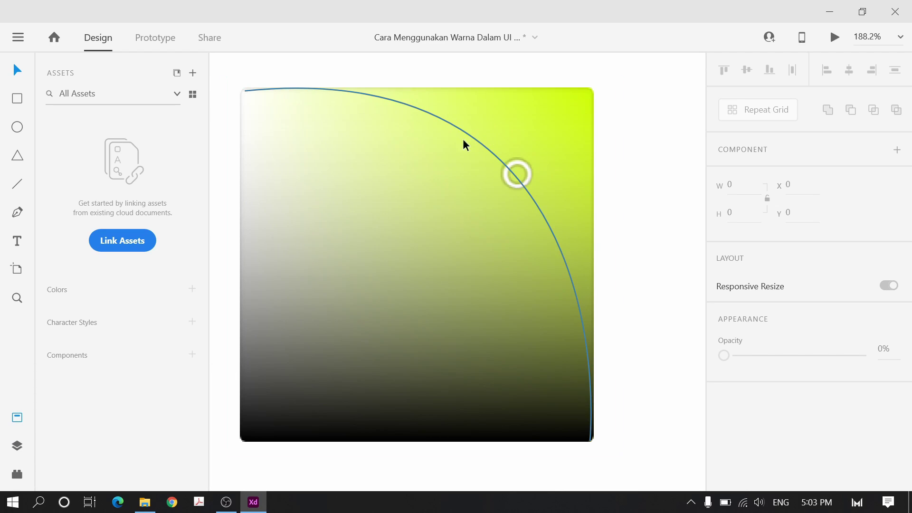
scroll(471, 274, down, 6)
drag(595, 360, 546, 248)
Recolour the fourth square to a darker green, #67A318
click(412, 295)
scroll(751, 441, down, 5)
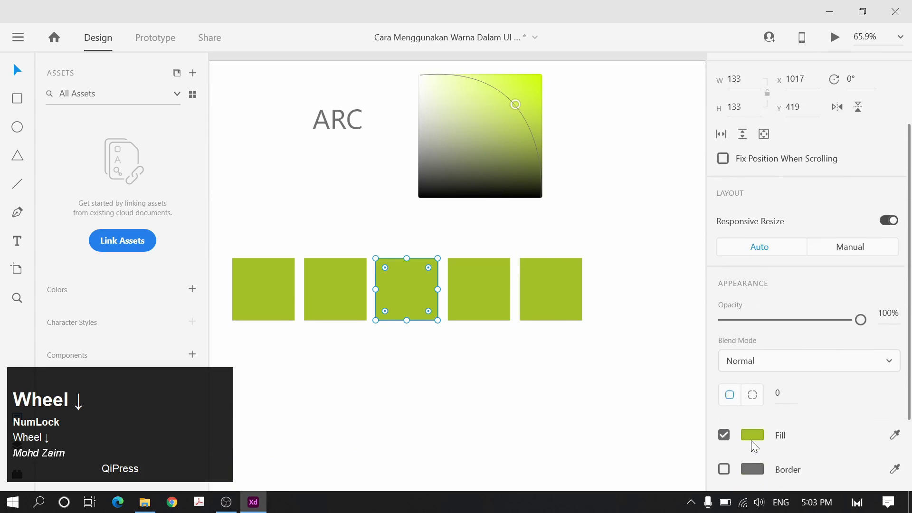
click(758, 348)
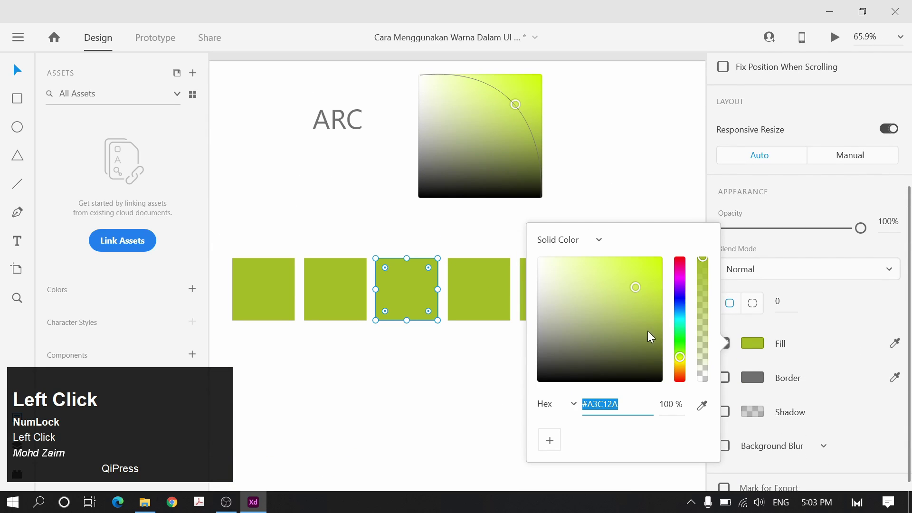
click(478, 304)
click(652, 317)
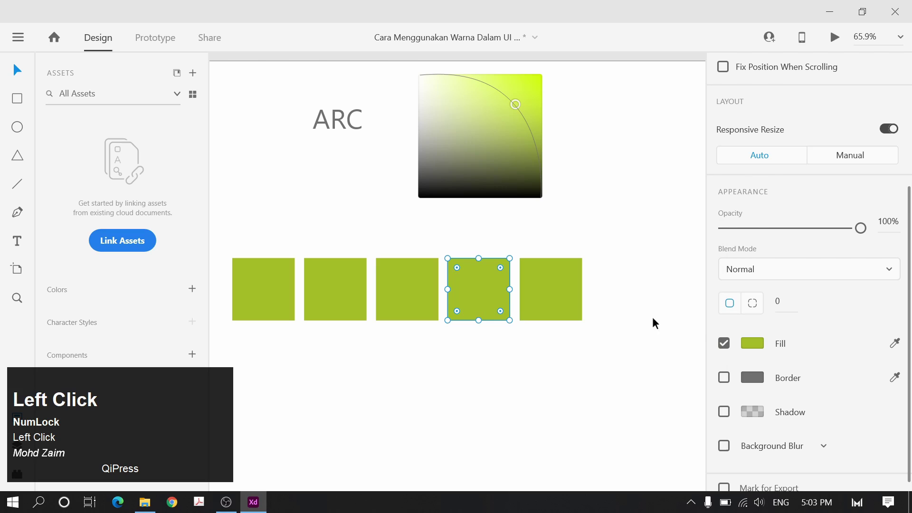
click(746, 347)
mouse_move(648, 301)
mouse_down()
mouse_move(644, 309)
mouse_move(637, 295)
mouse_move(644, 312)
mouse_up()
key(ctrl+z)
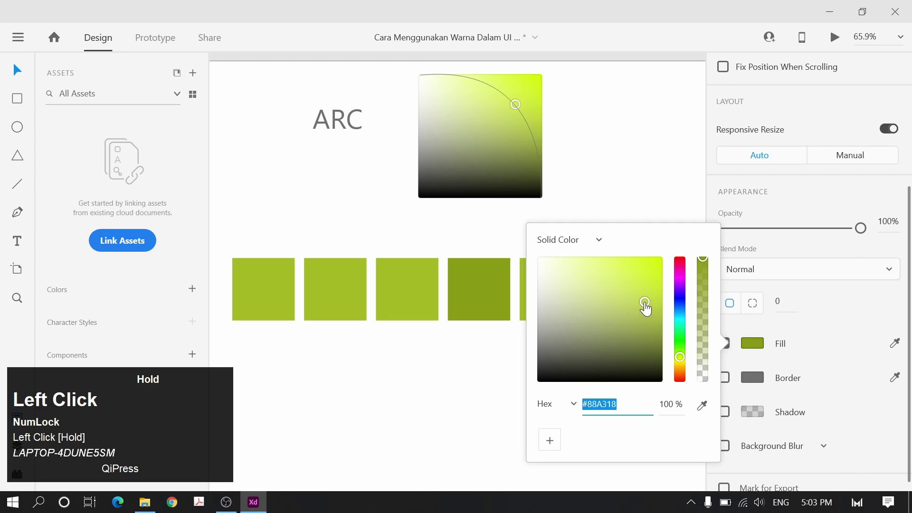
click(684, 362)
drag(682, 364, 680, 354)
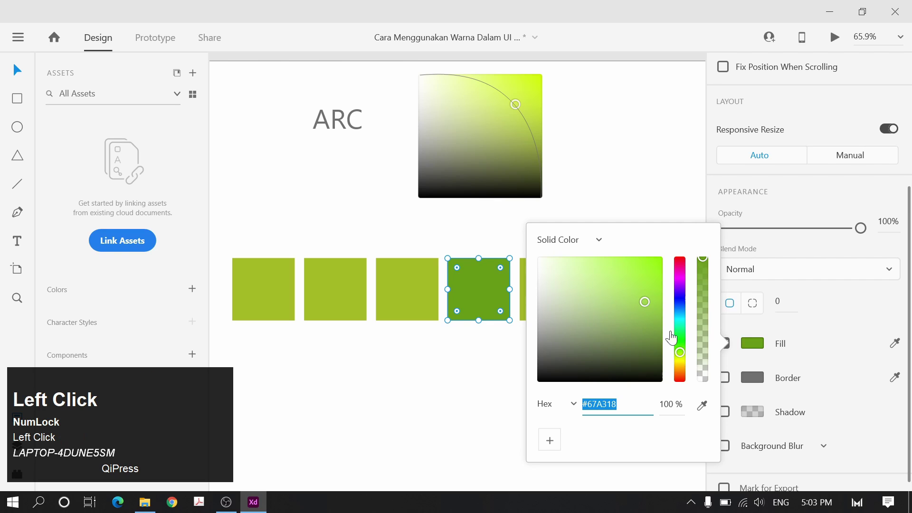
click(663, 193)
click(664, 194)
key(space)
drag(639, 262, 583, 267)
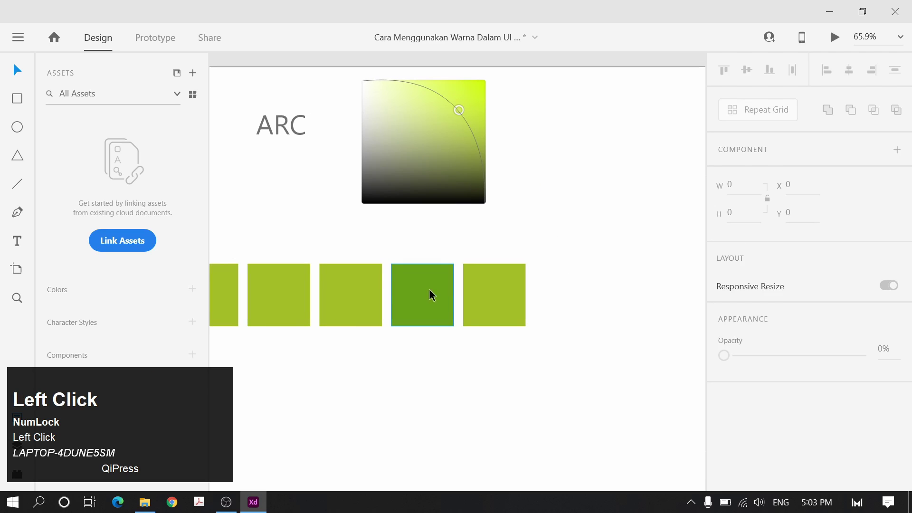
Try darkening the fifth square's fill, then undo the change
click(465, 308)
scroll(829, 421, down, 4)
click(755, 409)
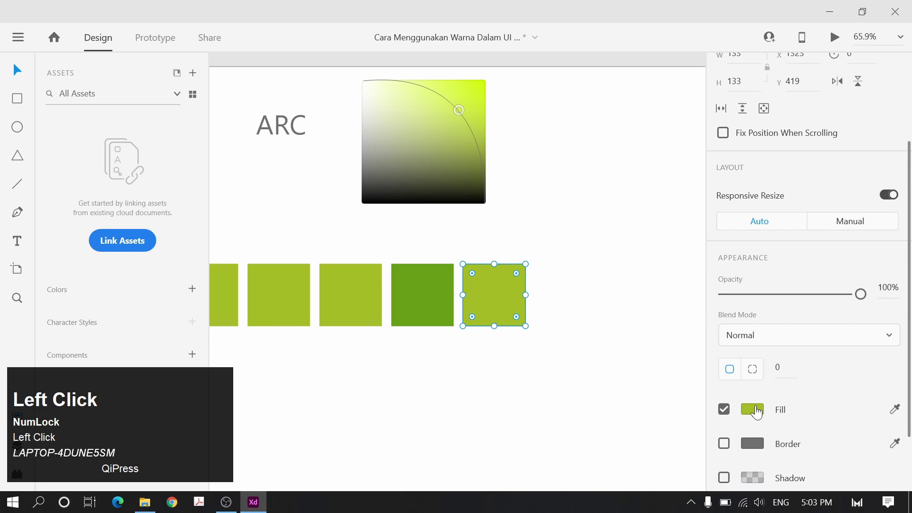
drag(637, 326, 654, 350)
key(ctrl+z)
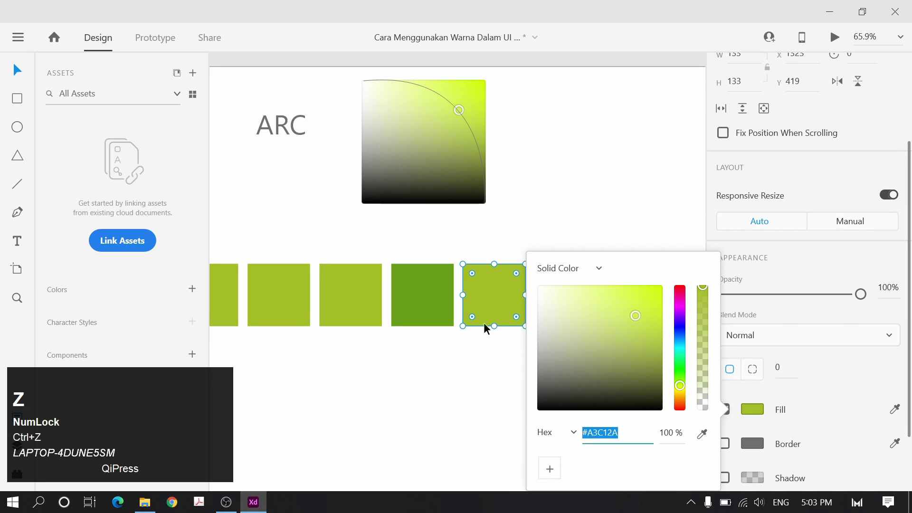
Eyedrop the fourth square's green onto the fifth and deepen it to #11982C
click(407, 309)
scroll(739, 434, down, 3)
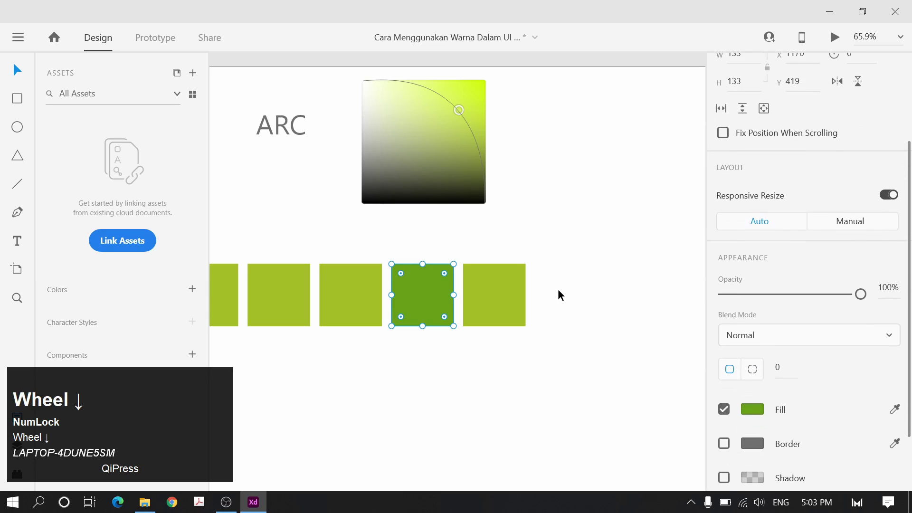
click(517, 301)
key(i)
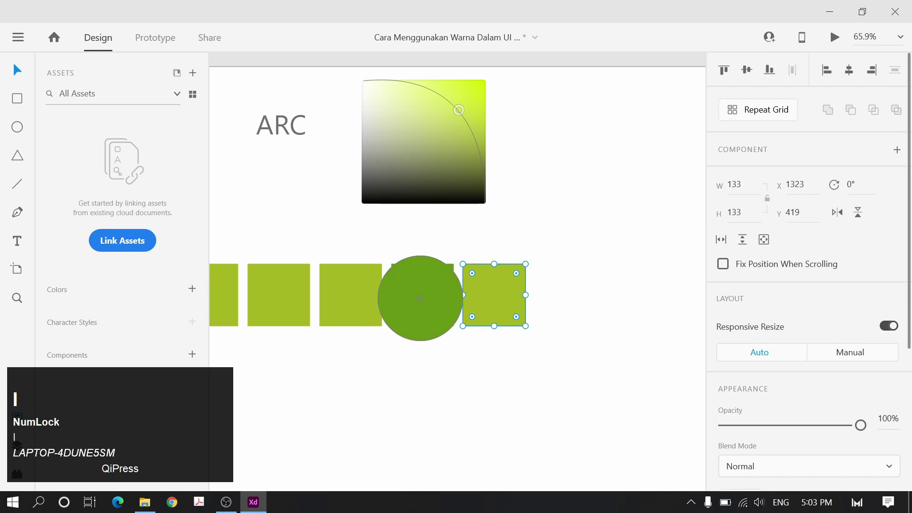
click(425, 302)
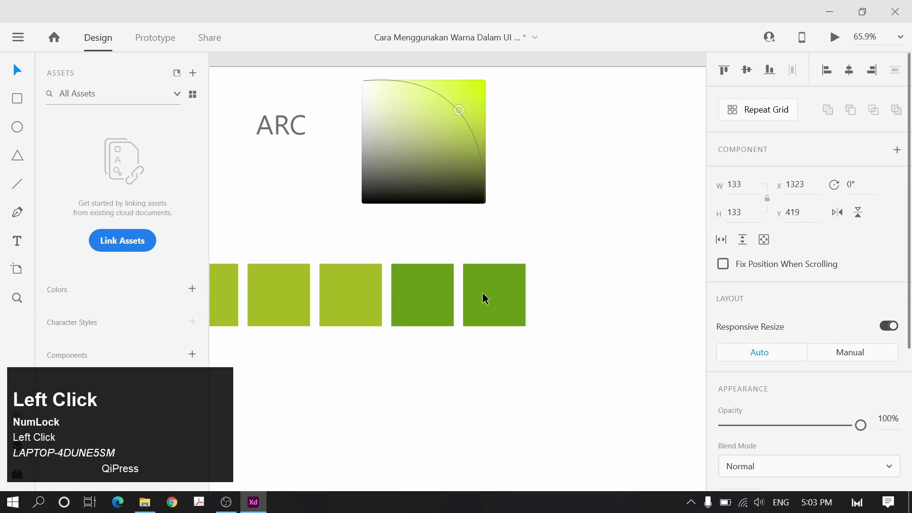
scroll(911, 404, down, 4)
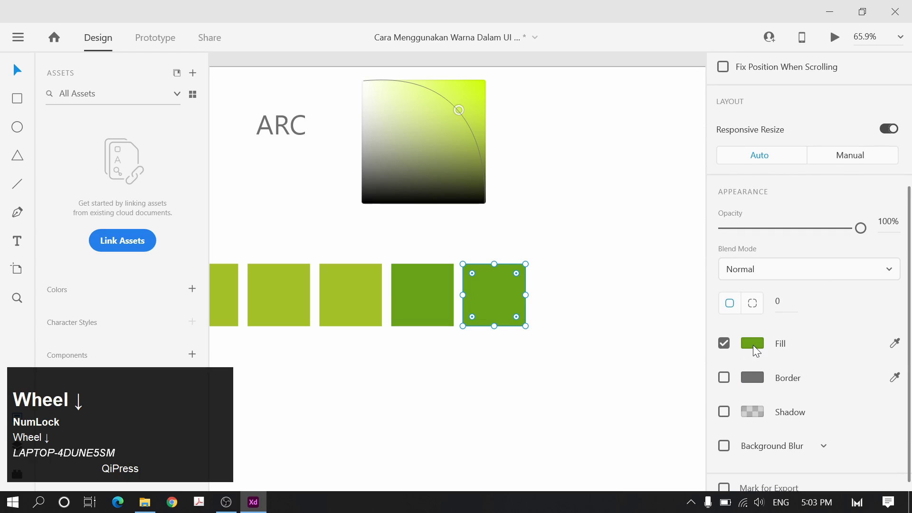
click(753, 345)
drag(644, 304, 648, 307)
drag(679, 348, 681, 335)
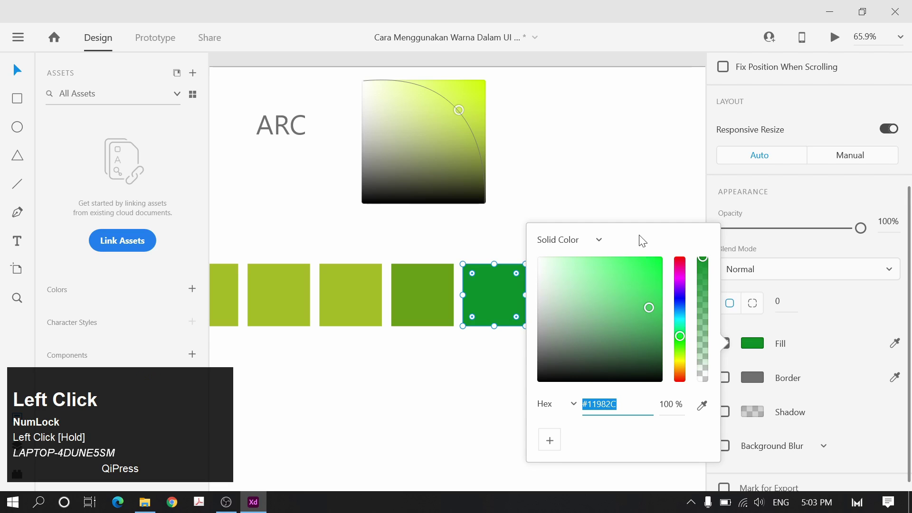
click(611, 206)
key(space)
drag(512, 235, 638, 237)
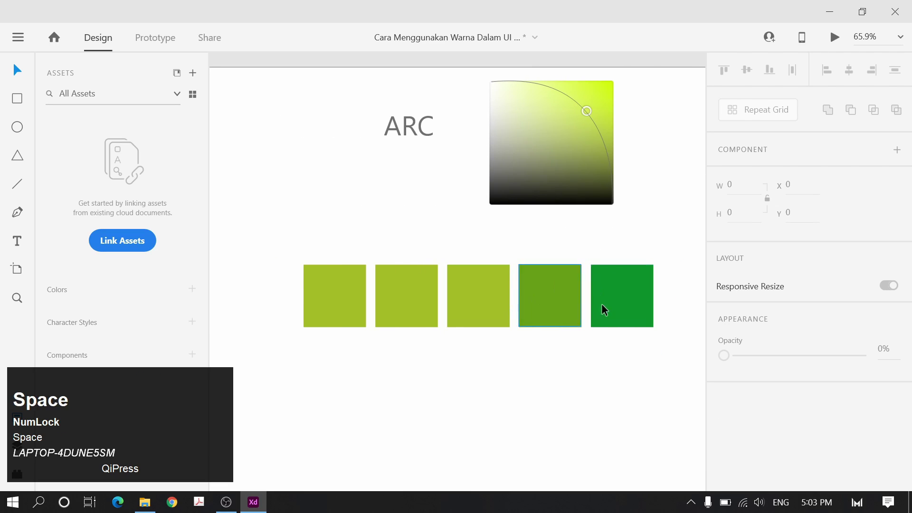
click(543, 347)
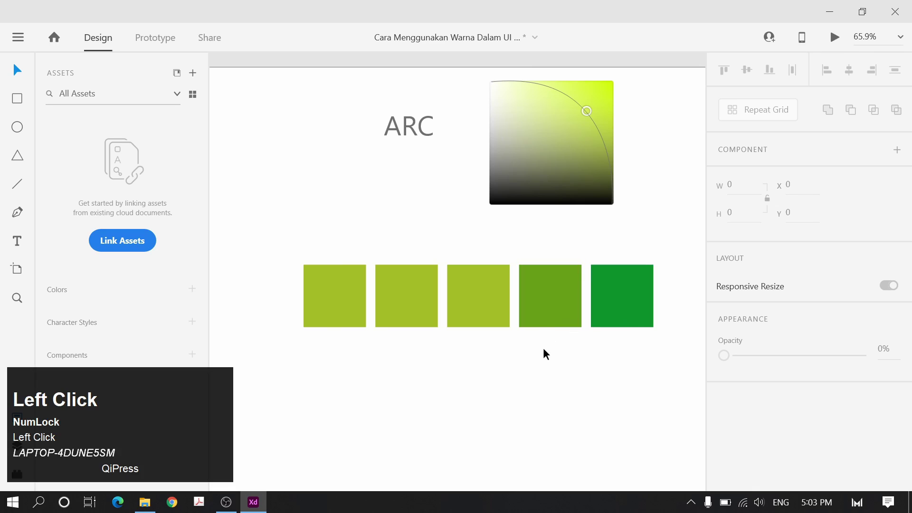
click(410, 298)
Select the fourth and fifth squares and inspect the fifth square's fill colour
click(576, 379)
click(403, 309)
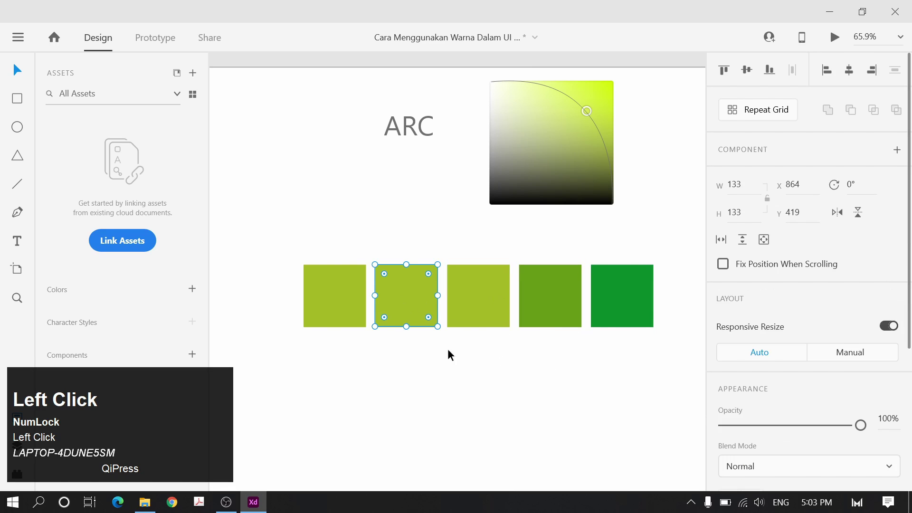
click(550, 295)
click(621, 295)
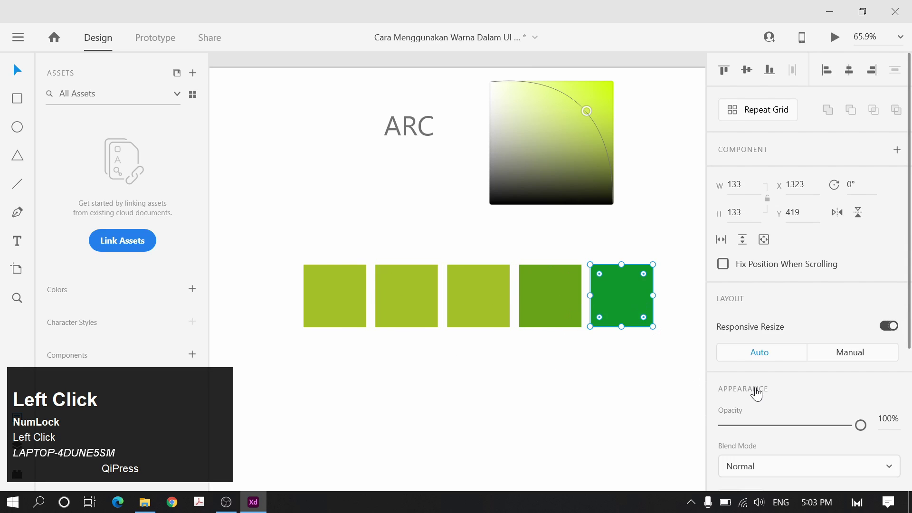
scroll(758, 394, down, 3)
click(750, 410)
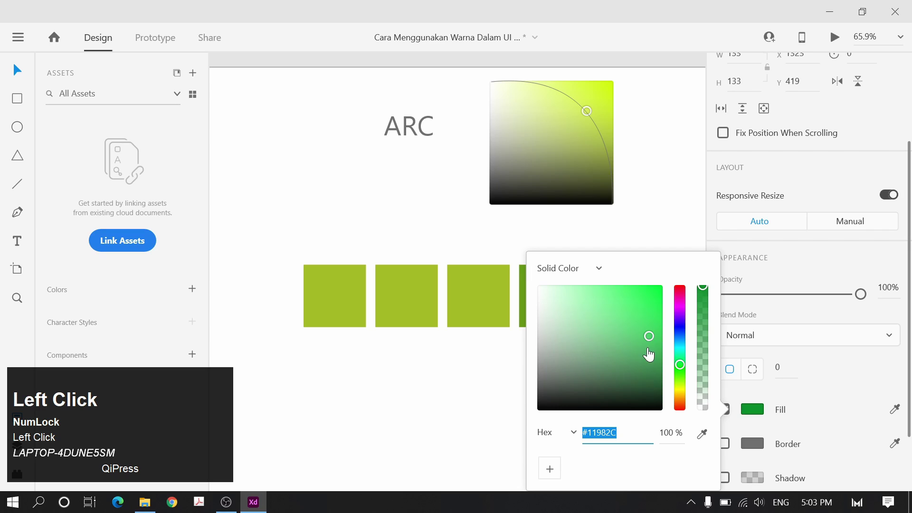
click(654, 233)
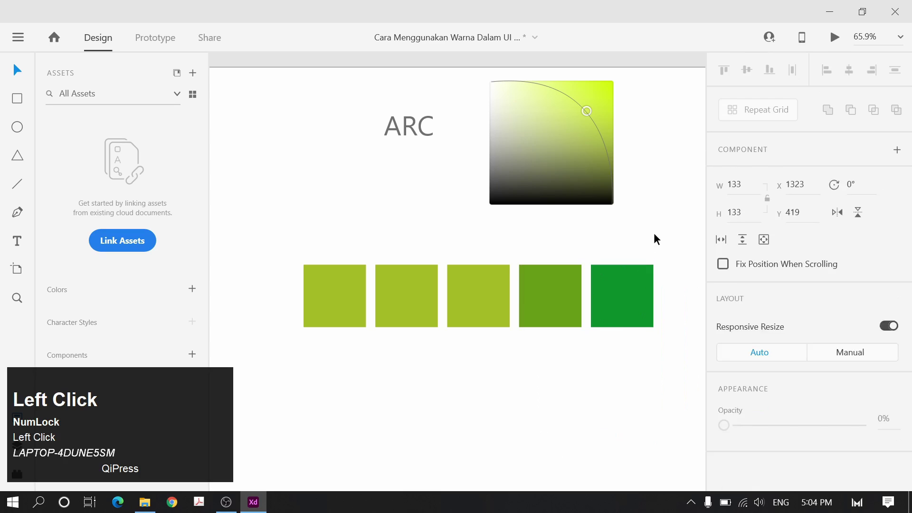
drag(654, 233, 620, 253)
Shift the second square's hue toward yellow to mustard #D0C63D
click(446, 312)
click(384, 314)
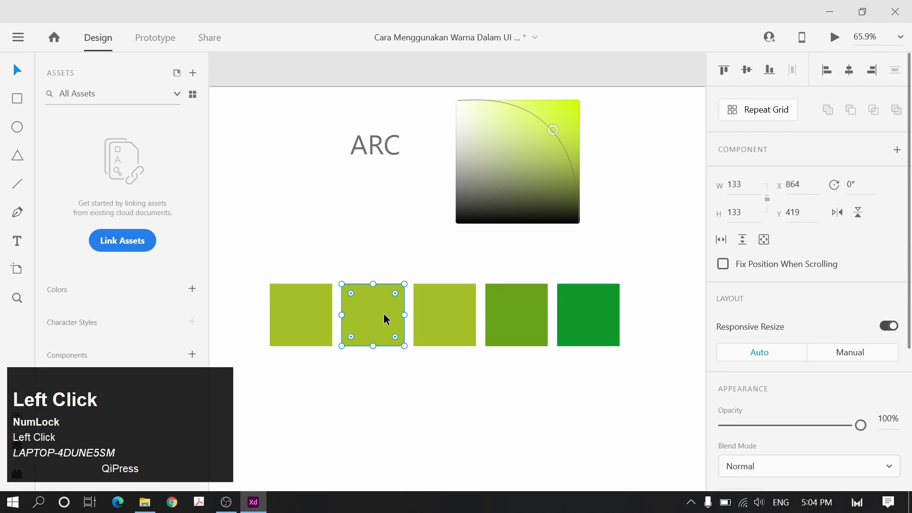
scroll(836, 441, down, 4)
click(758, 344)
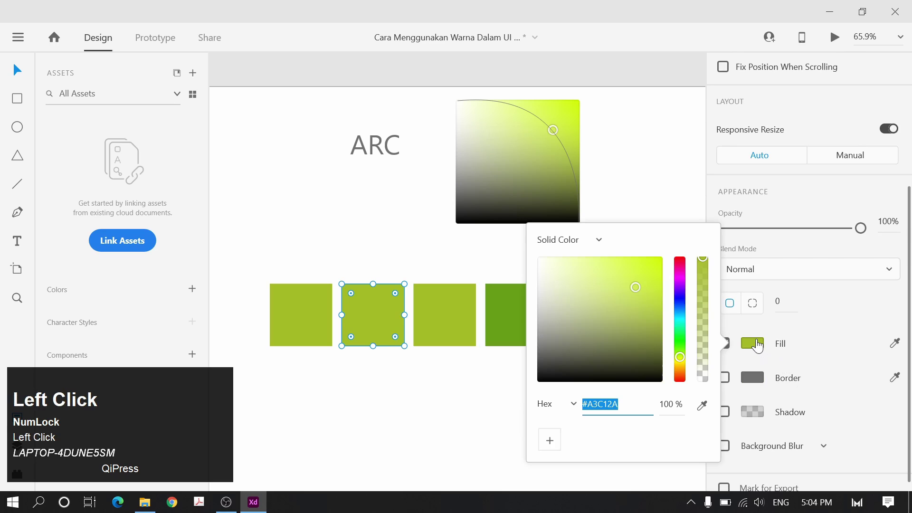
drag(636, 290, 629, 287)
key(ctrl+z)
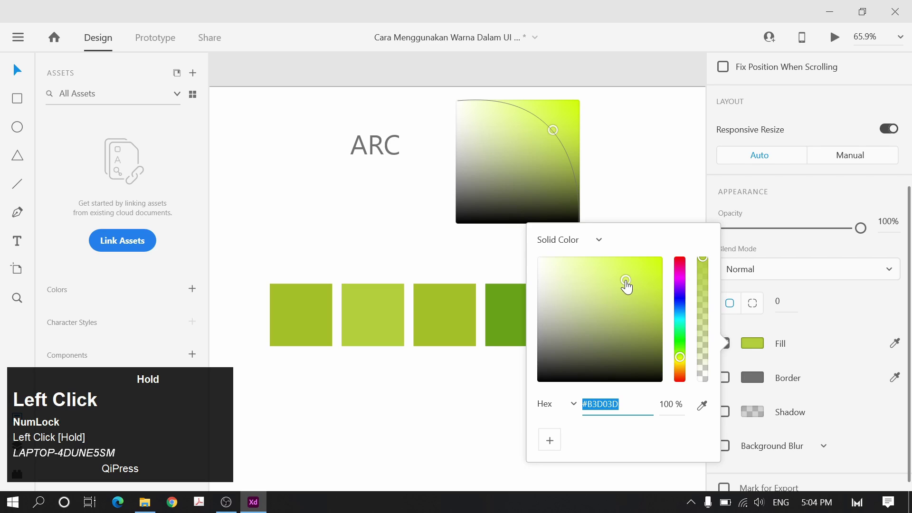
click(679, 361)
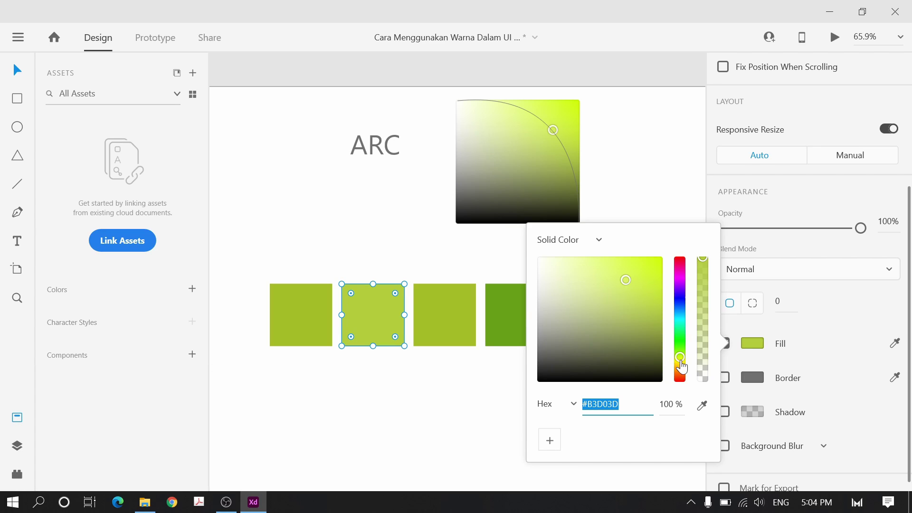
drag(681, 364, 681, 368)
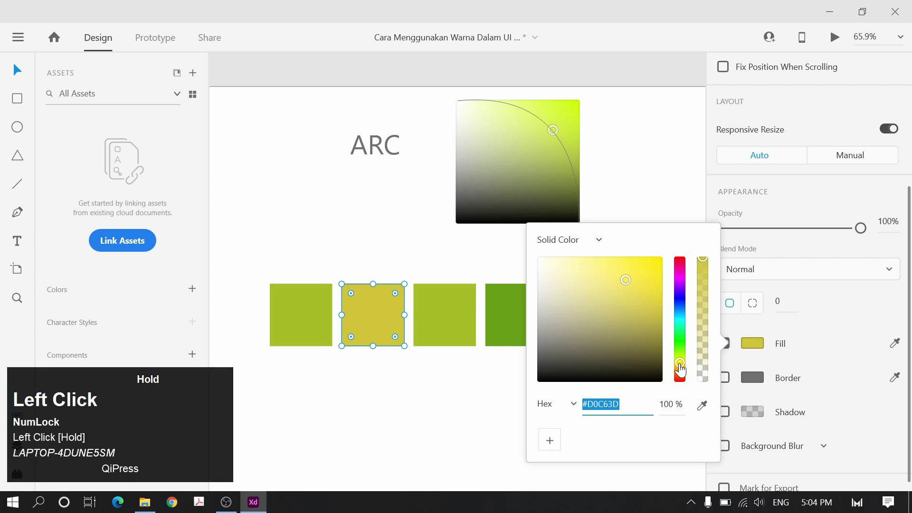
click(357, 420)
click(302, 328)
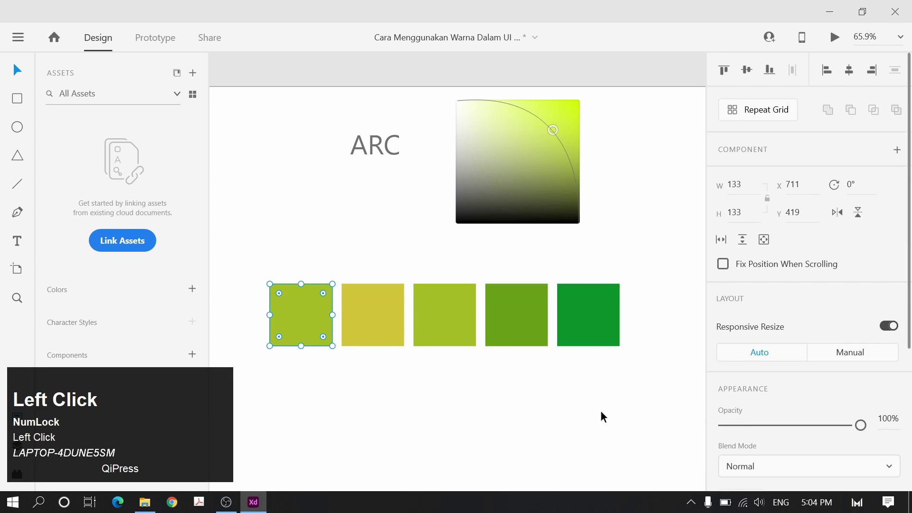
Eyedrop the second square's yellow onto the first square
drag(396, 395, 499, 369)
scroll(737, 381, down, 5)
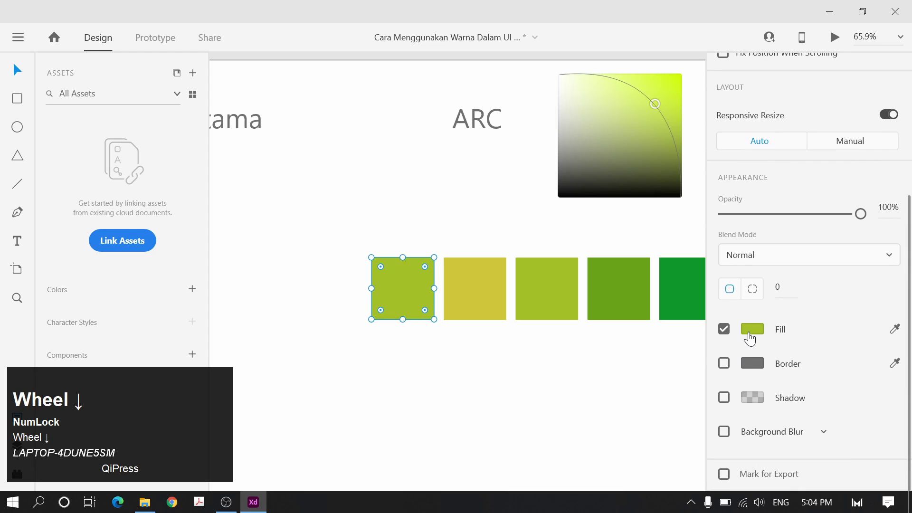
click(752, 328)
click(463, 368)
click(406, 289)
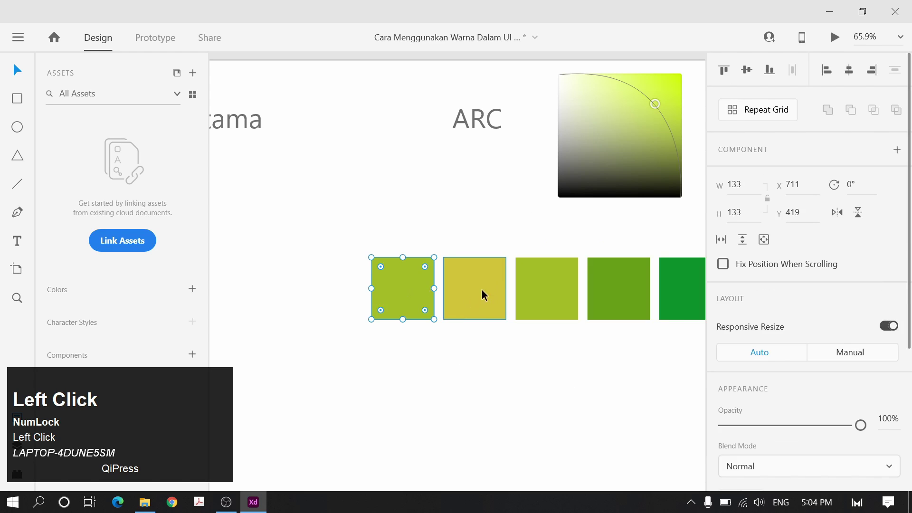
key(i)
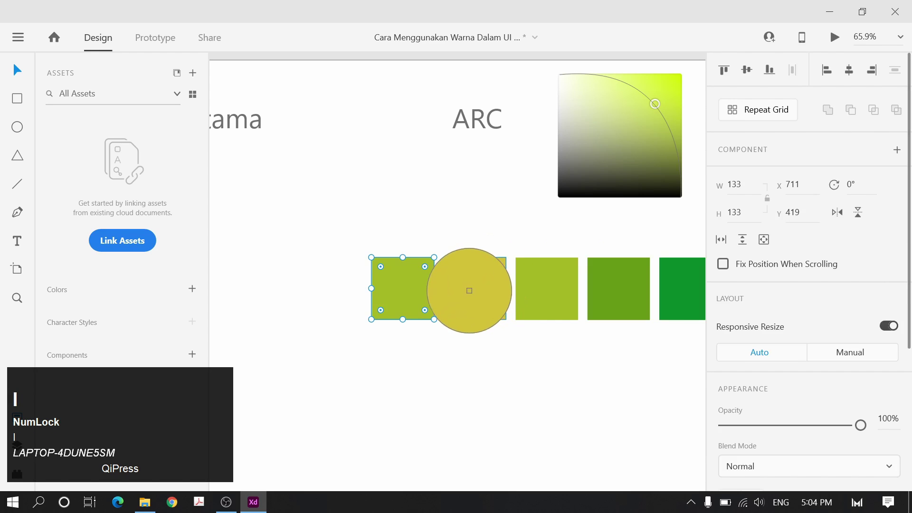
click(471, 285)
Lighten the first square and shift its hue toward orange, #DEAA5B
scroll(716, 336, down, 4)
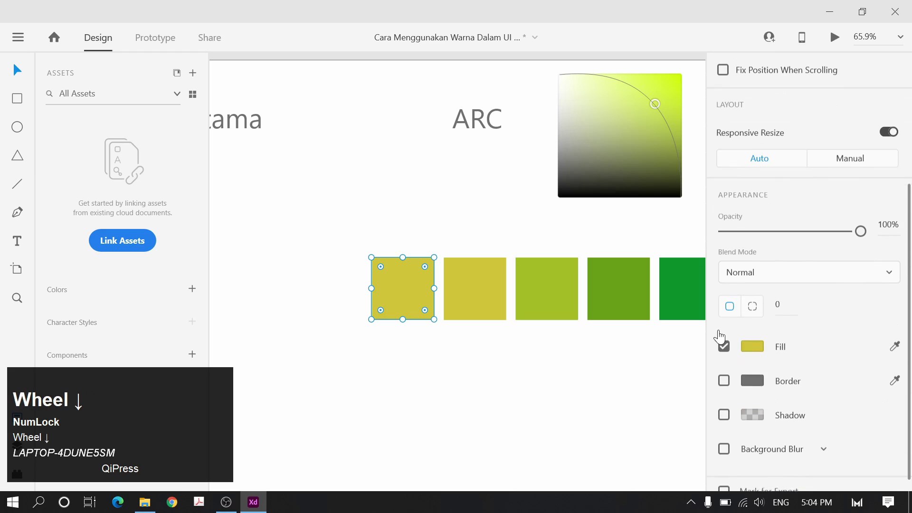
click(747, 344)
click(747, 344)
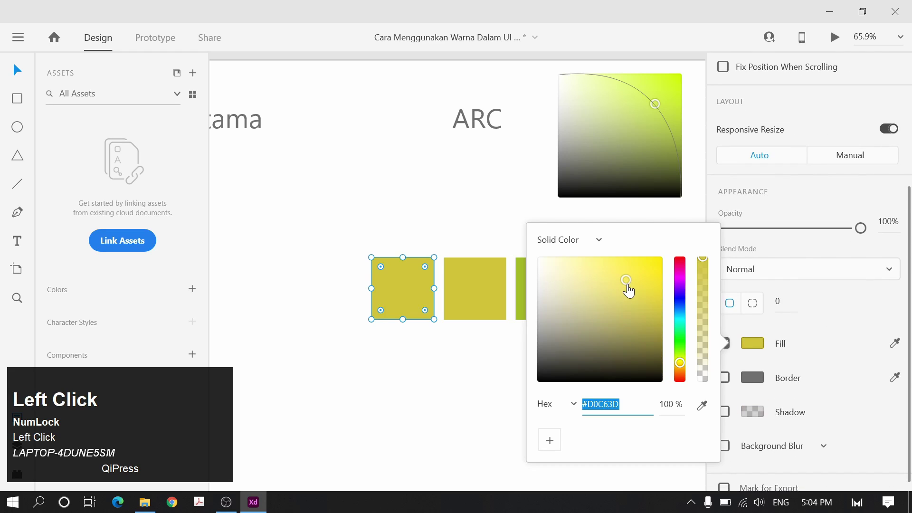
drag(631, 288, 610, 282)
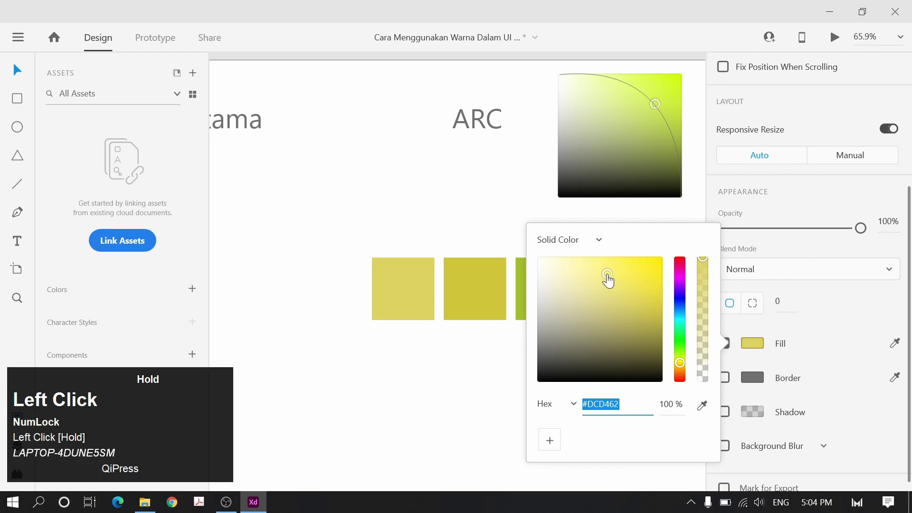
key(ctrl+z)
click(613, 281)
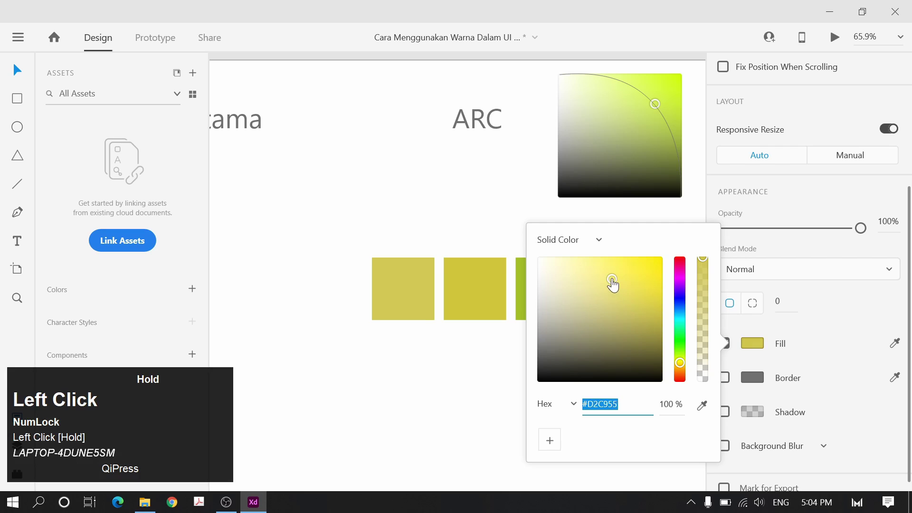
drag(613, 280, 613, 274)
drag(681, 371, 679, 375)
Shrink the row of five colour squares proportionally
click(416, 397)
scroll(416, 397, down, 3)
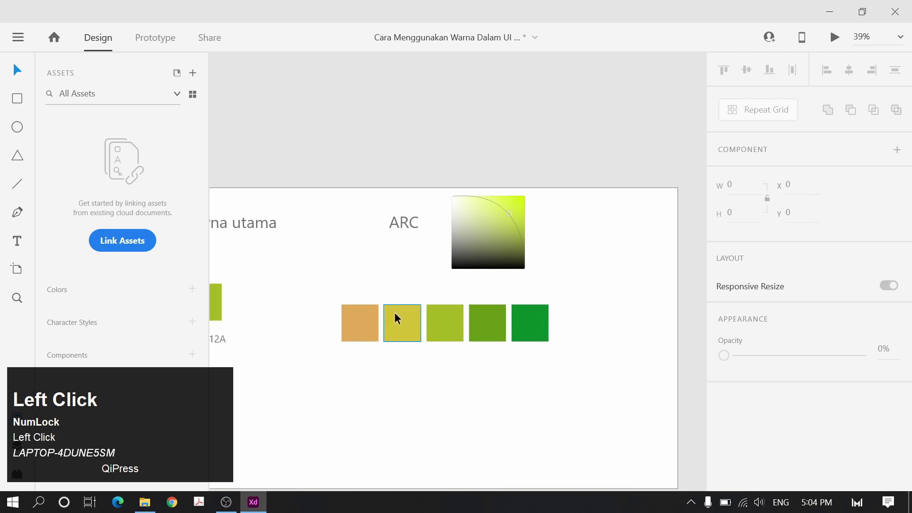
scroll(483, 359, up, 2)
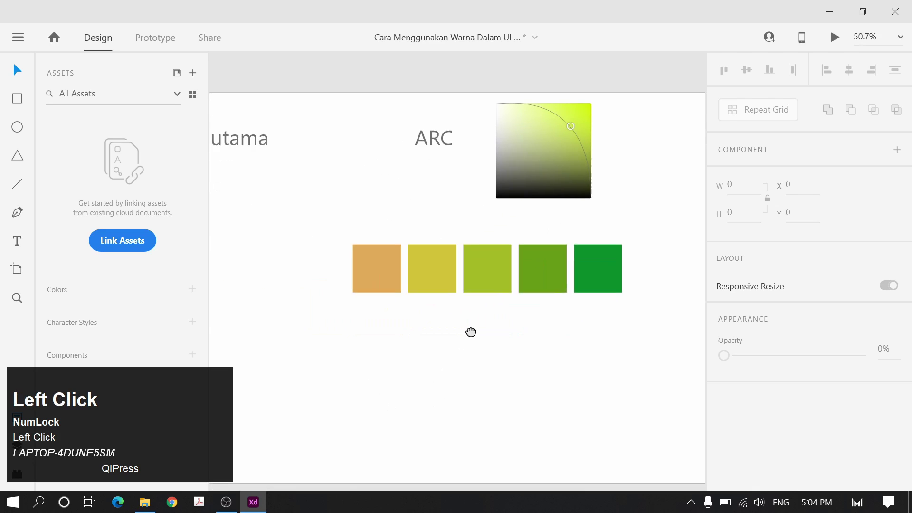
scroll(620, 327, down, 3)
drag(619, 331, 577, 308)
drag(383, 306, 547, 268)
click(524, 268)
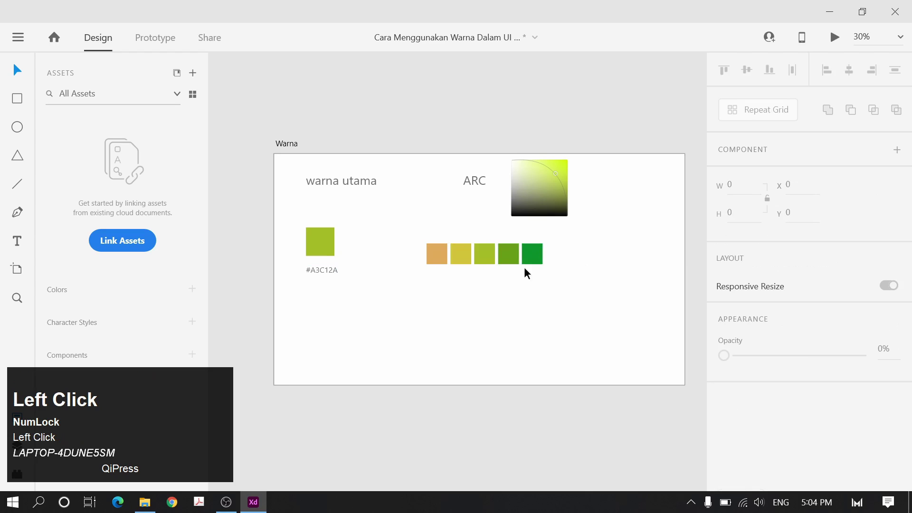
Duplicate the row below the original and stretch the copies into tall bars
scroll(460, 267, up, 2)
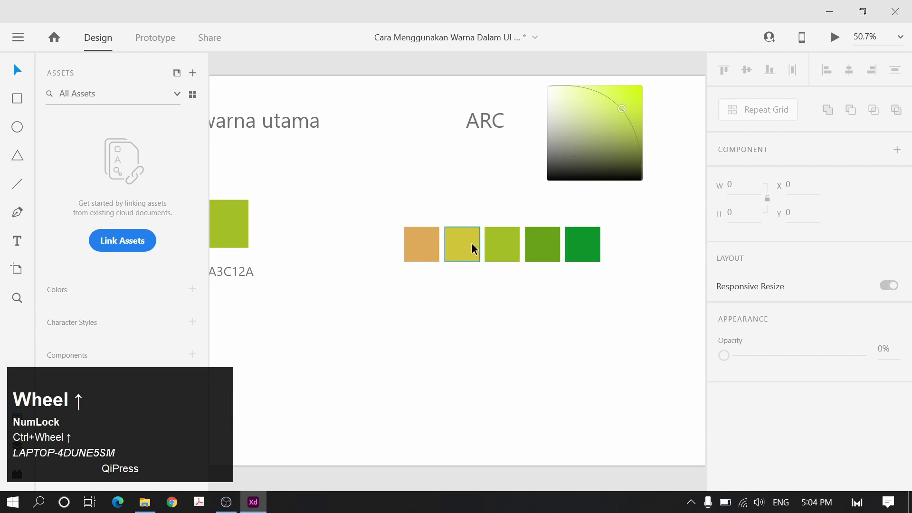
drag(405, 312, 646, 226)
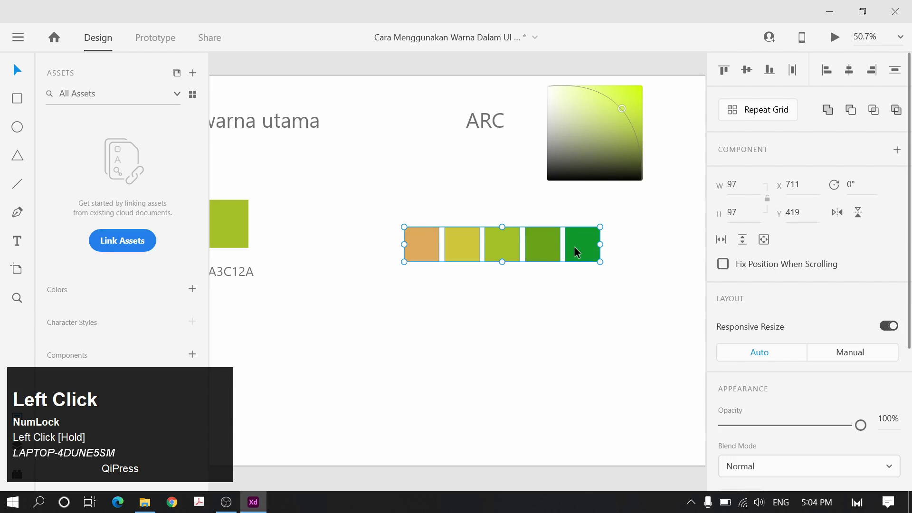
drag(574, 246, 469, 340)
drag(415, 316, 415, 278)
drag(416, 363, 413, 391)
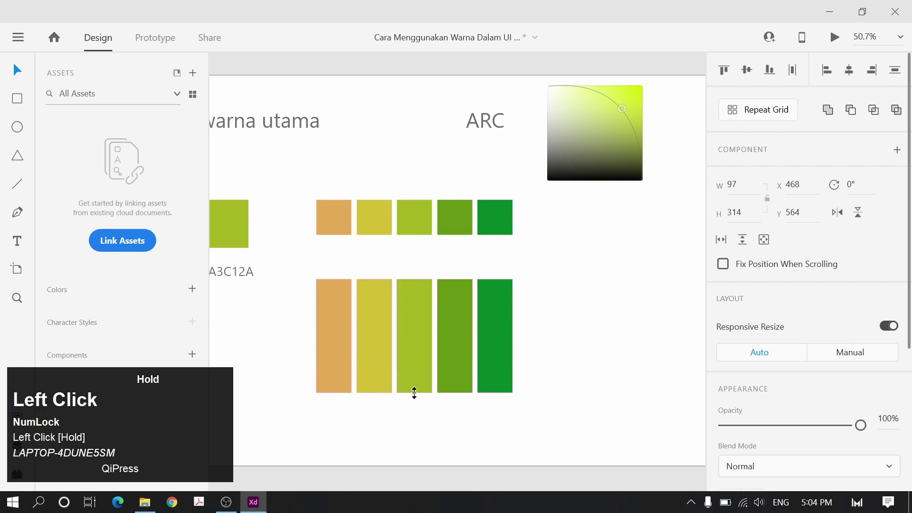
Undo the bars' last height stretch and select the artboard
click(540, 314)
scroll(564, 311, left, 1)
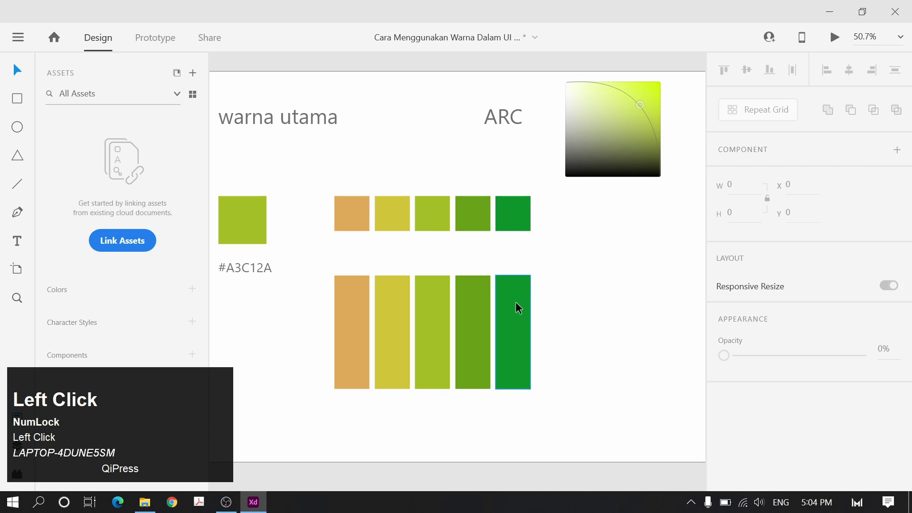
click(514, 304)
key(ctrl+z)
ctrl+click(550, 306)
Draw a white rectangle across the top of the bars and copy it straight down
key(ctrl+shift+z)
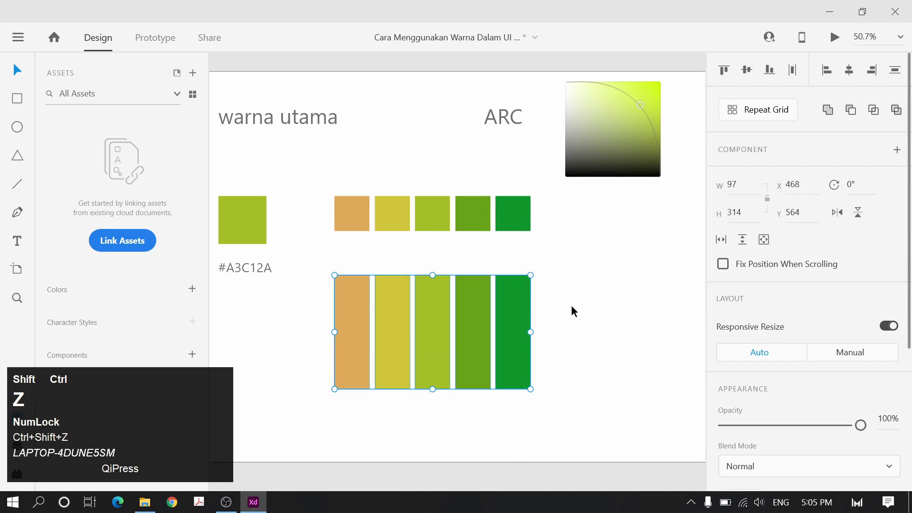
ctrl+shift+click(502, 309)
click(16, 101)
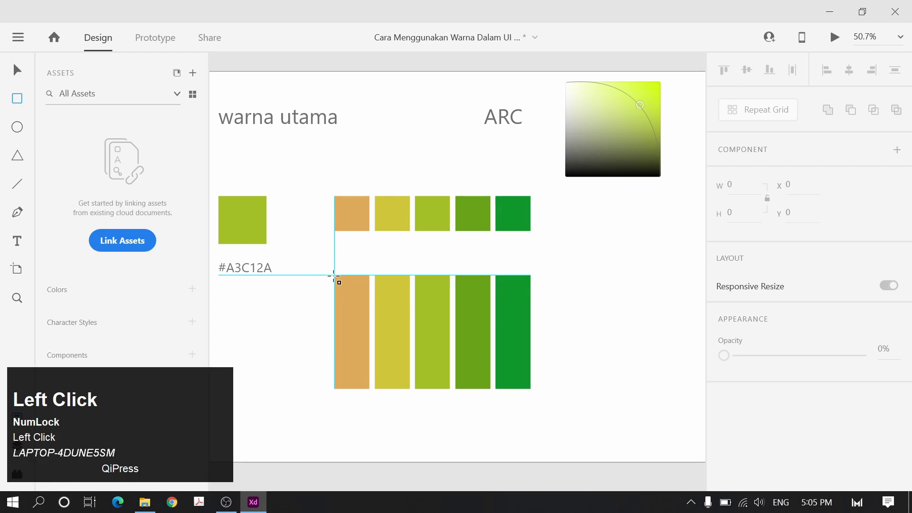
drag(335, 275, 518, 365)
key(v)
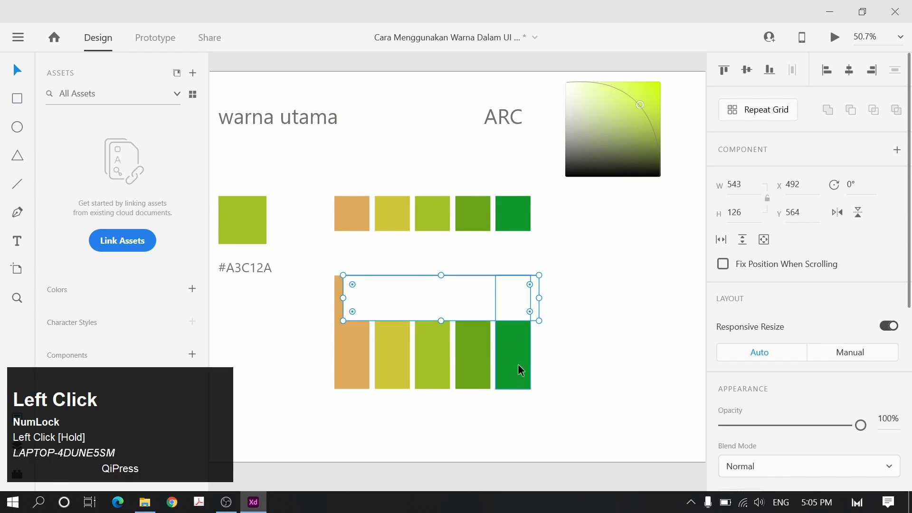
key(ctrl+z)
drag(495, 302, 497, 369)
Shorten the upper white rectangle and remove the border from both overlay rectangles
click(577, 326)
click(481, 314)
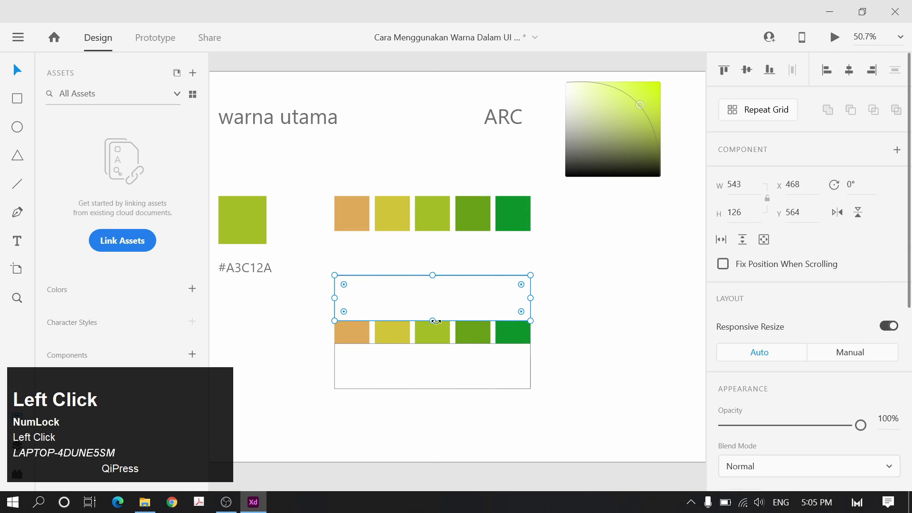
key(ctrl+z)
drag(433, 319, 449, 372)
click(571, 327)
click(505, 298)
shift+click(492, 374)
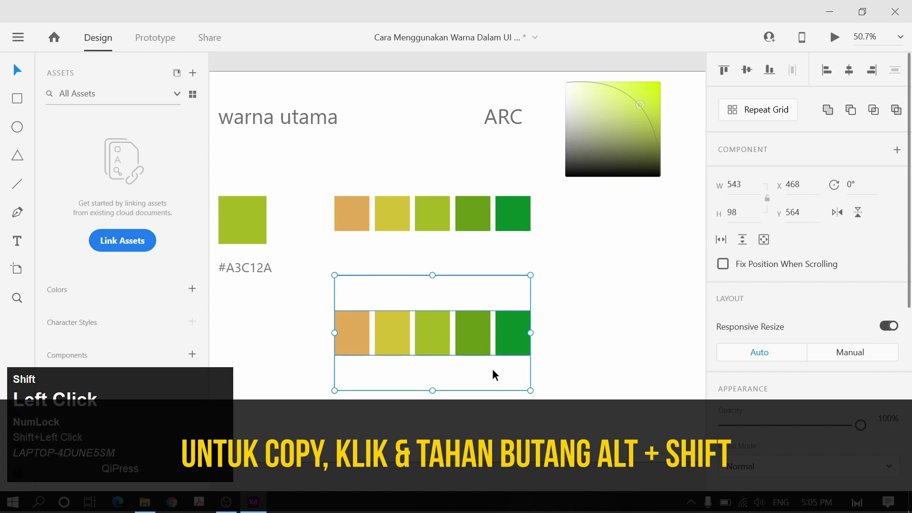
scroll(741, 342, down, 5)
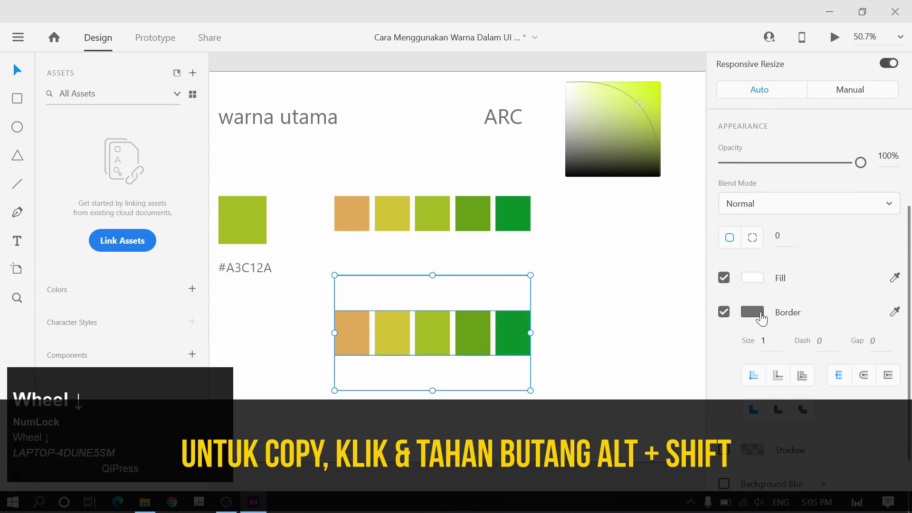
click(724, 314)
Make the lower overlay rectangle black at about 20% opacity
click(629, 341)
click(459, 361)
scroll(760, 335, down, 4)
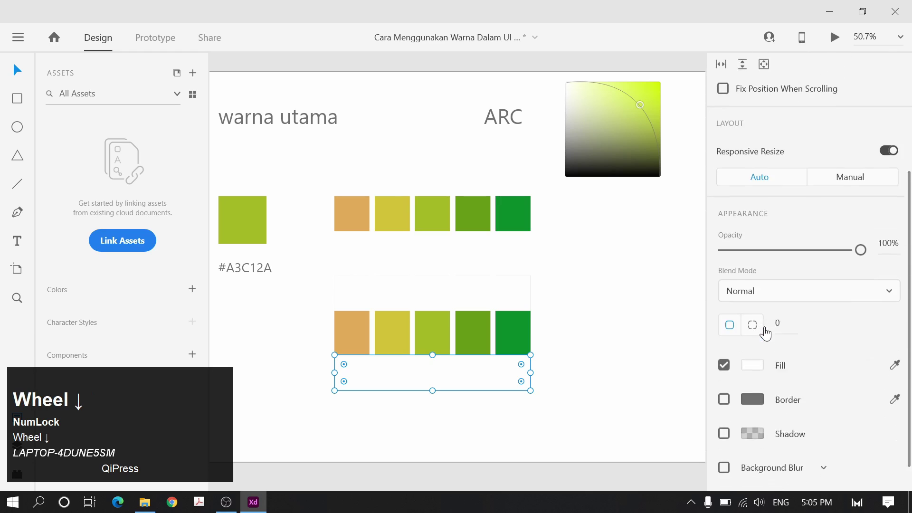
scroll(765, 334, down, 1)
click(747, 349)
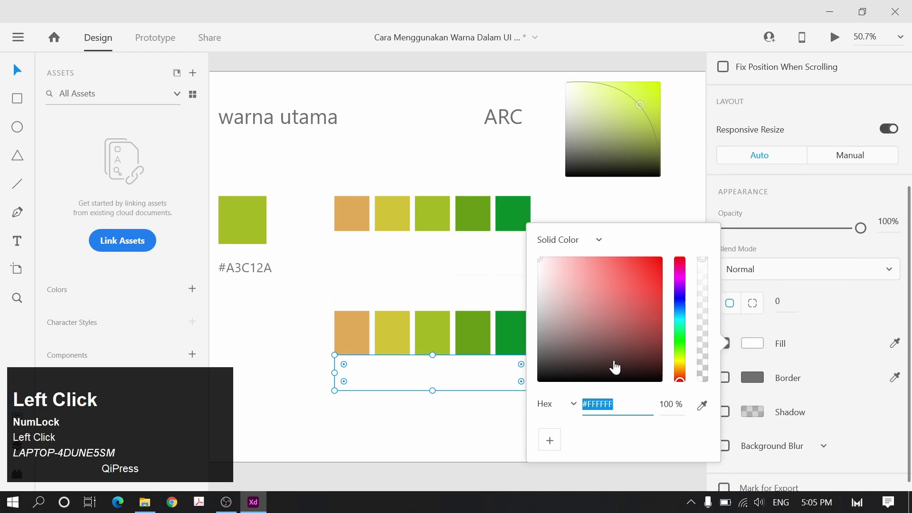
drag(558, 317, 526, 405)
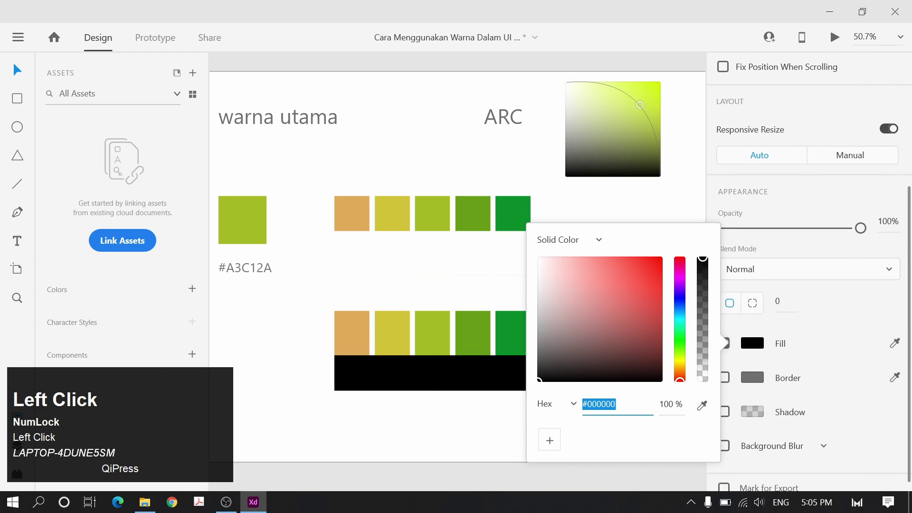
drag(861, 229, 756, 247)
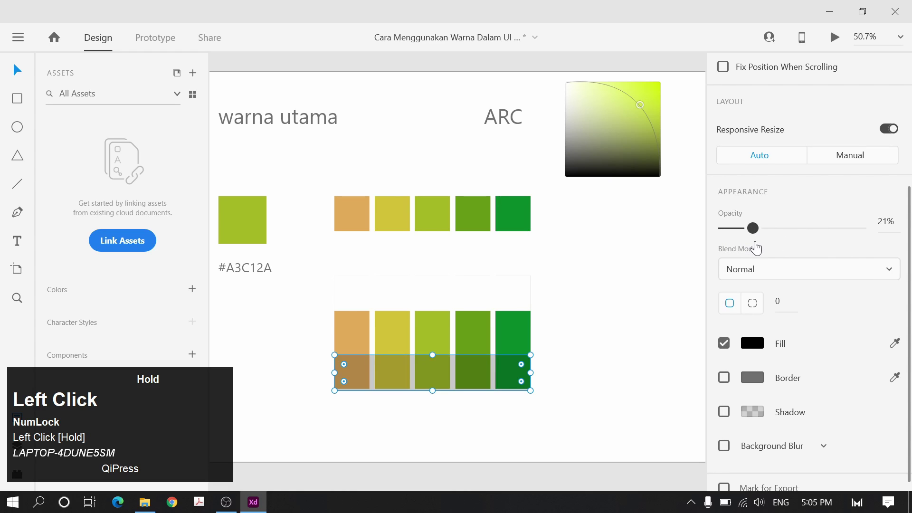
Lower the upper white rectangle's opacity to 35%
click(499, 294)
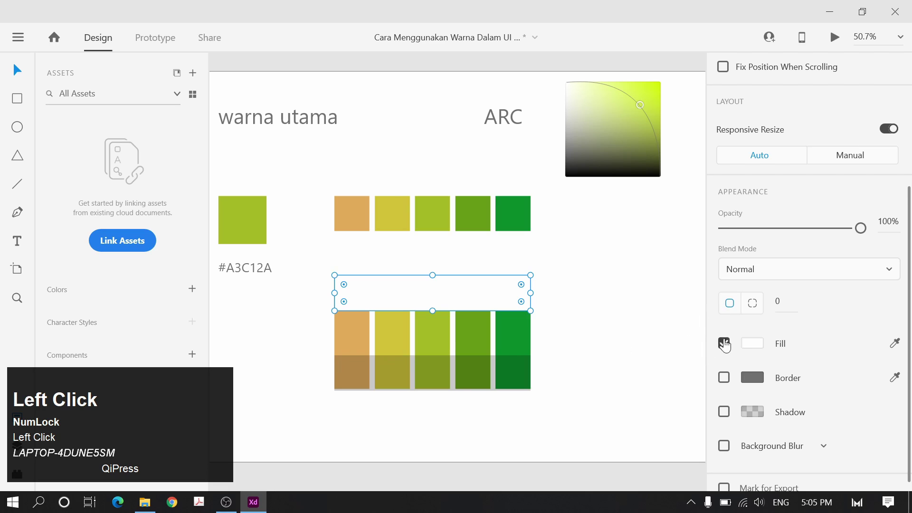
click(752, 348)
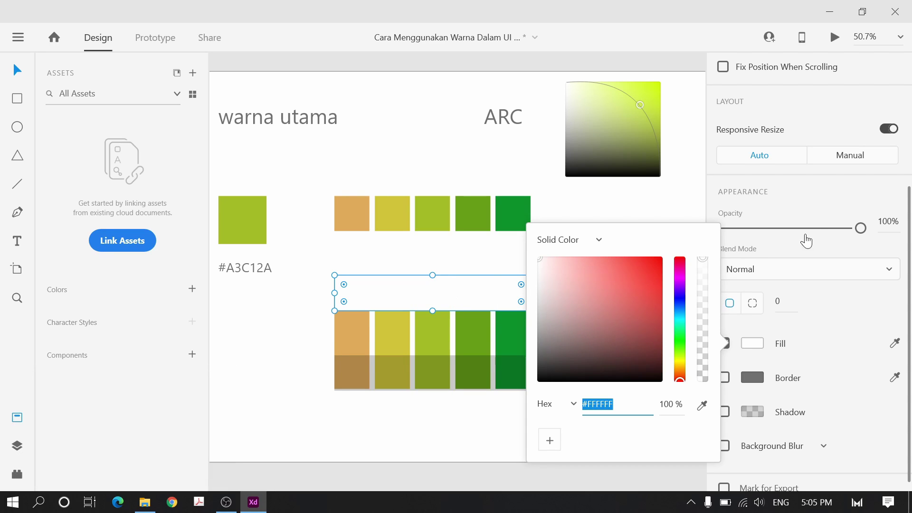
drag(859, 236, 769, 242)
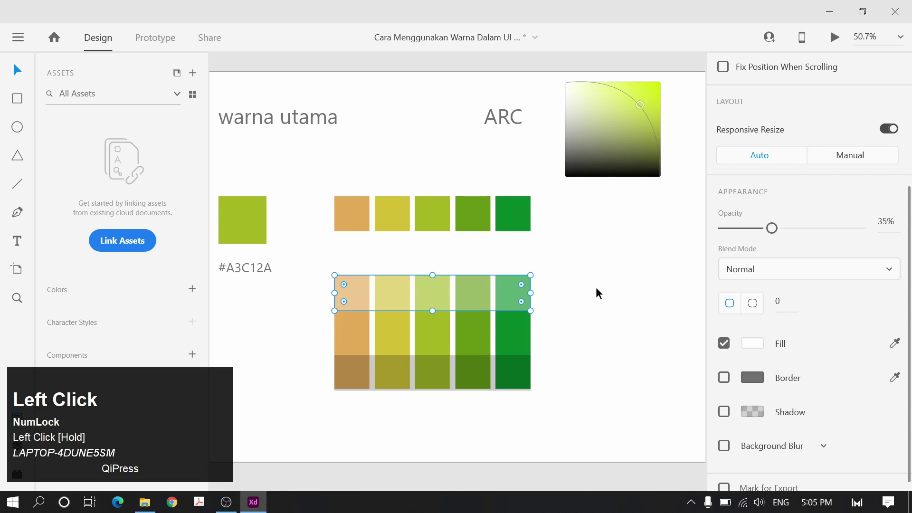
click(600, 318)
drag(602, 325, 568, 294)
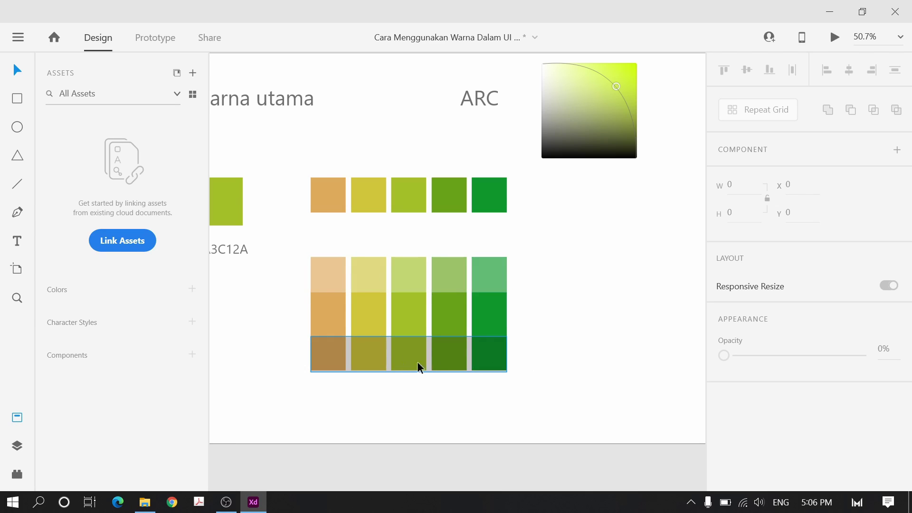
Duplicate the top swatch row to the right and give its first swatch the light orange tint
drag(572, 295, 538, 301)
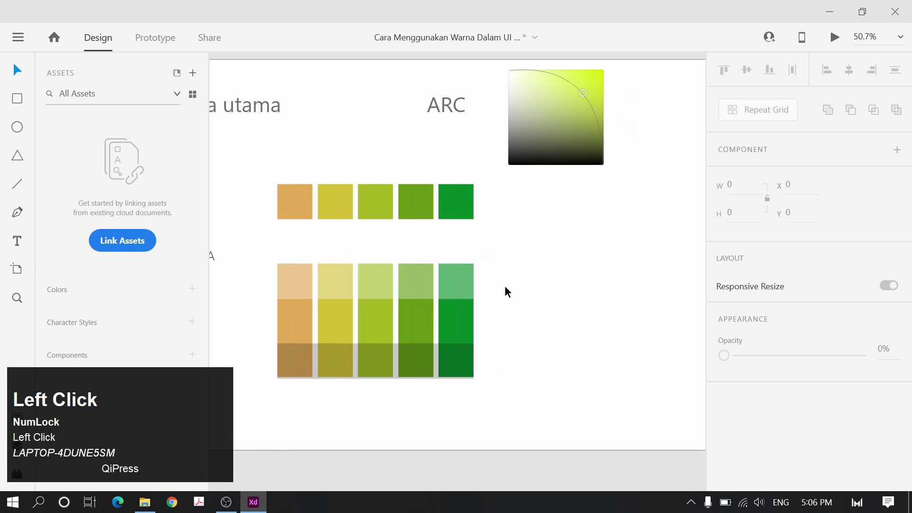
drag(275, 159, 683, 309)
click(628, 369)
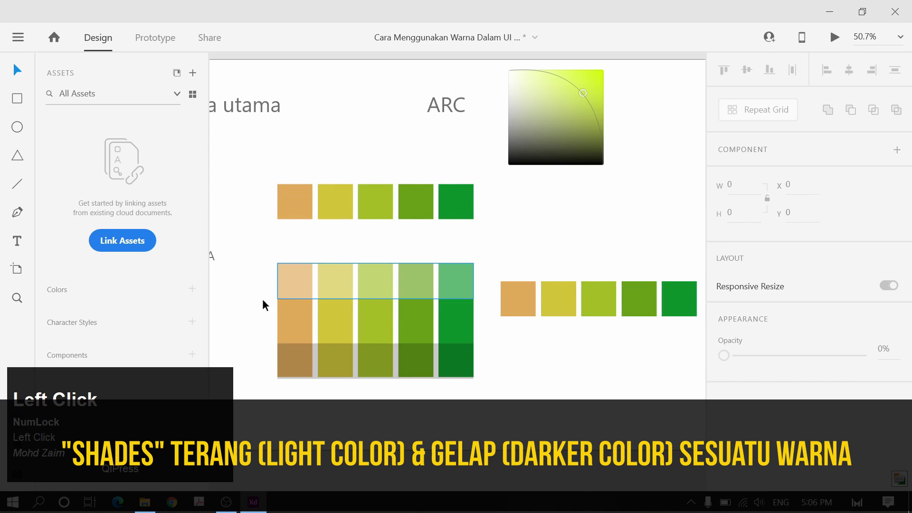
click(500, 294)
key(i)
click(295, 282)
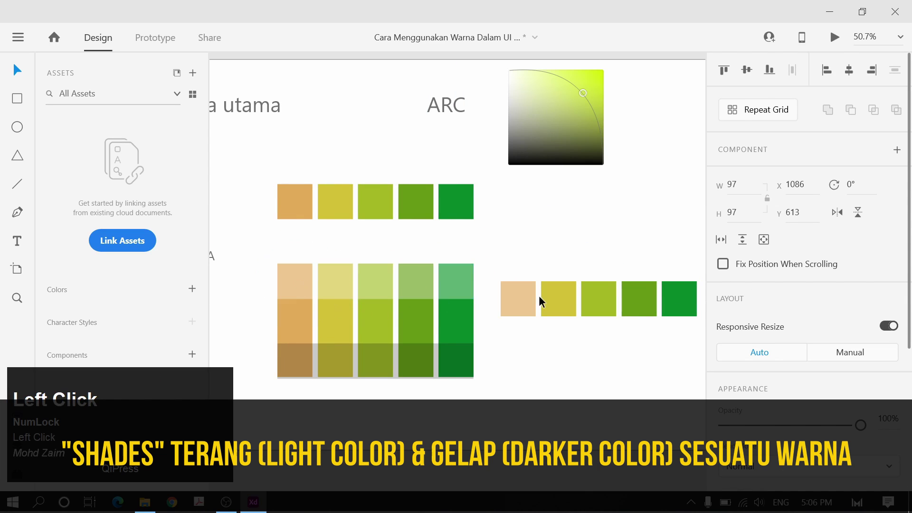
Eyedrop the light yellow, light green, pale green and light green tints into the remaining swatches, then raise the row
click(541, 297)
key(i)
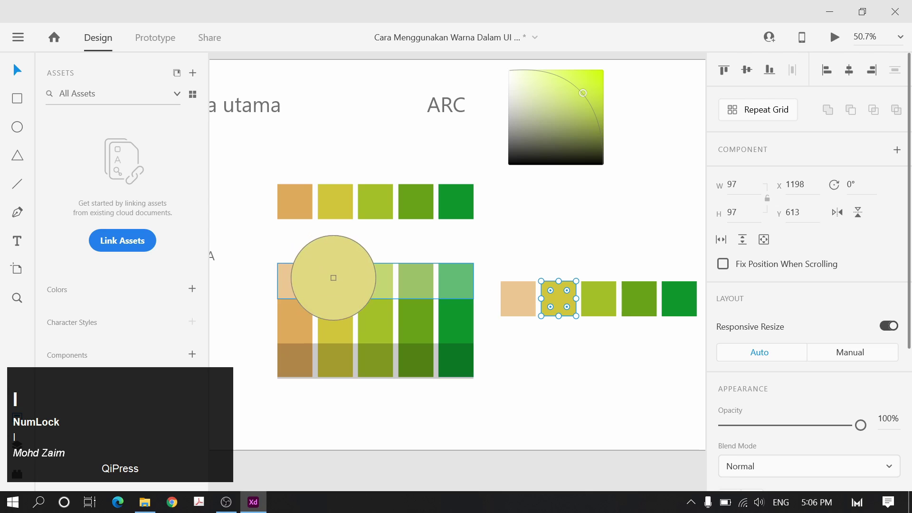
click(333, 278)
click(585, 288)
key(i)
click(379, 271)
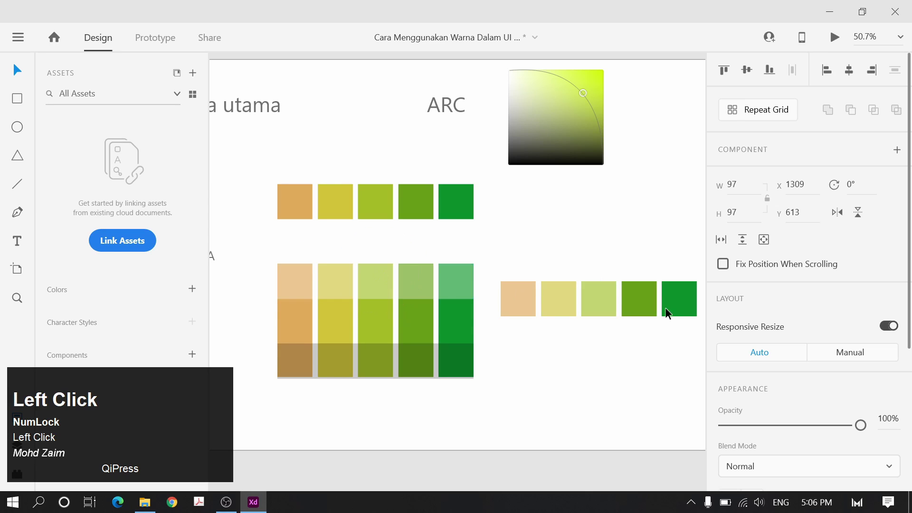
key(i)
click(422, 278)
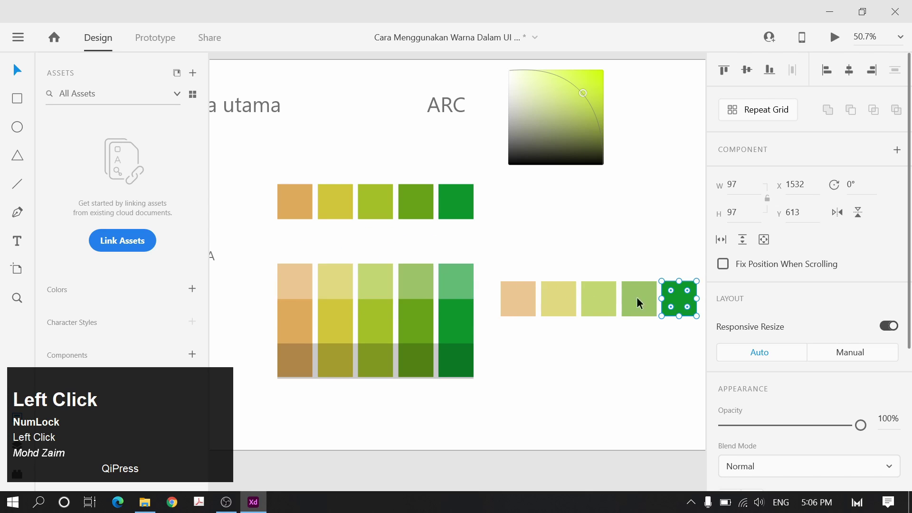
key(i)
click(463, 279)
drag(645, 231, 521, 233)
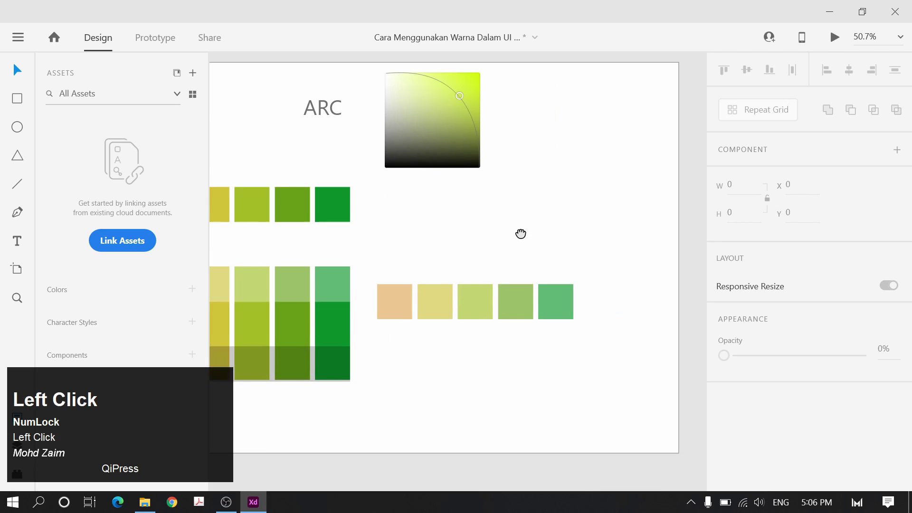
drag(392, 339, 560, 216)
Copy the tint row directly below it and give the first swatch the dark brown shade
drag(533, 295, 598, 273)
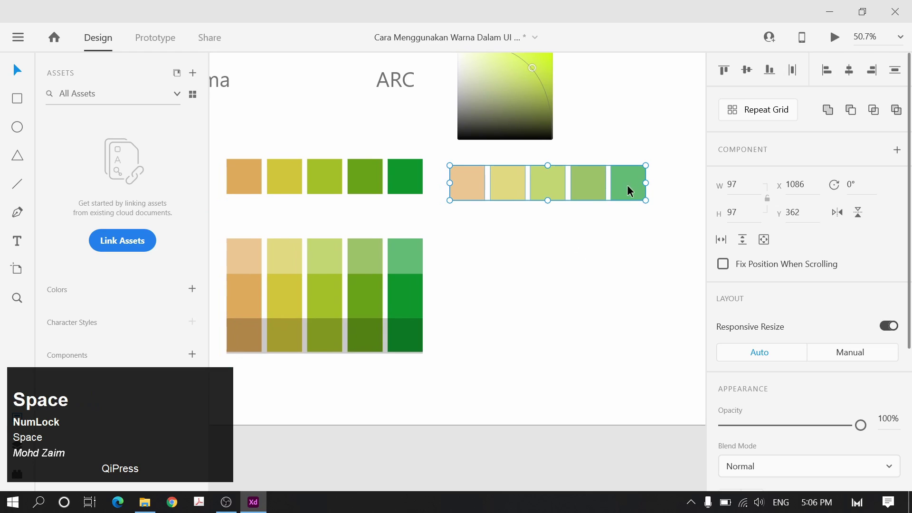
drag(627, 184, 616, 275)
click(530, 302)
click(467, 285)
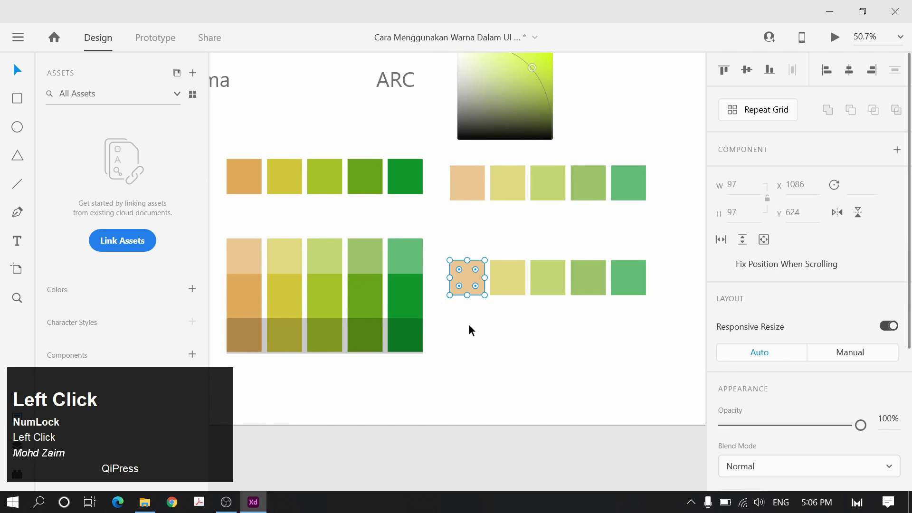
drag(468, 324, 564, 337)
key(i)
click(334, 330)
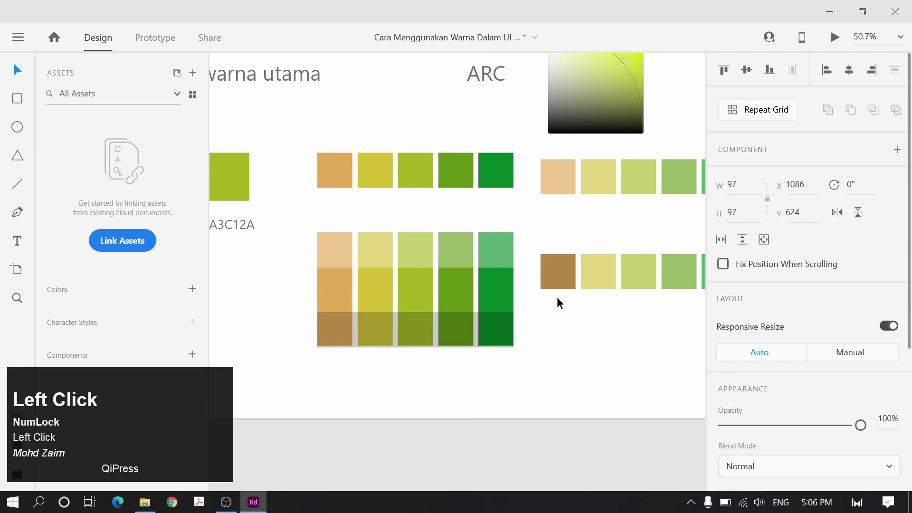
Eyedrop the dark olive and darker olive shades into the second and third swatches
key(i)
click(376, 333)
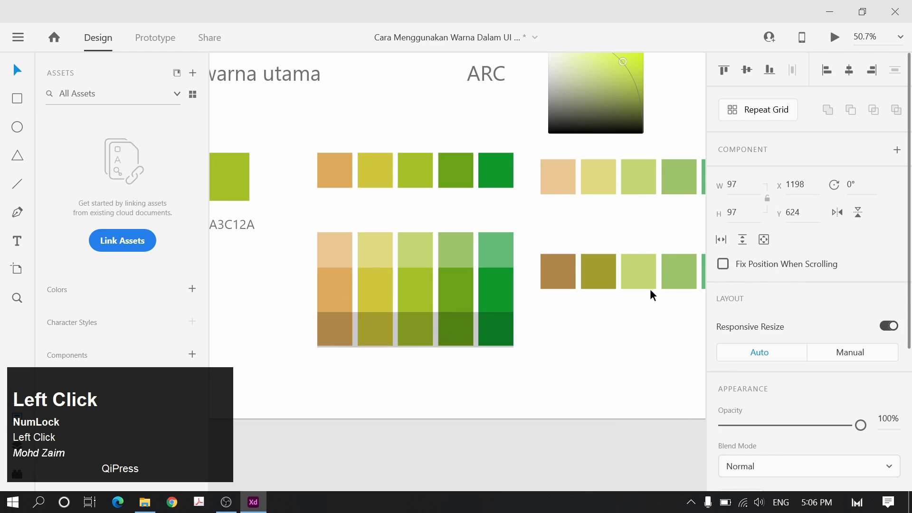
key(i)
click(416, 329)
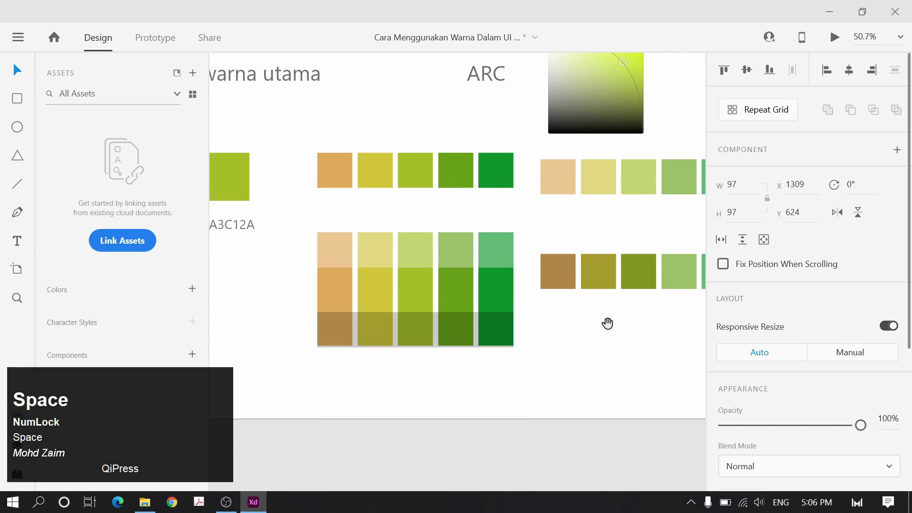
Eyedrop the dark green and deepest green shades into the fourth and fifth swatches
drag(606, 322, 500, 334)
click(571, 283)
key(i)
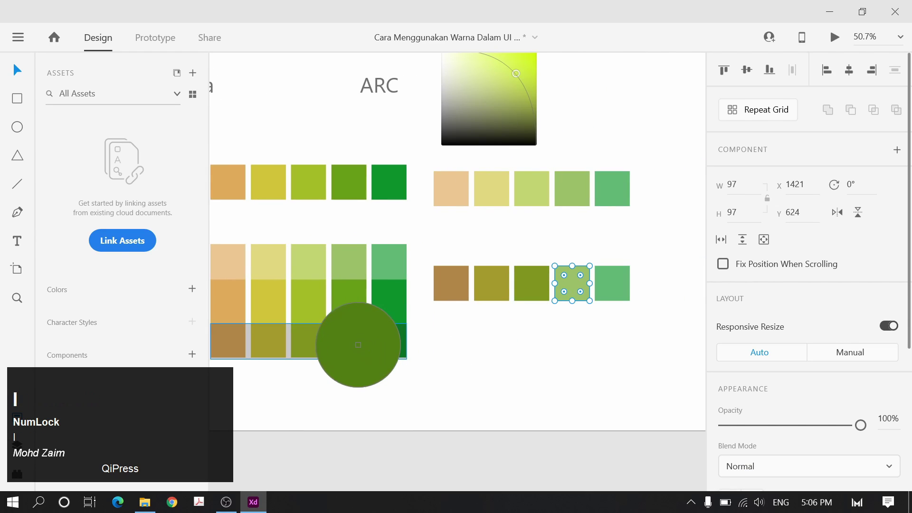
click(352, 340)
key(i)
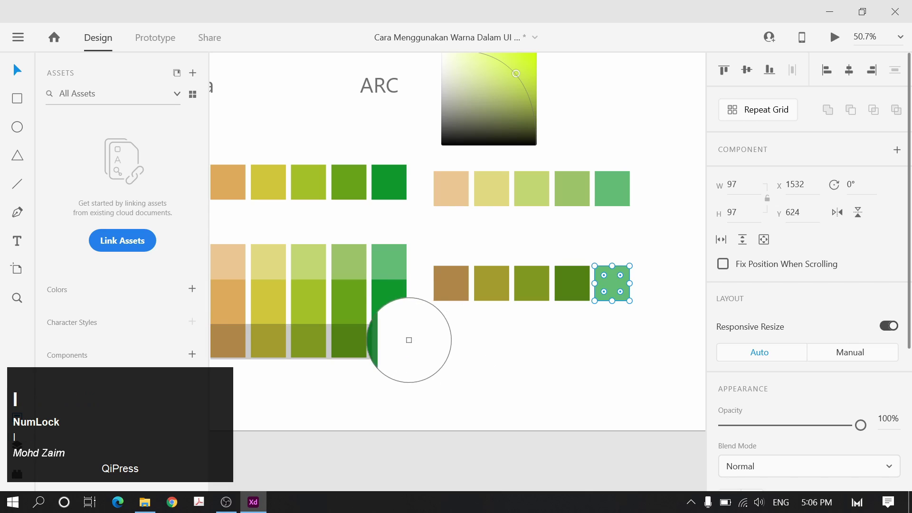
click(403, 343)
click(560, 345)
alt+scroll(564, 347, down, 1)
key(space)
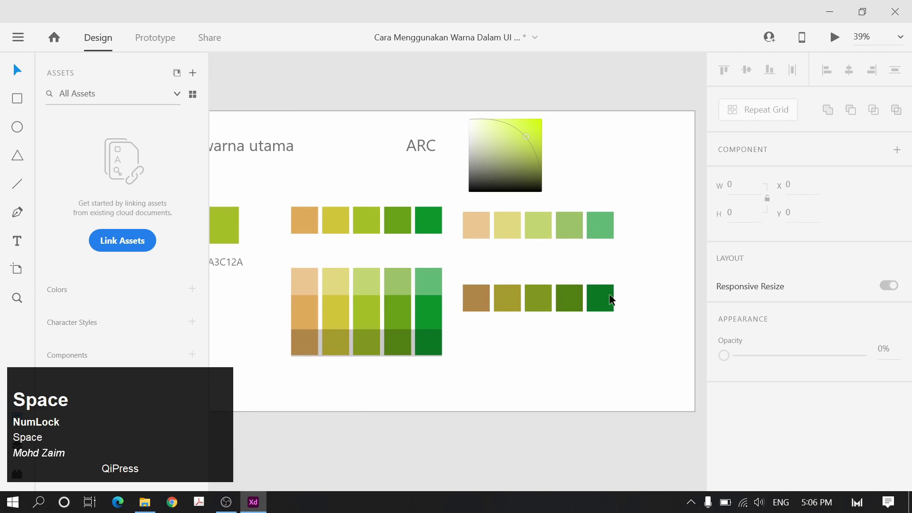
drag(523, 263, 539, 261)
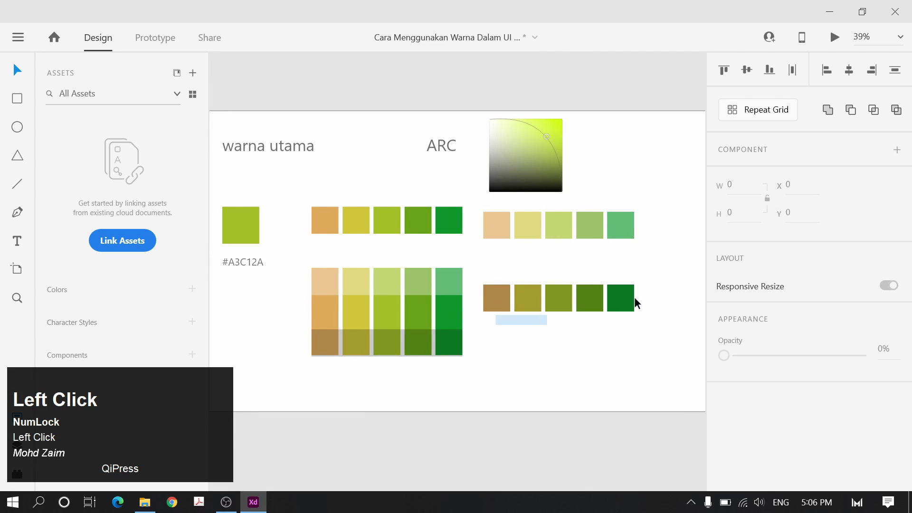
Move the dark-shade row up closer beneath the light-tint row
drag(612, 298, 615, 277)
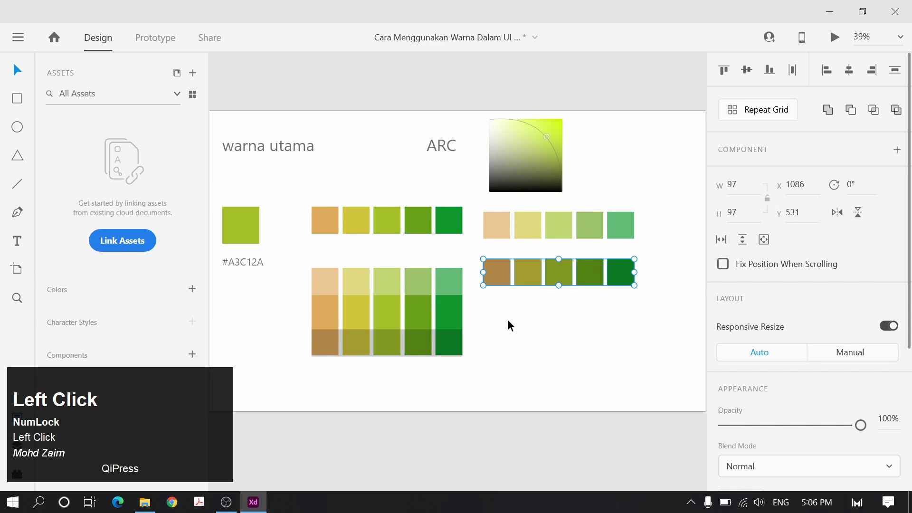
click(483, 314)
drag(482, 312, 506, 307)
key(space)
key(ctrl+z)
click(591, 369)
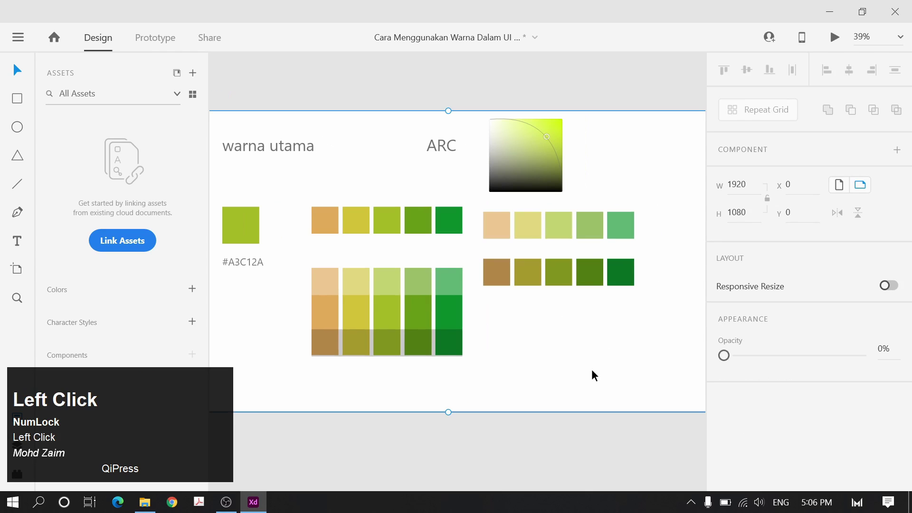
scroll(591, 375, down, 1)
drag(302, 352, 452, 262)
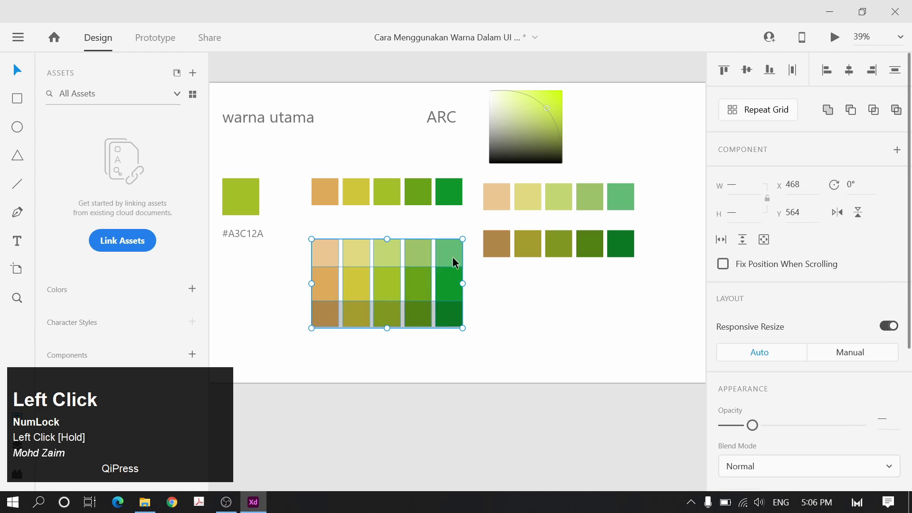
click(571, 294)
key(space)
drag(611, 225, 534, 224)
scroll(534, 220, up, 4)
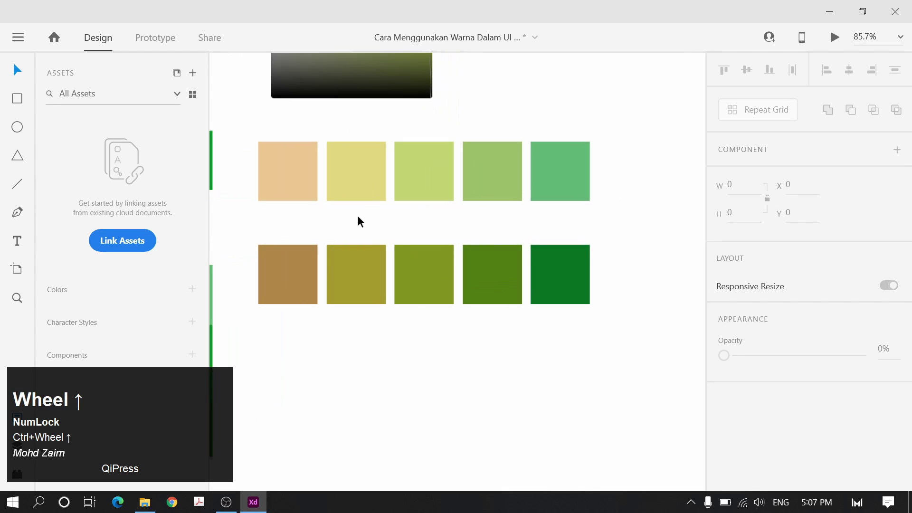
Duplicate the dark-shade row into a third row below
click(548, 298)
drag(336, 309, 515, 360)
scroll(760, 370, down, 5)
Recolour the third grey swatch with the main green
click(753, 343)
click(515, 425)
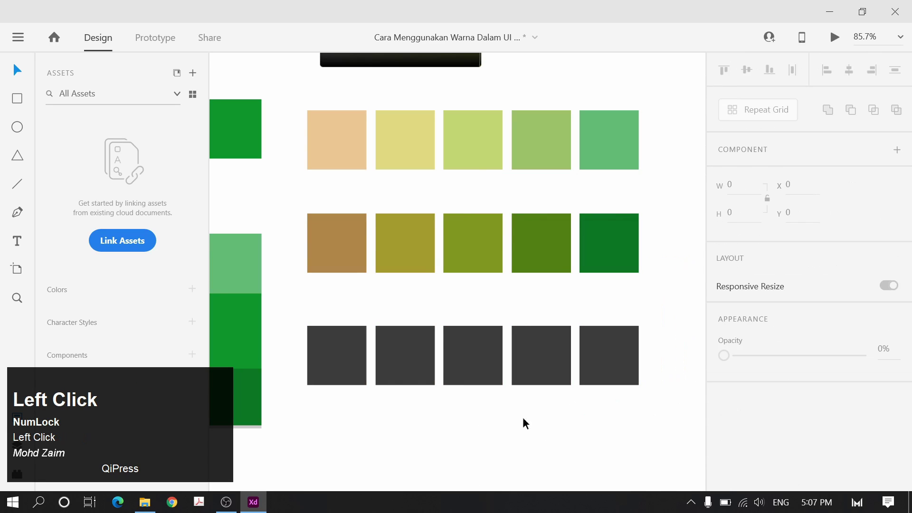
drag(564, 423, 620, 430)
drag(453, 401, 566, 397)
ctrl+click(566, 397)
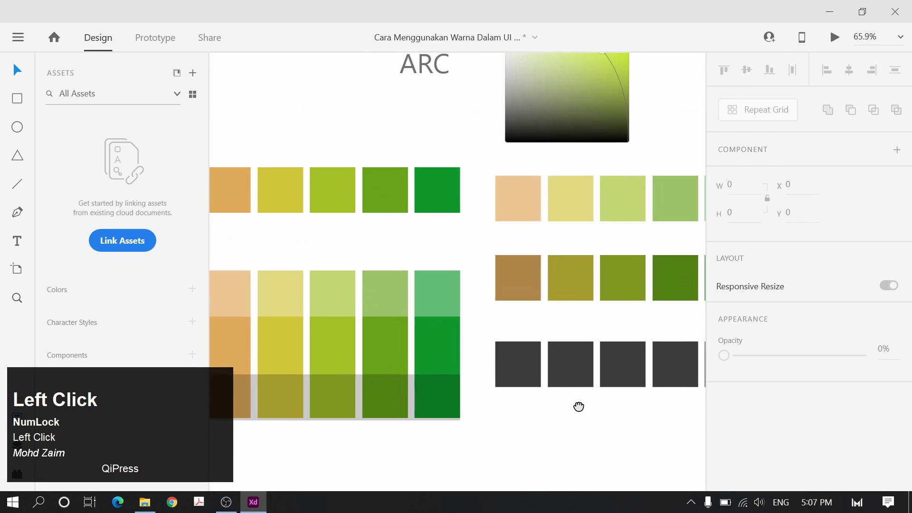
click(515, 361)
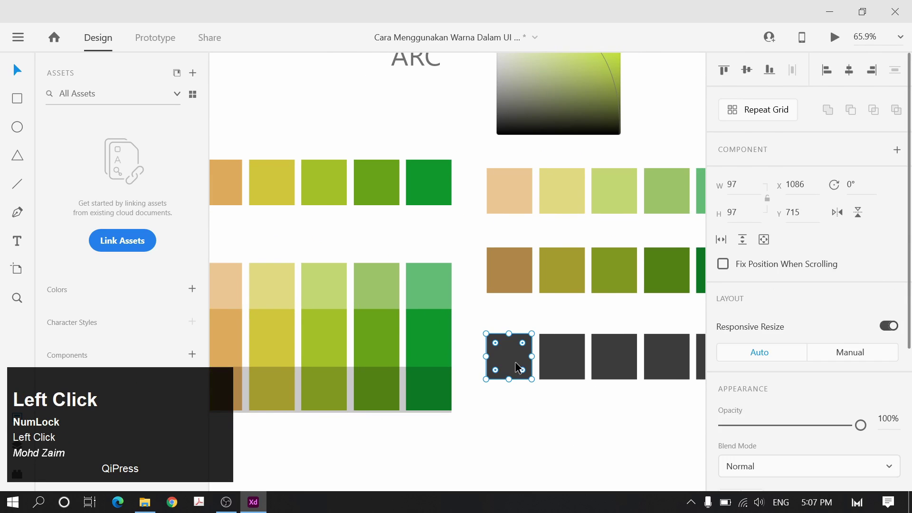
click(645, 359)
drag(649, 419, 567, 412)
click(548, 372)
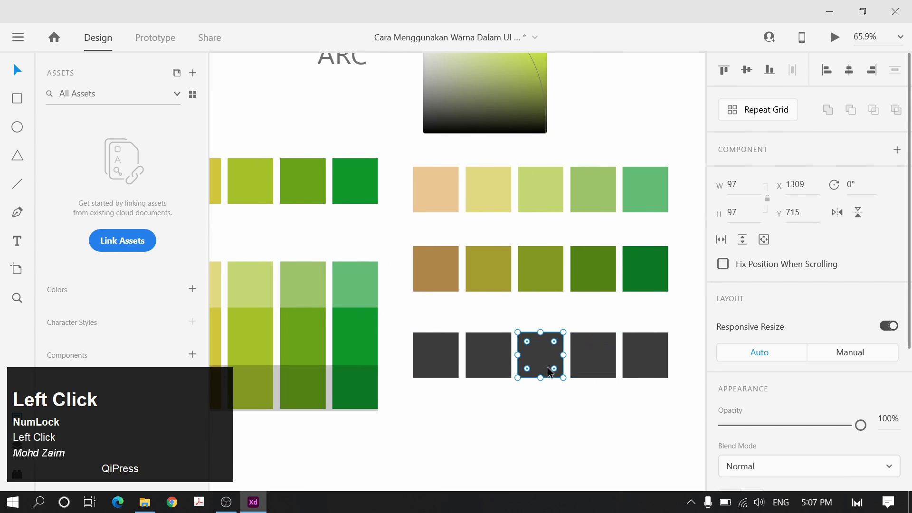
click(246, 342)
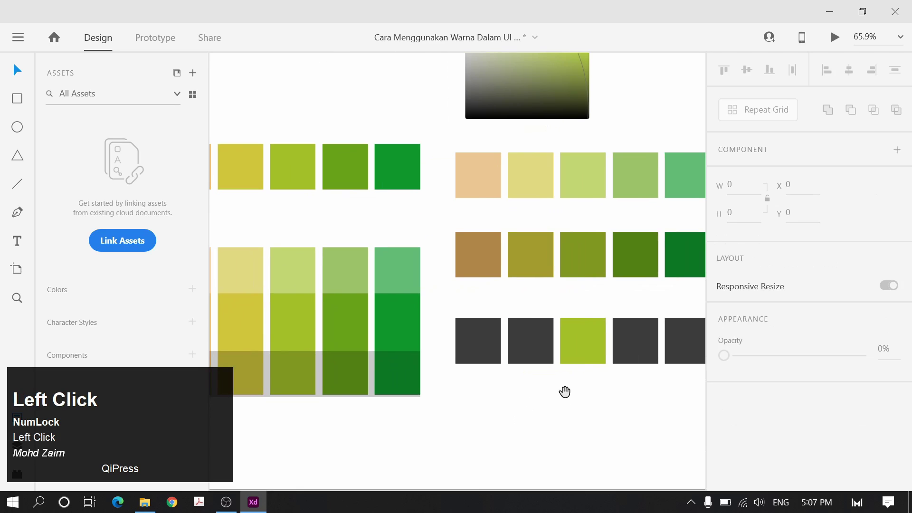
Eyedrop light green into the second grey swatch and yellow into the first
drag(523, 405, 564, 392)
click(541, 361)
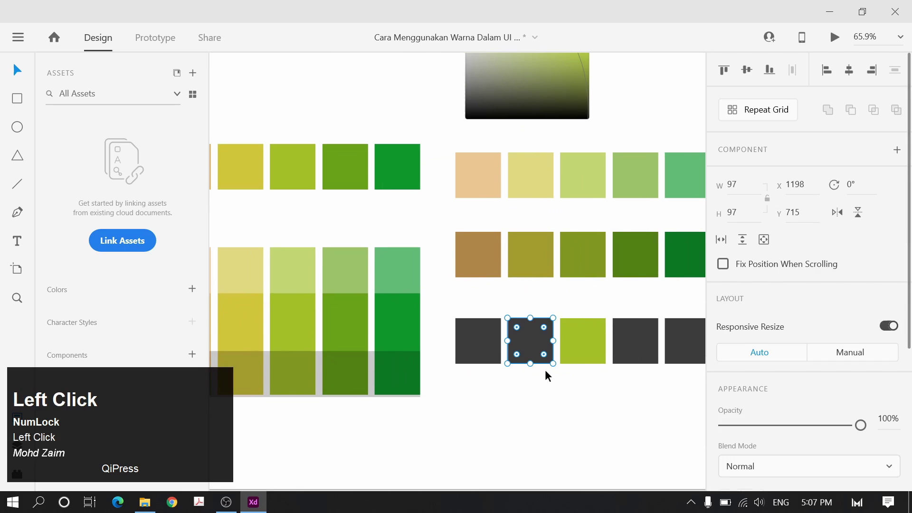
key(i)
click(401, 274)
click(637, 339)
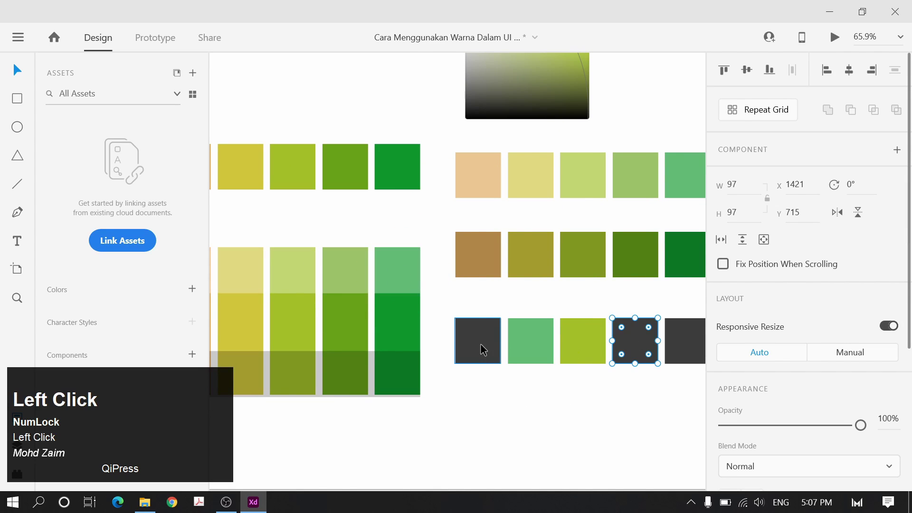
ctrl+scroll(483, 348, down, 3)
click(489, 356)
key(i)
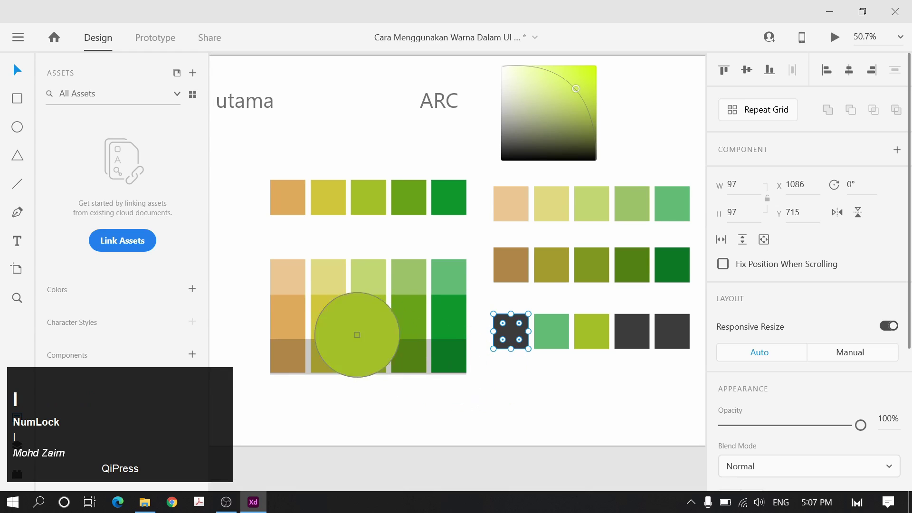
click(329, 278)
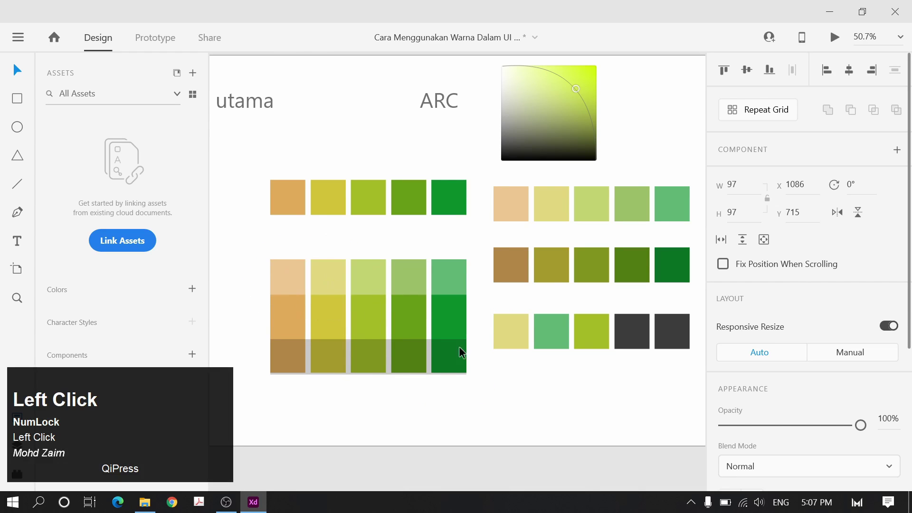
Eyedrop dark green into the fourth swatch and brown into the last swatch
click(561, 385)
scroll(570, 382, right, 1)
click(620, 338)
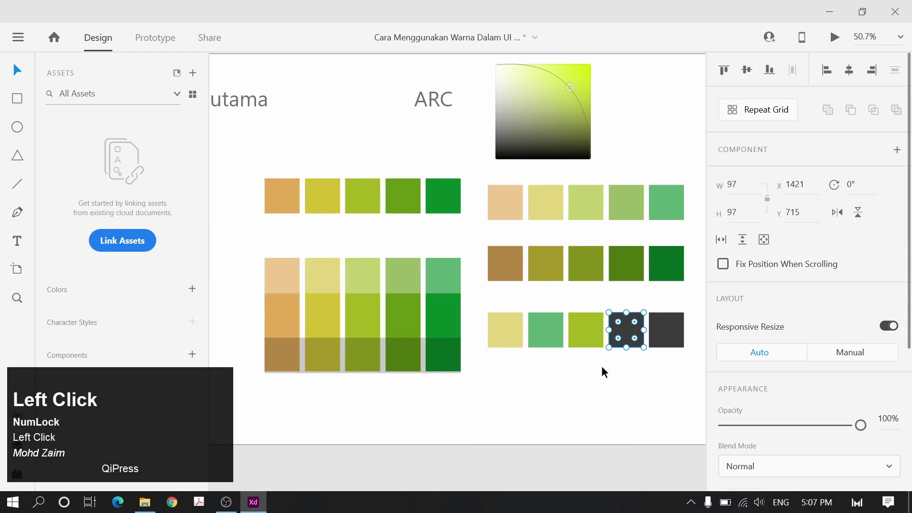
key(i)
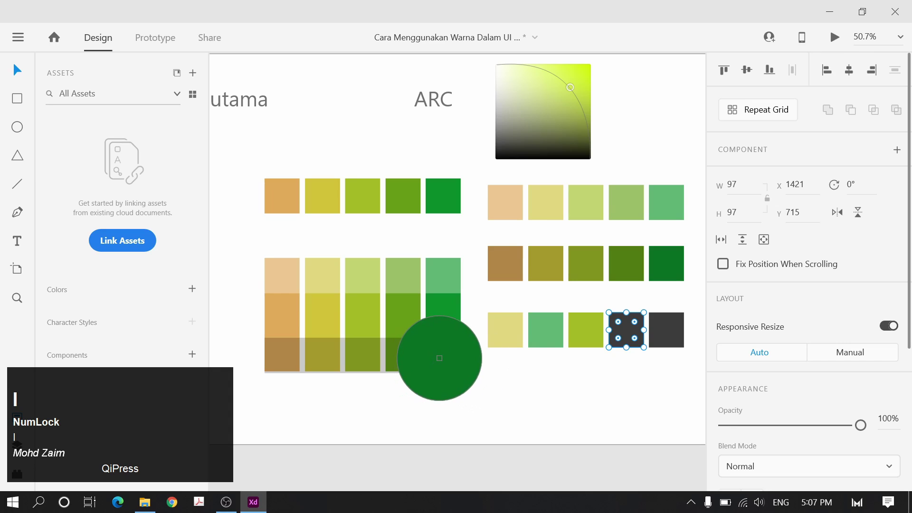
click(439, 358)
click(665, 341)
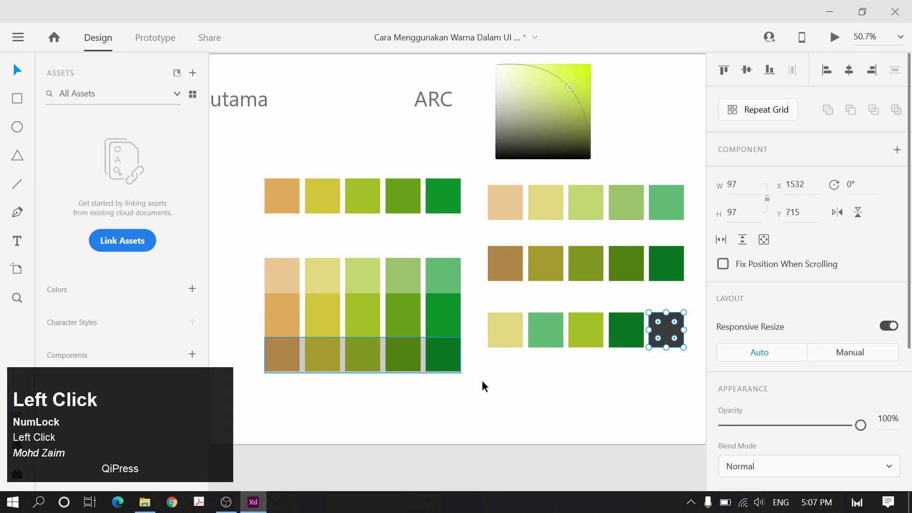
key(i)
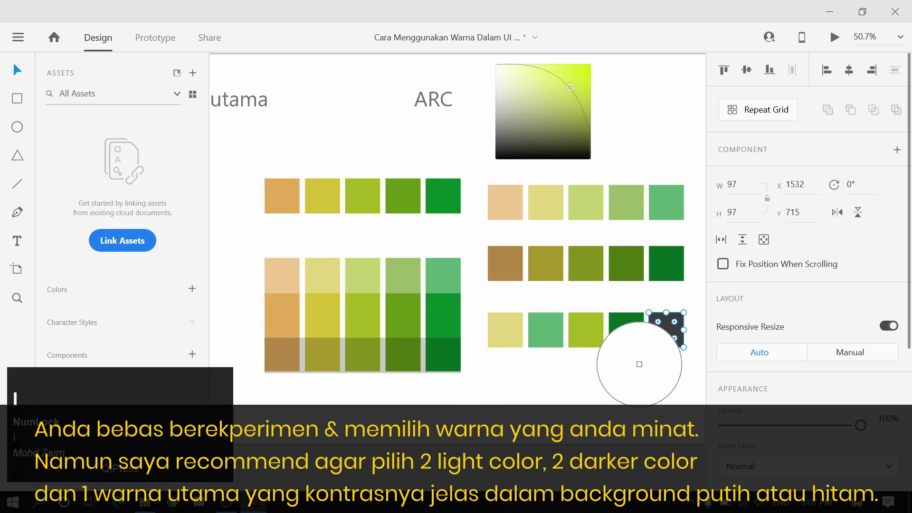
click(283, 354)
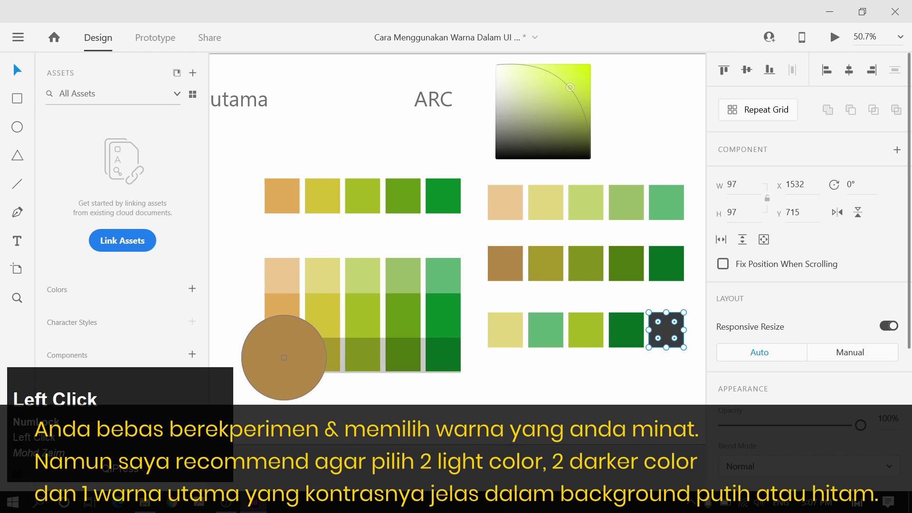
Start a new row with the dark green swatch, then place the yellow-green and medium green beside it
click(624, 363)
key(space)
drag(645, 366, 567, 380)
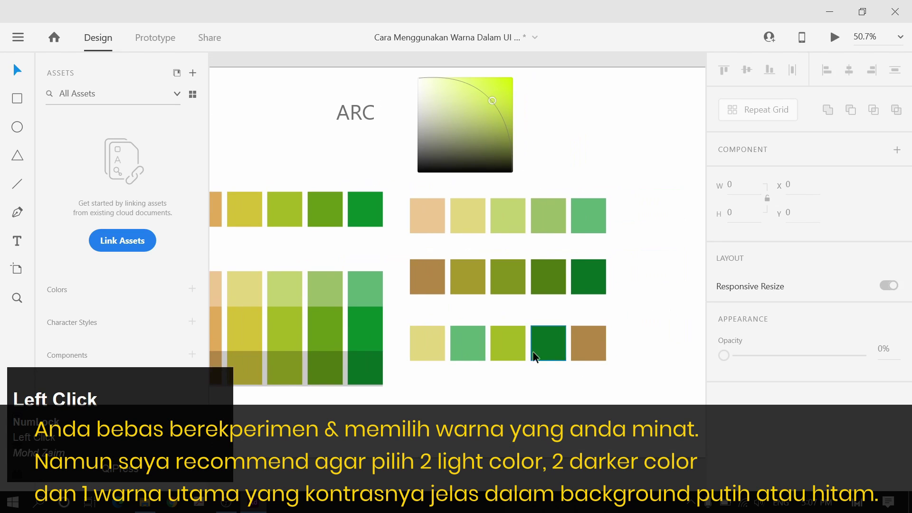
scroll(525, 388, up, 2)
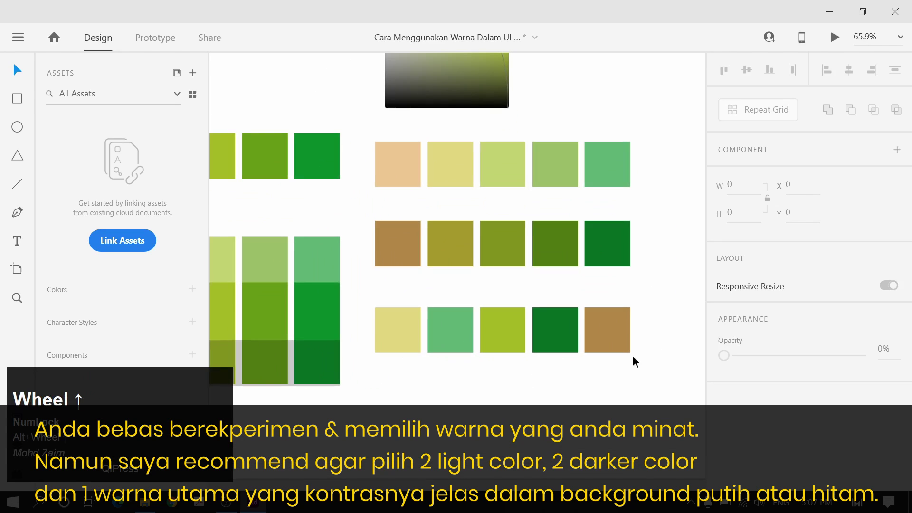
click(454, 338)
click(561, 352)
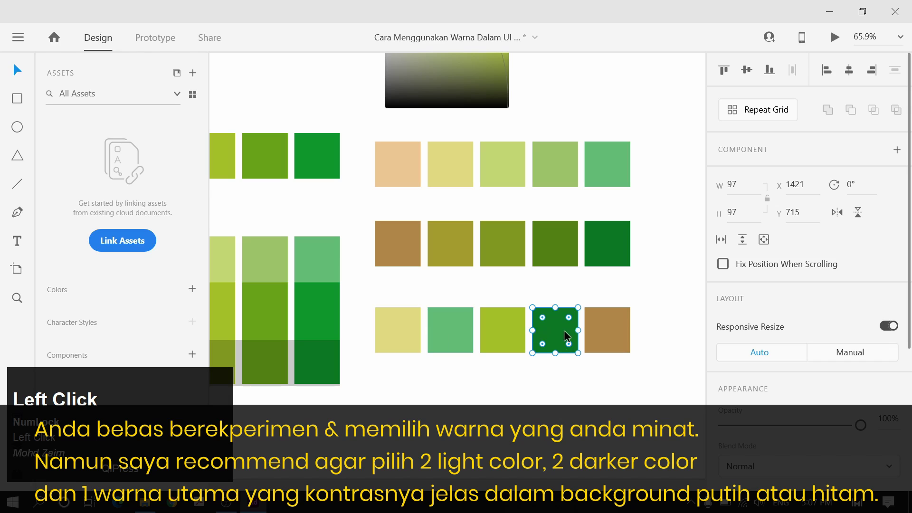
drag(561, 332, 405, 392)
click(487, 389)
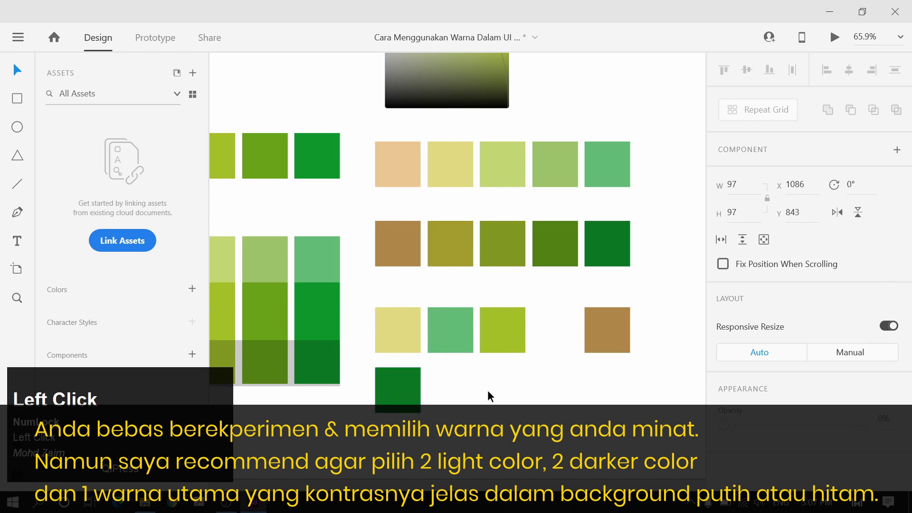
drag(457, 349, 456, 395)
key(ctrl+z)
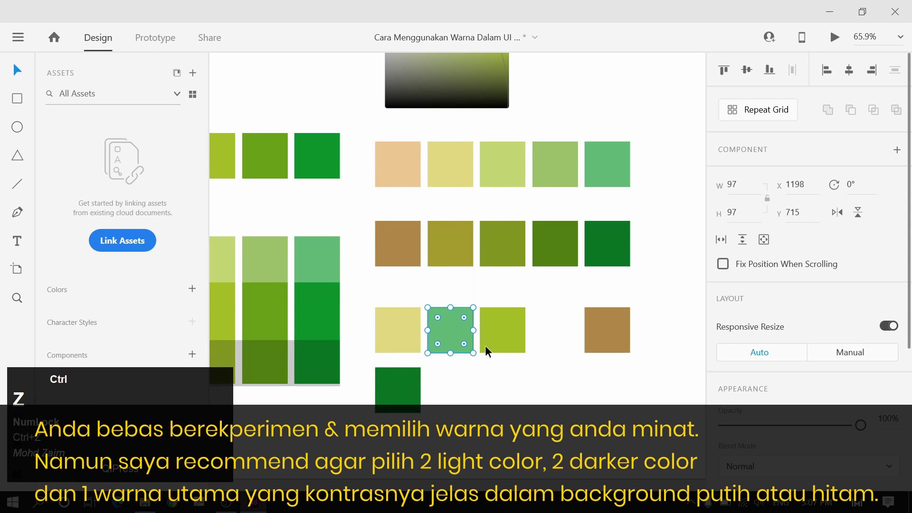
drag(485, 346, 456, 390)
key(ctrl+z)
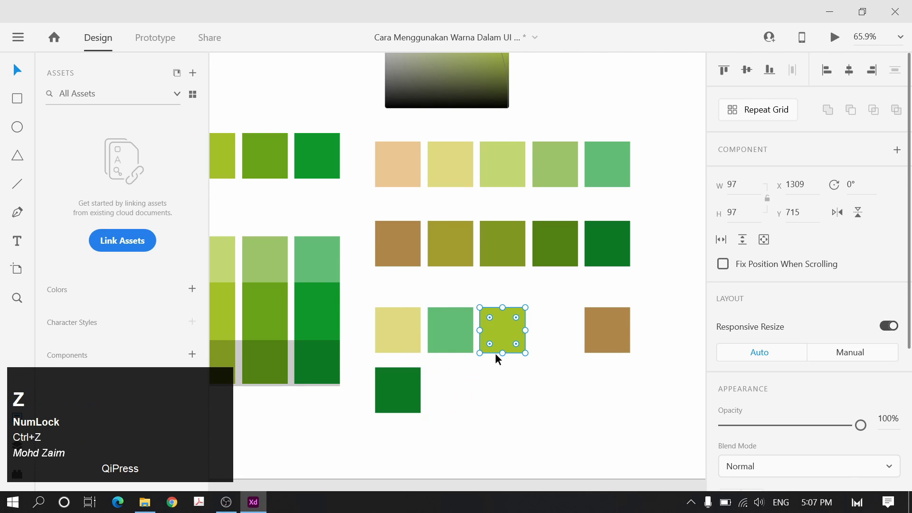
drag(495, 350, 455, 392)
drag(454, 338, 508, 391)
click(518, 338)
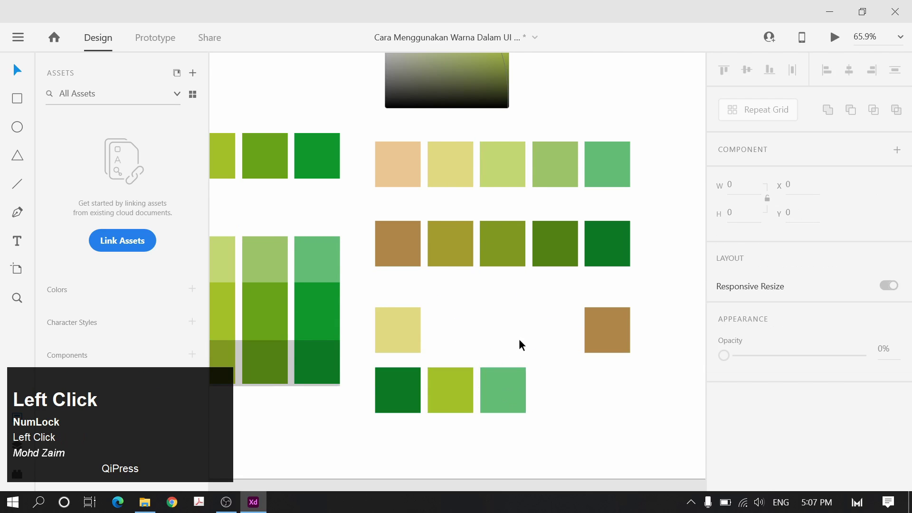
Add the brown and pale yellow swatches to the row and butt all five edge to edge
drag(614, 333, 561, 393)
drag(411, 334, 621, 395)
click(663, 331)
scroll(663, 330, down, 3)
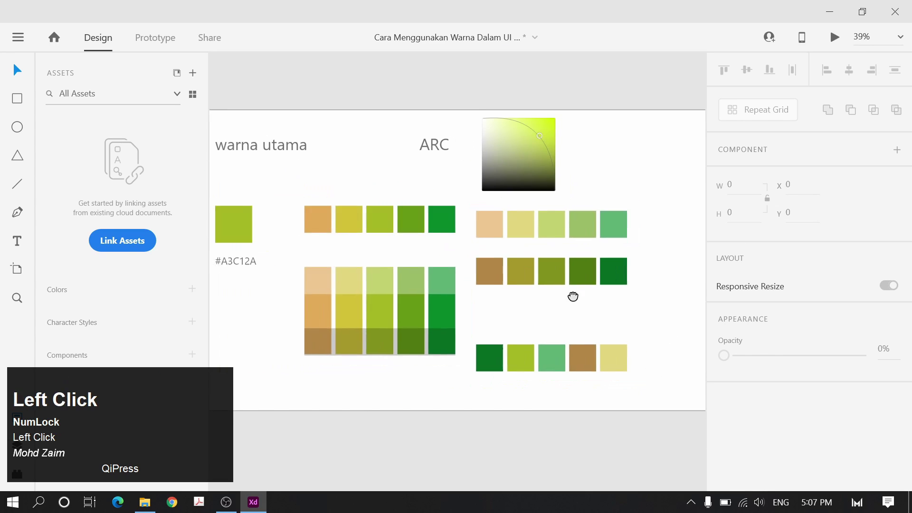
drag(502, 362, 594, 300)
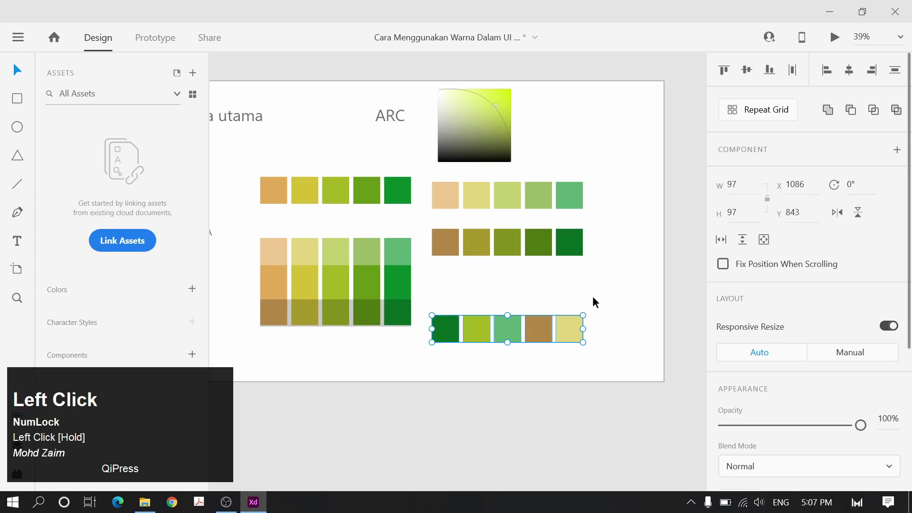
scroll(541, 361, up, 3)
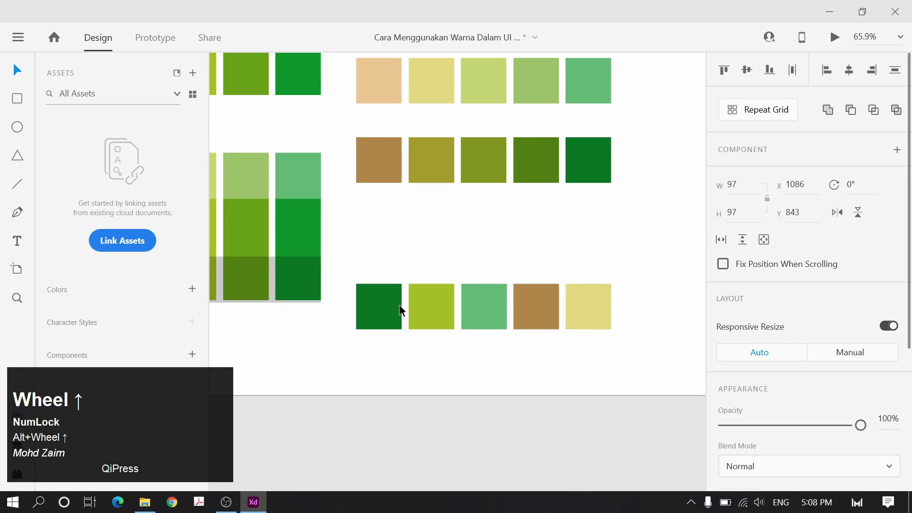
click(603, 334)
drag(420, 319, 465, 318)
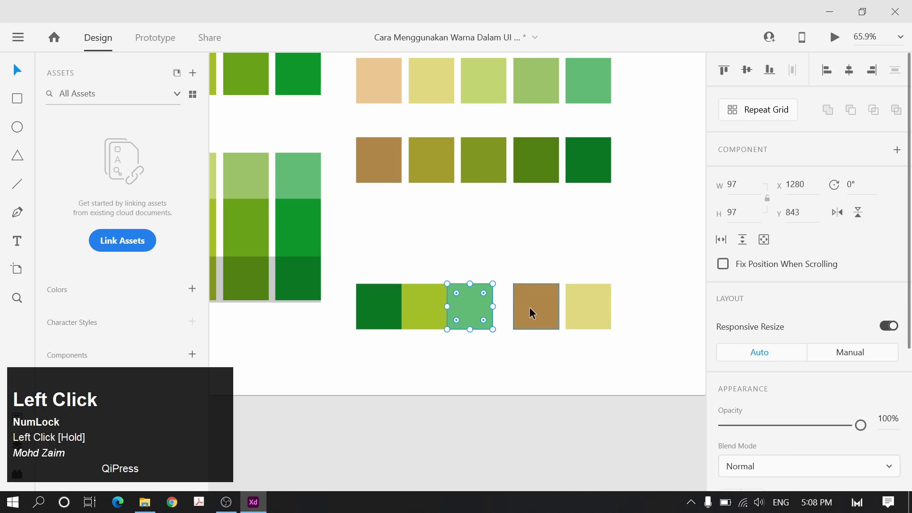
drag(529, 307, 512, 308)
click(582, 309)
Butt the pale yellow swatch against brown, add a Web 1920 artboard, and copy the strip onto it
drag(581, 309, 560, 310)
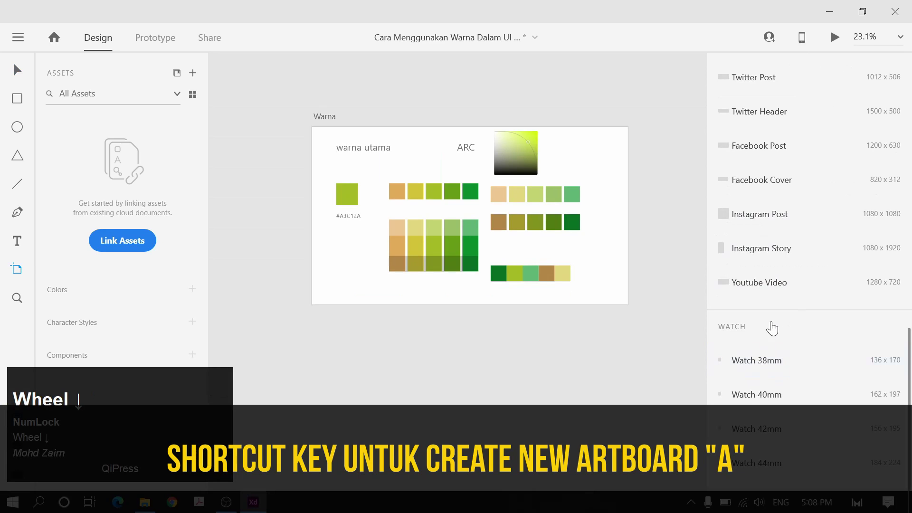
scroll(770, 323, up, 5)
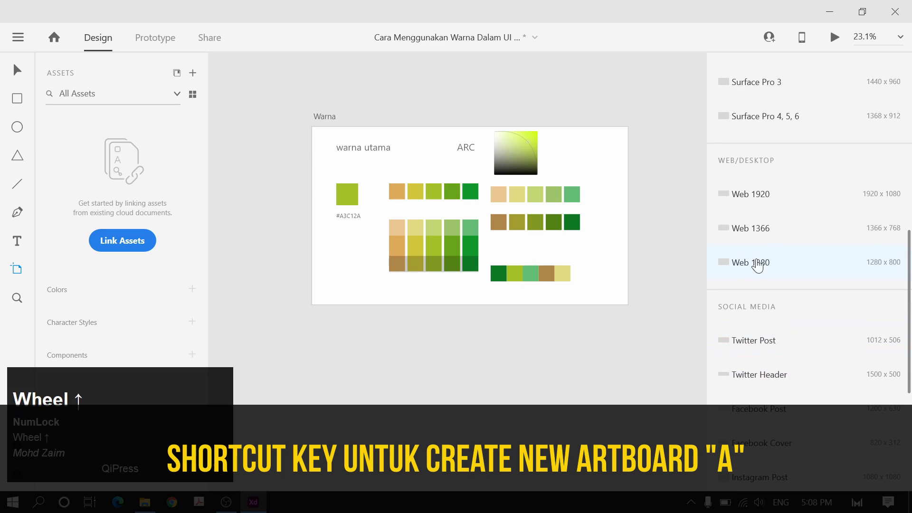
click(783, 206)
key(v)
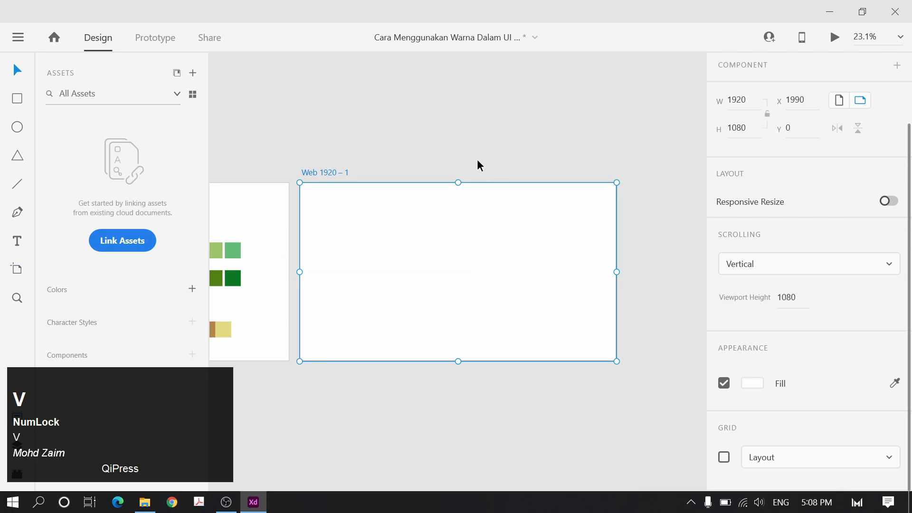
drag(477, 158, 586, 144)
drag(327, 350, 259, 318)
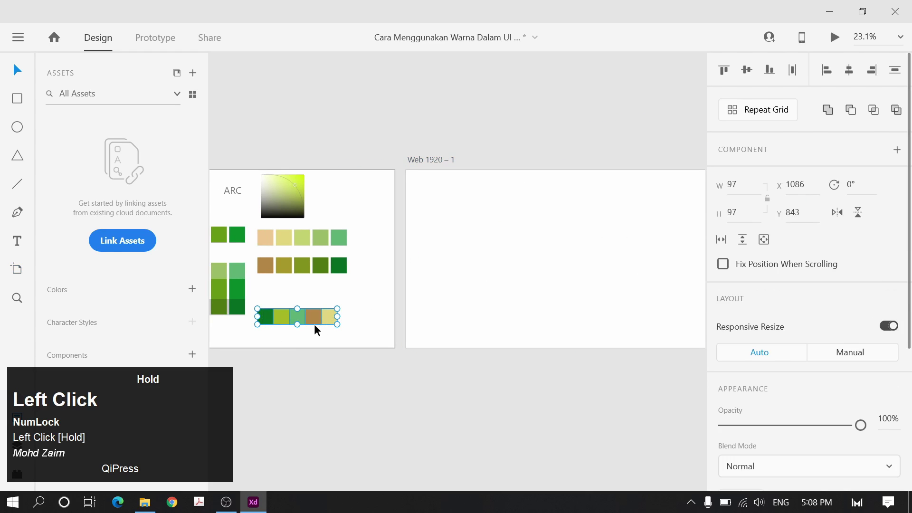
drag(314, 319, 649, 327)
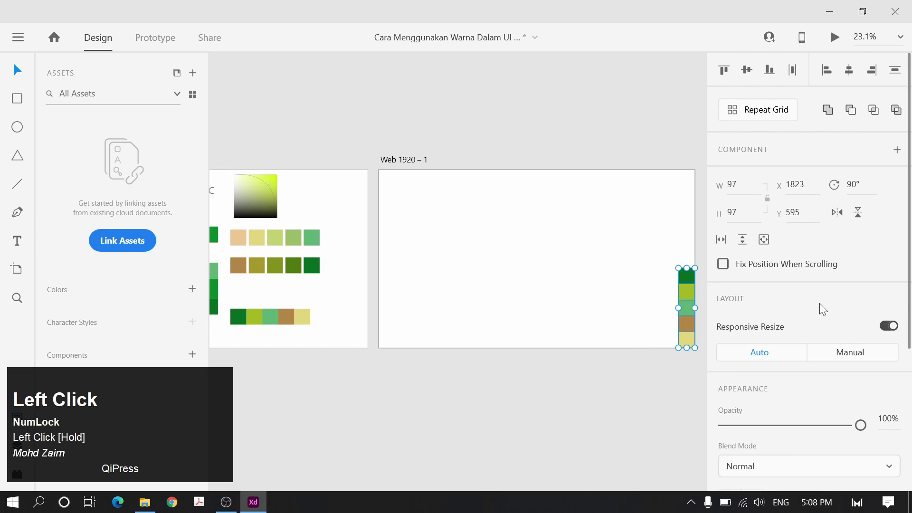
With Responsive Resize off, stretch the copied swatches to 147×97 each
click(886, 326)
drag(686, 268, 682, 169)
key(ctrl+z)
key(ctrl+z)
drag(687, 268, 684, 170)
key(ctrl+z)
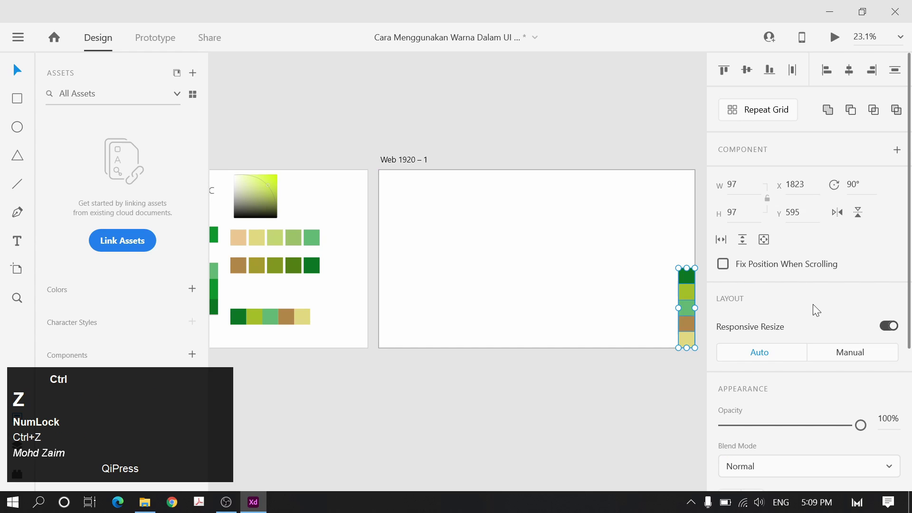
click(884, 331)
drag(686, 268, 685, 170)
drag(677, 257, 690, 264)
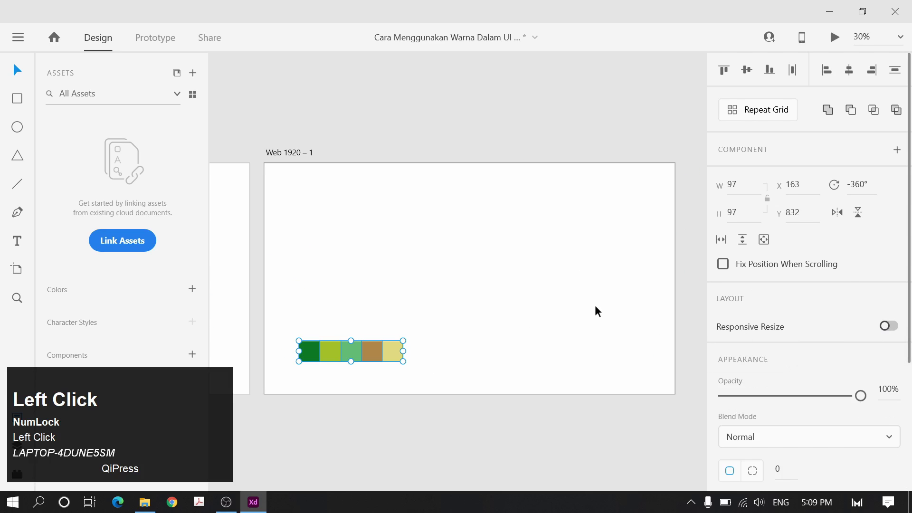
Move the swatch group up into the new artboard's lower left area
click(480, 282)
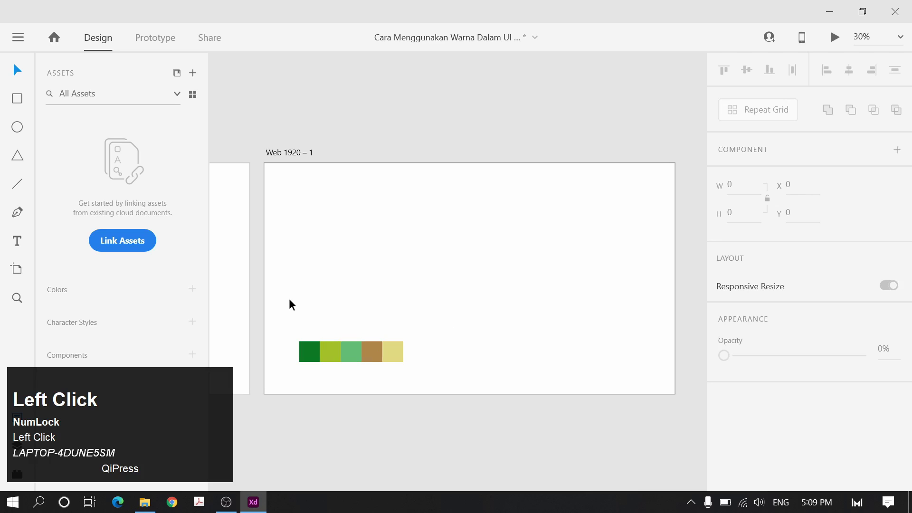
drag(280, 302, 417, 363)
drag(360, 352, 460, 318)
click(480, 288)
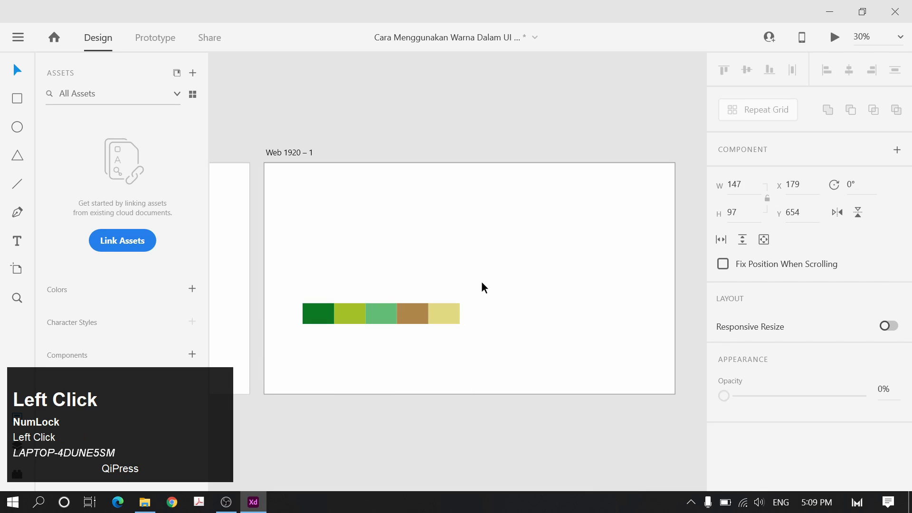
key(space)
drag(497, 271, 523, 273)
key(t)
click(400, 239)
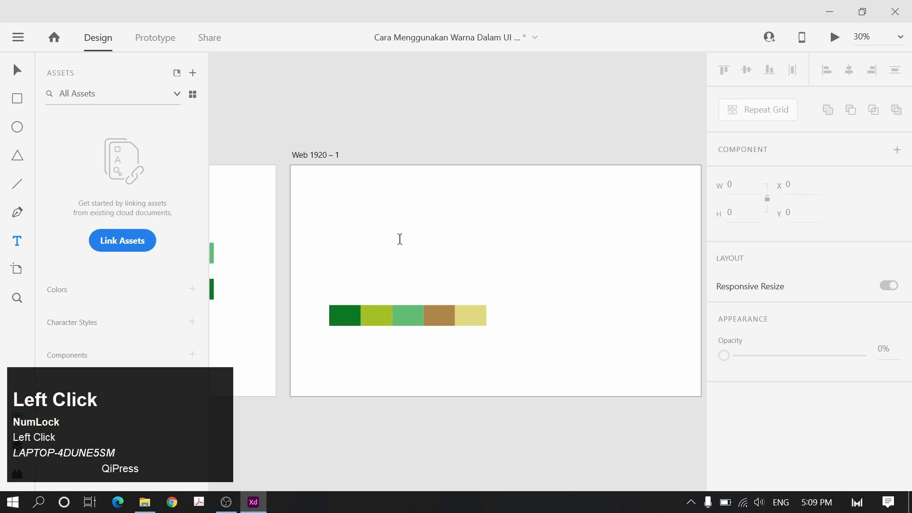
click(400, 239)
text(Rule)
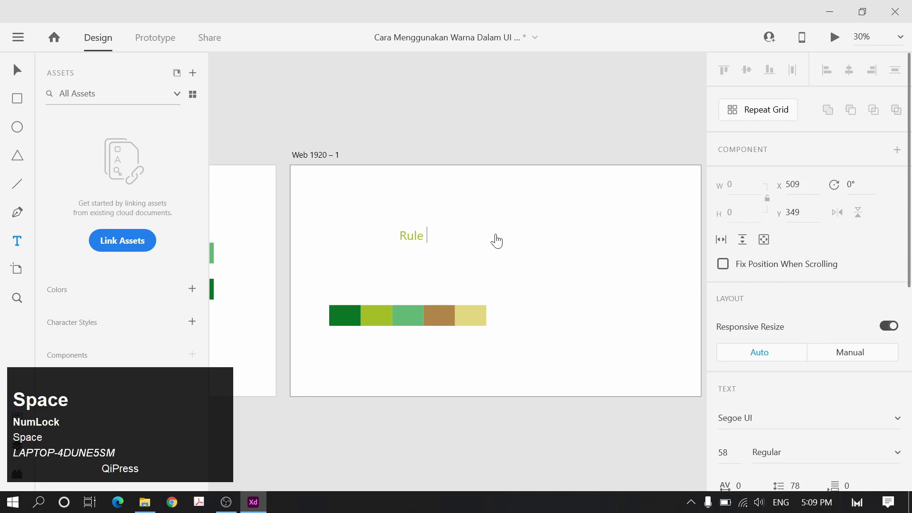
text( 60/30/10)
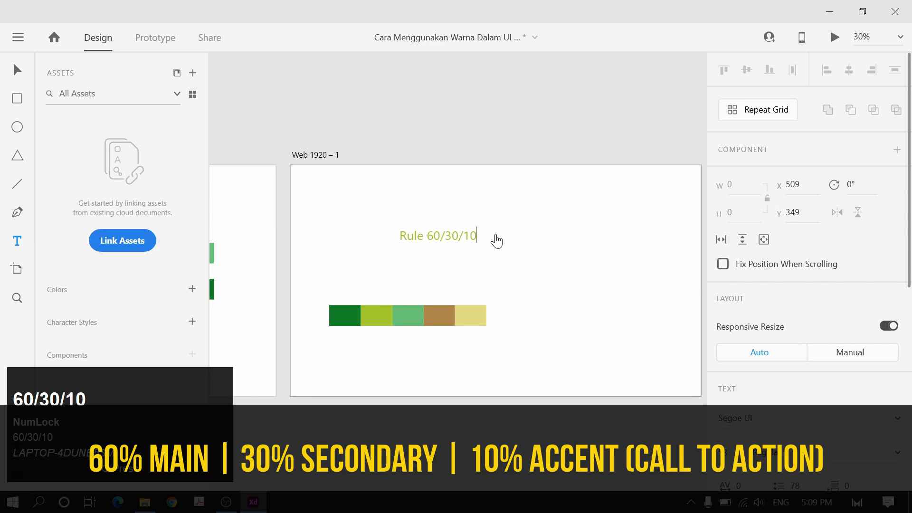
key(Escape)
drag(449, 232, 385, 237)
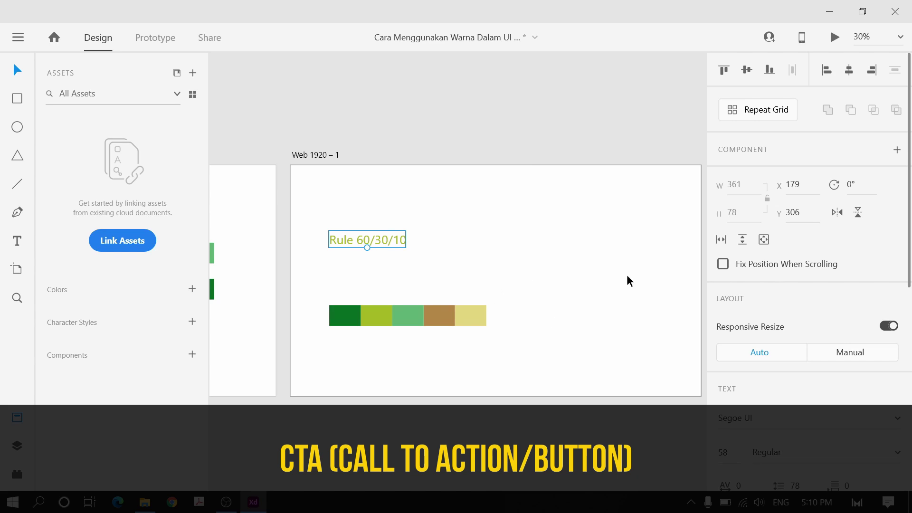
ctrl+scroll(440, 298, up, 2)
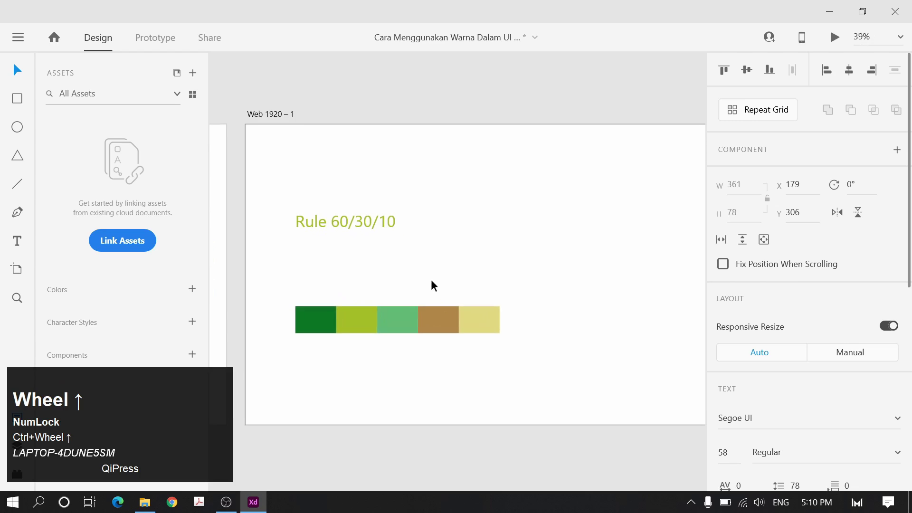
drag(432, 285, 495, 260)
click(508, 257)
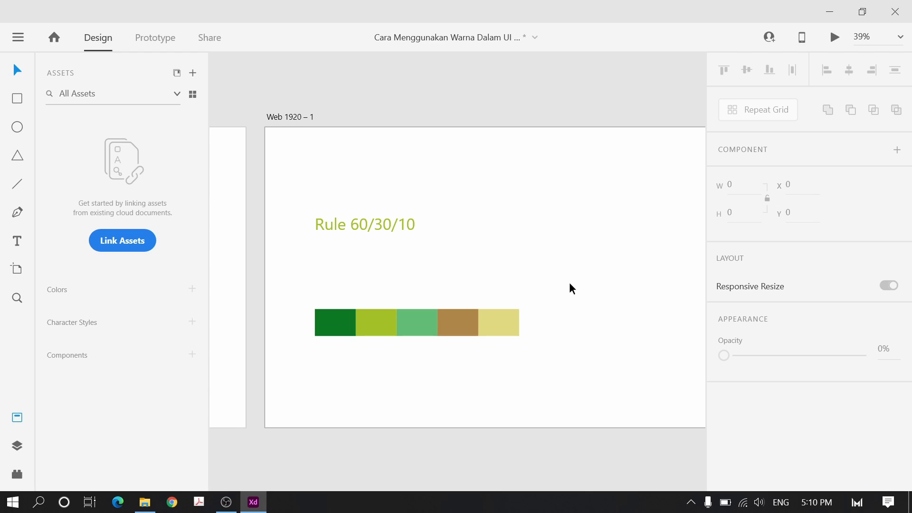
Pull the yellow-green swatch above the row and slide dark green over to close the gap
key(space)
drag(570, 283, 557, 255)
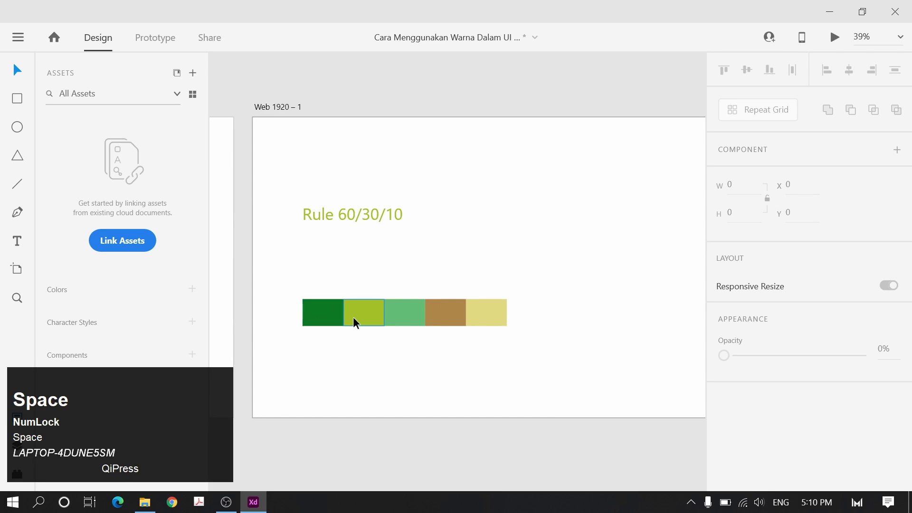
drag(354, 312, 546, 263)
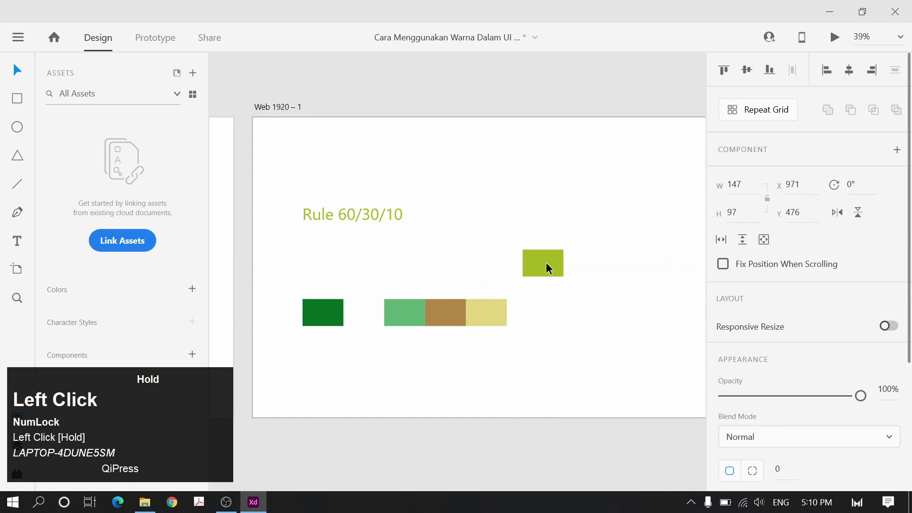
click(504, 242)
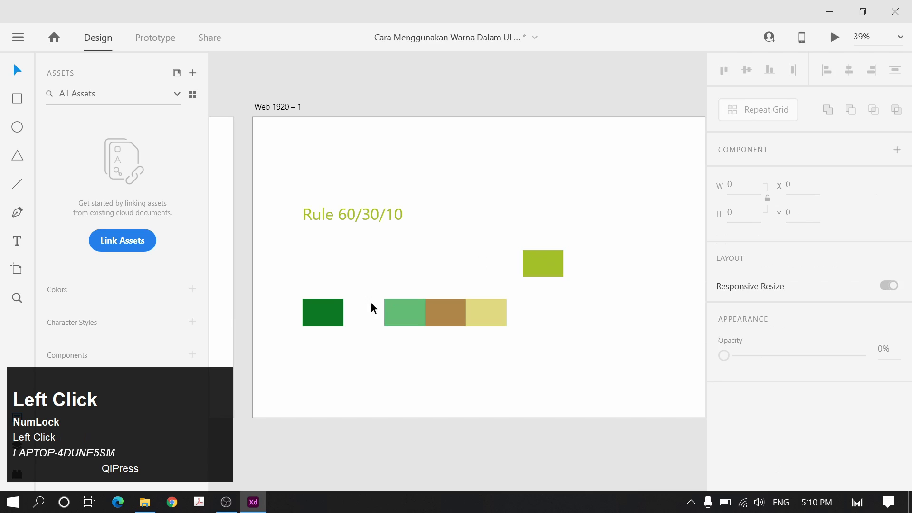
click(333, 321)
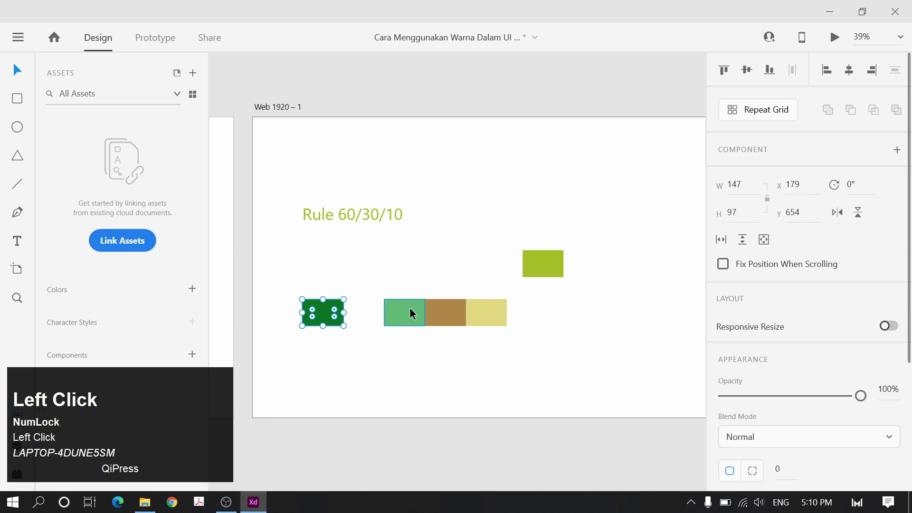
mouse_move(325, 318)
mouse_down()
mouse_move(368, 315)
mouse_move(318, 326)
mouse_up()
Duplicate the dark green swatch to the left of the row and fill it white
click(483, 280)
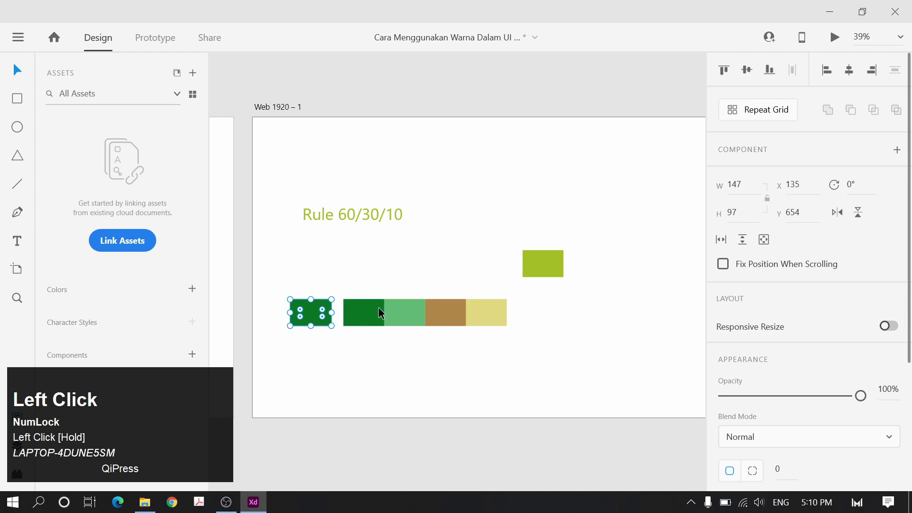
scroll(791, 373, down, 4)
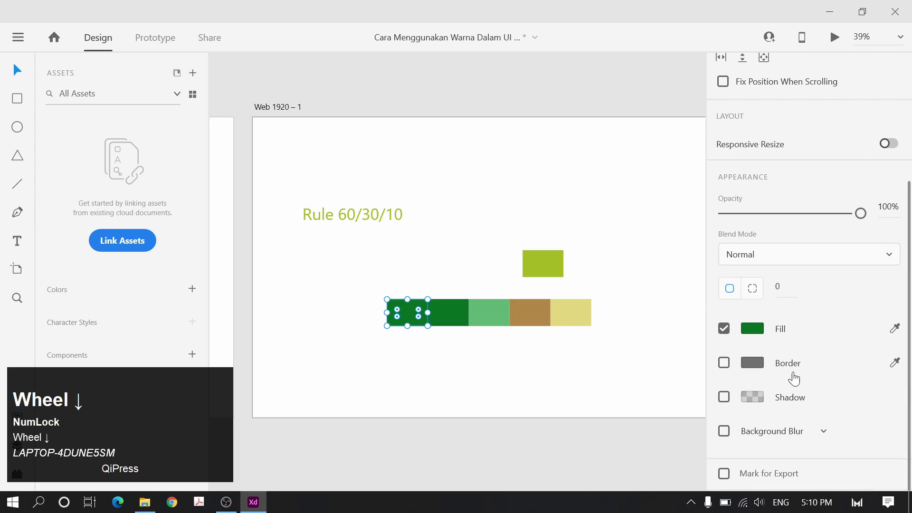
click(753, 332)
drag(594, 313, 498, 235)
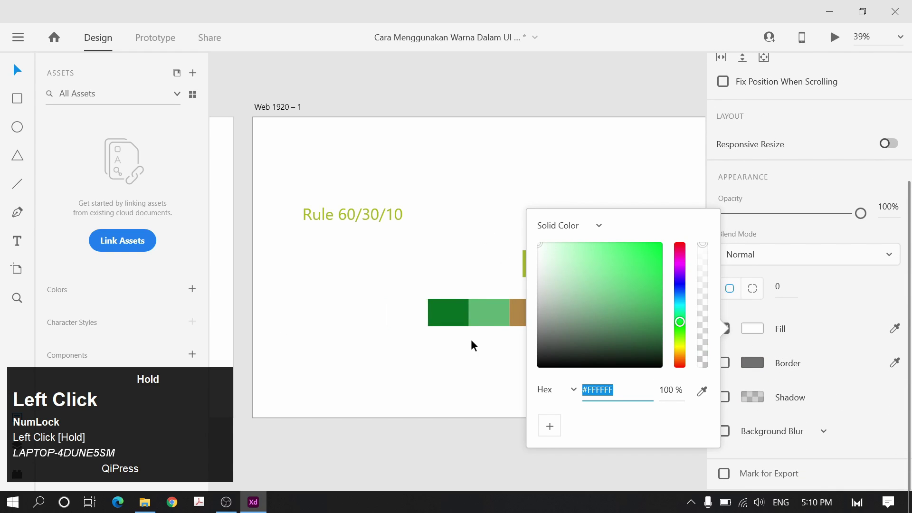
drag(472, 339, 400, 320)
click(407, 313)
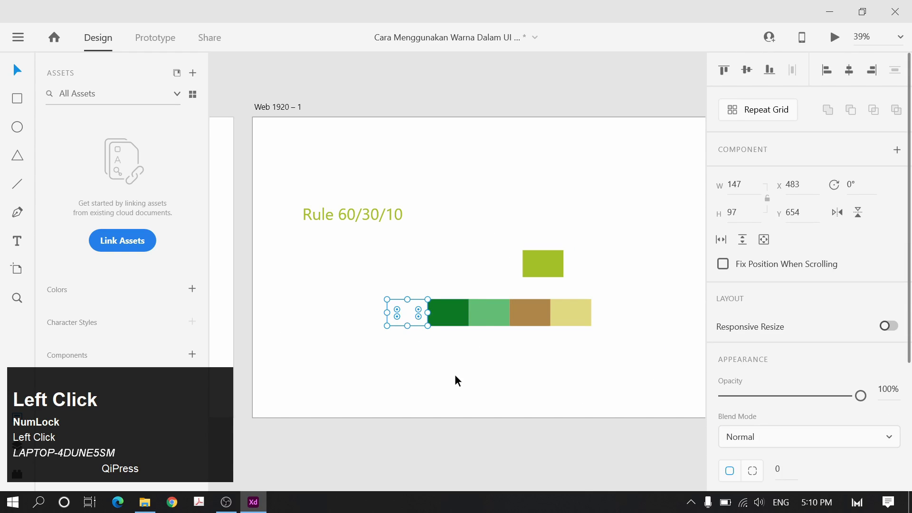
Add a '60%' text label above the swatches
key(t)
click(432, 250)
text(6)
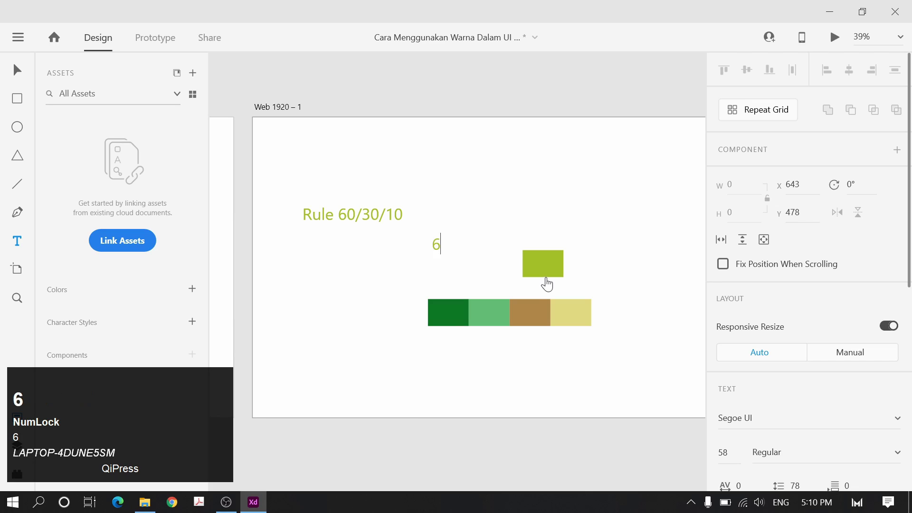
text(0%)
key(Escape)
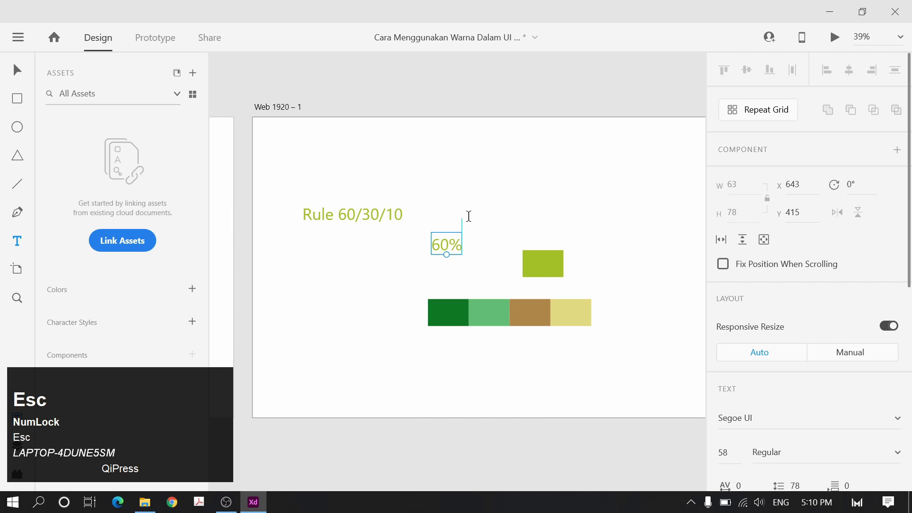
key(v)
Set the white box's width to 600 and slide it left along the row
click(412, 319)
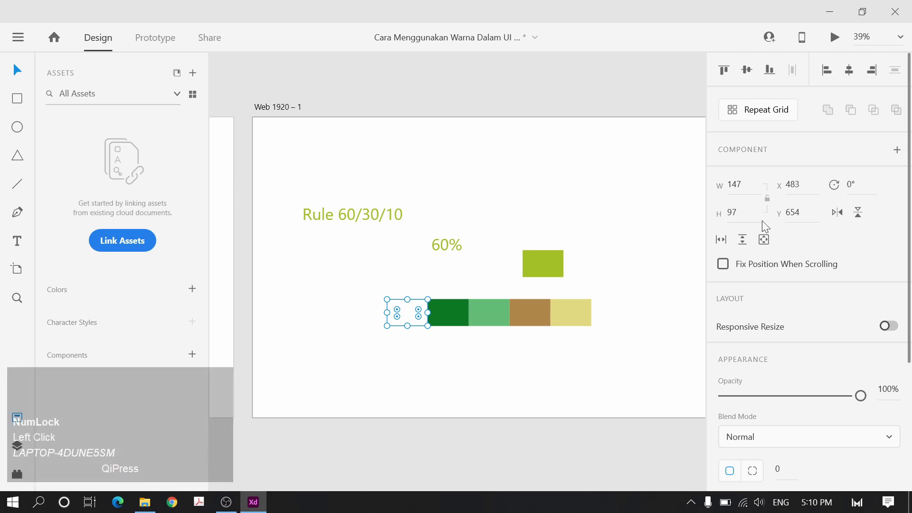
click(733, 184)
text(600)
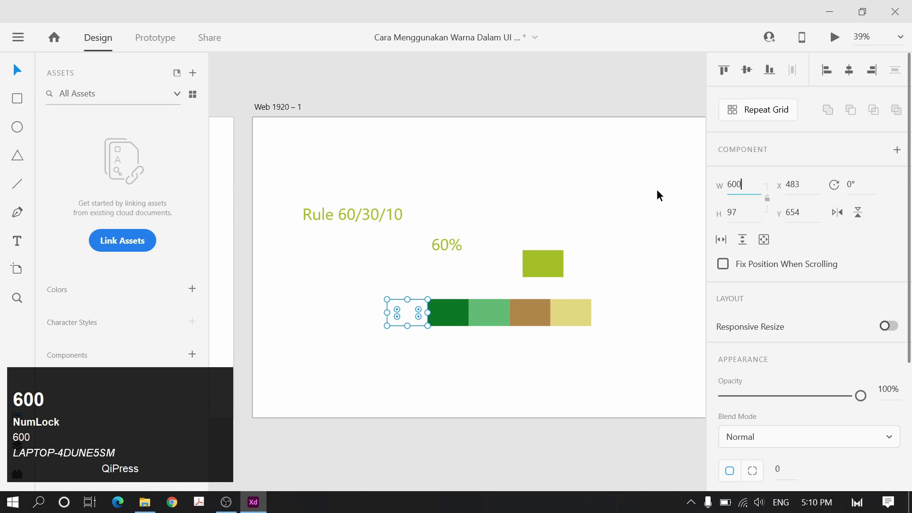
key(Return)
drag(498, 306, 369, 312)
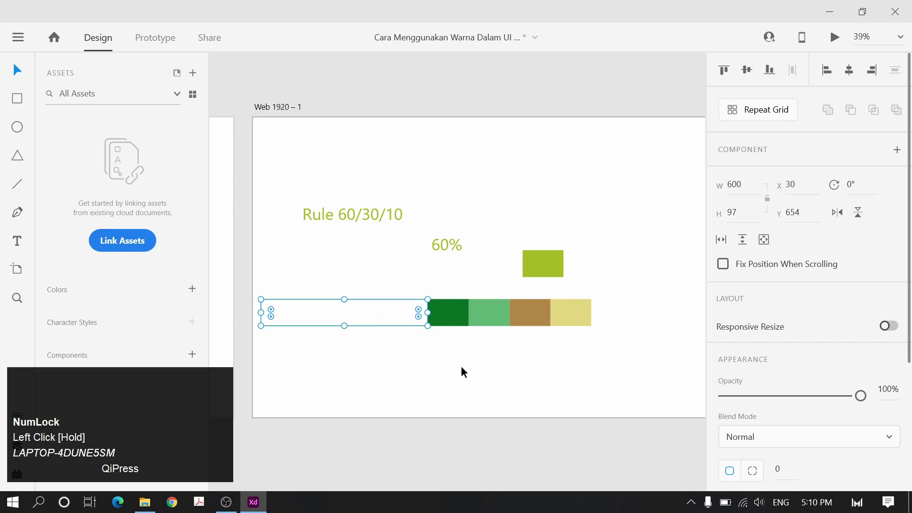
Give the white box a border of 2
click(461, 365)
click(355, 315)
click(455, 242)
click(389, 311)
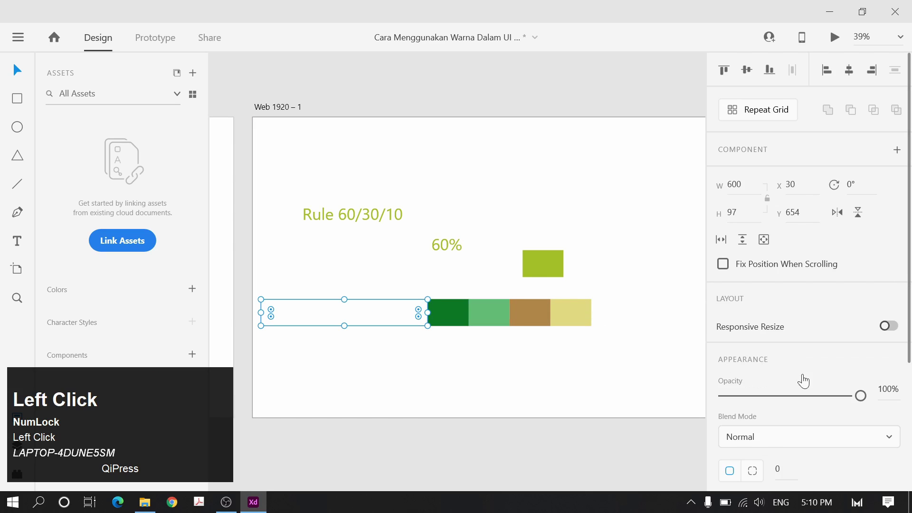
scroll(743, 376, down, 4)
click(723, 364)
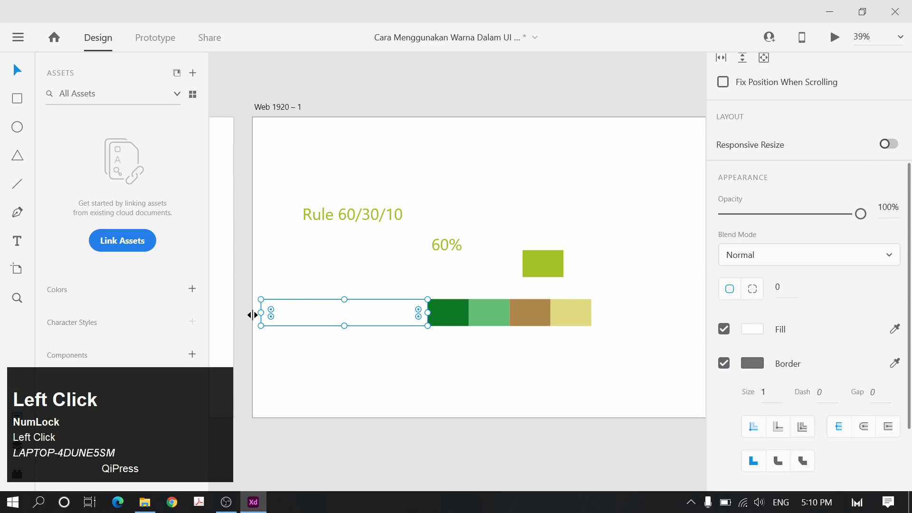
text(2)
Place the 60% label inside the white box
click(426, 264)
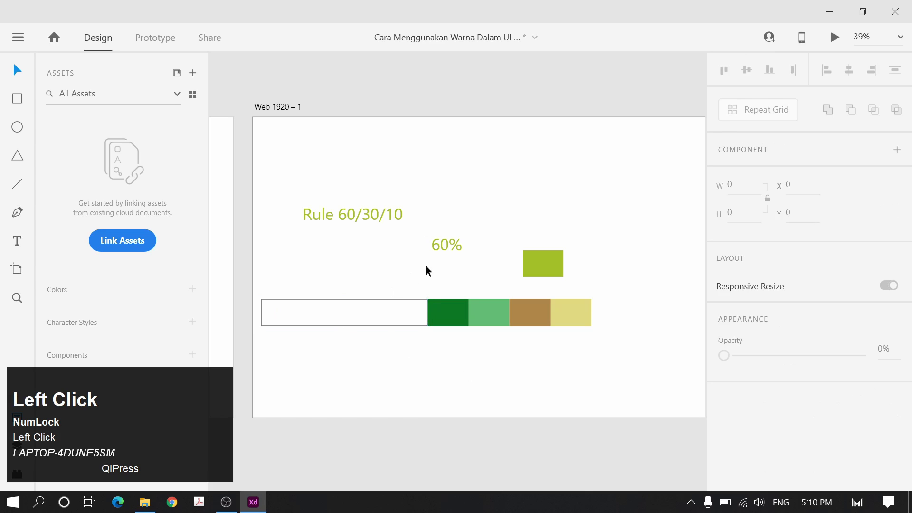
drag(443, 253, 423, 275)
key(ctrl+z)
key(ctrl+z)
drag(455, 244, 356, 314)
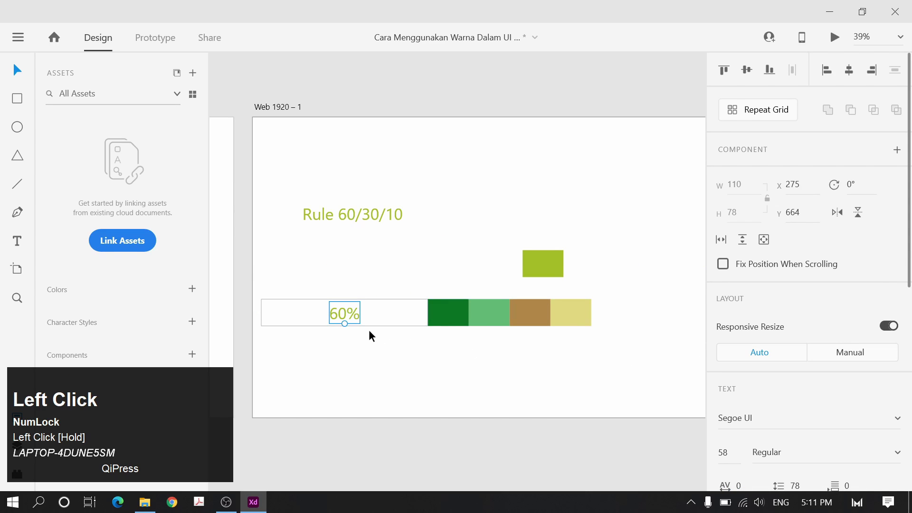
Shrink and centre the 60% label in its box and colour it near black
ctrl+scroll(369, 329, up, 3)
scroll(837, 368, down, 5)
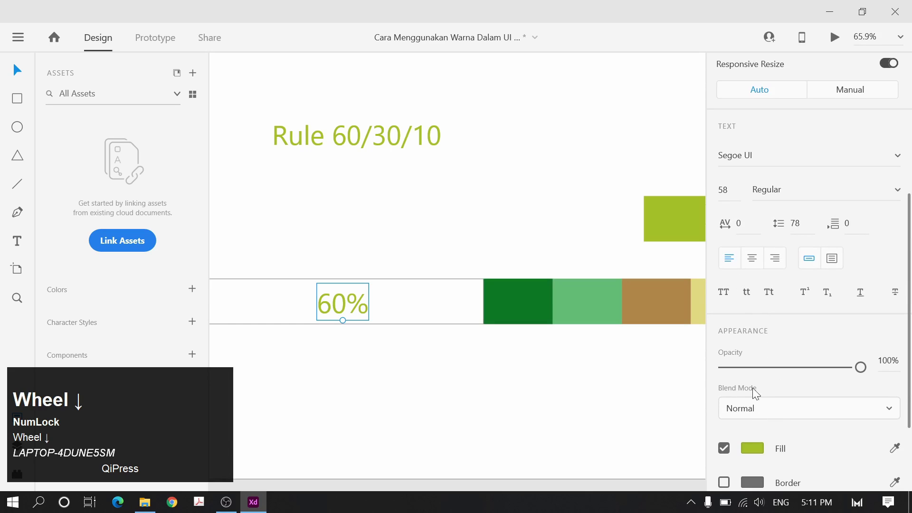
drag(341, 323, 342, 304)
click(752, 448)
drag(582, 339, 472, 400)
click(444, 392)
Shift the four swatches beside the 60% box further right
ctrl+scroll(443, 393, down, 1)
ctrl+scroll(444, 392, down, 2)
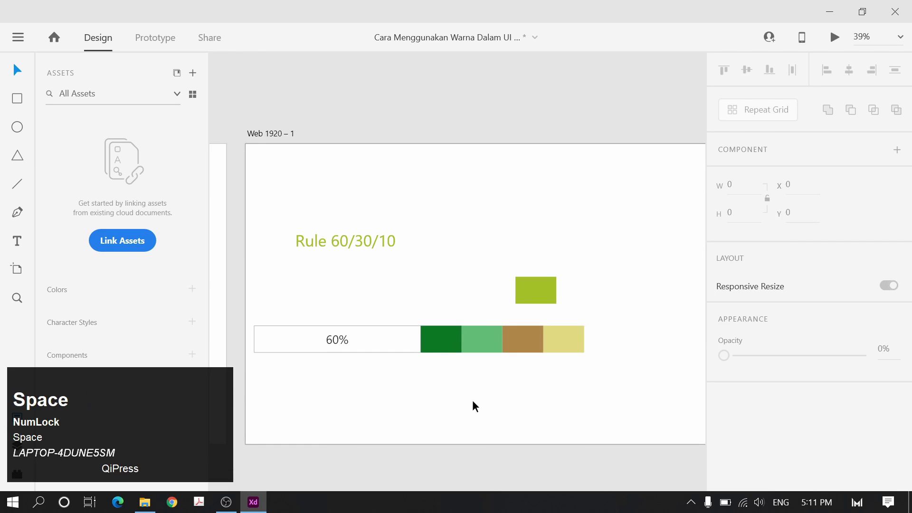
ctrl+scroll(460, 389, up, 1)
drag(272, 375, 474, 312)
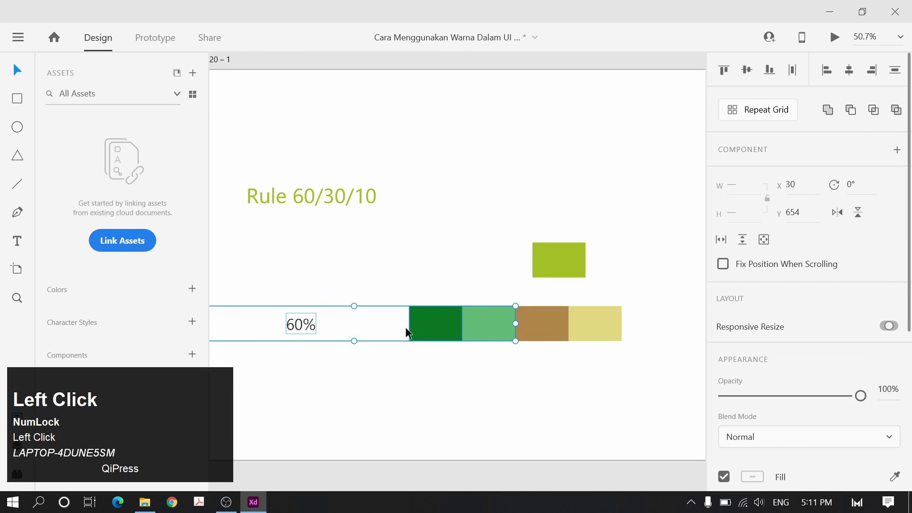
drag(403, 386, 431, 379)
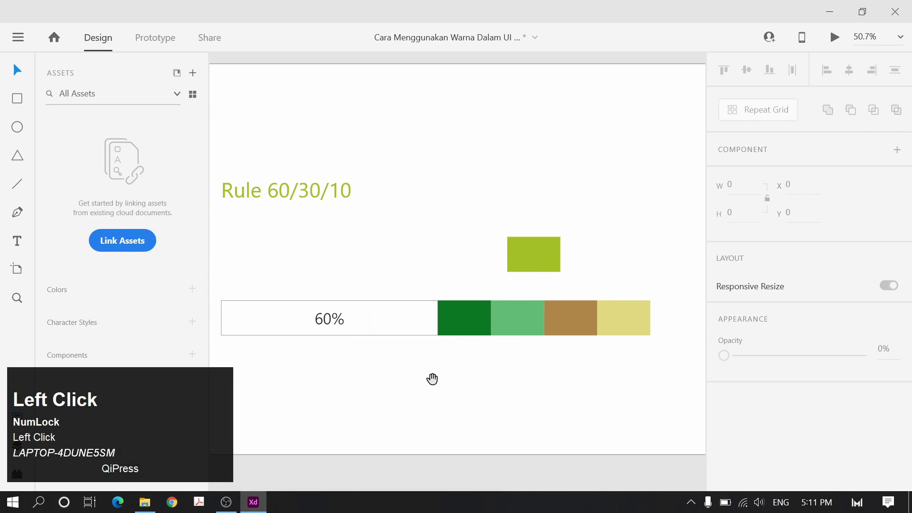
ctrl+scroll(473, 371, down, 1)
ctrl+scroll(473, 371, down, 1)
drag(540, 381, 511, 353)
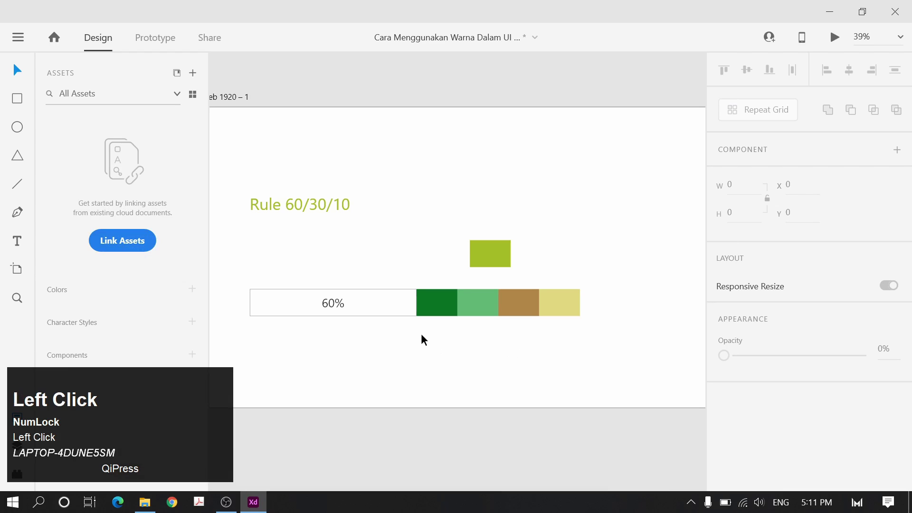
drag(421, 333, 568, 304)
mouse_move(452, 302)
mouse_down()
mouse_move(536, 309)
mouse_move(438, 307)
mouse_up()
click(498, 343)
Widen the dark green swatch to 300 and place it beside the 60% box
click(483, 303)
click(440, 353)
click(454, 304)
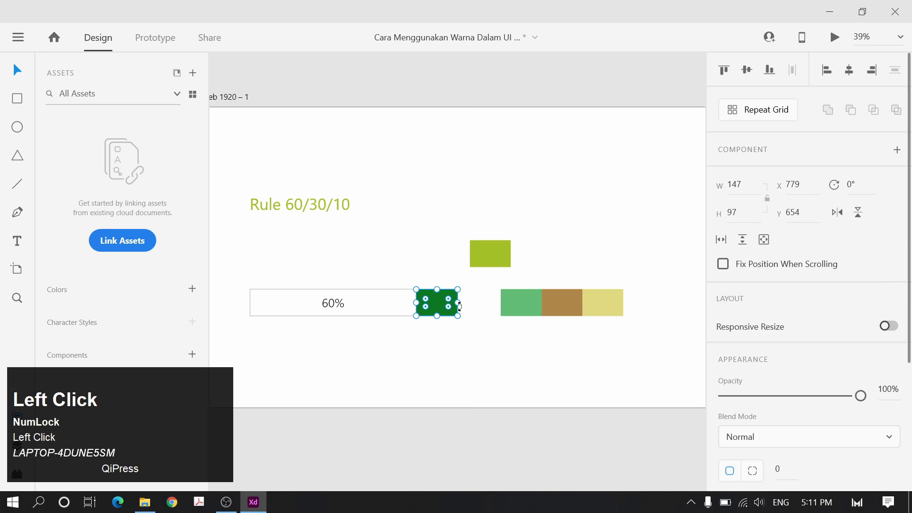
text(300)
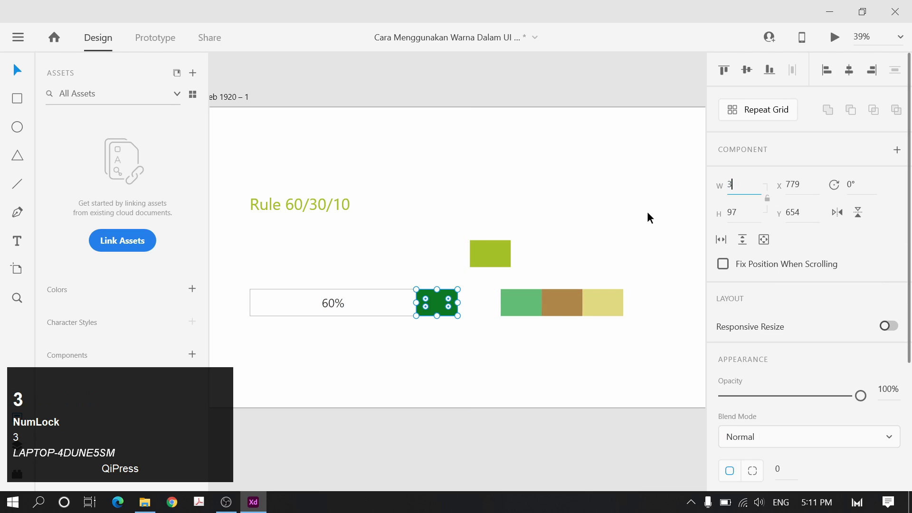
click(654, 220)
mouse_move(451, 307)
mouse_down()
mouse_move(461, 309)
mouse_move(451, 309)
mouse_up()
click(734, 184)
text(300)
key(Return)
click(541, 333)
Move the three right-hand swatches further right and bring both artboards into view
drag(523, 341, 579, 293)
click(521, 332)
drag(521, 339, 658, 285)
drag(555, 306, 593, 307)
click(609, 238)
drag(613, 226, 606, 174)
ctrl+scroll(551, 250, down, 4)
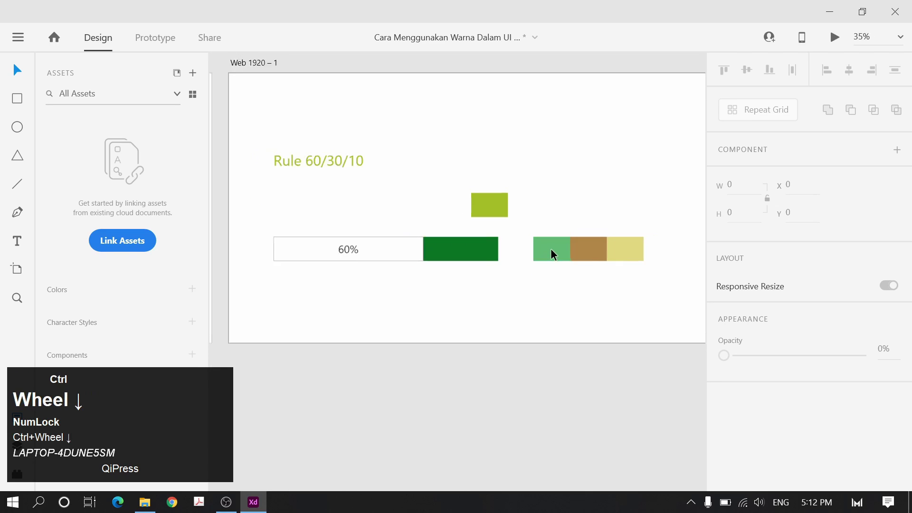
key(space)
drag(575, 278, 490, 247)
ctrl+scroll(496, 240, up, 3)
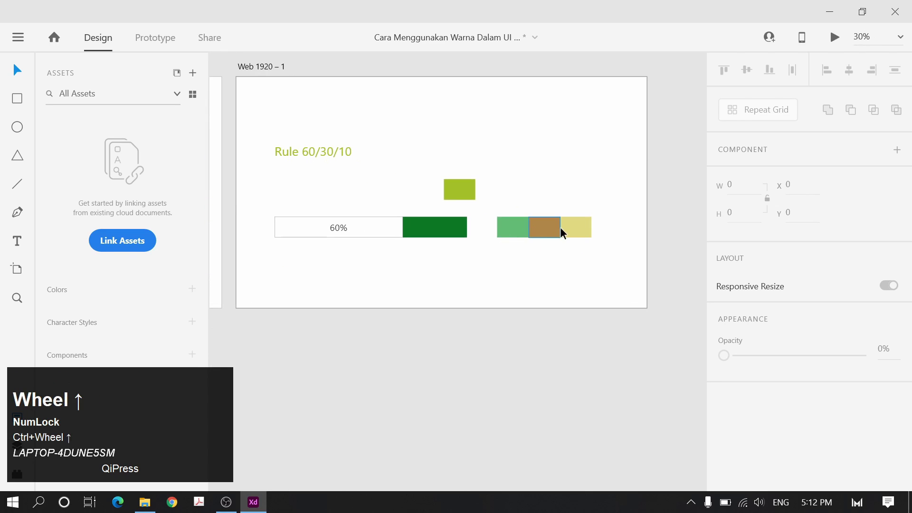
Put the light green swatch below the yellow one and butt brown against the dark green bar
click(544, 229)
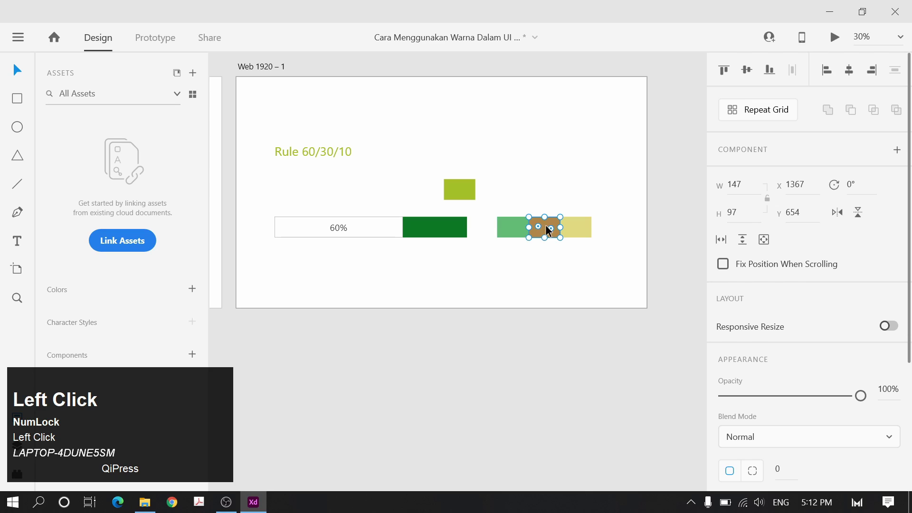
alt+drag(548, 230, 483, 230)
key(ctrl+z)
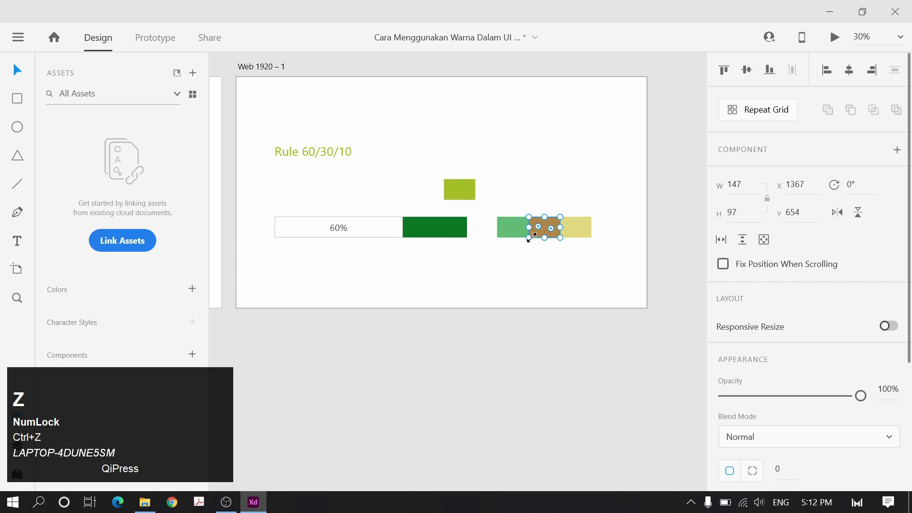
ctrl+scroll(514, 235, up, 3)
drag(546, 222, 447, 272)
click(511, 227)
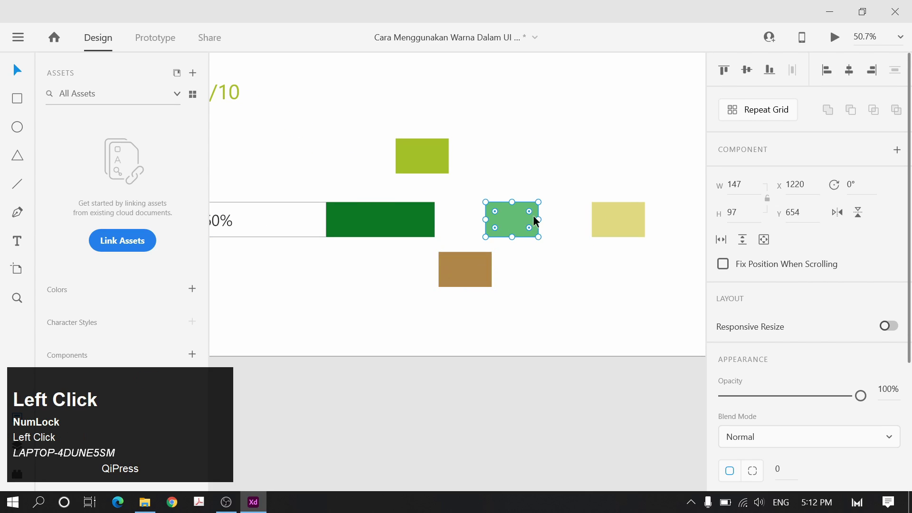
drag(534, 219, 626, 254)
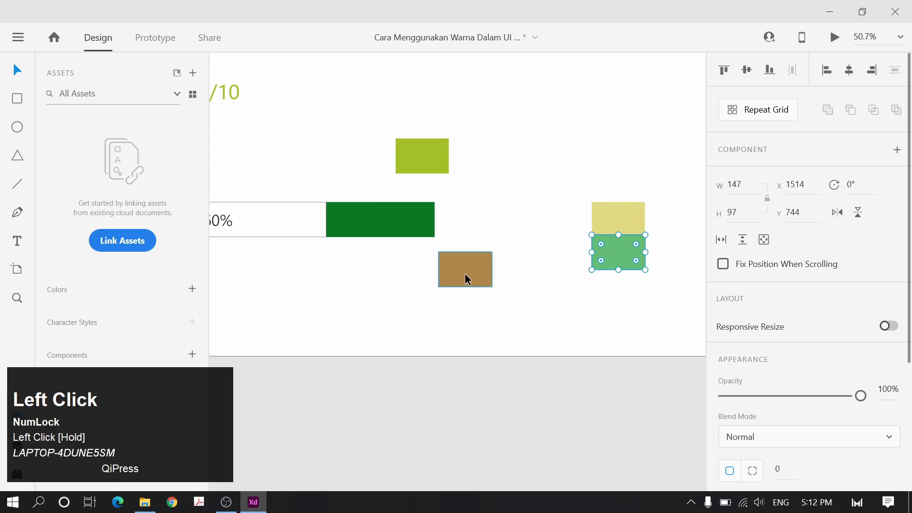
drag(465, 275, 461, 223)
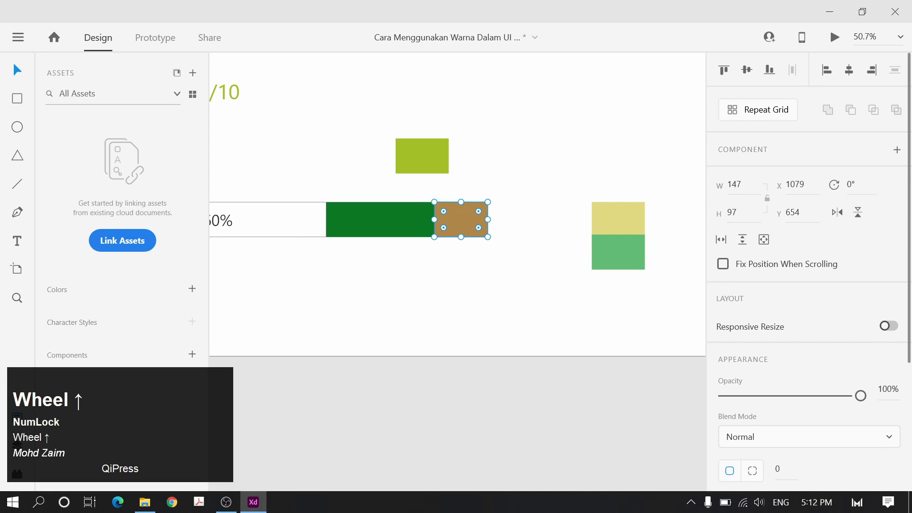
Widen the brown box to 300 and align it beside the green block
click(737, 184)
text(300)
click(517, 224)
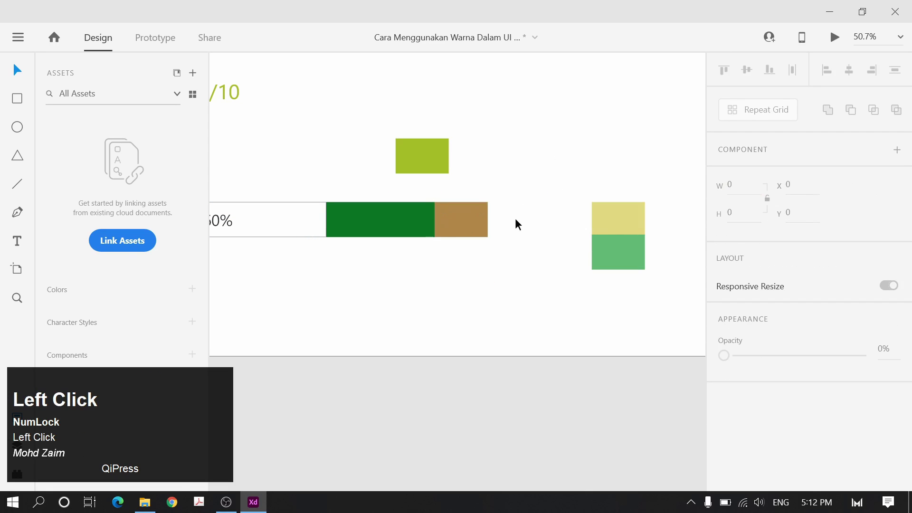
click(472, 227)
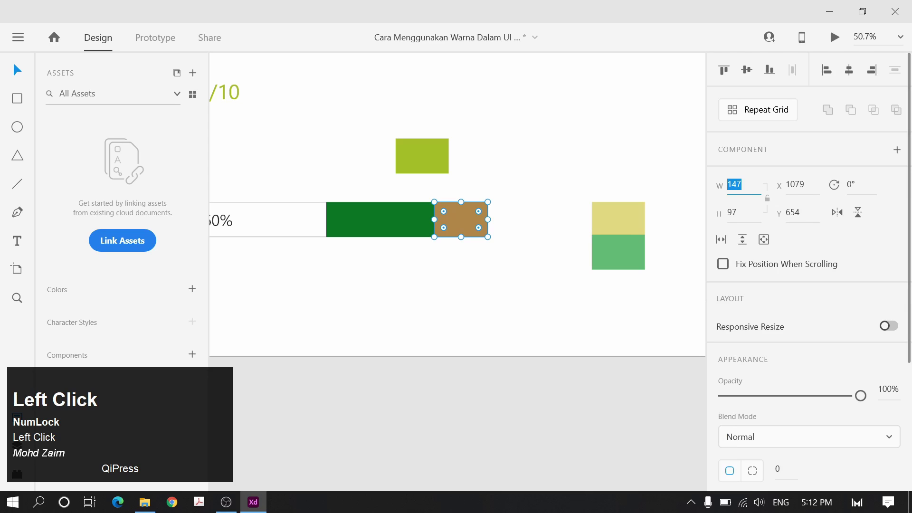
text(3)
key(Return)
click(517, 223)
mouse_move(468, 227)
mouse_down()
mouse_move(488, 224)
mouse_move(467, 223)
mouse_up()
Keep the loose green square and move it up beside the yellow box
scroll(565, 186, down, 3)
click(577, 258)
key(Delete)
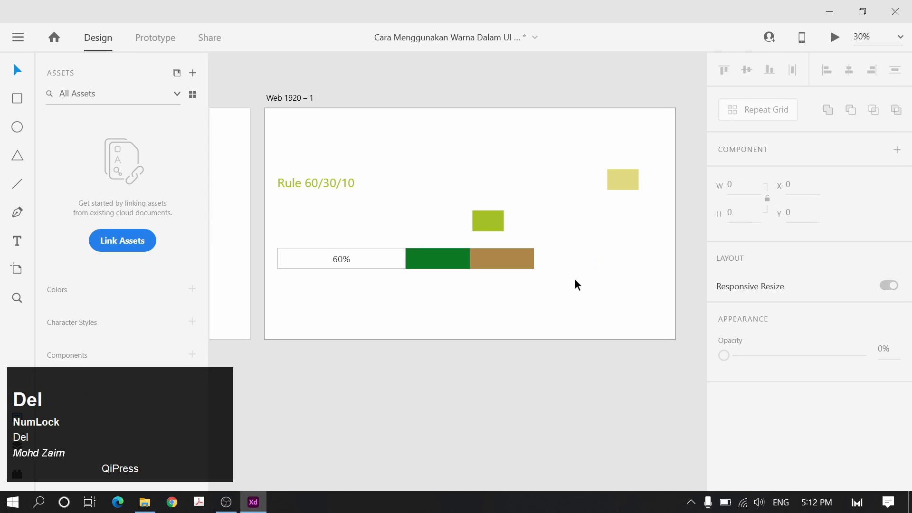
key(ctrl+z)
drag(572, 254, 574, 194)
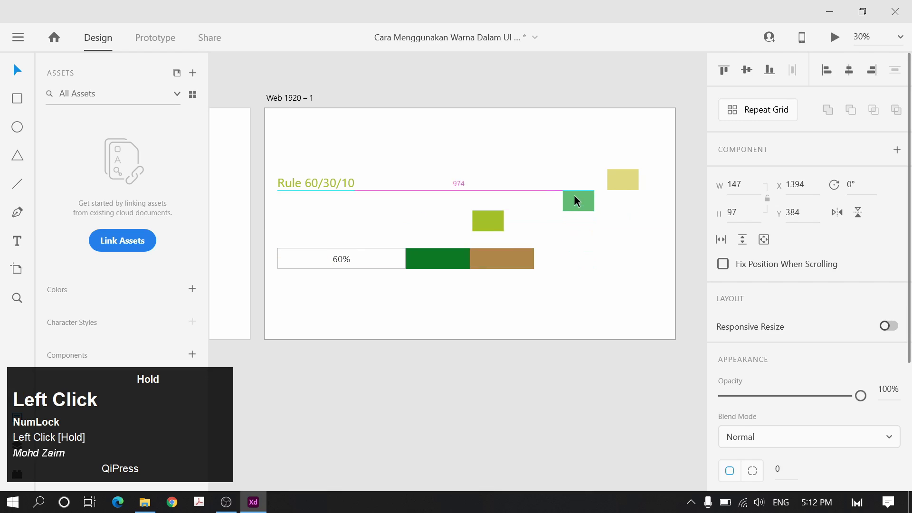
scroll(605, 198, up, 1)
scroll(605, 197, up, 2)
click(606, 256)
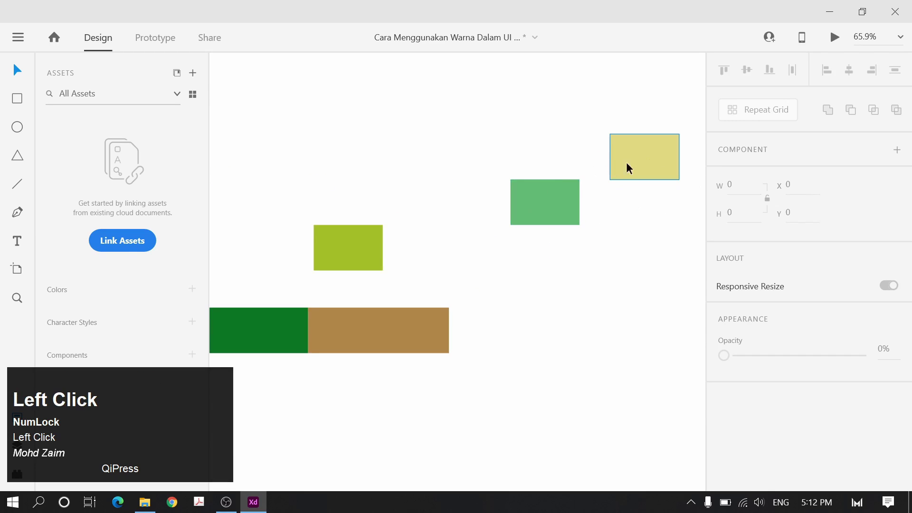
Place the yellow box next to the brown block and widen it to 300
drag(627, 167, 474, 333)
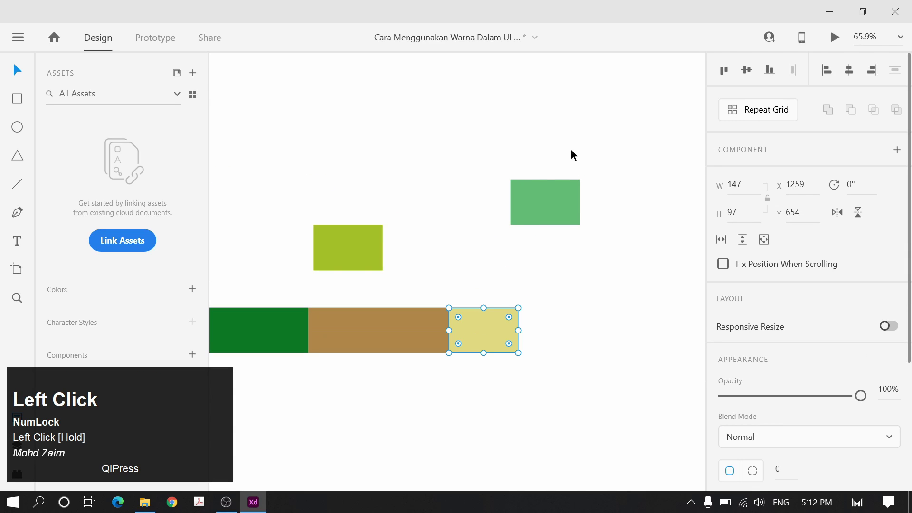
scroll(768, 437, down, 5)
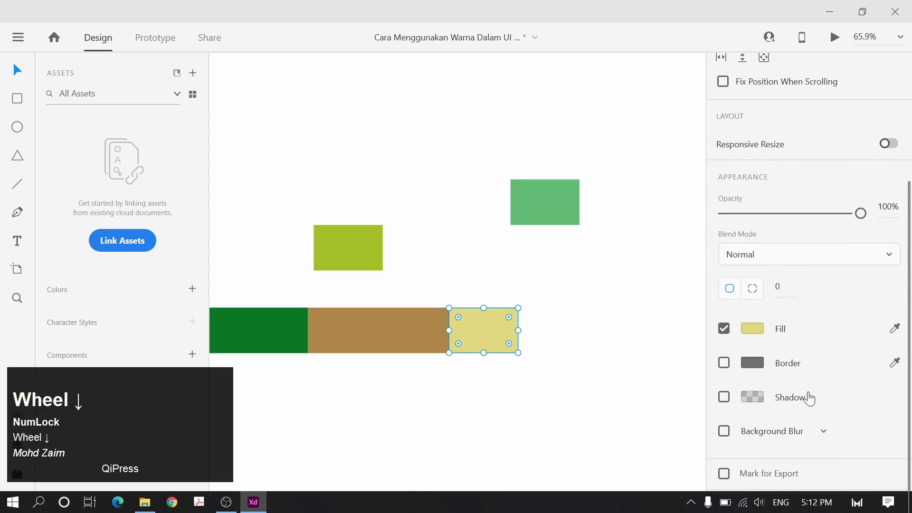
click(753, 328)
text(3)
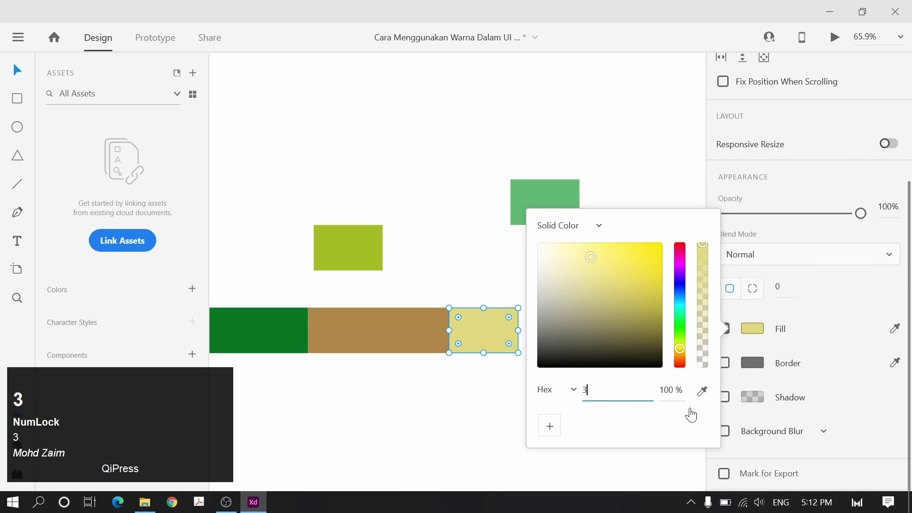
click(503, 150)
key(ctrl+z)
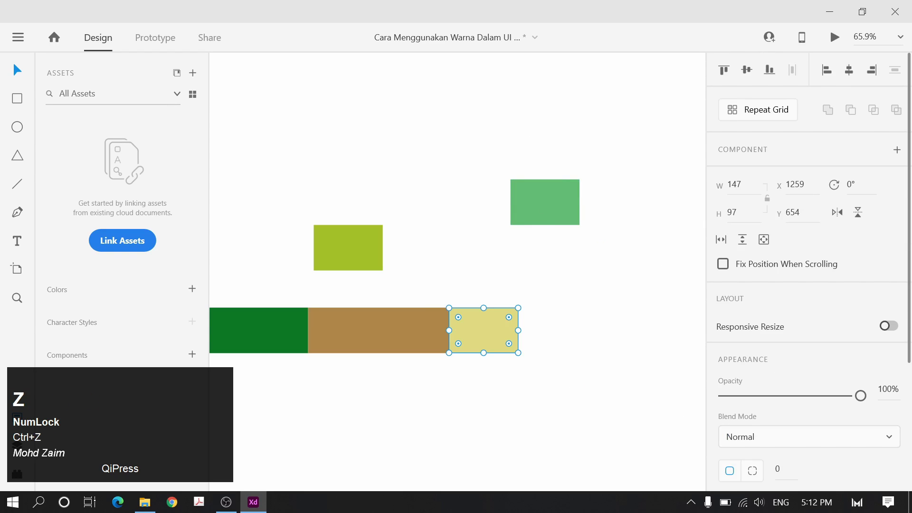
click(739, 185)
text(300)
key(Return)
shift+click(515, 317)
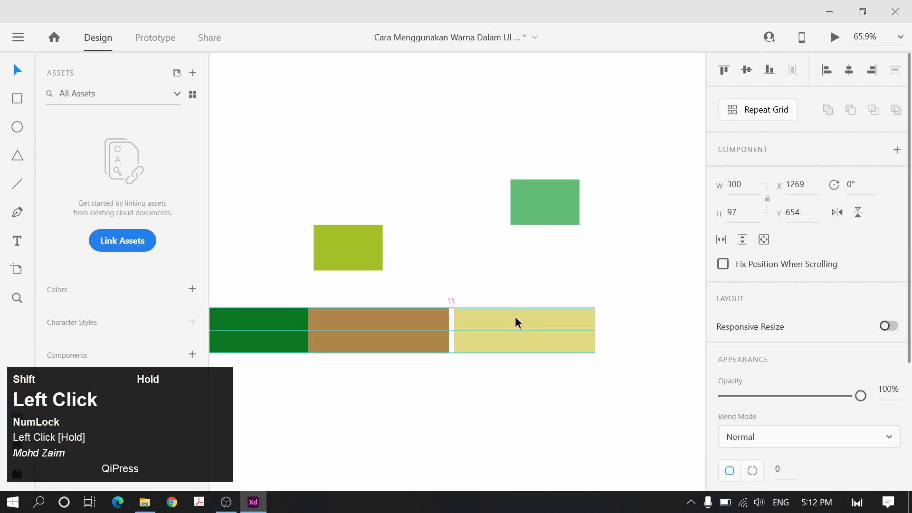
Copy the 60% label onto the dark green block
scroll(485, 268, down, 3)
click(403, 315)
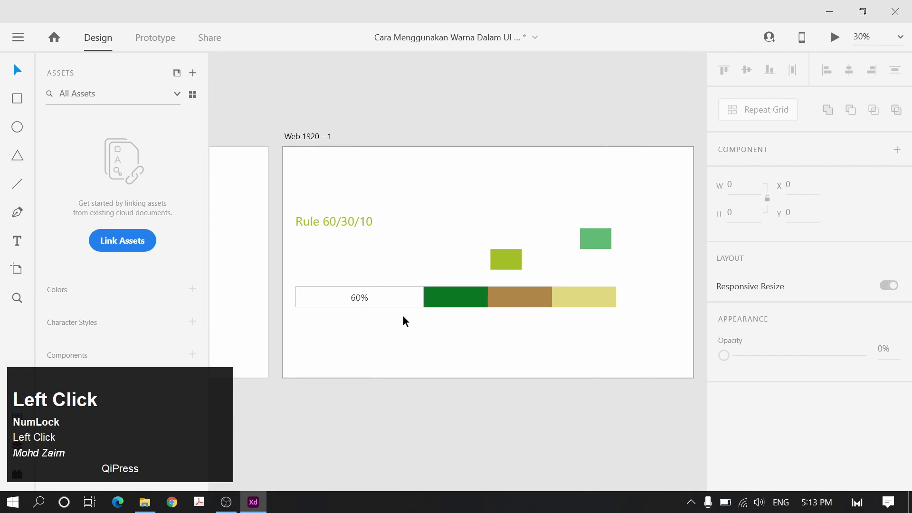
drag(356, 299, 455, 299)
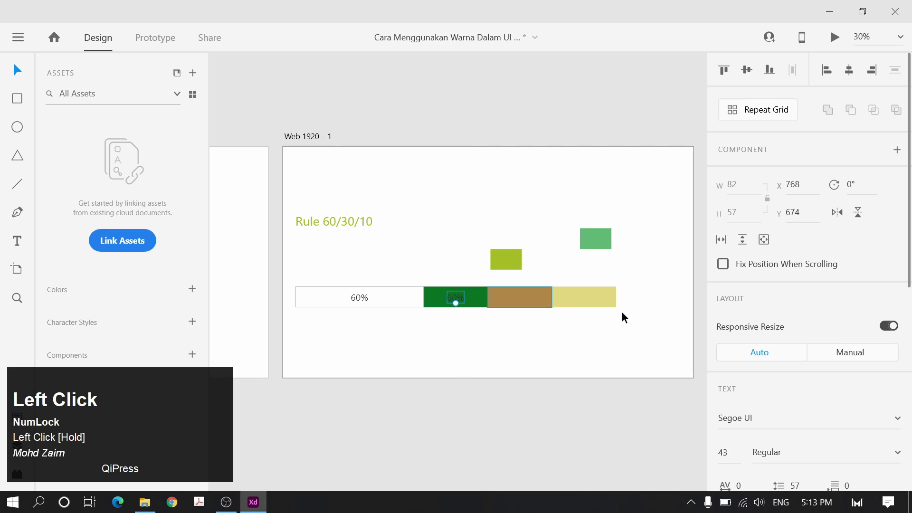
Change the green block's label text to 30%
scroll(714, 281, down, 3)
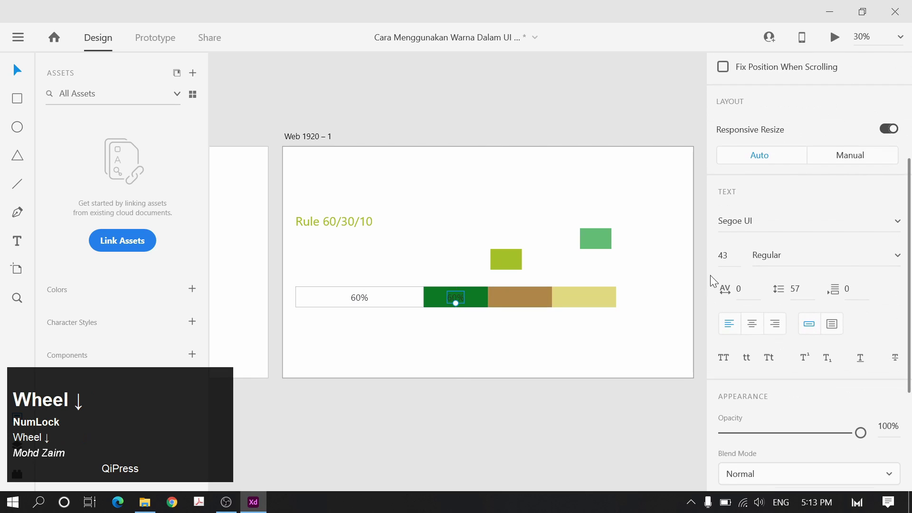
click(461, 329)
scroll(516, 347, up, 3)
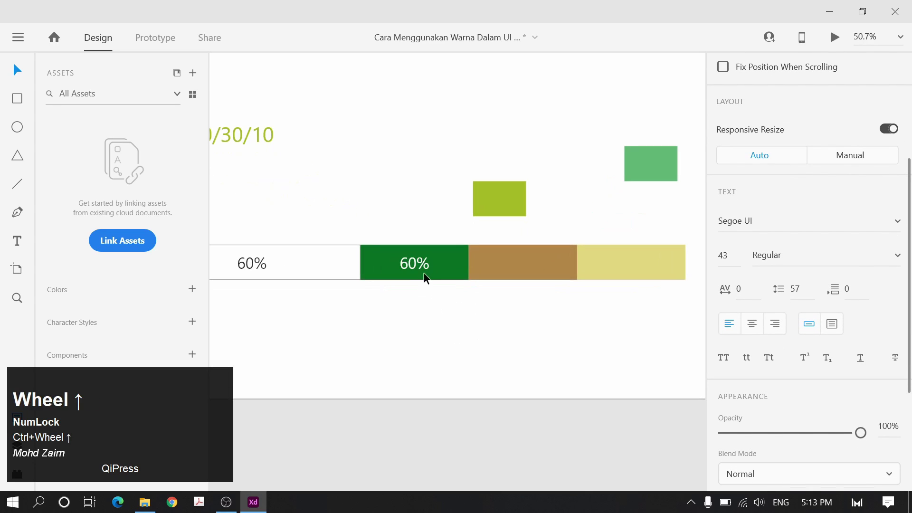
double_click(423, 272)
text(30#)
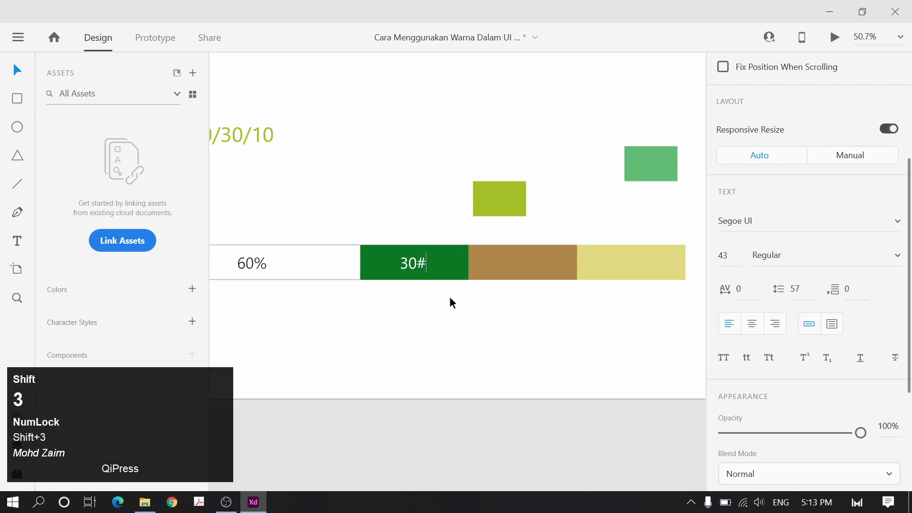
key(BackSpace)
text(%)
click(456, 298)
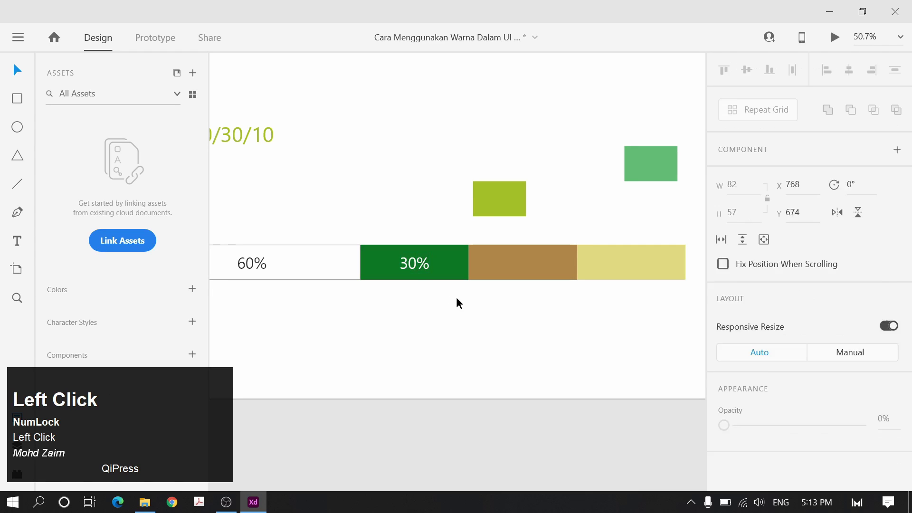
Copy the 30% label onto the brown block
drag(434, 266, 629, 274)
click(632, 332)
scroll(631, 332, down, 3)
drag(636, 338, 405, 337)
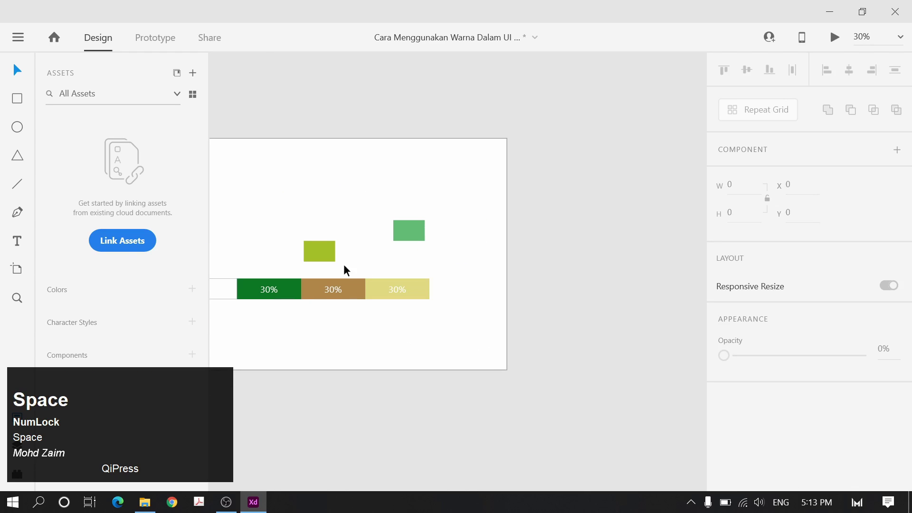
Move the lime rectangle to the bar's right end, set width 100, against the yellow block
drag(318, 252, 447, 289)
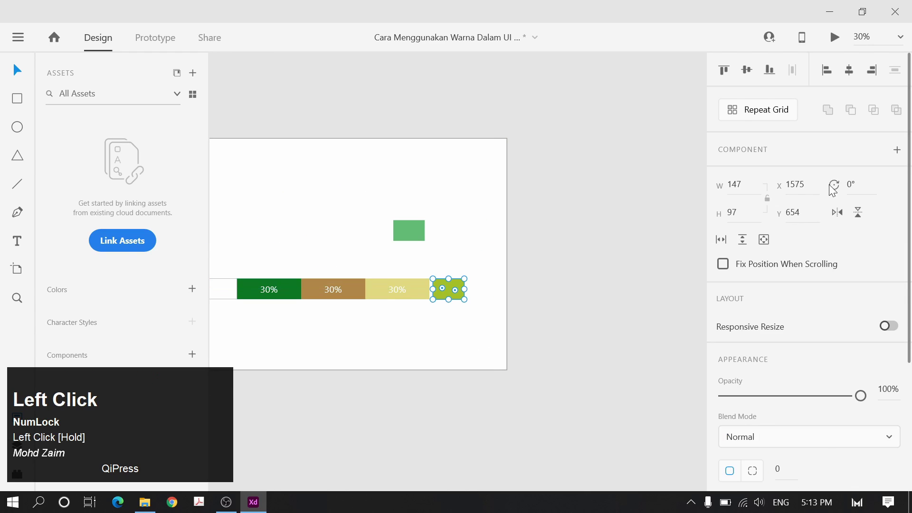
click(739, 185)
text(100)
key(Return)
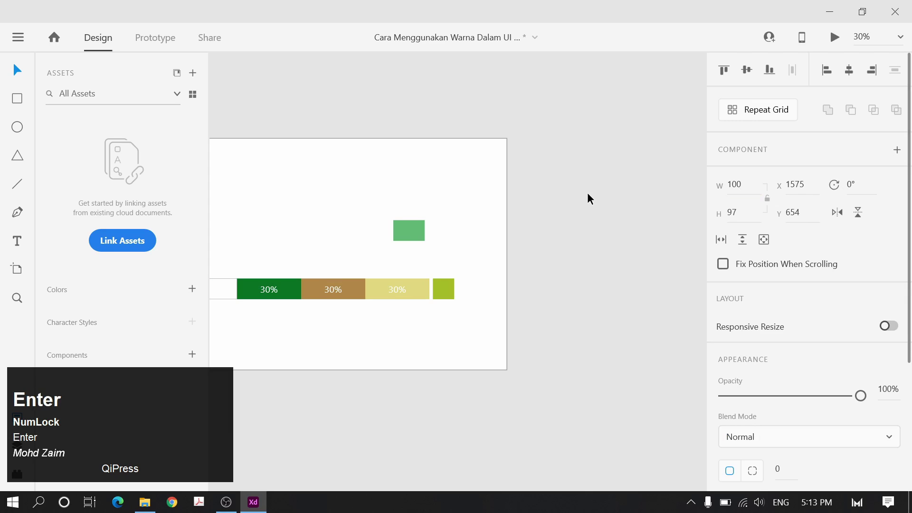
scroll(424, 308, up, 5)
drag(564, 279, 555, 281)
Copy a label onto the lime block and change it to 10%
scroll(483, 244, down, 3)
drag(483, 243, 574, 250)
double_click(574, 250)
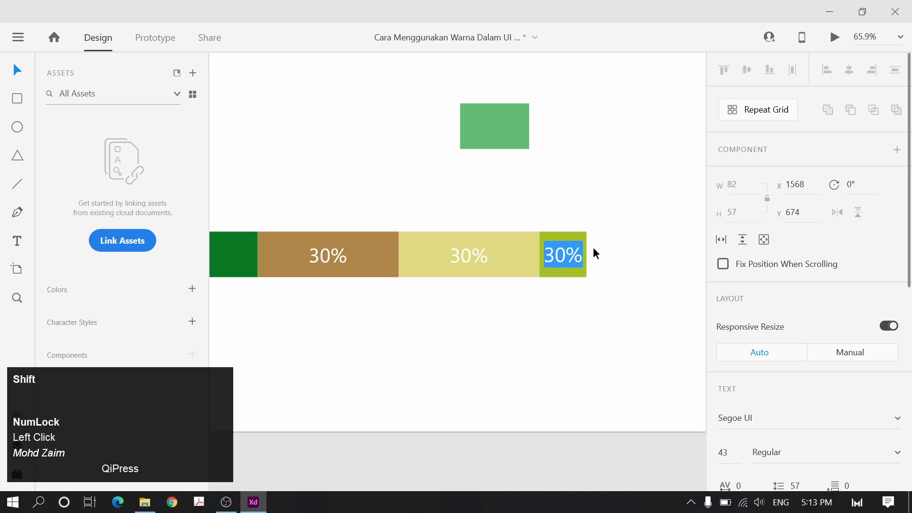
text(10)
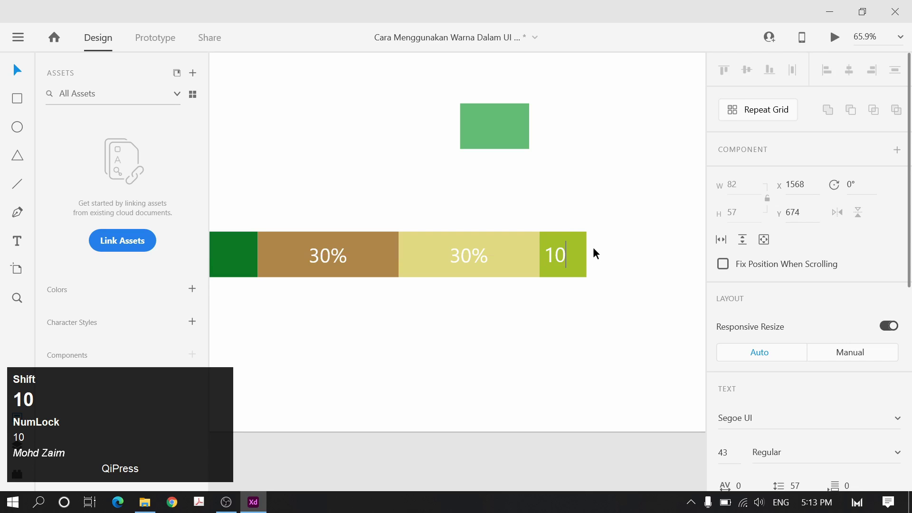
text(%)
key(Escape)
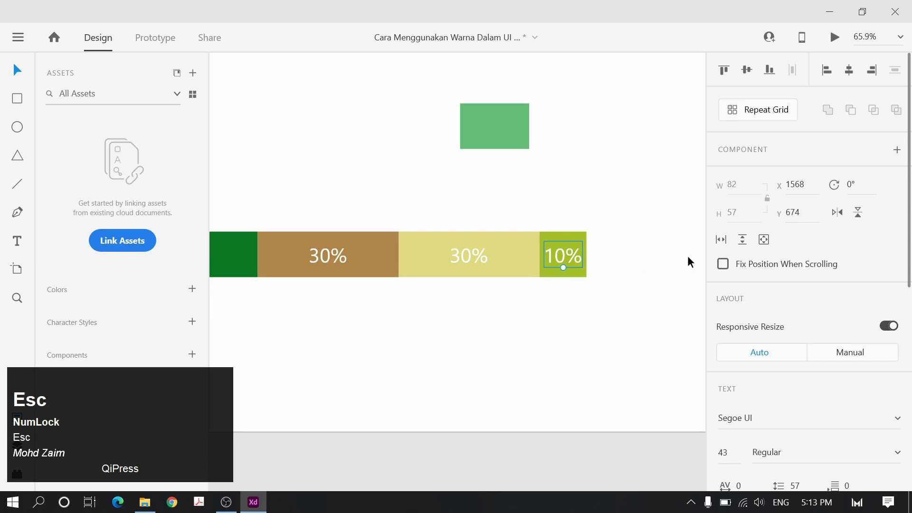
Delete the loose green square from the artboard
ctrl+scroll(687, 262, down, 5)
drag(606, 211, 613, 214)
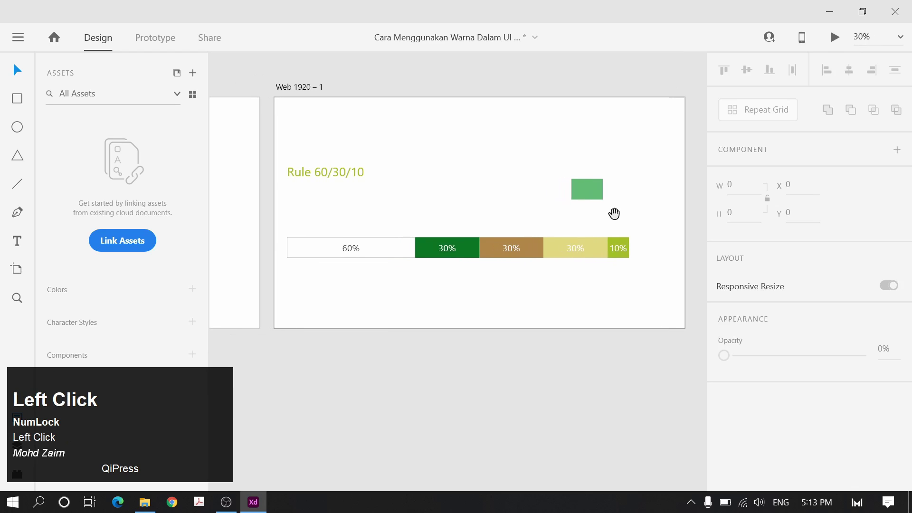
key(space)
click(584, 188)
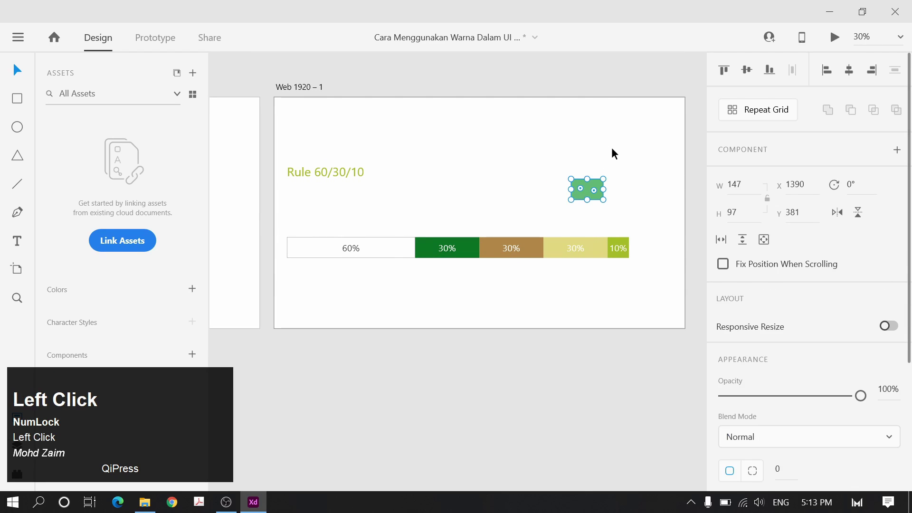
key(Delete)
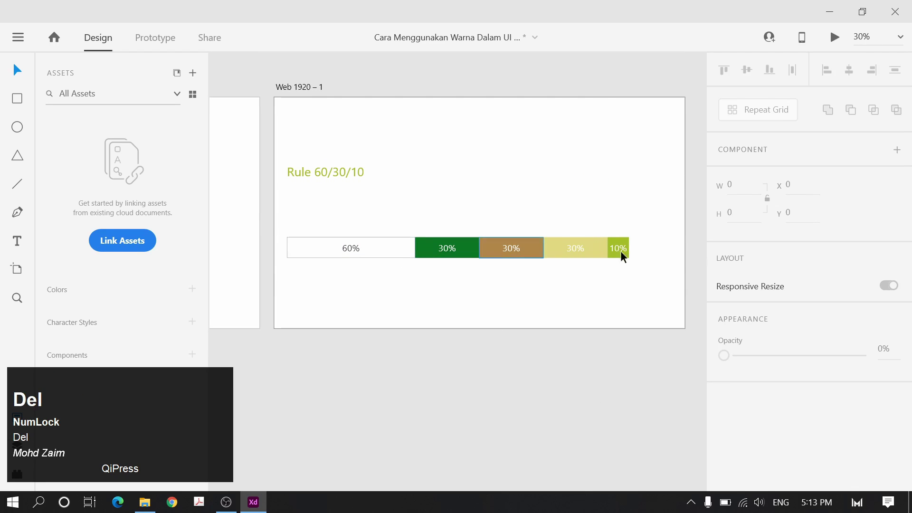
Try a black fill on the yellow block's 30% label, then undo it
click(569, 251)
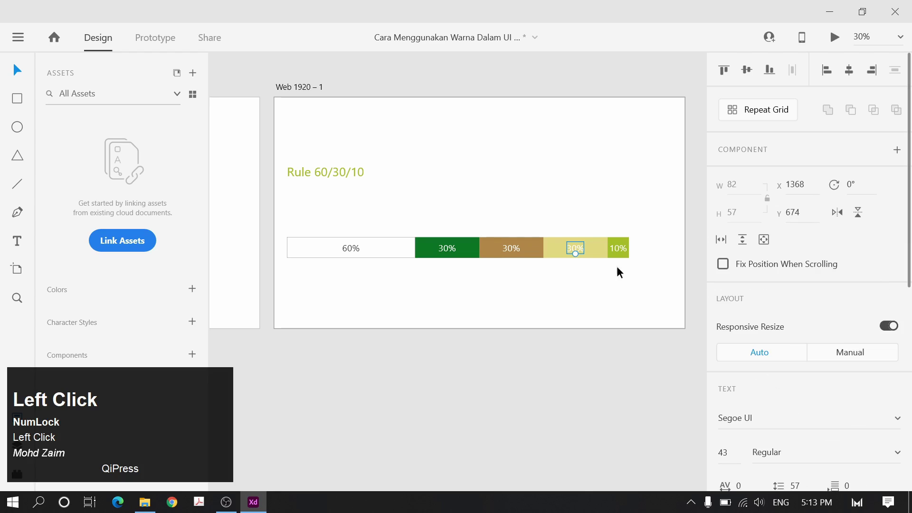
scroll(774, 366, down, 5)
click(752, 447)
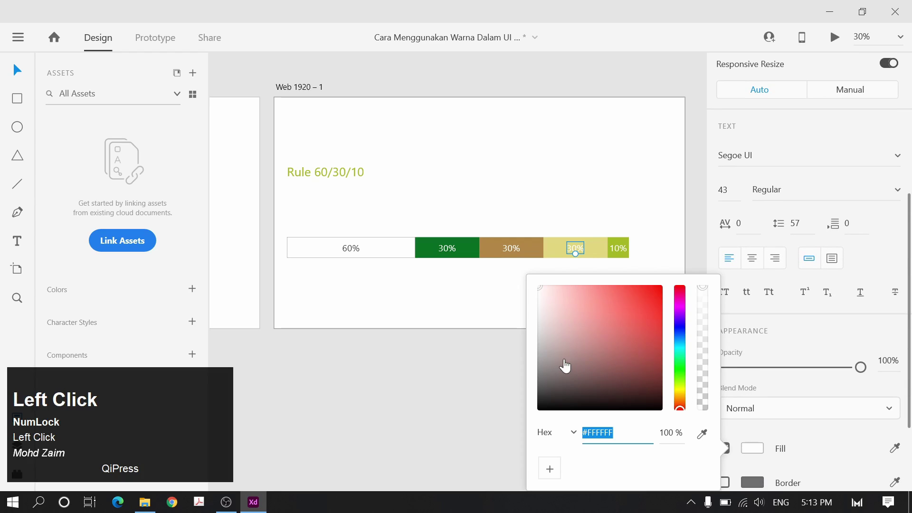
drag(565, 365, 501, 446)
key(ctrl+z)
click(560, 182)
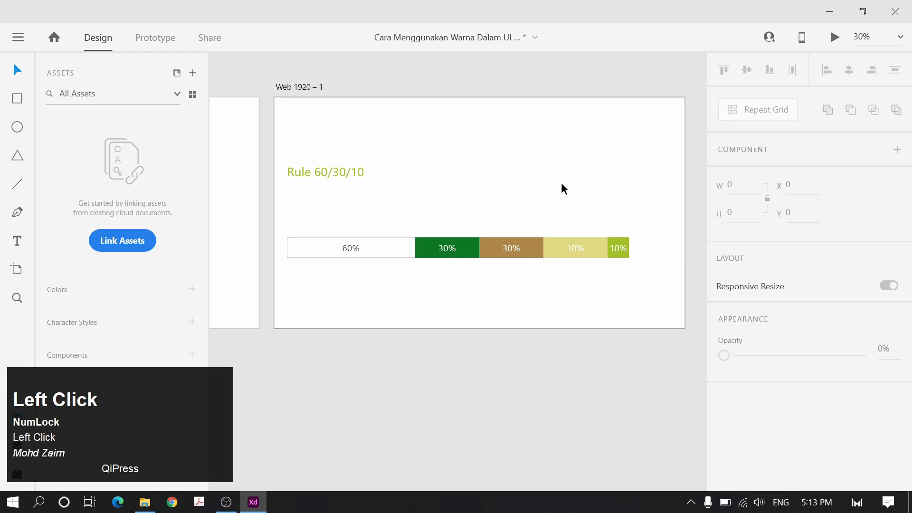
ctrl+scroll(463, 307, up, 3)
Duplicate the green block straight below the bar and fill the copy dark grey #404040
alt+shift+drag(460, 254, 473, 294)
scroll(760, 333, down, 4)
click(758, 336)
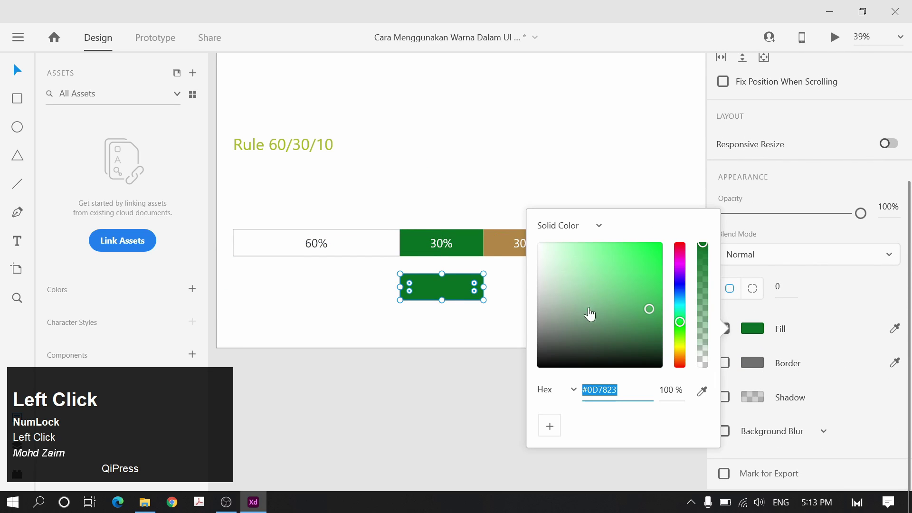
mouse_move(589, 314)
mouse_down()
mouse_move(523, 350)
mouse_move(520, 343)
mouse_move(562, 336)
mouse_move(642, 355)
mouse_move(645, 332)
mouse_move(645, 345)
mouse_move(538, 349)
mouse_move(536, 341)
mouse_up()
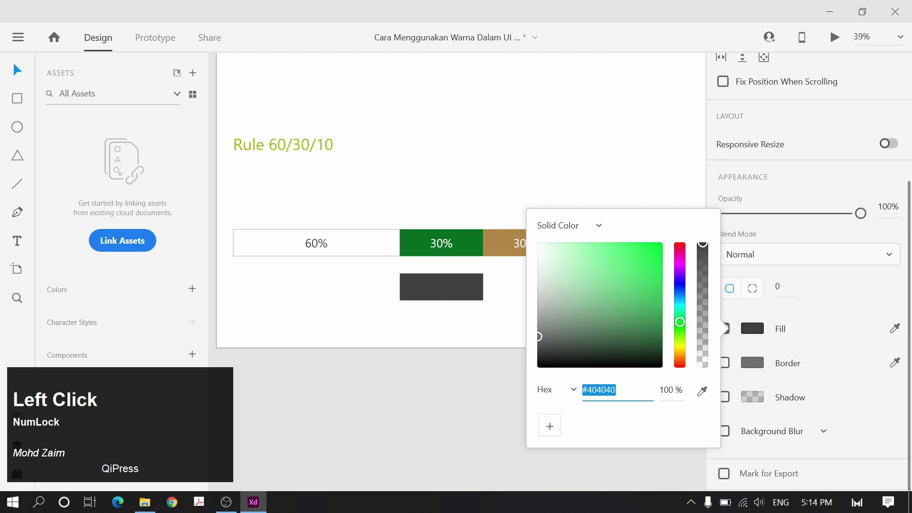
Darken the rectangle below the green 30% bar to charcoal grey #323232
drag(592, 390, 617, 389)
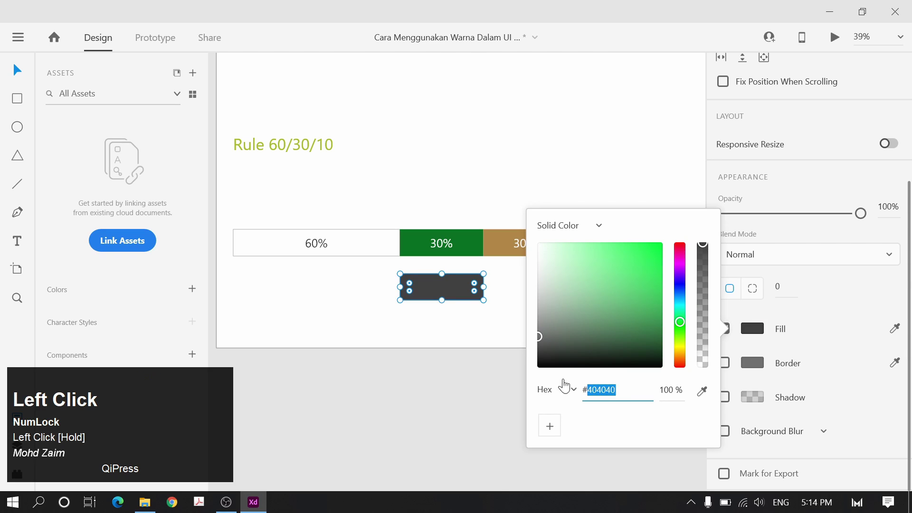
click(483, 308)
scroll(562, 292, up, 3)
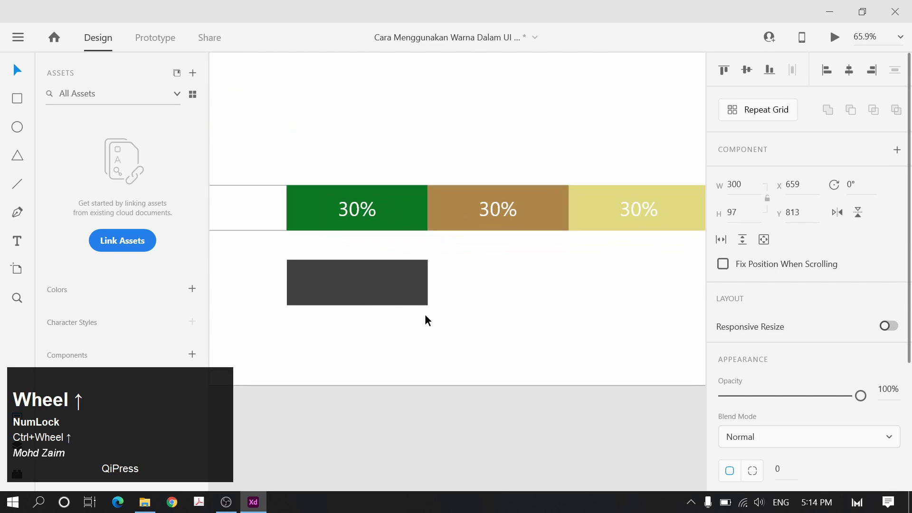
scroll(425, 314, up, 4)
scroll(507, 309, down, 4)
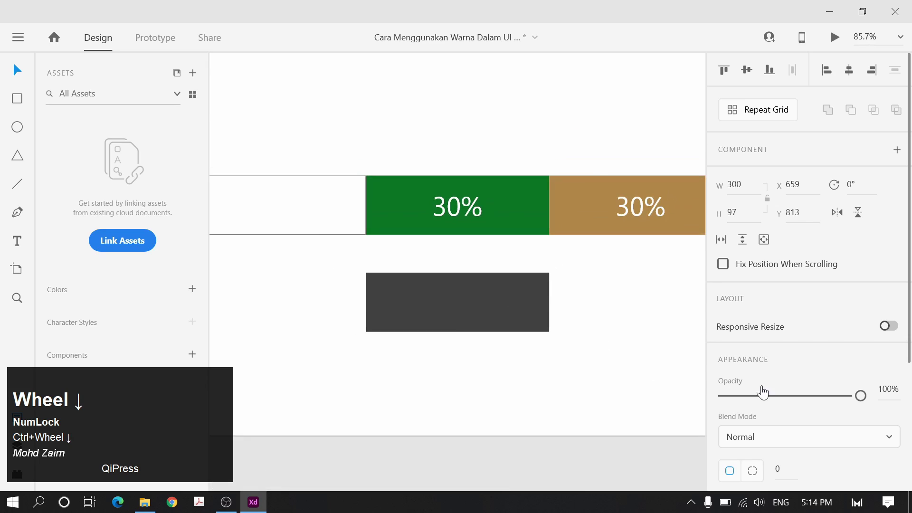
scroll(763, 392, down, 4)
click(745, 329)
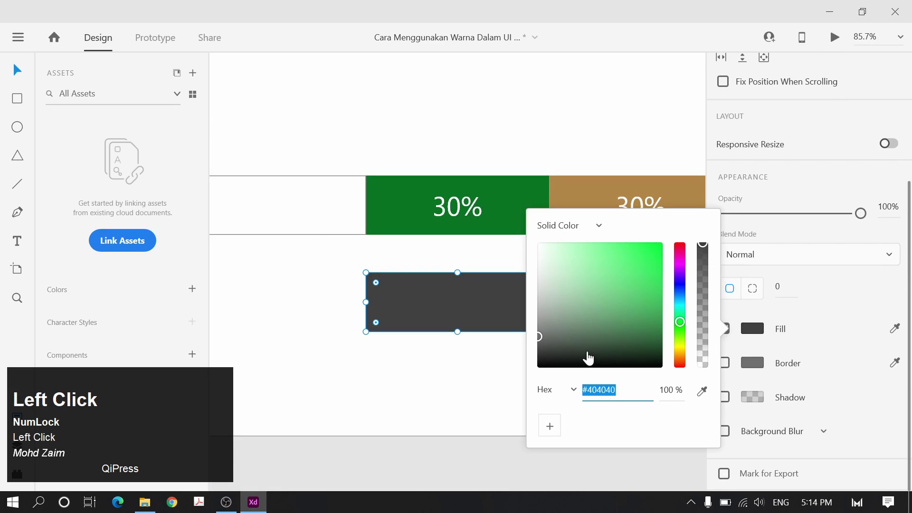
drag(539, 338, 529, 350)
Recheck the dark rectangle's fill and undo its accidental move
click(457, 311)
scroll(799, 411, down, 1)
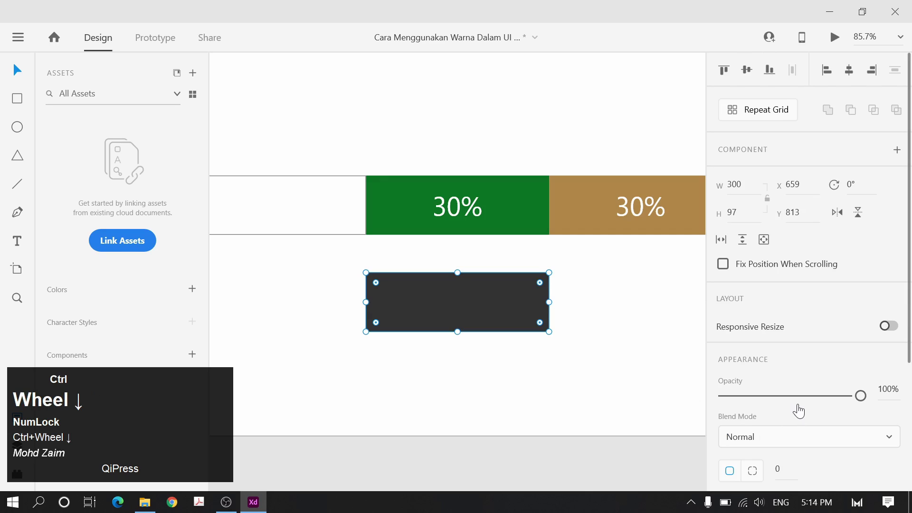
click(616, 334)
scroll(621, 334, down, 1)
scroll(753, 370, down, 5)
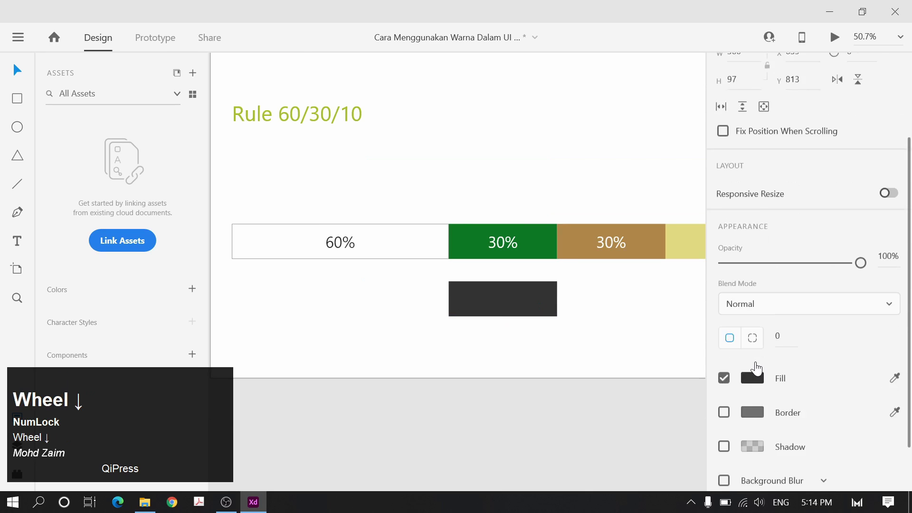
click(751, 330)
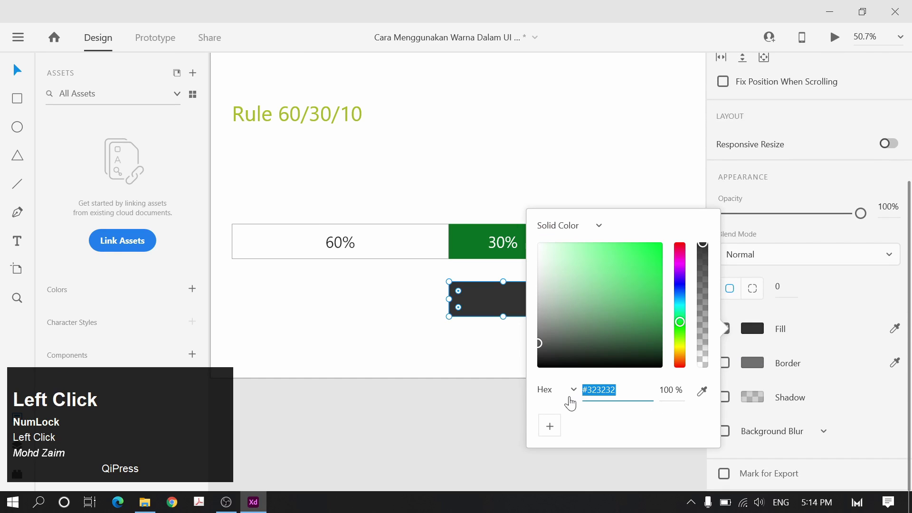
click(454, 342)
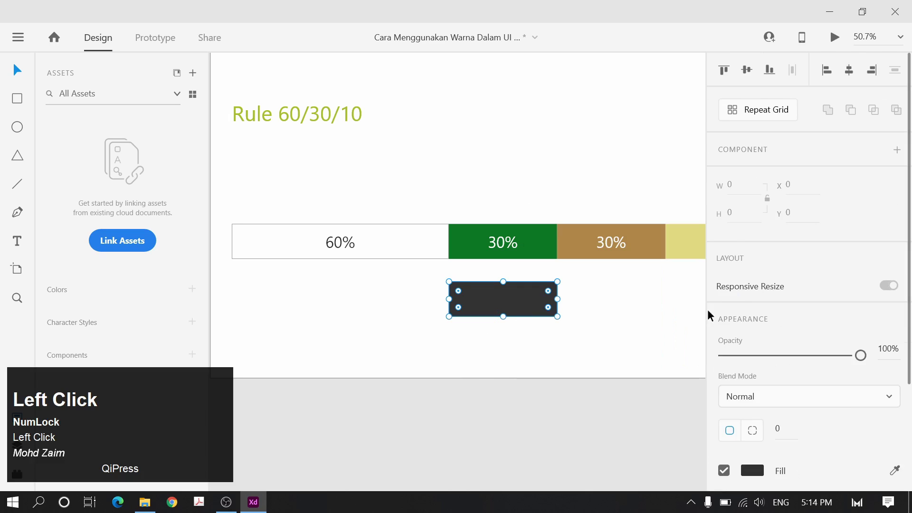
ctrl+click(614, 301)
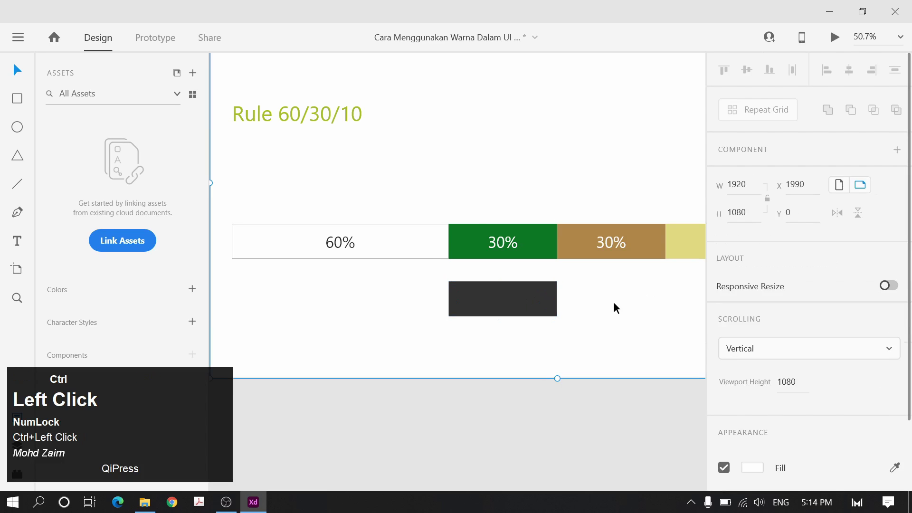
key(ctrl+z)
Move the dark rectangle right and place a copy of the 30% label on it
click(593, 312)
drag(428, 304, 592, 283)
drag(529, 251, 527, 292)
scroll(577, 336, down, 5)
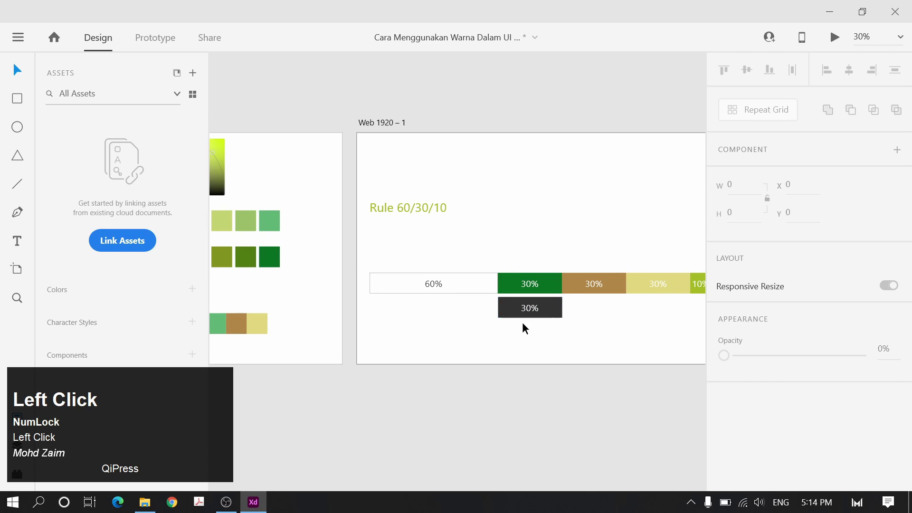
Move the labelled dark rectangle down to Y 849, beneath the green bar
drag(618, 323, 547, 330)
drag(412, 339, 471, 342)
click(525, 329)
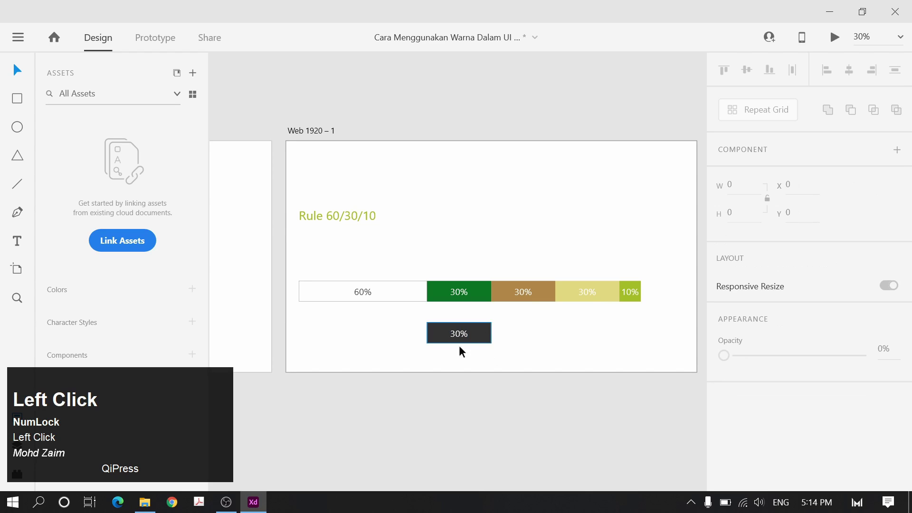
scroll(471, 337, up, 5)
click(485, 335)
ctrl+scroll(435, 298, down, 2)
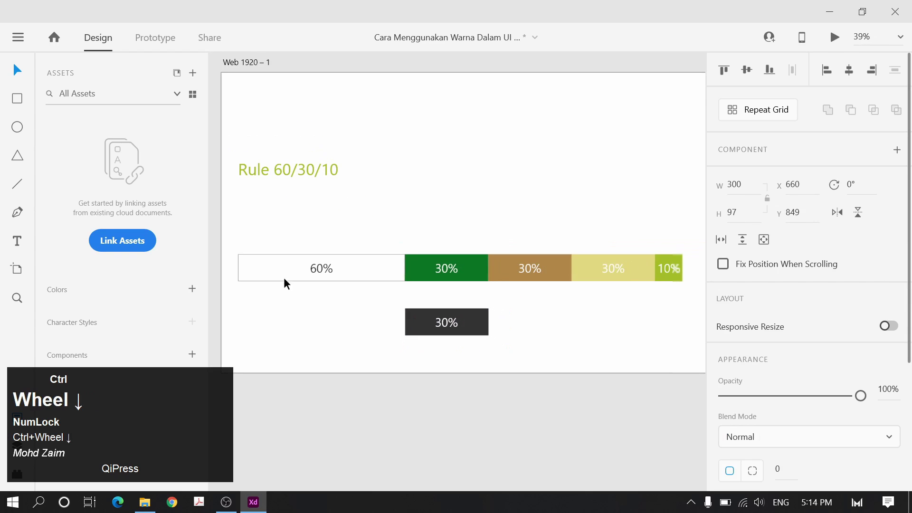
click(537, 297)
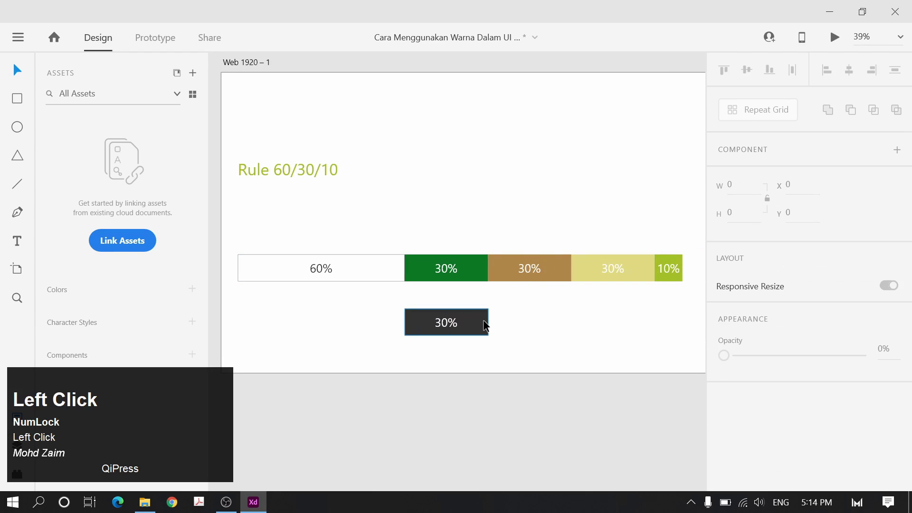
Duplicate the dark rectangle to its right and lighten the copy to #F3F3F3
drag(487, 329, 572, 318)
ctrl+scroll(617, 338, up, 3)
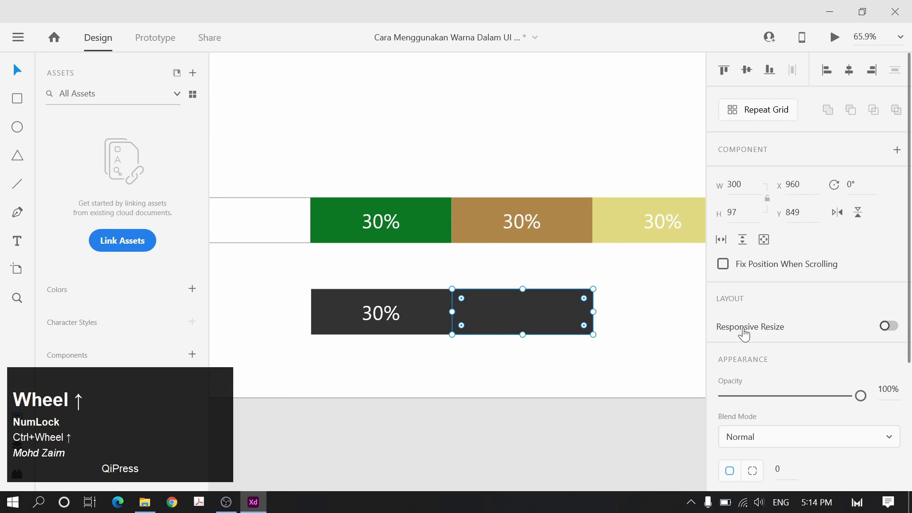
scroll(824, 353, down, 4)
click(752, 329)
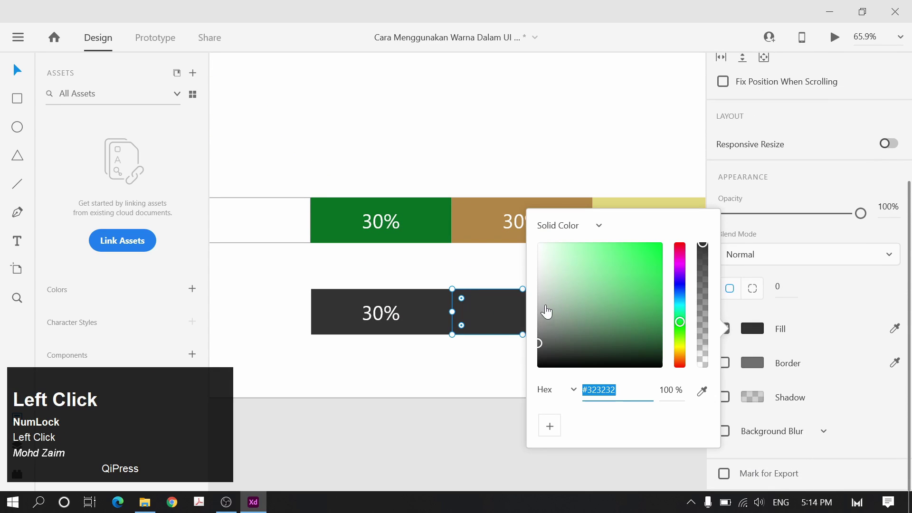
drag(547, 311, 530, 255)
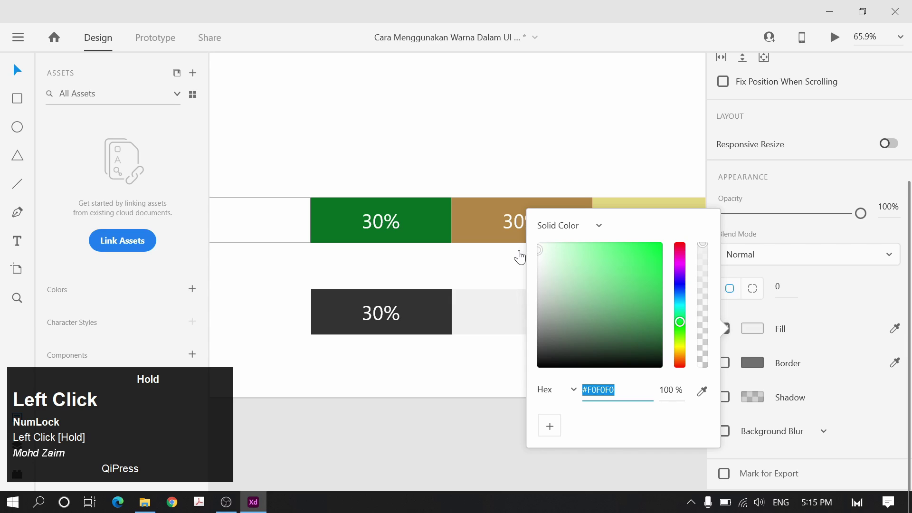
drag(519, 254, 517, 248)
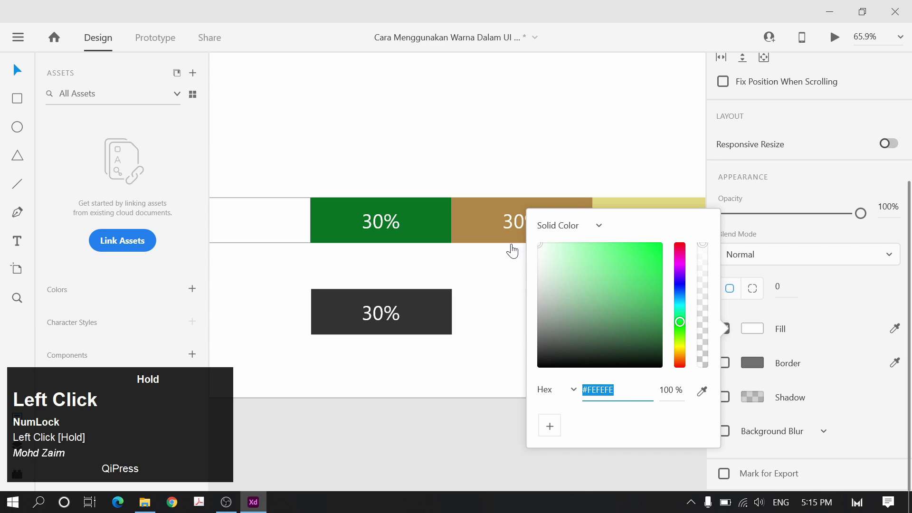
click(494, 276)
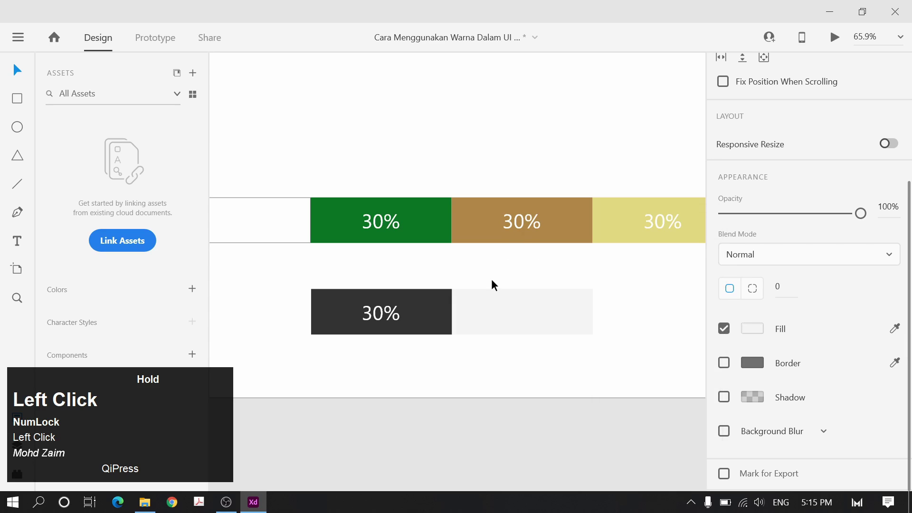
Confirm the light grey fill and copy the 30% label into the light rectangle
click(512, 316)
scroll(737, 380, down, 3)
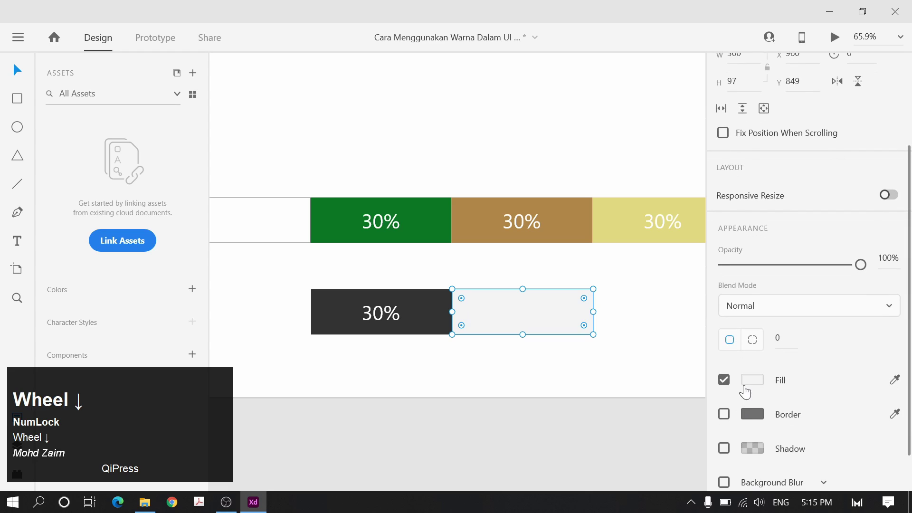
click(751, 380)
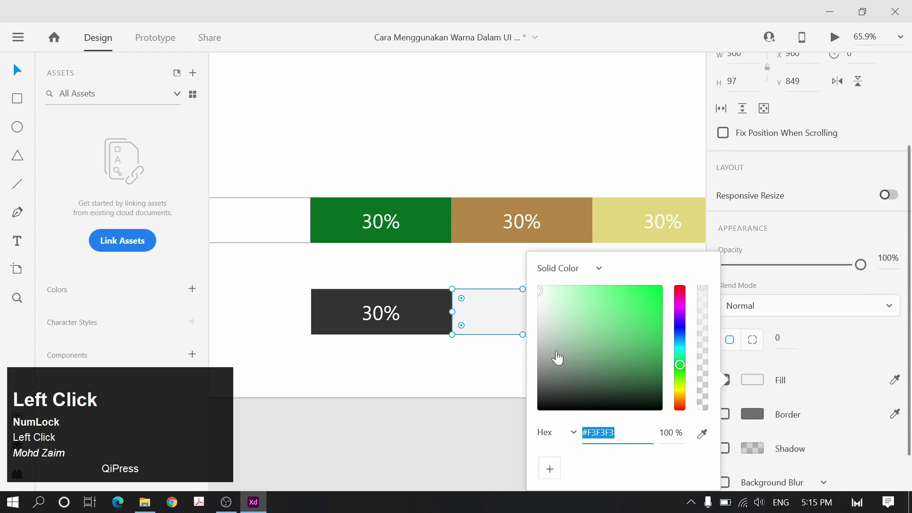
click(450, 375)
drag(381, 315, 523, 313)
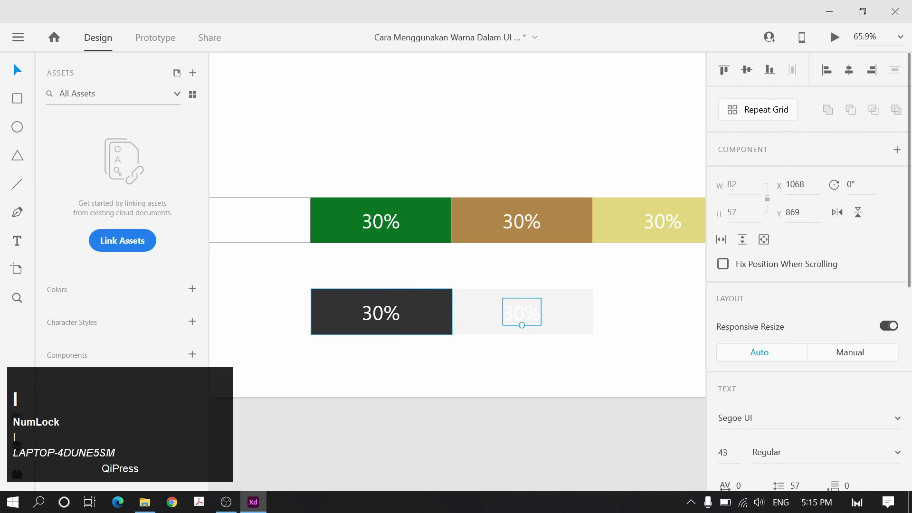
Move the dark and light 30% rectangles left under the 60% bar
click(689, 277)
scroll(628, 291, down, 3)
key(space)
drag(613, 301, 486, 307)
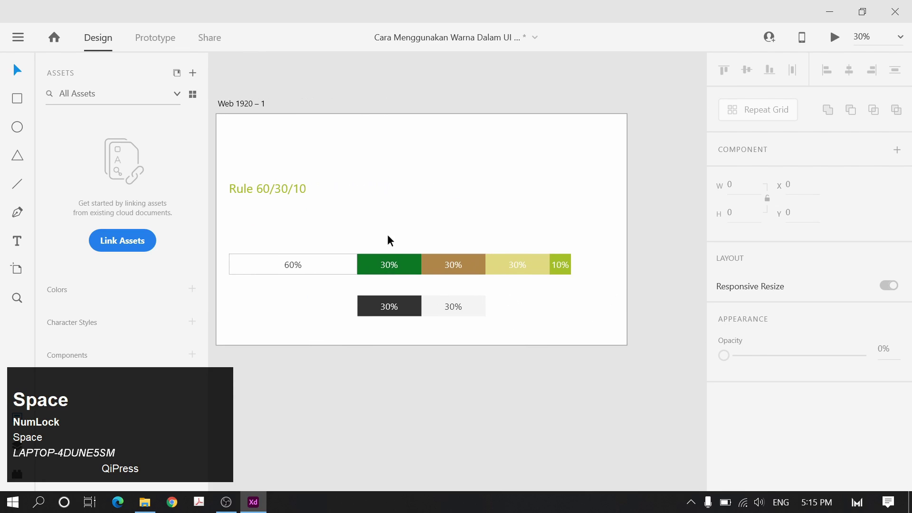
drag(352, 283, 321, 292)
click(327, 227)
Move both bar rows up together, closer to the Rule 60/30/10 title
drag(266, 266, 595, 312)
drag(486, 261, 488, 232)
scroll(492, 193, down, 4)
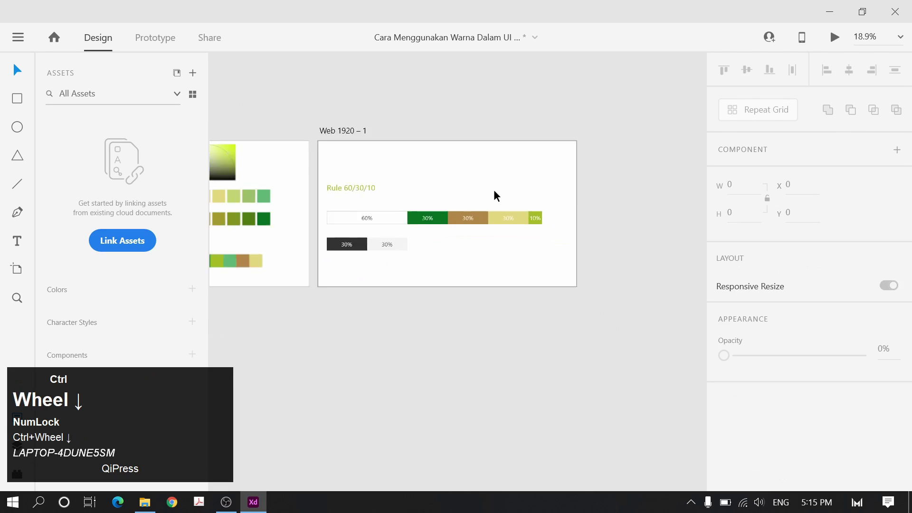
click(370, 212)
scroll(410, 238, up, 4)
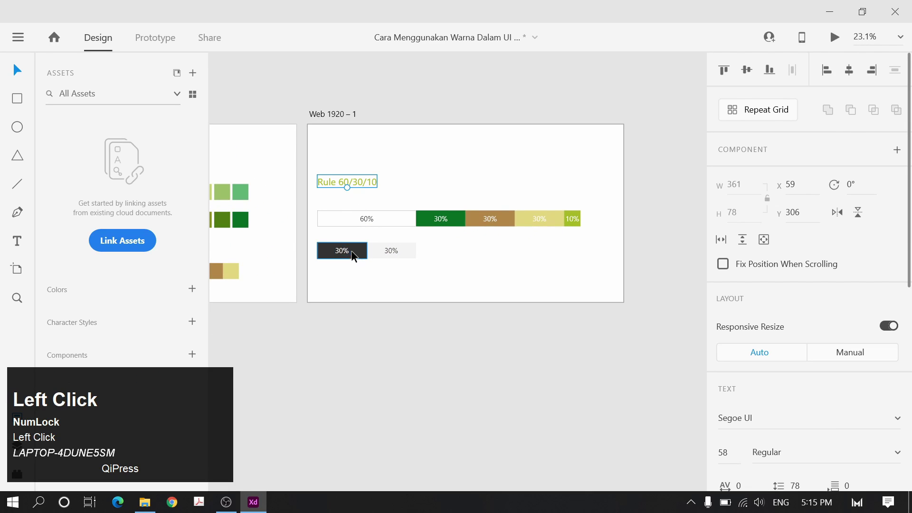
scroll(334, 221, up, 2)
scroll(524, 166, down, 2)
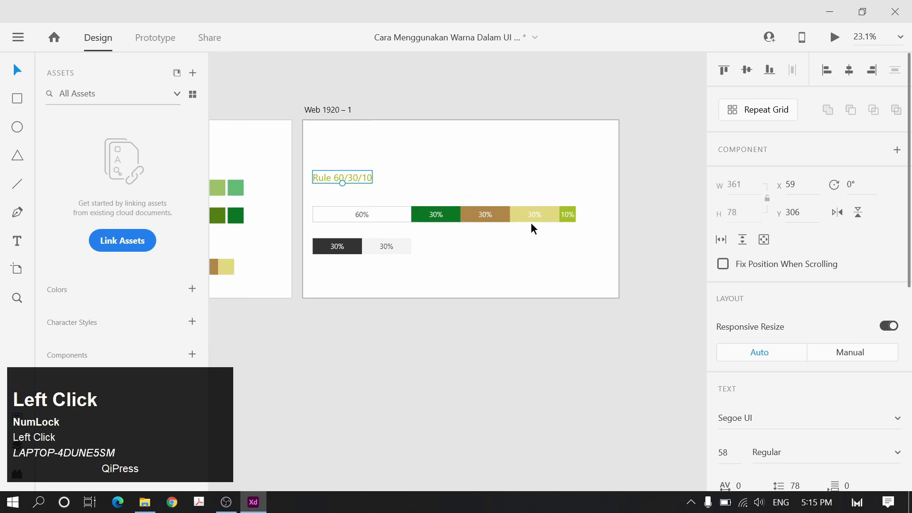
click(455, 165)
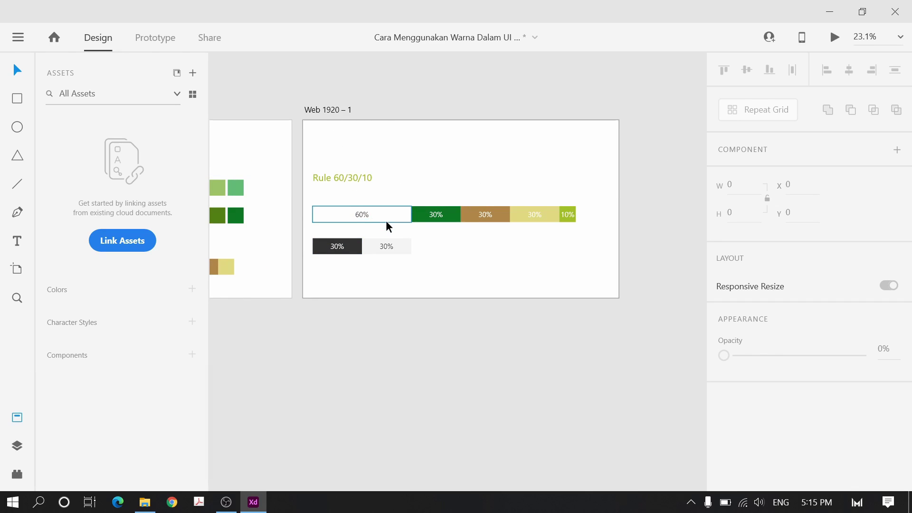
Select the Web 1920 – 1 artboard and pan the canvas to reframe the view
click(346, 110)
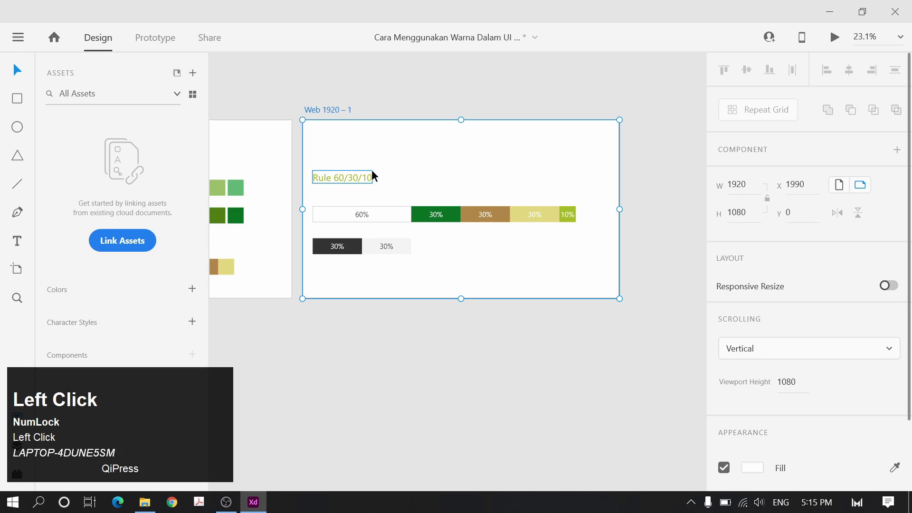
click(386, 185)
scroll(141, 270, down, 1)
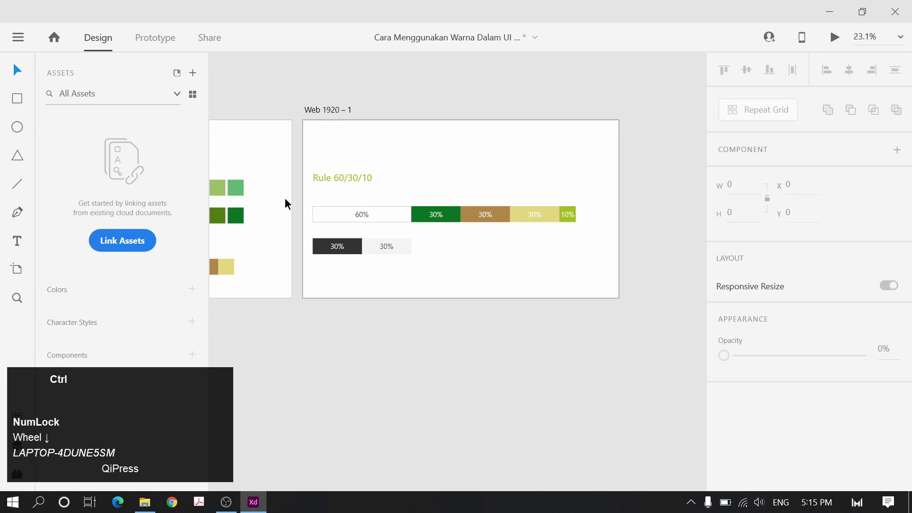
scroll(285, 198, up, 3)
key(space)
drag(562, 124, 442, 184)
scroll(497, 190, down, 1)
key(space)
drag(541, 179, 487, 185)
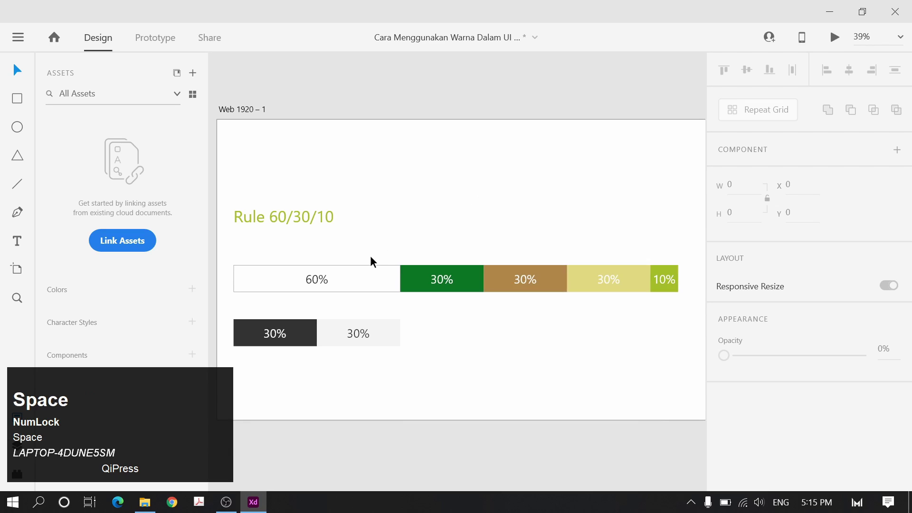
click(367, 261)
click(369, 266)
scroll(760, 370, down, 5)
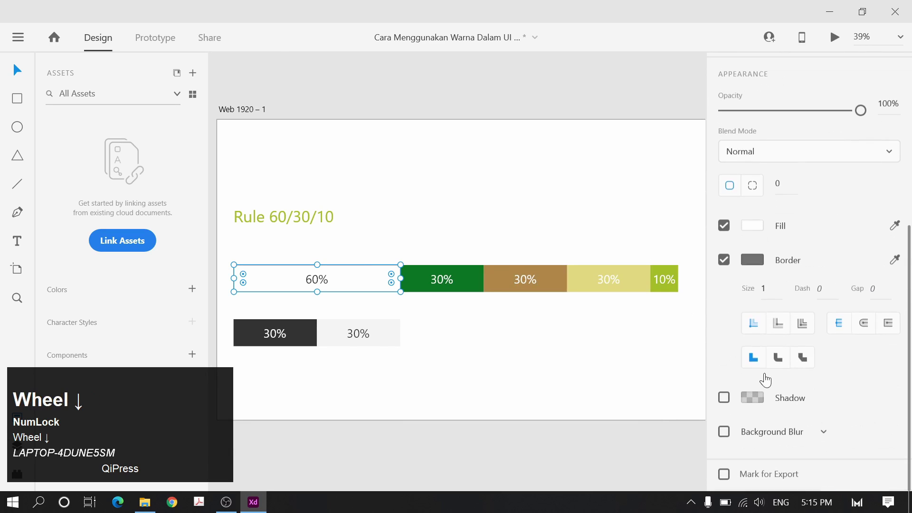
click(723, 260)
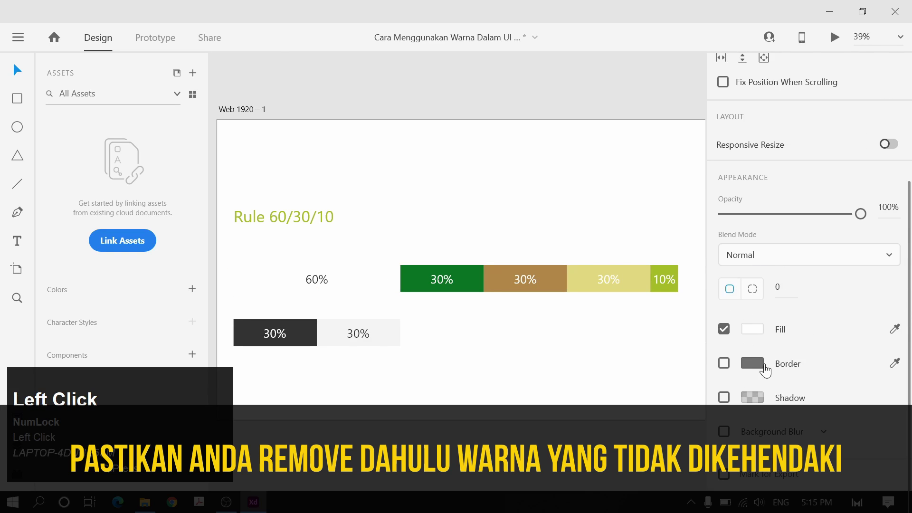
click(437, 319)
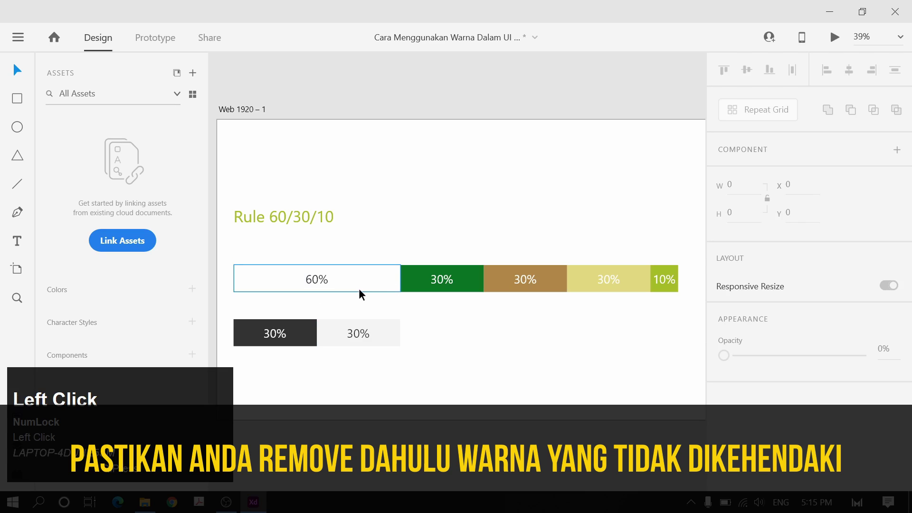
click(351, 338)
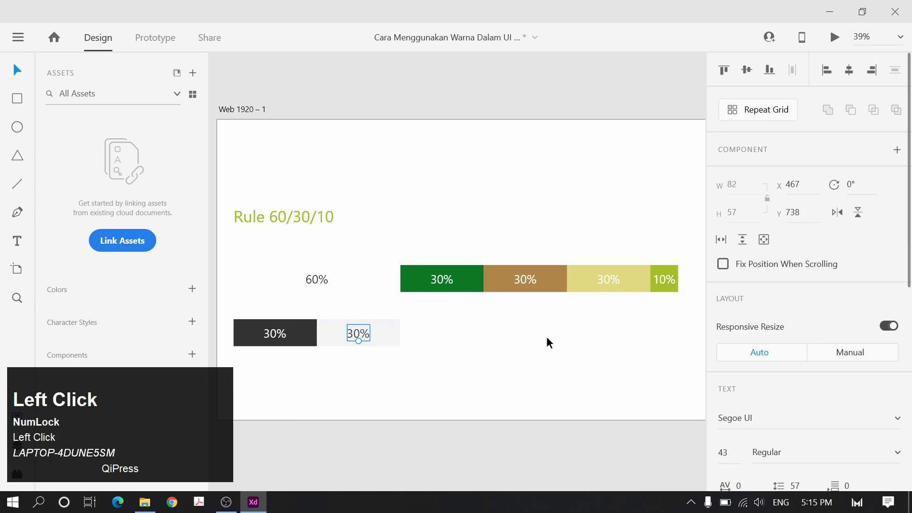
scroll(820, 345, down, 4)
scroll(796, 350, down, 4)
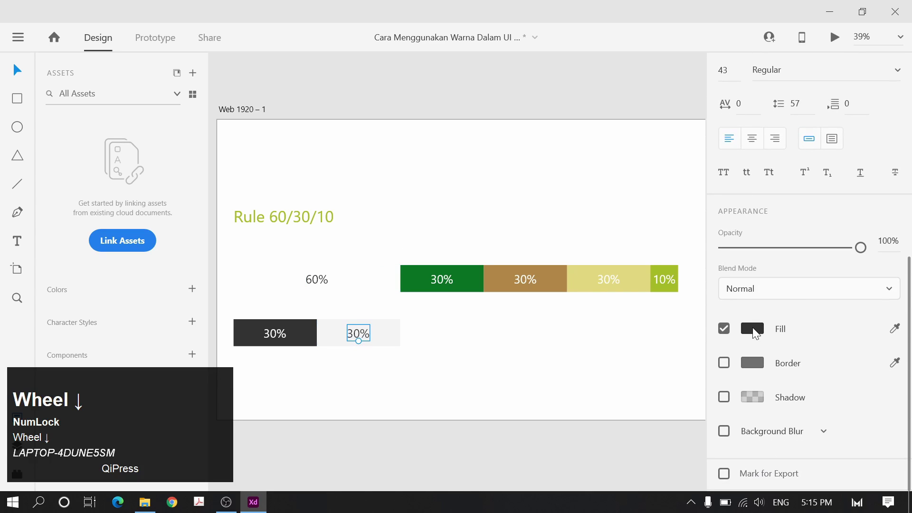
click(754, 331)
click(818, 338)
click(312, 330)
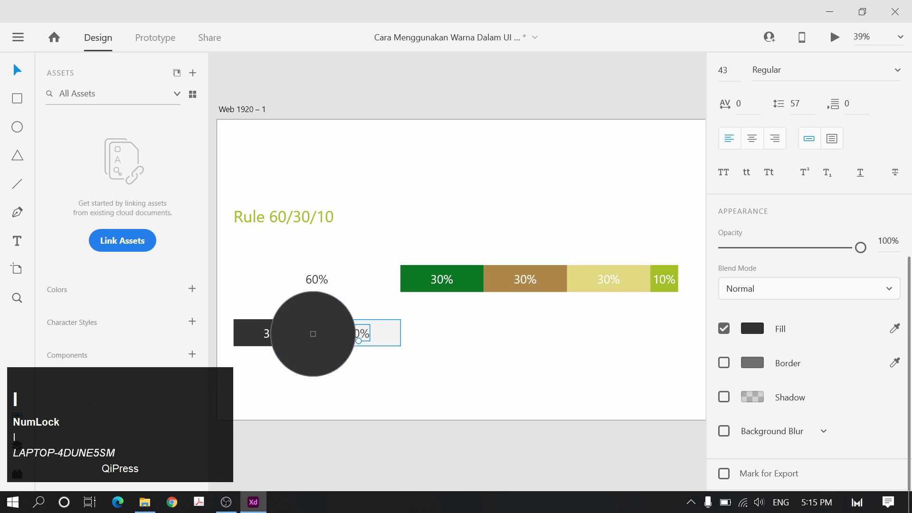
click(321, 287)
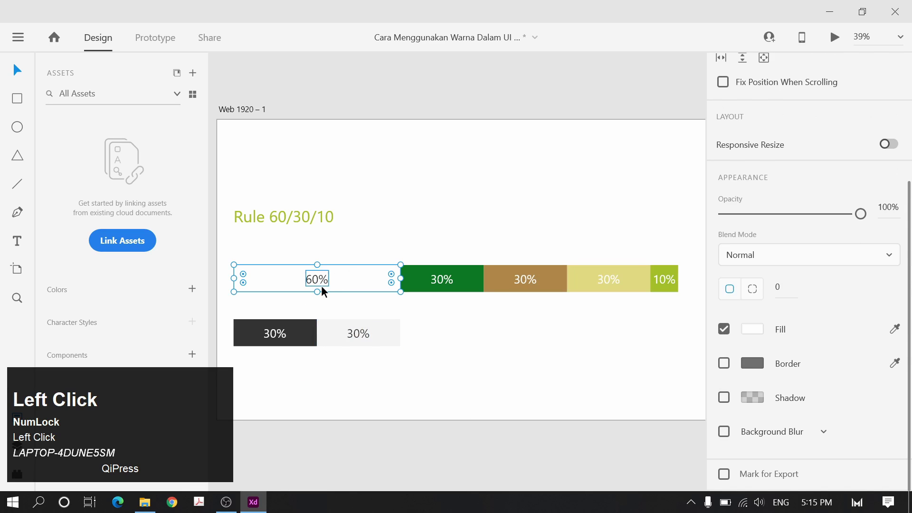
click(322, 285)
click(300, 328)
click(463, 332)
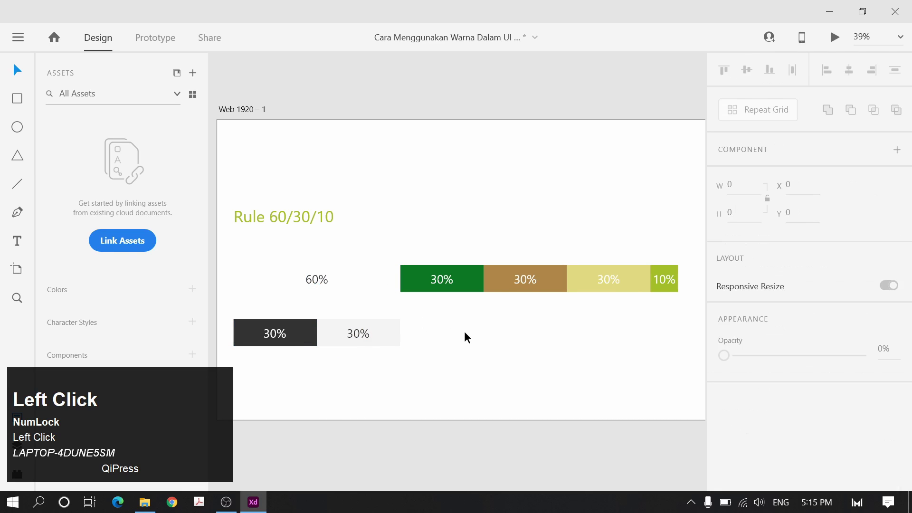
Add the artboard's seven colours, #AF8648 to #FFFFFF, to the Assets colour list
ctrl+scroll(342, 228, down, 2)
click(308, 145)
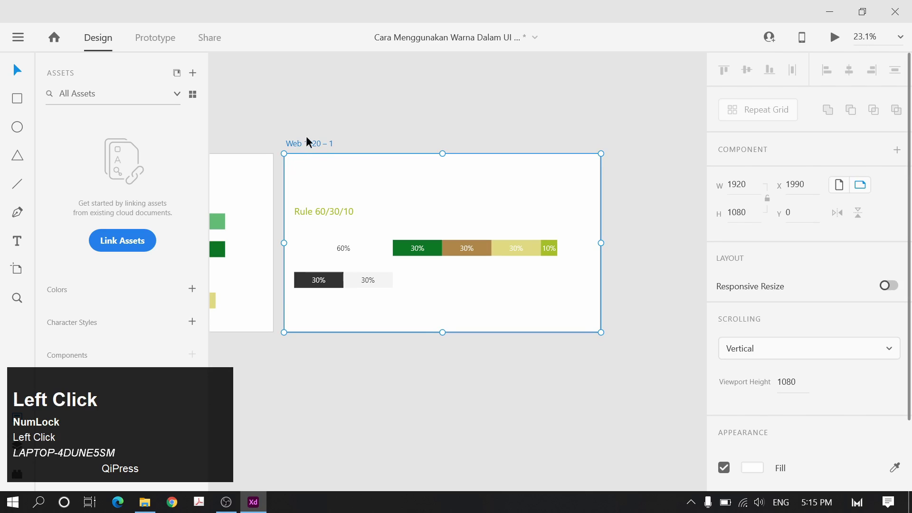
click(192, 290)
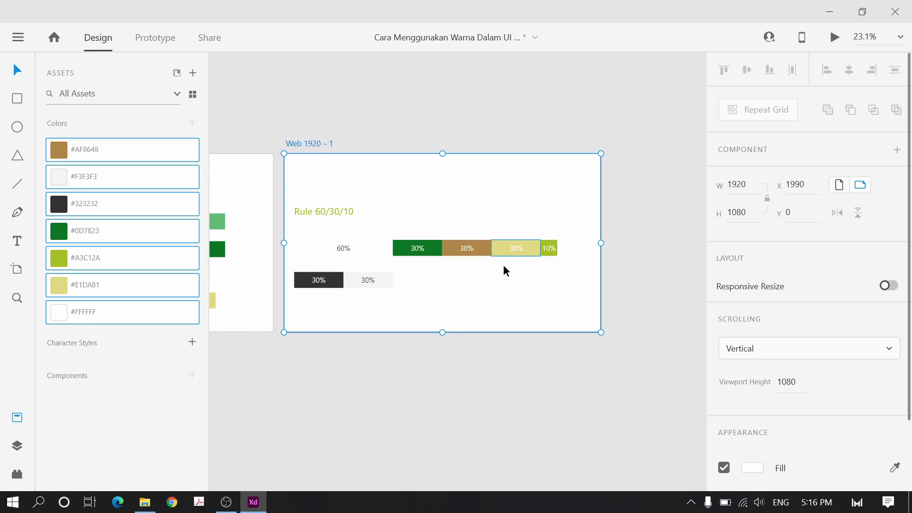
click(430, 195)
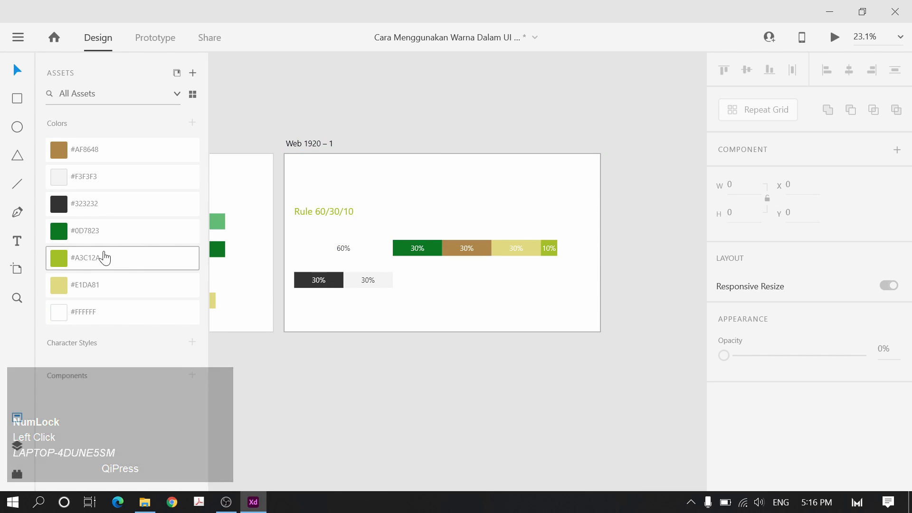
Begin renaming the #A3C12A swatch in Assets
click(100, 264)
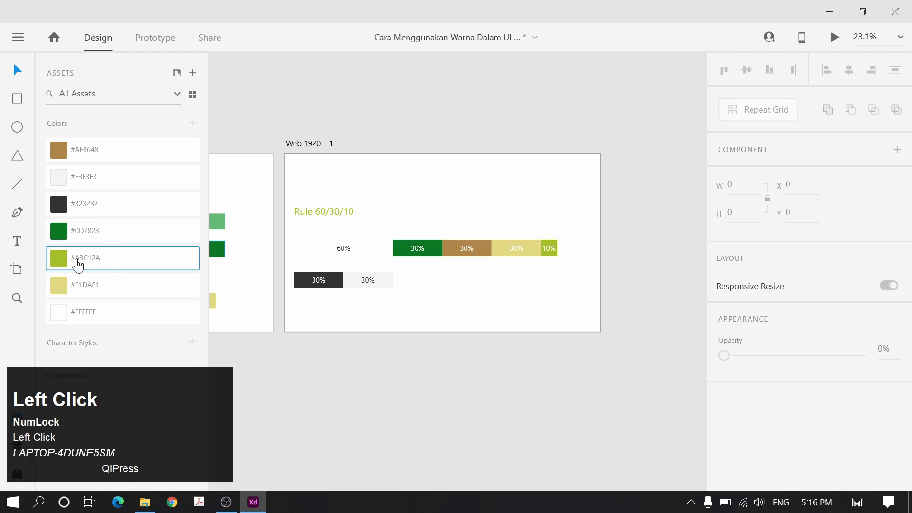
double_click(77, 264)
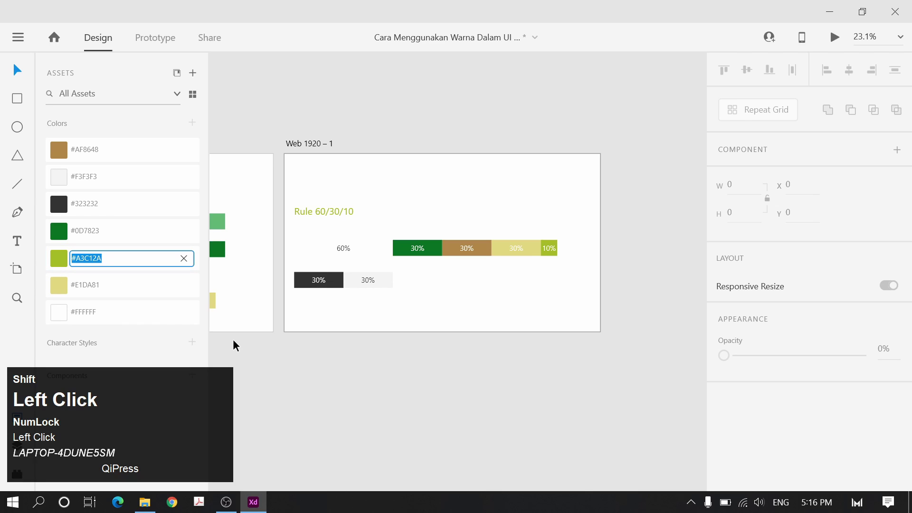
text(M)
key(shift+BackSpace)
Name the #A3C12A swatch 'Main Color (10%)'
text(M)
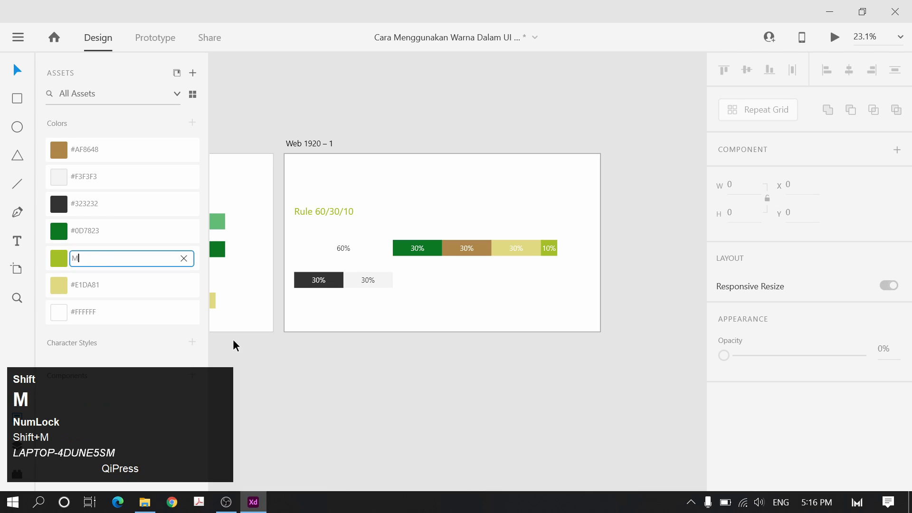
key(shift+BackSpace)
text(Main C)
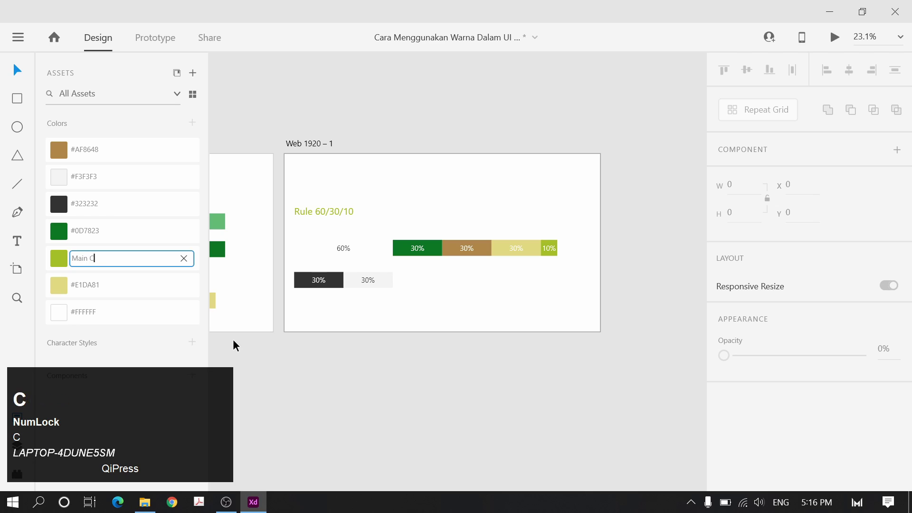
text(olor (10)
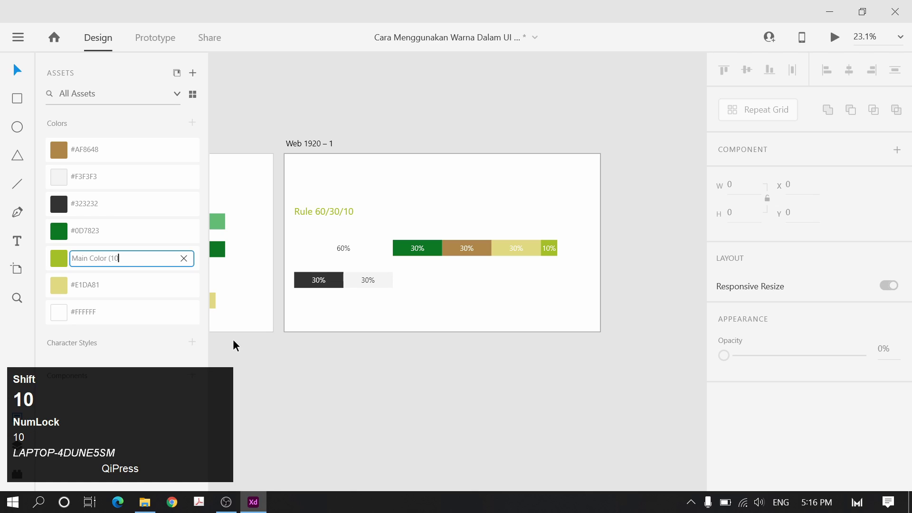
text(%))
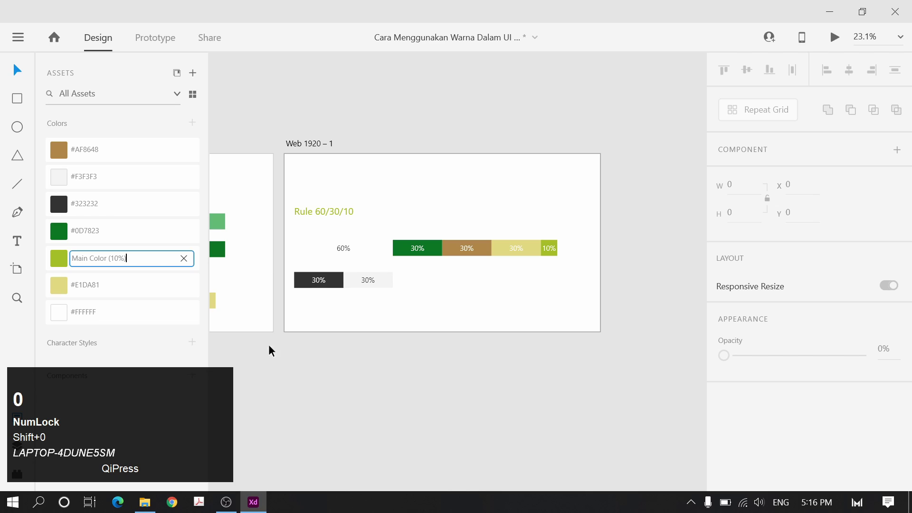
click(270, 351)
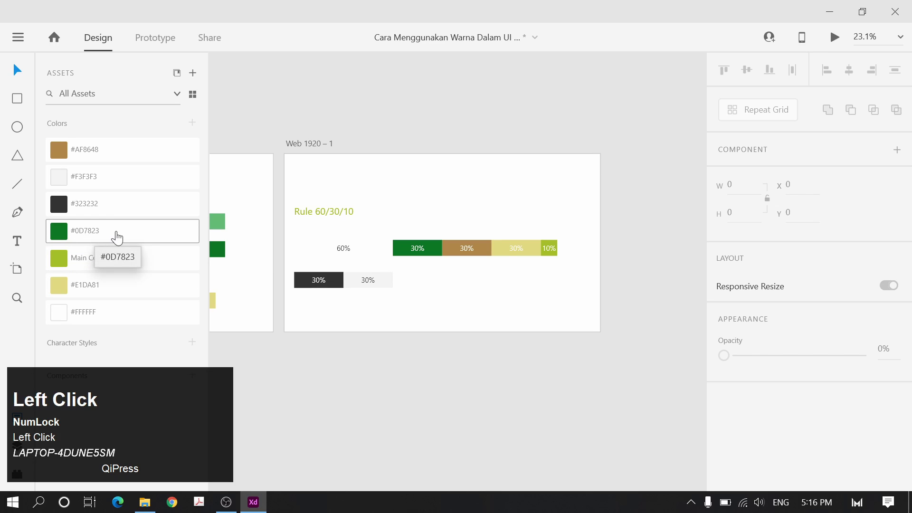
Rename the #0D7823 green swatch '30% Hijau Pekat'
click(118, 237)
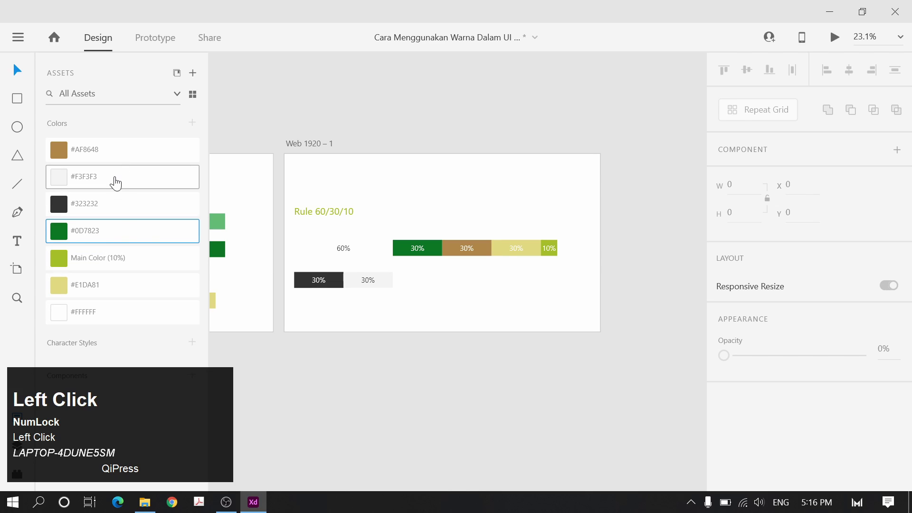
double_click(112, 234)
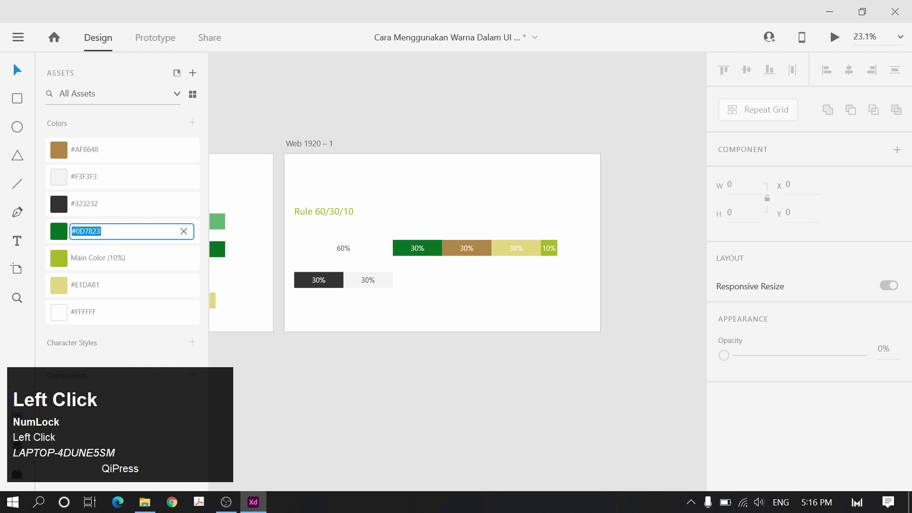
key(shift+BackSpace)
text(30)
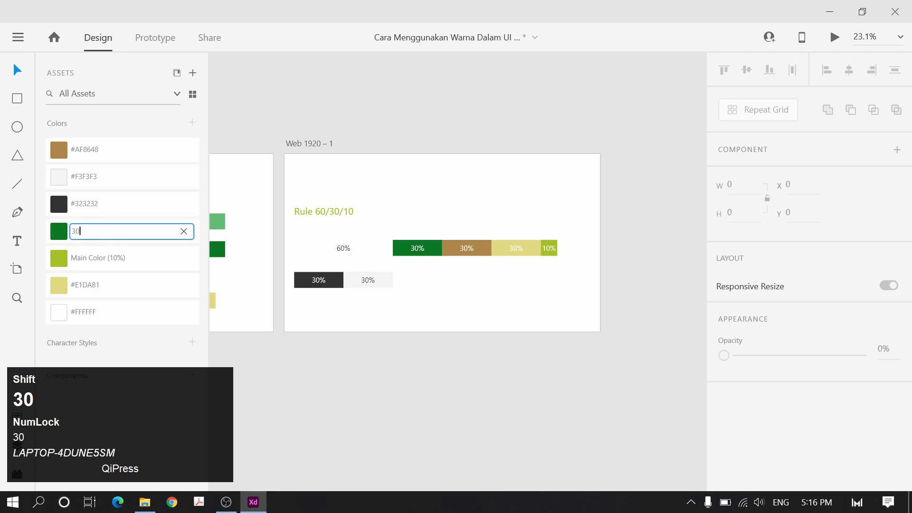
click(118, 213)
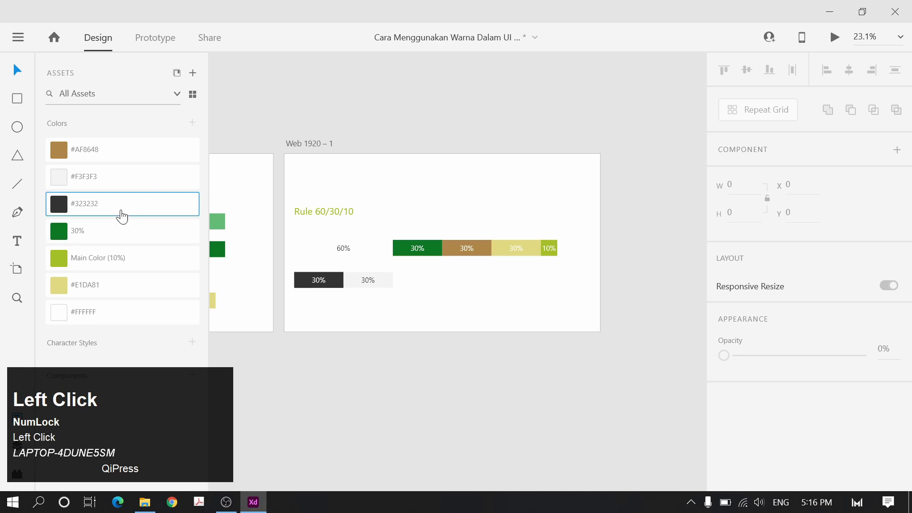
double_click(110, 233)
text(Hi)
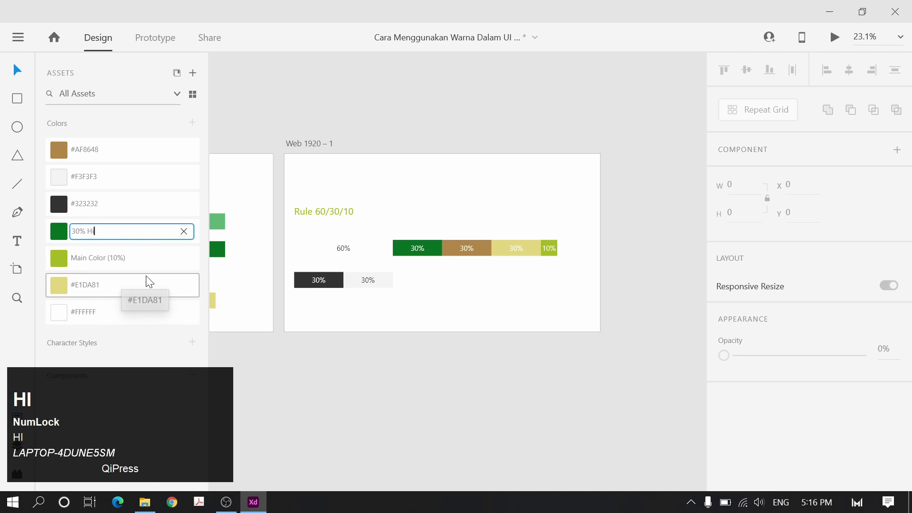
text(jau Pekat)
key(Return)
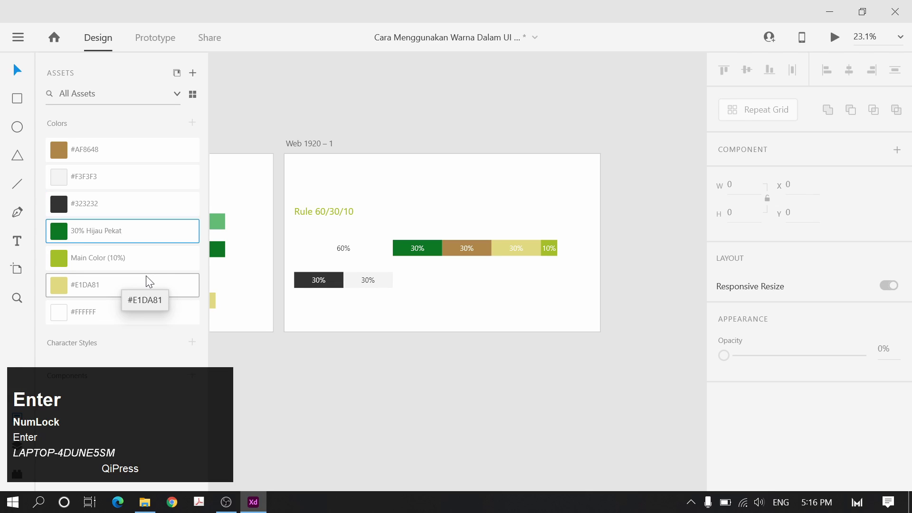
click(108, 212)
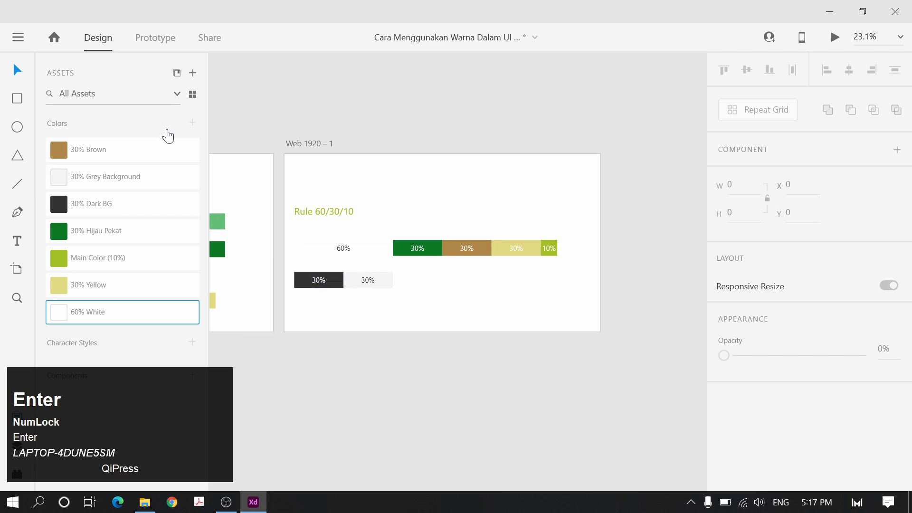
Pan the canvas around the colour artboards and reselect Web 1920 – 1
click(444, 106)
ctrl+scroll(498, 122, down, 1)
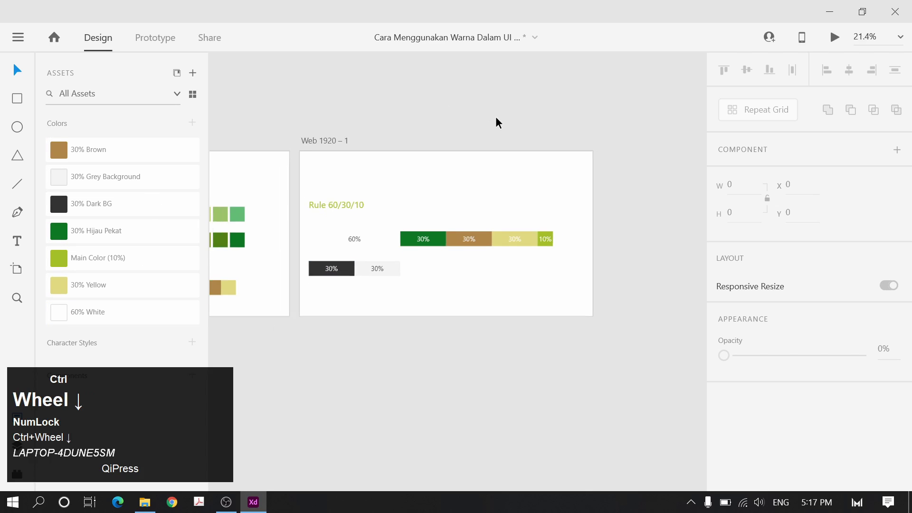
ctrl+scroll(497, 123, down, 1)
key(space)
drag(532, 120, 513, 91)
key(space)
drag(428, 104, 517, 100)
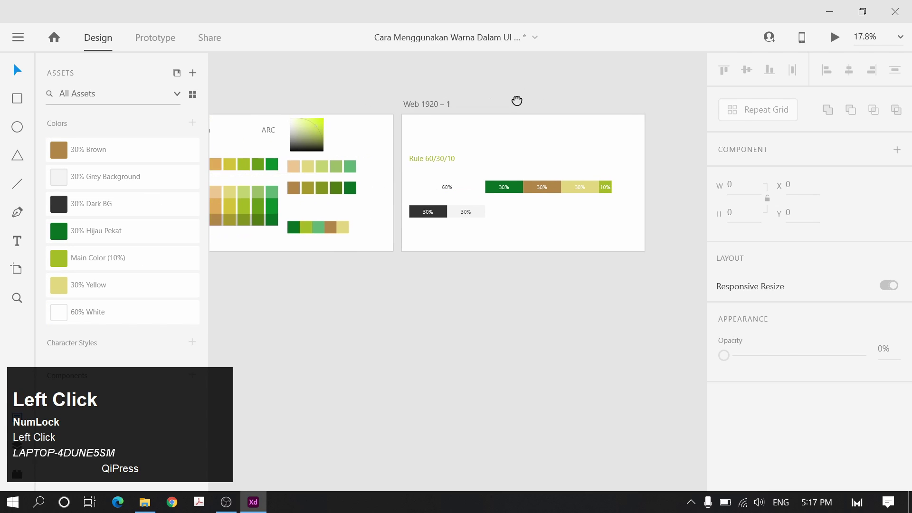
click(430, 105)
click(586, 95)
key(space)
drag(609, 89, 560, 103)
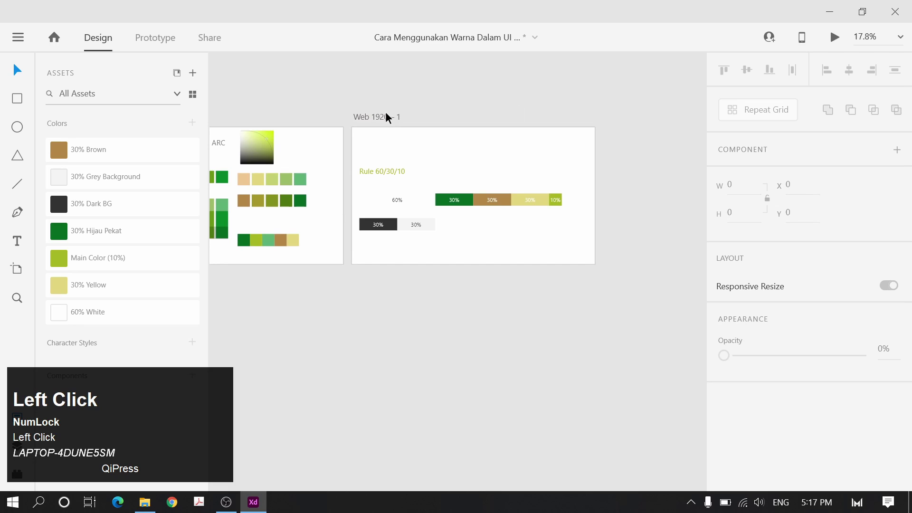
click(388, 117)
Add a blank 1920 × 1080 Web 1920 – 2 artboard beside the first one
key(a)
scroll(803, 397, down, 3)
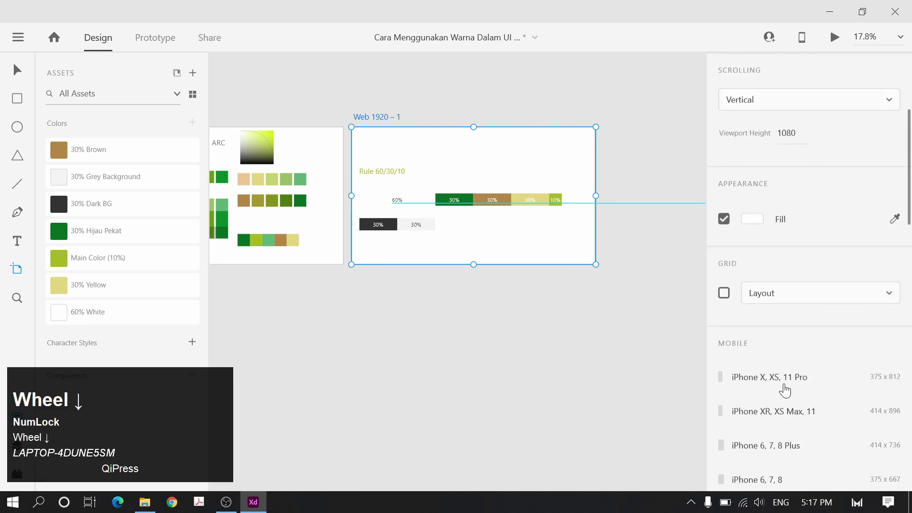
scroll(785, 391, down, 14)
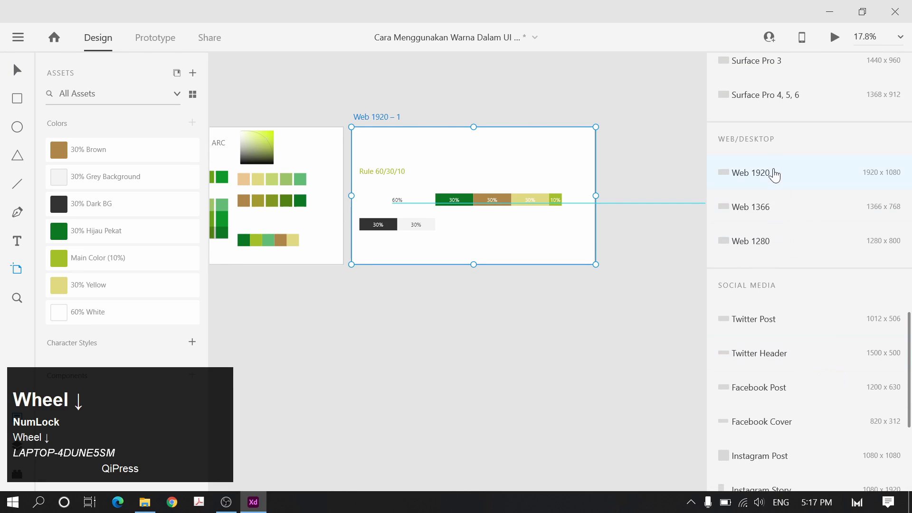
click(774, 173)
key(v)
ctrl+click(509, 233)
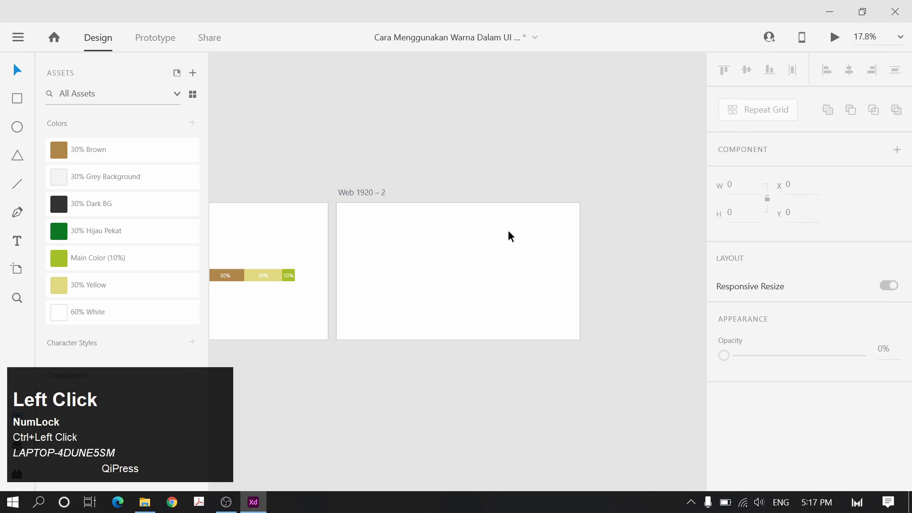
ctrl+scroll(471, 270, up, 3)
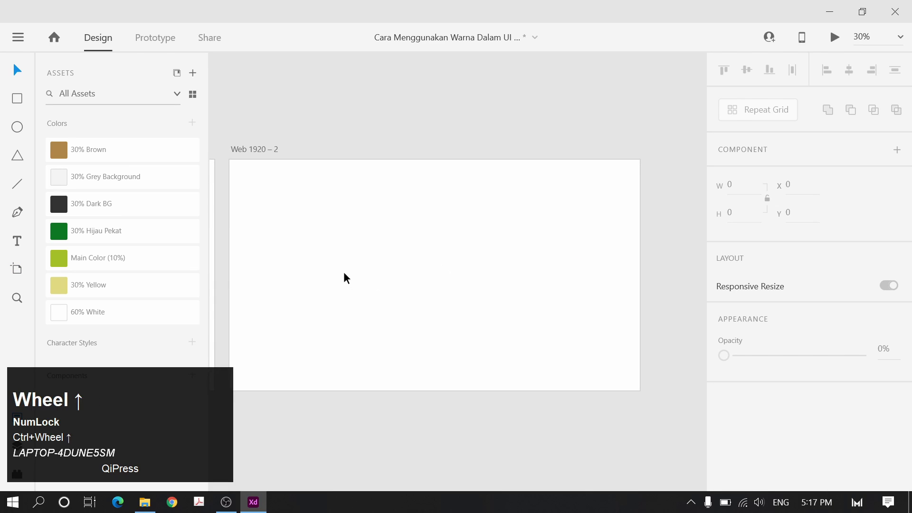
click(254, 149)
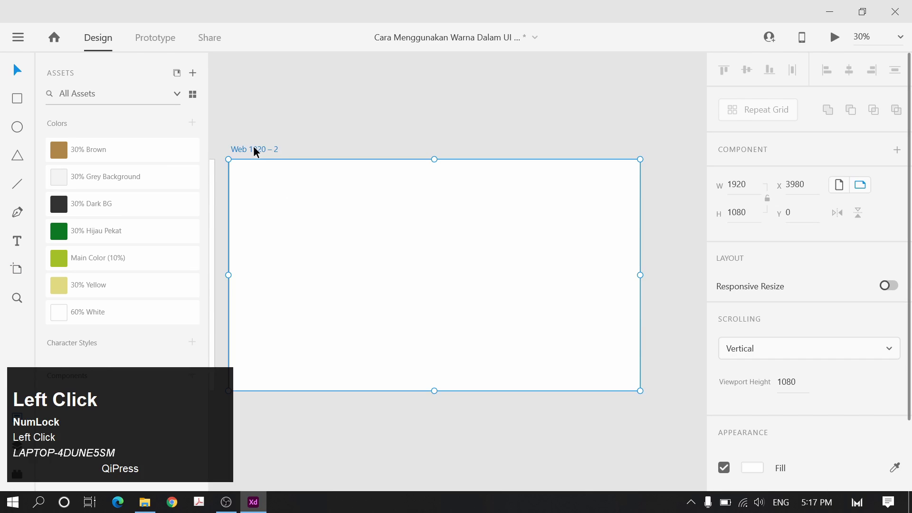
key(t)
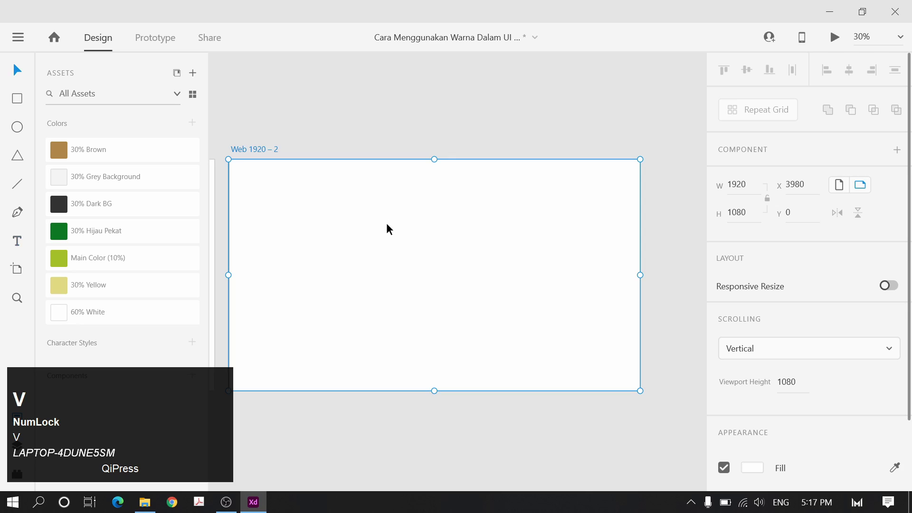
click(387, 231)
Draw a triangle and Alt-drag copies into three mountain triangles of different sizes
click(17, 155)
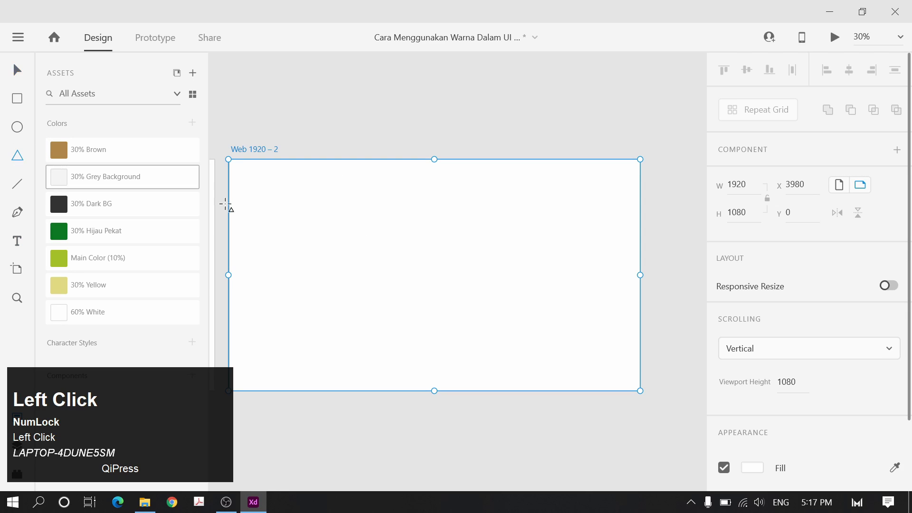
mouse_move(361, 225)
mouse_down()
mouse_move(401, 266)
mouse_move(389, 248)
mouse_move(444, 238)
mouse_move(399, 238)
mouse_up()
key(v)
scroll(403, 236, up, 3)
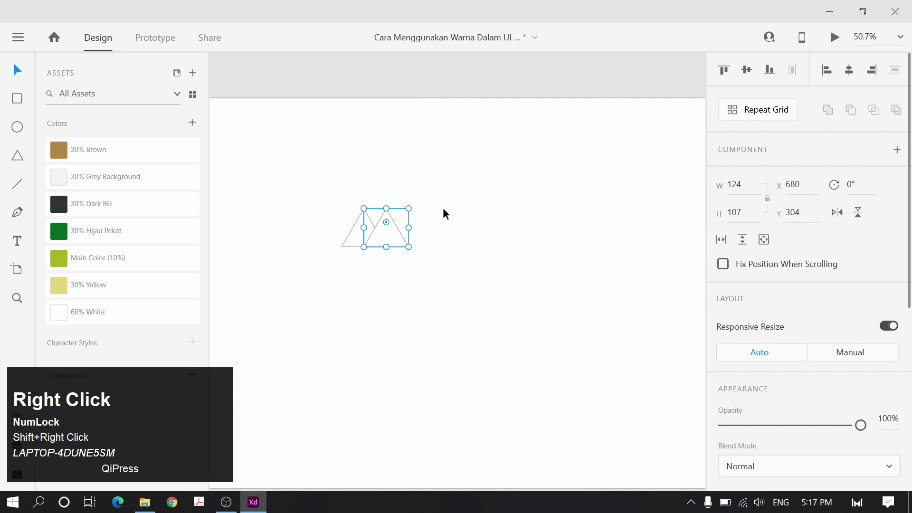
click(402, 229)
click(402, 240)
drag(407, 208, 397, 219)
click(351, 236)
drag(351, 237, 334, 241)
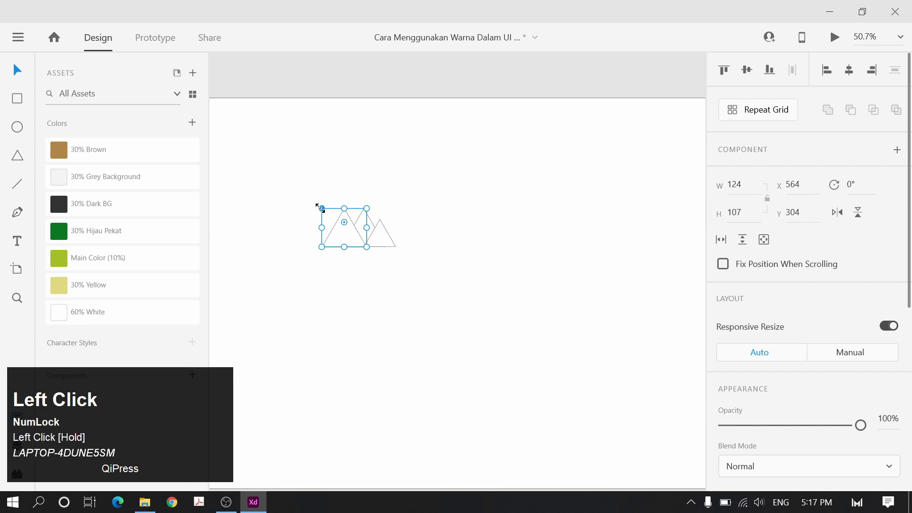
drag(321, 208, 311, 199)
Fill the large left triangle with the 30% Hijau Pekat swatch
click(427, 180)
drag(429, 178, 295, 237)
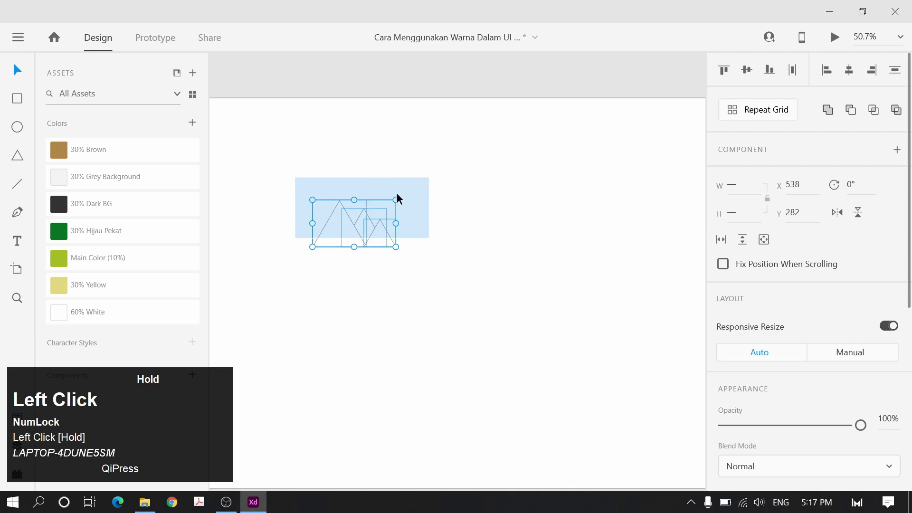
drag(397, 200, 397, 199)
click(357, 228)
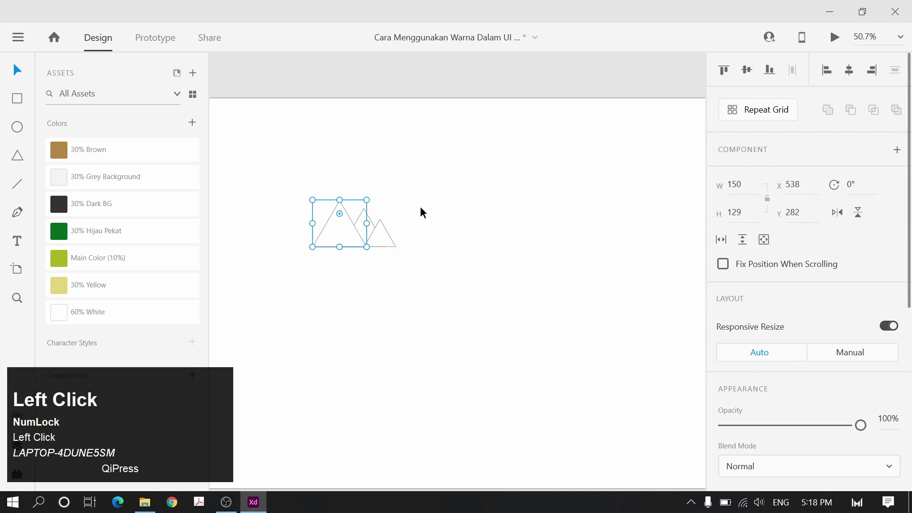
click(185, 264)
click(394, 232)
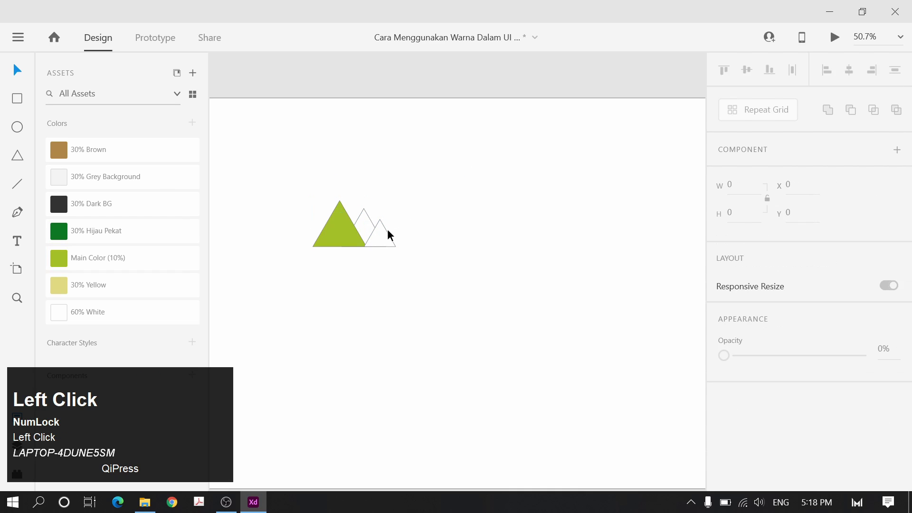
click(382, 235)
click(345, 198)
click(341, 222)
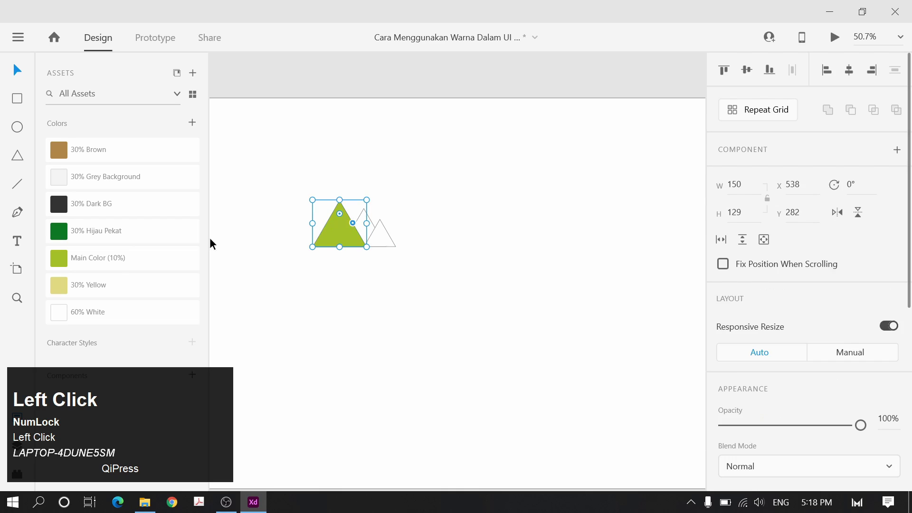
click(91, 224)
Fill the small right triangle with 30% Brown and the middle one with 30% Yellow
click(433, 207)
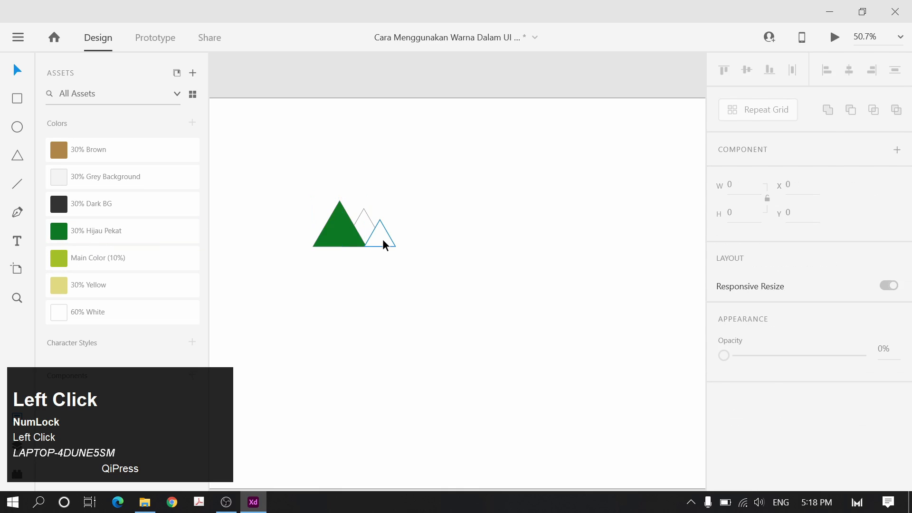
click(380, 238)
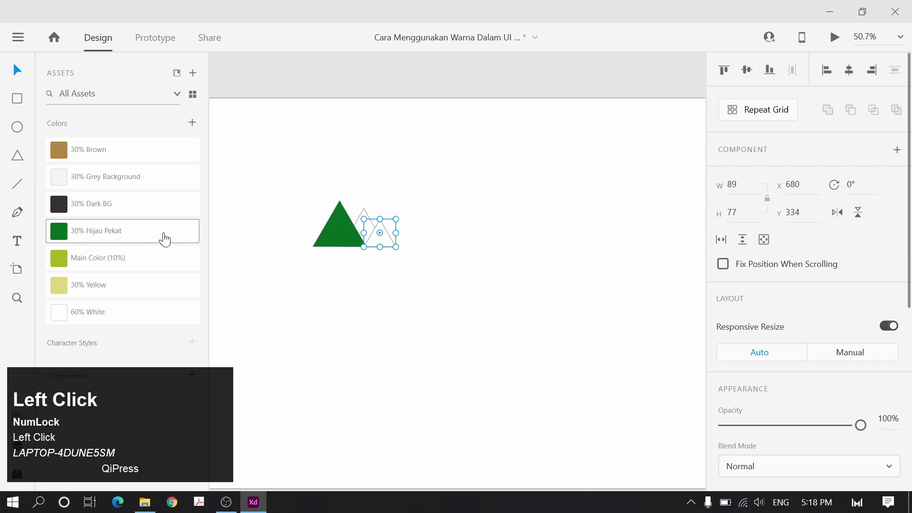
click(121, 163)
click(367, 212)
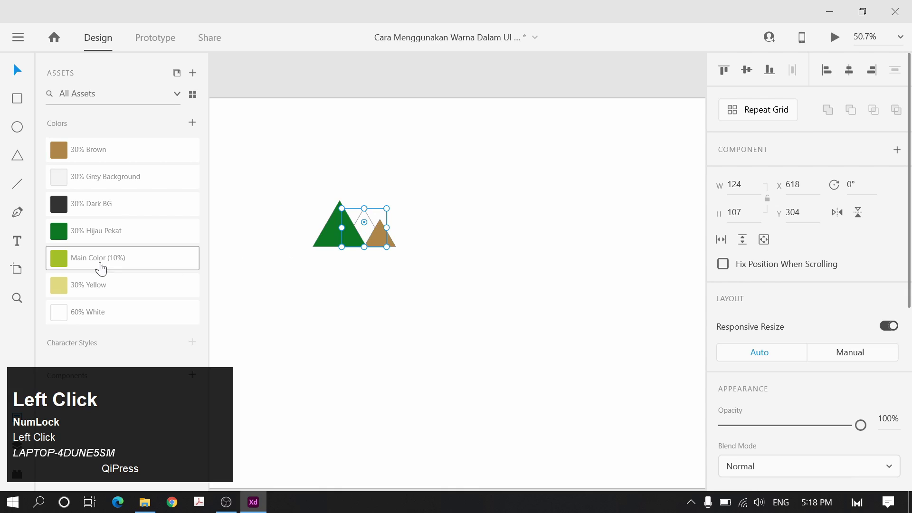
click(92, 287)
Remove the borders from all three triangles
click(459, 193)
click(349, 240)
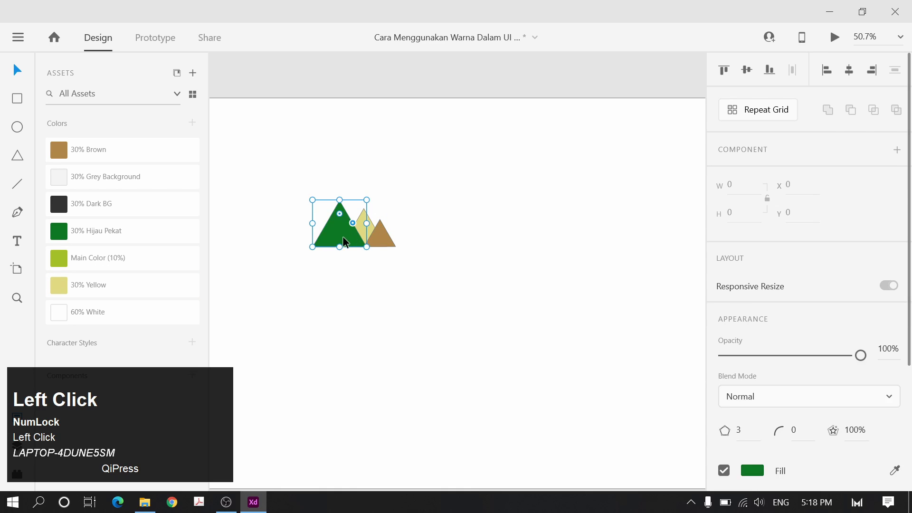
ctrl+scroll(363, 250, up, 4)
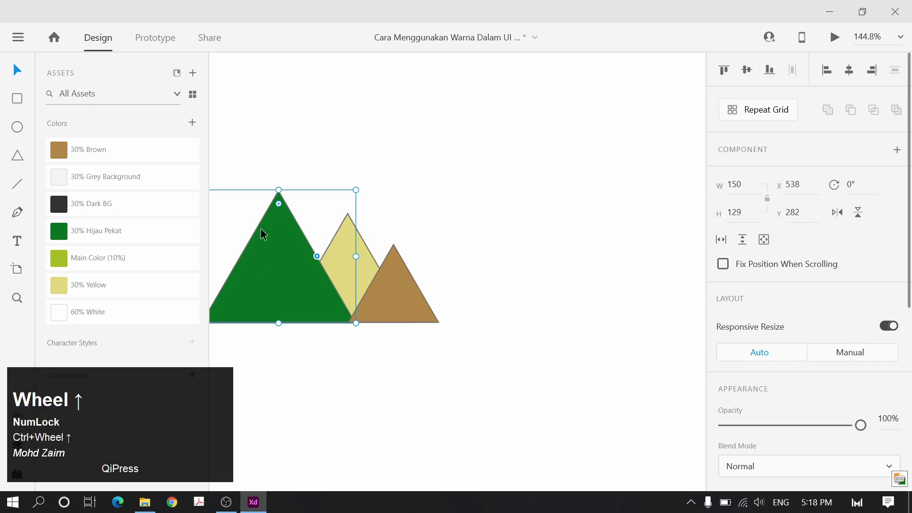
shift+click(246, 260)
shift+click(245, 260)
shift+click(372, 267)
shift+click(409, 286)
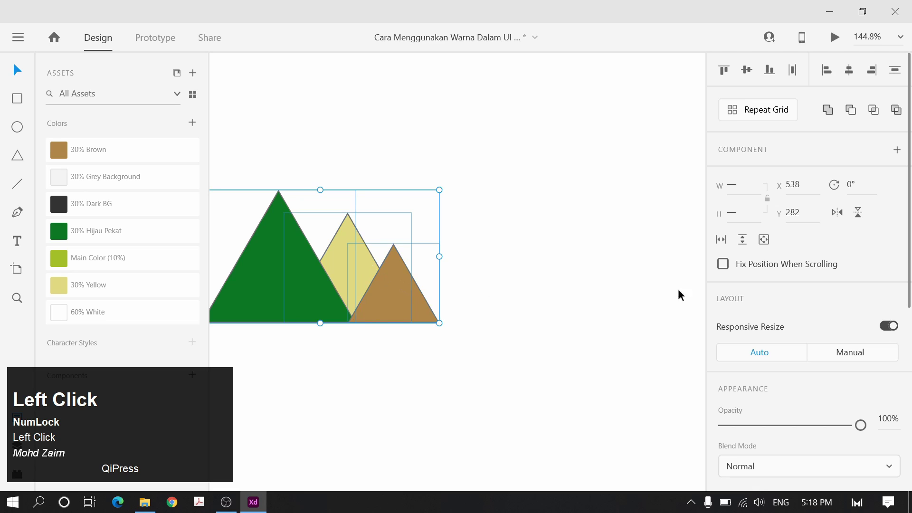
scroll(804, 336, down, 5)
click(724, 262)
Group the three triangles with Ctrl+G and shrink the group to 90 × 50
scroll(291, 193, up, 3)
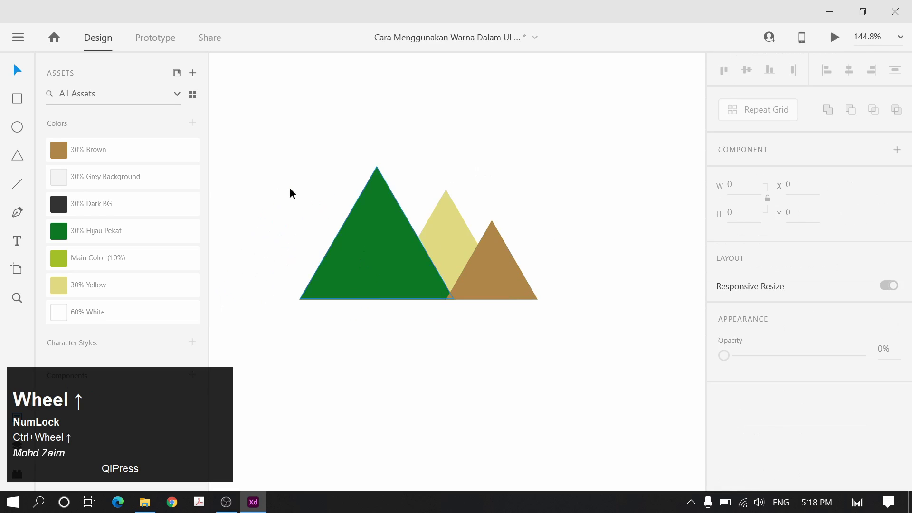
drag(264, 163, 578, 343)
key(ctrl+z)
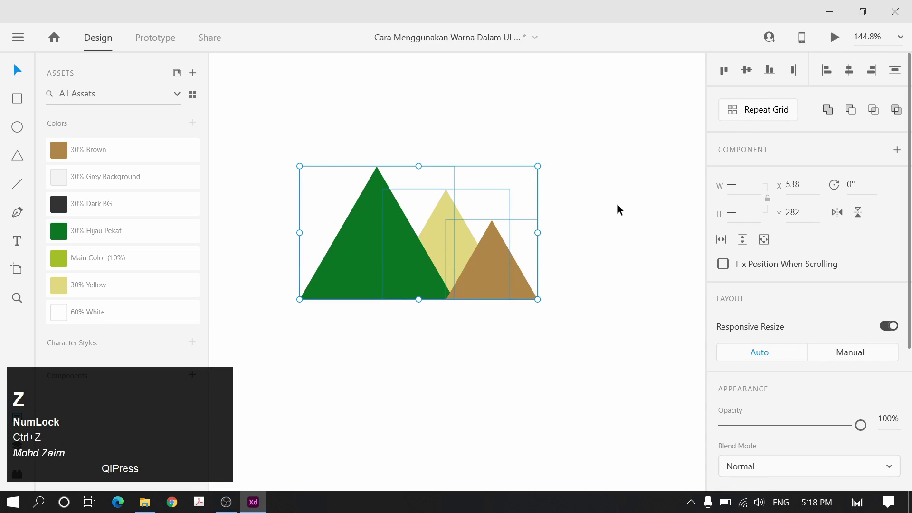
key(ctrl+g)
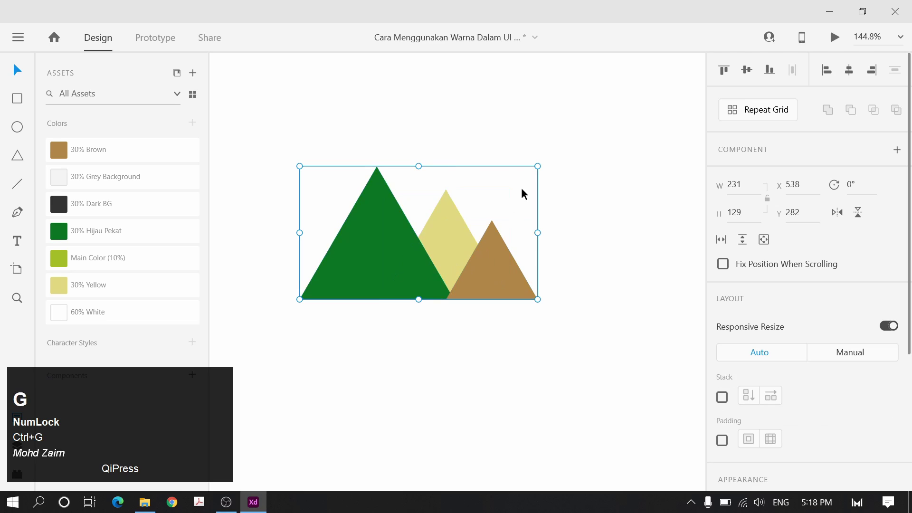
scroll(523, 195, down, 5)
drag(528, 202, 366, 139)
key(ctrl+z)
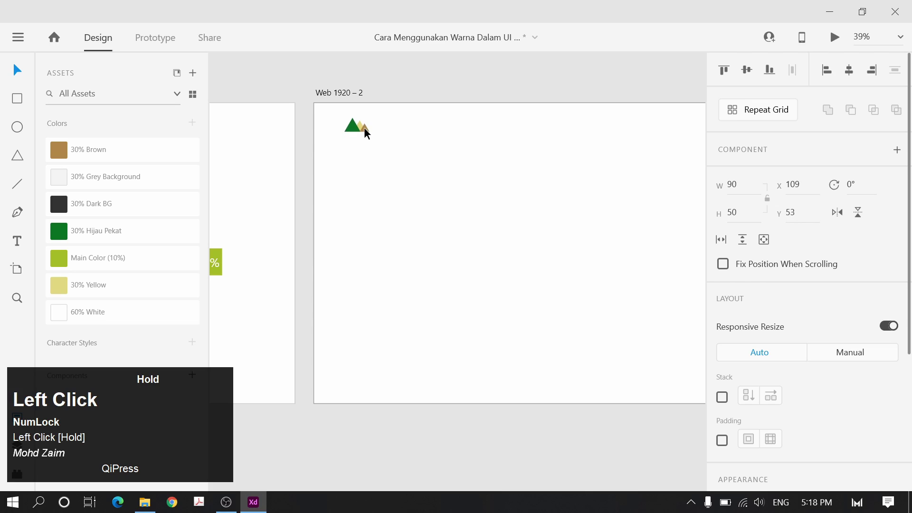
Add a text box beside the mountains reading 'BUKIT' in capitals
click(436, 145)
scroll(384, 199, up, 5)
key(t)
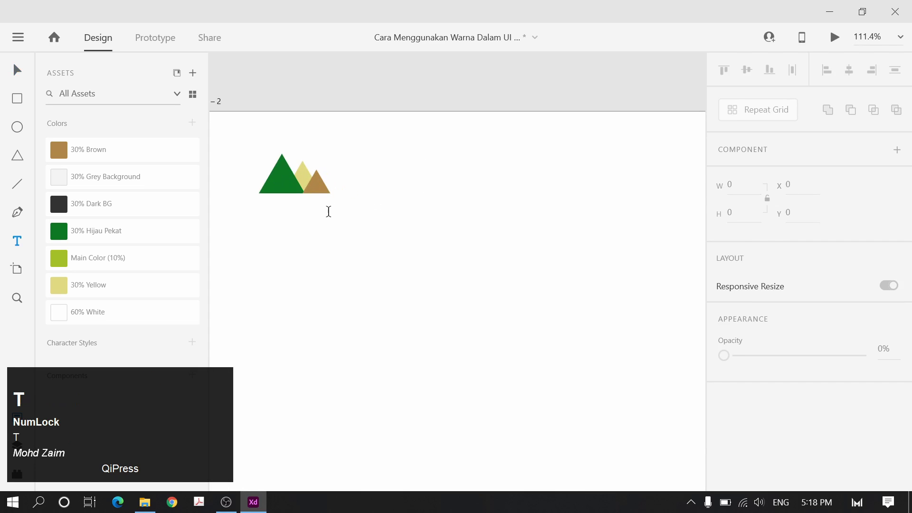
click(328, 212)
text(summ)
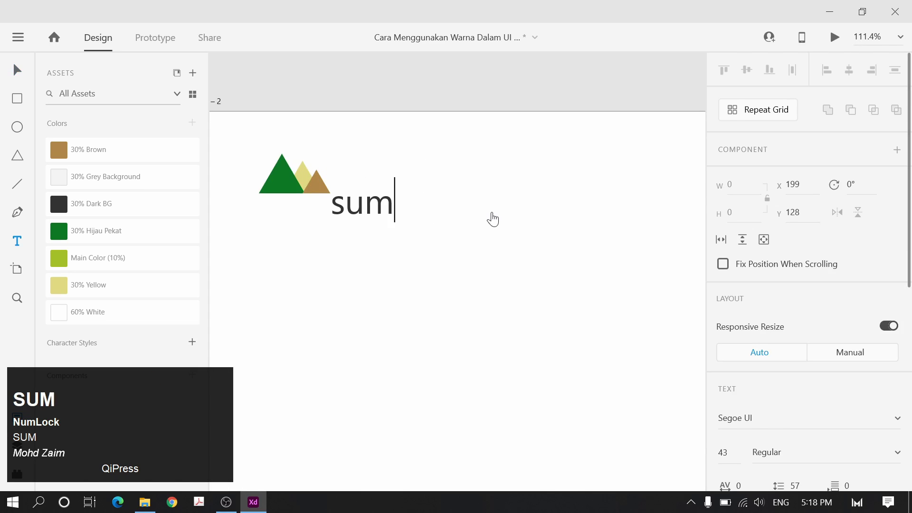
key(BackSpace)
key(BackSpace)
key(BackSpace)
key(BackSpace)
key(Caps_Lock)
text(SUU)
key(BackSpace)
key(BackSpace)
key(BackSpace)
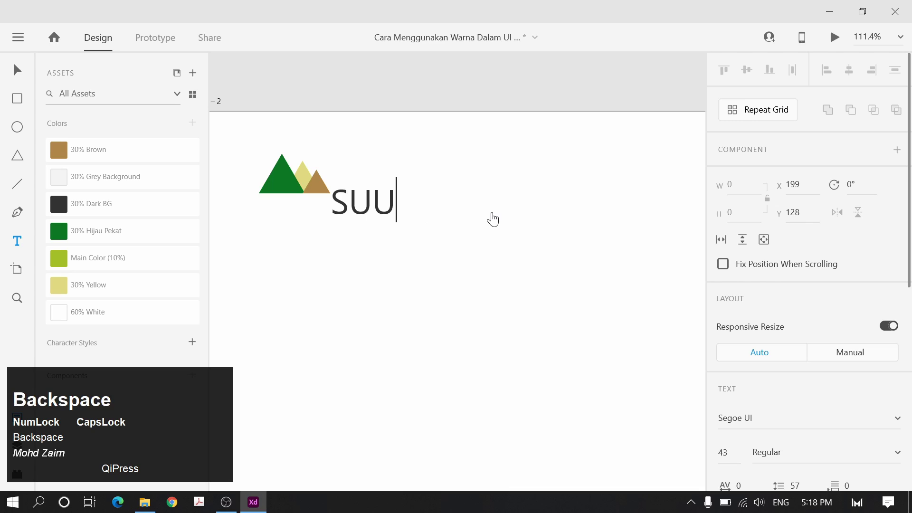
text(BUKIT)
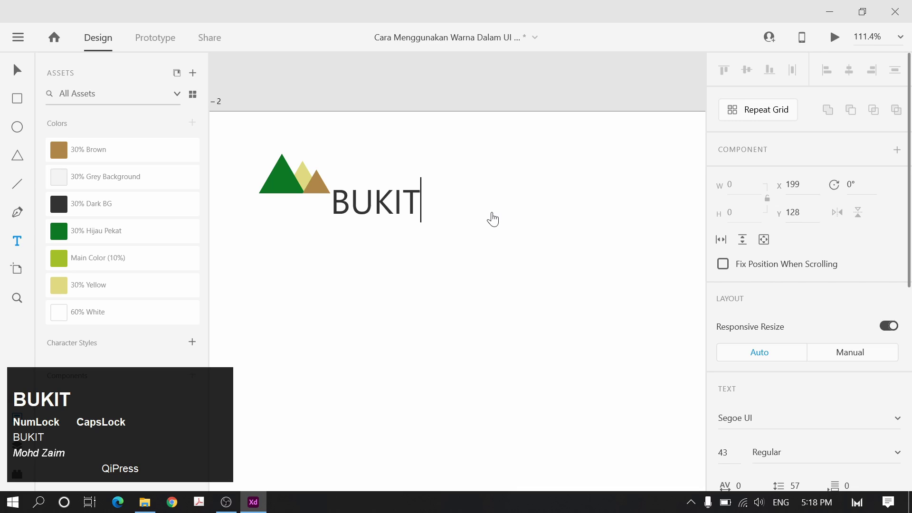
key(Escape)
Set the BUKIT text to Poppins and move it beneath the mountain logo
click(760, 418)
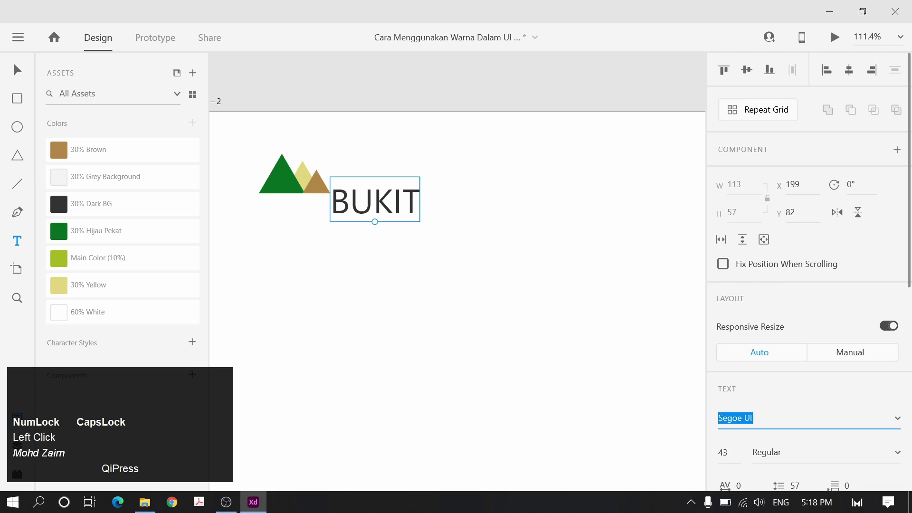
text(P)
key(BackSpace)
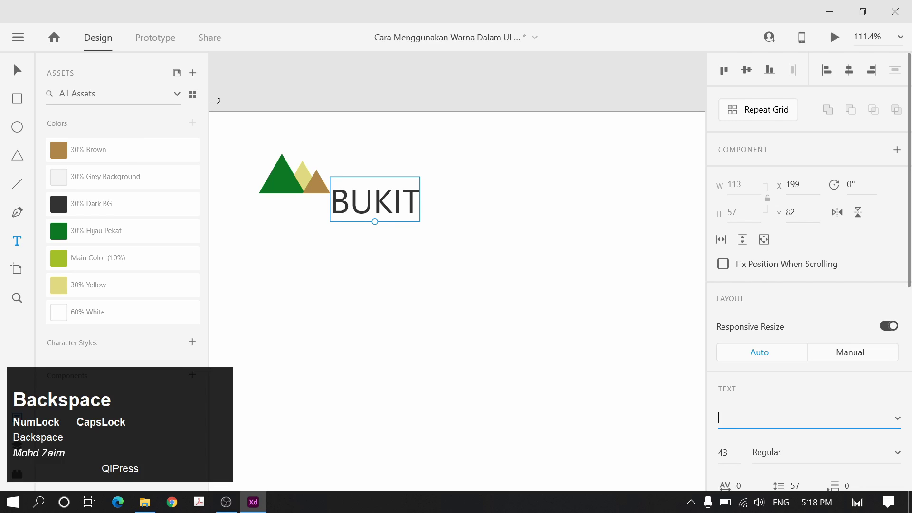
text(Poppins)
key(Return)
key(Escape)
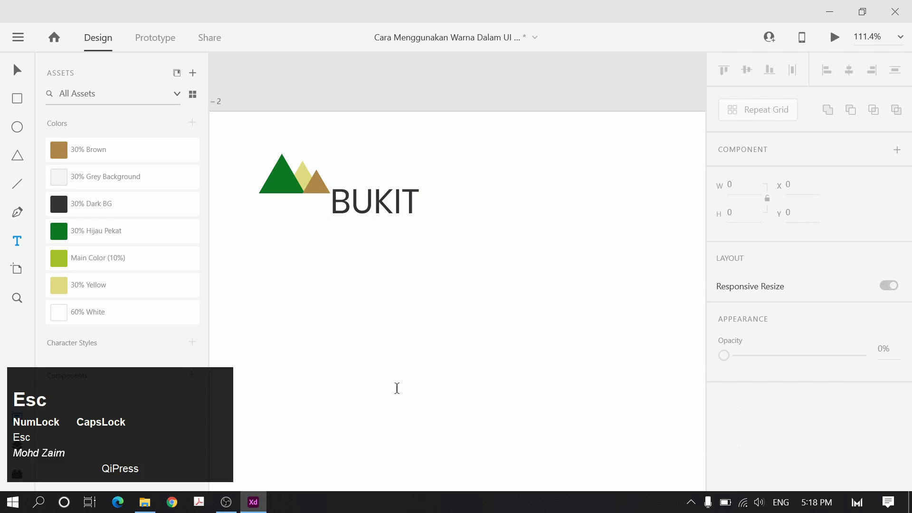
key(v)
drag(341, 211, 296, 225)
Set BUKIT's letter spacing to 100, then 200
scroll(839, 335, down, 4)
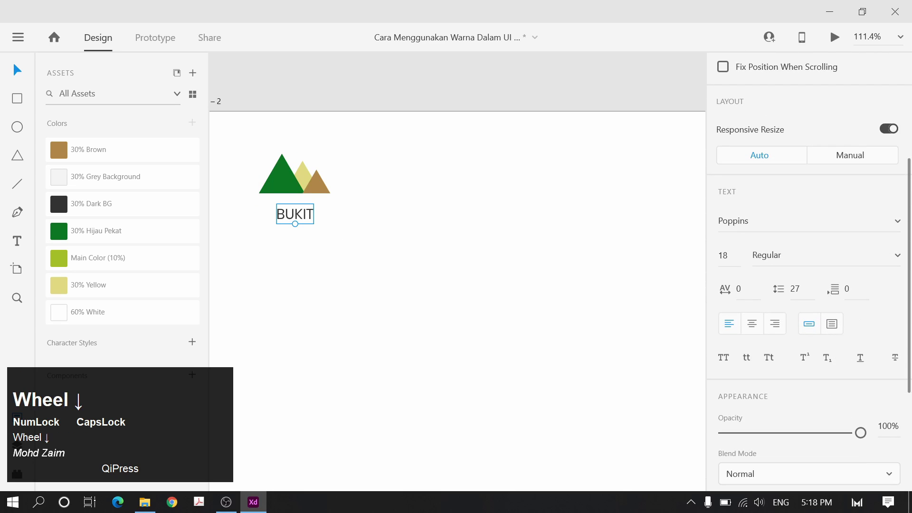
click(718, 289)
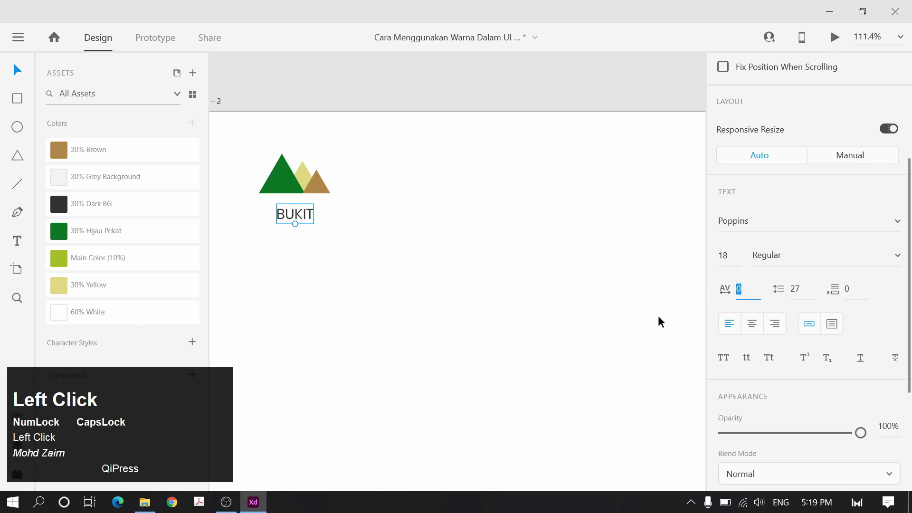
text(100)
key(Return)
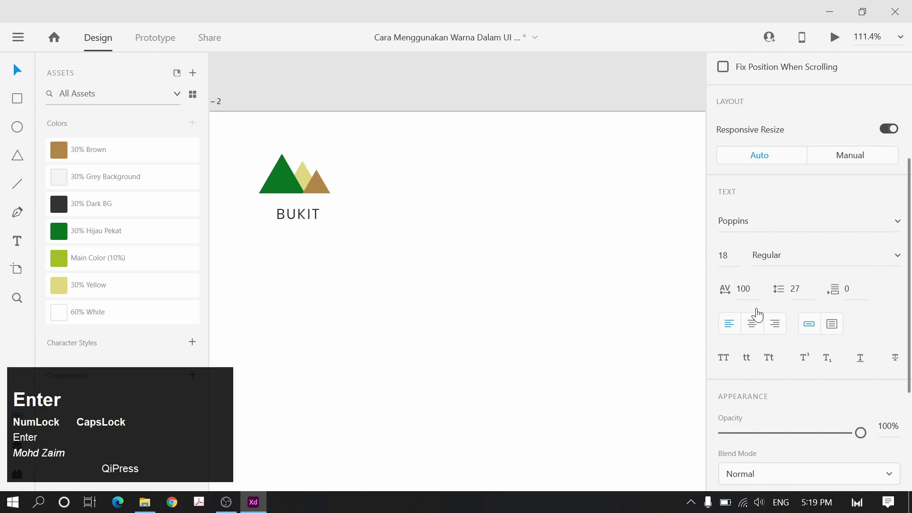
click(743, 288)
text(200)
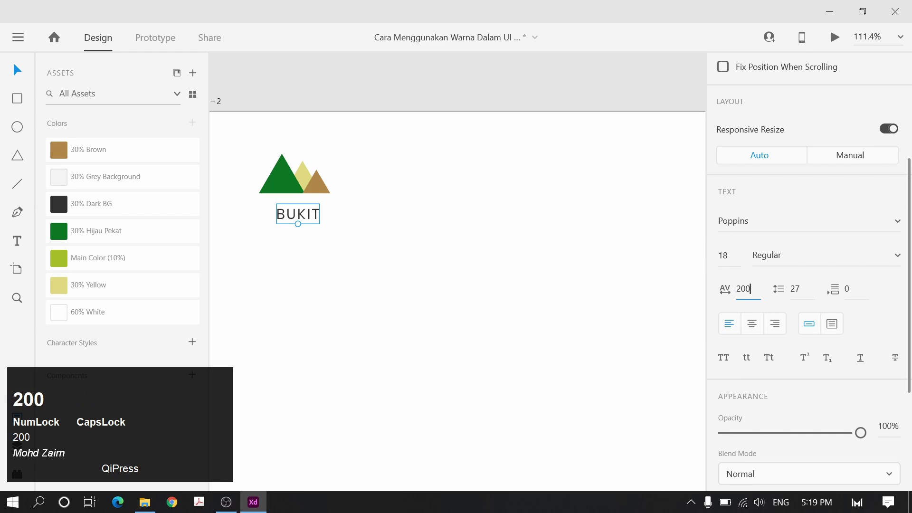
key(Return)
Group the mountains and the BUKIT text into one logo
scroll(285, 177, down, 5)
drag(269, 193, 321, 170)
drag(358, 180, 262, 206)
key(ctrl+g)
click(242, 221)
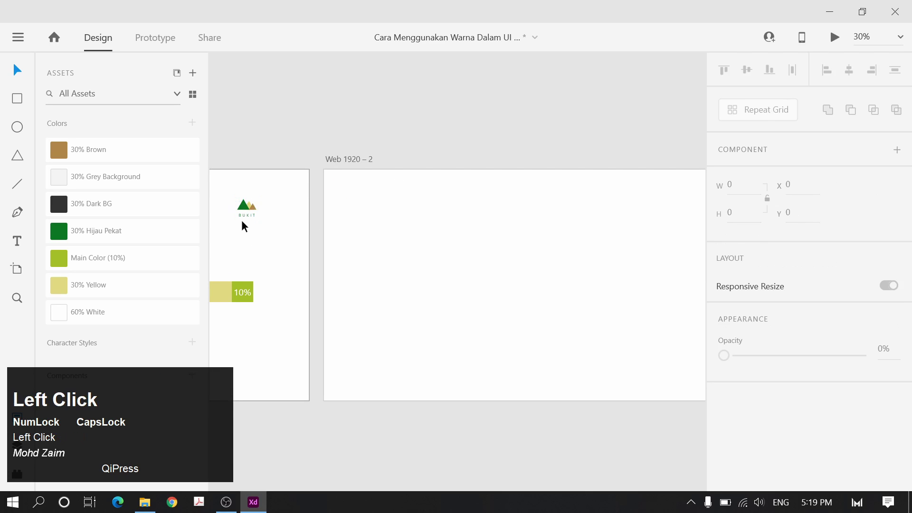
Make the BUKIT text inside the logo group bold
ctrl+scroll(220, 234, up, 5)
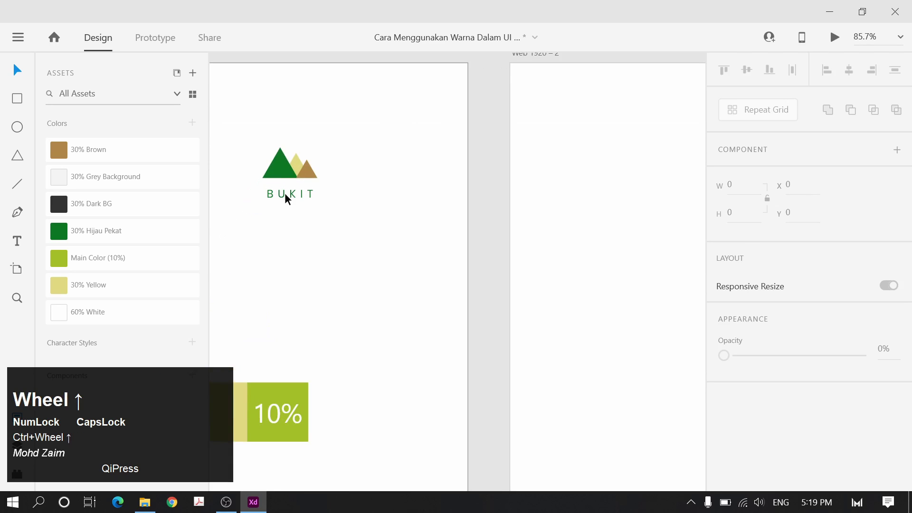
double_click(286, 195)
scroll(862, 361, down, 5)
scroll(839, 203, up, 2)
click(839, 204)
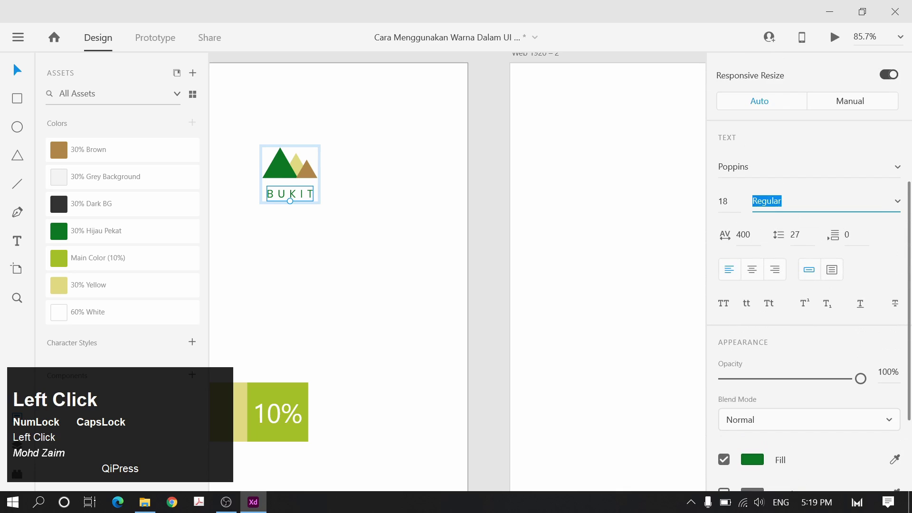
scroll(839, 203, down, 1)
scroll(839, 203, down, 5)
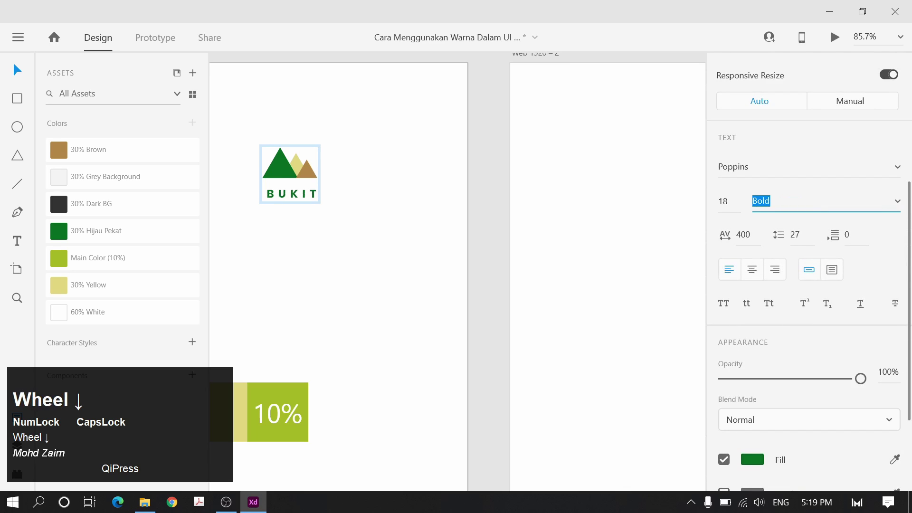
click(408, 230)
Increase BUKIT's letter spacing to 600
ctrl+scroll(402, 231, down, 2)
drag(523, 228, 385, 243)
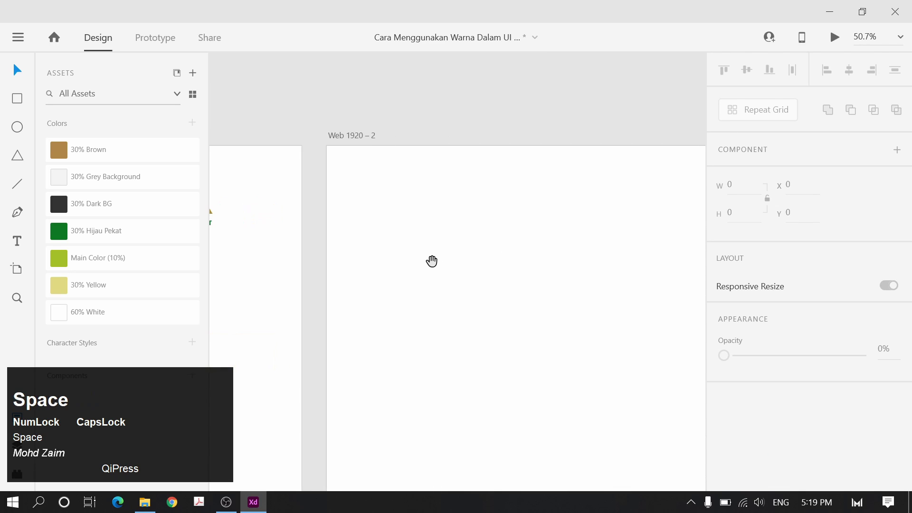
ctrl+scroll(432, 261, down, 2)
ctrl+click(267, 236)
ctrl+scroll(265, 247, up, 5)
click(748, 274)
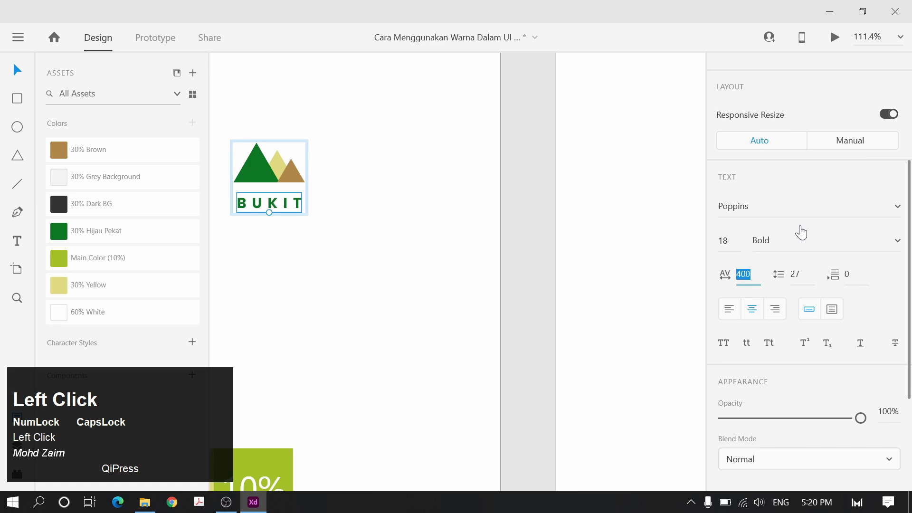
text(6)
key(Return)
Check the logo group, then pan the canvas toward the second artboard
click(420, 227)
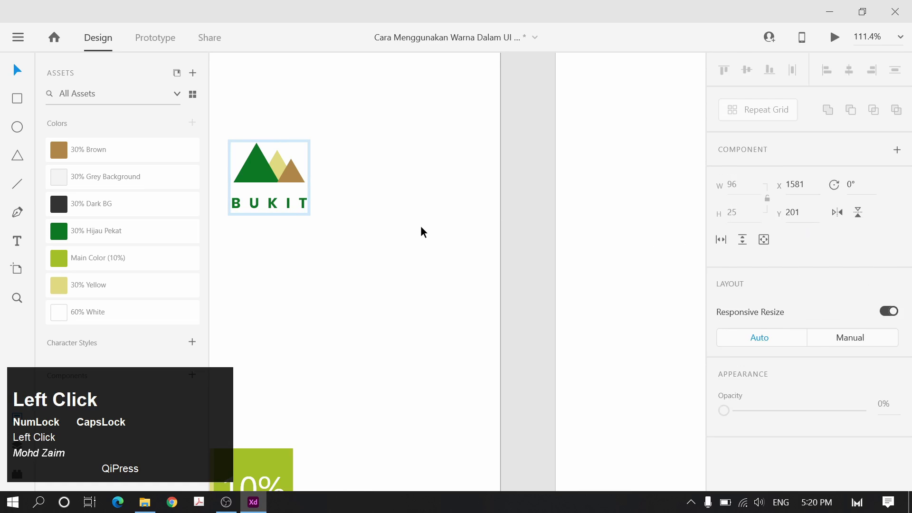
click(291, 211)
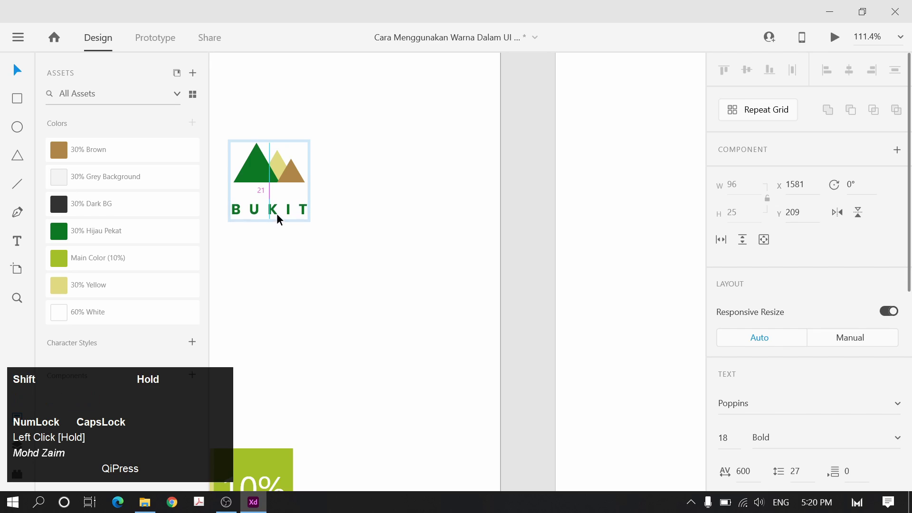
click(340, 198)
ctrl+scroll(380, 198, down, 5)
key(space)
mouse_move(400, 240)
mouse_down()
mouse_move(376, 240)
mouse_move(396, 240)
mouse_up()
drag(573, 191, 495, 224)
ctrl+scroll(550, 218, down, 3)
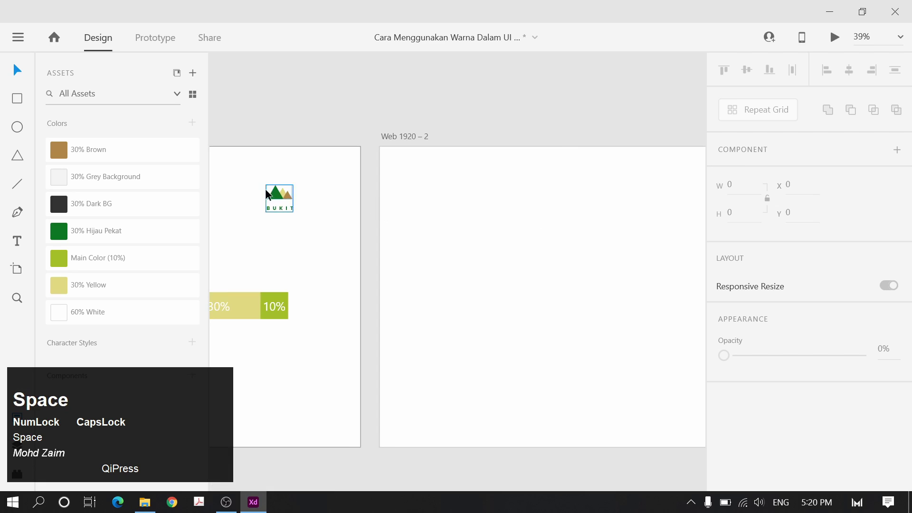
Give the middle triangle a pale-yellow #E1DA81 border of size 4, saving the colour as a swatch
ctrl+scroll(258, 184, up, 6)
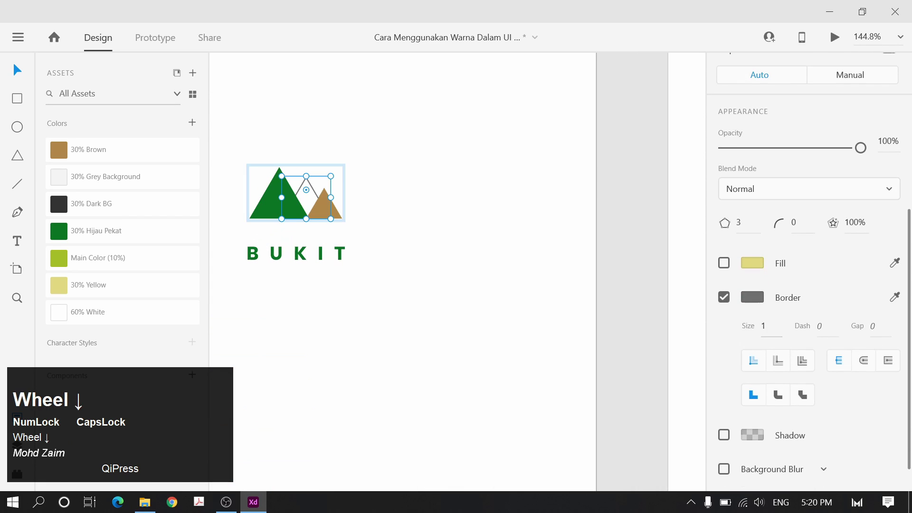
click(748, 302)
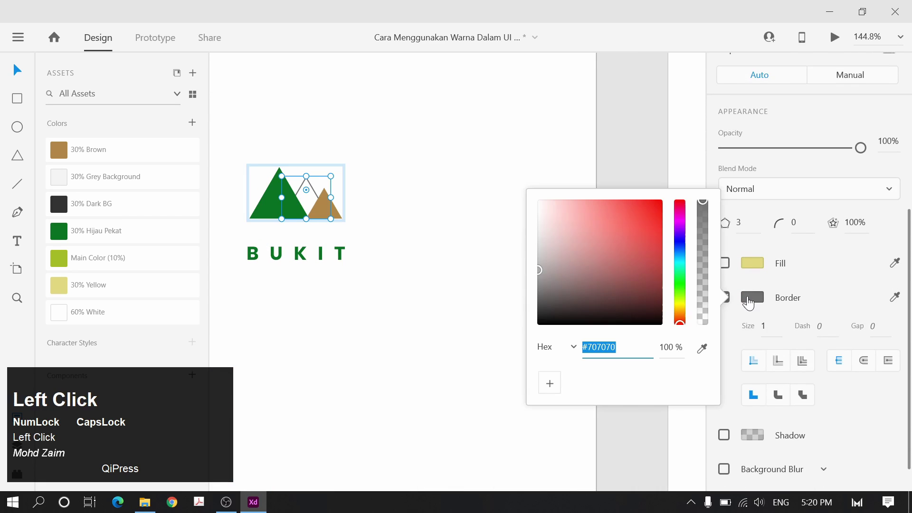
click(83, 289)
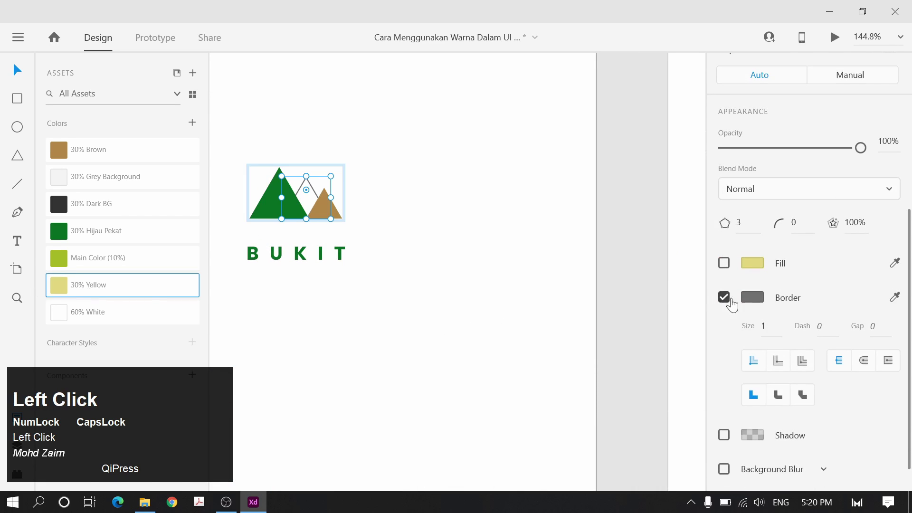
click(757, 266)
click(547, 357)
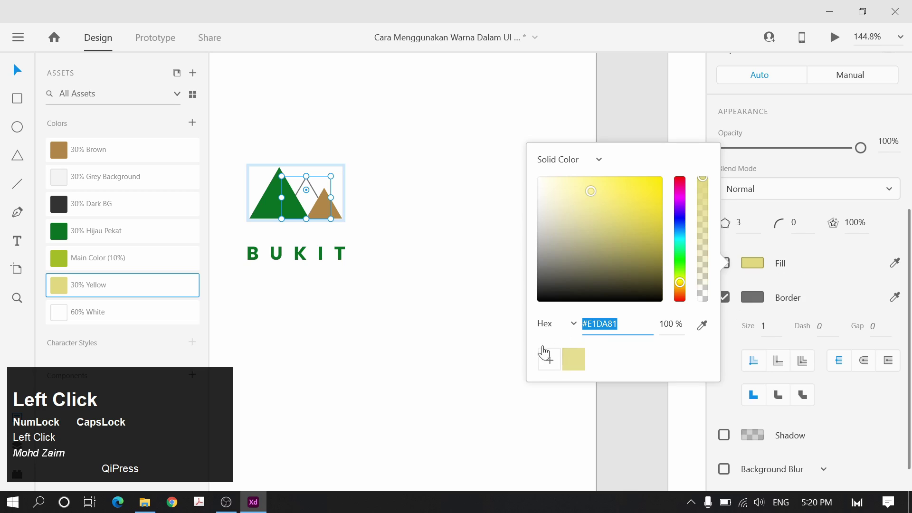
click(756, 299)
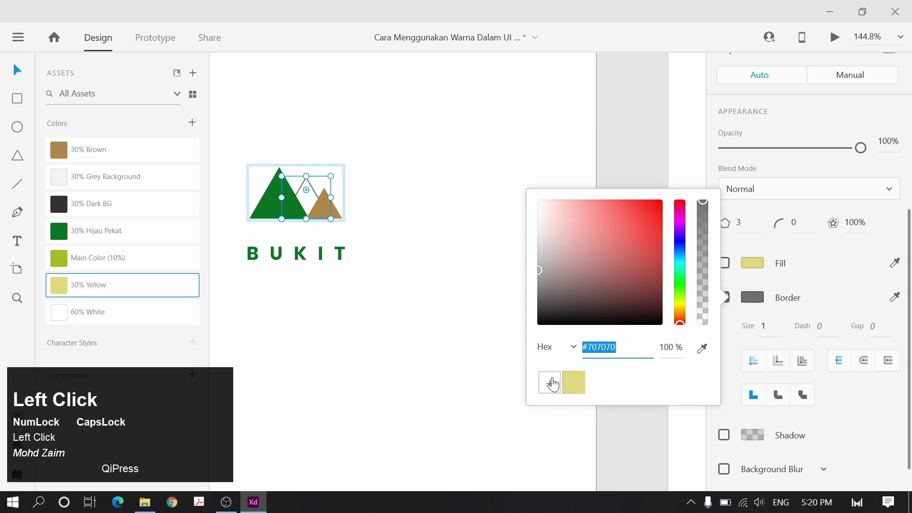
click(571, 384)
click(767, 326)
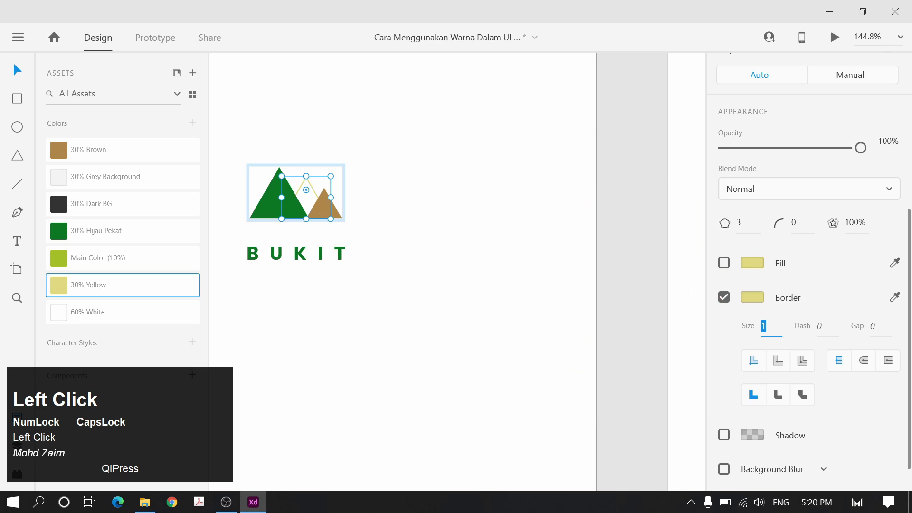
text(4)
Pan the canvas over to the empty Web 1920 – 2 artboard
click(443, 272)
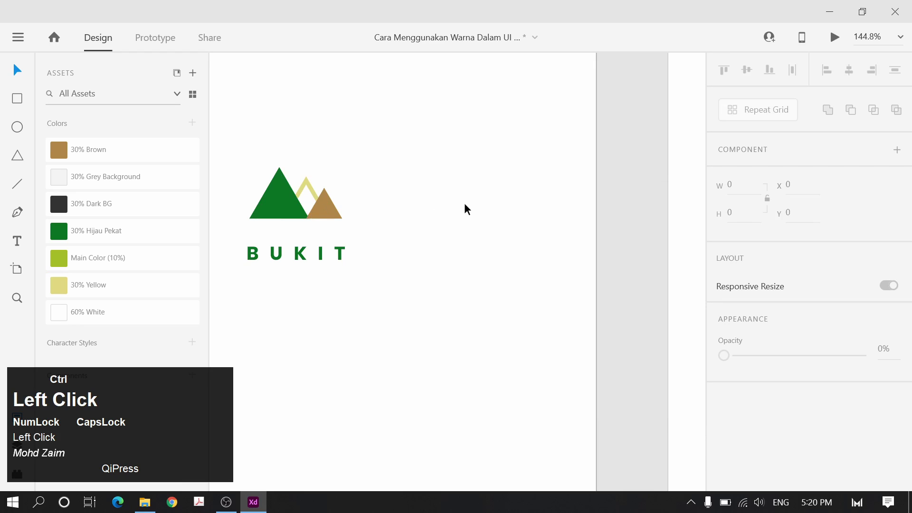
ctrl+scroll(464, 209, down, 3)
ctrl+scroll(391, 203, up, 5)
ctrl+scroll(491, 275, down, 1)
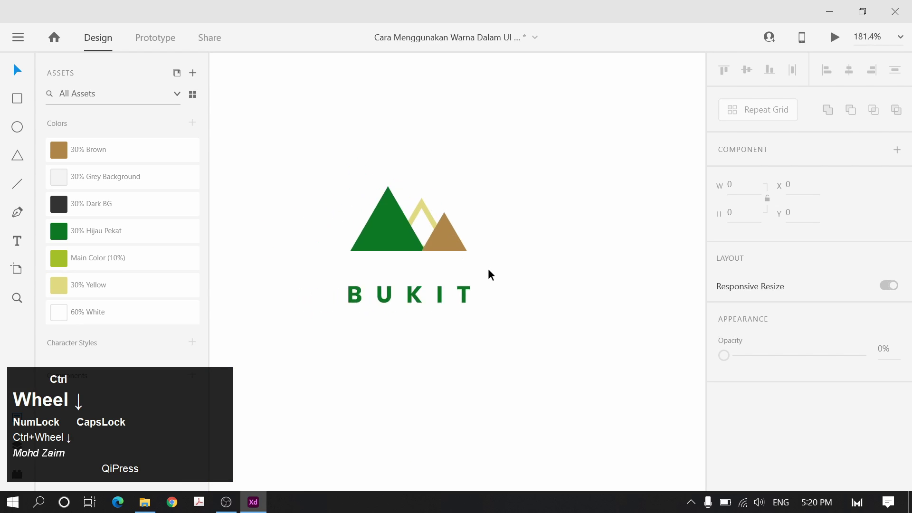
ctrl+scroll(491, 274, down, 3)
drag(572, 276, 443, 278)
drag(582, 305, 456, 285)
ctrl+scroll(489, 284, down, 2)
drag(594, 297, 449, 254)
ctrl+scroll(428, 284, down, 2)
ctrl+scroll(497, 291, up, 1)
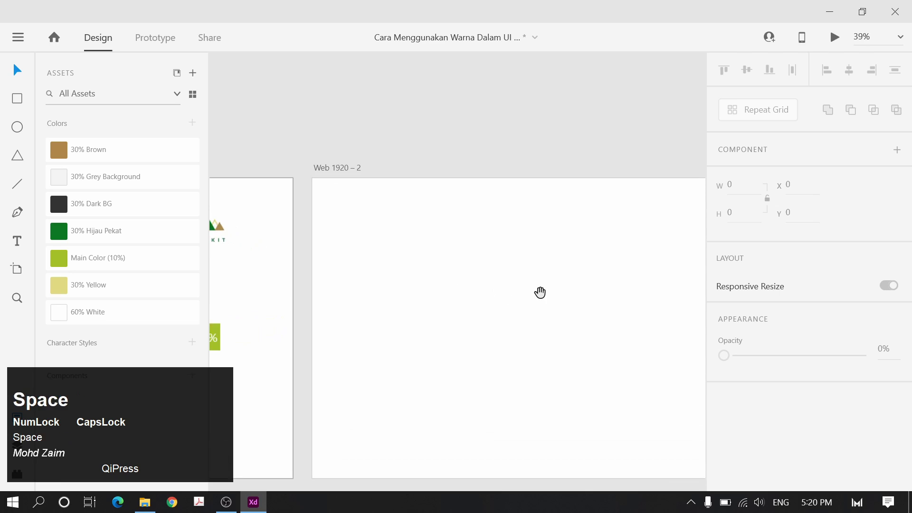
drag(540, 292, 481, 281)
ctrl+scroll(478, 275, down, 1)
Draw a rectangle near the top-left of Web 1920 – 2
key(r)
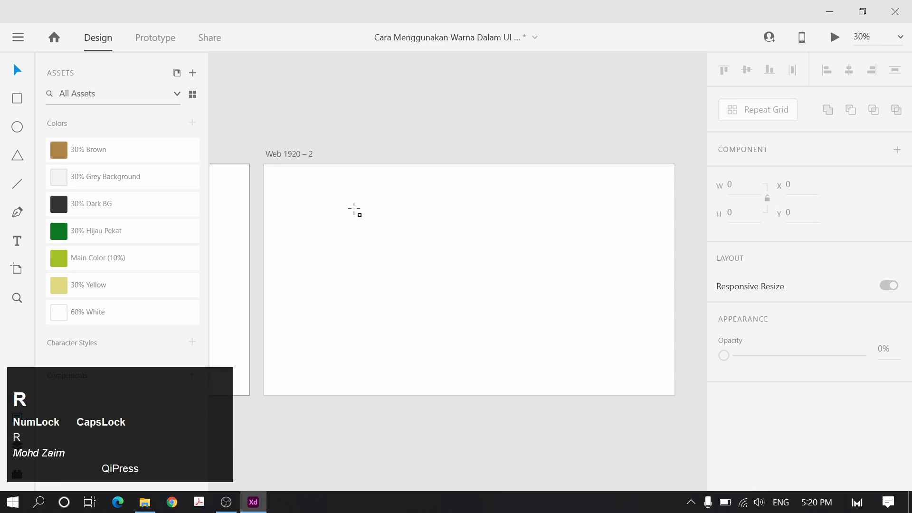
ctrl+scroll(284, 181, up, 2)
mouse_move(259, 167)
mouse_down()
mouse_move(369, 201)
mouse_move(330, 190)
mouse_move(293, 219)
mouse_up()
key(v)
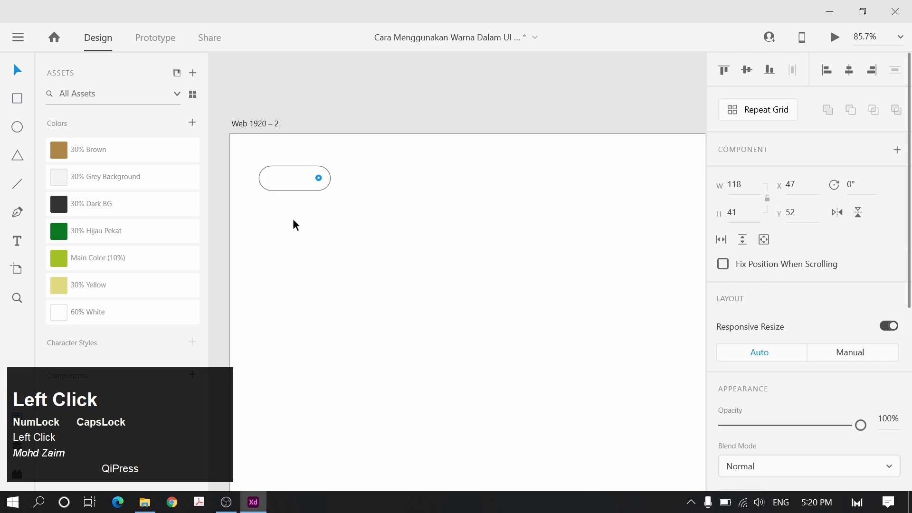
click(293, 227)
Fill the pill with dark grey #3B3B3B and remove its border
scroll(760, 238, down, 5)
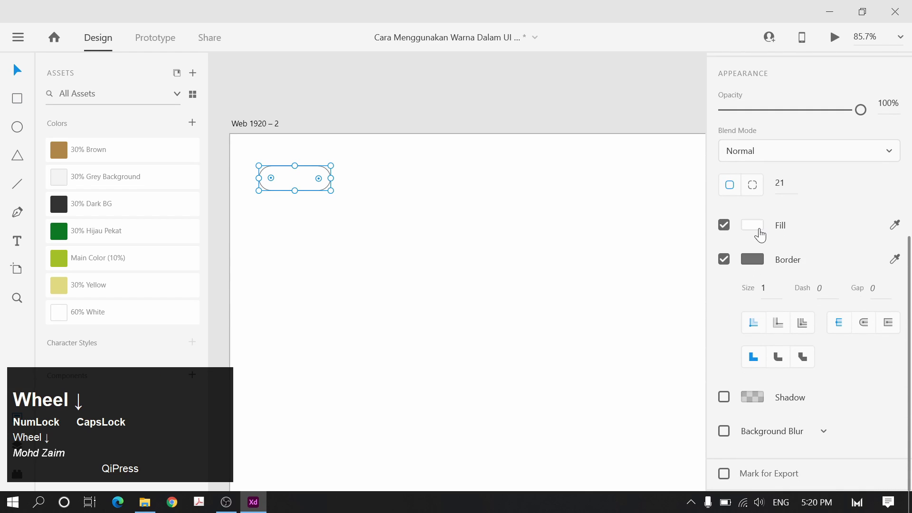
click(753, 226)
drag(566, 242, 511, 234)
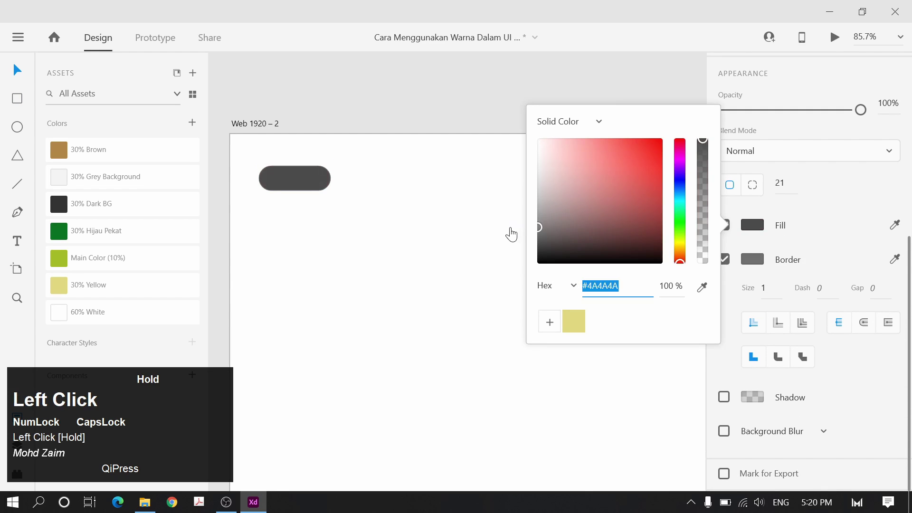
click(730, 269)
click(723, 262)
Widen the pill to 135 × 41 and shift it right and slightly down
click(724, 259)
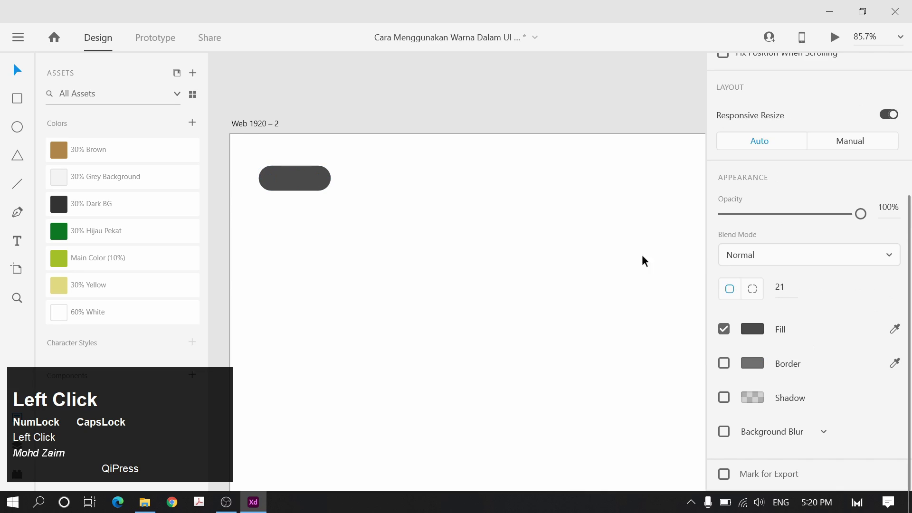
drag(333, 182, 342, 180)
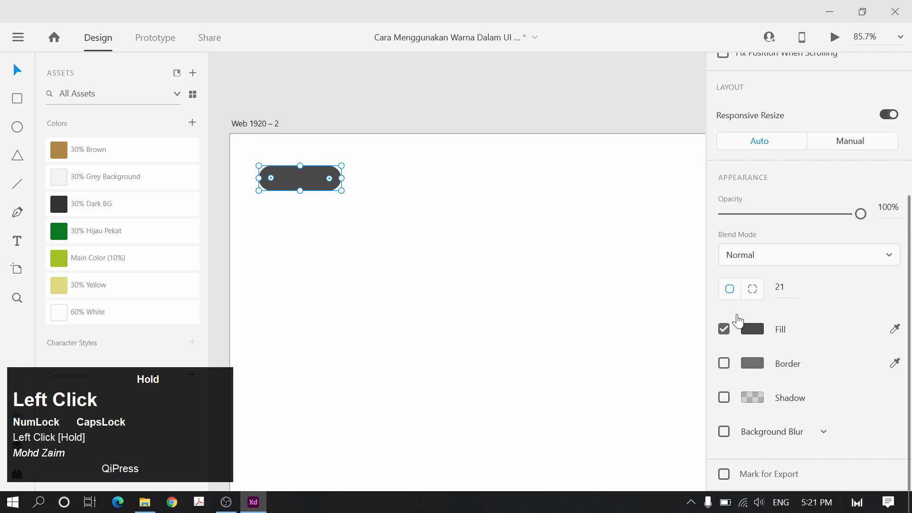
click(753, 329)
click(525, 342)
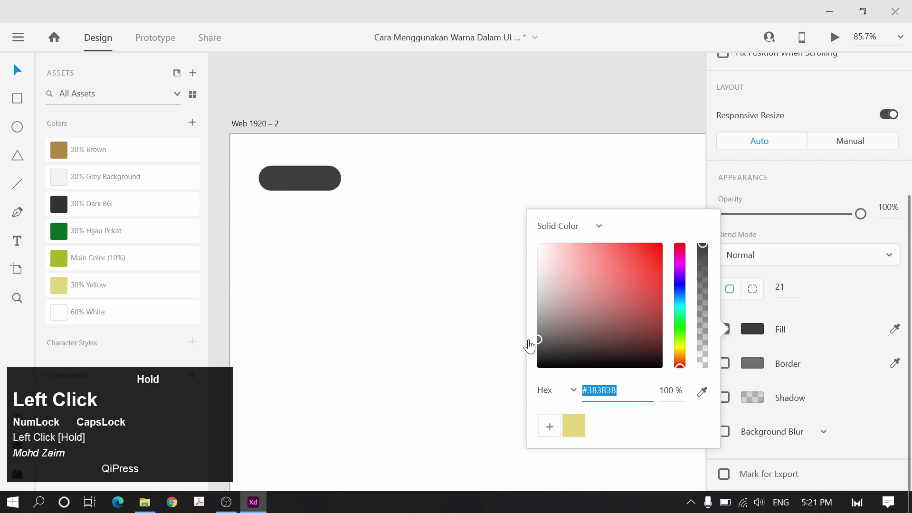
ctrl+scroll(408, 256, down, 4)
drag(283, 216, 304, 220)
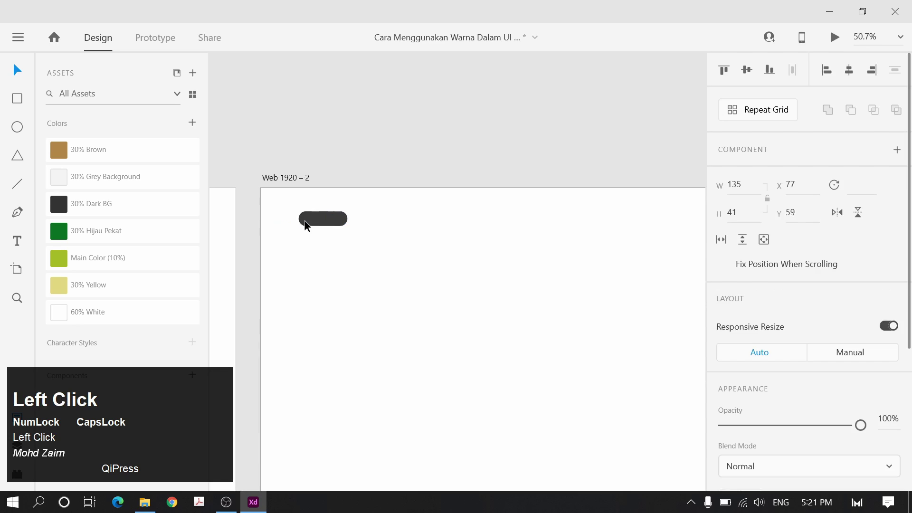
click(283, 169)
click(300, 175)
Show the column layout grid, move the dark pill right, and add a thinner 21-high duplicate
scroll(827, 405, down, 2)
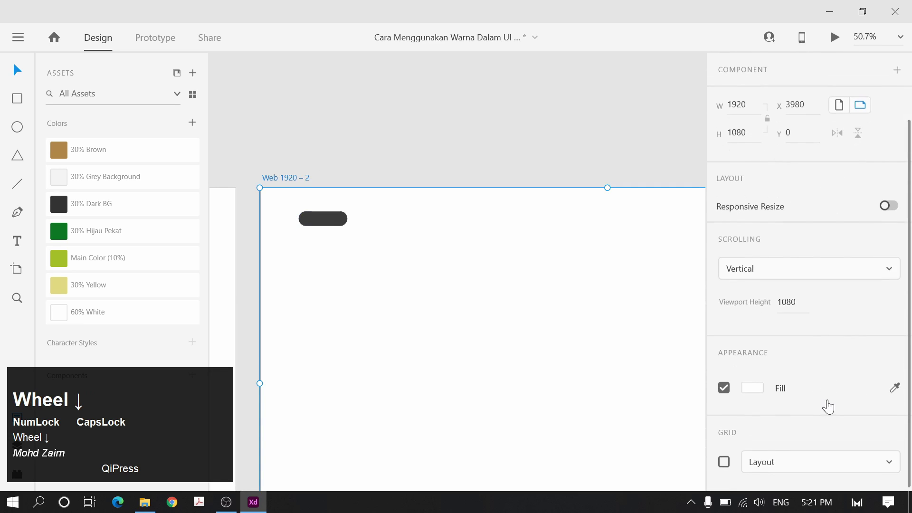
click(723, 457)
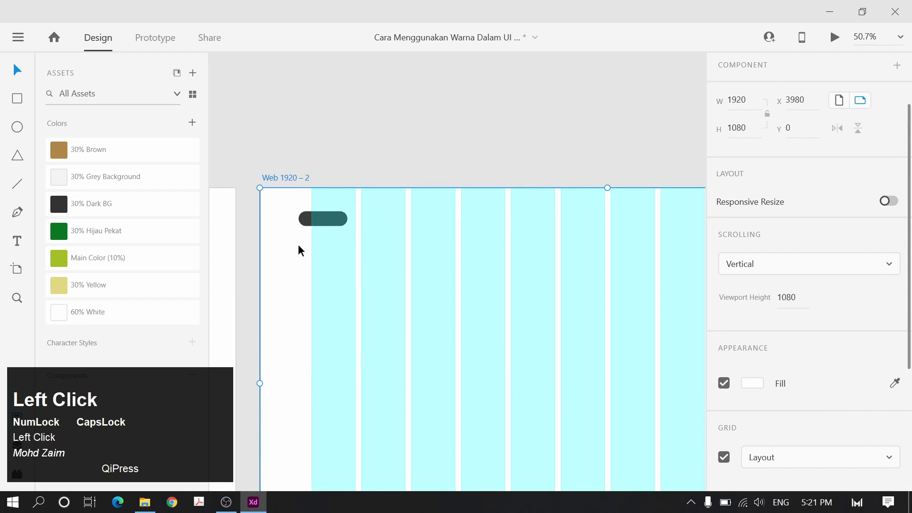
click(323, 223)
drag(336, 226, 480, 224)
click(329, 223)
drag(554, 240, 468, 250)
drag(398, 237, 399, 229)
click(480, 147)
Centre the left pill horizontally on the artboard
ctrl+scroll(418, 240, up, 3)
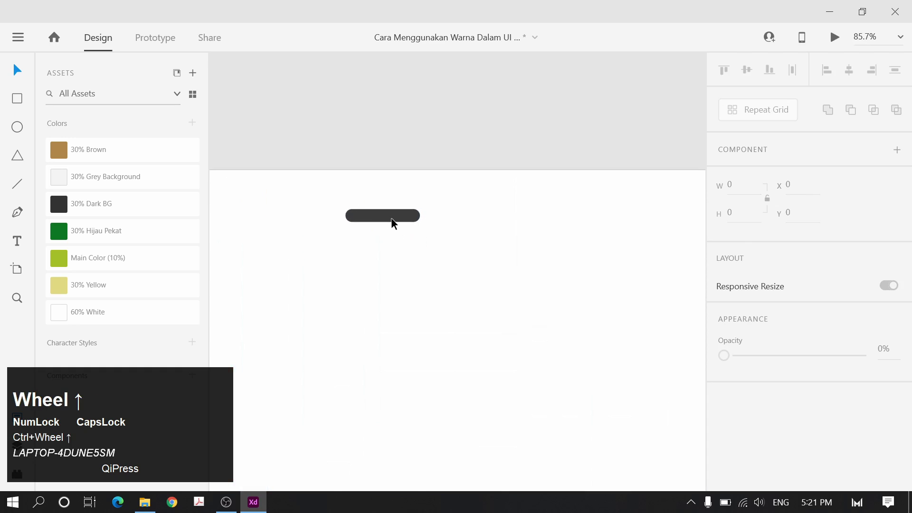
click(392, 219)
ctrl+scroll(401, 225, down, 3)
click(239, 223)
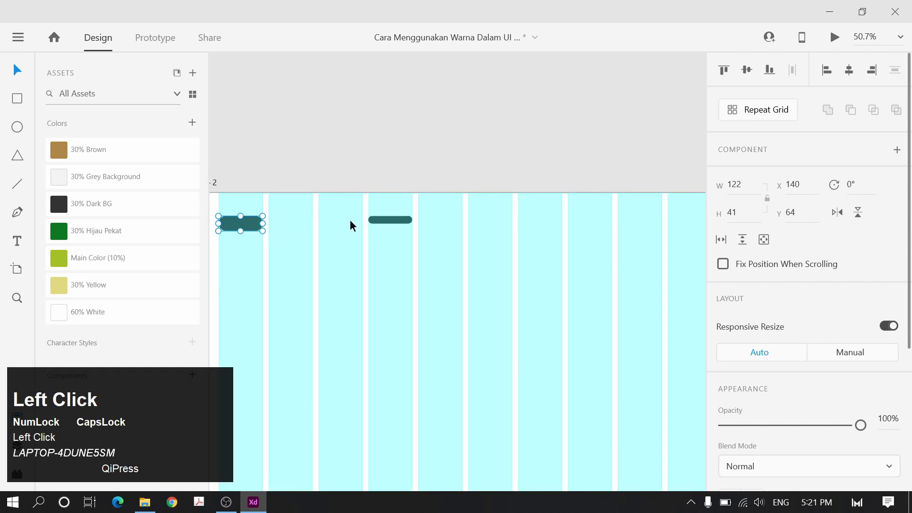
click(849, 73)
click(643, 135)
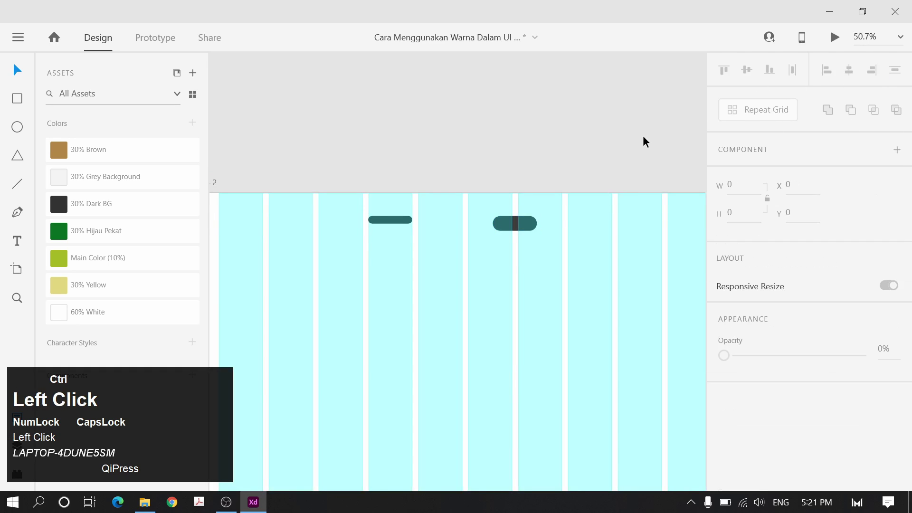
Move the left pill down to Y 74
ctrl+scroll(643, 136, down, 3)
key(space)
drag(641, 185, 536, 198)
ctrl+scroll(473, 193, up, 4)
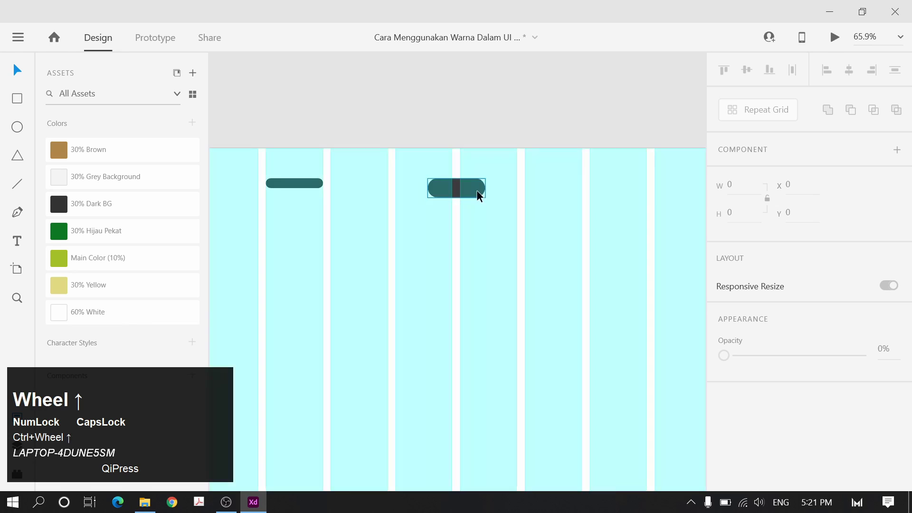
click(477, 190)
click(304, 185)
drag(304, 185, 258, 188)
scroll(332, 196, down, 2)
ctrl+scroll(277, 190, up, 3)
ctrl+scroll(281, 188, up, 2)
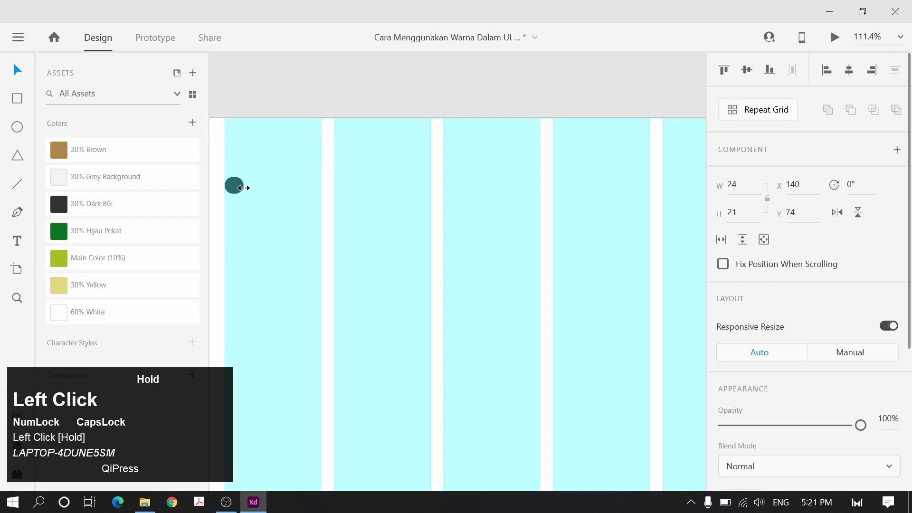
click(269, 201)
Move the small pill over to the artboard's right side
scroll(240, 188, down, 4)
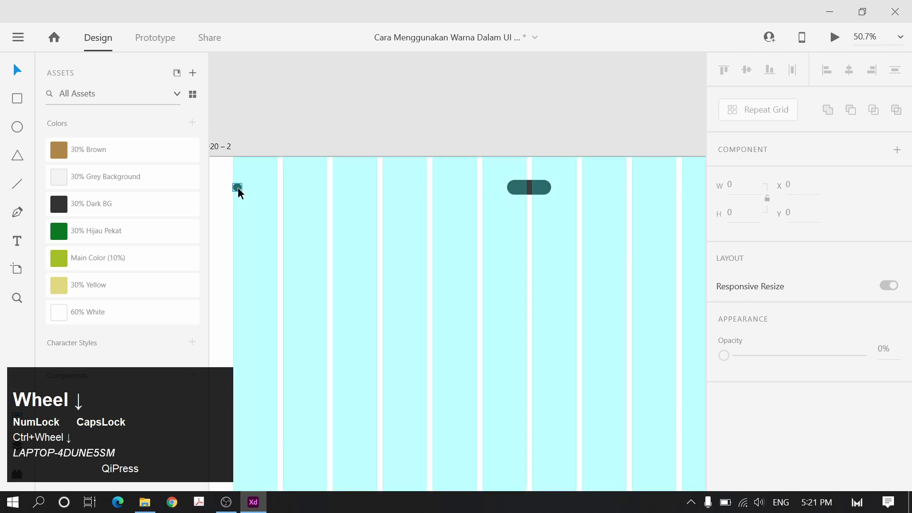
drag(238, 187, 686, 189)
click(608, 89)
ctrl+scroll(564, 228, down, 3)
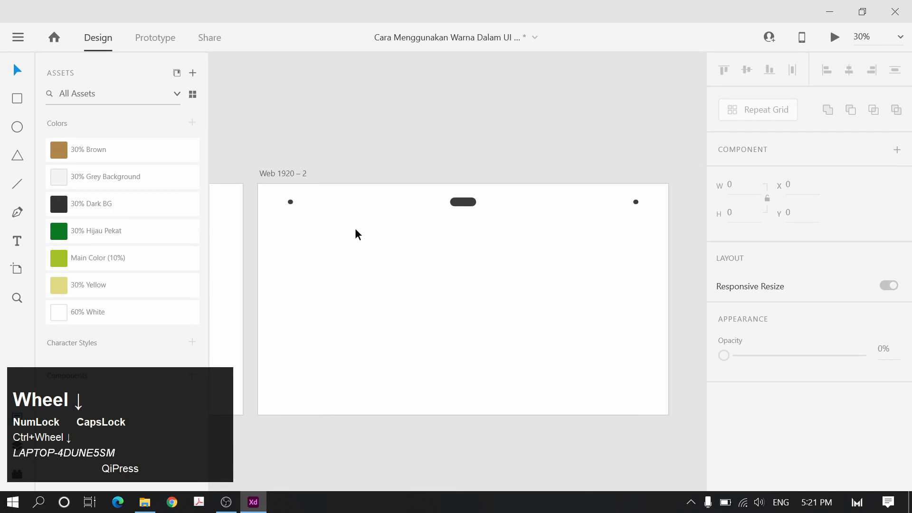
Undo the stray moves and delete the leftover small bar shape
key(ctrl+z)
key(ctrl+z)
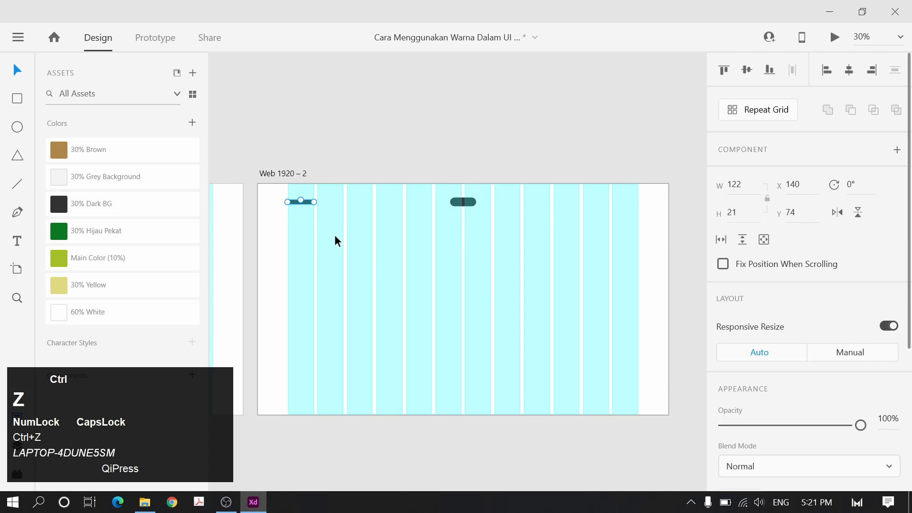
key(ctrl+z)
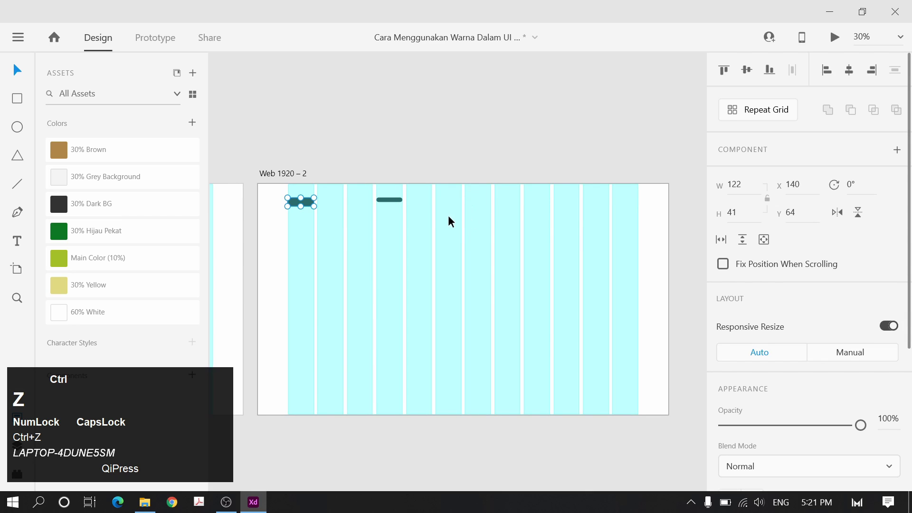
key(ctrl+shift+z)
click(479, 108)
click(398, 198)
key(Delete)
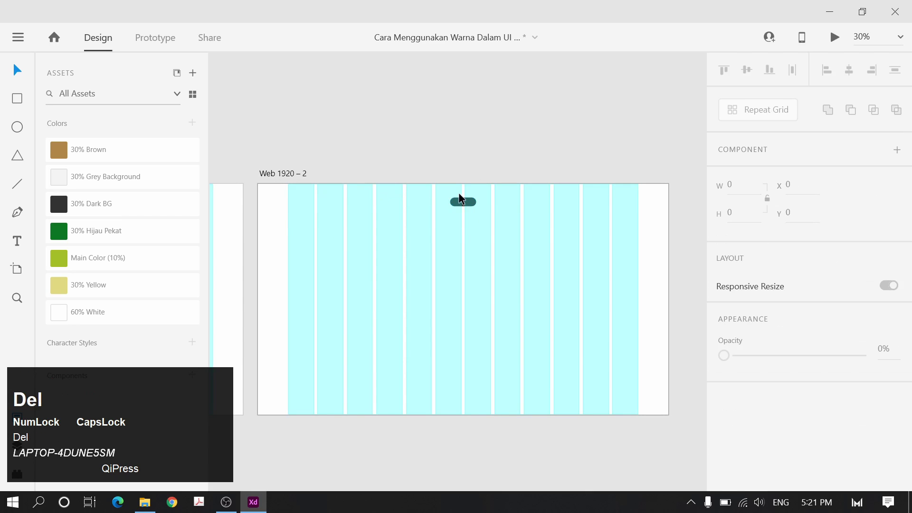
Widen the top pill to 175 and centre it horizontally on the artboard
ctrl+scroll(462, 206, up, 3)
click(466, 195)
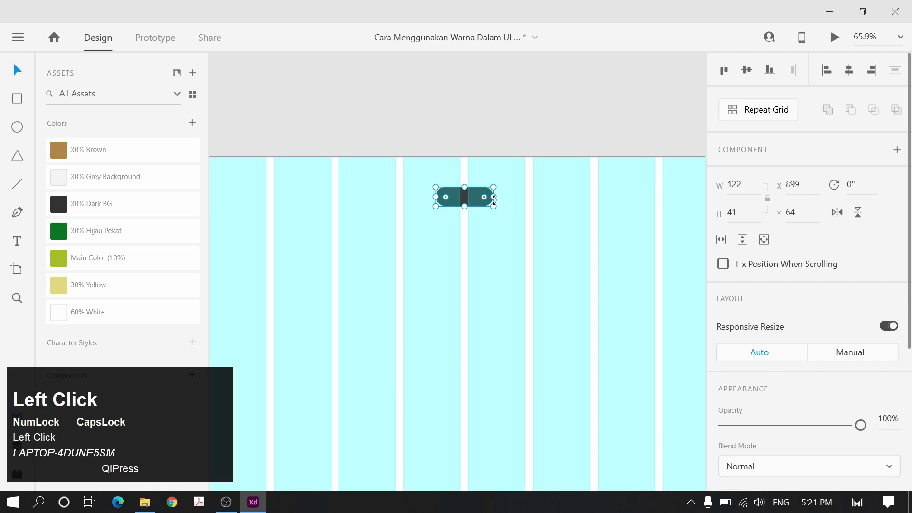
drag(495, 197, 520, 197)
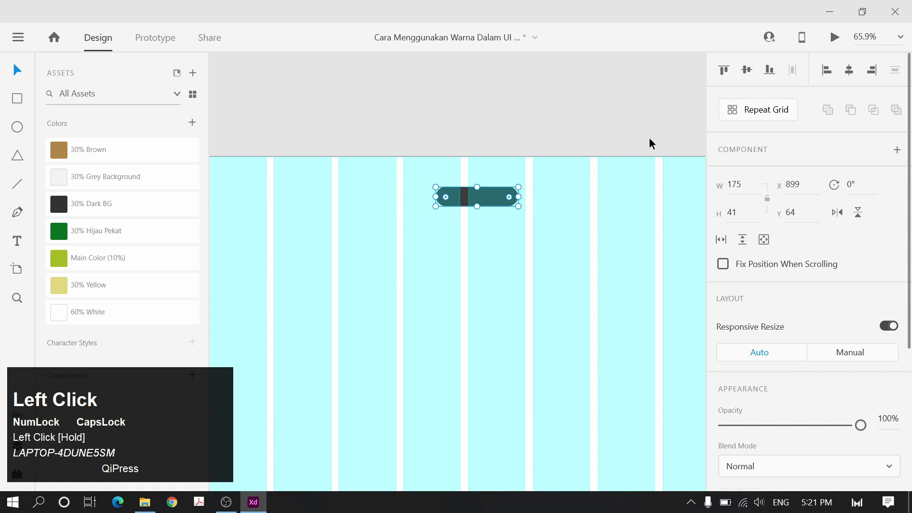
click(849, 71)
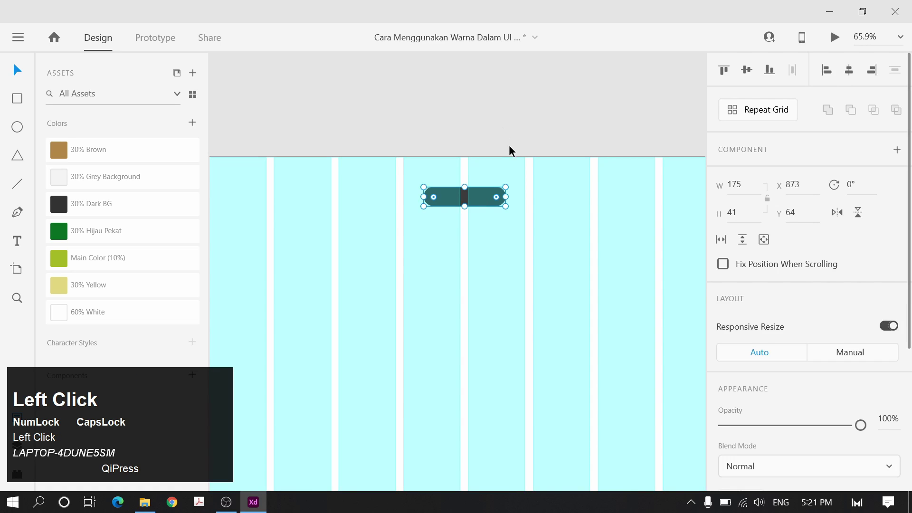
Draw a near-black rounded pill below the top pill, then delete it
click(16, 99)
mouse_move(397, 252)
mouse_down()
mouse_move(480, 299)
mouse_move(525, 283)
mouse_up()
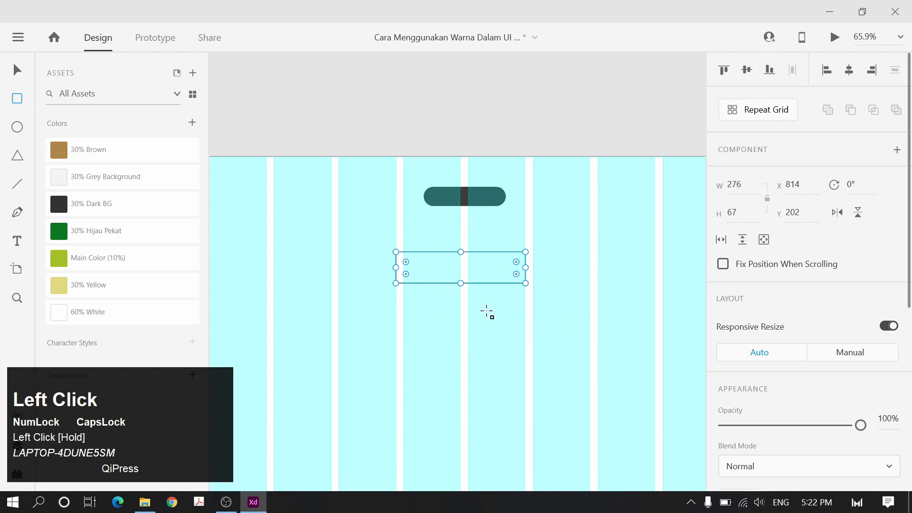
key(v)
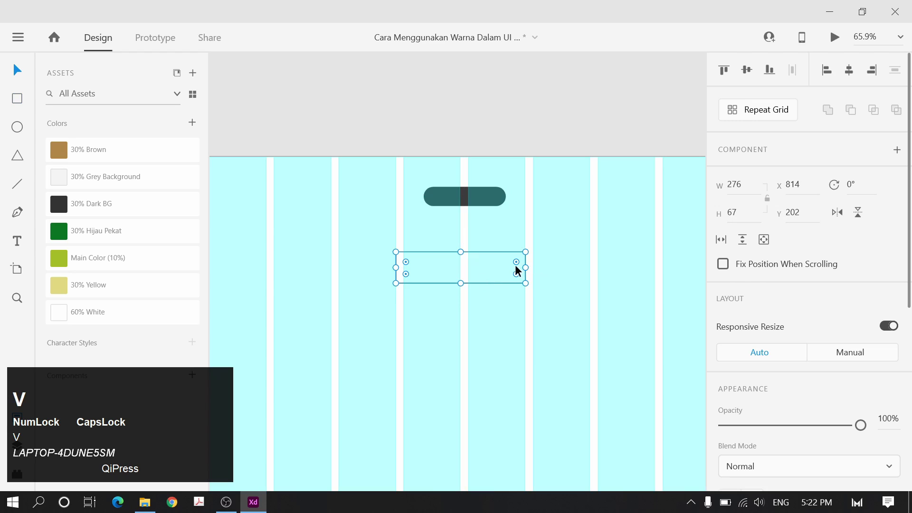
drag(516, 262, 452, 347)
click(452, 347)
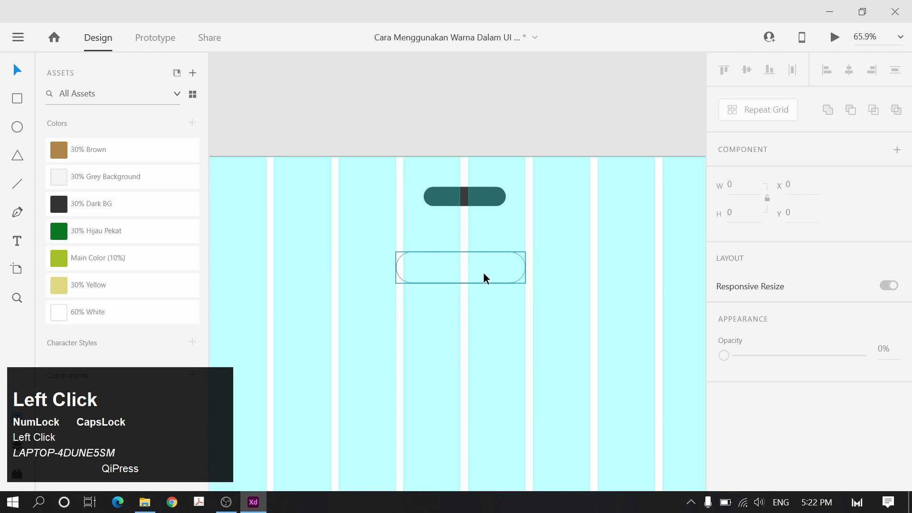
click(484, 275)
scroll(806, 410, down, 6)
click(752, 281)
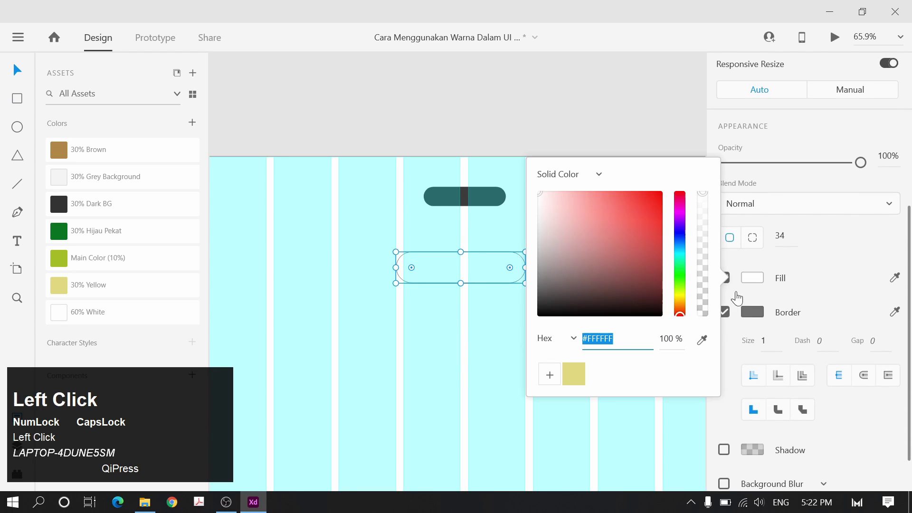
drag(575, 281, 519, 300)
click(491, 320)
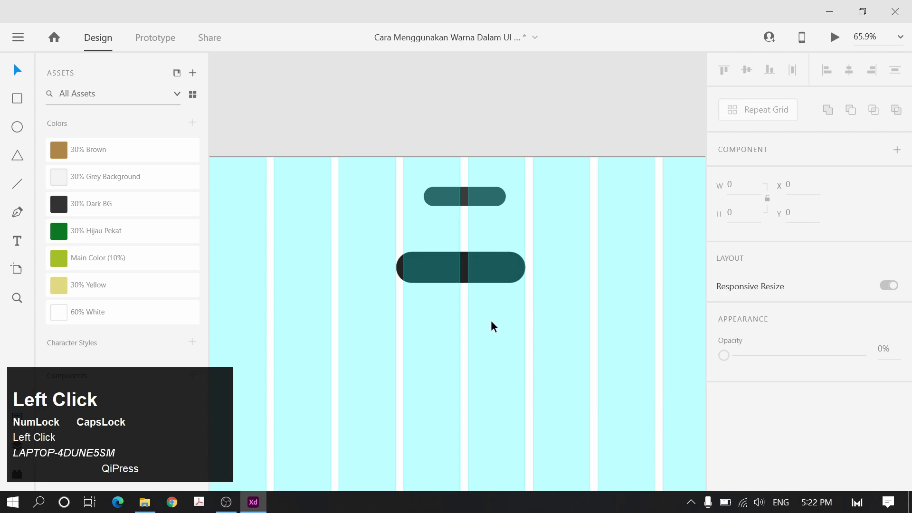
click(512, 283)
key(Delete)
Reselect the top pill and undo a stray stretch and duplicate
click(477, 188)
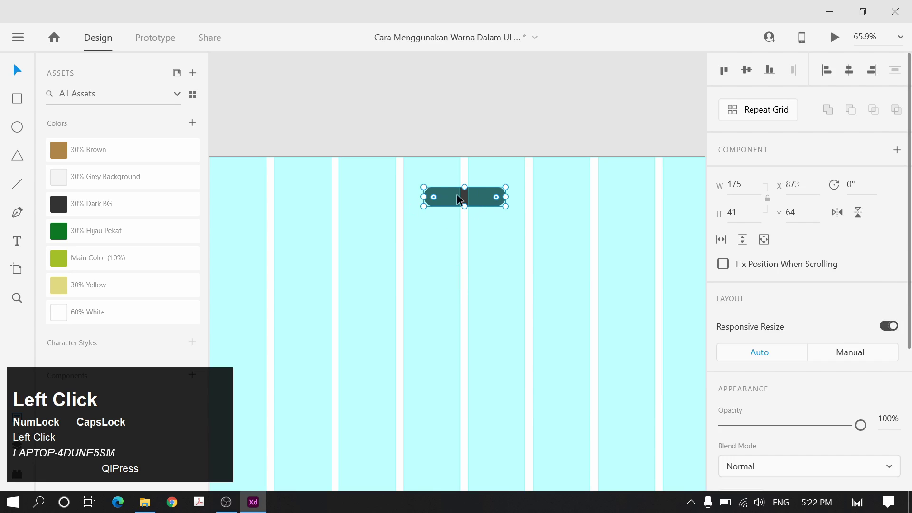
ctrl+scroll(457, 194, up, 3)
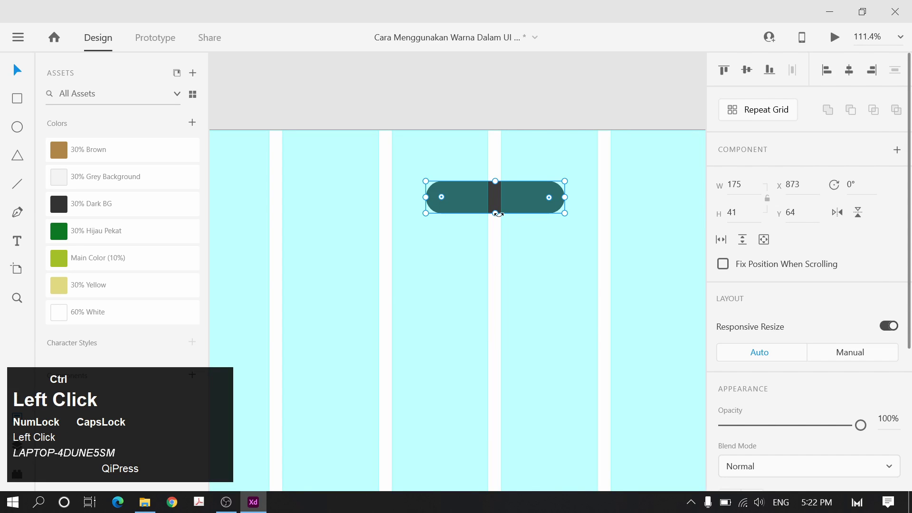
key(ctrl+z)
key(ctrl+shift+z)
shift+click(498, 205)
drag(495, 214, 281, 241)
key(ctrl+z)
Alt-drag a copy of the pill to the artboard's left margin
key(alt)
scroll(365, 261, down, 3)
drag(327, 286, 451, 275)
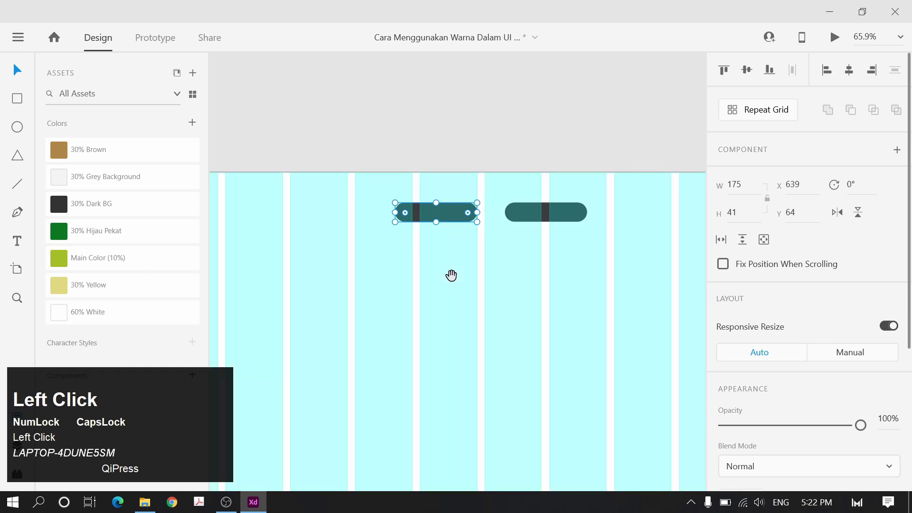
ctrl+scroll(416, 248, down, 3)
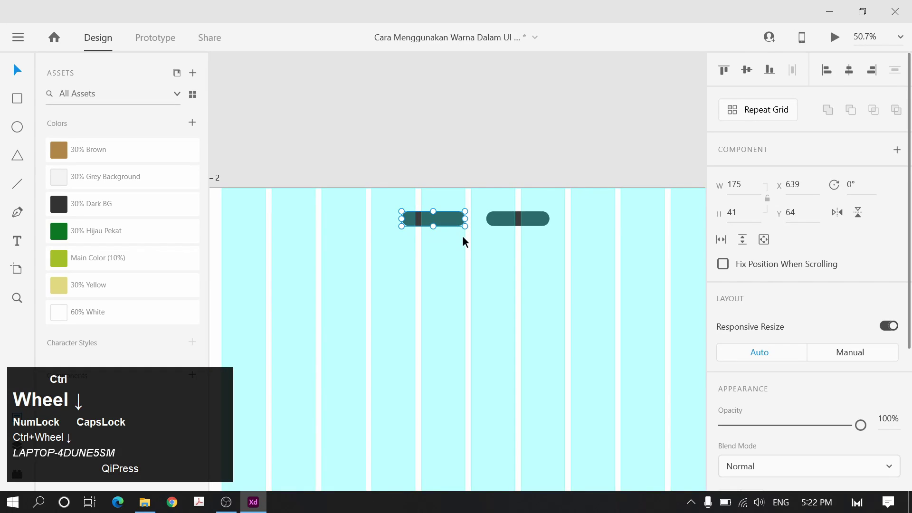
shift+drag(449, 226, 293, 223)
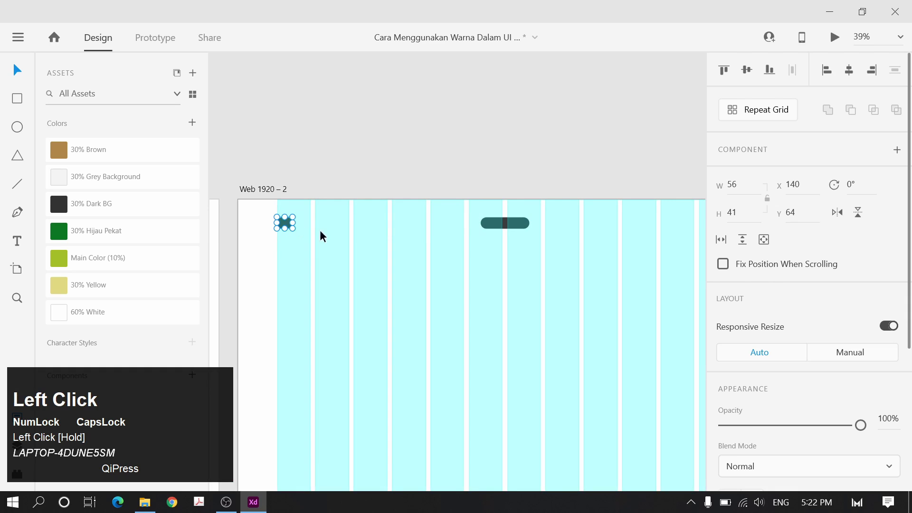
Copy the small left pill across to the artboard's right edge
key(alt)
alt+click(286, 227)
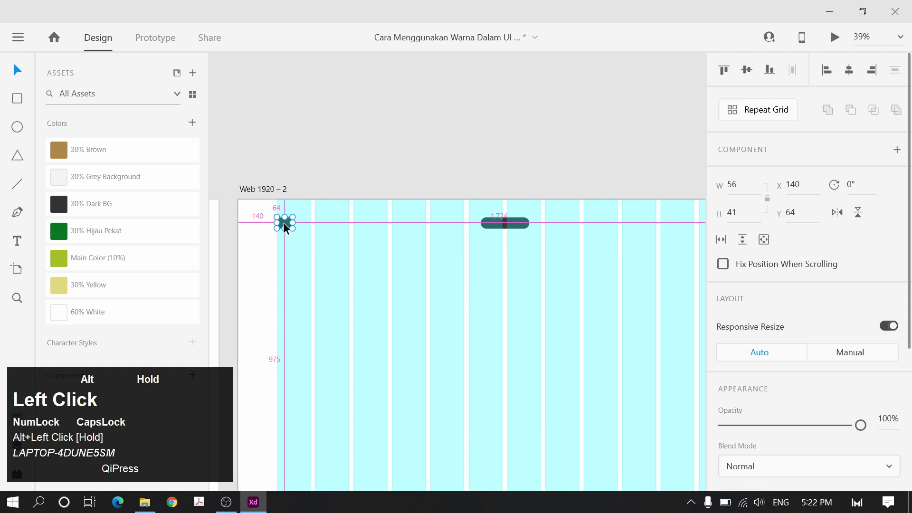
alt+shift+drag(285, 227, 540, 217)
click(542, 157)
scroll(523, 160, down, 2)
click(449, 246)
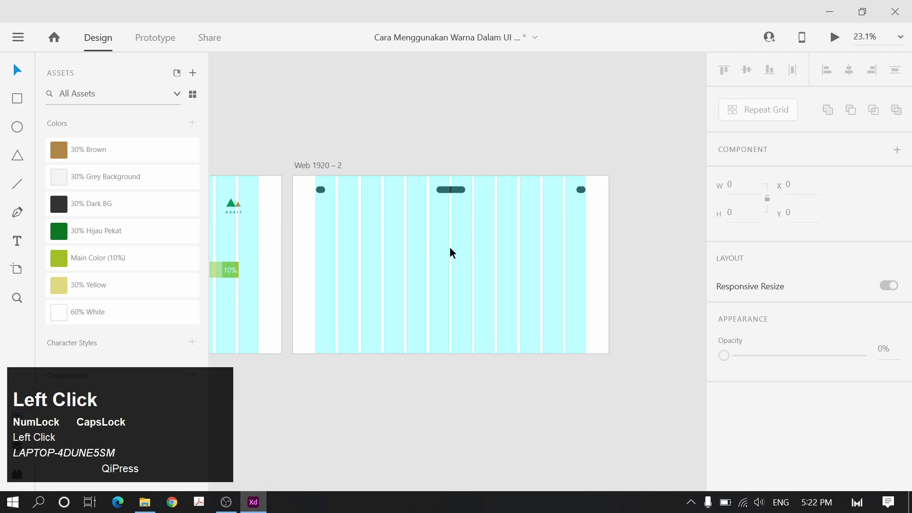
scroll(417, 230, up, 2)
Copy the centre pill down, move it to X 140, and stretch it to 674 wide
alt+drag(475, 164, 342, 304)
key(ctrl+z)
key(ctrl+z)
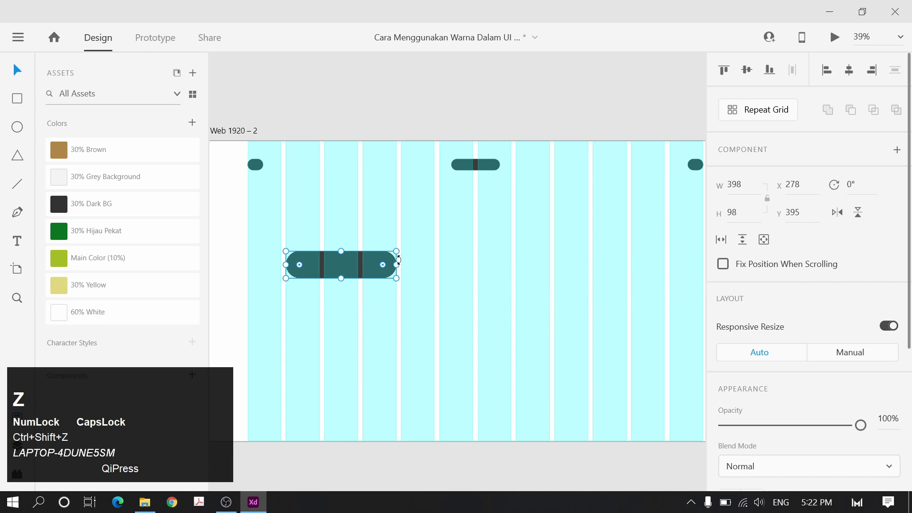
click(403, 261)
key(ctrl+z)
shift+drag(369, 264, 297, 238)
drag(360, 263, 435, 263)
ctrl+scroll(525, 270, down, 2)
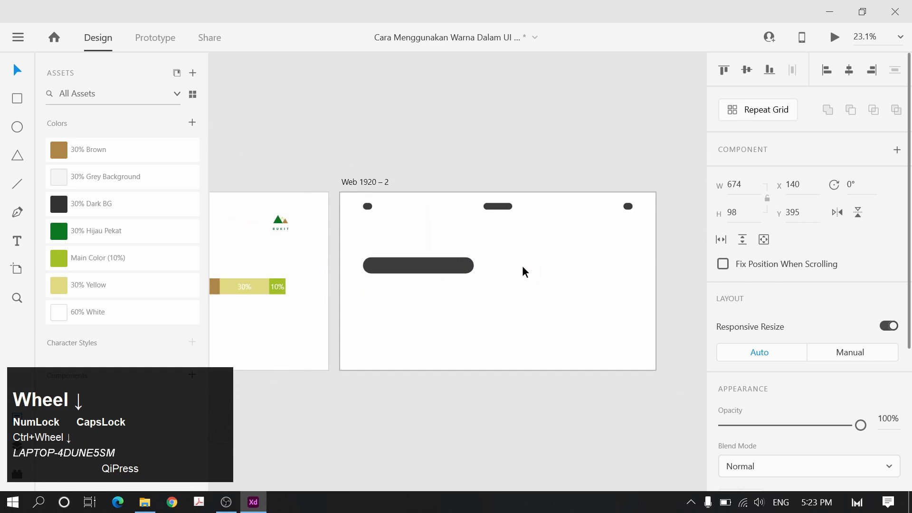
scroll(522, 266, up, 1)
Draw a large rectangle on the artboard's right side
key(r)
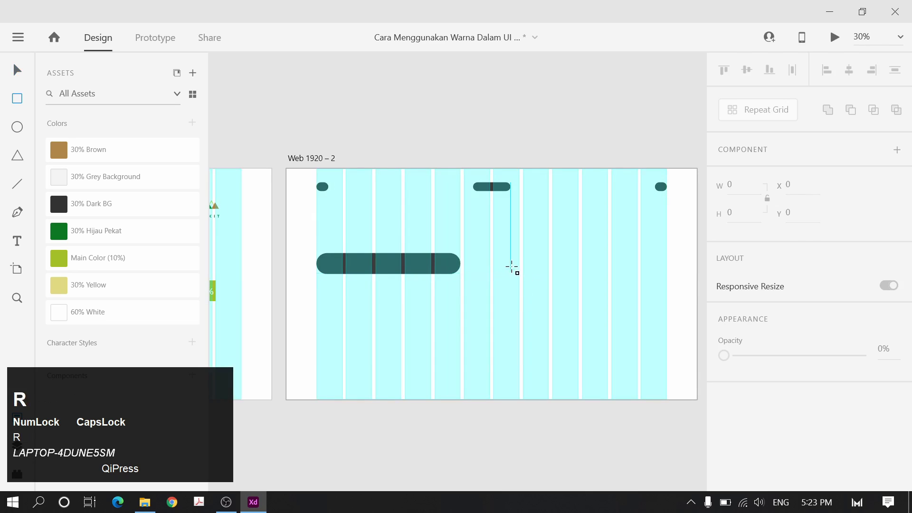
click(20, 98)
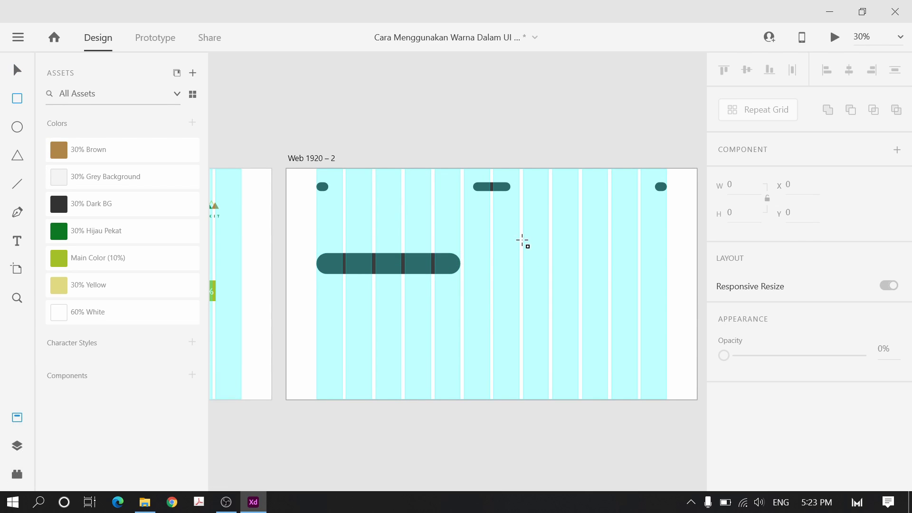
drag(522, 240, 667, 340)
key(v)
click(553, 268)
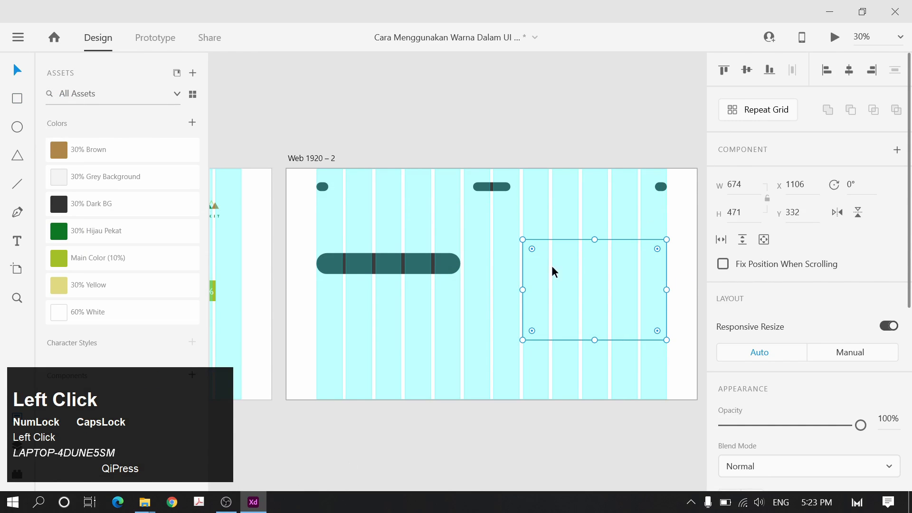
click(584, 380)
Give the rectangle the eyedropped dark fill and no border, then shift it down
click(613, 278)
scroll(867, 369, down, 5)
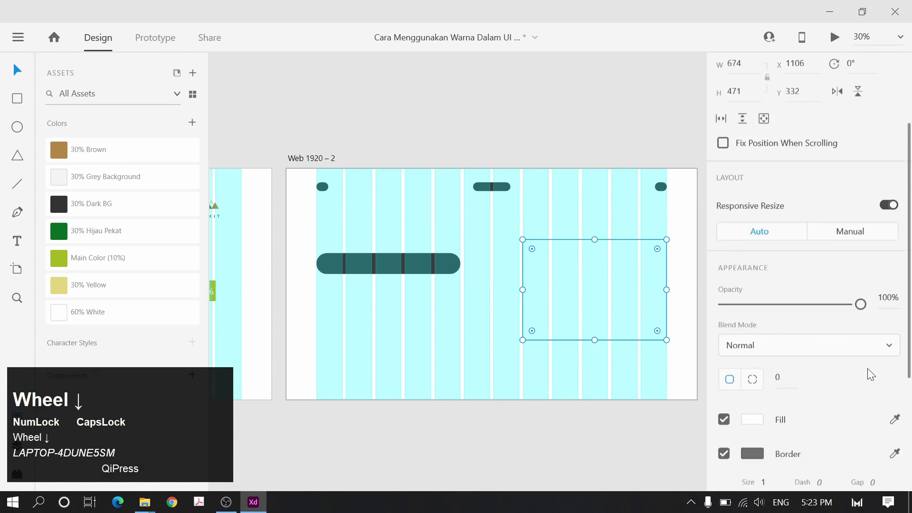
key(i)
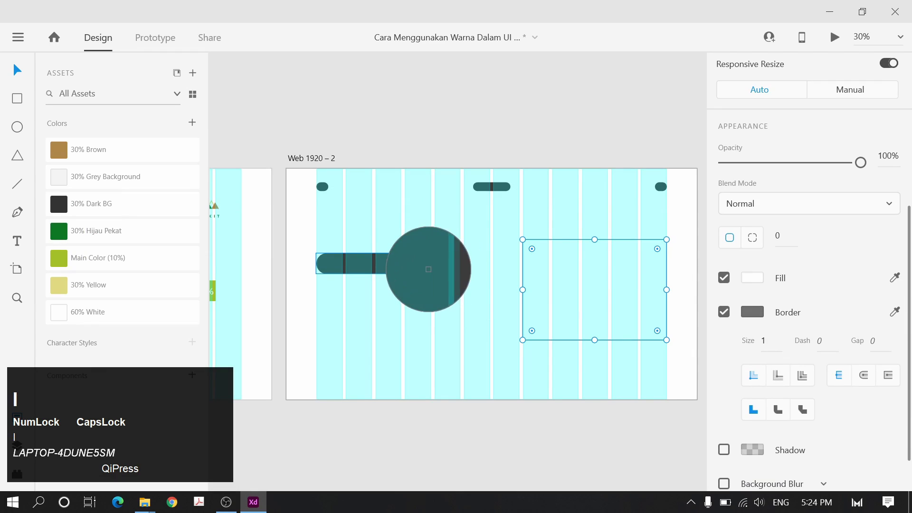
click(431, 267)
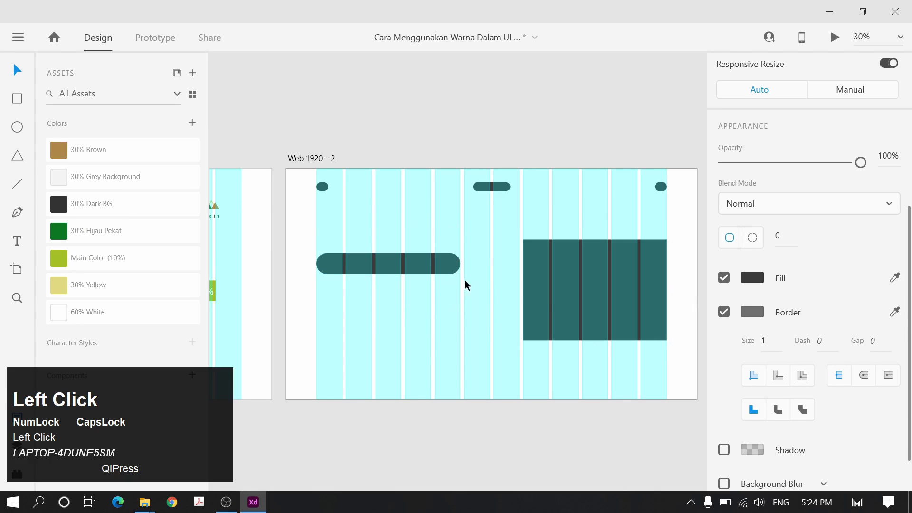
click(725, 314)
click(560, 363)
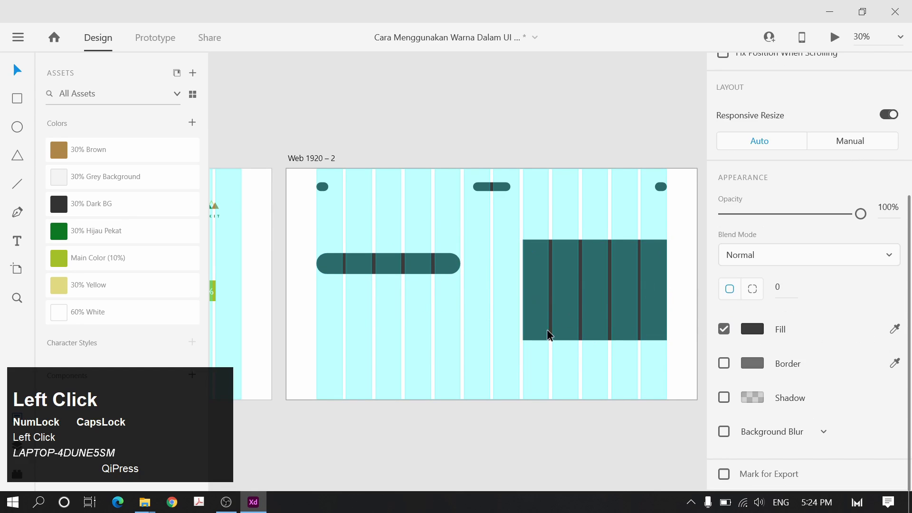
click(622, 277)
drag(602, 288, 602, 295)
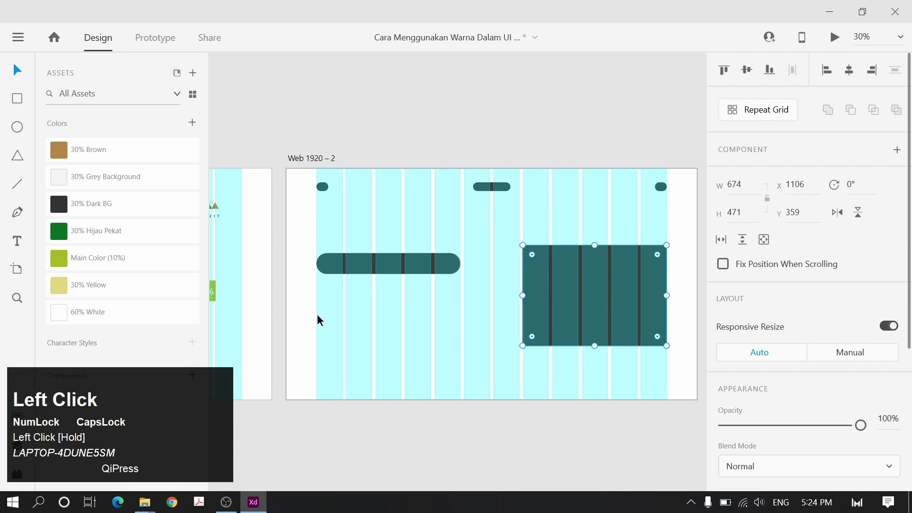
Duplicate the long pill into two thin 674 × 24 text bars beneath it
click(402, 271)
scroll(346, 279, up, 2)
drag(451, 272, 409, 287)
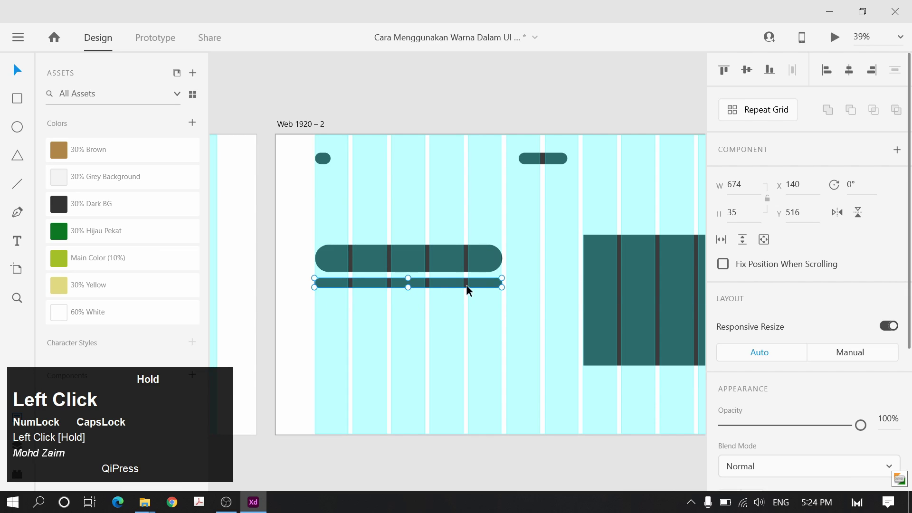
scroll(497, 284, up, 2)
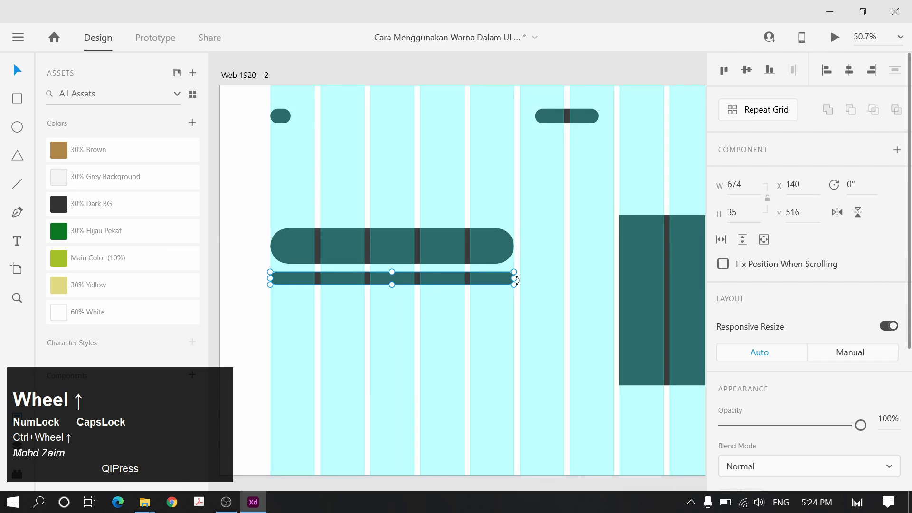
drag(510, 280, 509, 280)
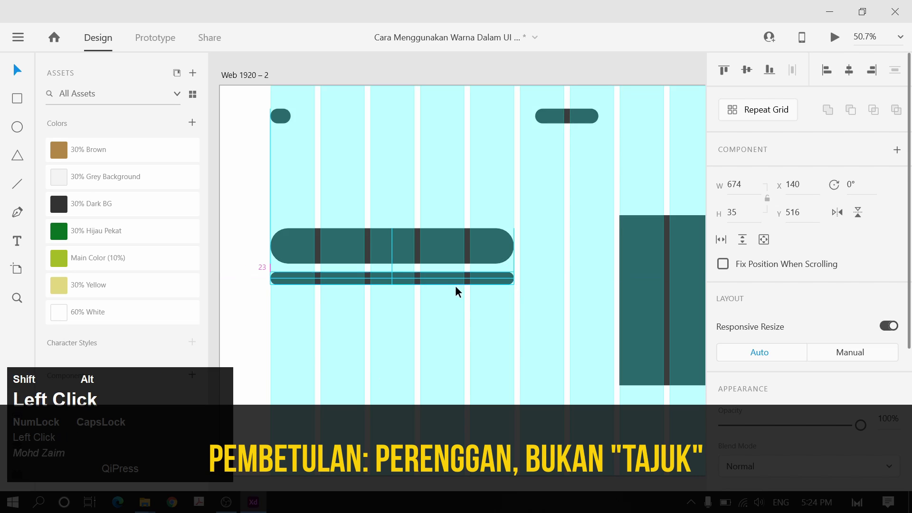
key(ctrl+shift+z)
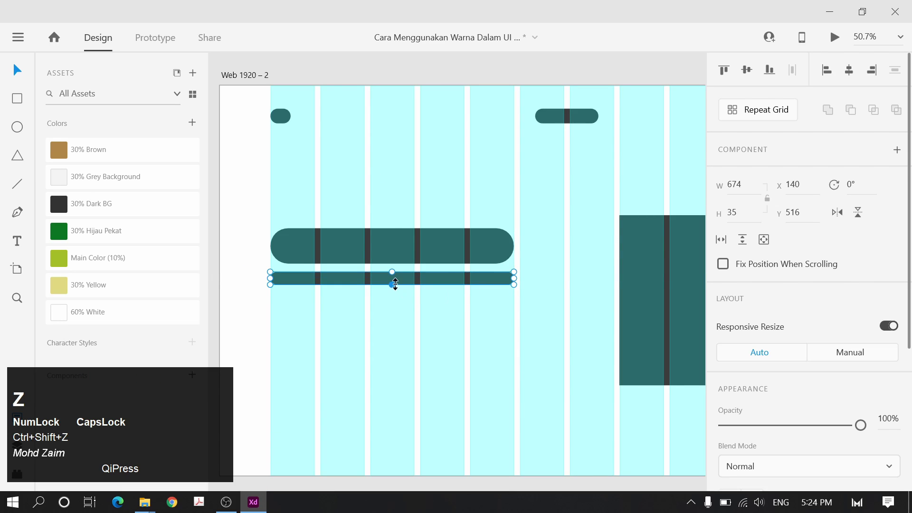
drag(392, 279, 430, 294)
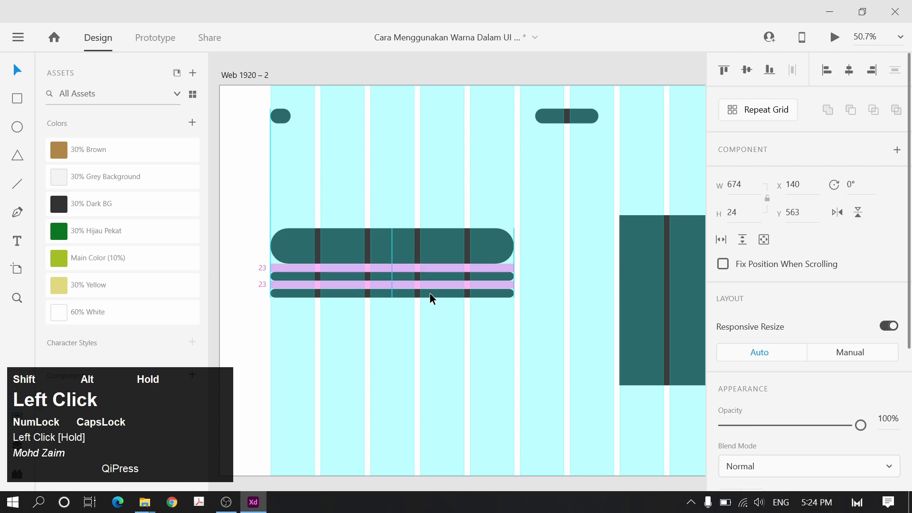
click(562, 284)
scroll(562, 285, down, 5)
drag(558, 297, 443, 321)
scroll(443, 320, up, 3)
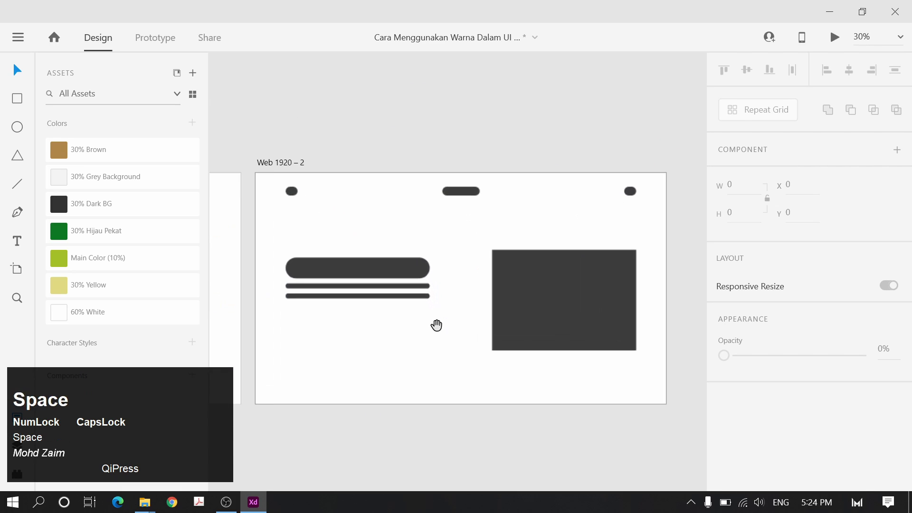
Copy the lower bar down and resize it into a 260 × 68 button pill
click(426, 296)
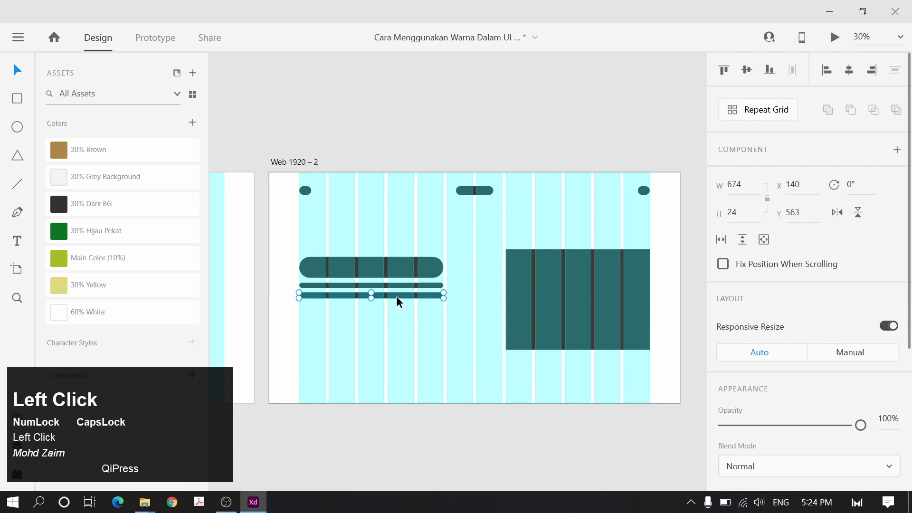
drag(397, 300, 401, 337)
scroll(352, 339, up, 4)
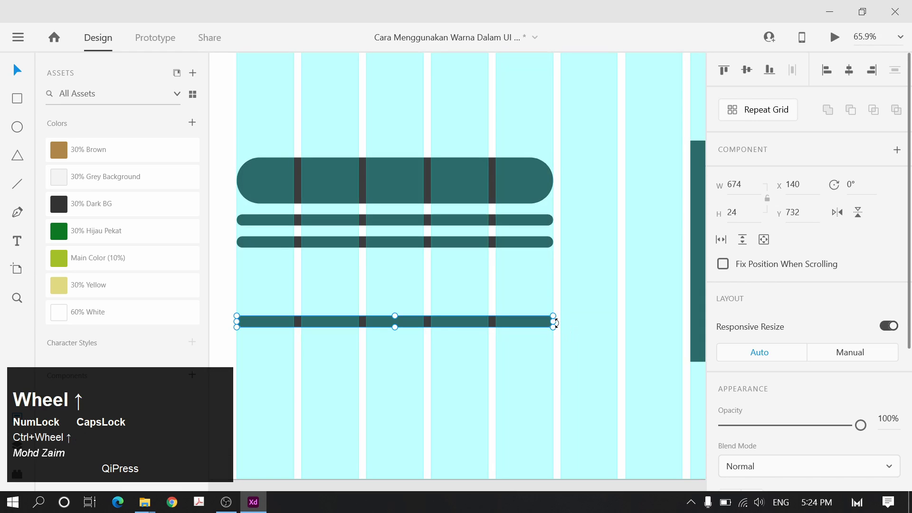
drag(554, 323, 359, 323)
drag(294, 327, 297, 348)
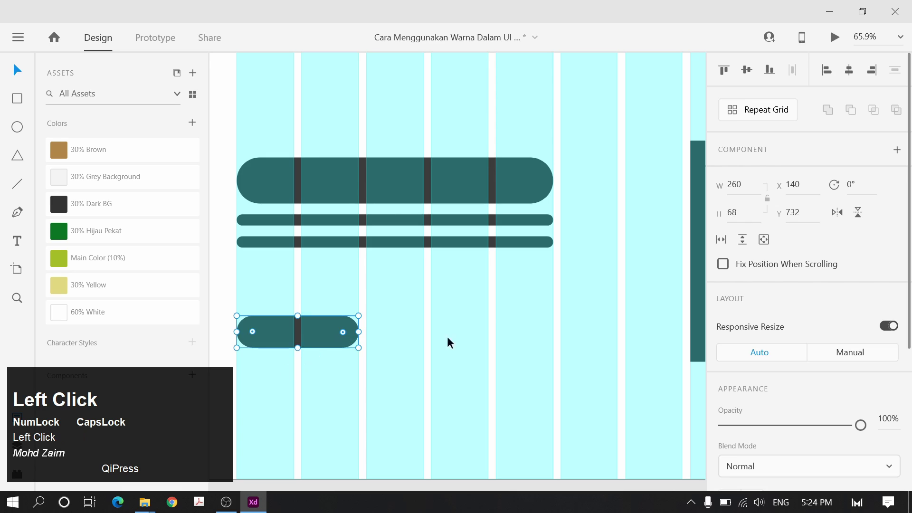
click(479, 332)
scroll(357, 335, down, 4)
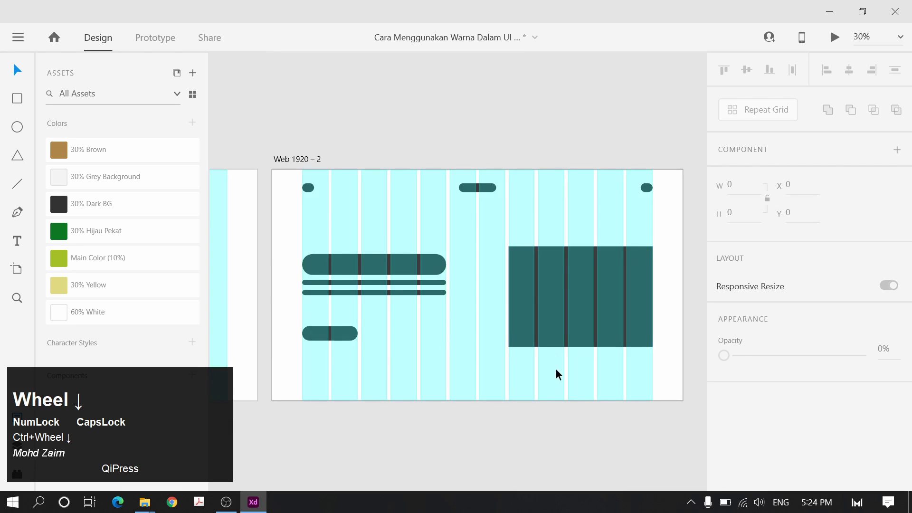
scroll(551, 125, down, 1)
drag(536, 126, 518, 93)
Rename the Web 1920 – 2 artboard to 'Landing Page'
click(352, 116)
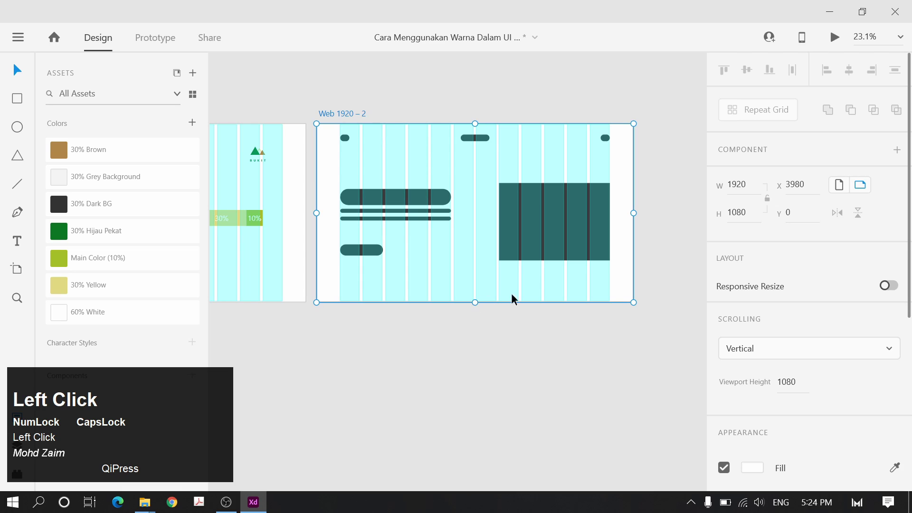
double_click(344, 114)
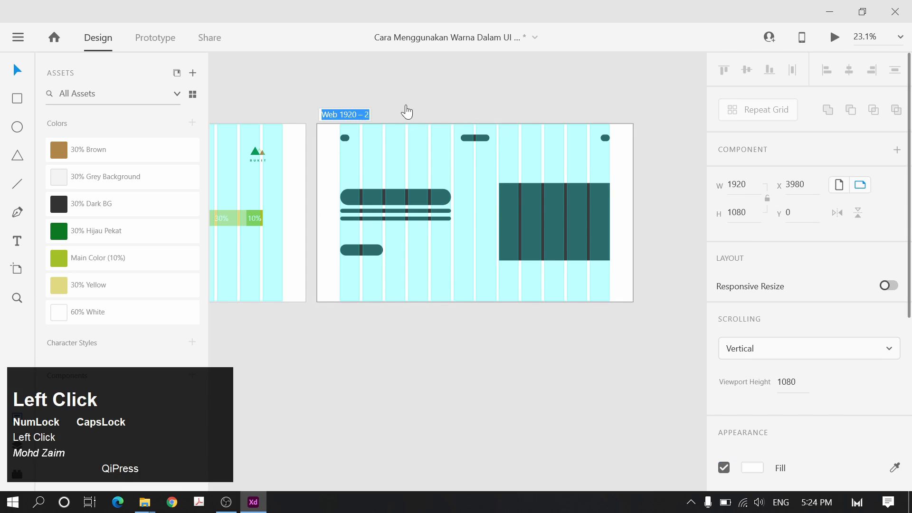
text(ANDI)
key(BackSpace)
key(BackSpace)
key(BackSpace)
key(BackSpace)
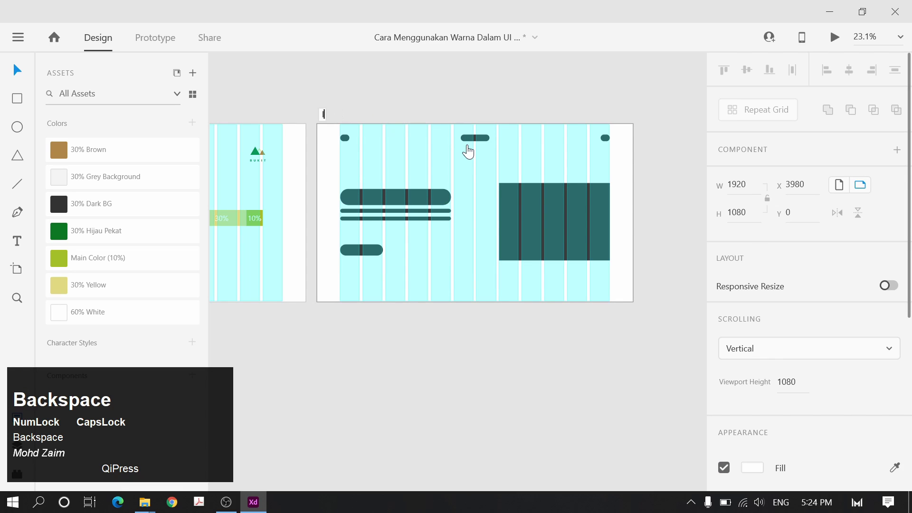
key(Caps_Lock)
text(Landing Page)
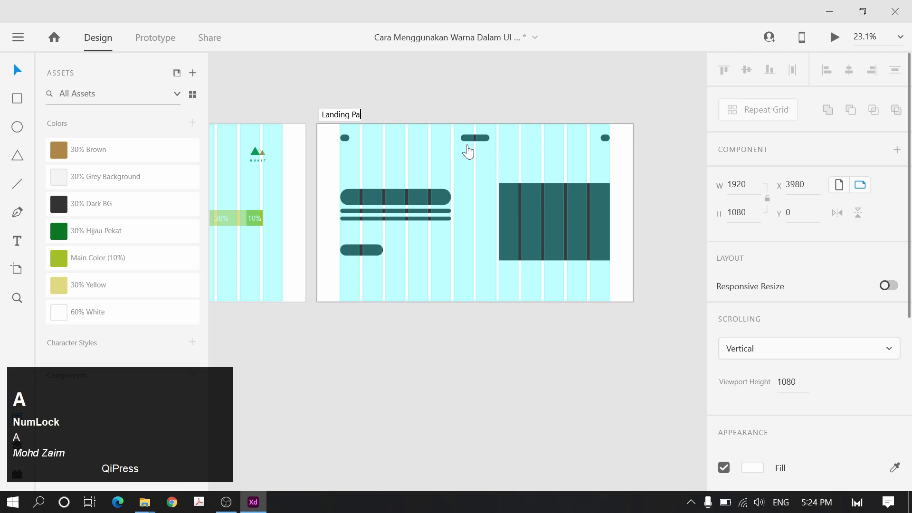
click(478, 117)
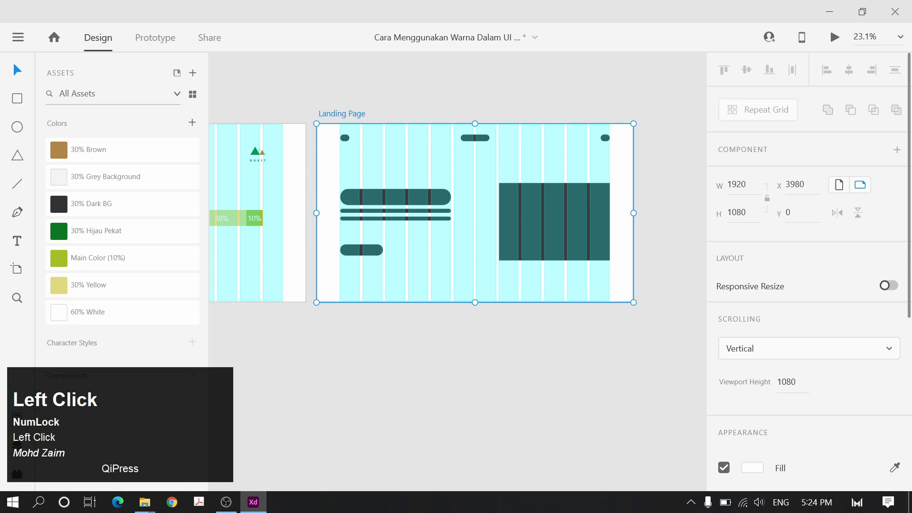
Set the artboard height to 1080*2, making it 2160 tall
click(737, 213)
text(*)
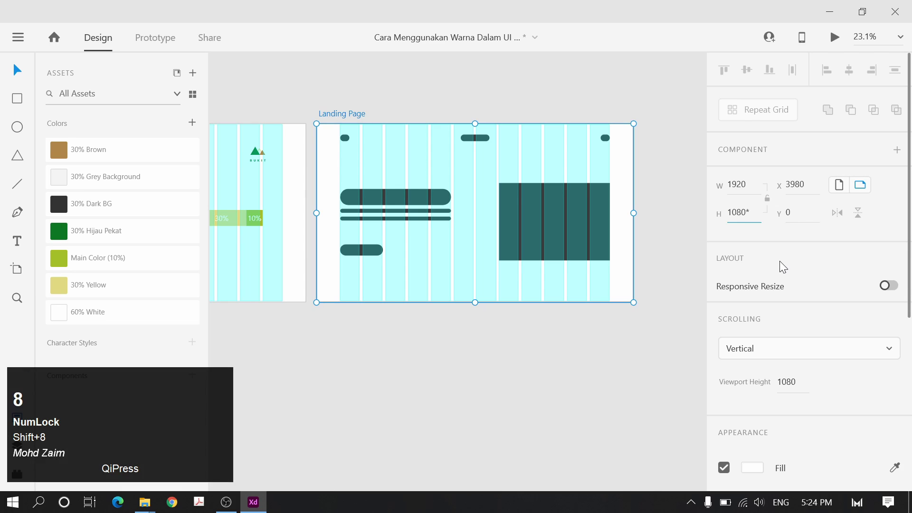
key(BackSpace)
text(*)
key(BackSpace)
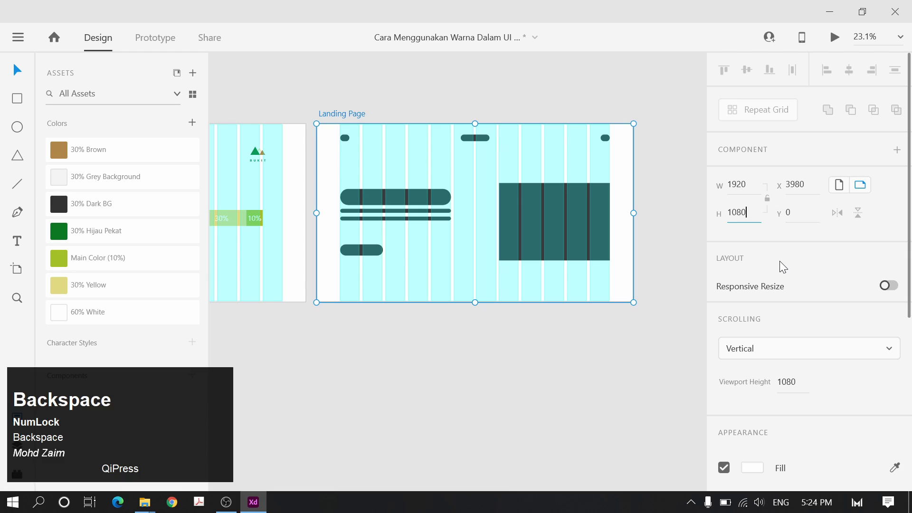
text(*)
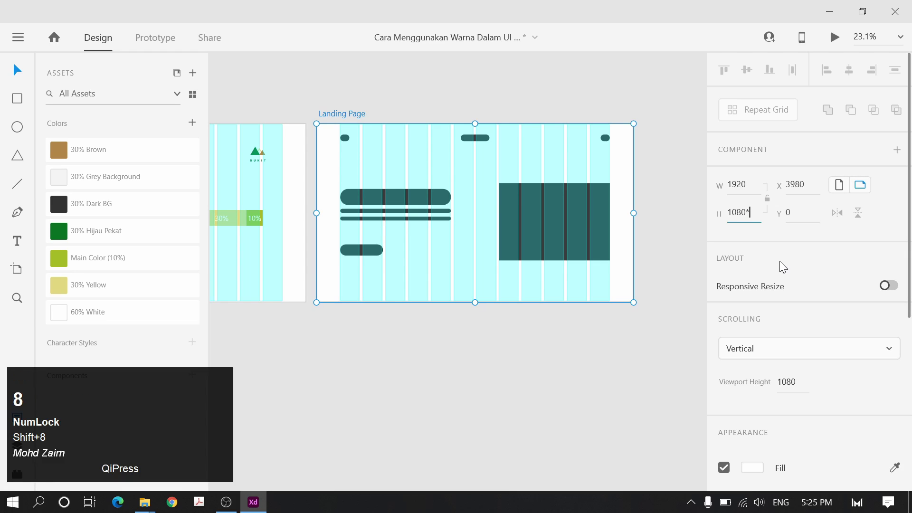
key(shift)
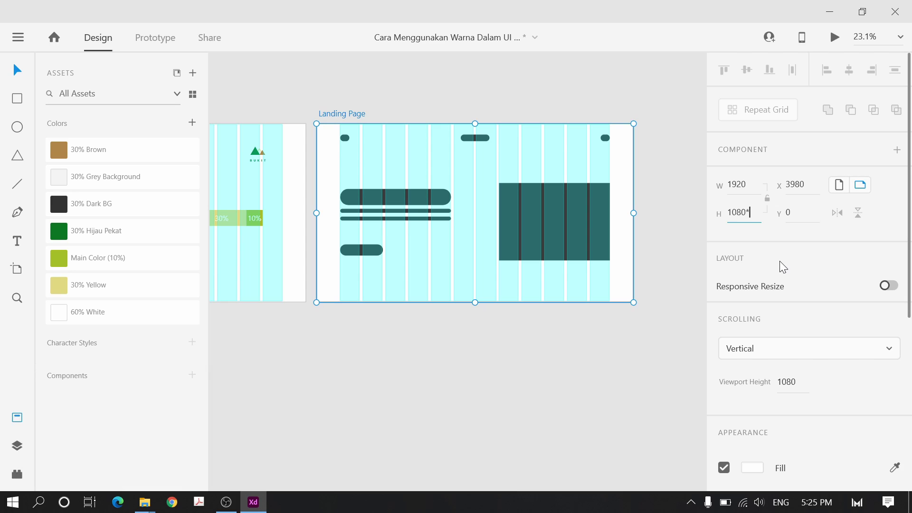
text(2)
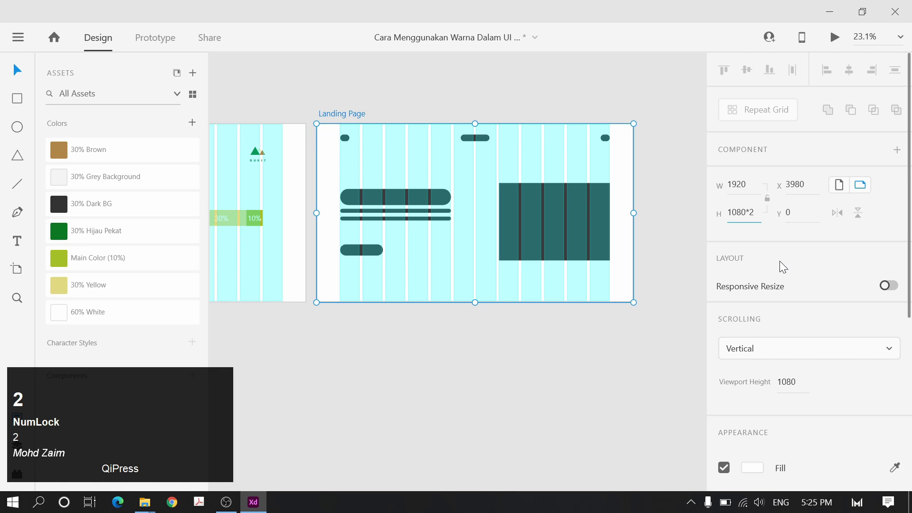
key(Return)
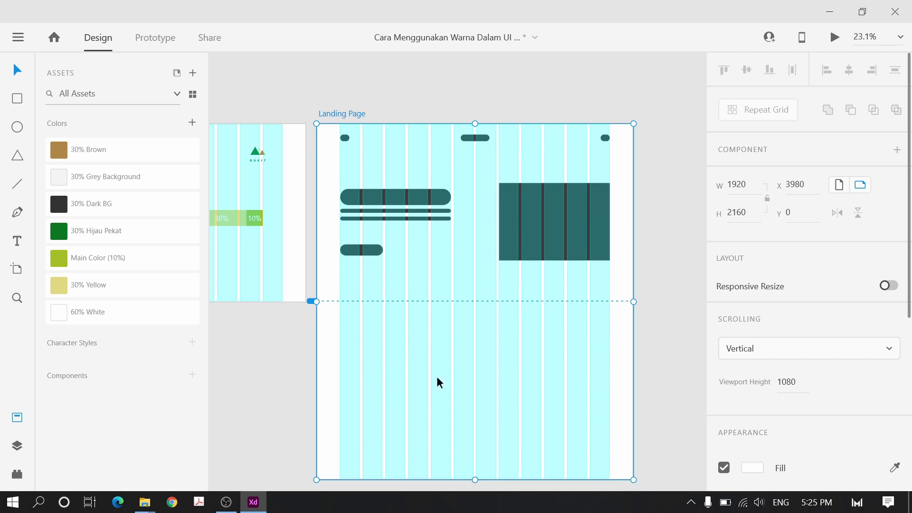
Draw a 1920 × 1080 rectangle covering the artboard's lower half below the fold
scroll(546, 317, down, 1)
click(481, 364)
key(r)
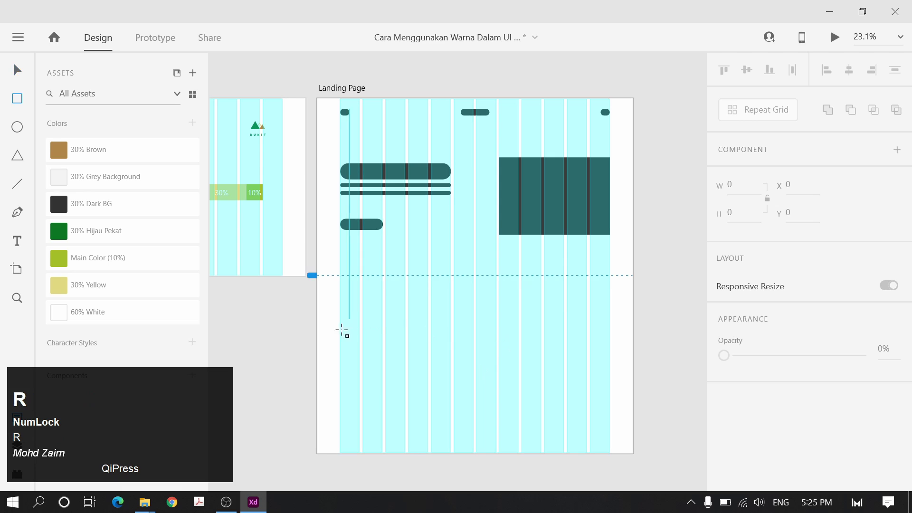
drag(320, 456, 635, 315)
key(v)
drag(481, 322, 477, 276)
Fill it with the 30% Grey Background swatch and copy the heading, text and button group down
scroll(765, 345, down, 5)
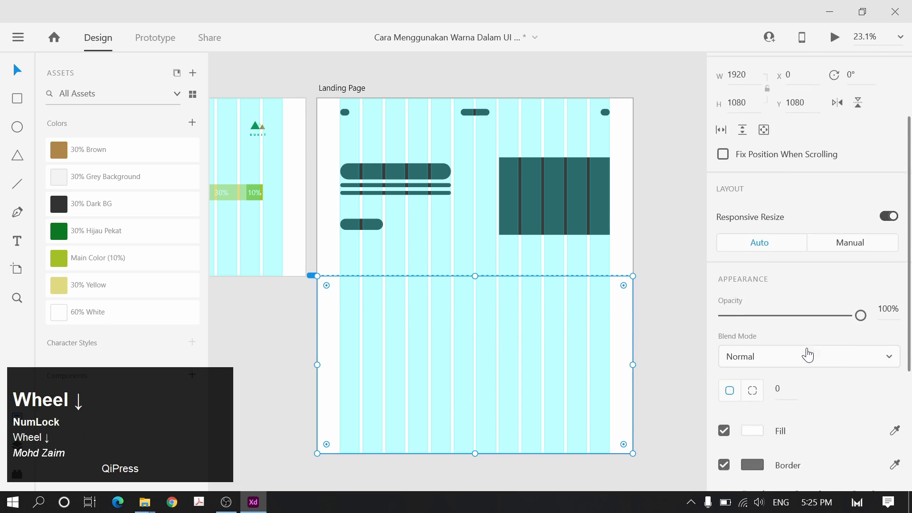
click(748, 416)
drag(586, 352, 512, 337)
drag(112, 189, 112, 188)
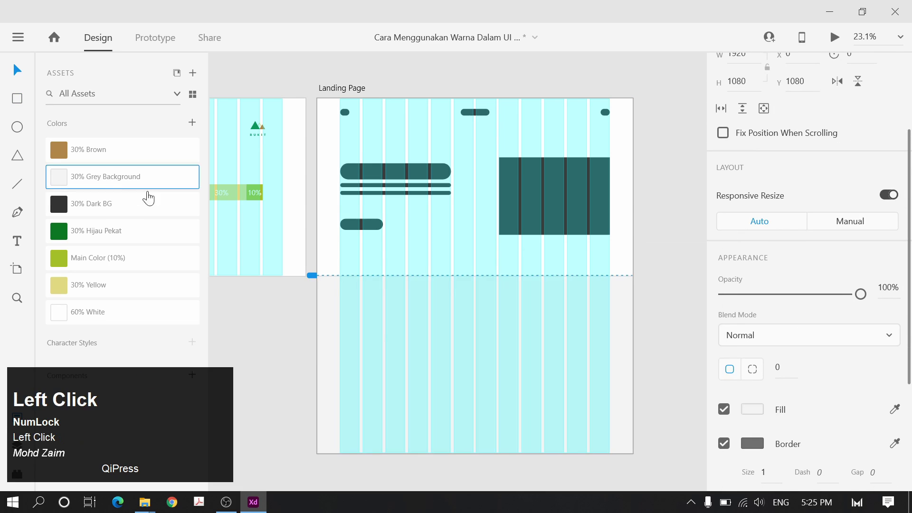
click(677, 249)
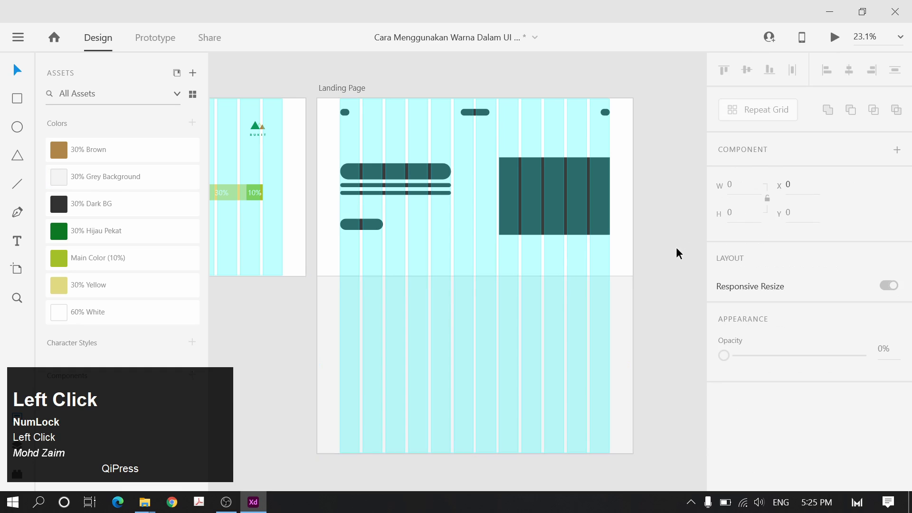
mouse_move(461, 155)
mouse_down()
mouse_move(361, 231)
mouse_move(508, 298)
mouse_move(523, 384)
mouse_up()
Move the copied text group into place and duplicate the dark image block into the lower-left
key(ctrl+shift+bracketright)
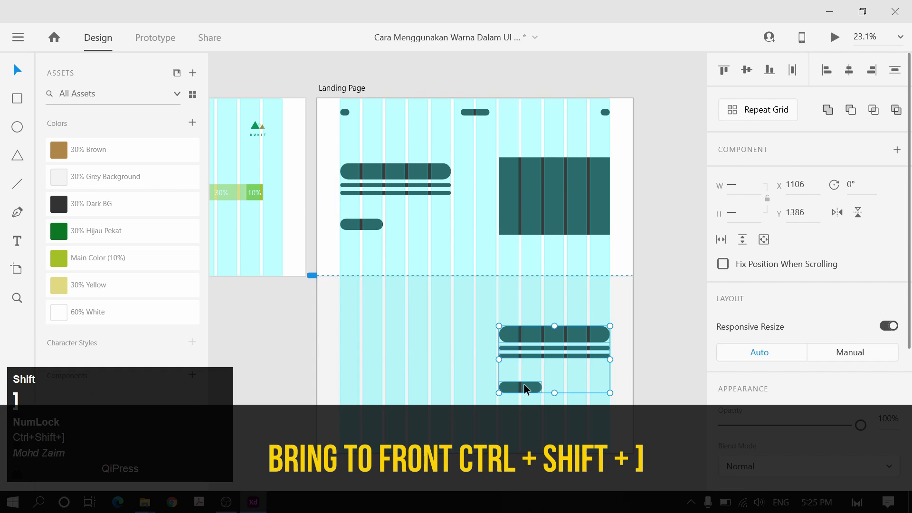
drag(602, 340, 575, 335)
click(563, 188)
drag(563, 188, 398, 305)
key(ctrl+shift+bracketright)
drag(397, 349, 393, 349)
Make the upper image block taller and stretch the lower-left block to 674 × 786
click(551, 228)
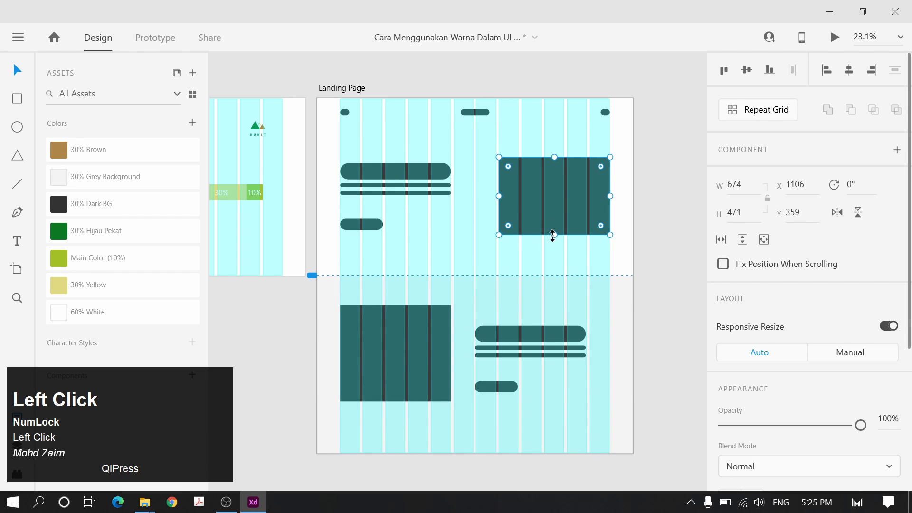
drag(553, 235, 575, 253)
drag(552, 194, 560, 187)
click(611, 189)
click(422, 322)
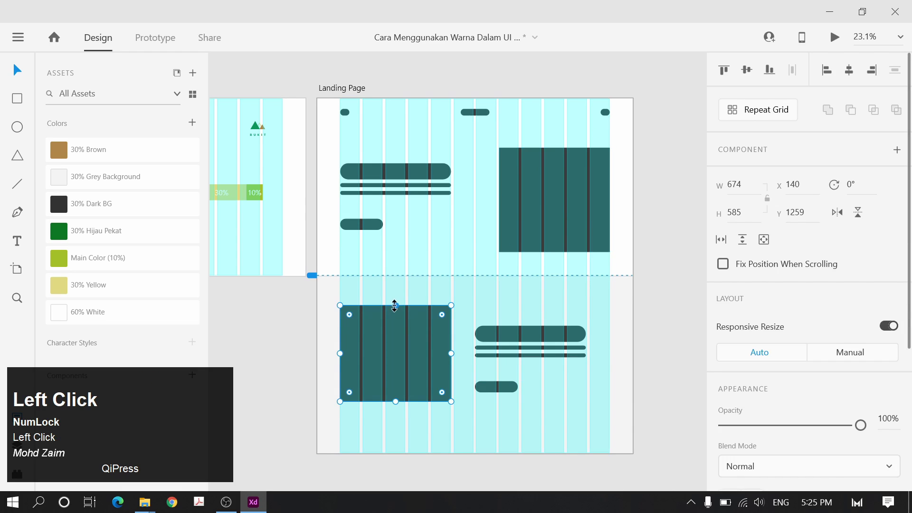
drag(394, 306, 394, 299)
drag(395, 401, 395, 429)
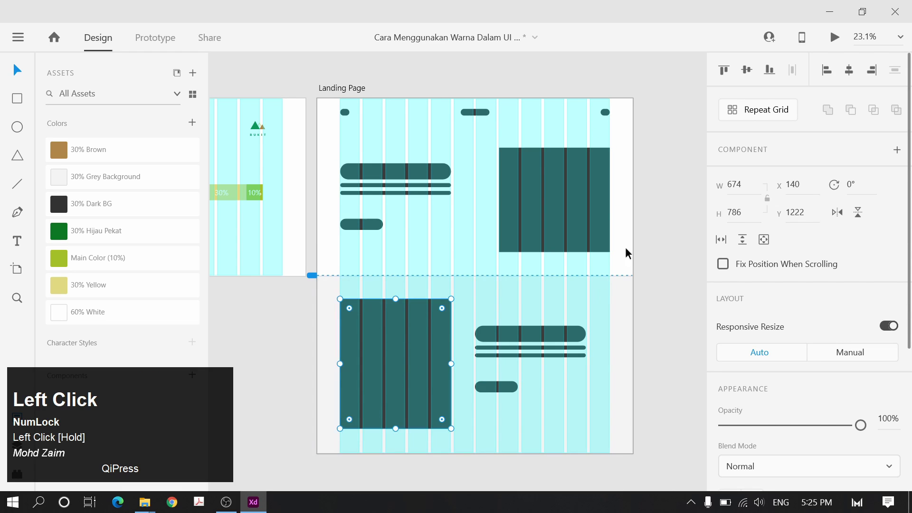
click(651, 267)
Remove the background rectangle's border and give it a darker grey fill
click(622, 299)
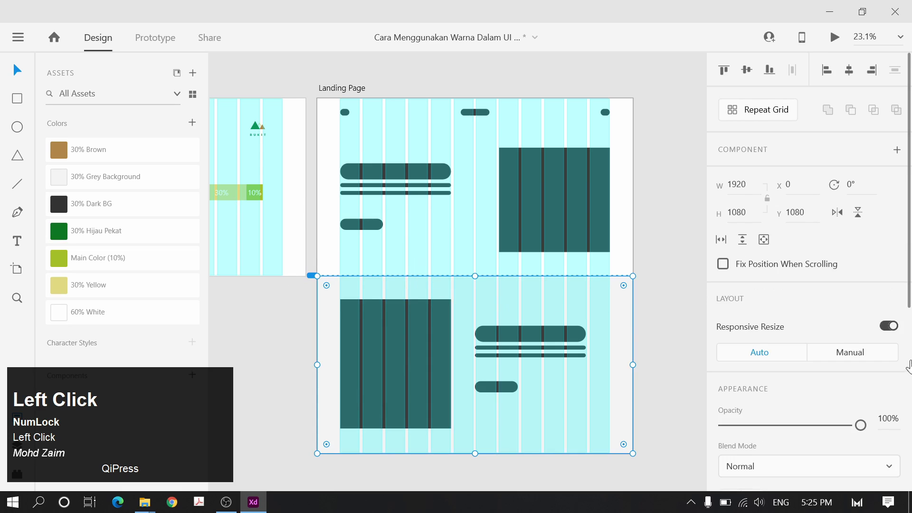
scroll(909, 366, down, 5)
click(723, 259)
click(752, 330)
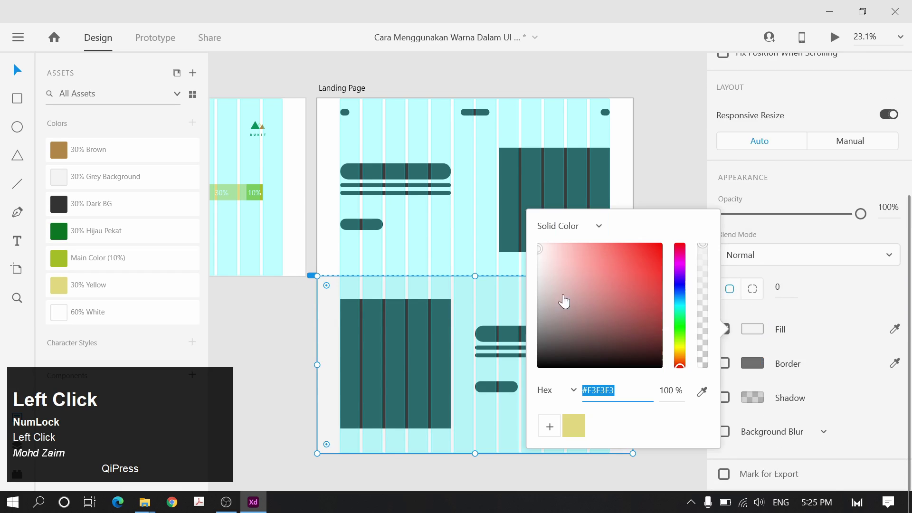
drag(564, 301, 527, 278)
click(642, 136)
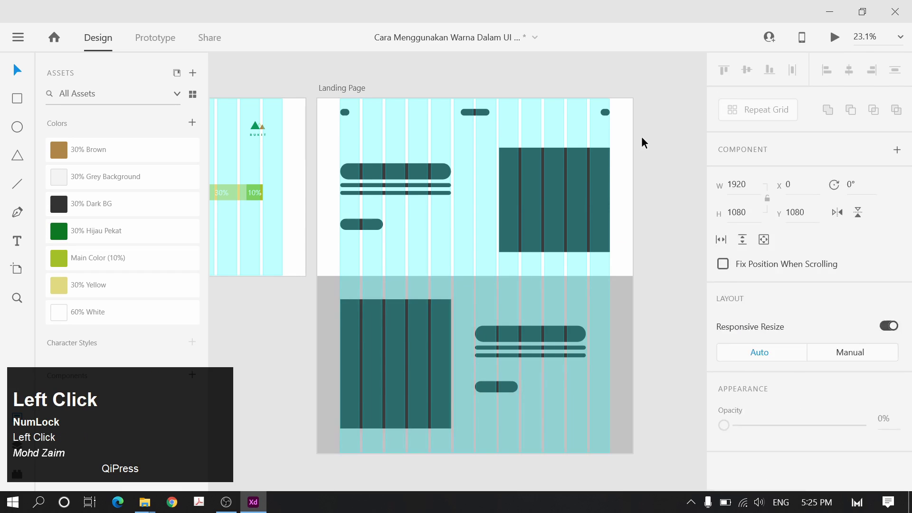
click(569, 314)
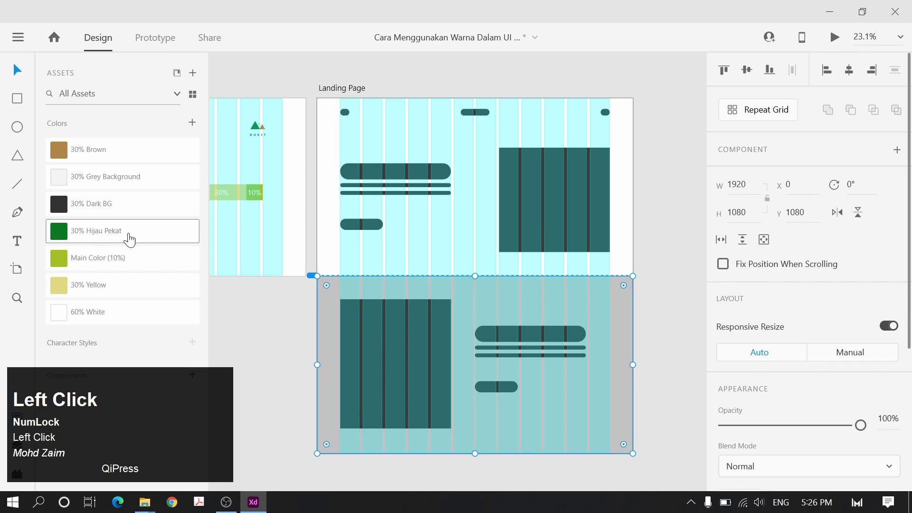
Make the Landing Page artboard 1920 × 3240 by adding 1080 to its height
click(431, 86)
click(358, 87)
click(736, 213)
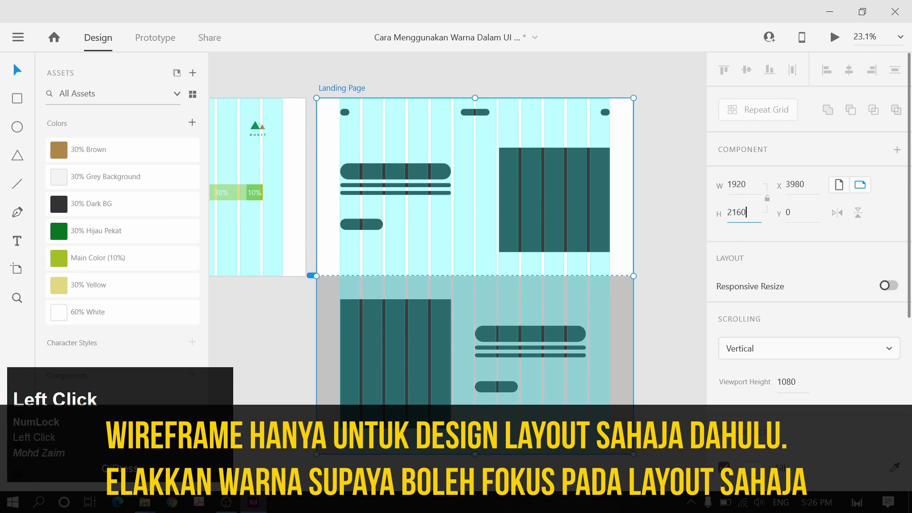
text(*3)
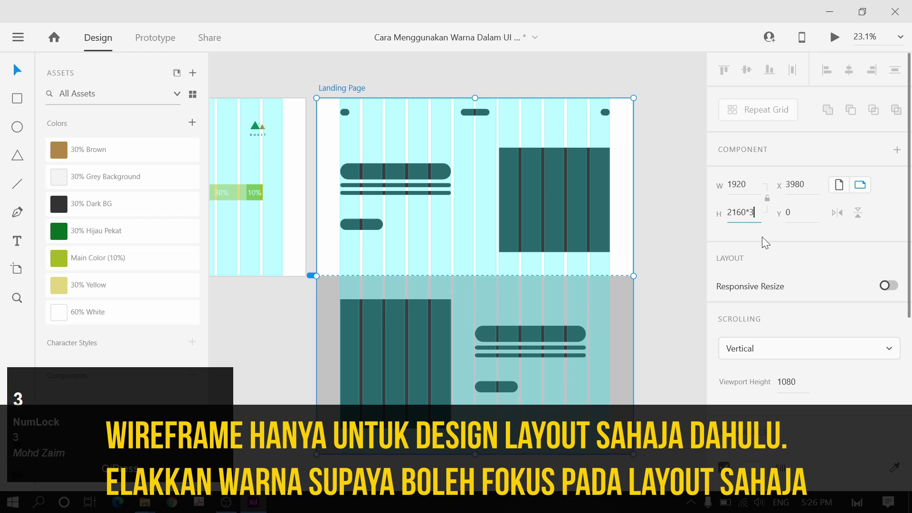
key(Return)
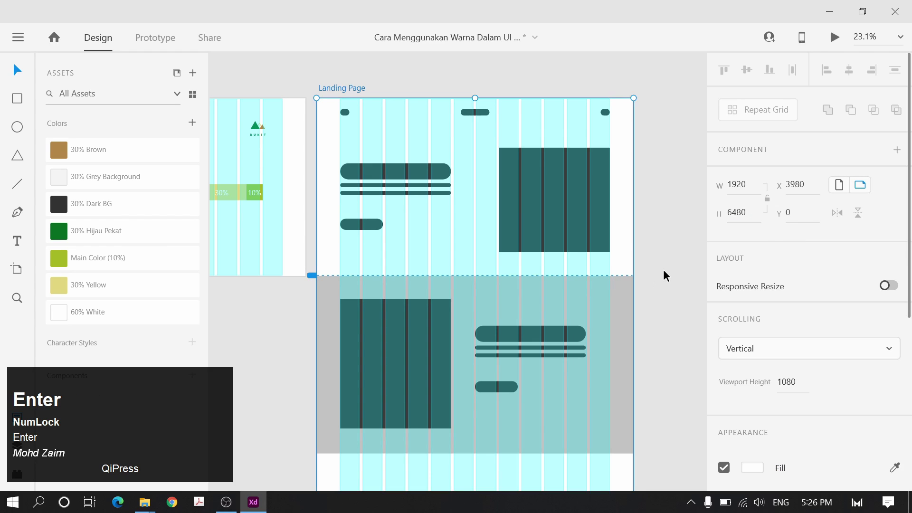
scroll(662, 278, down, 4)
drag(663, 278, 605, 287)
key(ctrl+z)
scroll(601, 212, up, 4)
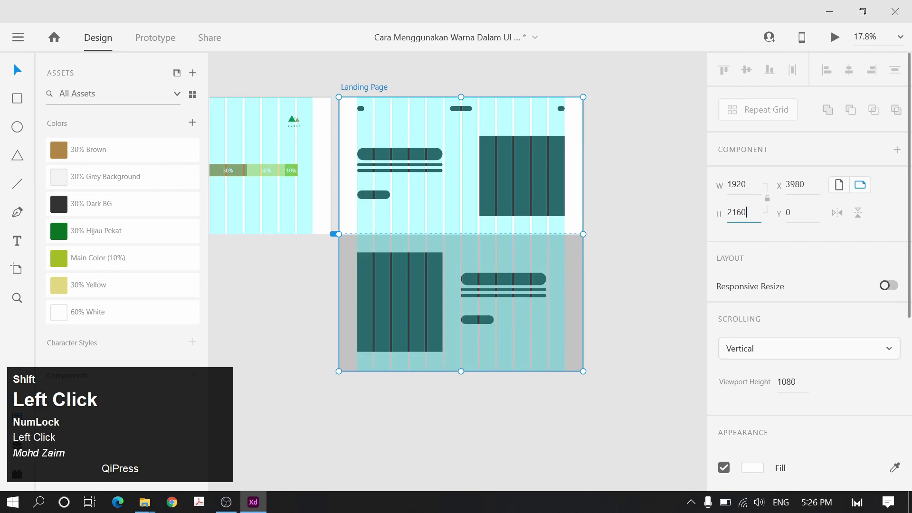
text(+1080)
key(Return)
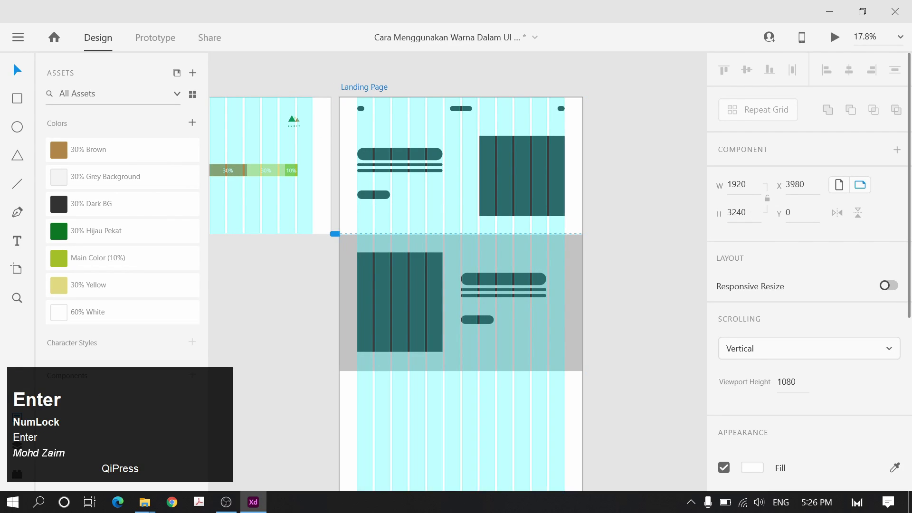
click(602, 340)
scroll(323, 386, down, 2)
Copy the heading bars and small pill button down, centred in the third section
click(566, 379)
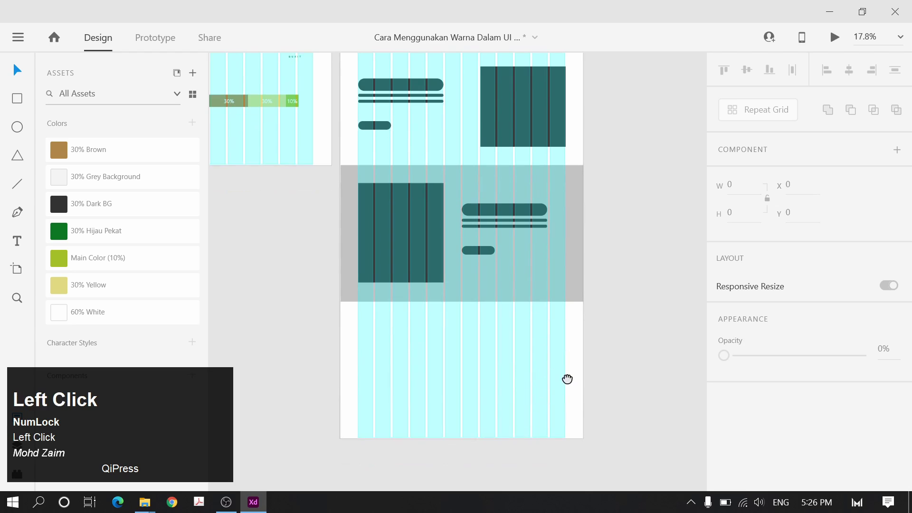
shift+click(491, 204)
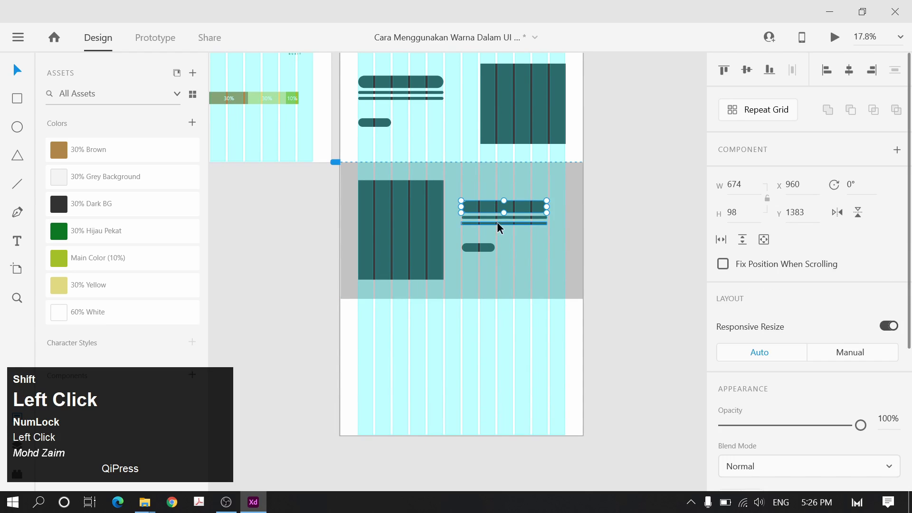
shift+click(483, 246)
drag(506, 207, 496, 346)
click(572, 343)
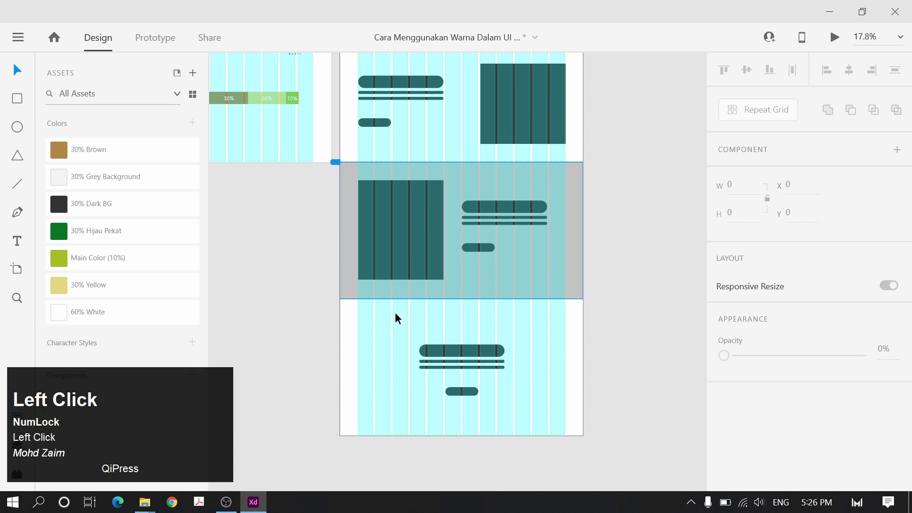
Duplicate the grey band into the third section and fill it with 30% Grey Background
drag(501, 274, 510, 409)
key(ctrl+z)
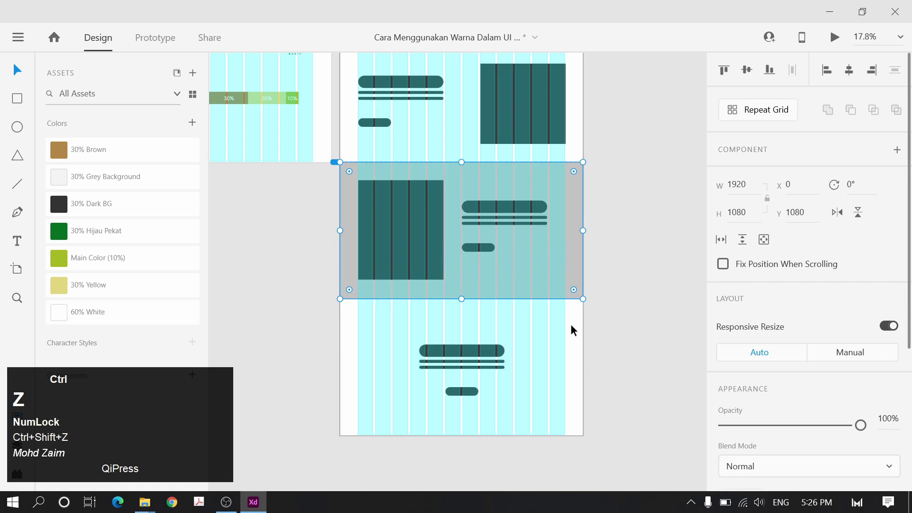
drag(528, 285, 534, 423)
click(108, 188)
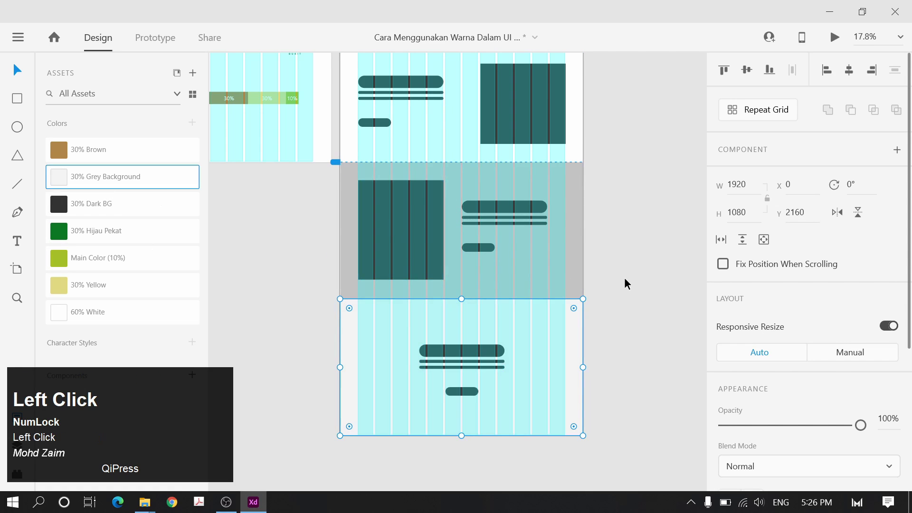
click(624, 277)
scroll(591, 375, up, 1)
click(564, 368)
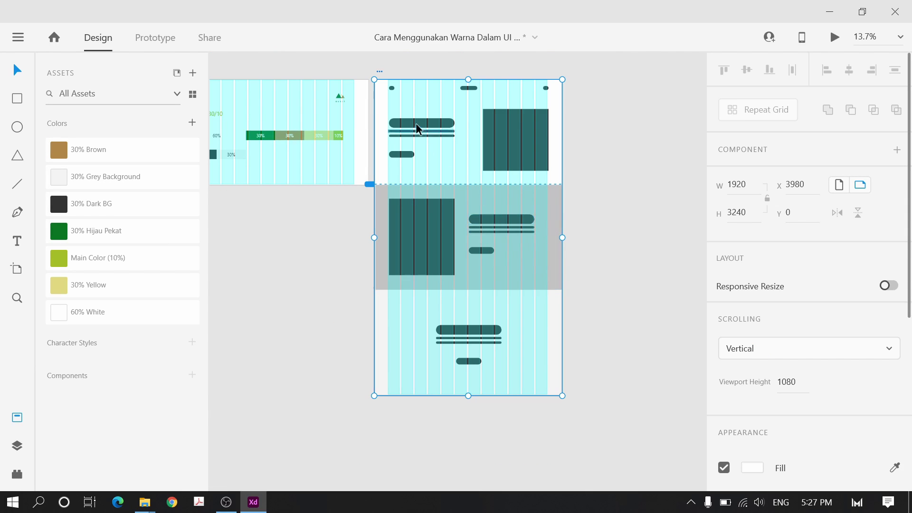
Add 1080 to the artboard height to make room for a fourth section
click(736, 213)
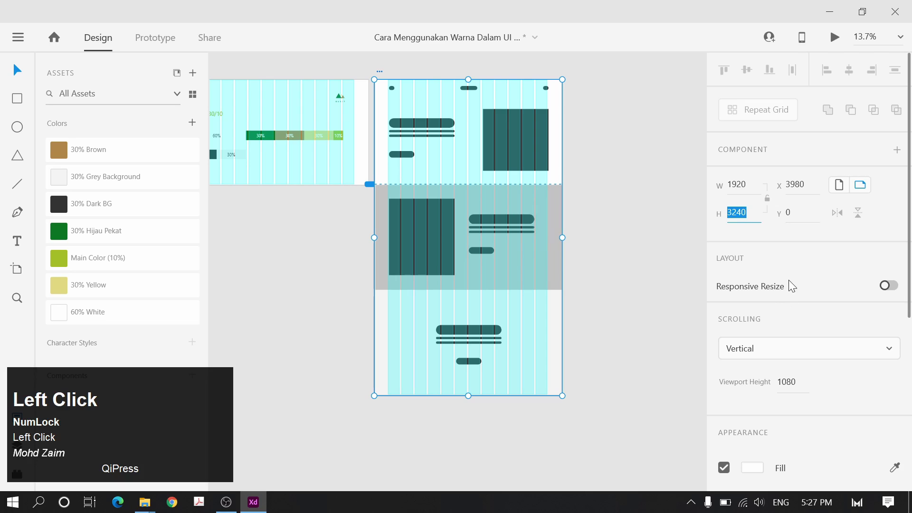
key(Right)
text(+1080)
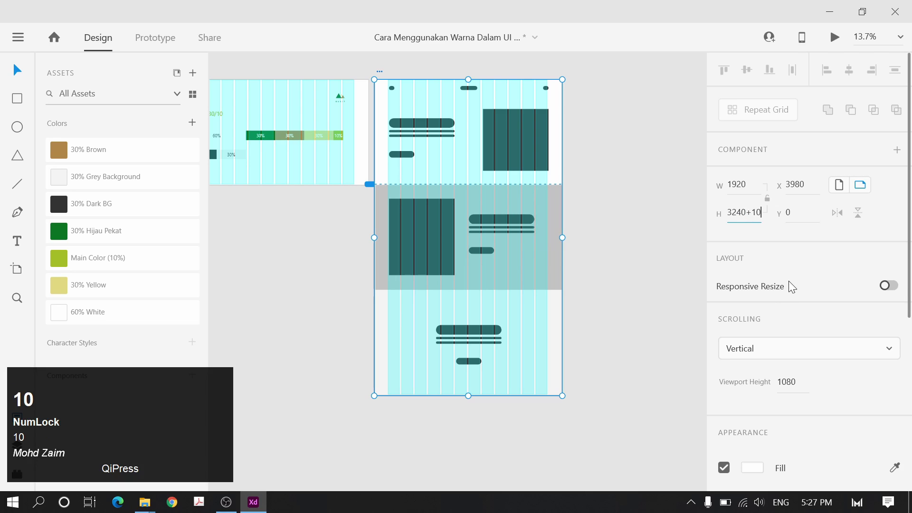
key(Return)
click(617, 176)
scroll(526, 114, down, 1)
scroll(515, 245, up, 1)
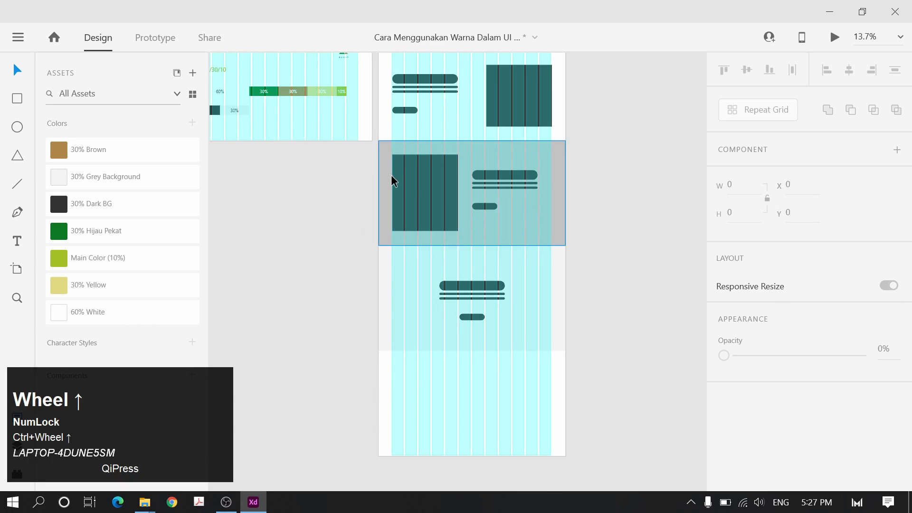
Copy the heading bar, text lines and button bar into the fourth section's left column
click(485, 176)
shift+click(497, 185)
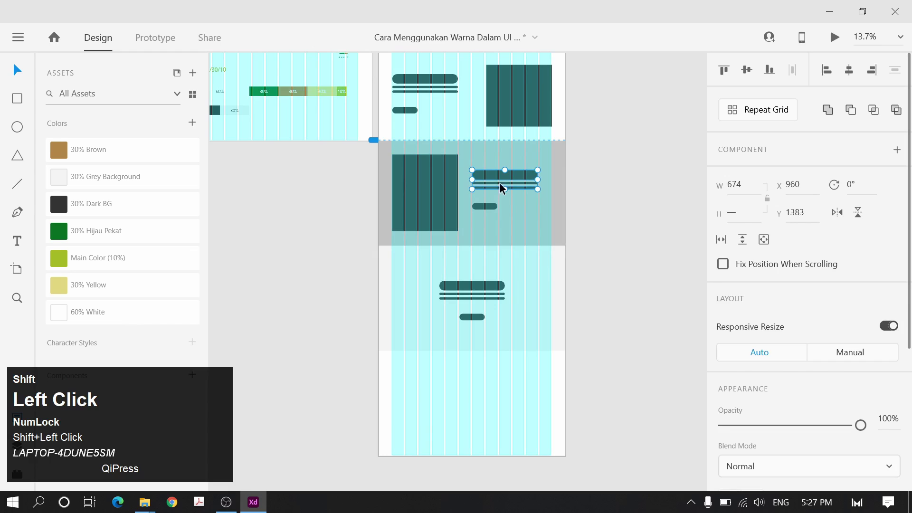
shift+click(476, 205)
drag(475, 204, 471, 423)
drag(520, 398, 442, 390)
Copy the dark image block to the right, extend the artboard, and add a thin bottom band
drag(426, 179, 522, 395)
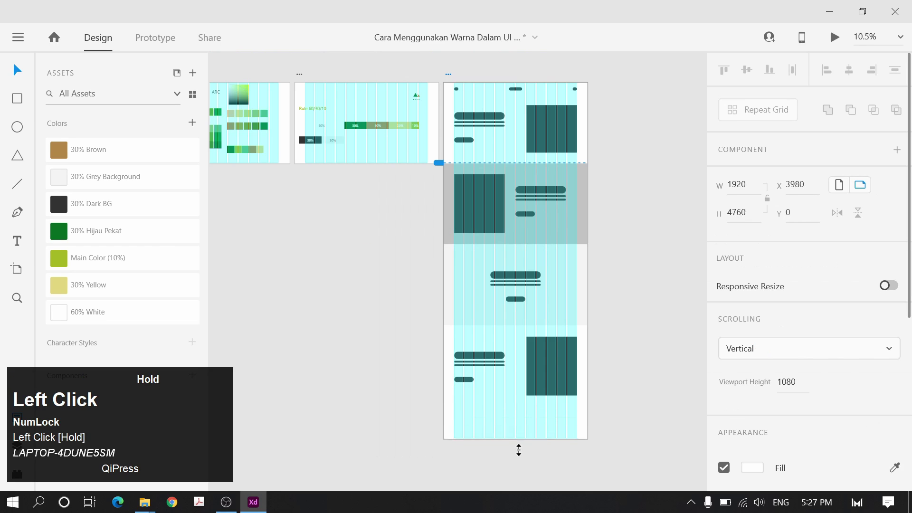
drag(517, 449, 522, 429)
click(563, 306)
drag(564, 306, 553, 411)
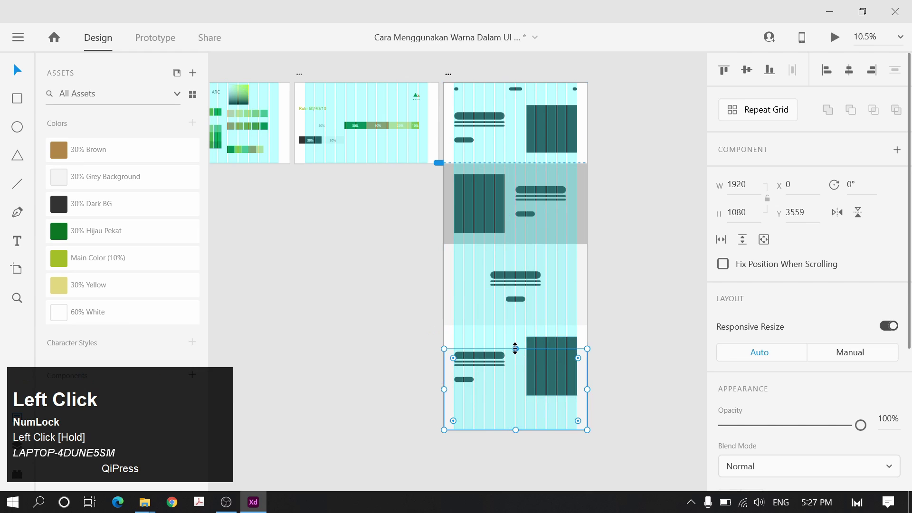
drag(515, 348, 529, 412)
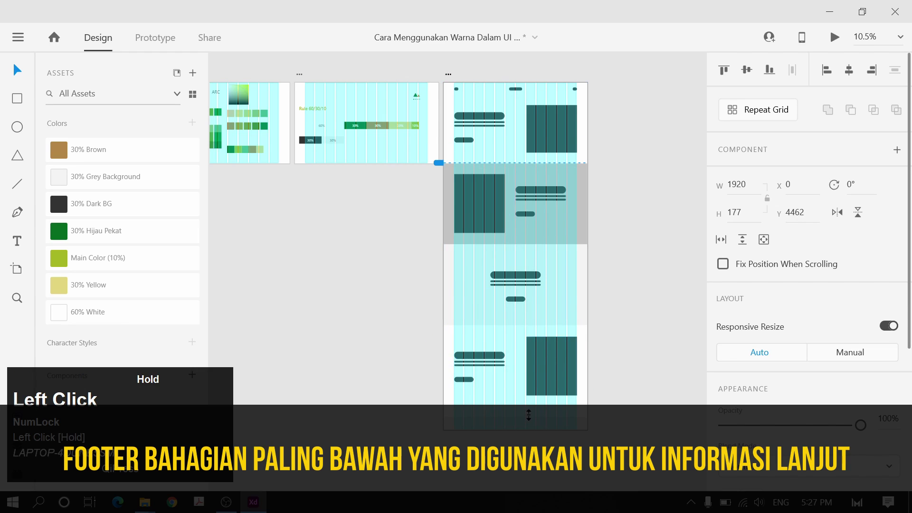
Position the 200 px footer band below the image block using measured nudges
scroll(532, 417, up, 5)
drag(535, 413, 539, 394)
click(560, 284)
key(alt)
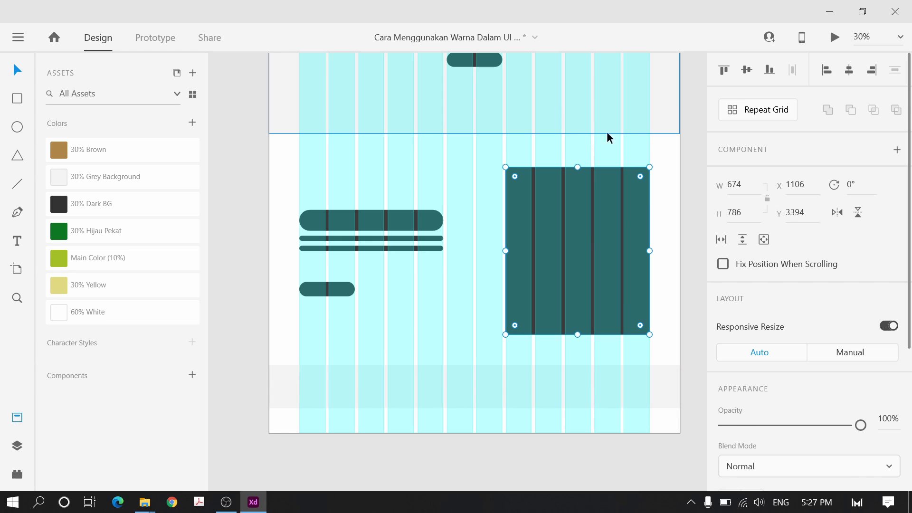
key(alt)
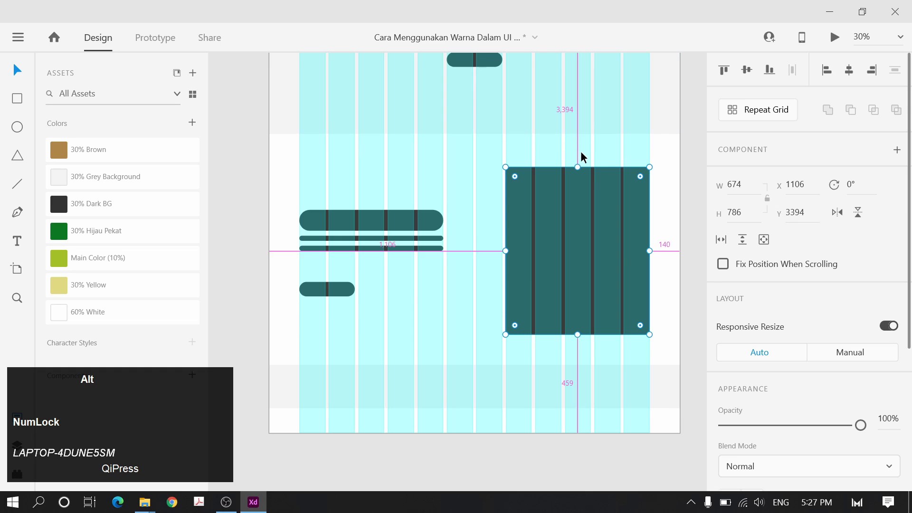
click(614, 397)
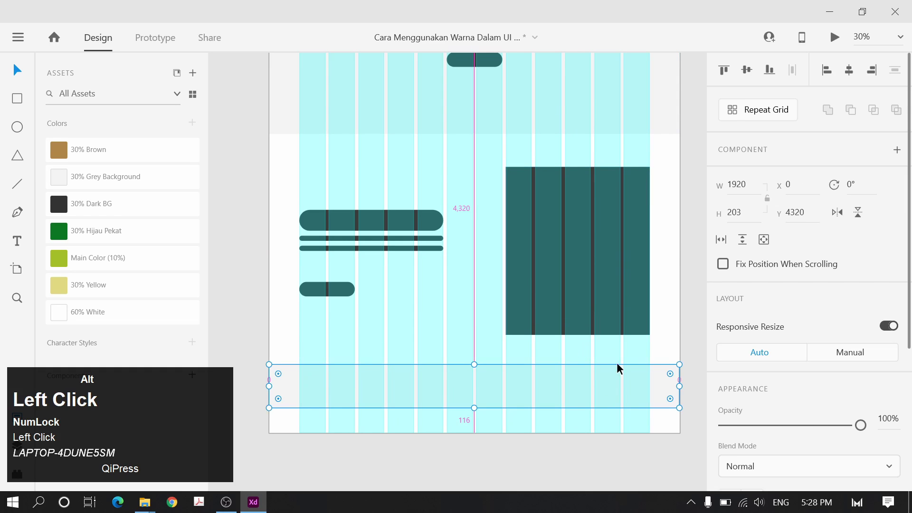
key(Down)
key(Down)
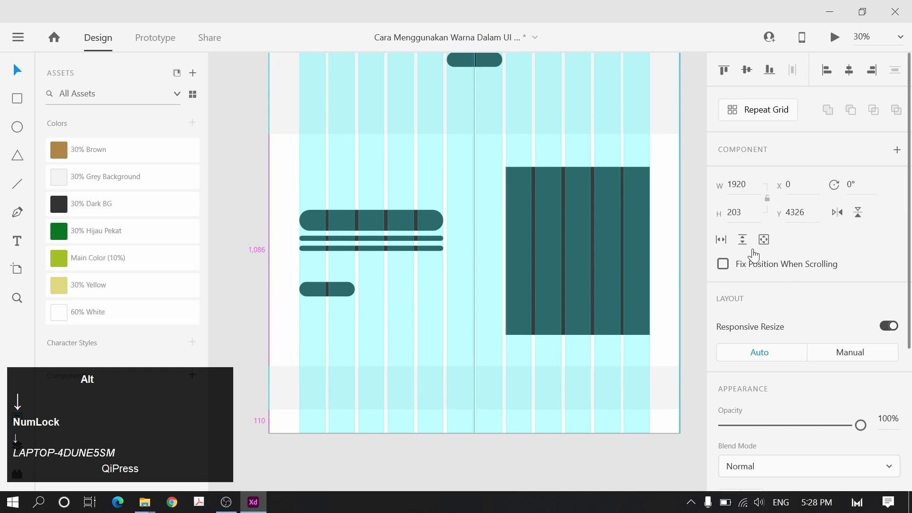
shift+click(567, 380)
drag(566, 379, 565, 385)
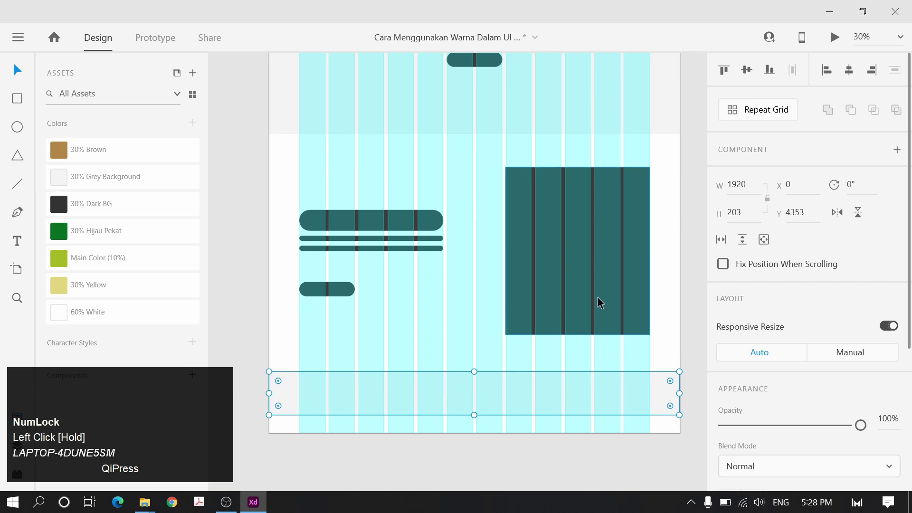
key(alt+Up)
key(alt+Up)
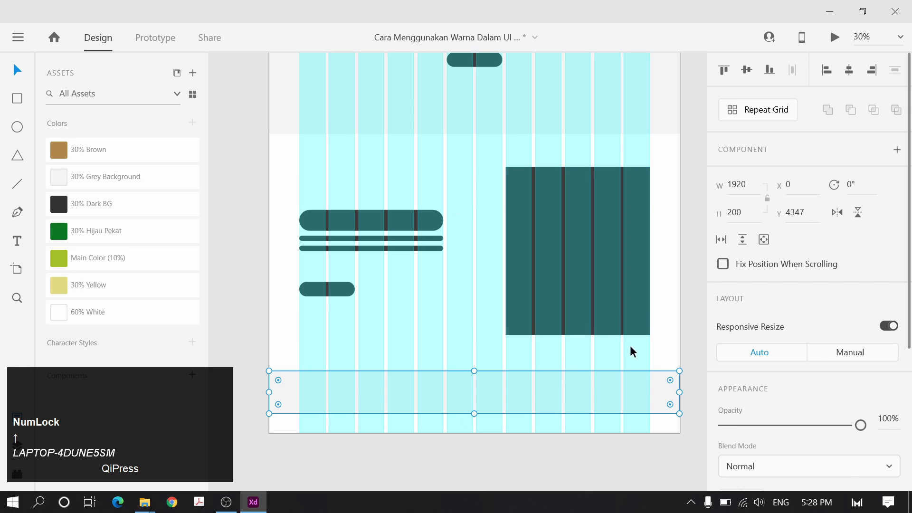
key(Up)
key(Up)
key(Up)
key(alt)
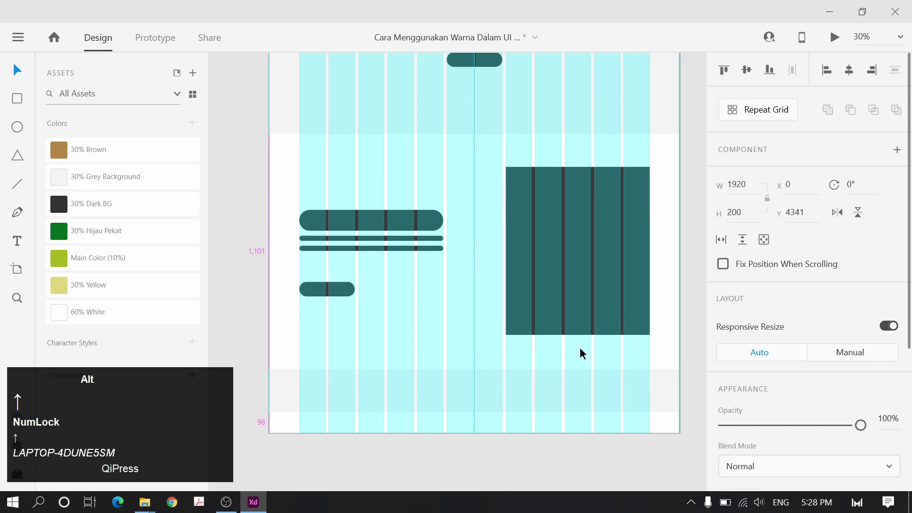
key(Up)
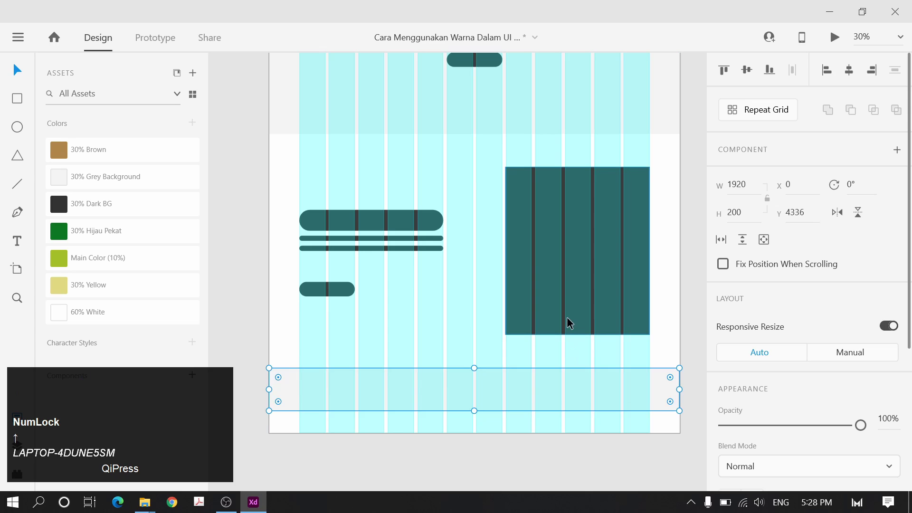
key(Up)
key(Up)
Pull the artboard's bottom edge up to meet the footer, making it 4537 tall
mouse_move(590, 107)
click(528, 195)
mouse_move(591, 366)
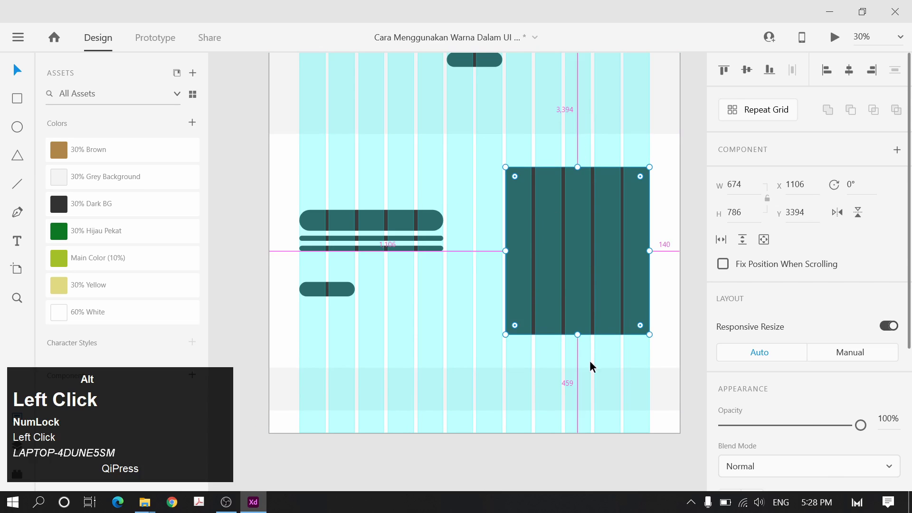
alt+scroll(567, 421, up, 3)
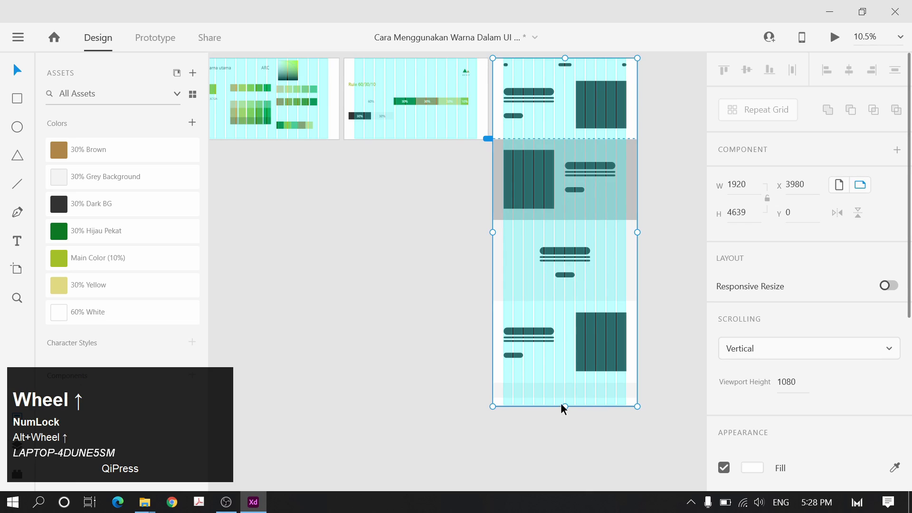
ctrl+scroll(564, 403, up, 3)
drag(523, 432, 530, 418)
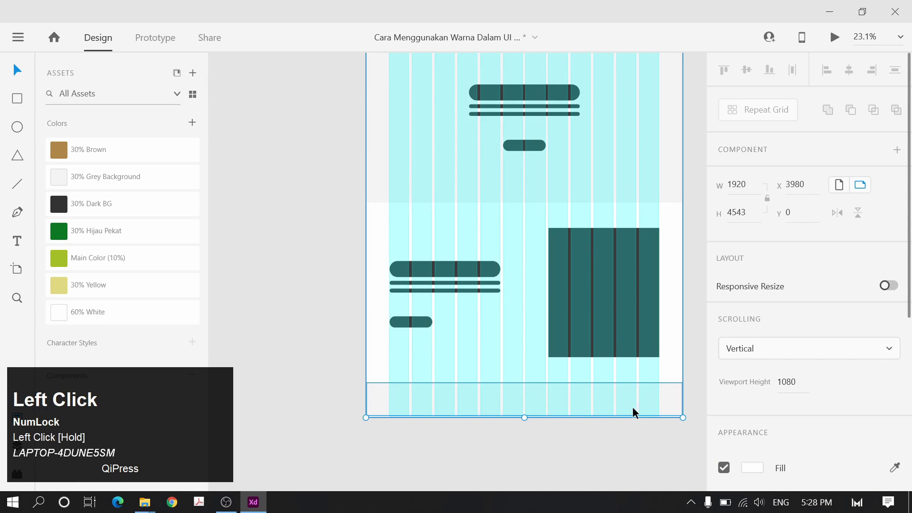
click(677, 402)
ctrl+scroll(263, 270, down, 3)
Hide the Landing Page artboard's layout column grid
click(273, 351)
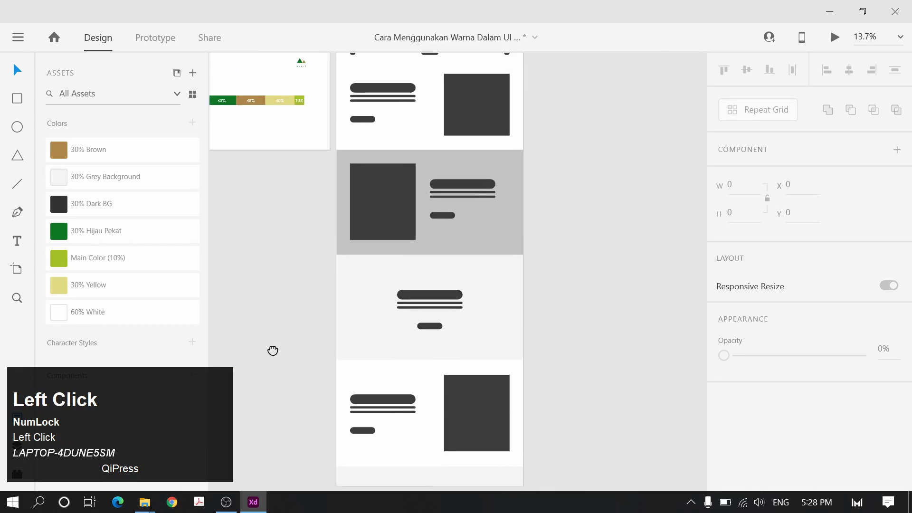
key(space)
click(358, 122)
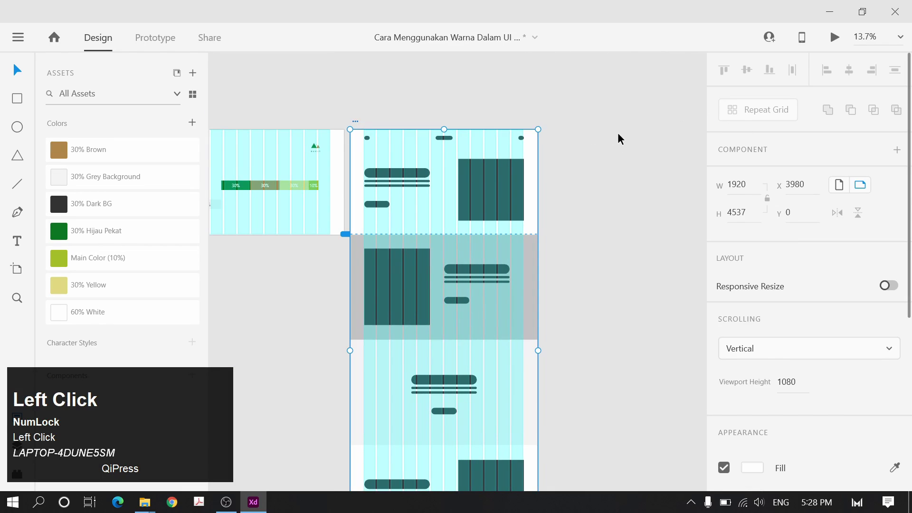
scroll(789, 359, down, 5)
click(725, 256)
click(576, 248)
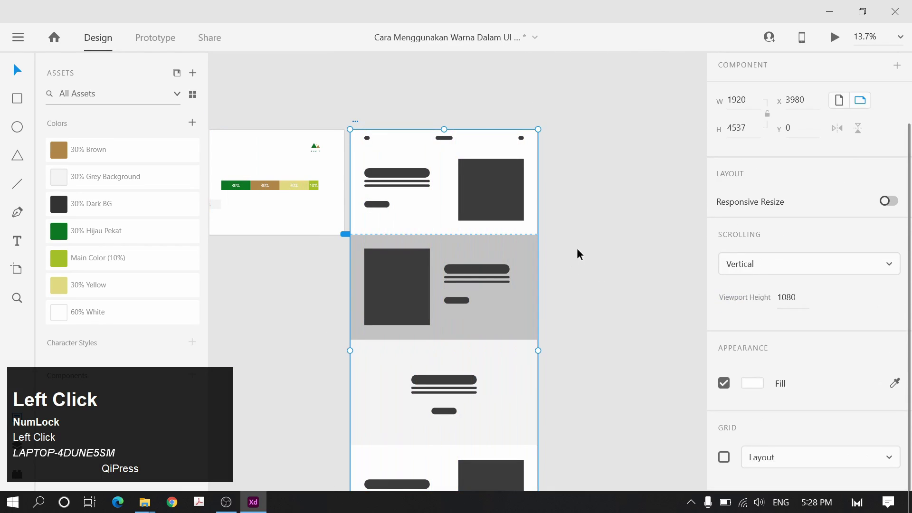
scroll(575, 247, down, 4)
scroll(577, 261, up, 4)
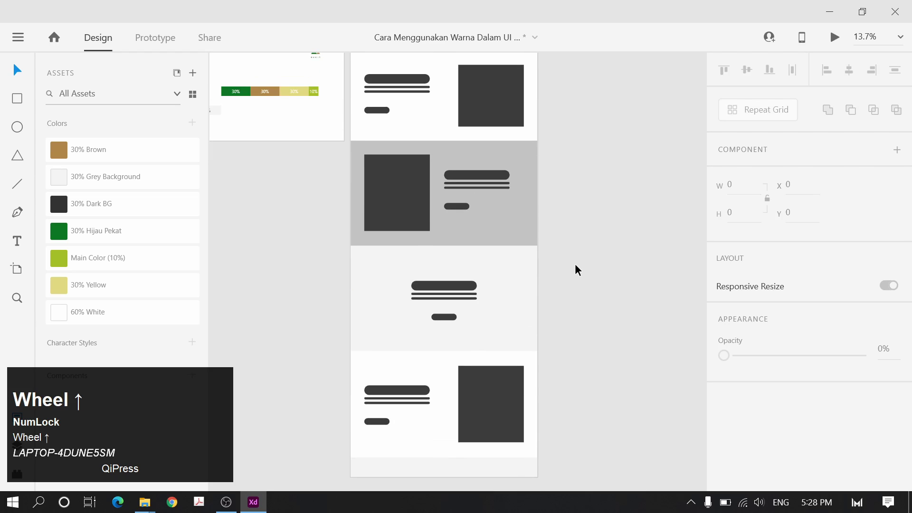
scroll(578, 263, down, 5)
Fill the footer with 30% Dark BG and duplicate the artboard to the right
click(473, 409)
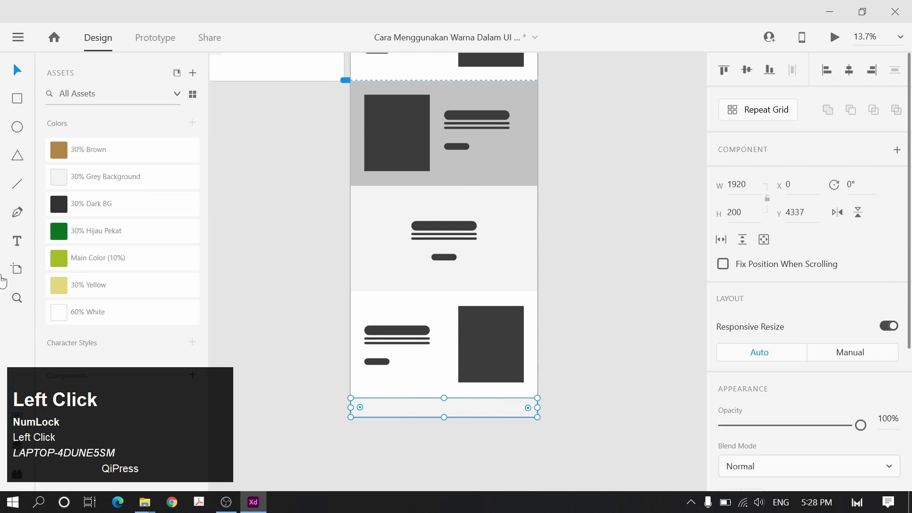
click(92, 204)
click(575, 312)
ctrl+scroll(575, 311, down, 3)
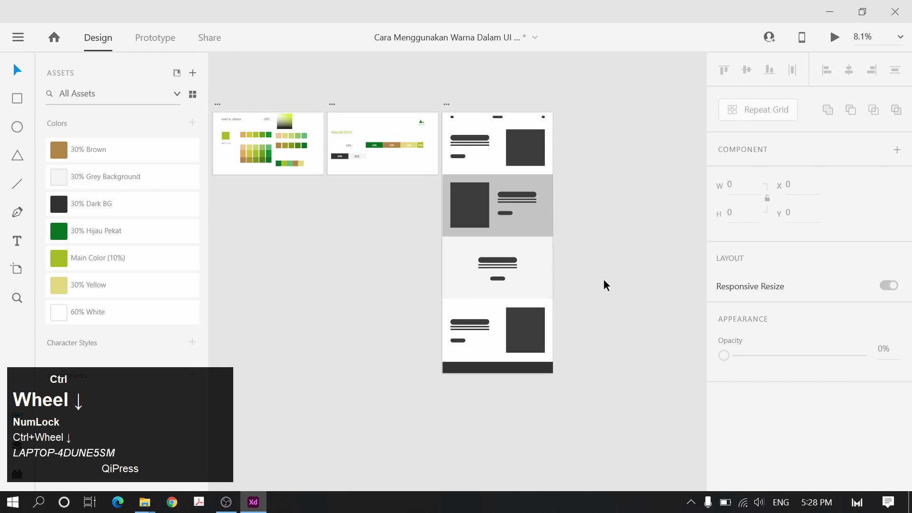
drag(378, 117, 598, 322)
Fill the hero and second section's small buttons with Main Color (10%) green
ctrl+click(568, 242)
ctrl+scroll(568, 241, up, 5)
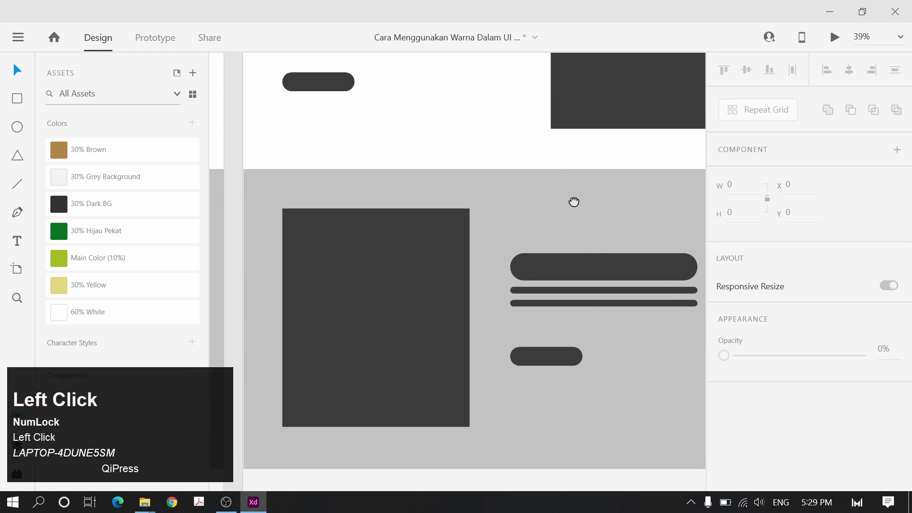
drag(574, 202, 587, 380)
ctrl+scroll(471, 268, down, 2)
drag(627, 295, 602, 301)
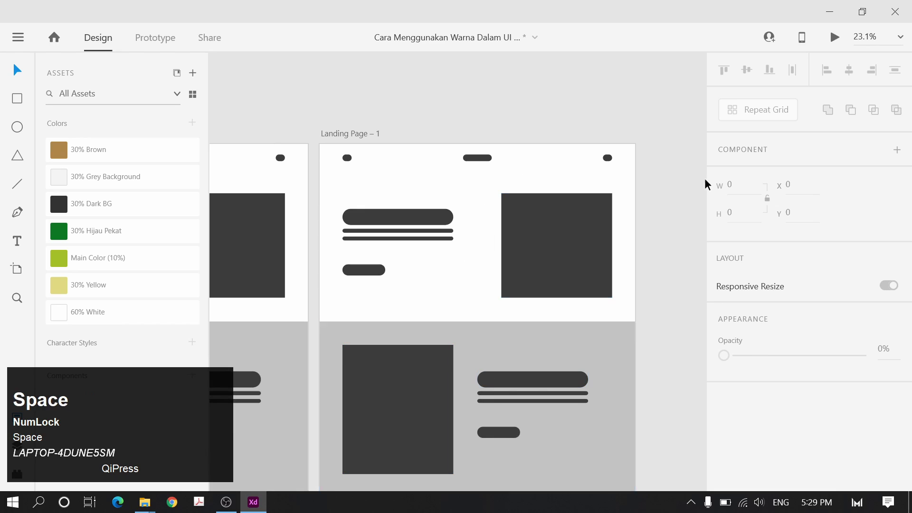
click(366, 271)
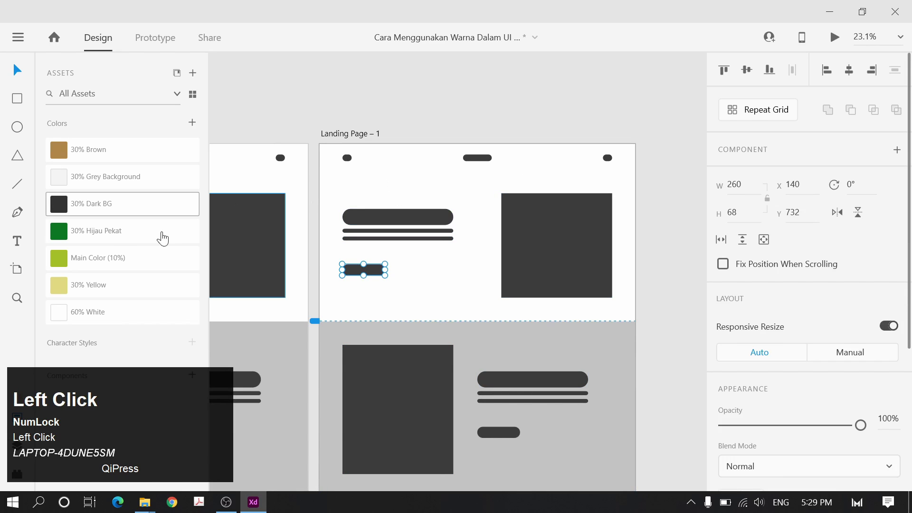
click(145, 268)
click(503, 431)
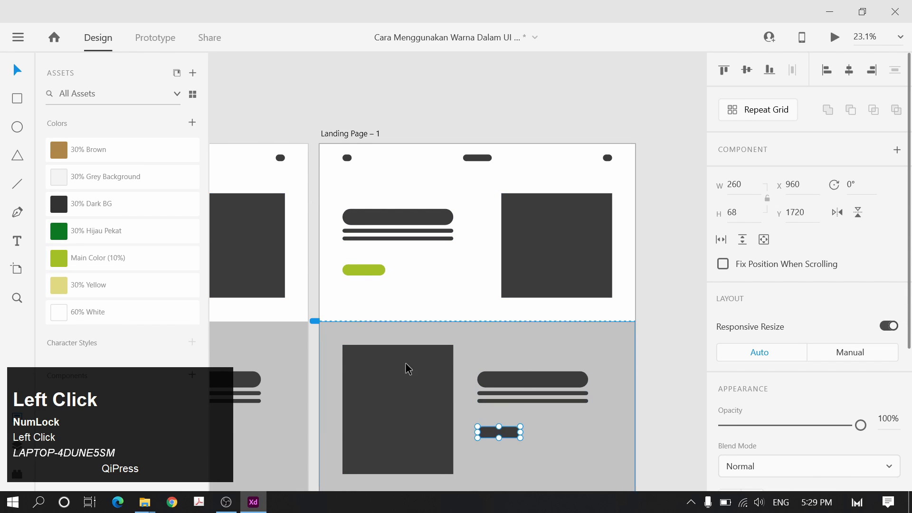
click(86, 262)
Fill both header dots with Main Color (10%) green
click(347, 158)
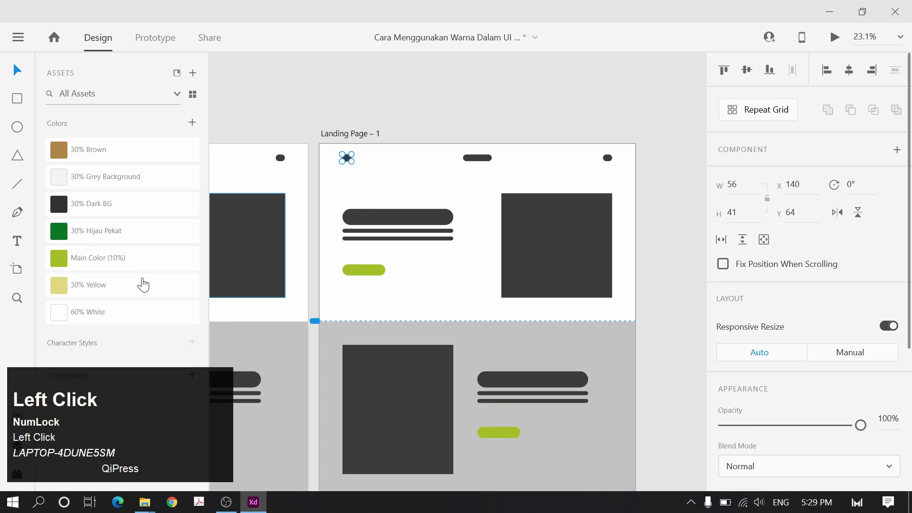
click(138, 260)
click(607, 158)
click(177, 257)
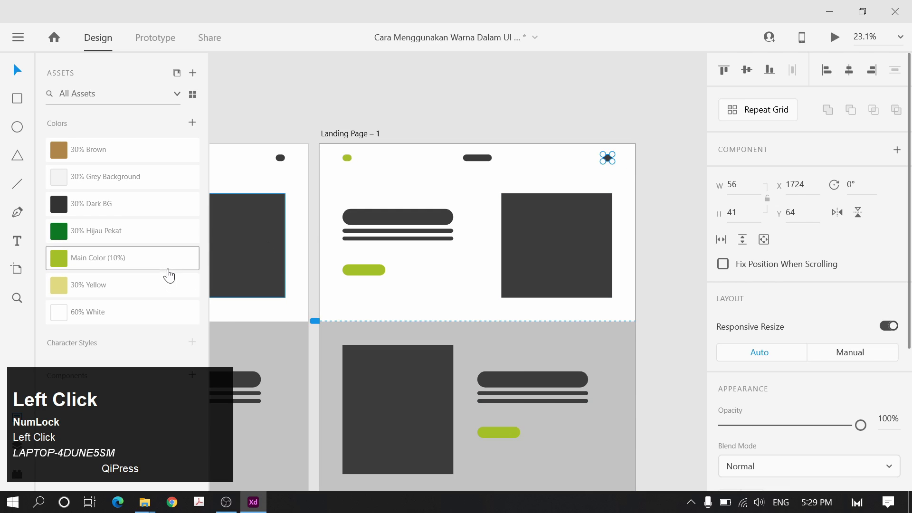
scroll(520, 267, down, 2)
scroll(521, 267, down, 2)
click(617, 163)
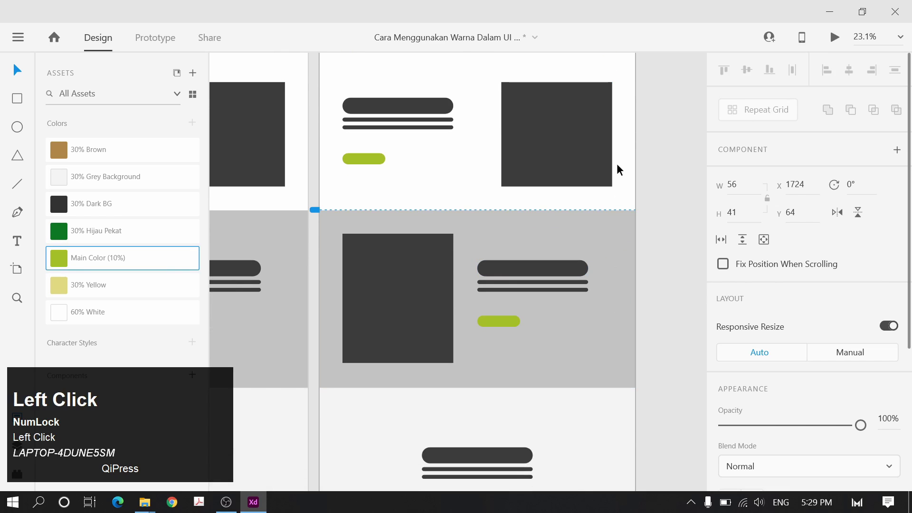
scroll(617, 170, up, 2)
scroll(560, 152, up, 1)
scroll(433, 228, down, 10)
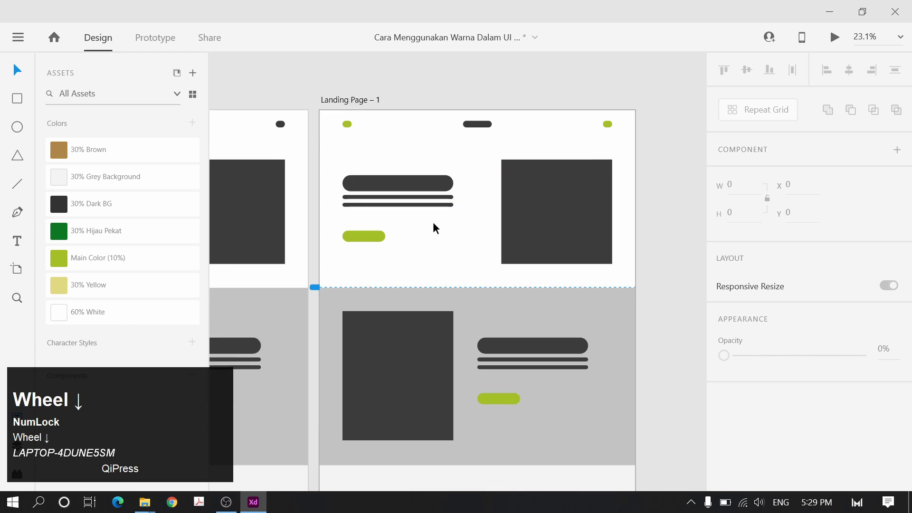
Fill the third and fourth section buttons with Main Color (10%) green
click(478, 328)
click(128, 258)
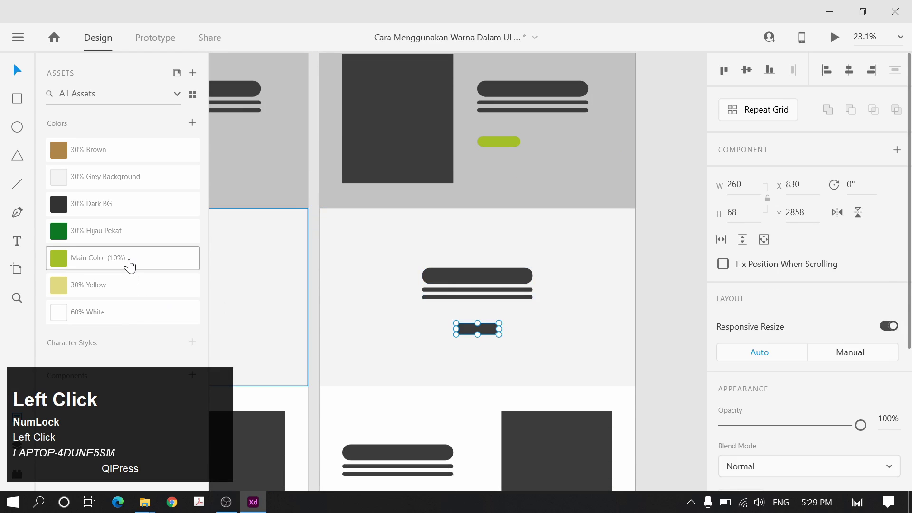
scroll(571, 318, down, 5)
click(364, 376)
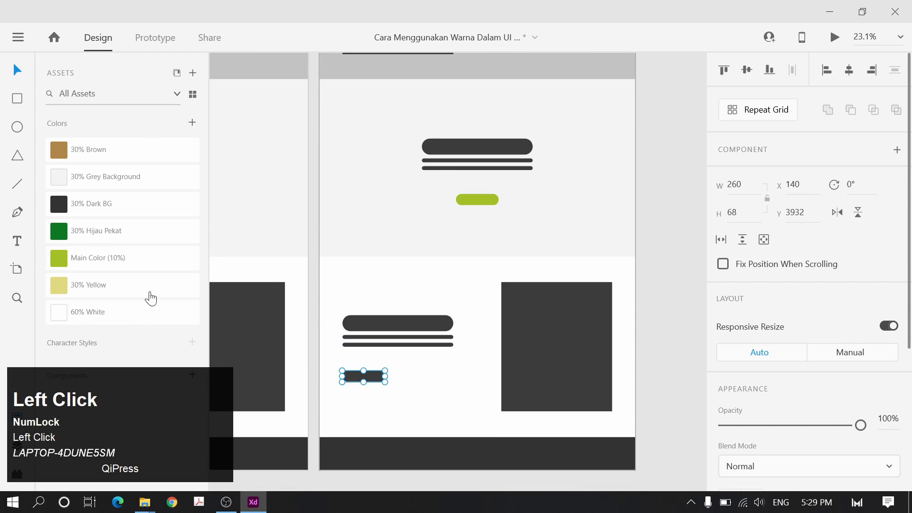
click(112, 260)
scroll(549, 283, down, 7)
click(407, 228)
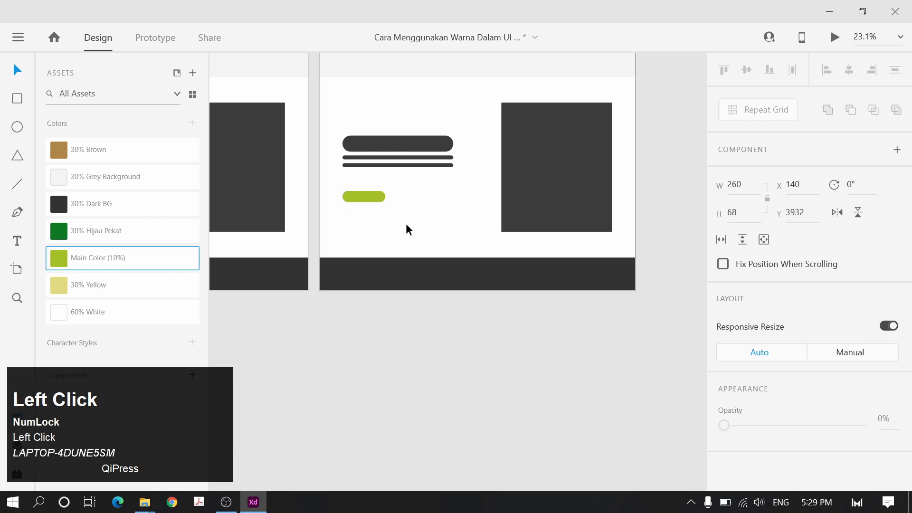
Place a copy of the green button in the dark footer
drag(370, 201, 367, 280)
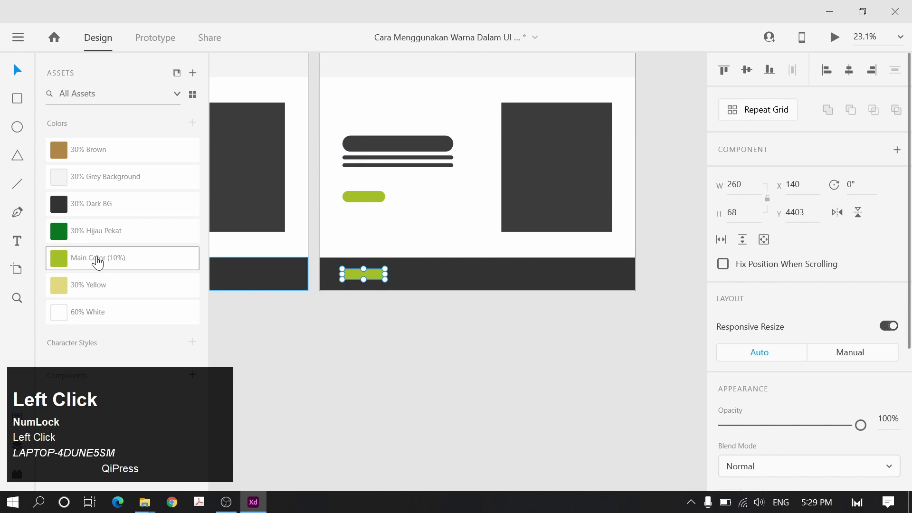
click(552, 335)
scroll(540, 335, down, 4)
Bring the dark footer into view, undoing an accidental copy of the footer button
scroll(486, 317, up, 4)
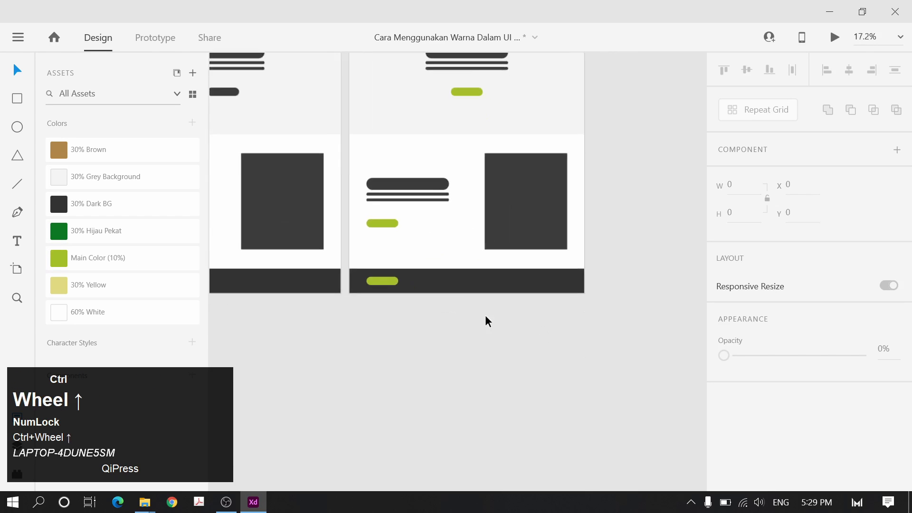
scroll(435, 205, down, 6)
drag(471, 184, 465, 257)
scroll(411, 335, up, 1)
scroll(411, 338, up, 6)
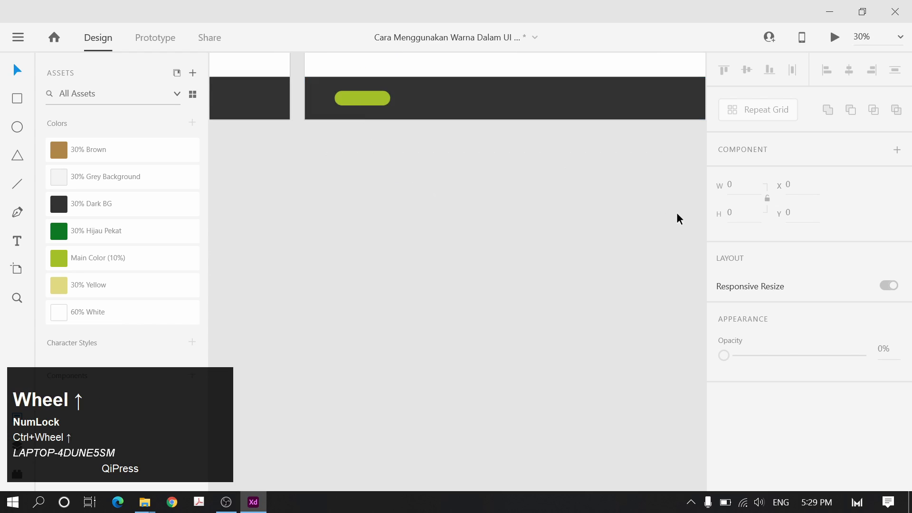
key(space)
drag(678, 218, 506, 339)
drag(305, 272, 427, 269)
key(ctrl+z)
Draw a white circle inside the footer and remove its border
click(18, 127)
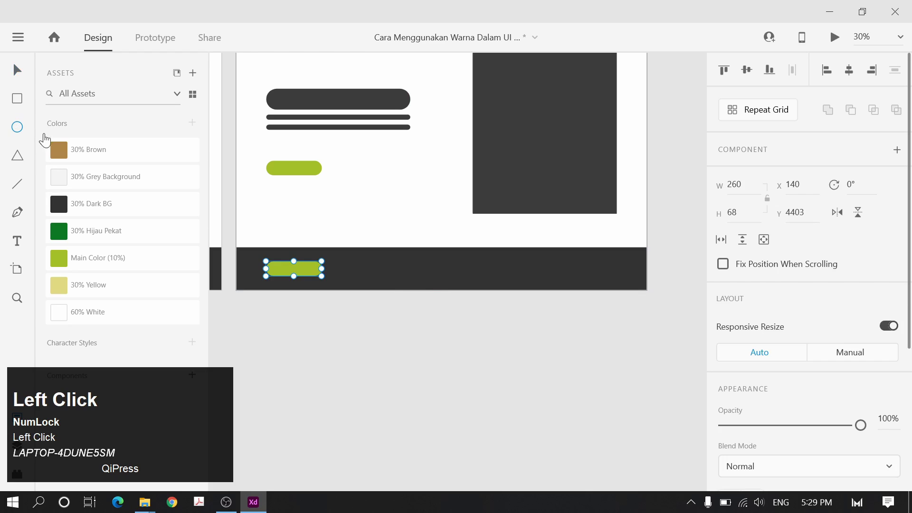
scroll(476, 275, up, 3)
mouse_move(538, 259)
mouse_down()
mouse_move(522, 271)
mouse_move(538, 270)
mouse_up()
key(v)
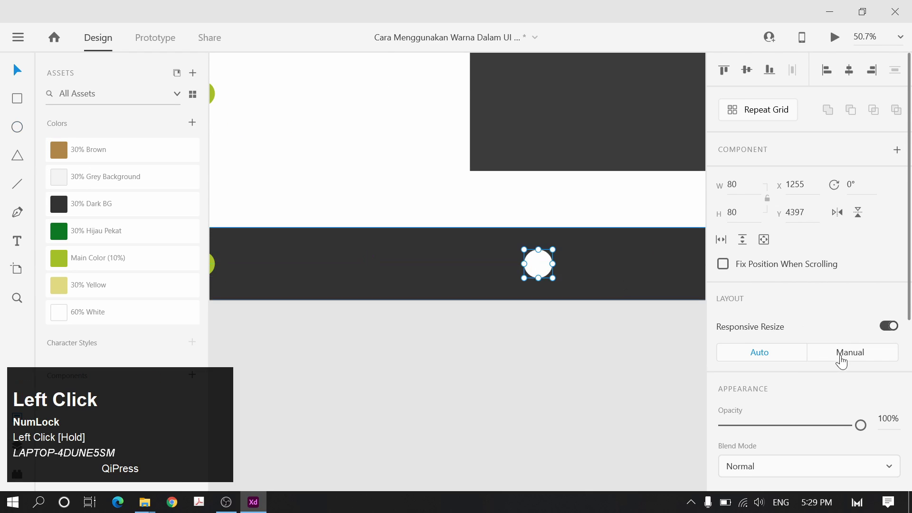
scroll(843, 360, down, 5)
click(724, 259)
scroll(660, 327, down, 3)
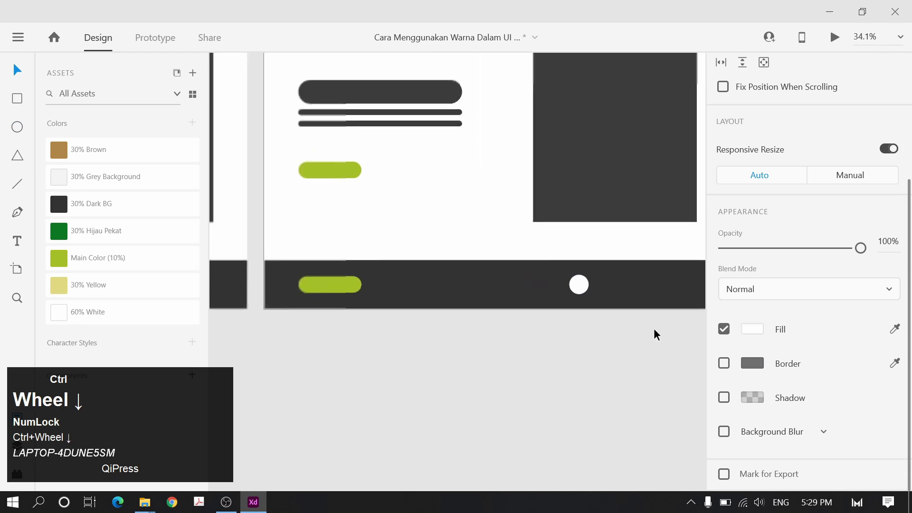
drag(656, 333, 572, 330)
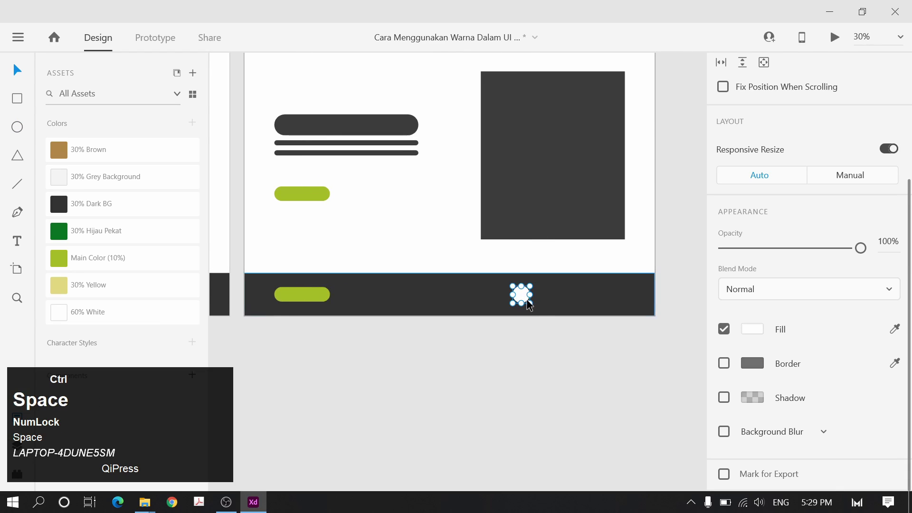
Lock proportions, resize the circle to 60×60, and nudge it down in the footer
scroll(528, 300, up, 3)
scroll(744, 179, up, 4)
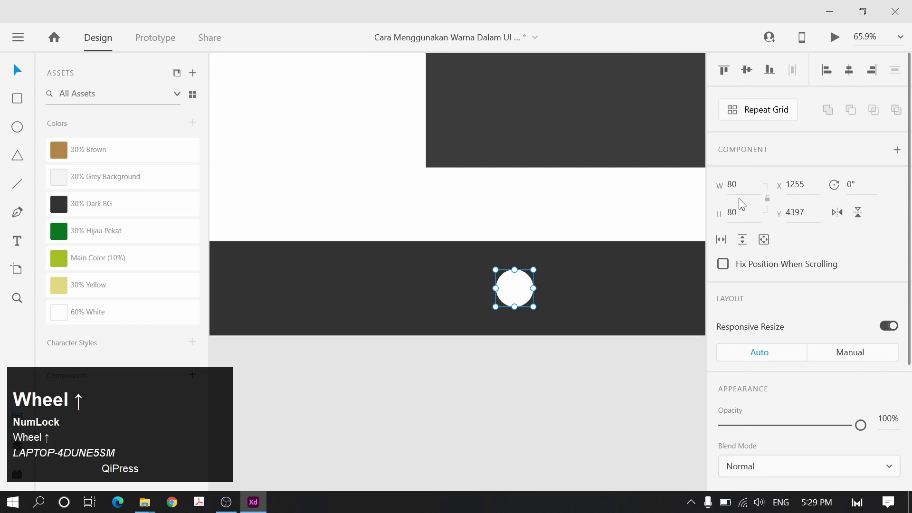
click(767, 198)
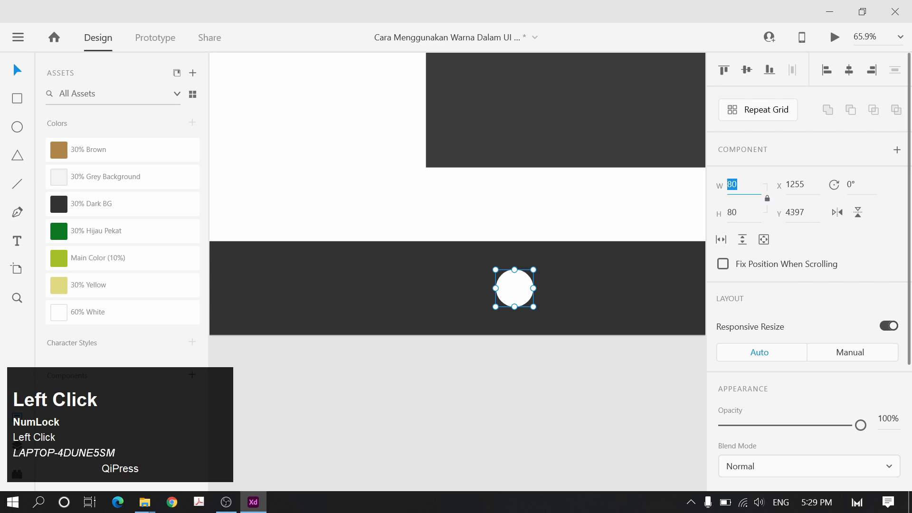
text(60)
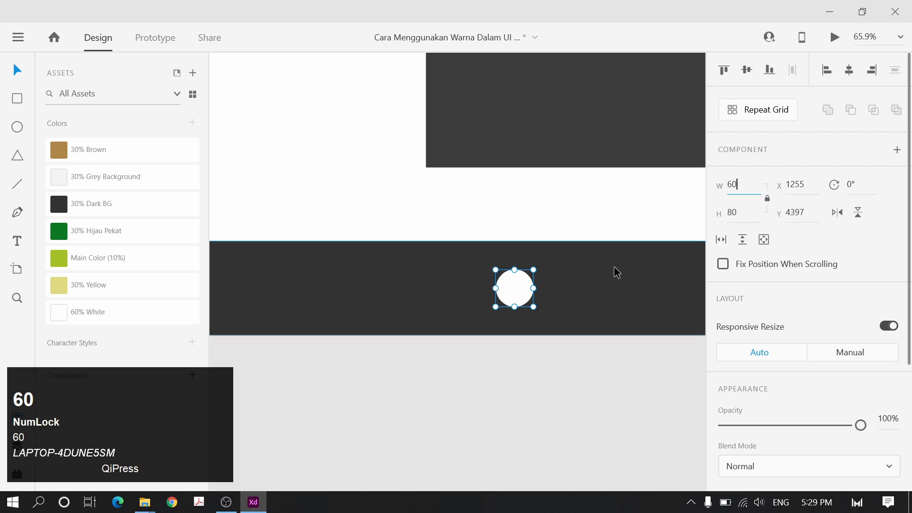
key(Return)
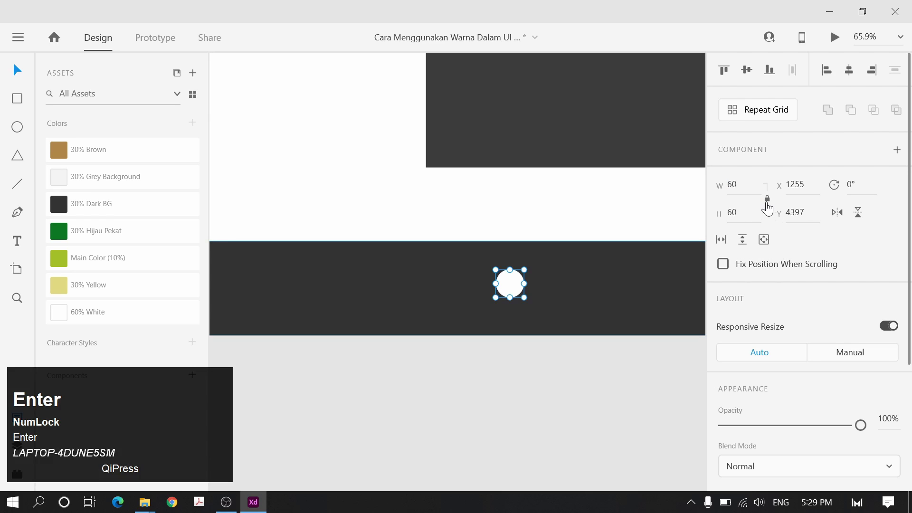
drag(507, 279, 508, 291)
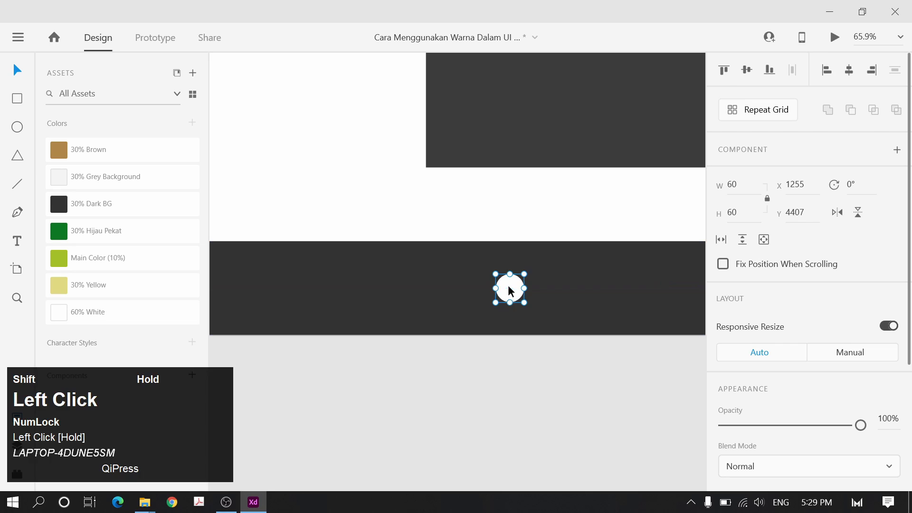
Repeat Grid the circle into a row of four evenly spaced circles
key(ctrl)
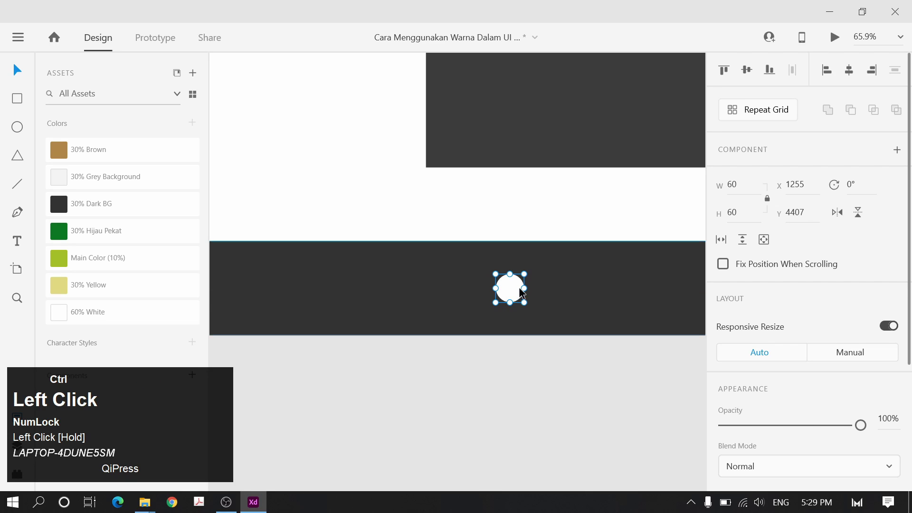
key(ctrl+r)
drag(524, 289, 630, 285)
Ungroup the repeat grid, group the four circles, and centre them horizontally on the page
click(626, 194)
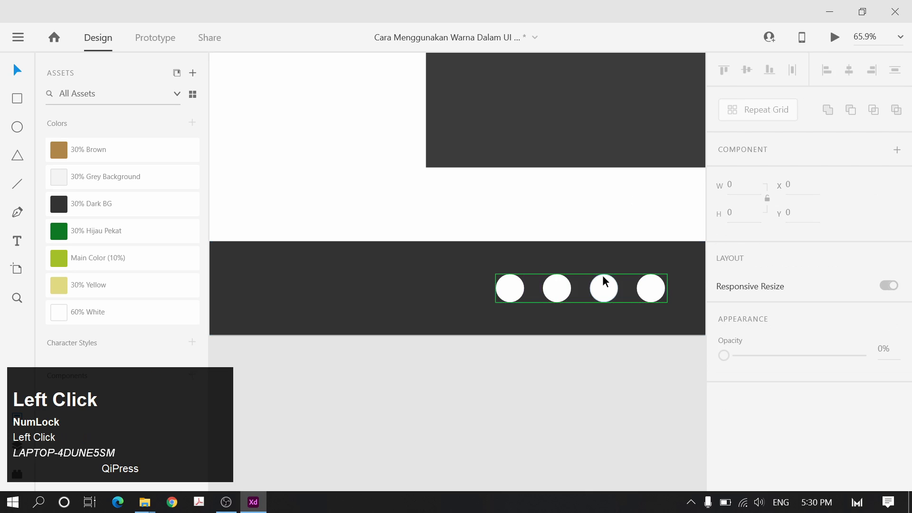
click(603, 277)
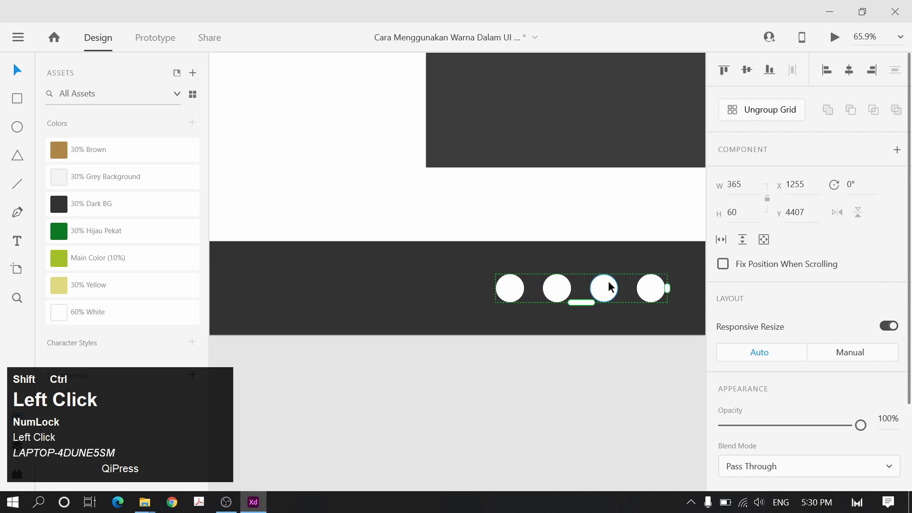
key(ctrl+shift+g)
click(618, 183)
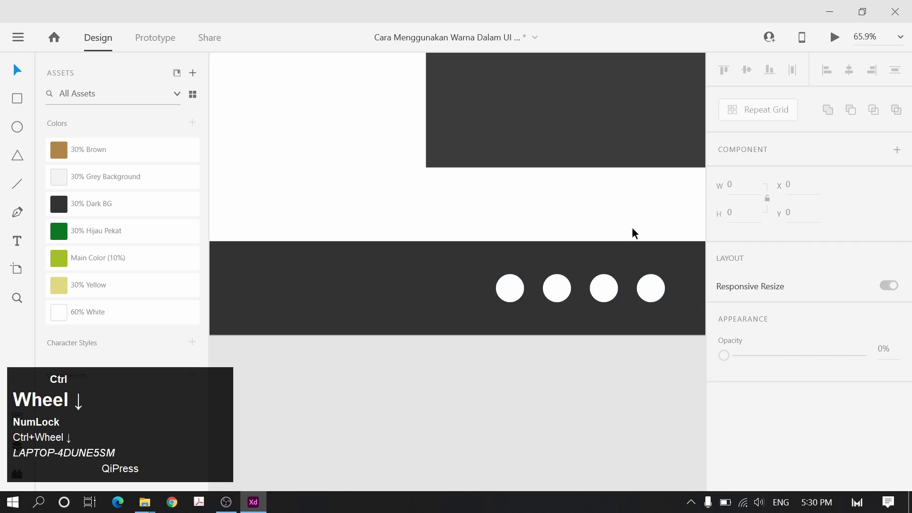
scroll(633, 230, down, 3)
click(534, 269)
click(508, 270)
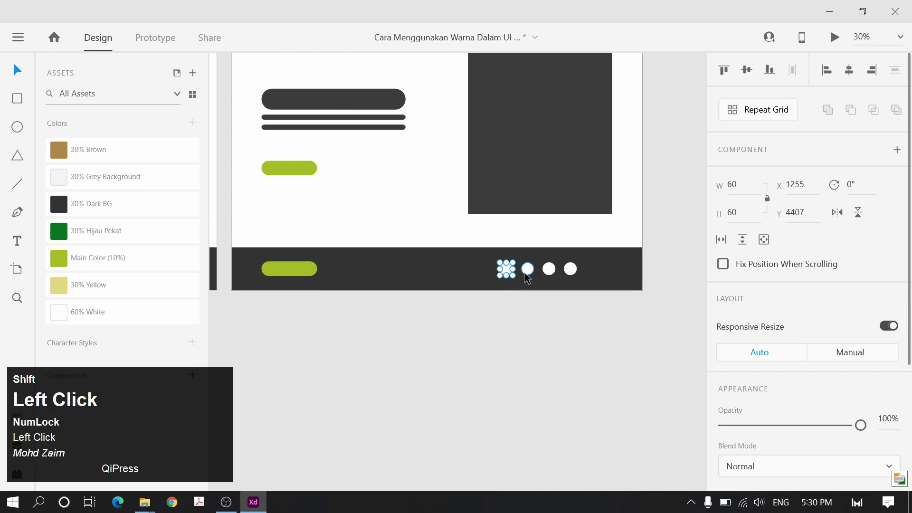
shift+click(526, 270)
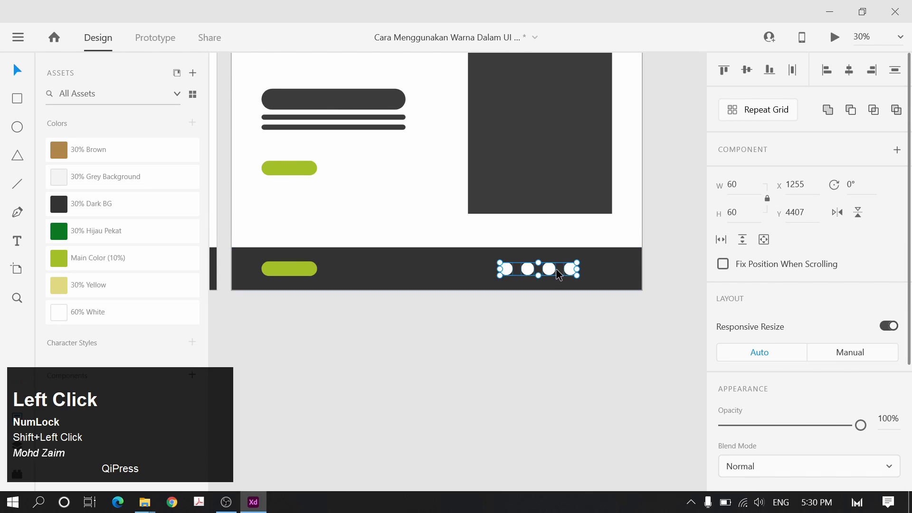
drag(551, 272, 472, 278)
key(ctrl+g)
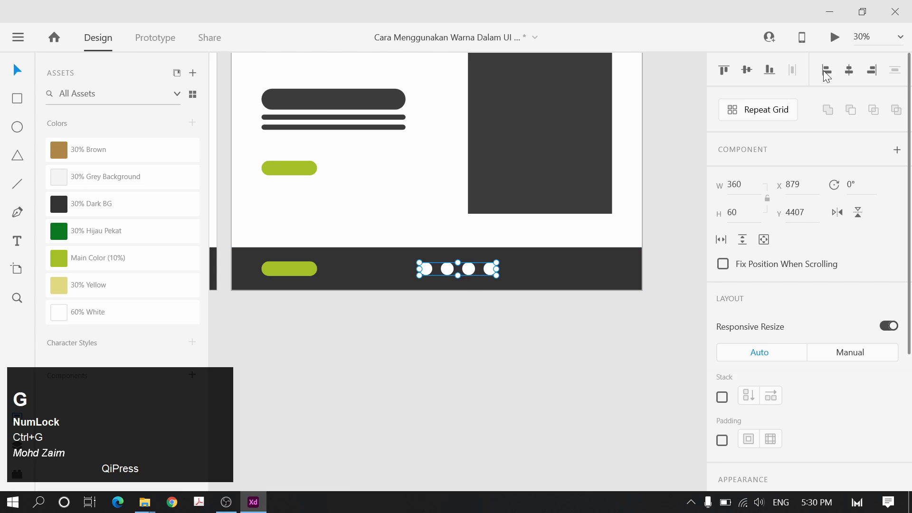
click(849, 70)
Copy the green button to the footer's right end as a thin bar filled 30% Grey Background
click(632, 318)
click(306, 269)
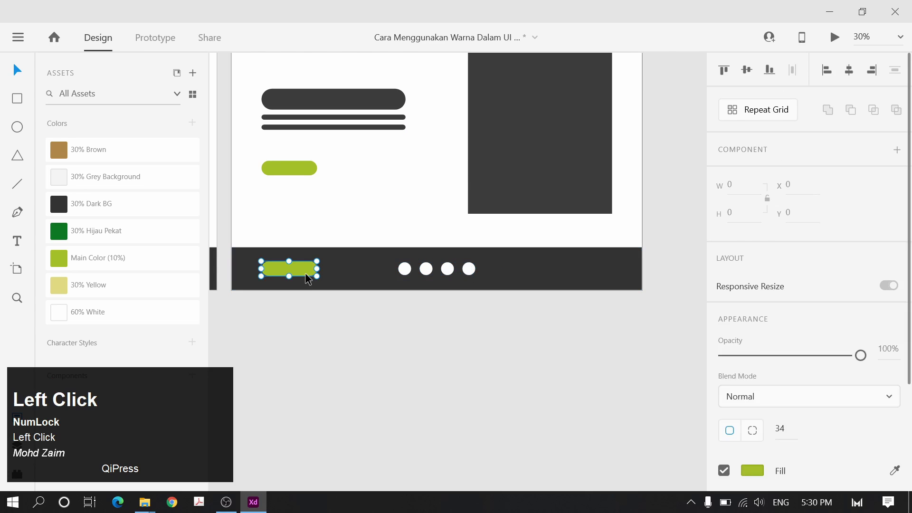
alt+shift+drag(306, 270, 545, 248)
ctrl+scroll(589, 269, up, 3)
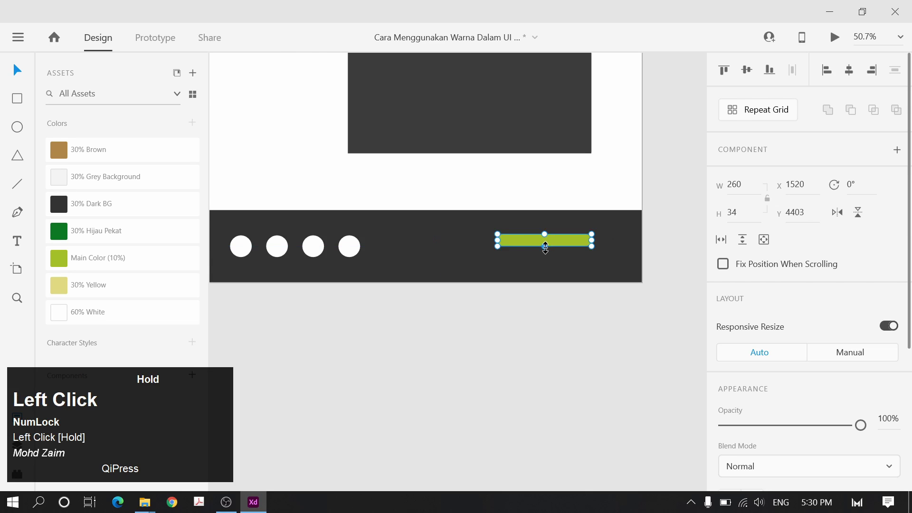
click(110, 180)
shift+drag(578, 246, 578, 252)
click(616, 192)
Pan the view back up to the top of the landing page
ctrl+scroll(617, 190, down, 5)
key(space)
drag(603, 107, 550, 356)
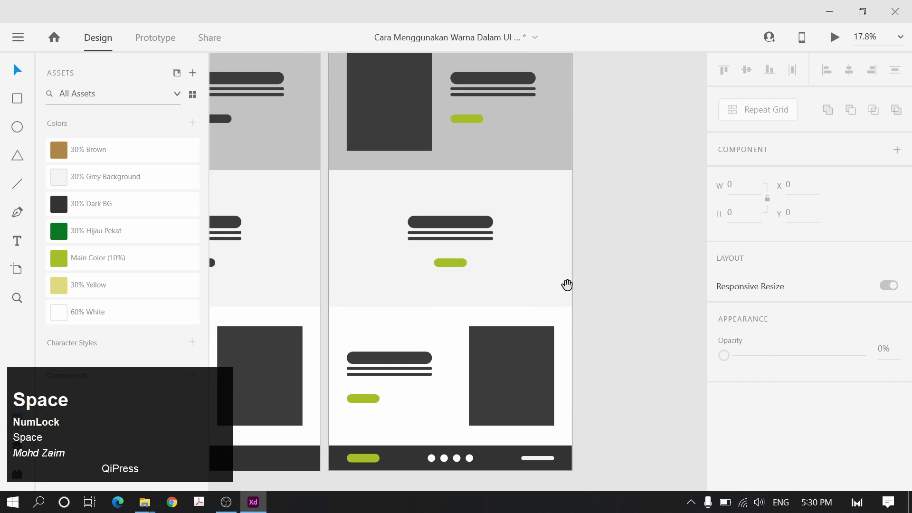
drag(537, 144, 552, 287)
drag(434, 162, 452, 214)
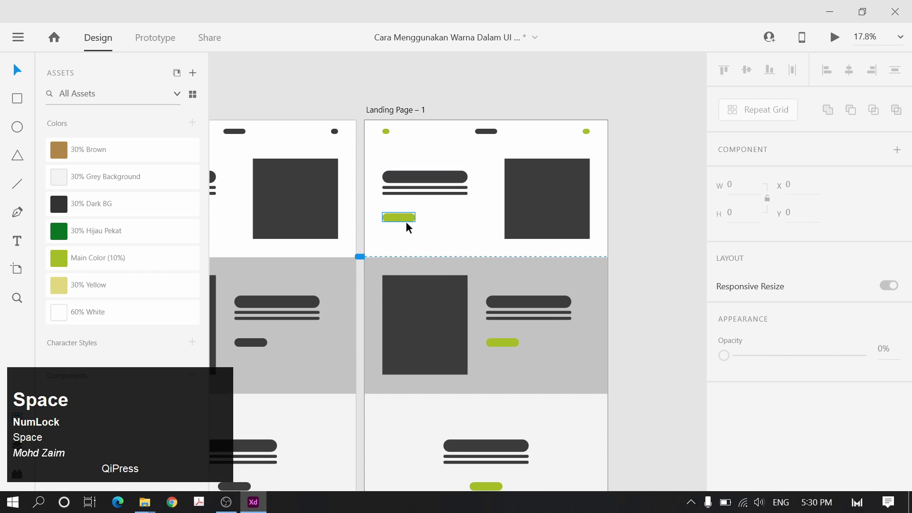
Preview the Landing Page – 1 artboard full-screen and scroll through it
click(404, 110)
ctrl+scroll(578, 295, down, 3)
key(space)
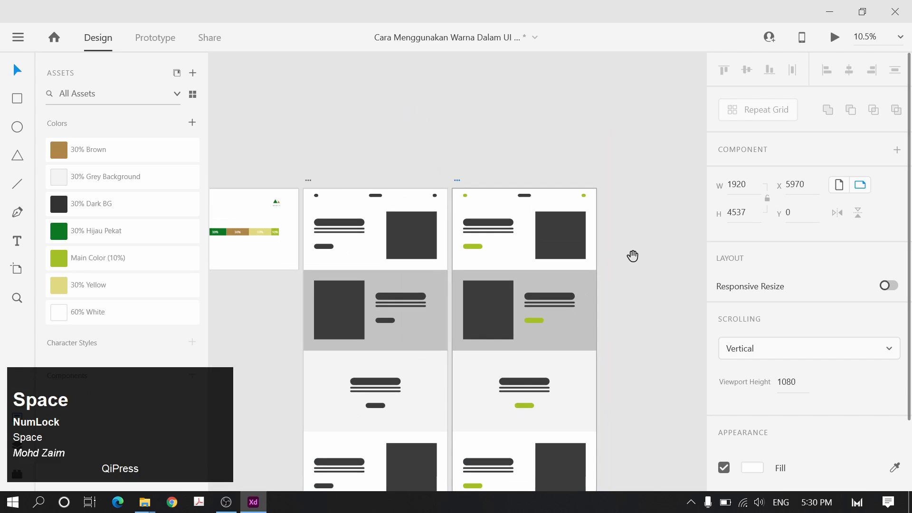
drag(634, 256, 568, 167)
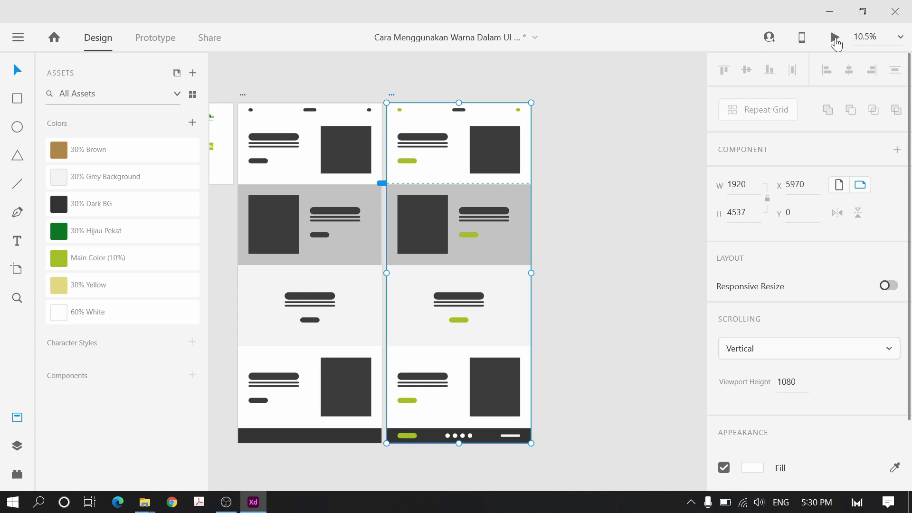
click(836, 38)
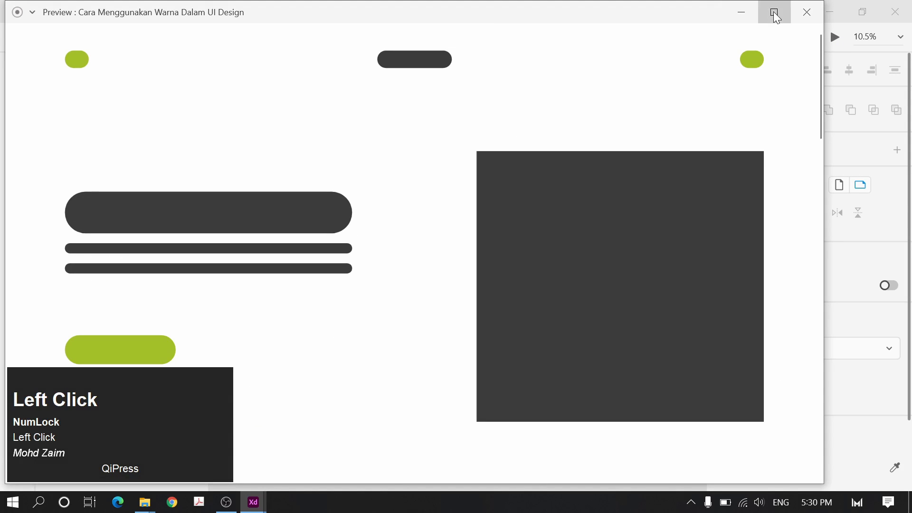
click(774, 13)
scroll(741, 167, down, 5)
scroll(688, 187, up, 2)
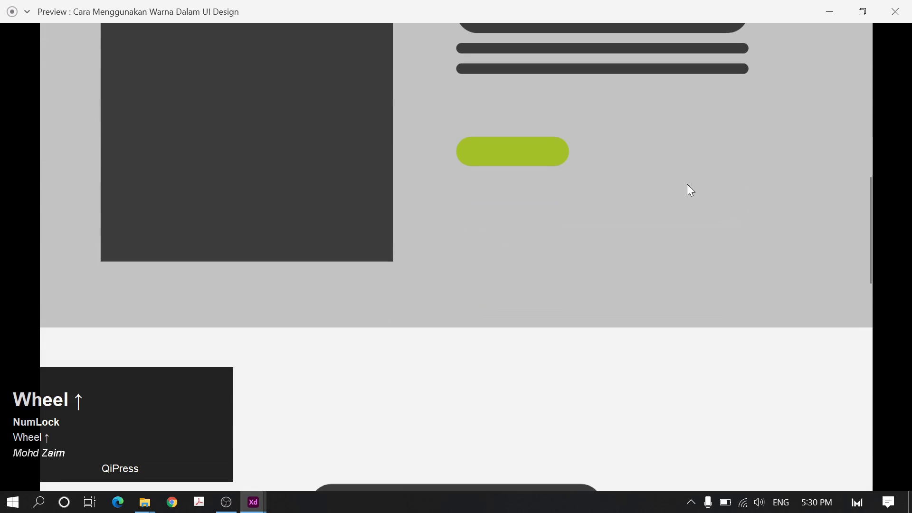
scroll(528, 316, down, 10)
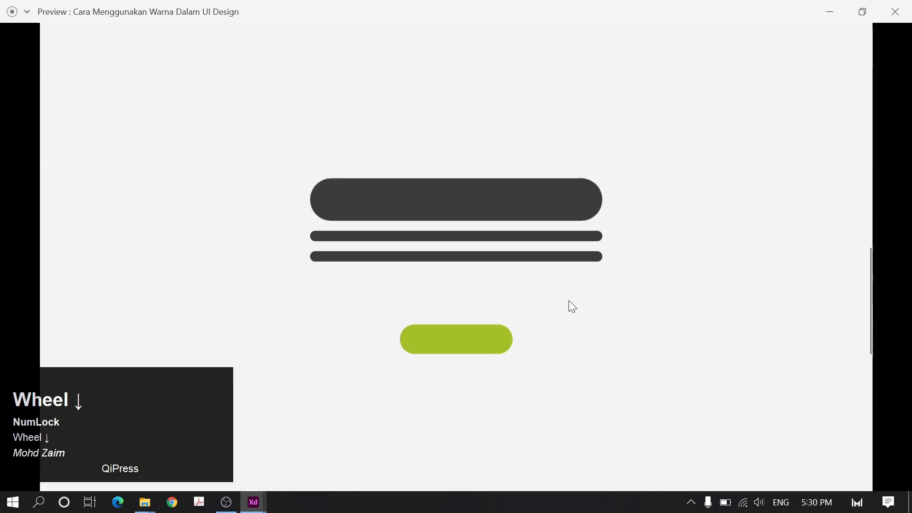
scroll(475, 280, down, 5)
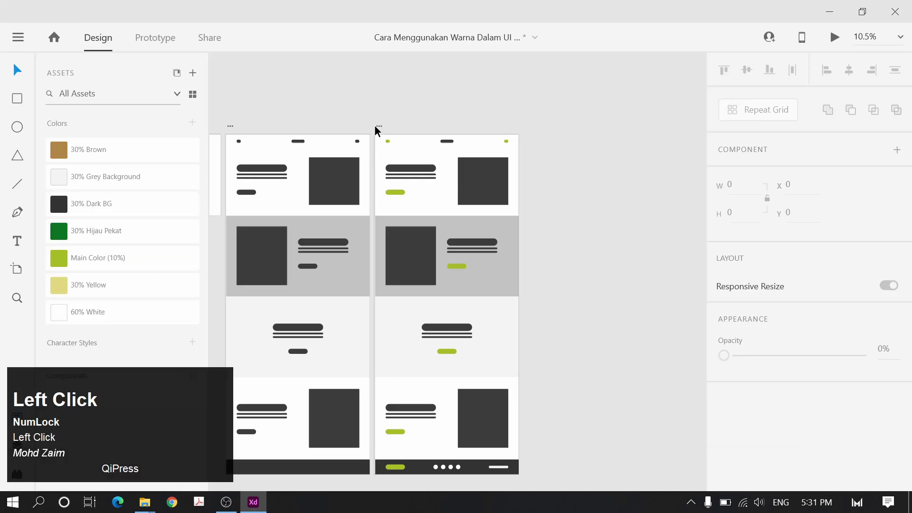
Alt-drag the landing page artboard to the right to create a third artboard copy
click(378, 125)
drag(378, 125, 527, 124)
click(566, 113)
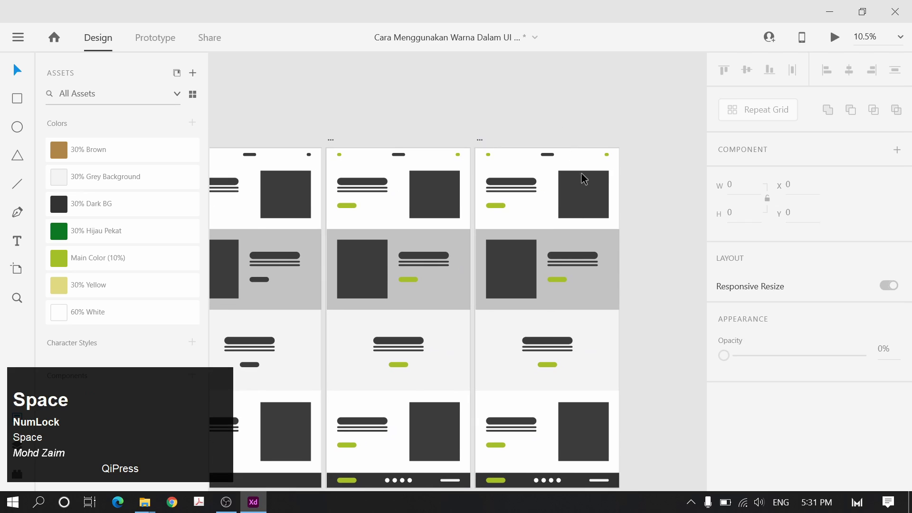
scroll(547, 158, up, 5)
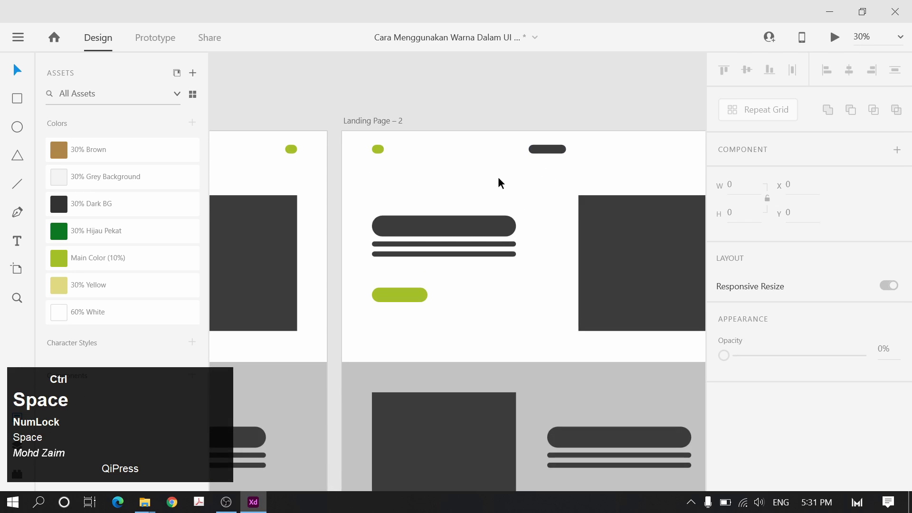
scroll(498, 177, down, 5)
click(557, 153)
Move to the colour palette artboard and select all pieces of the BUKIT logo
click(287, 149)
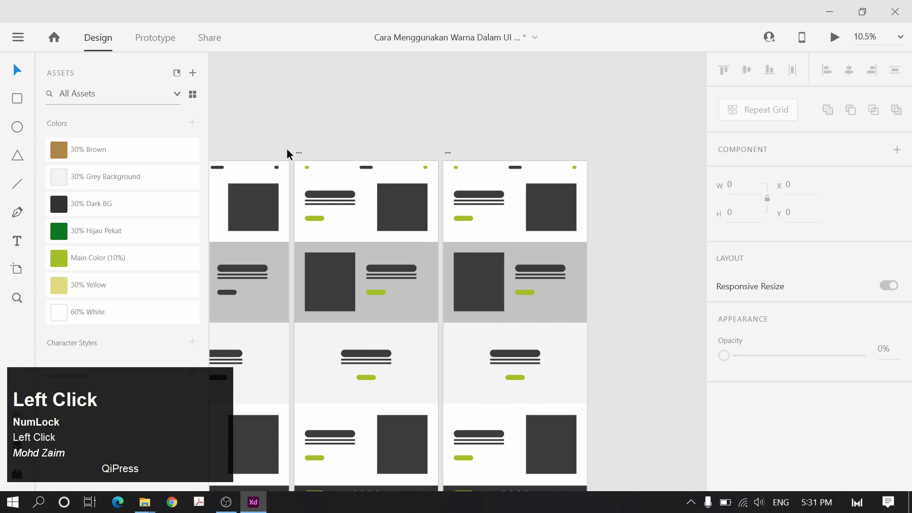
drag(287, 148, 395, 198)
scroll(471, 243, up, 5)
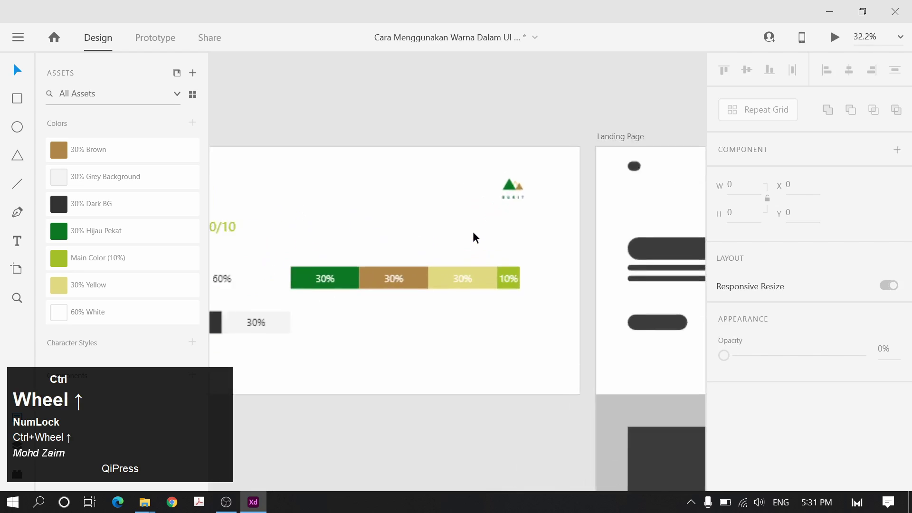
scroll(472, 232, up, 3)
drag(491, 203, 610, 119)
Group the BUKIT logo pieces and add them as an Assets component named 'Logo'
key(ctrl+g)
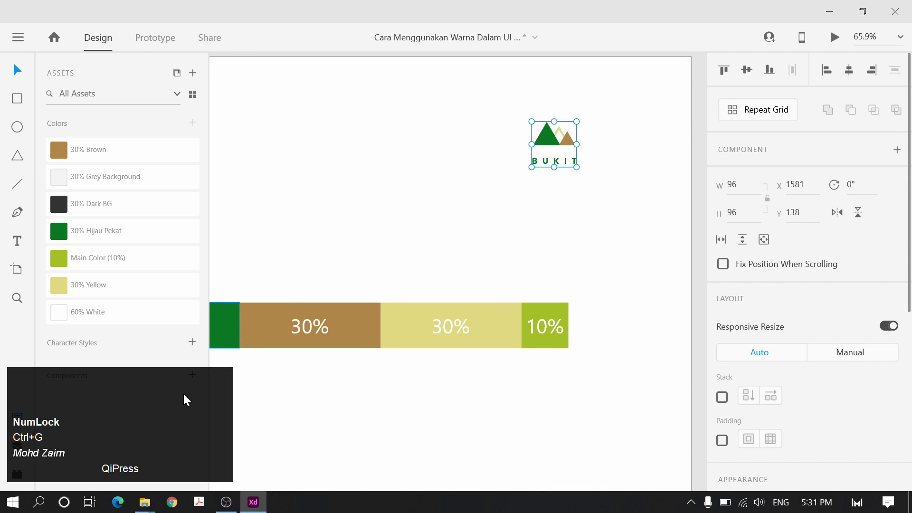
drag(183, 392, 411, 388)
click(81, 352)
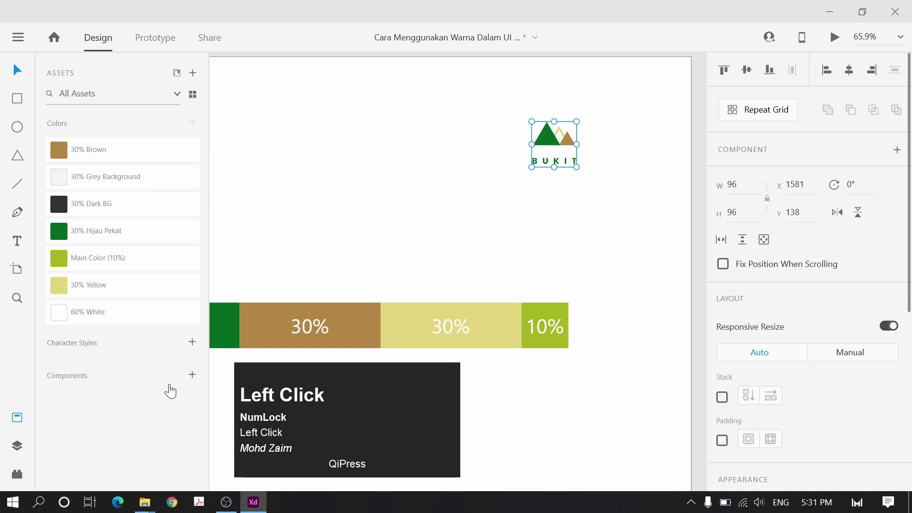
click(192, 376)
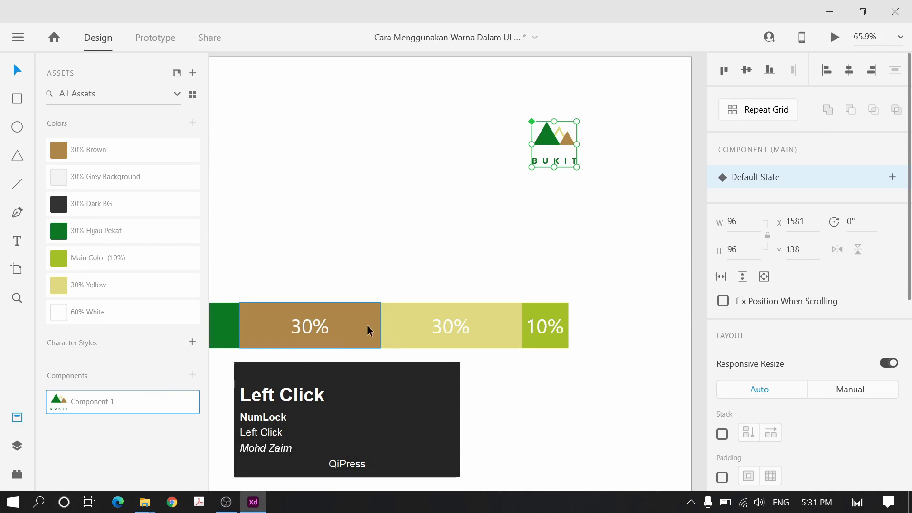
double_click(121, 408)
text(Logo)
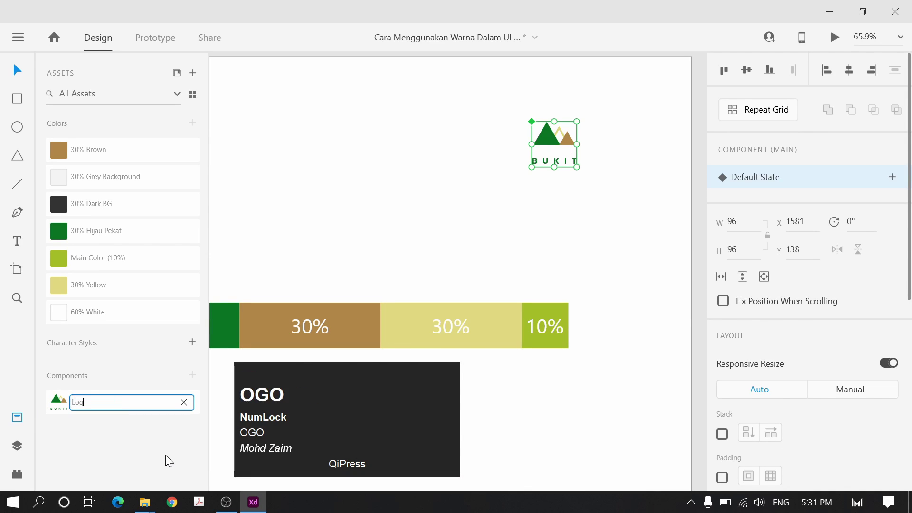
key(Return)
click(383, 261)
scroll(446, 228, down, 4)
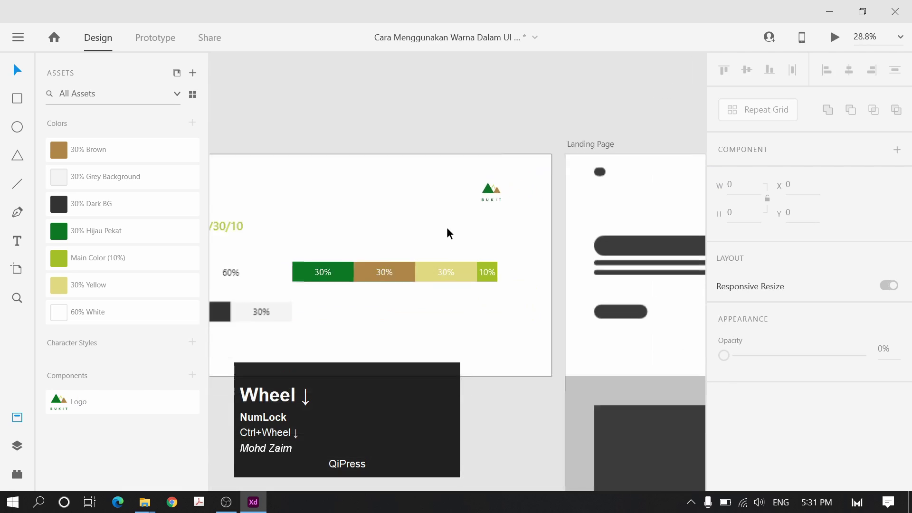
drag(471, 243, 360, 255)
Add a 'Font' text above the colour bars, enlarged to size 97
drag(383, 226, 341, 283)
ctrl+scroll(282, 252, up, 3)
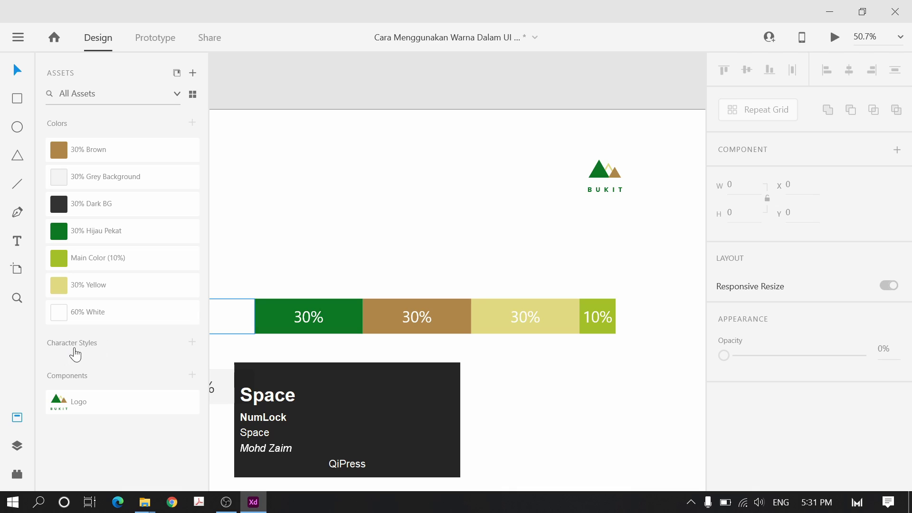
shift+click(420, 212)
text(ont)
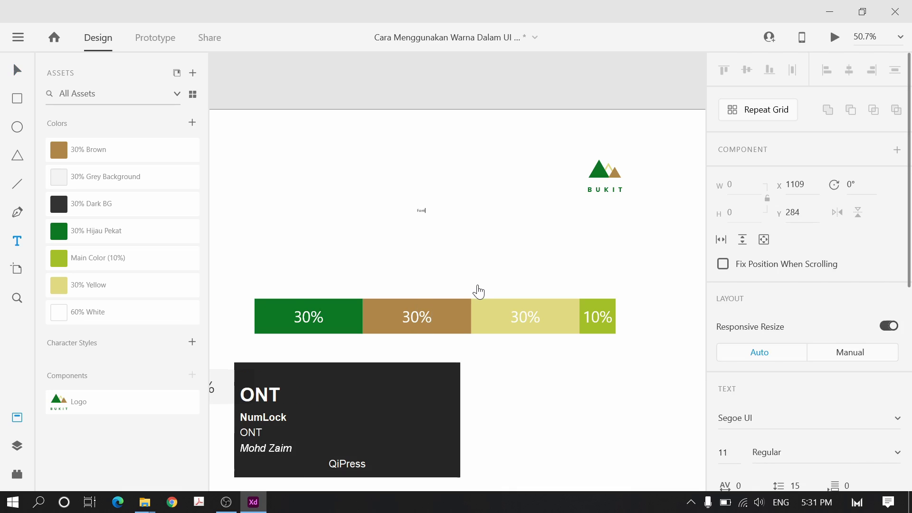
key(Escape)
key(v)
drag(421, 214, 421, 254)
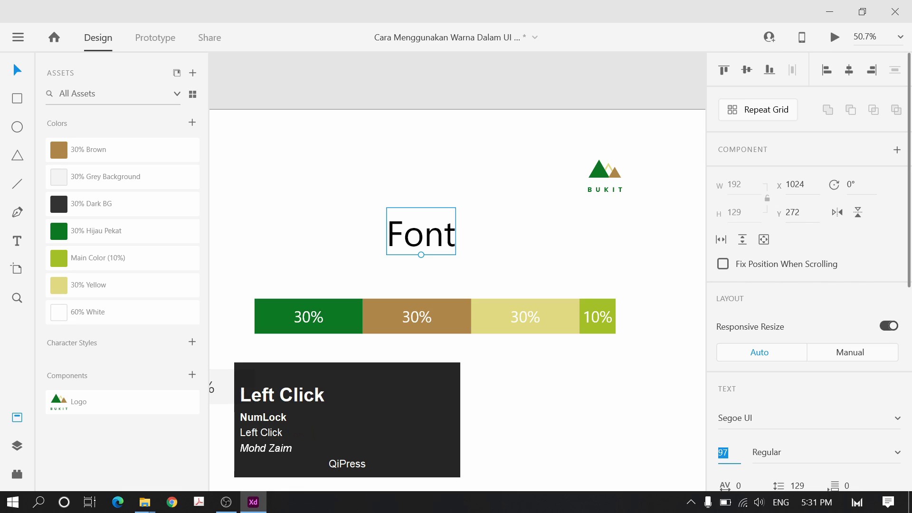
click(561, 264)
ctrl+scroll(571, 262, down, 4)
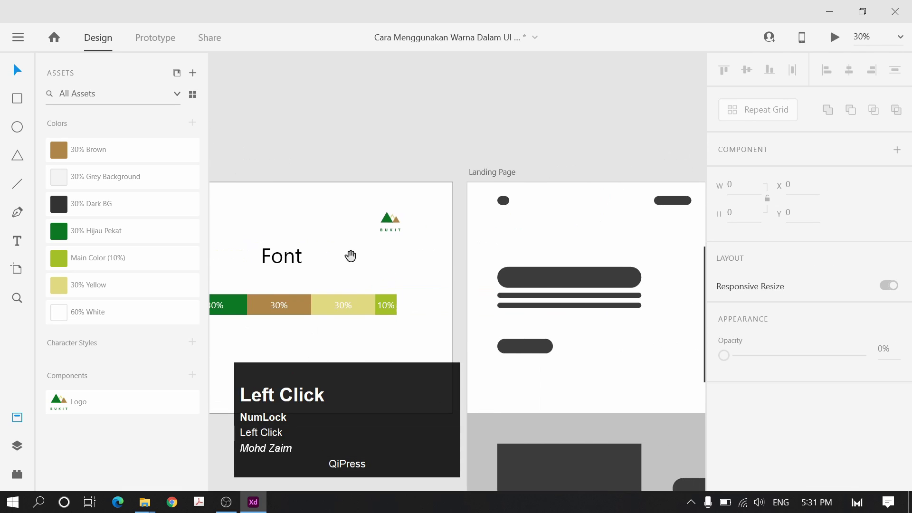
drag(328, 263, 566, 275)
drag(552, 280, 329, 261)
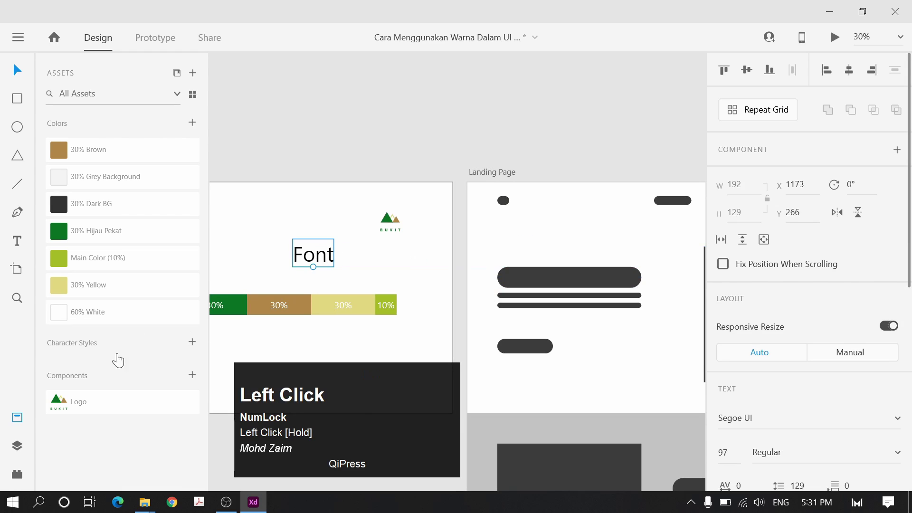
Set the Font text to Poppins Bold
click(760, 418)
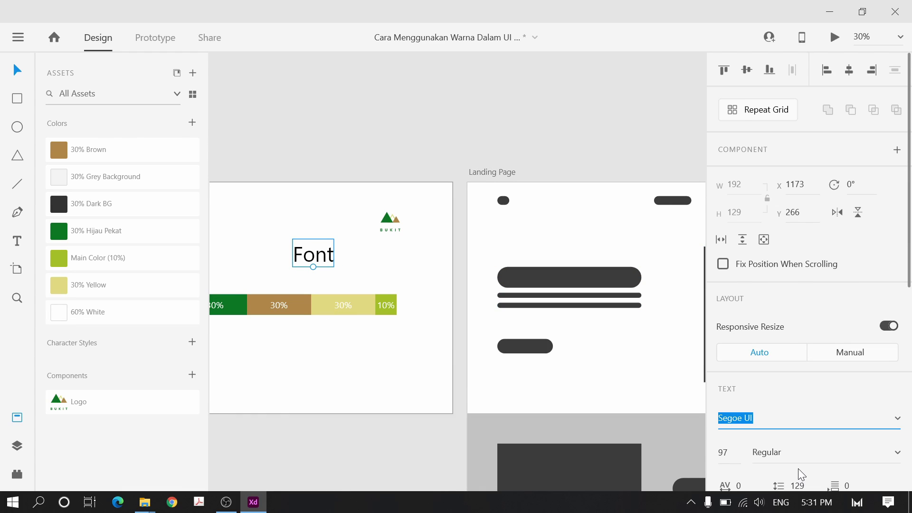
text(P)
key(BackSpace)
text(oppins)
key(Return)
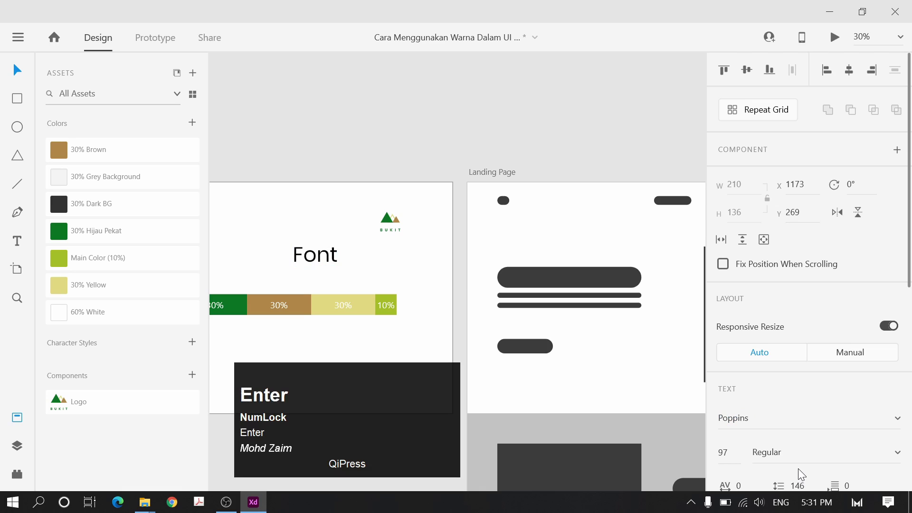
ctrl+scroll(290, 280, up, 4)
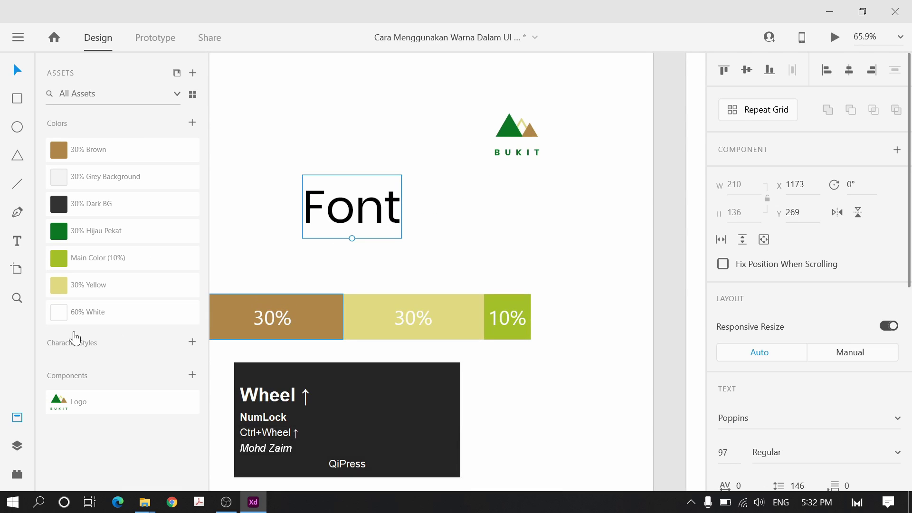
click(112, 354)
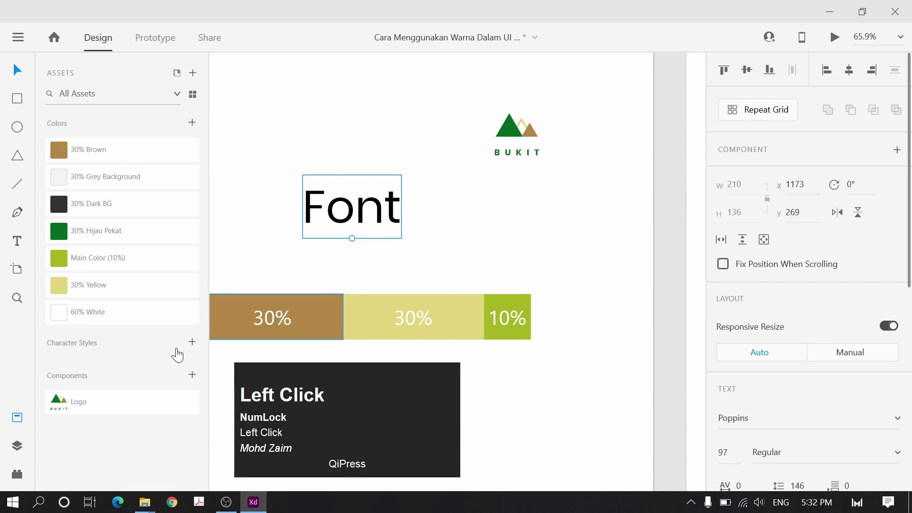
click(898, 456)
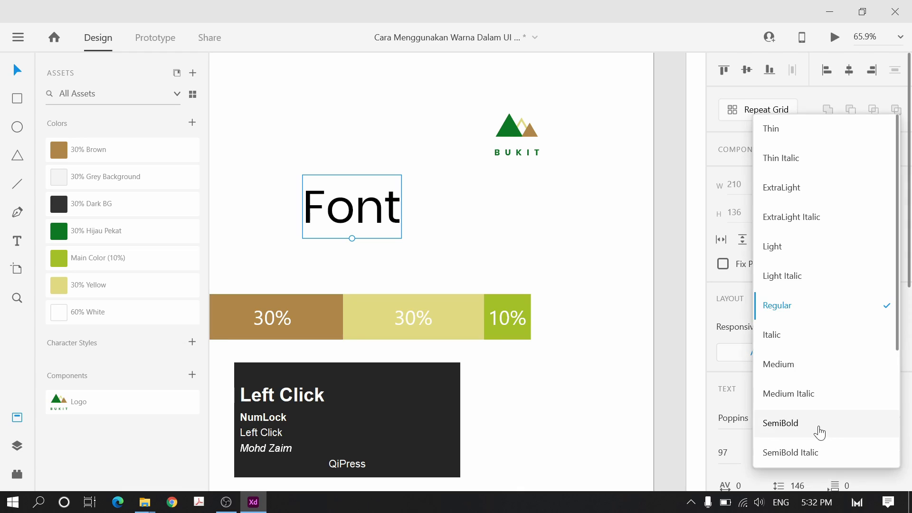
scroll(818, 385, down, 2)
click(806, 380)
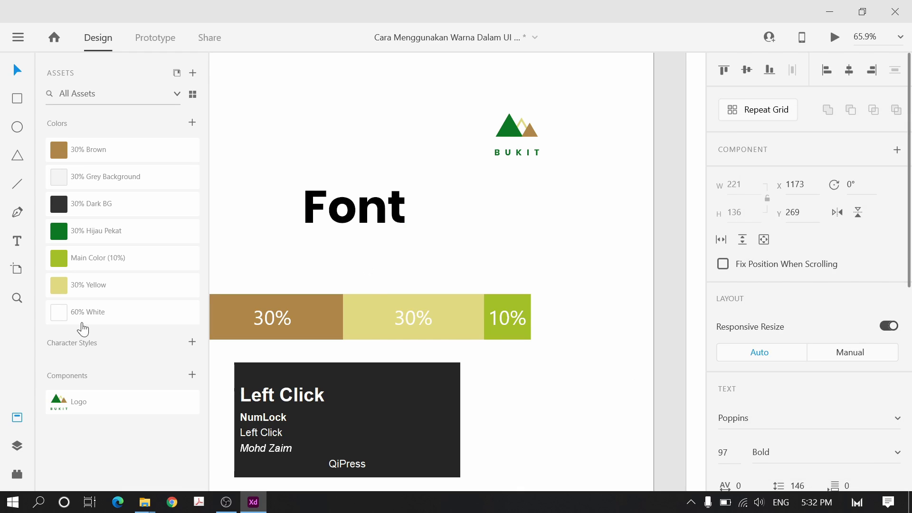
Save the text's styling as a character style named 'Header 1'
click(193, 343)
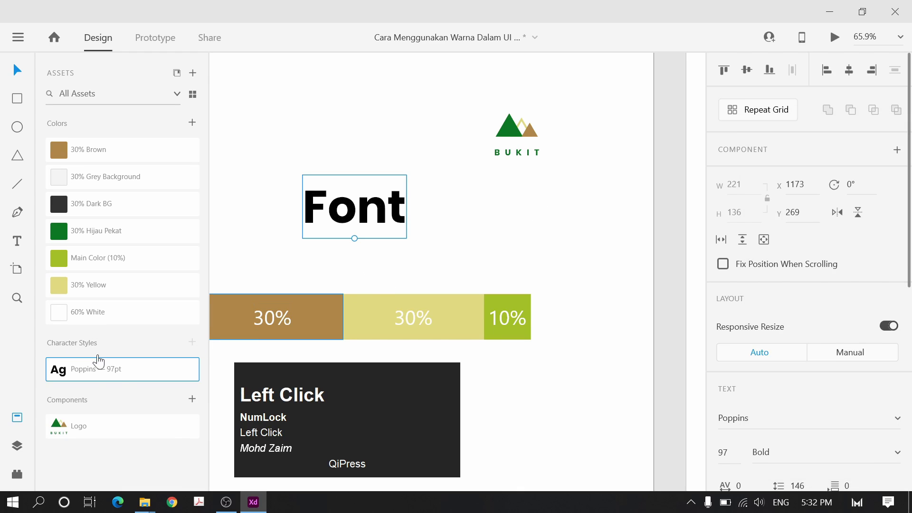
text(Header 1)
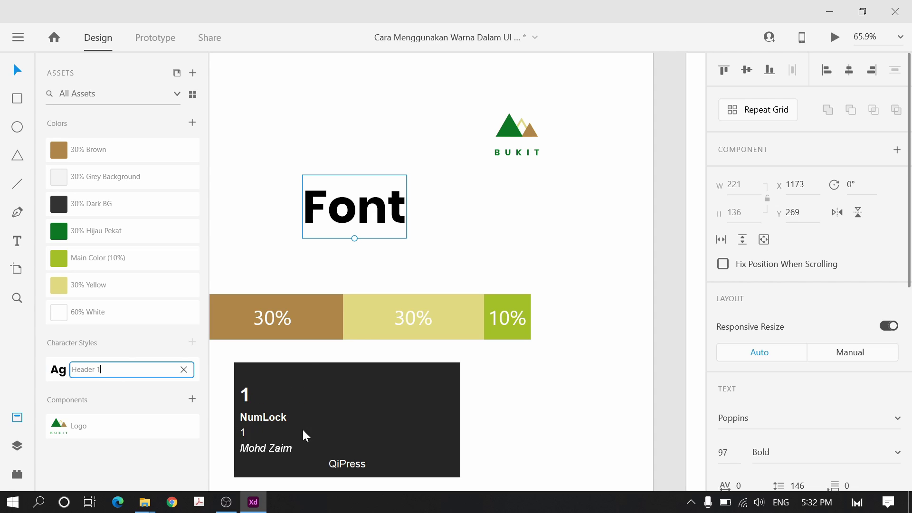
key(Return)
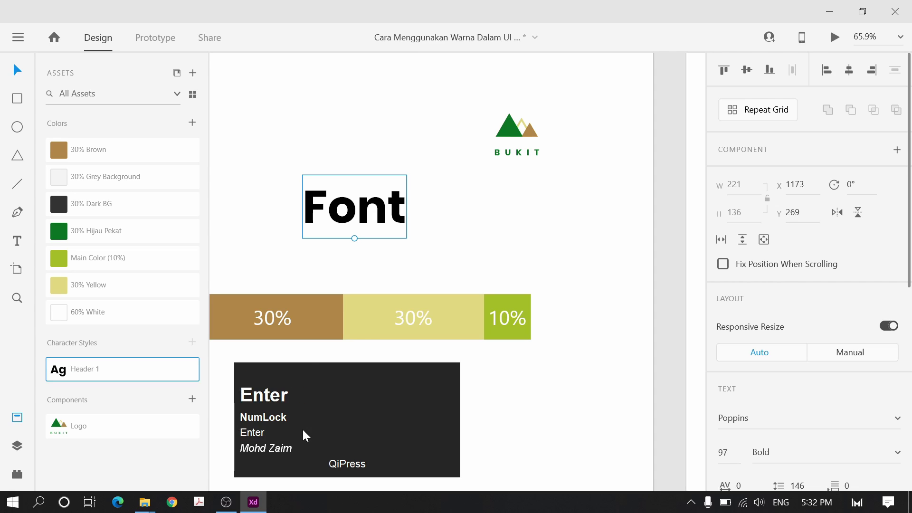
click(535, 266)
scroll(536, 266, down, 3)
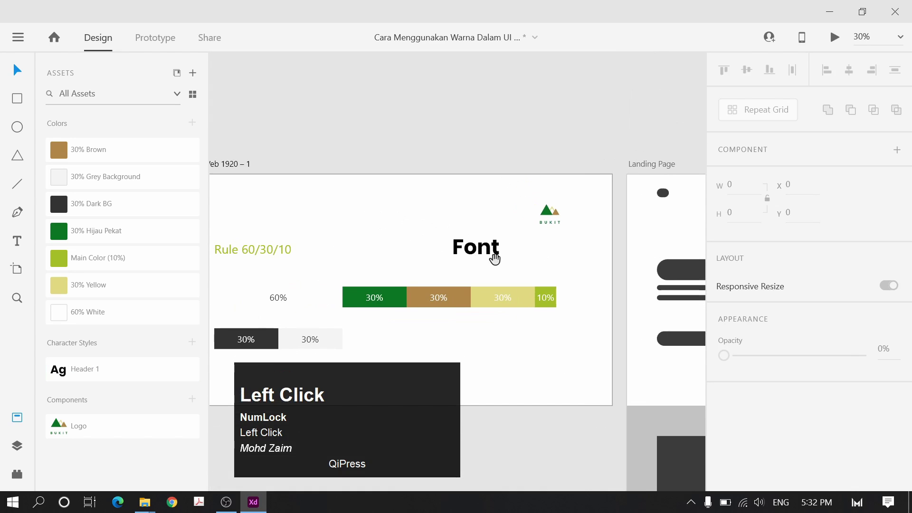
Copy the Font text onto the Landing Page artboard, aligned with the dark pill's left edge
drag(491, 256, 632, 223)
key(space)
scroll(494, 267, up, 4)
click(494, 235)
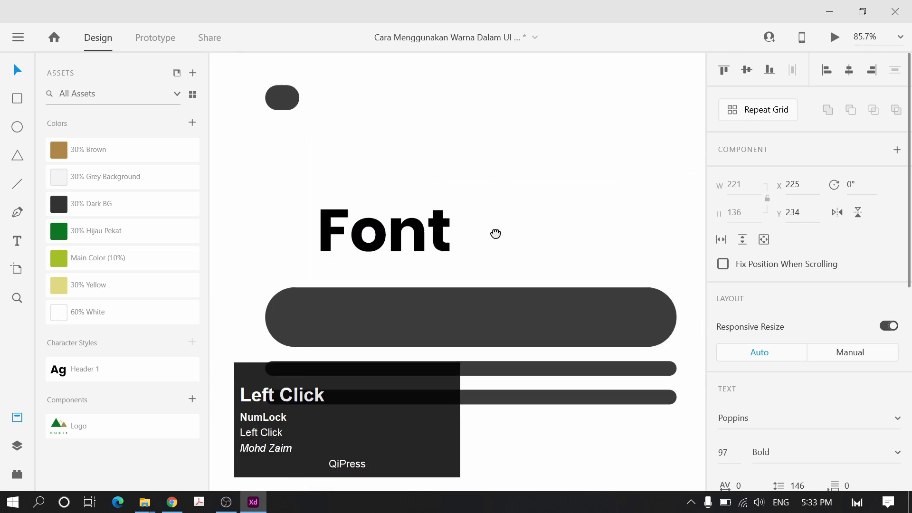
scroll(493, 238, down, 2)
scroll(566, 259, down, 2)
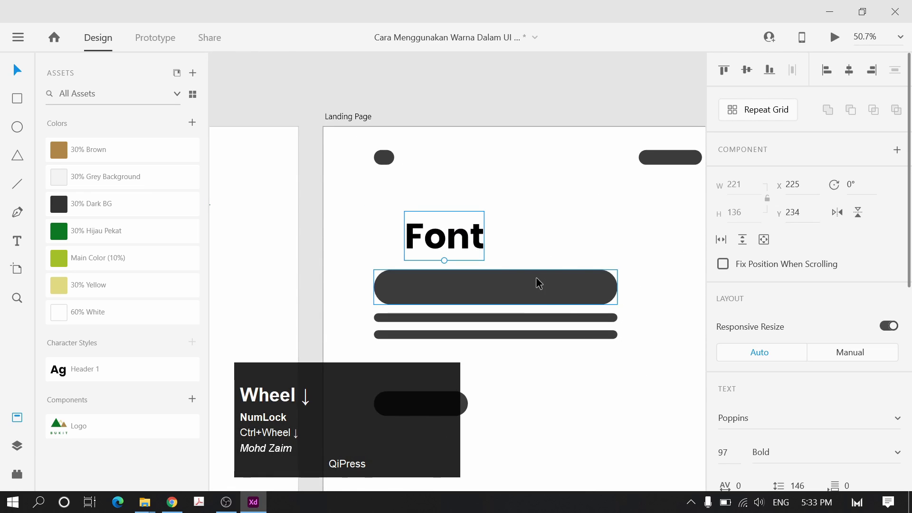
click(538, 285)
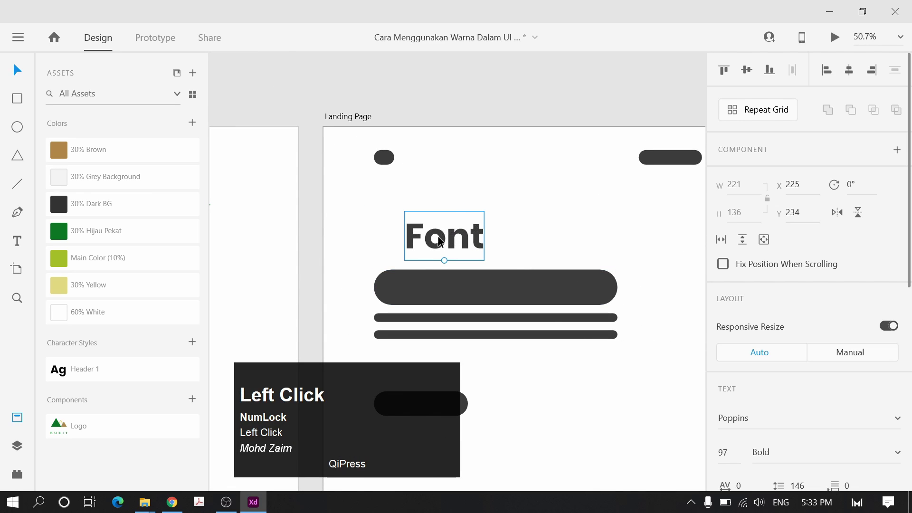
drag(440, 241, 409, 241)
click(172, 502)
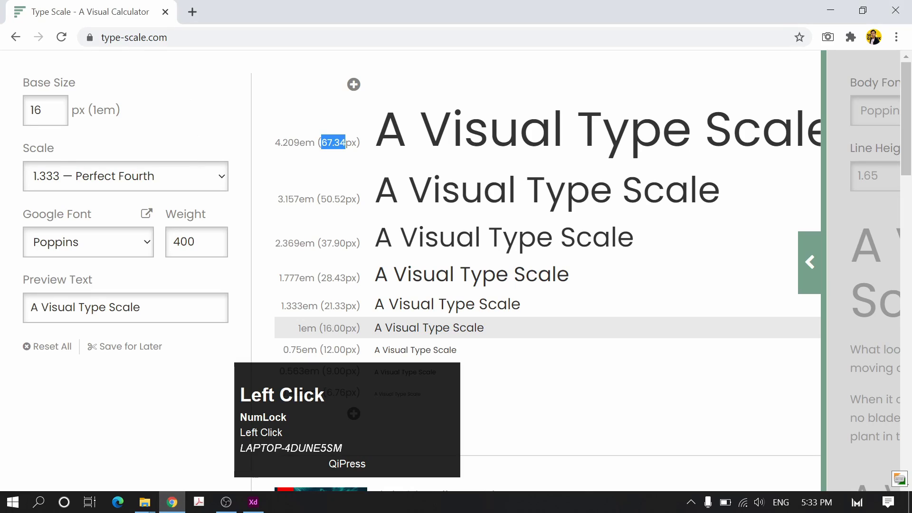
Check the 1.333 Perfect Fourth scale on type-scale.com and select its 67.34px size
click(162, 43)
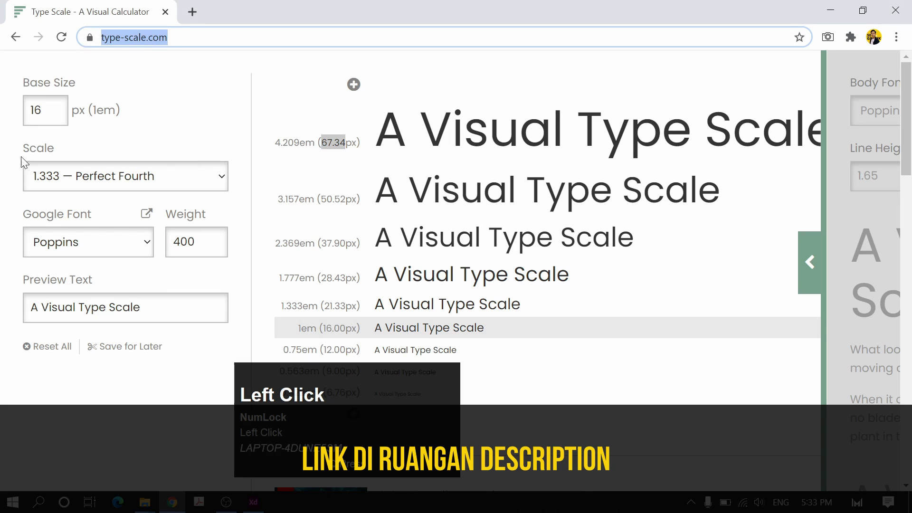
click(100, 185)
click(405, 170)
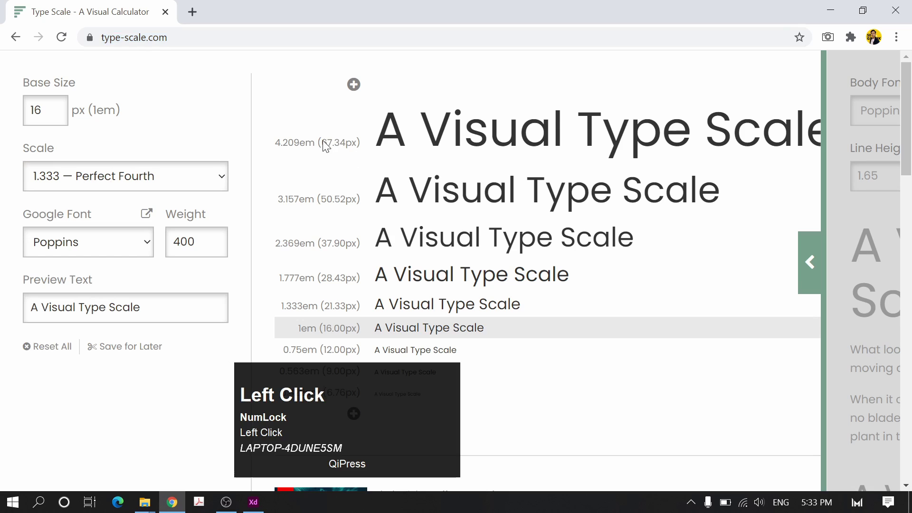
drag(323, 141, 346, 149)
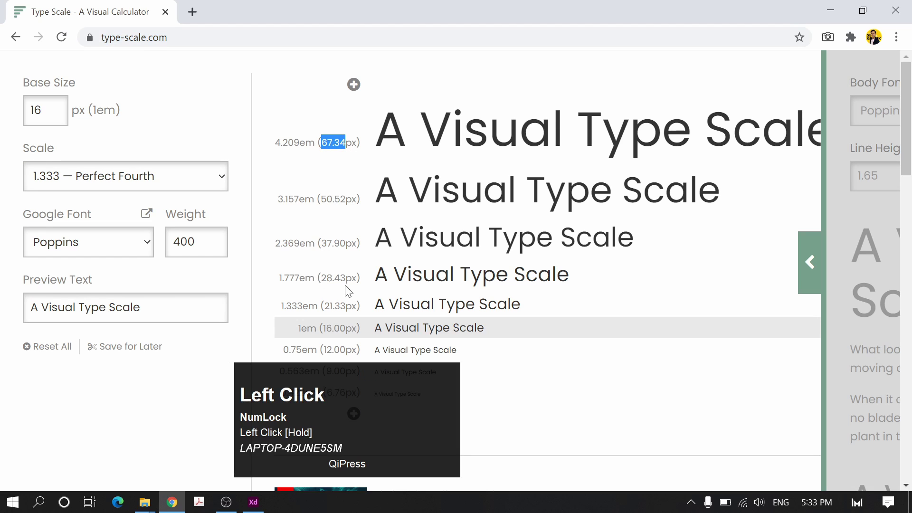
Back in Adobe XD, reposition the Font text on Landing Page – 2
click(253, 502)
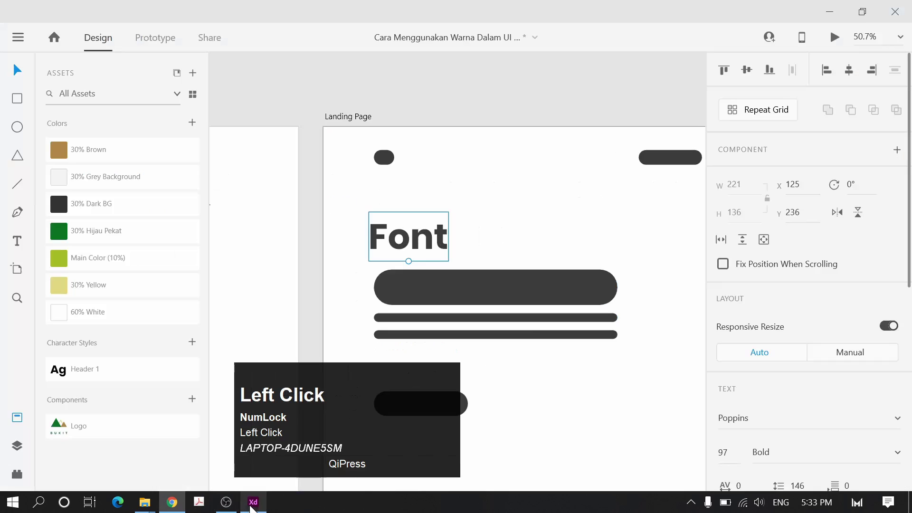
key(space)
drag(527, 213, 481, 225)
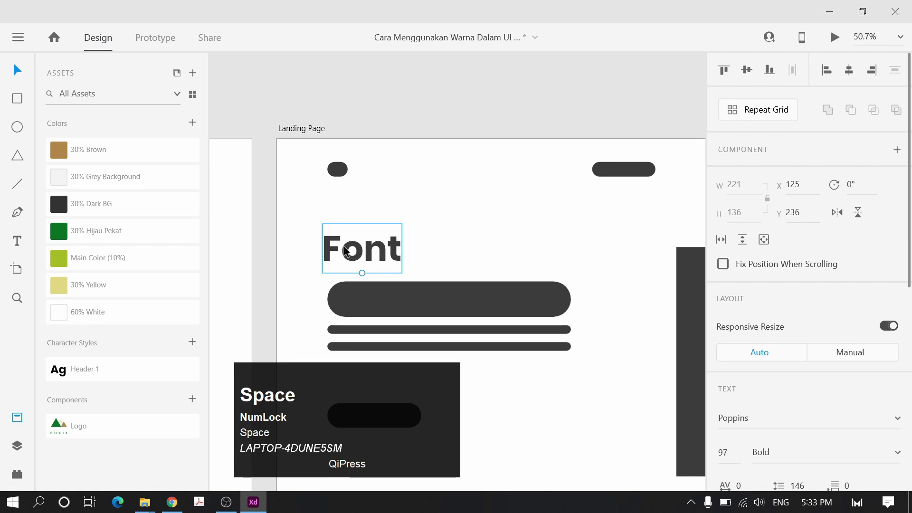
drag(343, 246, 349, 248)
click(429, 212)
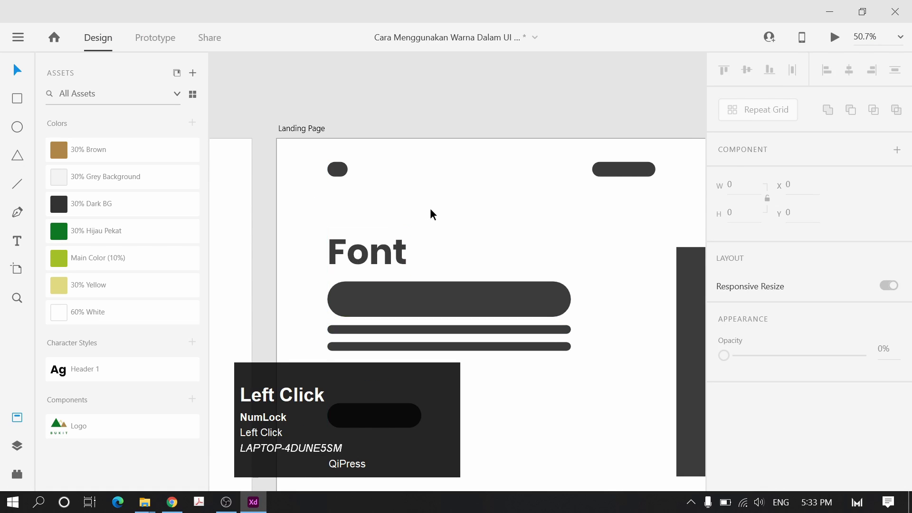
scroll(478, 214, down, 3)
drag(353, 252, 562, 261)
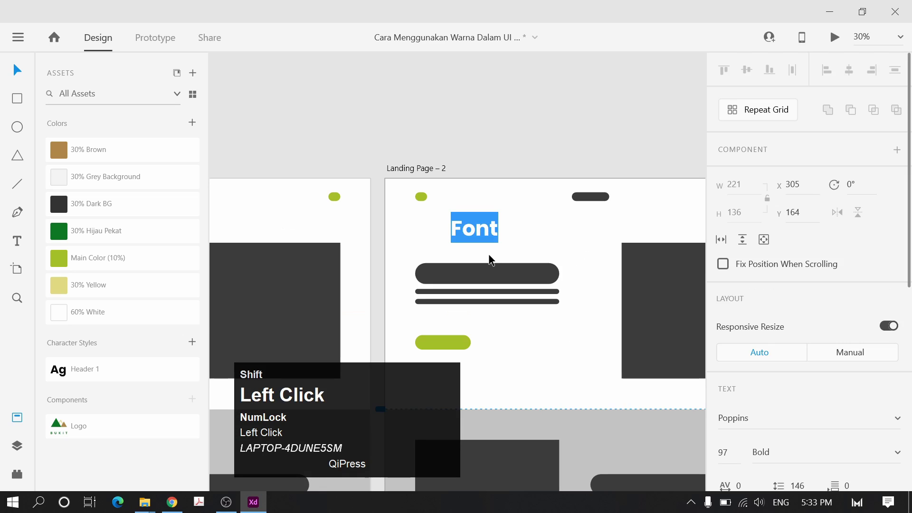
Change the heading to 'Selamat Datang' and place it over the dark title bar
text(Seala)
key(BackSpace)
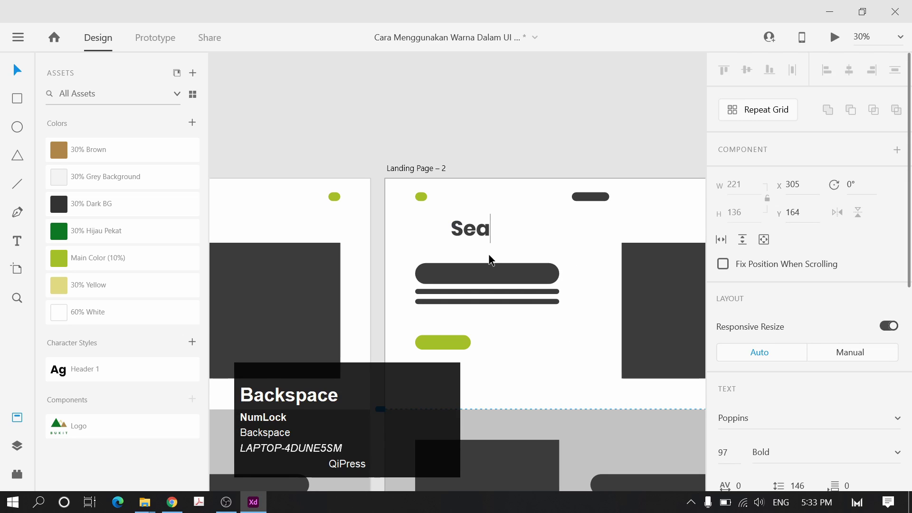
key(BackSpace)
text(lamat)
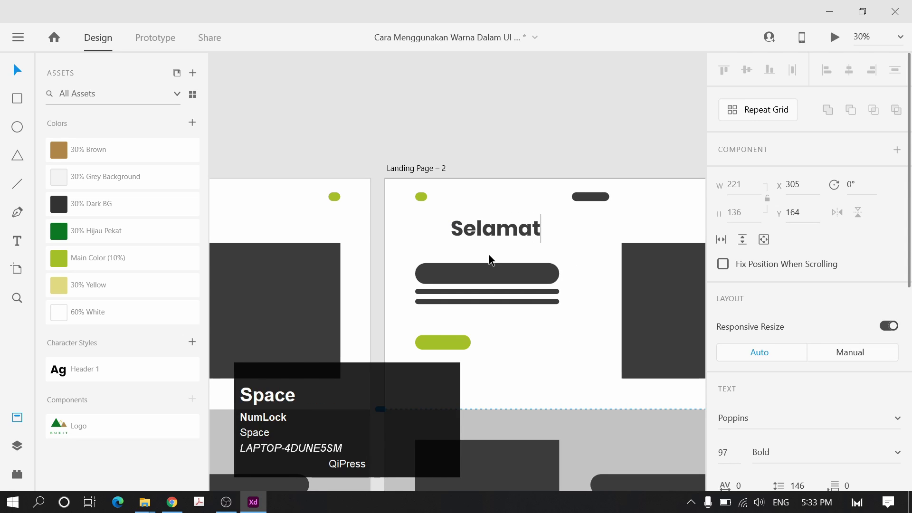
text( Datang)
key(Escape)
key(v)
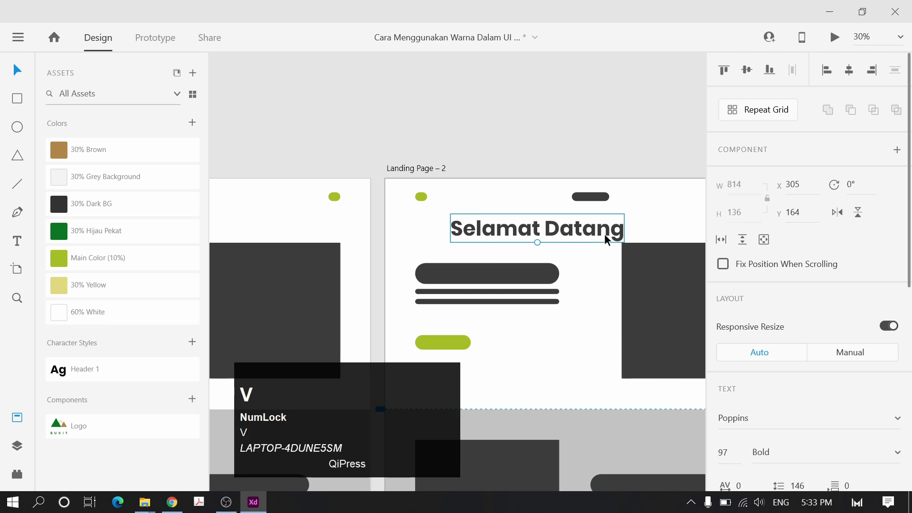
drag(586, 234, 552, 244)
drag(552, 244, 552, 244)
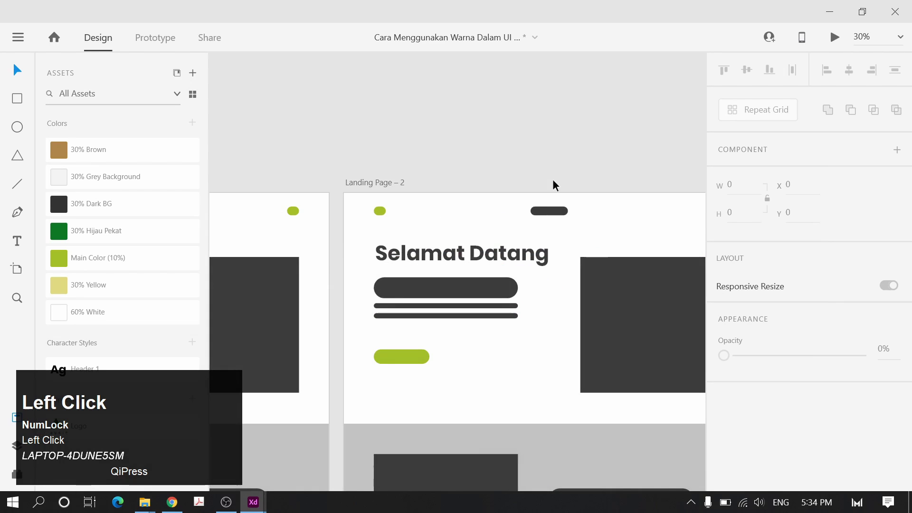
click(515, 244)
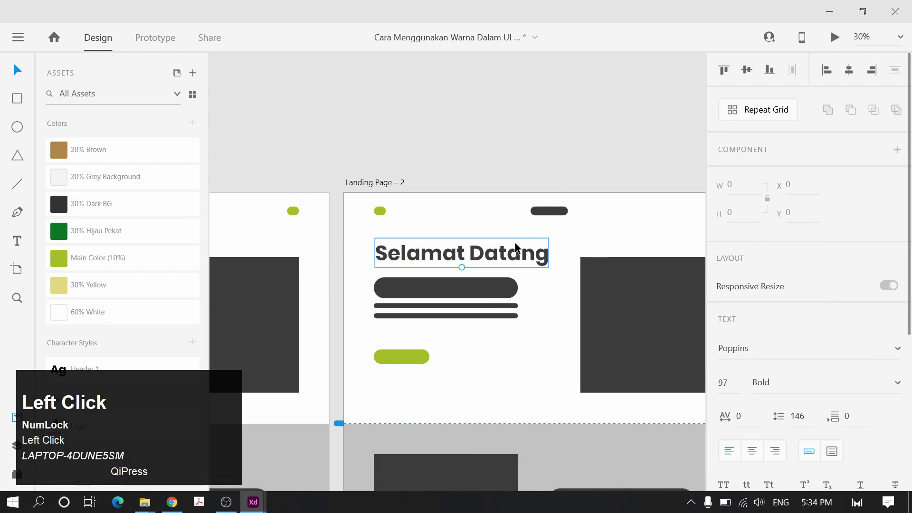
ctrl+scroll(517, 247, up, 3)
click(468, 292)
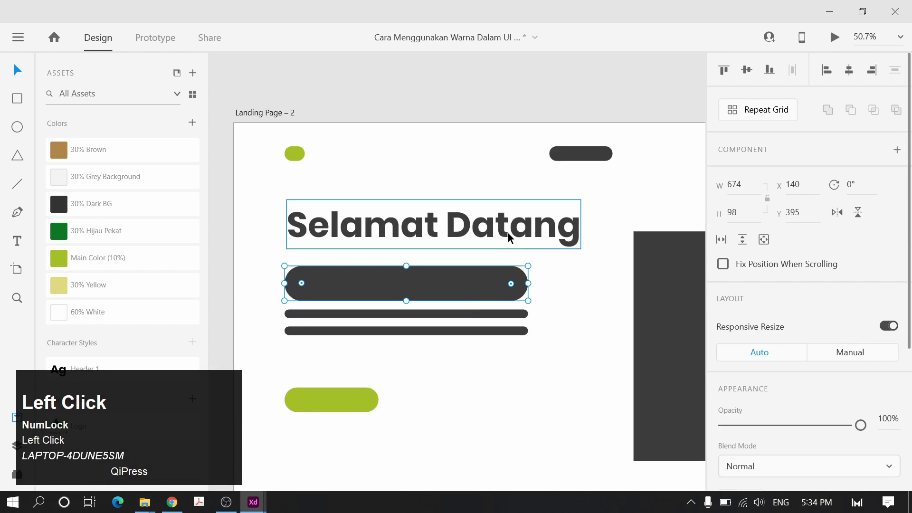
drag(509, 237, 359, 292)
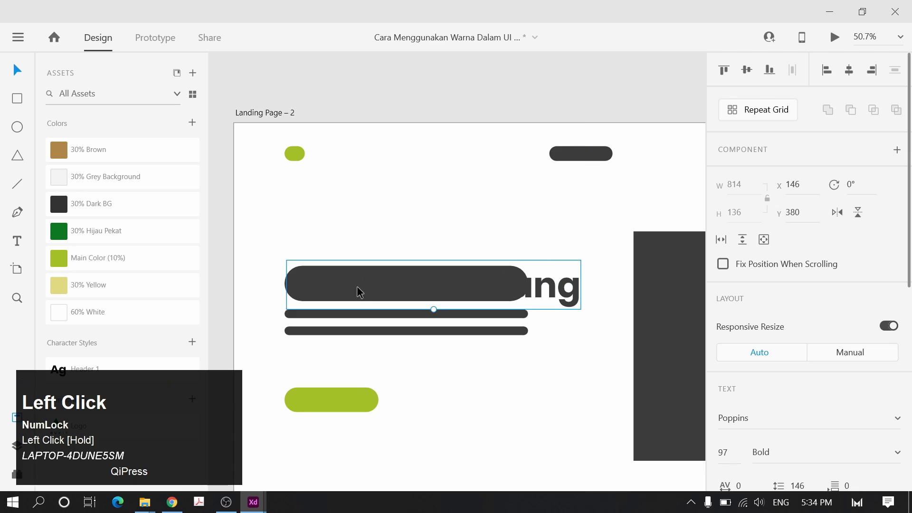
drag(536, 294, 534, 291)
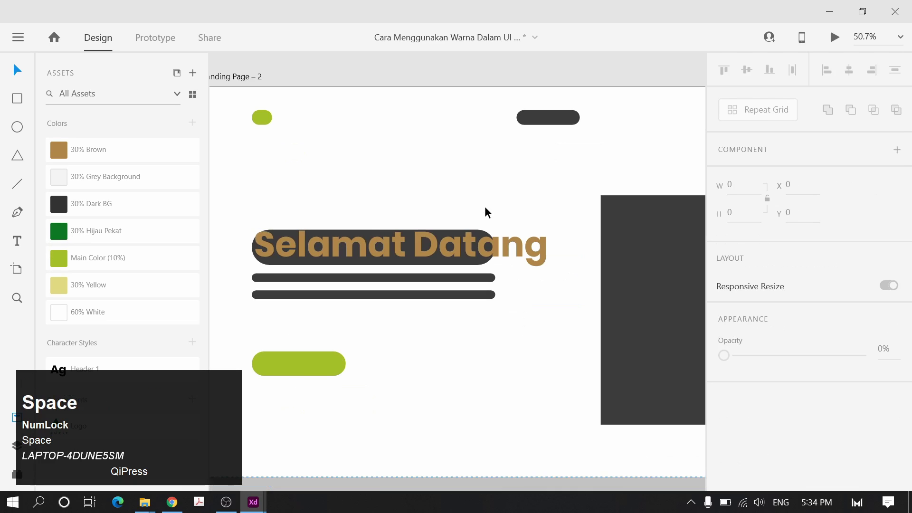
Alt-drag a duplicate of the heading lower on the artboard
drag(495, 194, 565, 190)
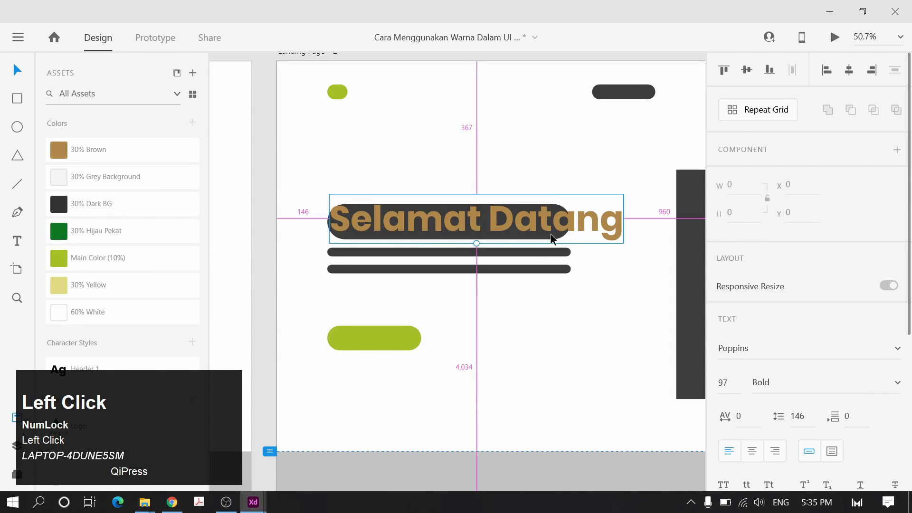
drag(559, 223, 544, 321)
key(ctrl+z)
drag(590, 224, 544, 316)
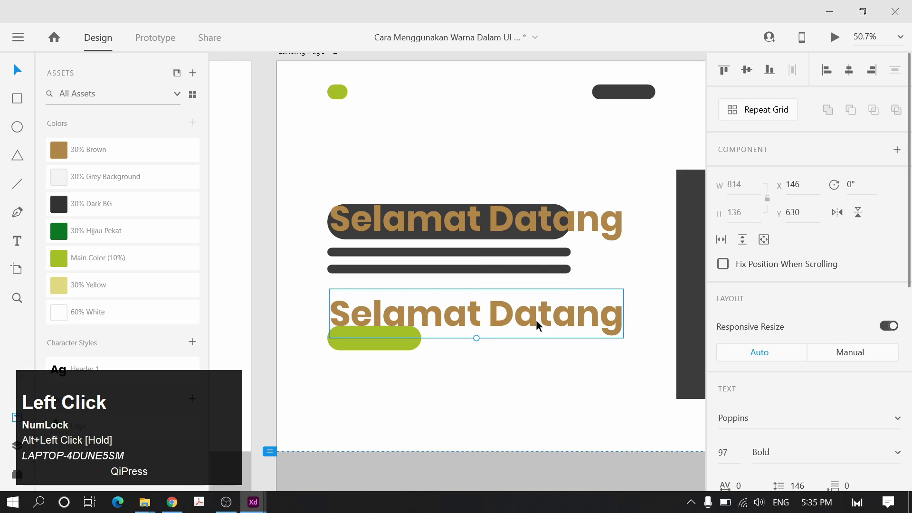
Make the lower heading copy size 50 Regular and move it up about 30 px
double_click(537, 325)
key(Escape)
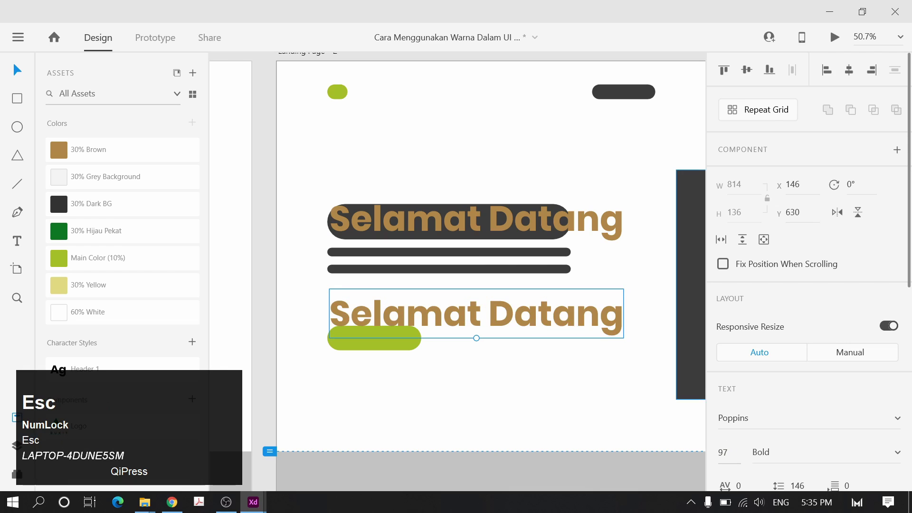
click(723, 452)
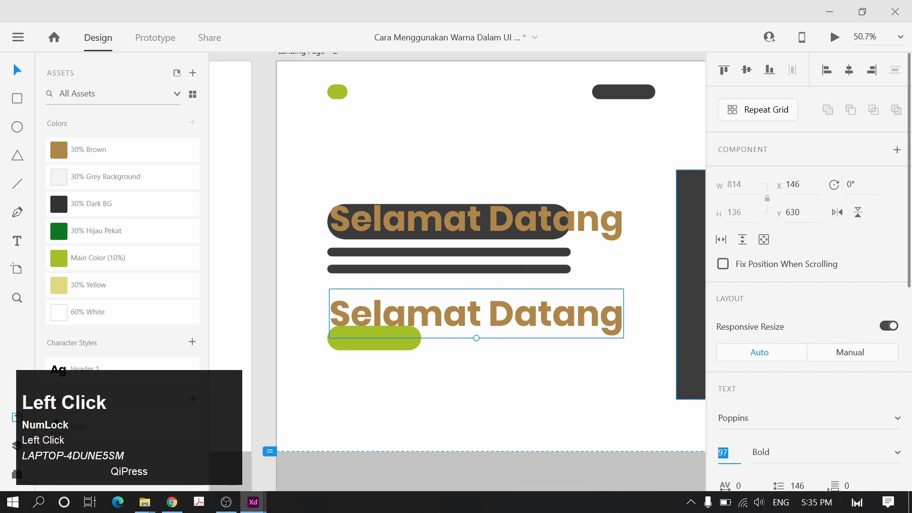
text(50)
key(Return)
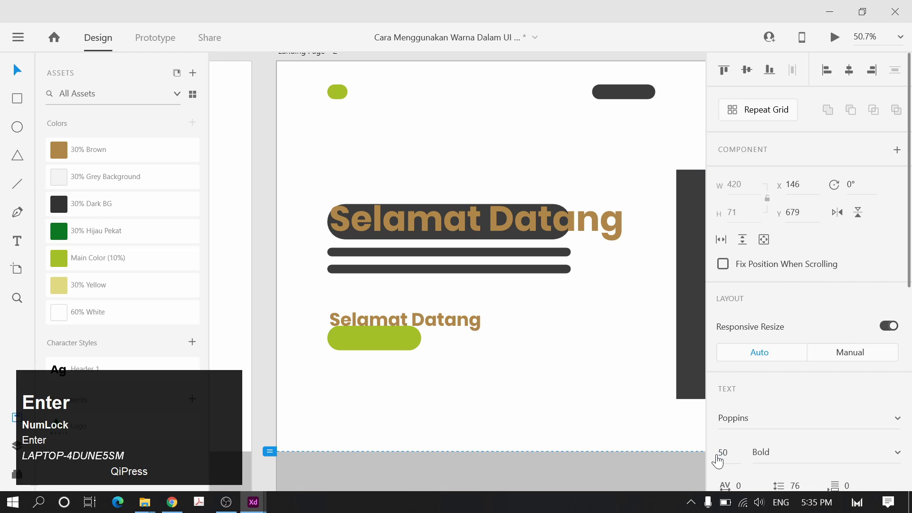
key(v)
click(481, 320)
click(897, 454)
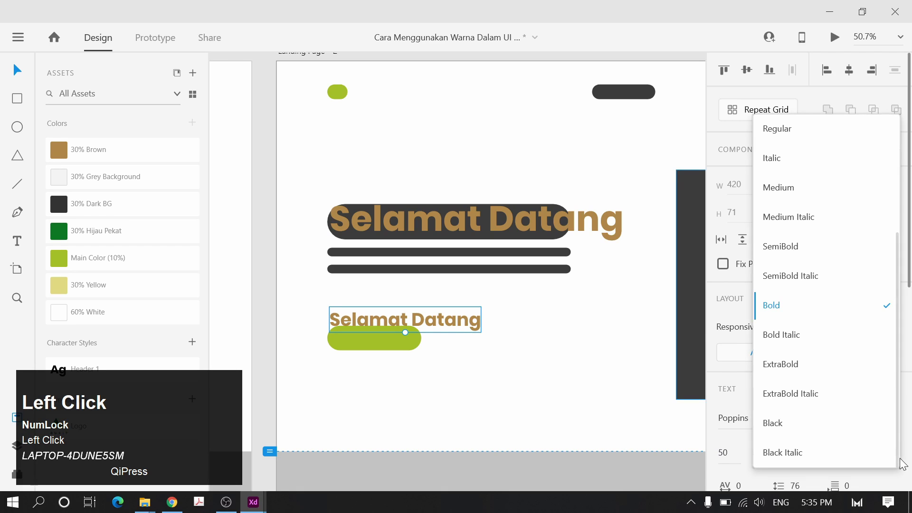
scroll(820, 187, up, 2)
click(802, 188)
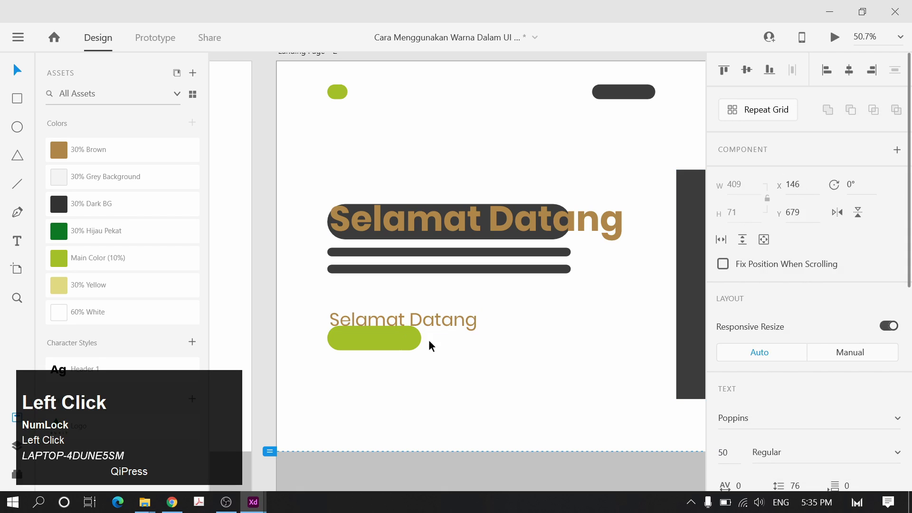
drag(455, 327, 454, 313)
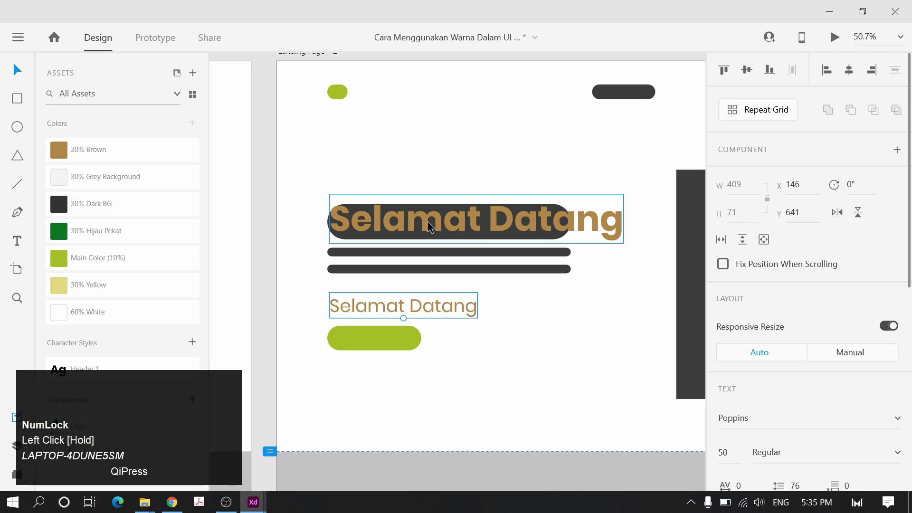
Make the main heading uppercase at font size 80 and move it onto the pill
click(441, 228)
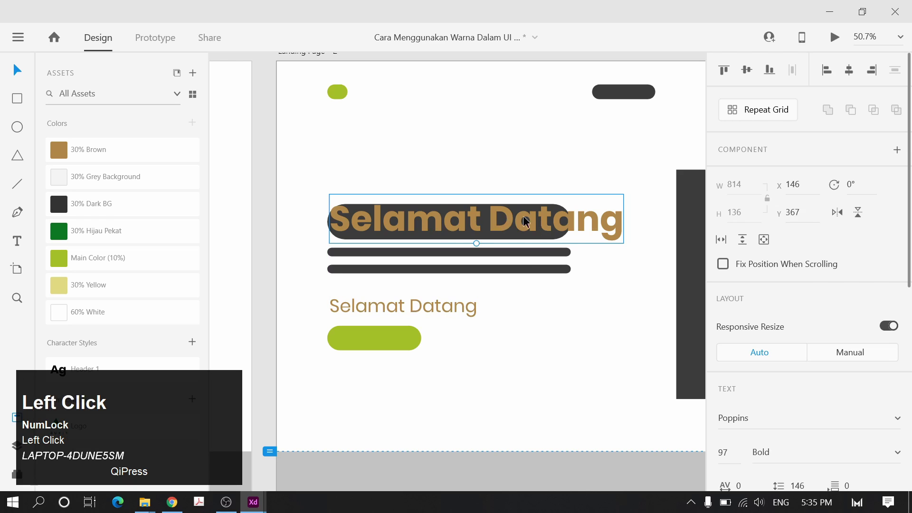
scroll(744, 357, down, 6)
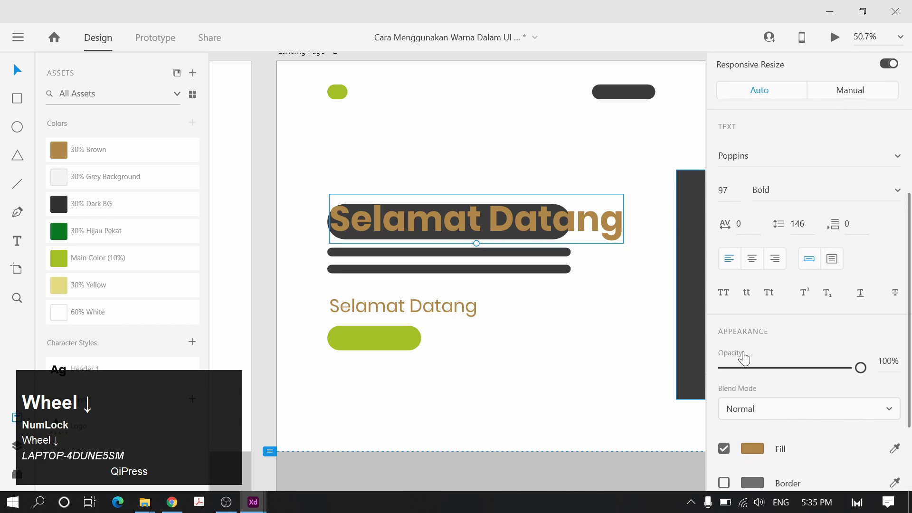
click(723, 295)
click(566, 342)
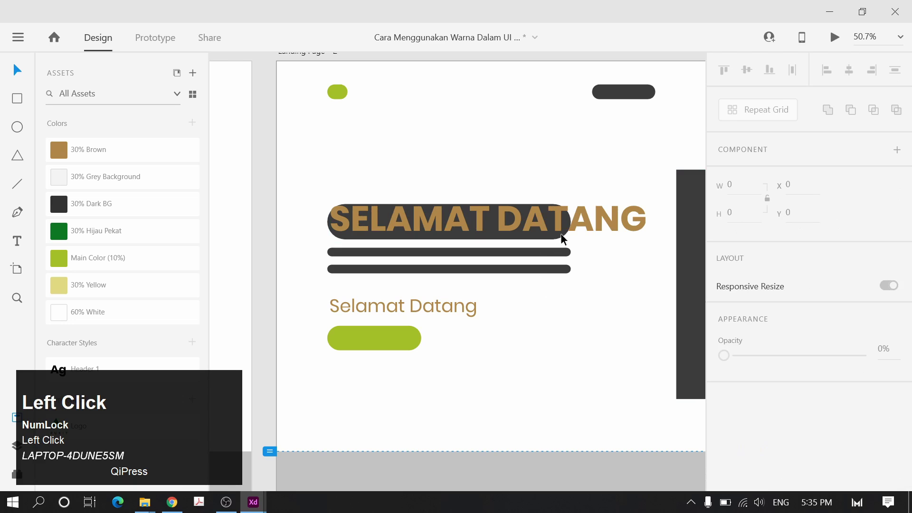
click(419, 317)
click(589, 230)
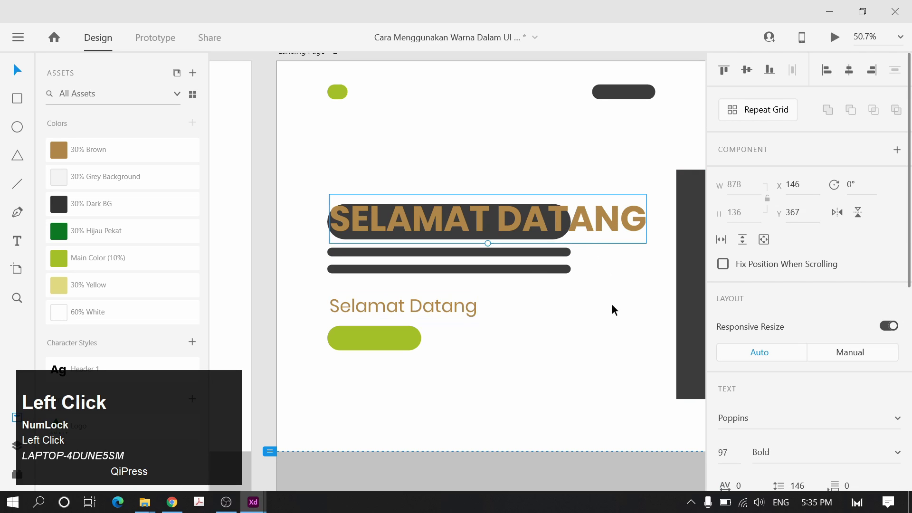
key(space)
drag(617, 308, 482, 306)
drag(409, 258, 578, 257)
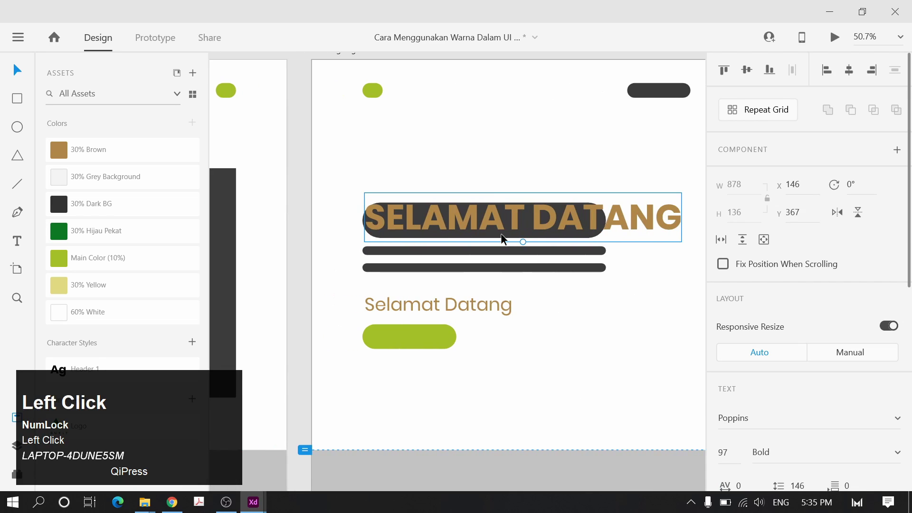
drag(524, 241, 524, 233)
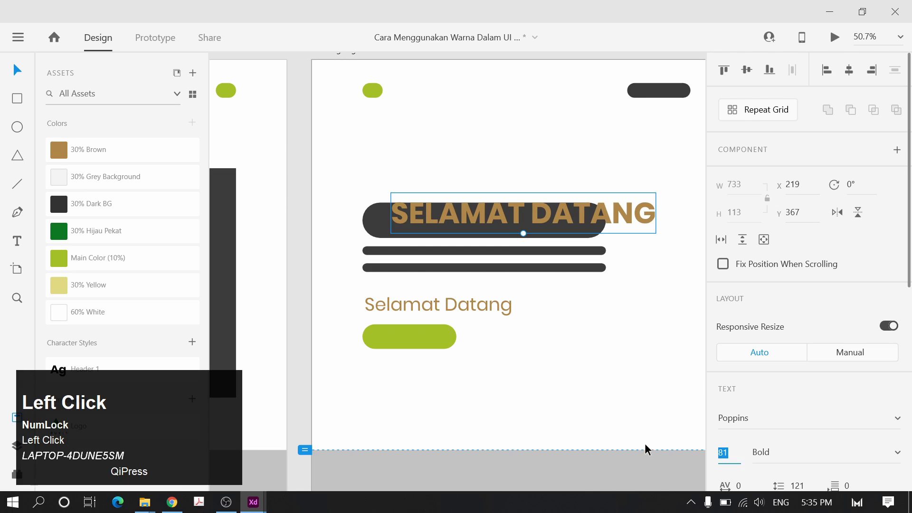
text(80)
key(Return)
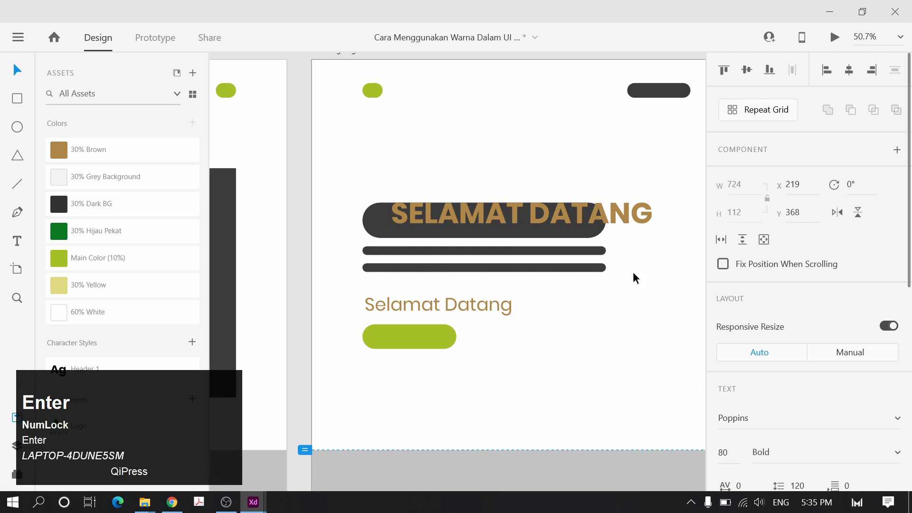
drag(593, 213, 564, 223)
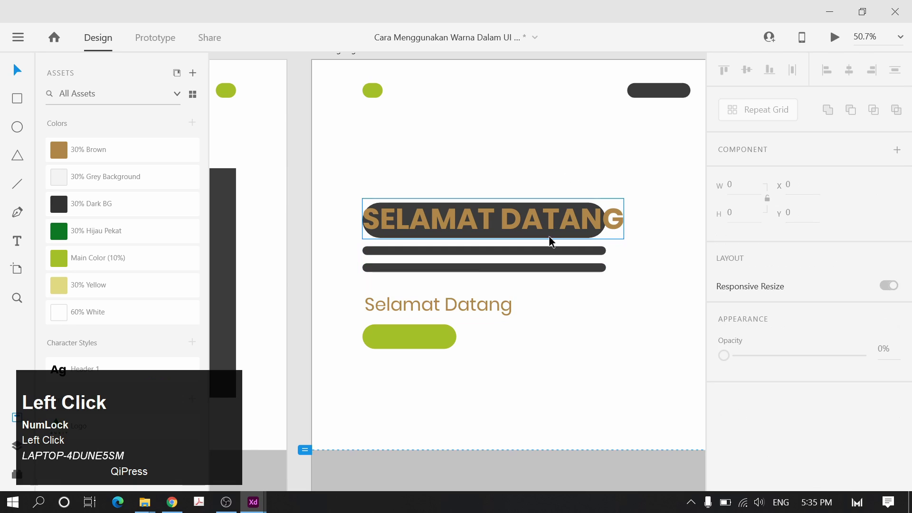
Give the subtitle a fixed-size box and font size 45
click(465, 307)
scroll(817, 411, down, 4)
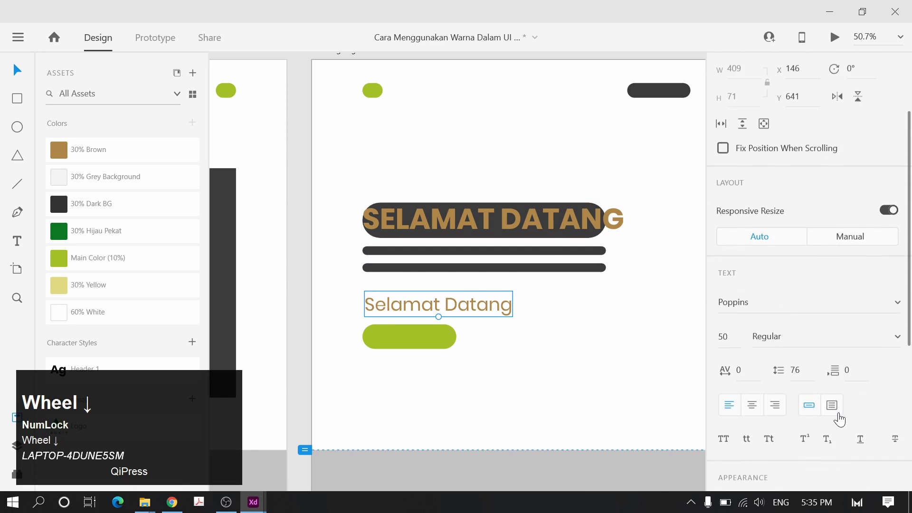
click(829, 393)
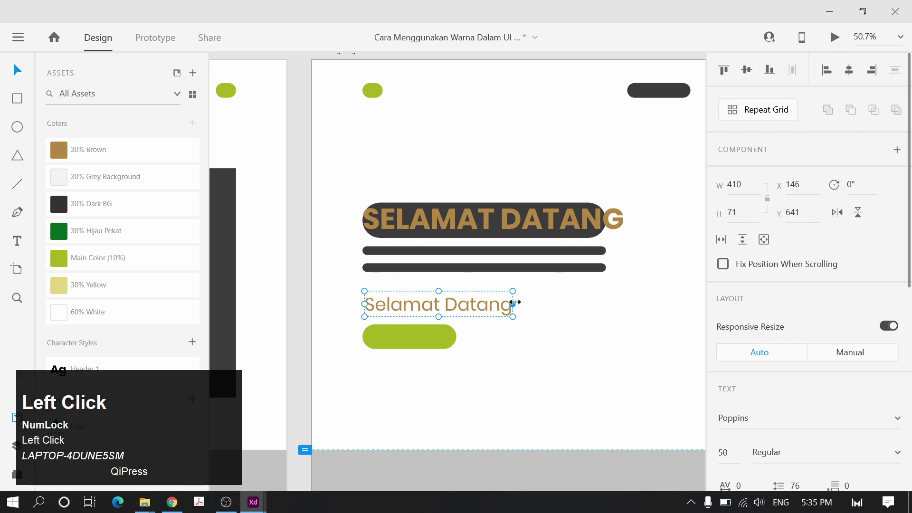
text(5)
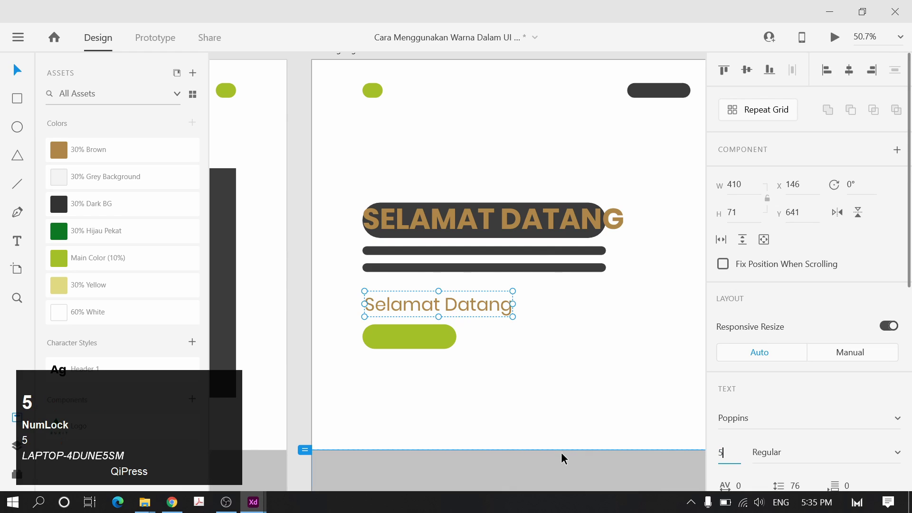
key(BackSpace)
text(40)
key(Return)
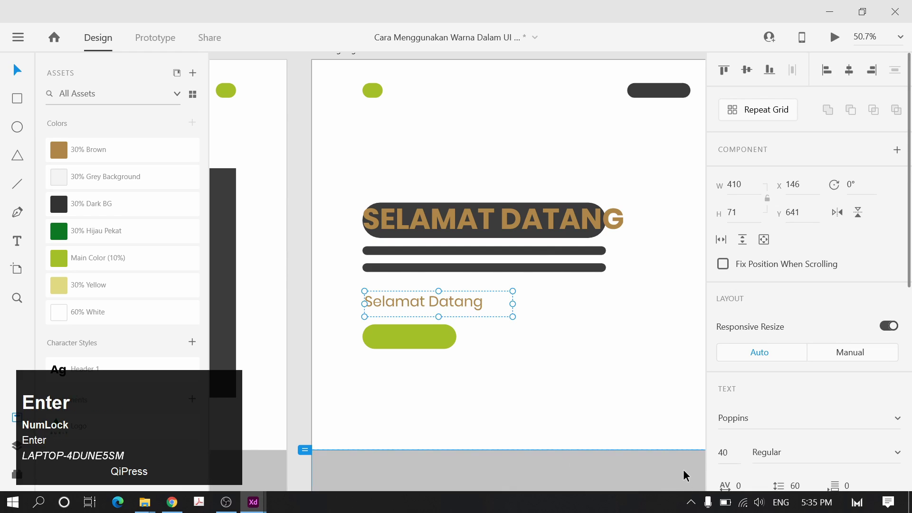
click(729, 451)
text(45)
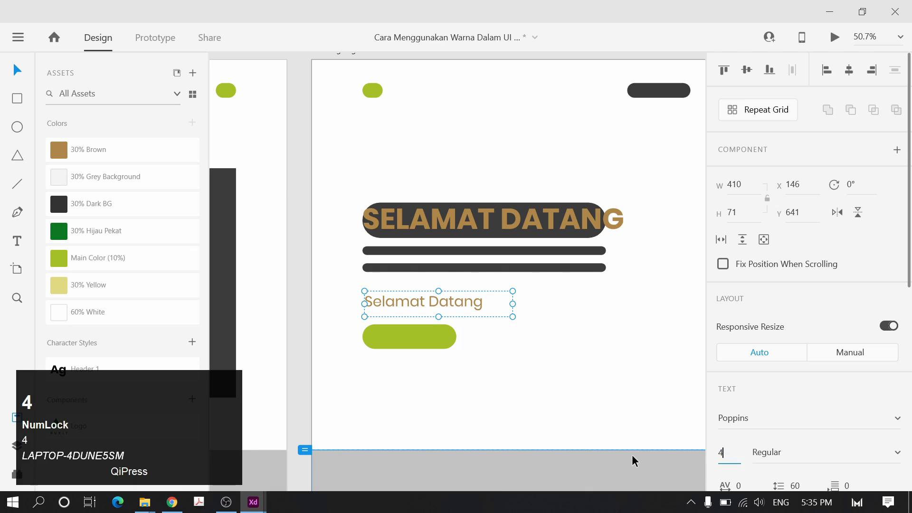
key(Return)
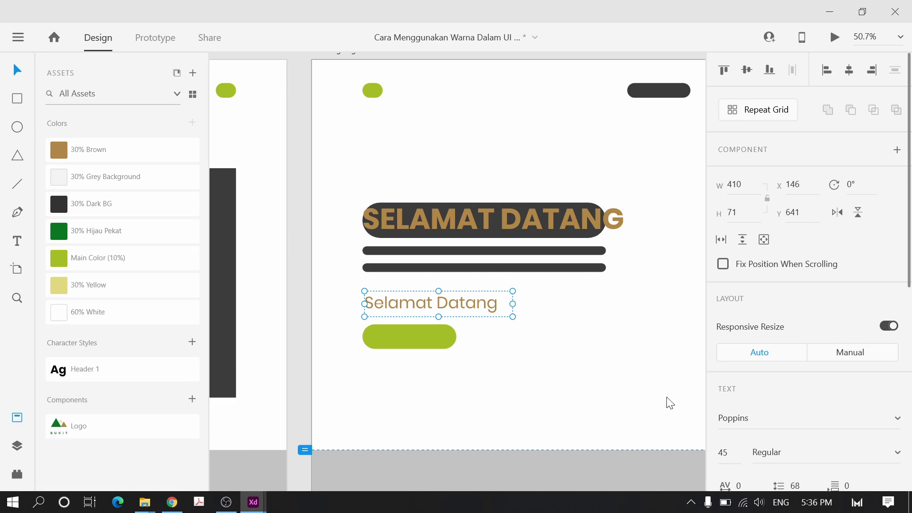
Enlarge the subtitle box to about 727×159 and colour its text 30% Brown
scroll(842, 356, down, 3)
click(833, 393)
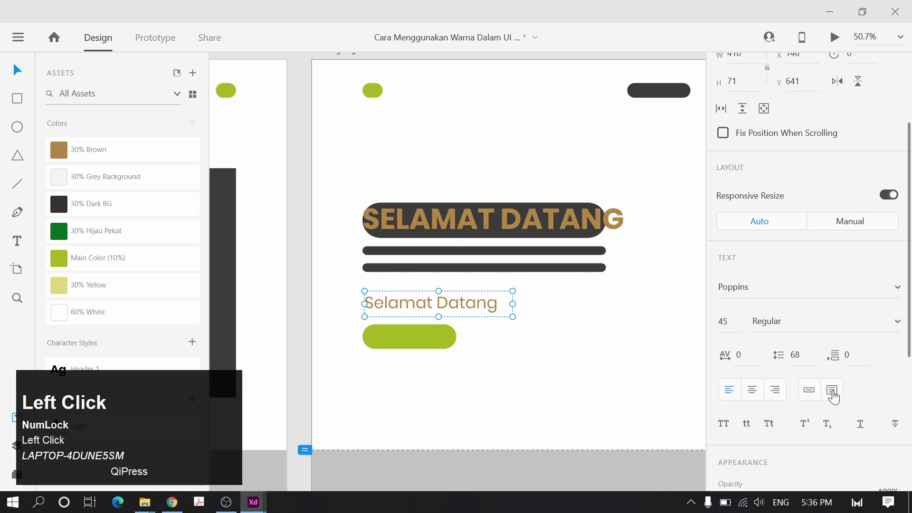
drag(513, 303, 628, 304)
drag(497, 316, 501, 352)
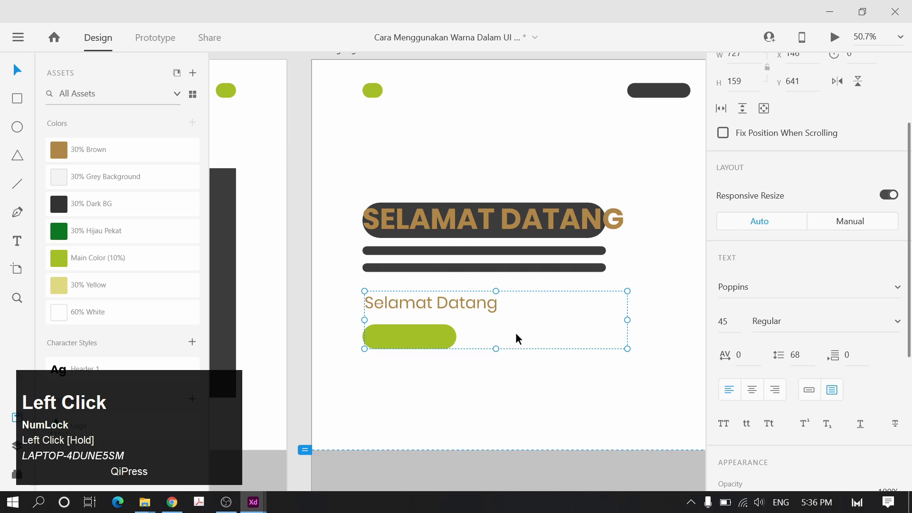
double_click(442, 304)
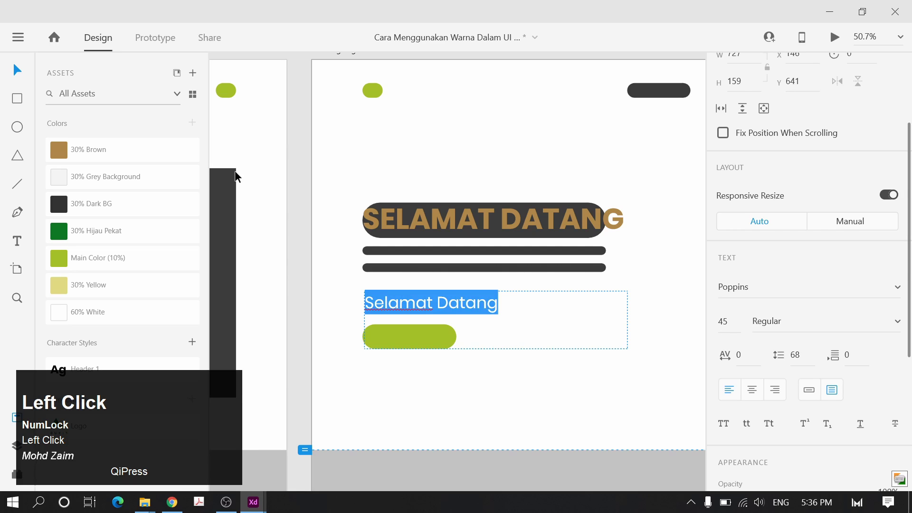
click(90, 149)
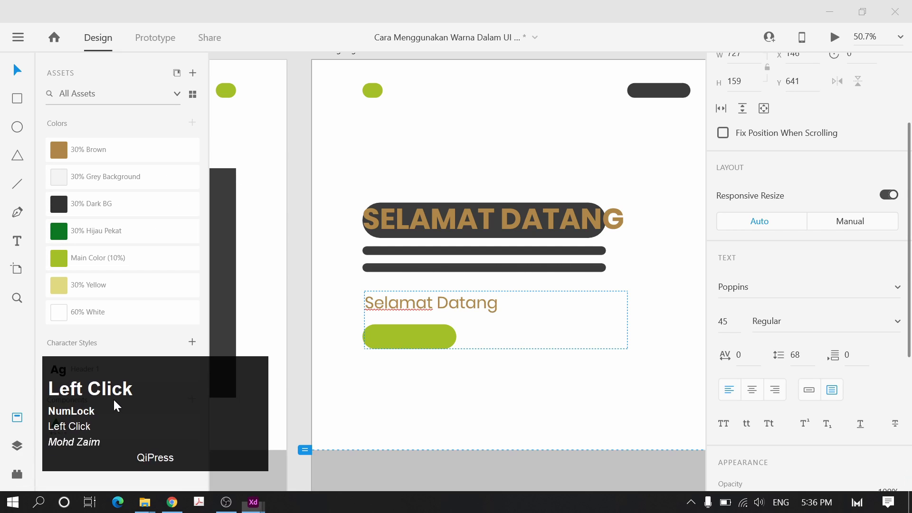
Fill the subtitle with Quick Lorem Ipsum placeholder text and enlarge its font size
click(17, 475)
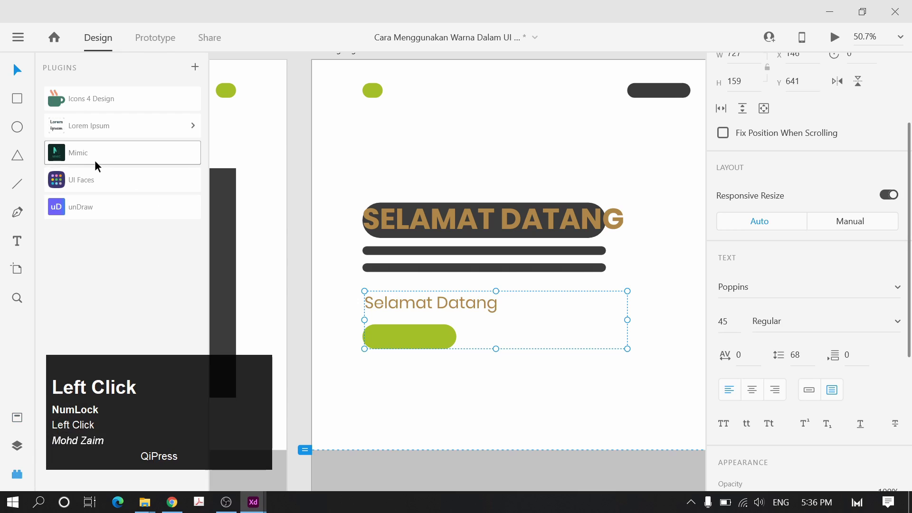
double_click(426, 303)
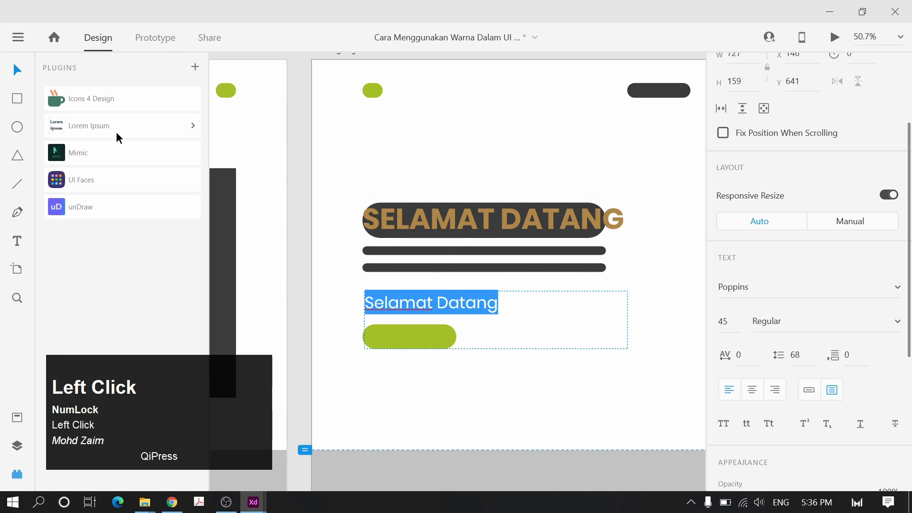
click(141, 127)
click(88, 185)
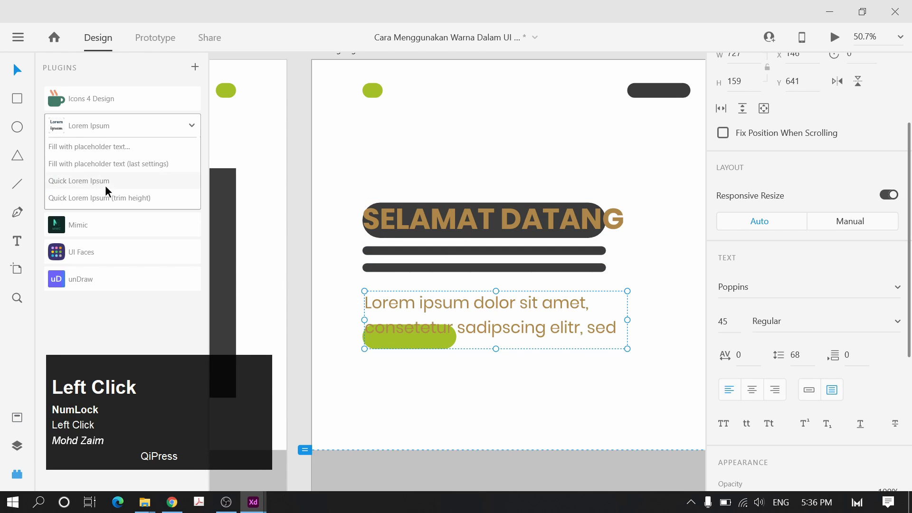
click(599, 392)
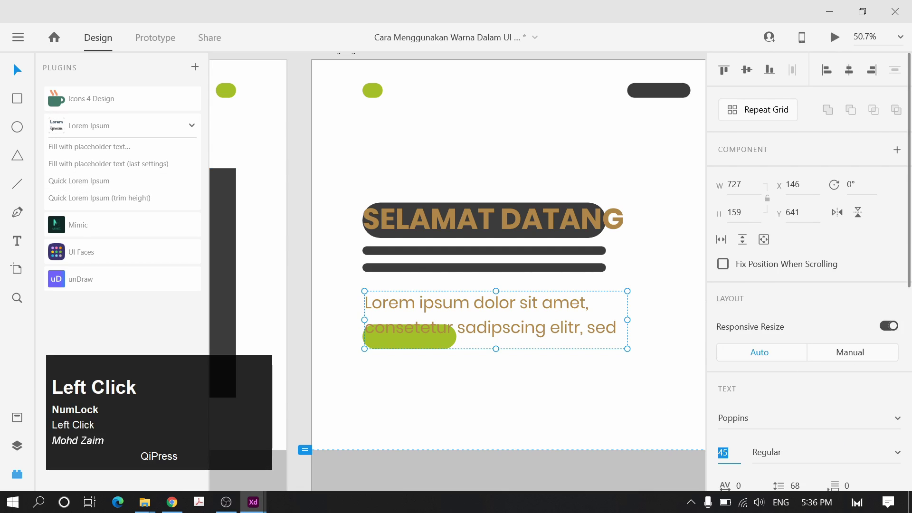
text(5)
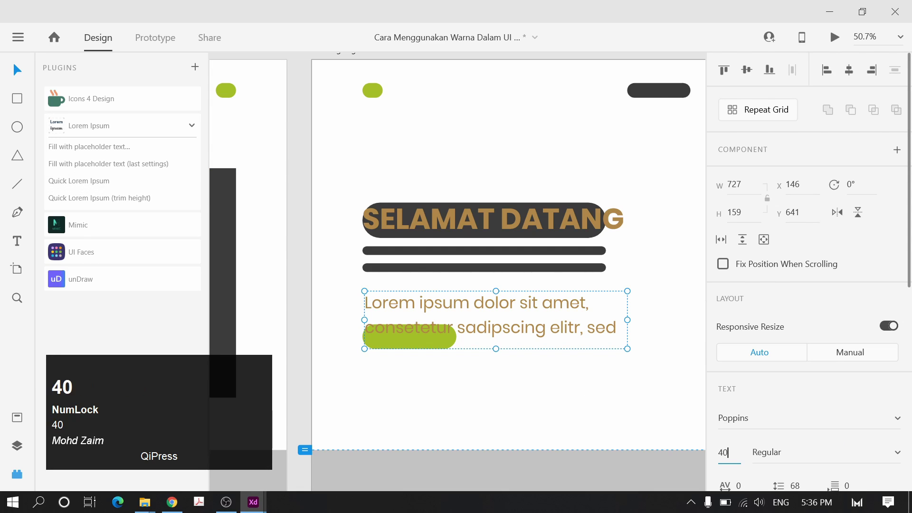
key(Return)
Refill the box with fresh Lorem ipsum and set it to auto width and auto height
click(611, 326)
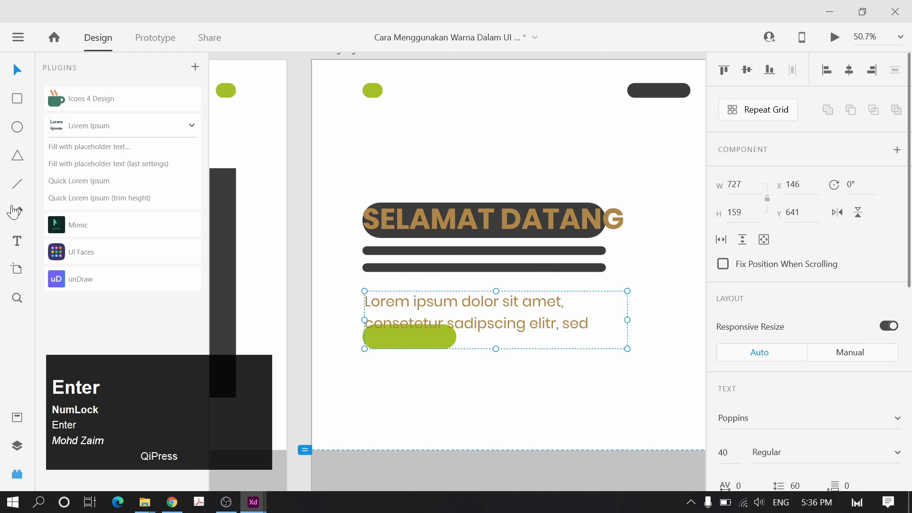
double_click(475, 304)
click(87, 182)
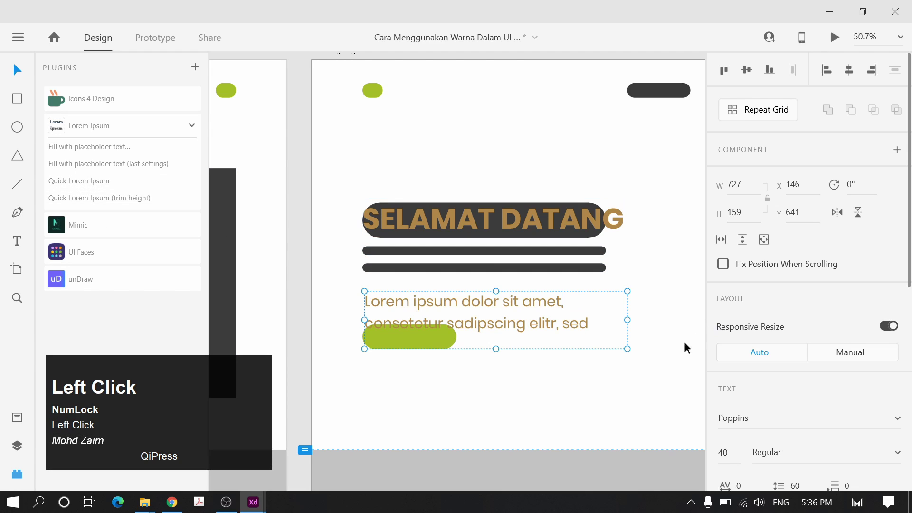
click(625, 381)
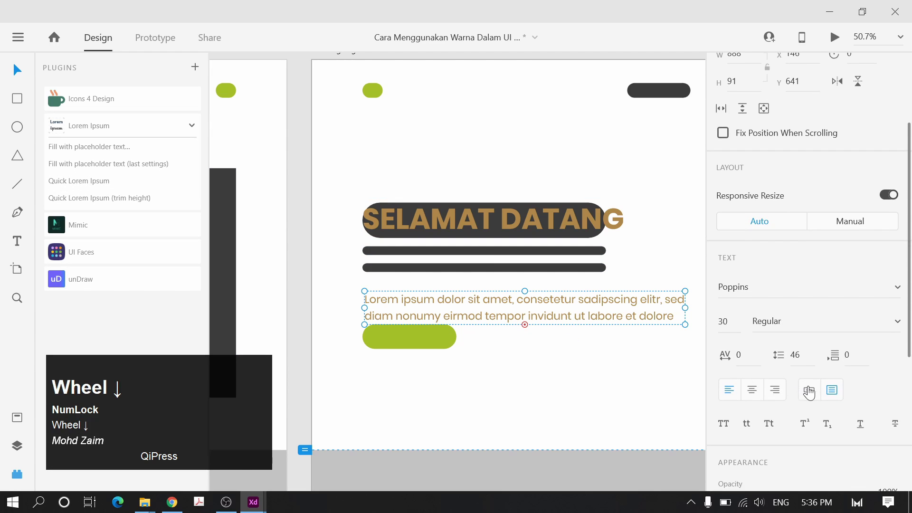
click(809, 390)
Delete the third line of placeholder text and move the paragraph up over the dark bars
double_click(551, 327)
drag(670, 331, 365, 331)
key(BackSpace)
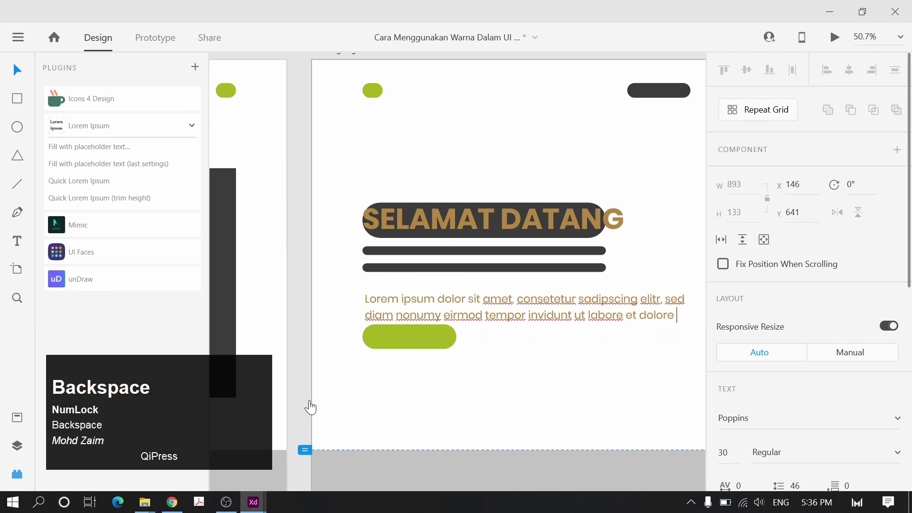
key(Escape)
drag(513, 304, 515, 261)
drag(606, 303, 546, 346)
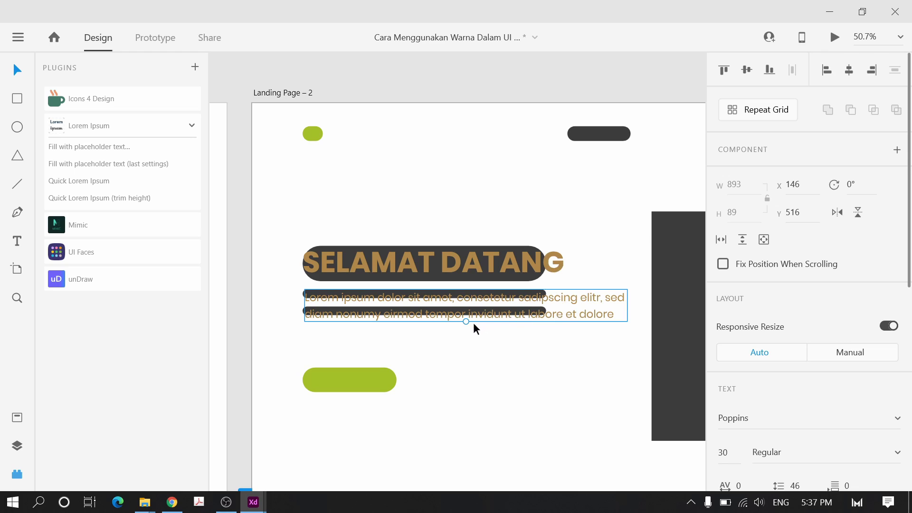
Scale the paragraph down and reposition the heading and paragraph together over the dark pill
drag(466, 321, 424, 304)
click(542, 255)
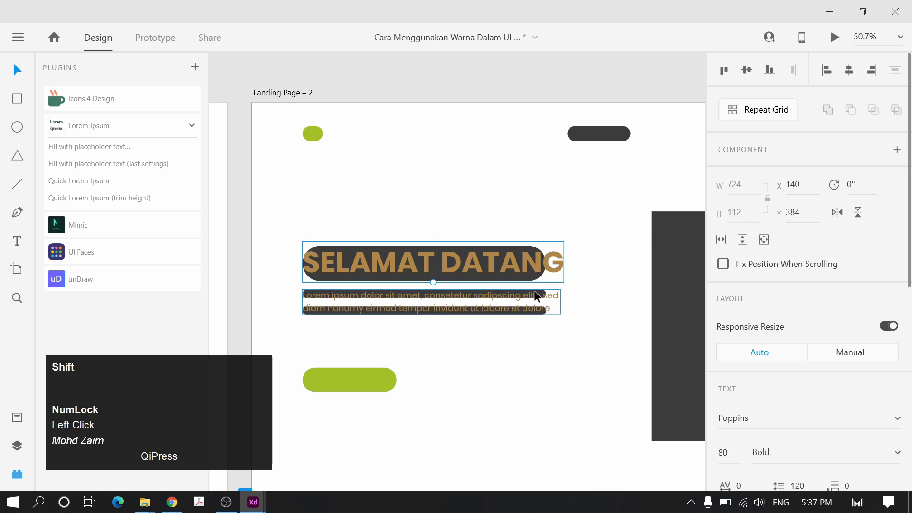
shift+click(537, 295)
drag(537, 295, 535, 288)
click(531, 285)
drag(519, 375, 473, 272)
key(Delete)
drag(520, 175, 493, 259)
key(ctrl+z)
key(ctrl+z)
click(525, 237)
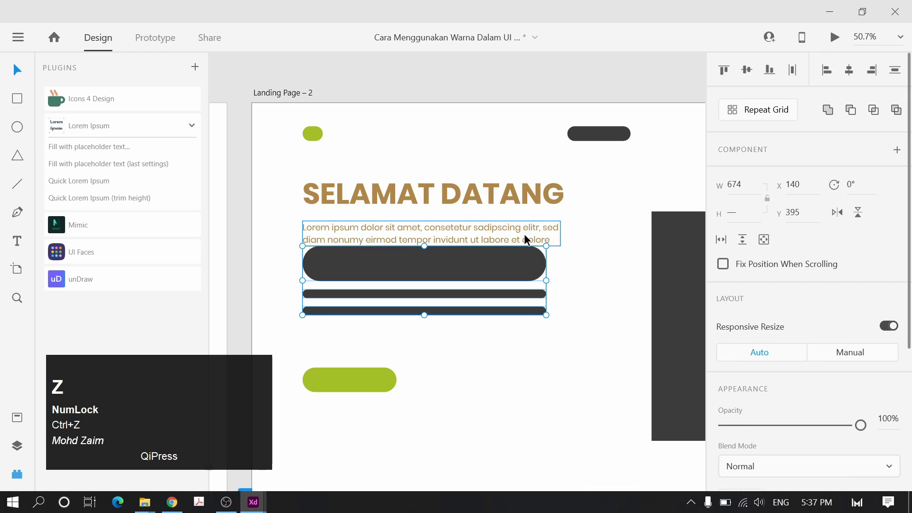
shift+click(529, 196)
drag(529, 195, 526, 264)
Lock the heading and paragraph, then delete the dark shape behind the heading and the lower bar
key(ctrl+l)
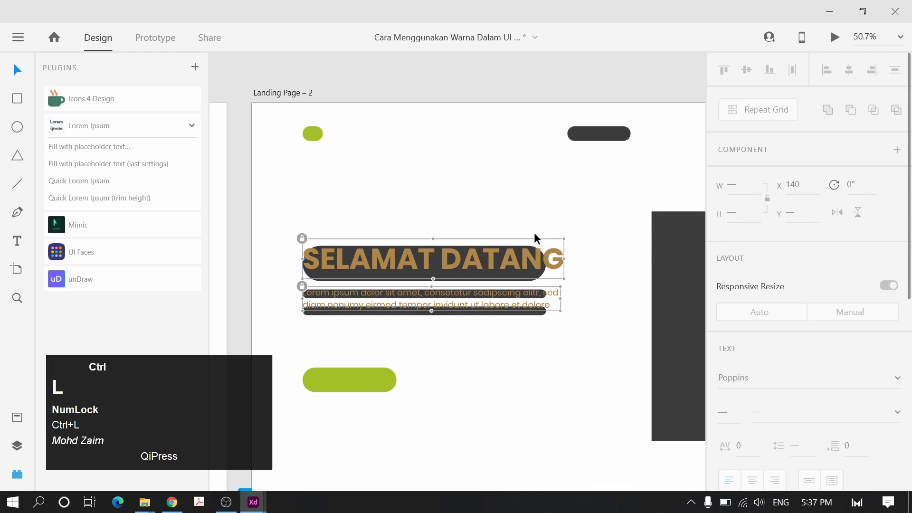
click(471, 195)
click(461, 264)
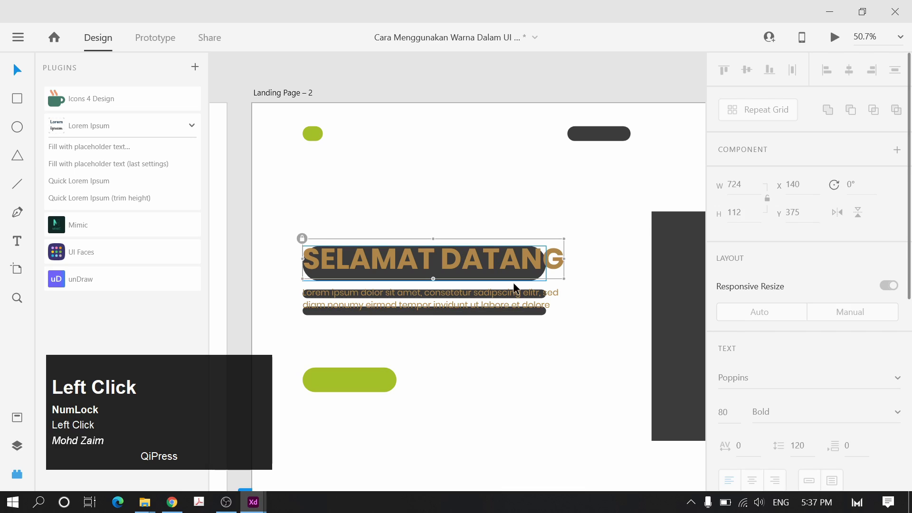
click(514, 284)
key(Delete)
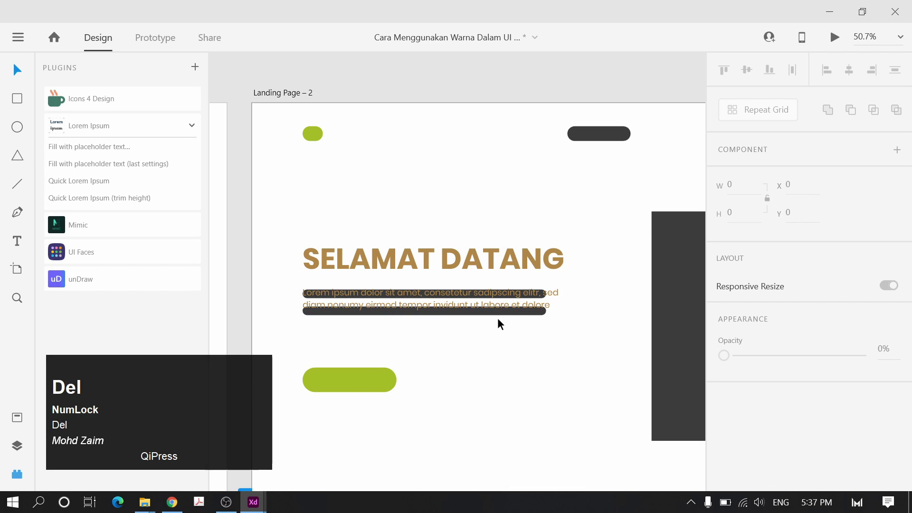
click(498, 313)
key(Delete)
Unlock the lorem paragraph, shift it aside, and delete the last remaining dark bar
click(526, 291)
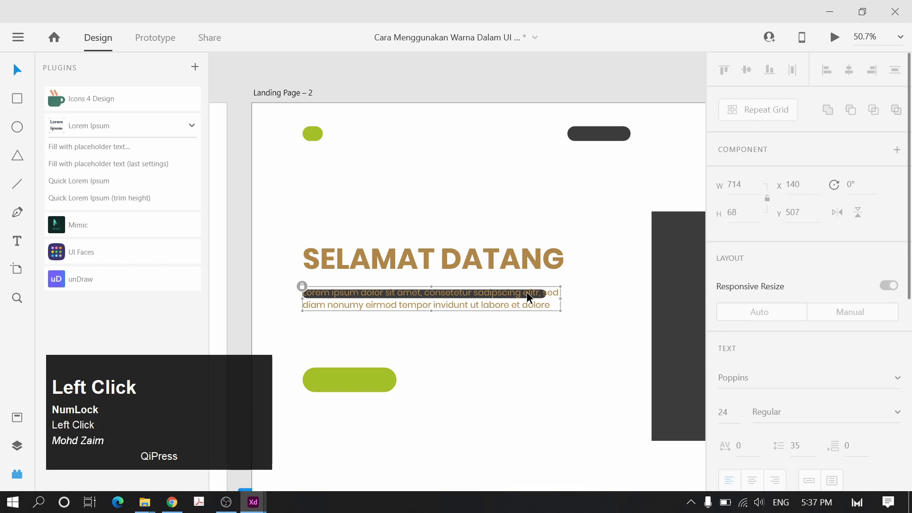
key(ctrl+l)
drag(529, 289, 511, 286)
click(533, 297)
key(Delete)
click(558, 214)
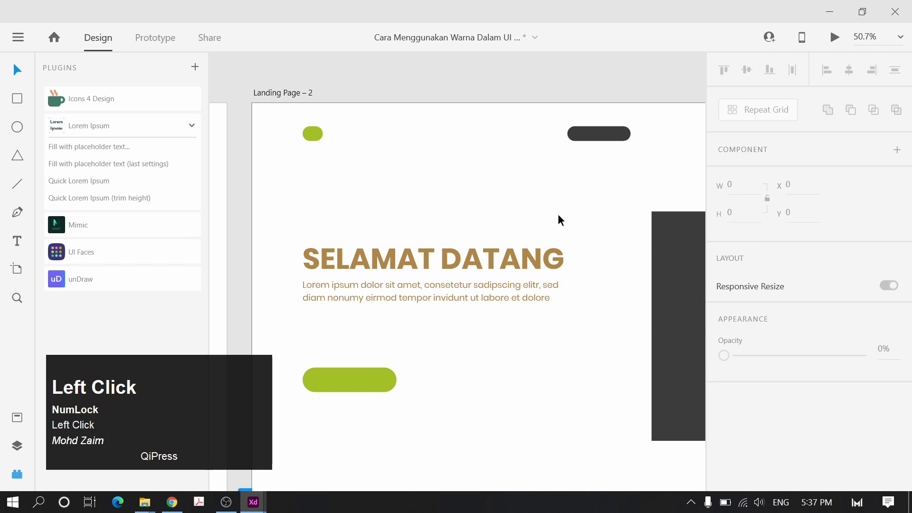
click(537, 290)
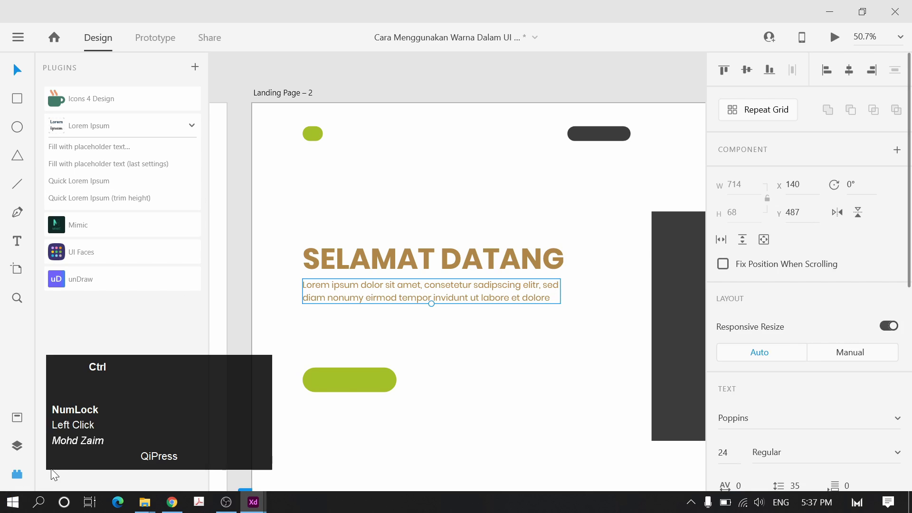
key(ctrl+shift+y)
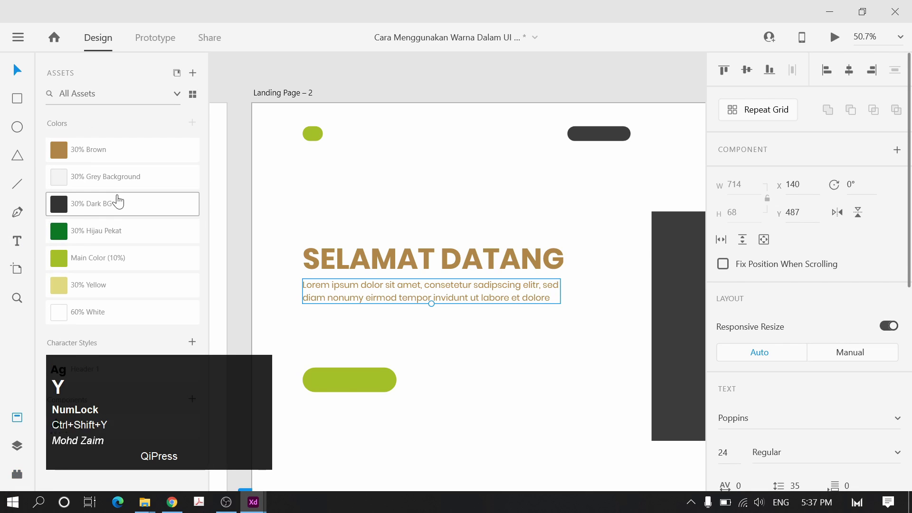
click(17, 424)
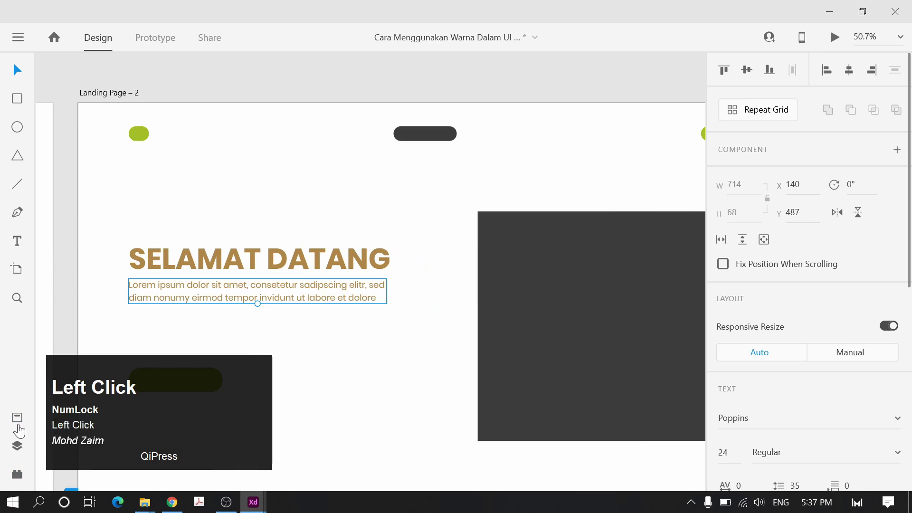
Colour the lorem paragraph with the 30% Dark BG swatch
click(17, 426)
click(17, 476)
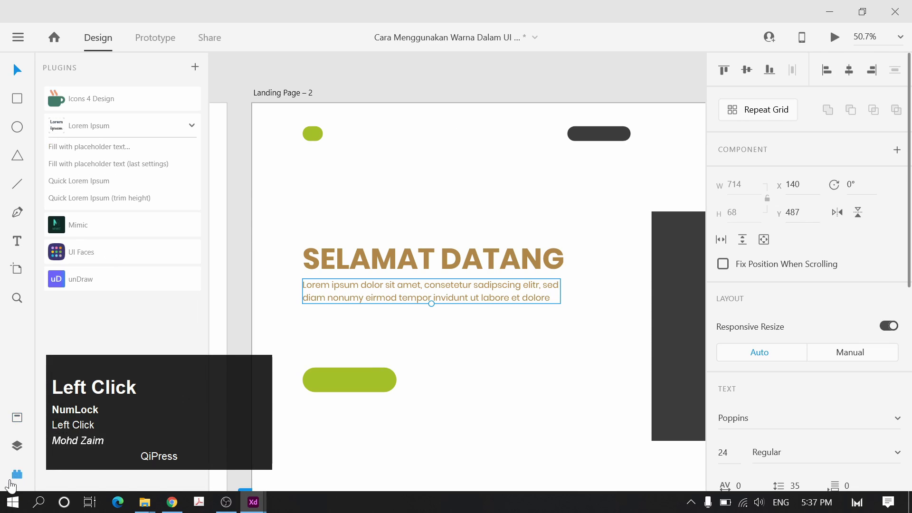
click(17, 420)
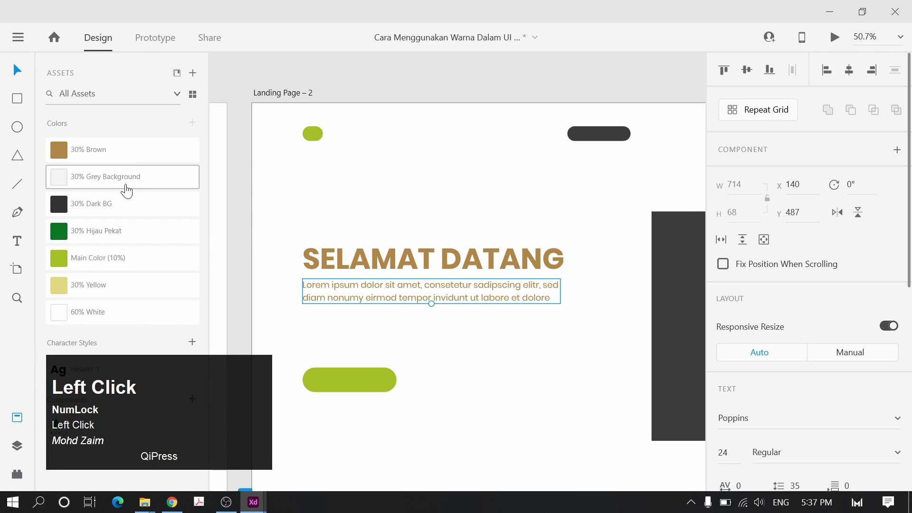
click(101, 205)
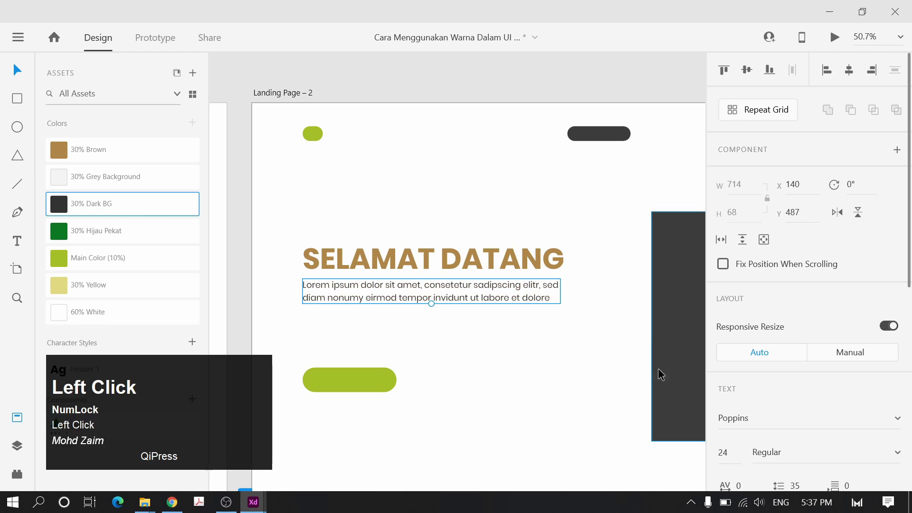
Duplicate the paragraph below the original and retype the copy as 'Daftar'
drag(580, 363, 554, 342)
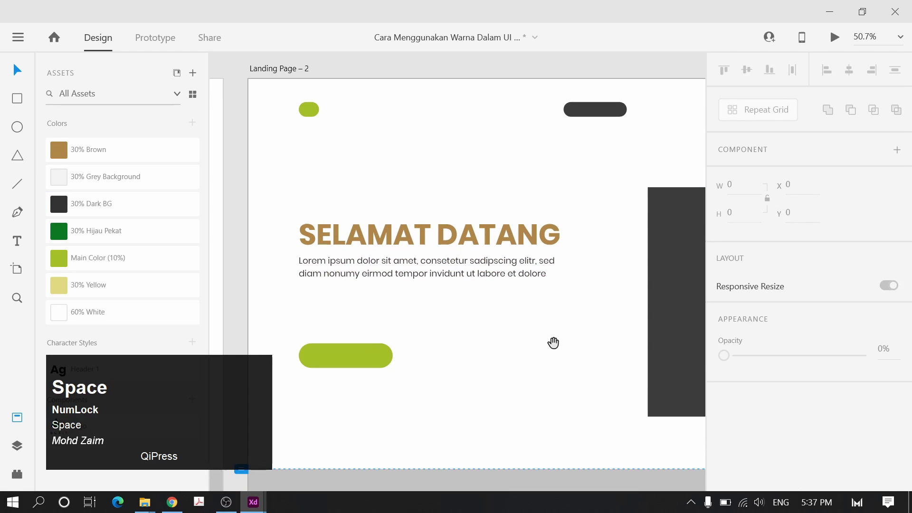
click(358, 355)
click(413, 270)
drag(413, 271, 419, 312)
key(ctrl+z)
drag(453, 273, 459, 351)
double_click(428, 322)
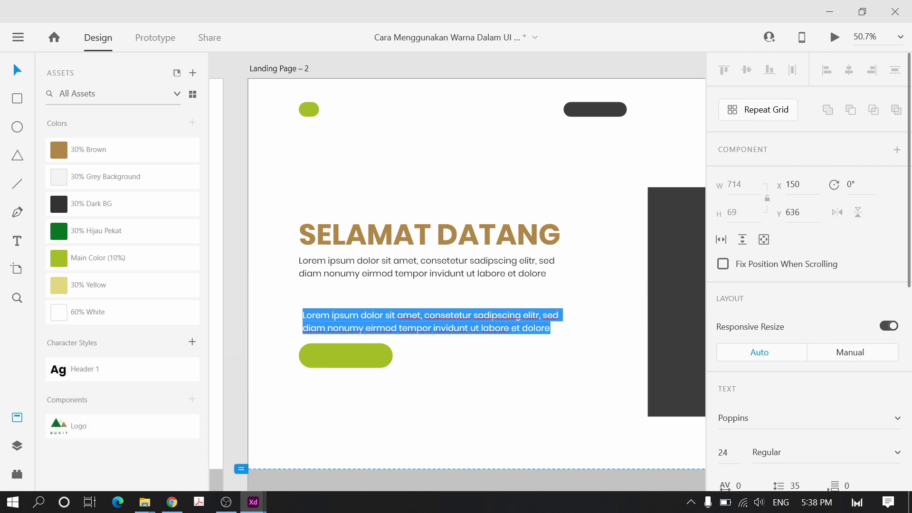
text(Ser)
key(BackSpace)
key(BackSpace)
key(BackSpace)
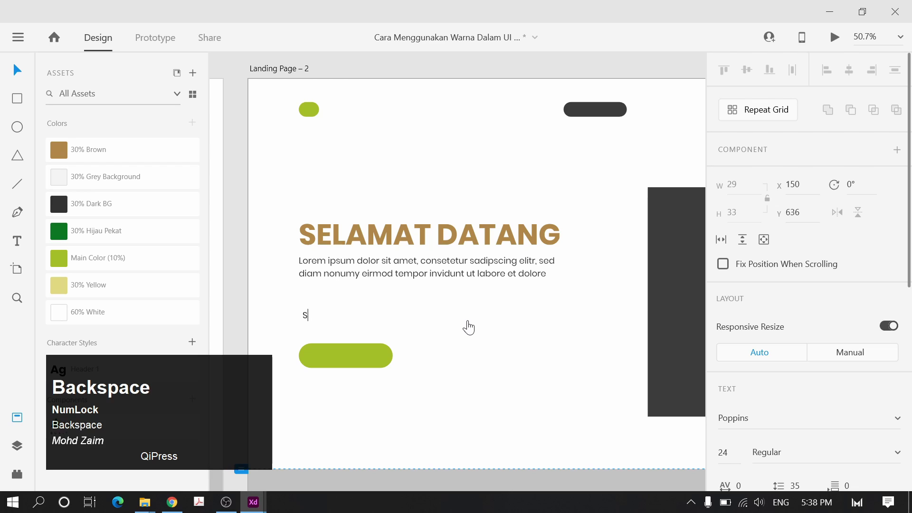
text(Daftar)
key(Escape)
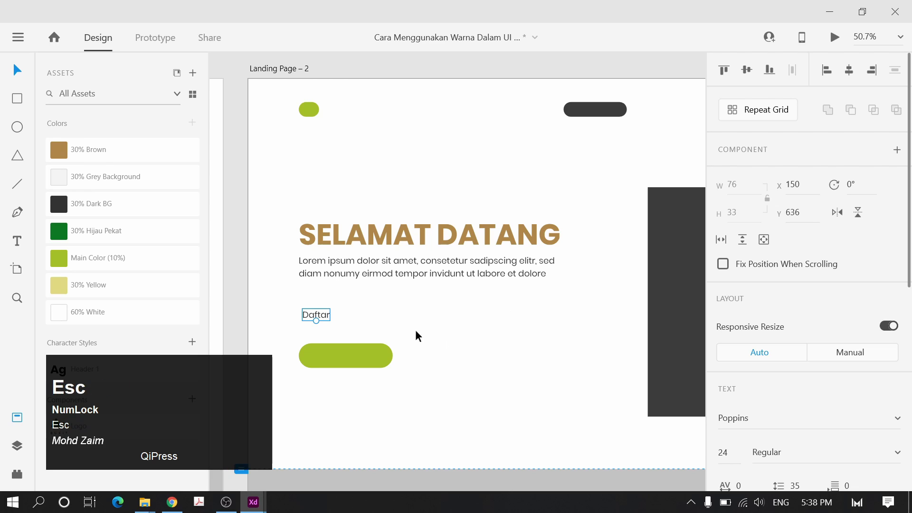
key(v)
Enlarge the Daftar label, group it with the green pill, then make the button taller with rounded corners
drag(316, 321, 346, 358)
shift+click(330, 369)
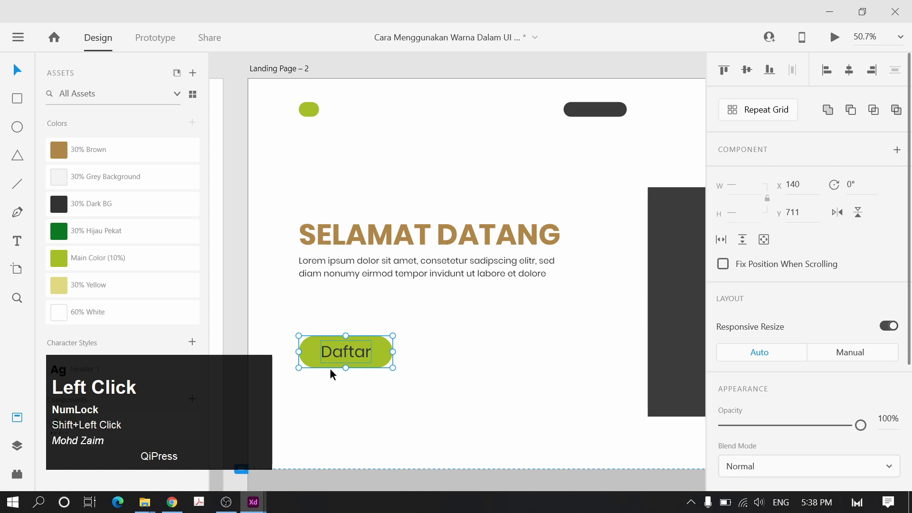
click(430, 331)
drag(429, 331, 380, 380)
key(ctrl+g)
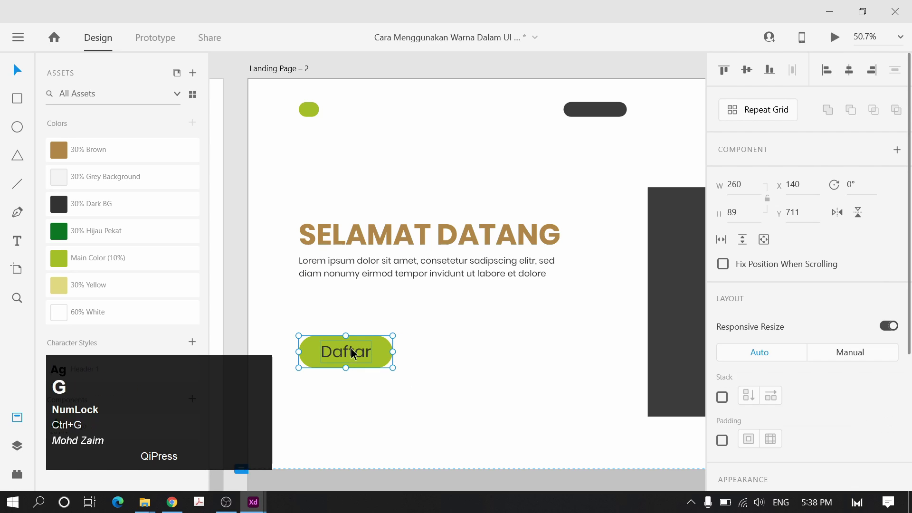
drag(346, 336, 354, 363)
double_click(384, 349)
Widen the button's pill shape to 285 and centre the Daftar label on it
click(417, 350)
scroll(475, 359, down, 4)
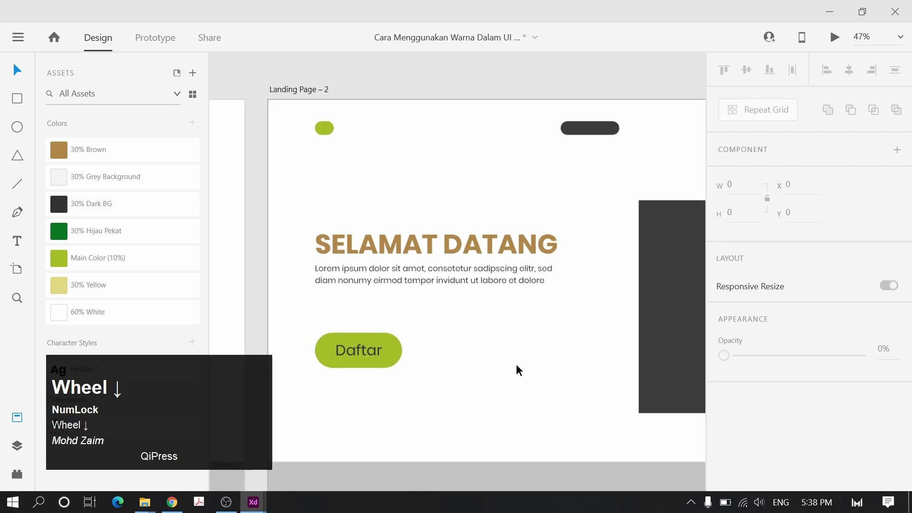
scroll(333, 352, up, 5)
click(314, 343)
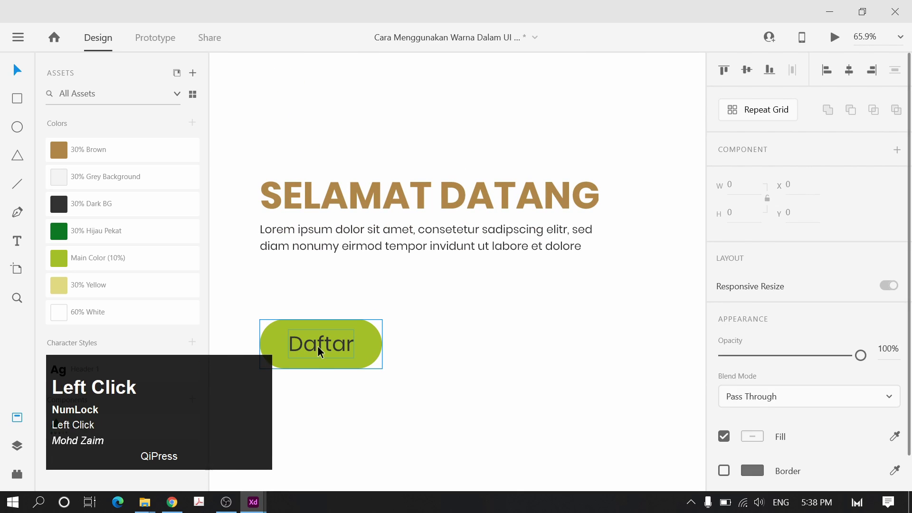
double_click(366, 341)
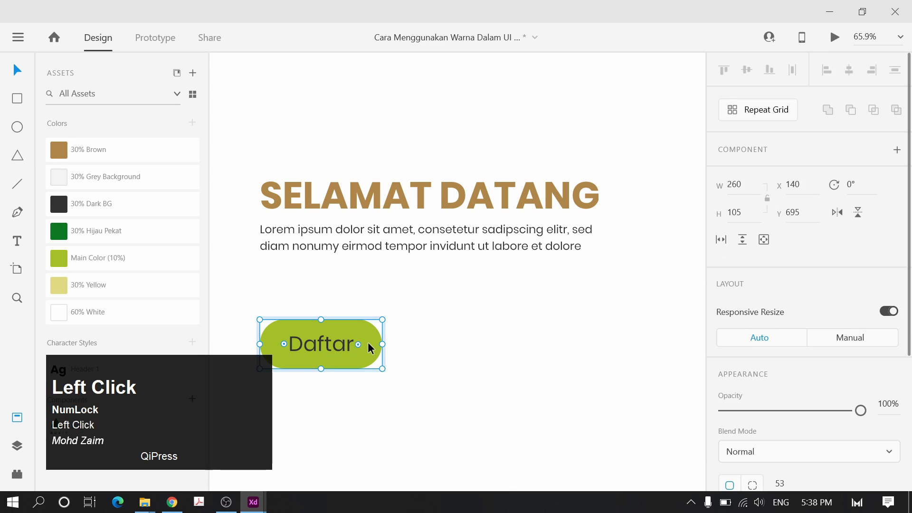
drag(383, 344, 393, 348)
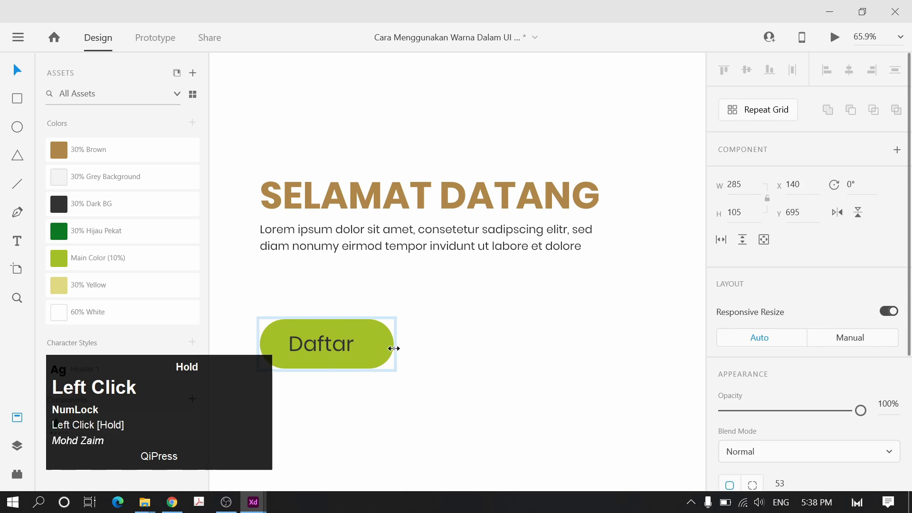
click(332, 349)
drag(332, 349, 334, 351)
Shrink the Daftar button proportionally and make its label white
ctrl+scroll(468, 335, down, 4)
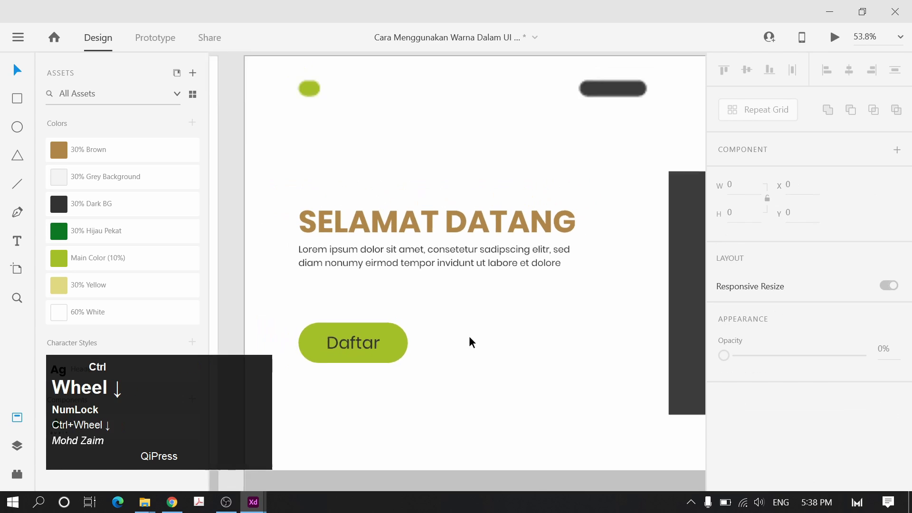
ctrl+scroll(414, 353, up, 5)
click(455, 309)
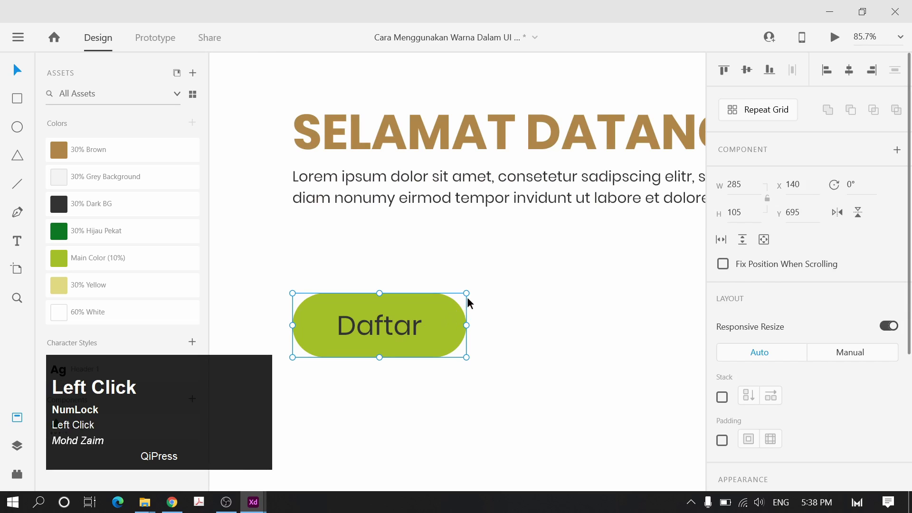
drag(466, 292, 448, 306)
click(505, 310)
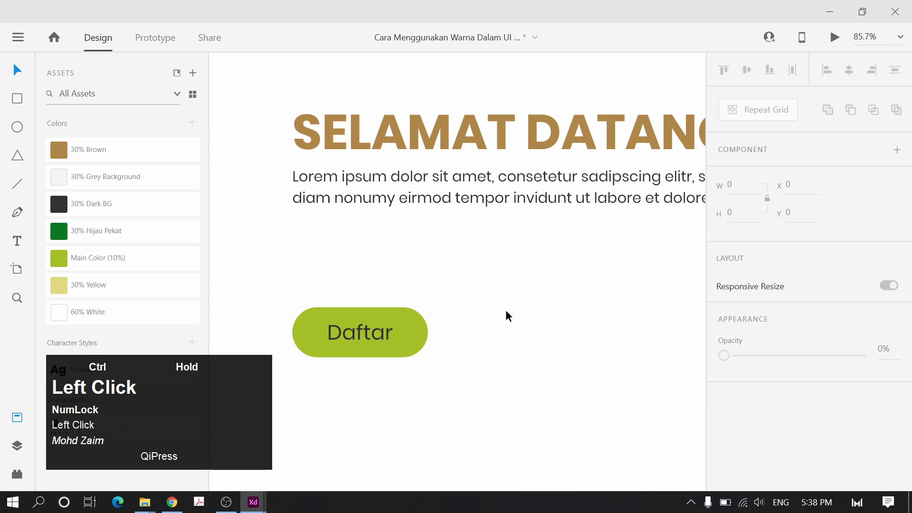
ctrl+scroll(508, 314, down, 3)
click(387, 326)
double_click(376, 332)
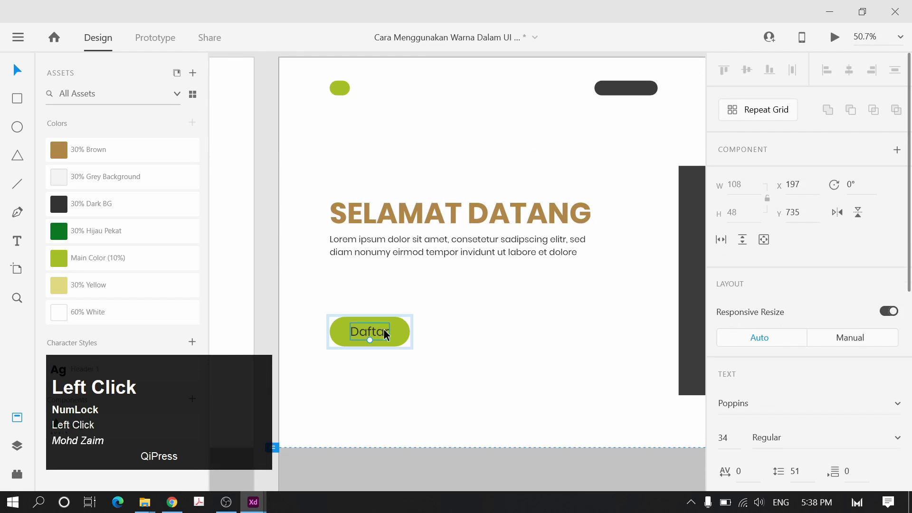
click(118, 183)
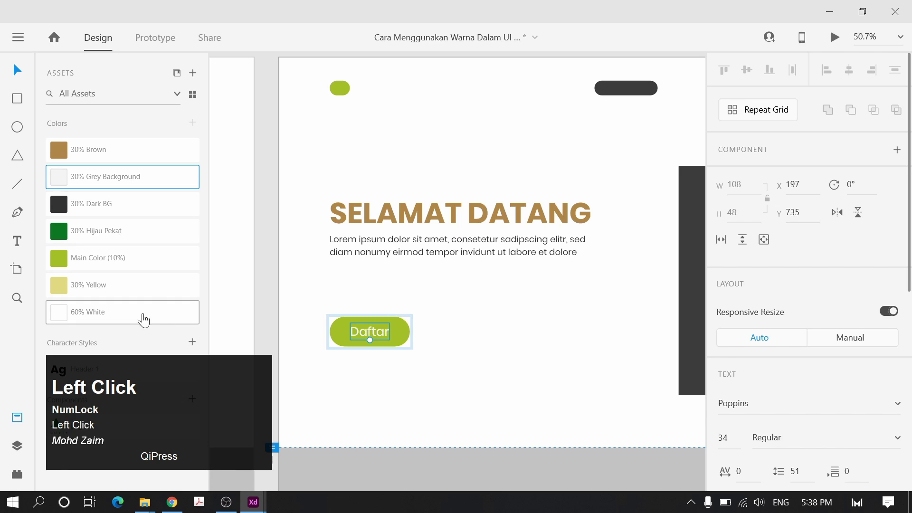
Change the Daftar label's font weight to Poppins SemiBold
click(483, 359)
click(369, 333)
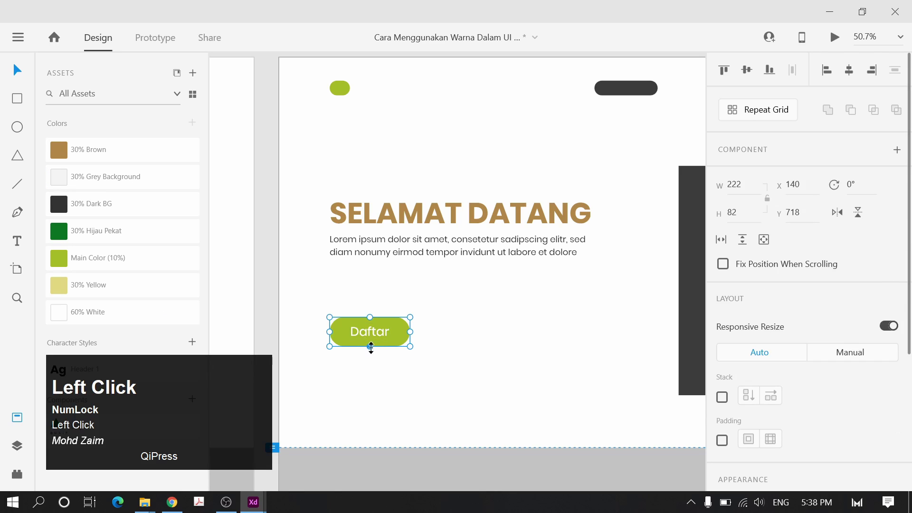
double_click(383, 340)
click(890, 438)
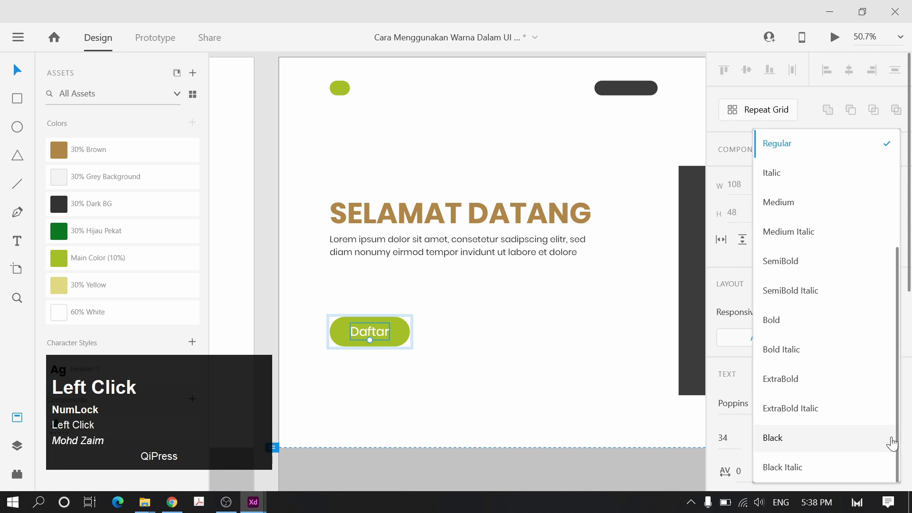
click(815, 260)
click(587, 346)
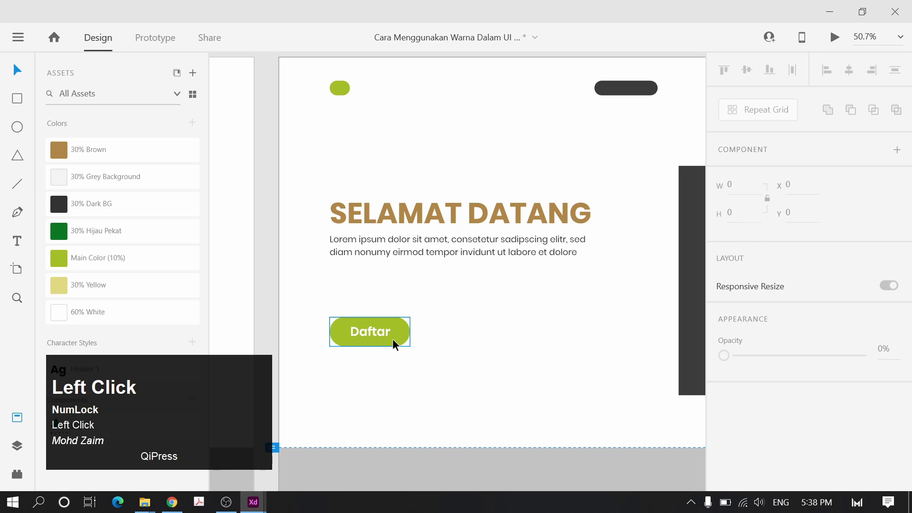
click(375, 328)
shift+click(375, 330)
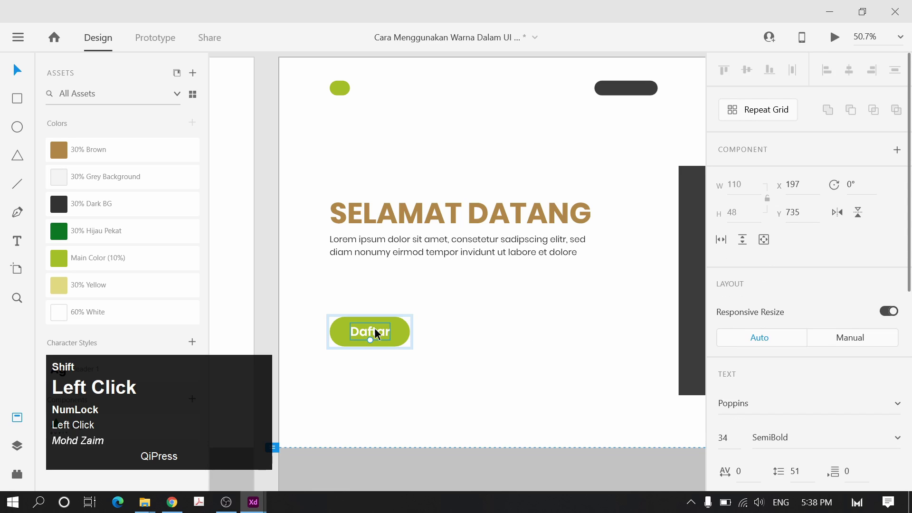
ctrl+click(589, 328)
Place the Logo component from Assets onto the hero artboard and centre it horizontally
scroll(589, 328, down, 3)
drag(611, 330, 521, 307)
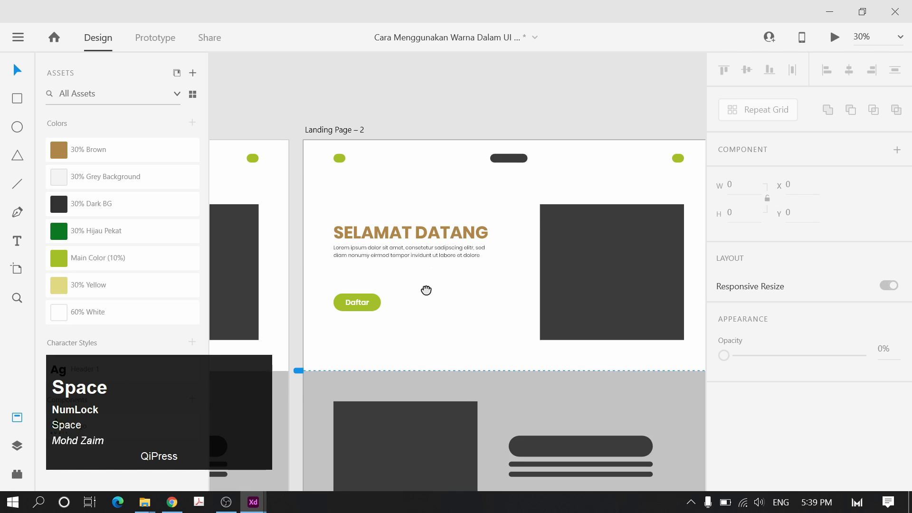
drag(426, 290, 404, 322)
drag(411, 217, 512, 212)
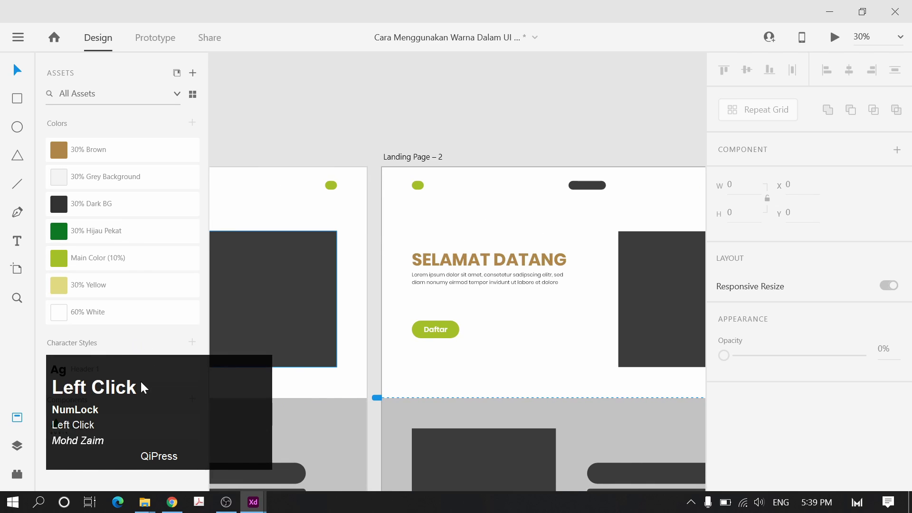
drag(141, 386, 204, 441)
drag(71, 439, 557, 220)
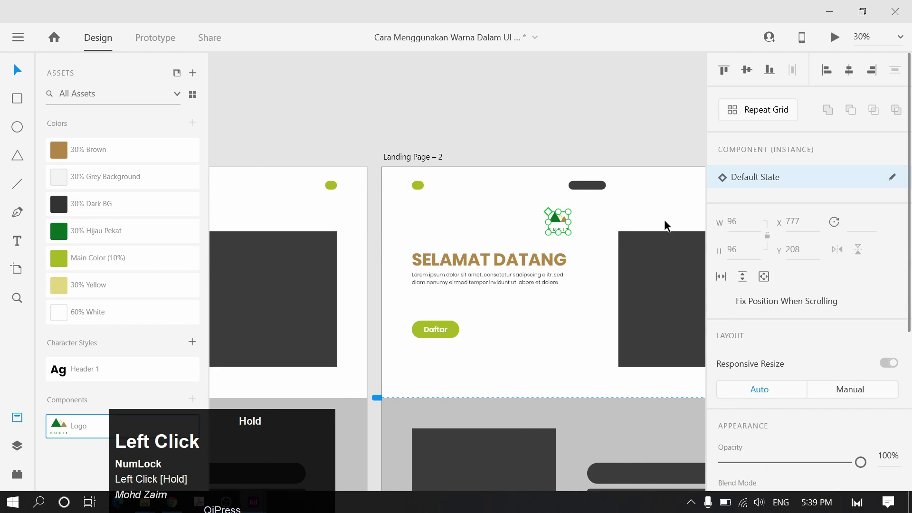
drag(627, 205, 529, 242)
click(849, 70)
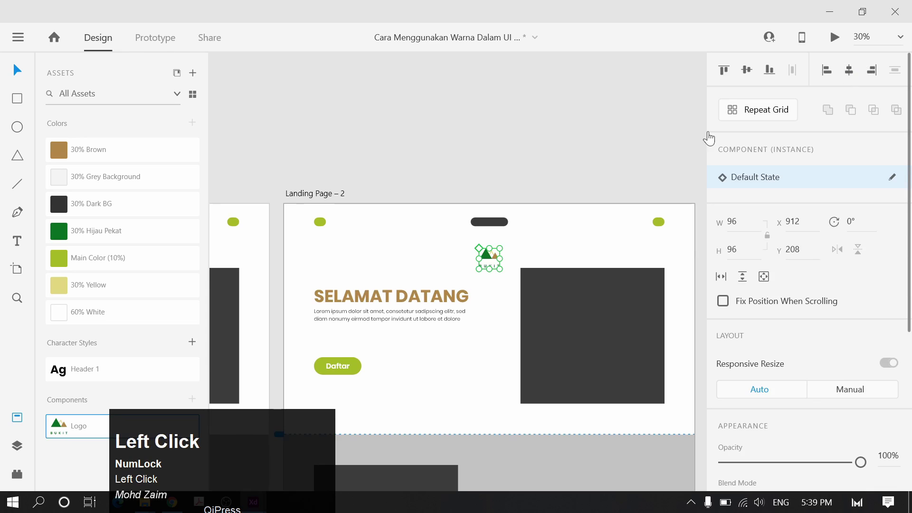
Delete the dark pill placeholder and move the logo up to the artboard's top
click(505, 224)
key(Delete)
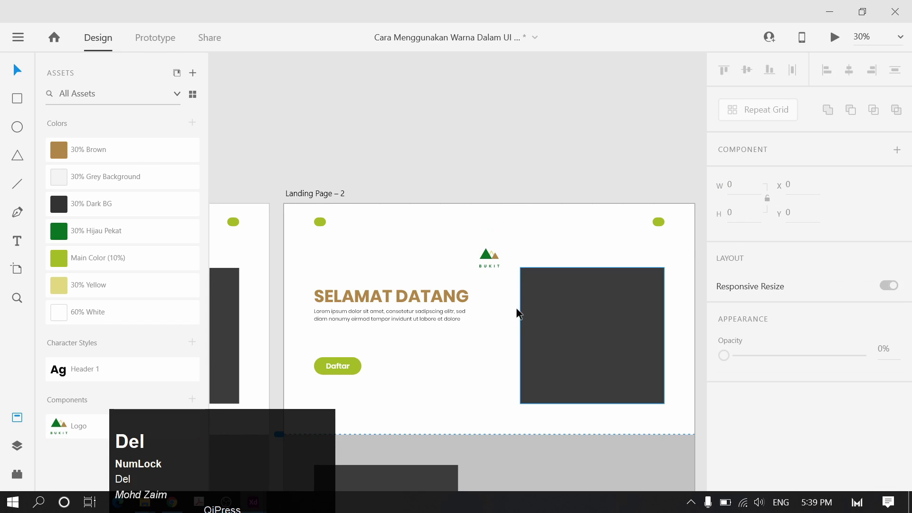
drag(489, 257, 489, 225)
click(555, 245)
key(space)
drag(645, 228, 526, 255)
scroll(526, 255, up, 1)
scroll(525, 255, up, 5)
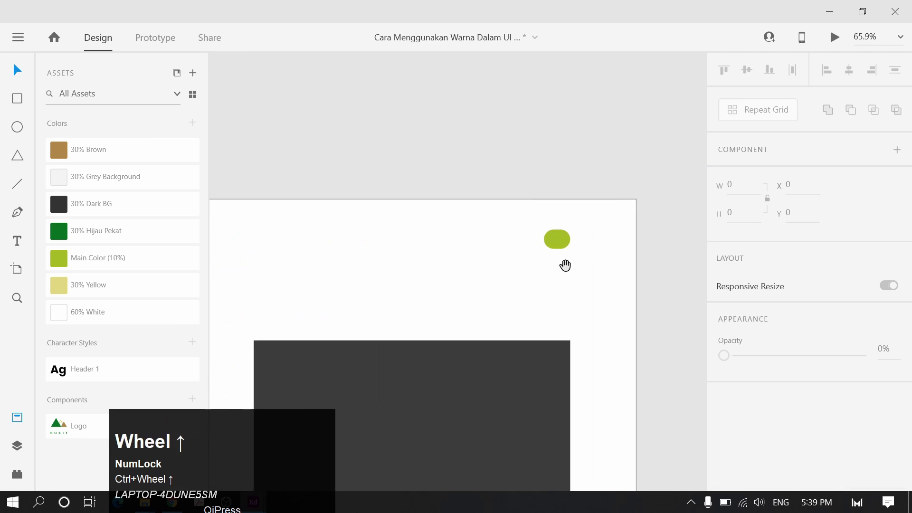
click(543, 223)
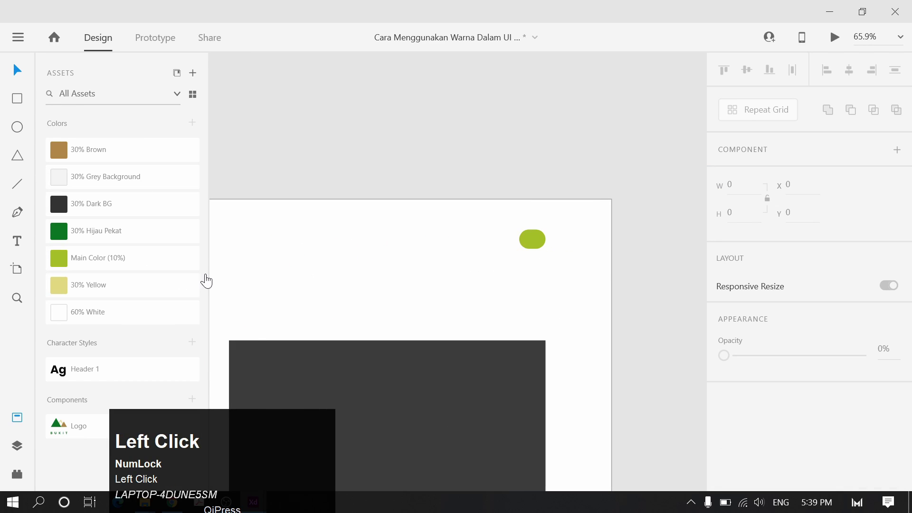
Insert the ios-search icon from Icons 4 Design over the top-left green pill
key(shift)
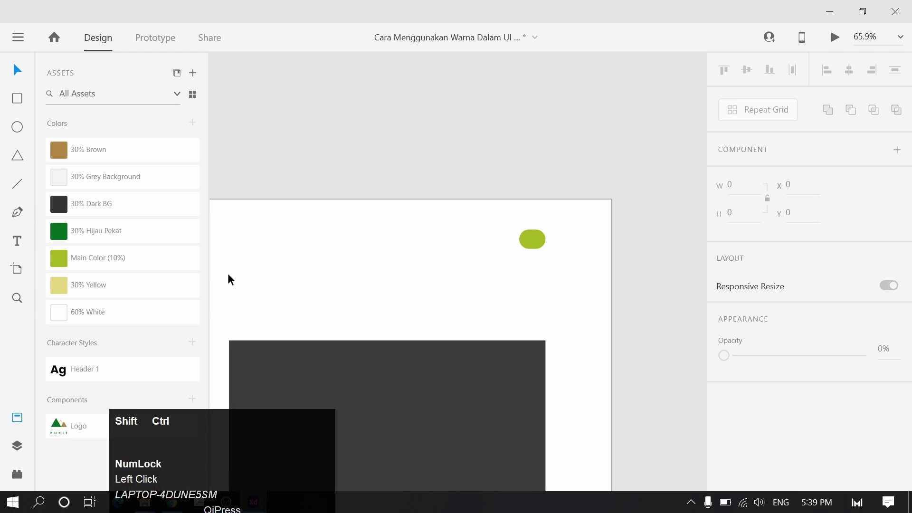
key(ctrl+shift+p)
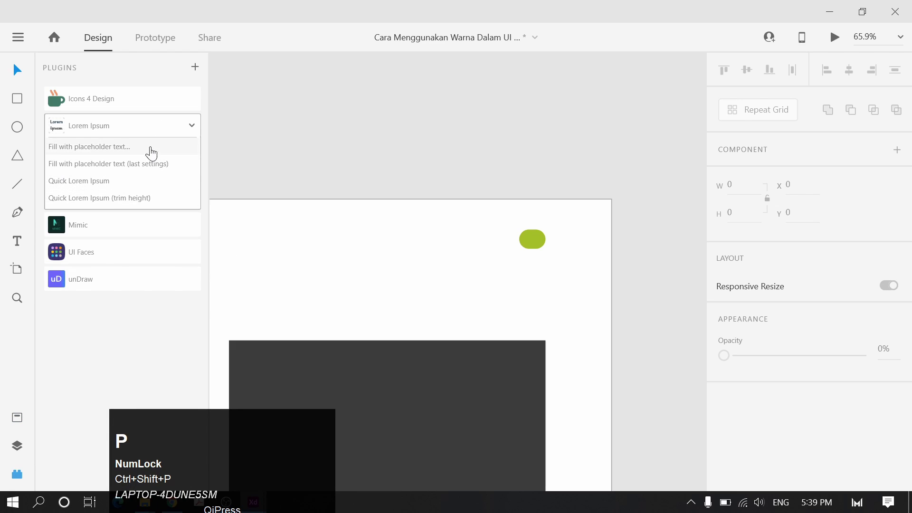
click(131, 98)
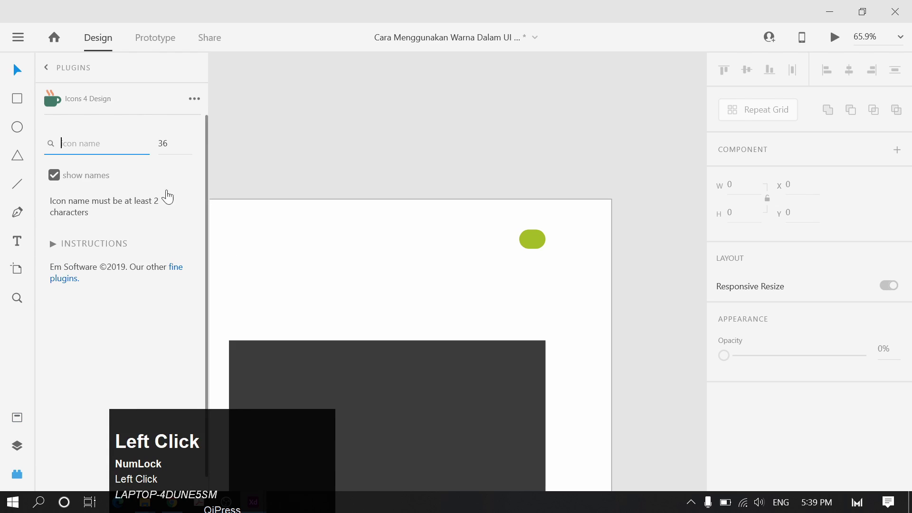
text(search)
key(Return)
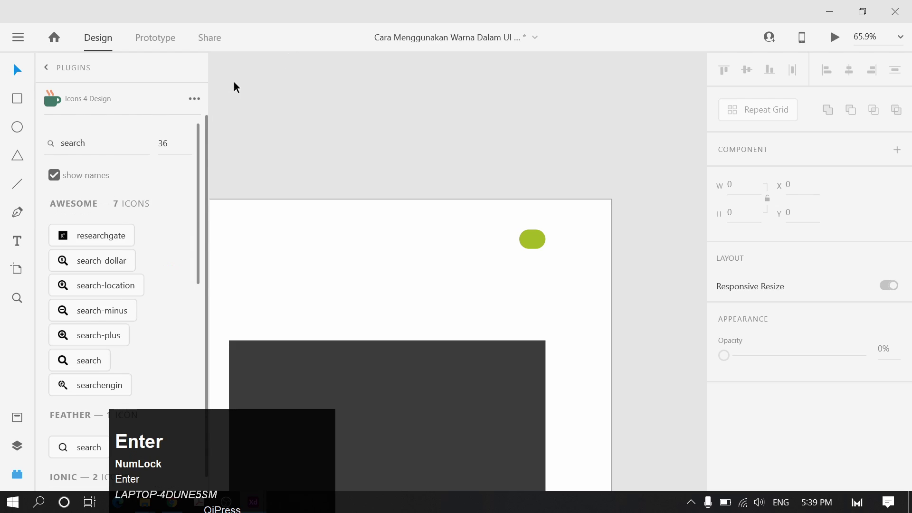
scroll(157, 346, down, 6)
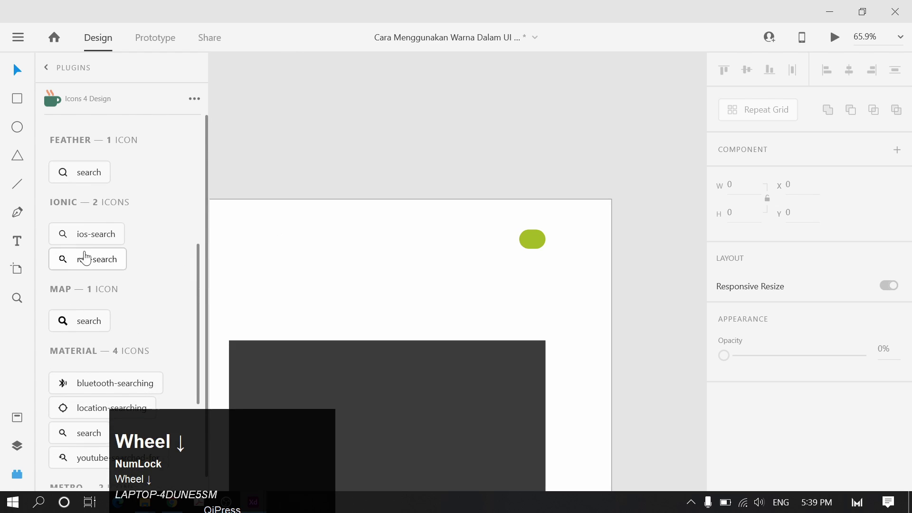
click(67, 241)
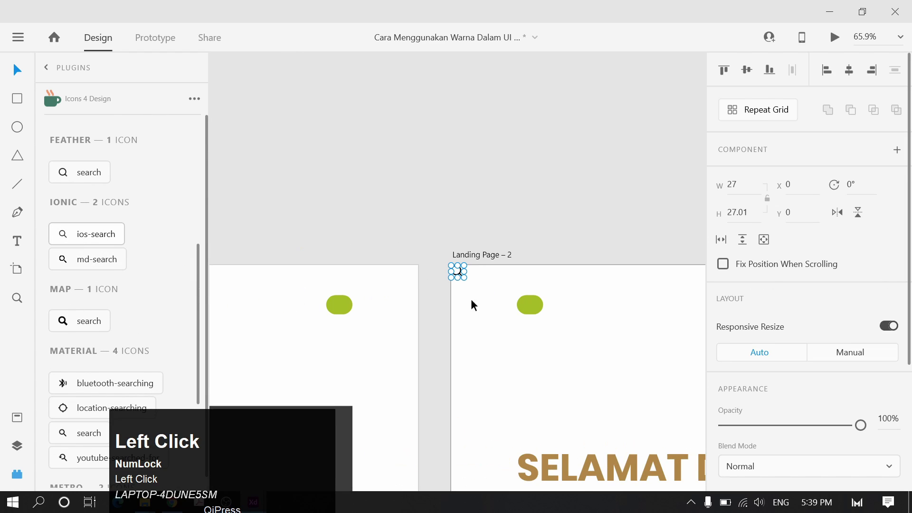
mouse_move(458, 274)
mouse_down()
mouse_move(713, 321)
mouse_move(293, 303)
mouse_up()
drag(252, 273, 323, 308)
Delete the green pill behind the magnifier and colour the icon Main Color (10%)
scroll(317, 307, up, 5)
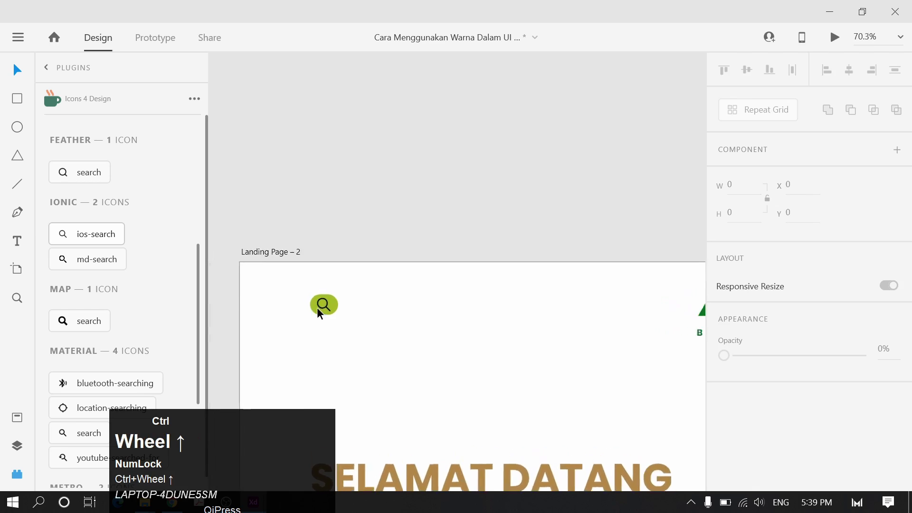
click(330, 310)
shift+click(346, 324)
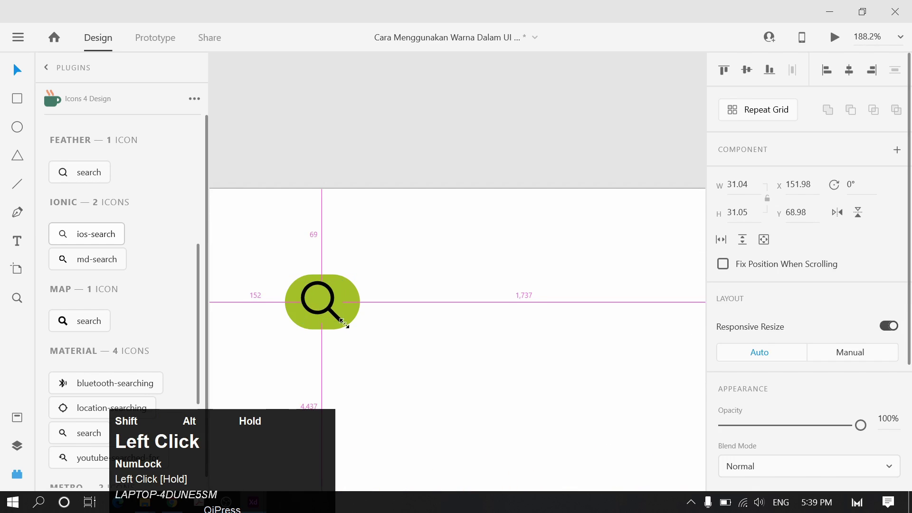
click(361, 307)
key(Delete)
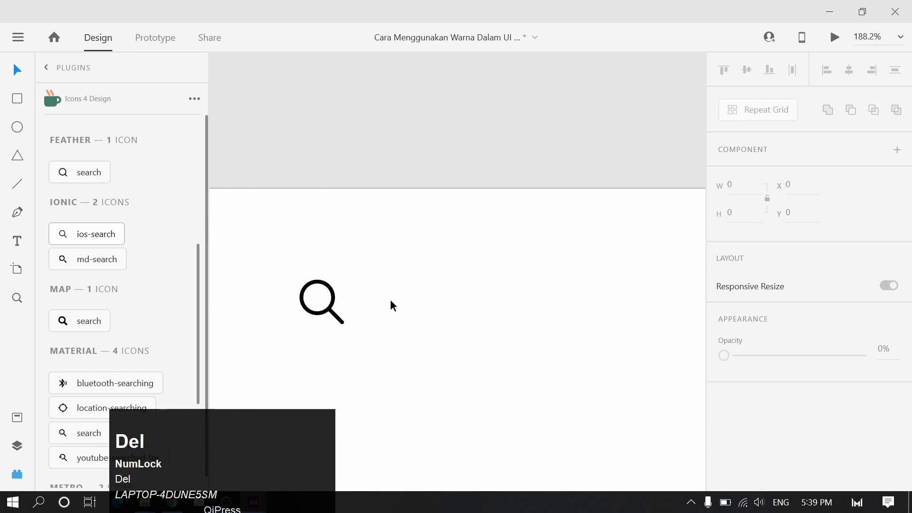
key(ctrl+shift+y)
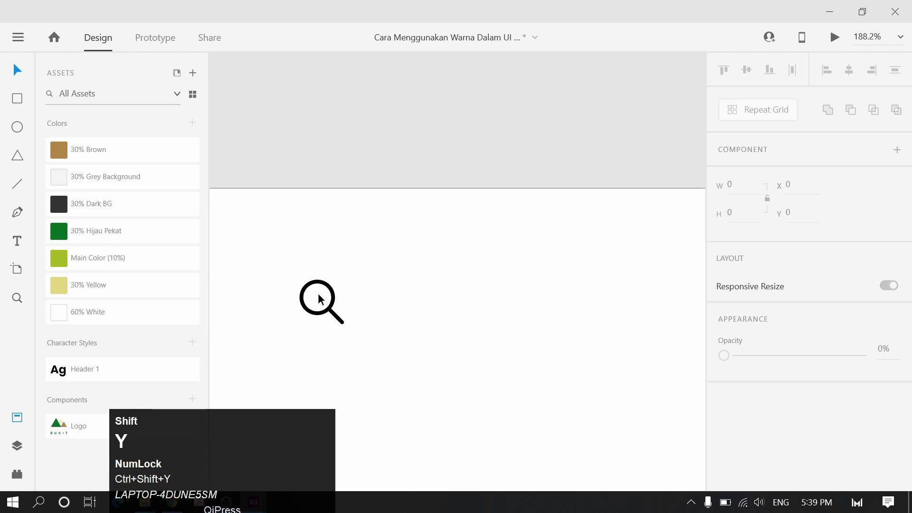
click(307, 285)
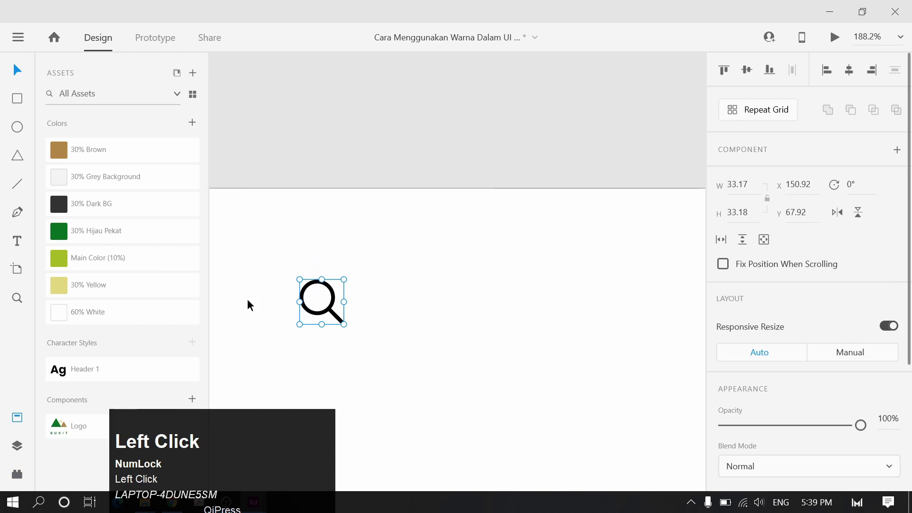
click(106, 256)
Delete the top-right green pill along with the stray copy of the magnifier icon
click(489, 261)
ctrl+scroll(504, 233, down, 5)
drag(450, 259, 497, 258)
alt+click(316, 260)
ctrl+scroll(496, 258, up, 6)
click(511, 270)
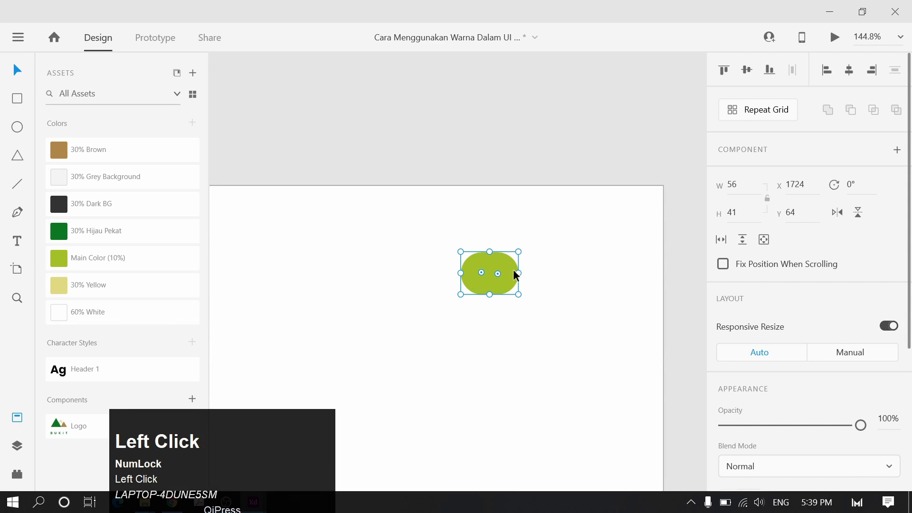
key(Delete)
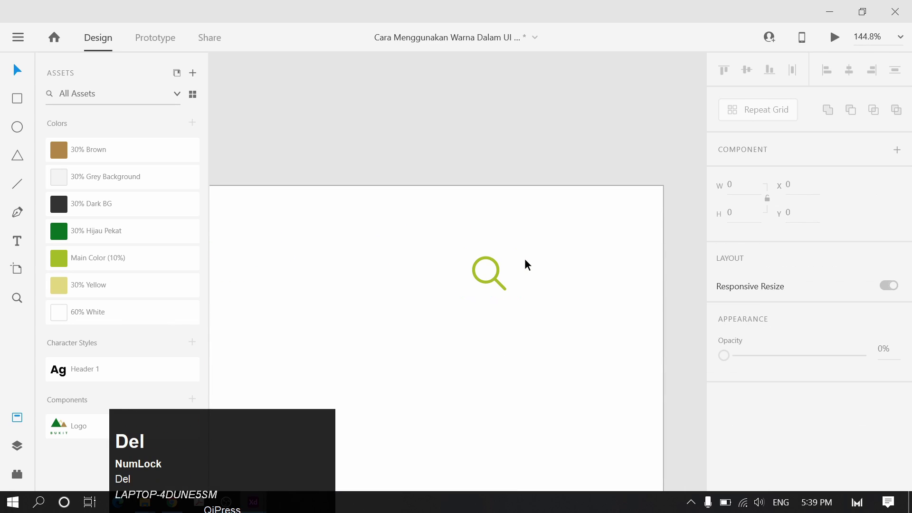
click(490, 277)
key(Delete)
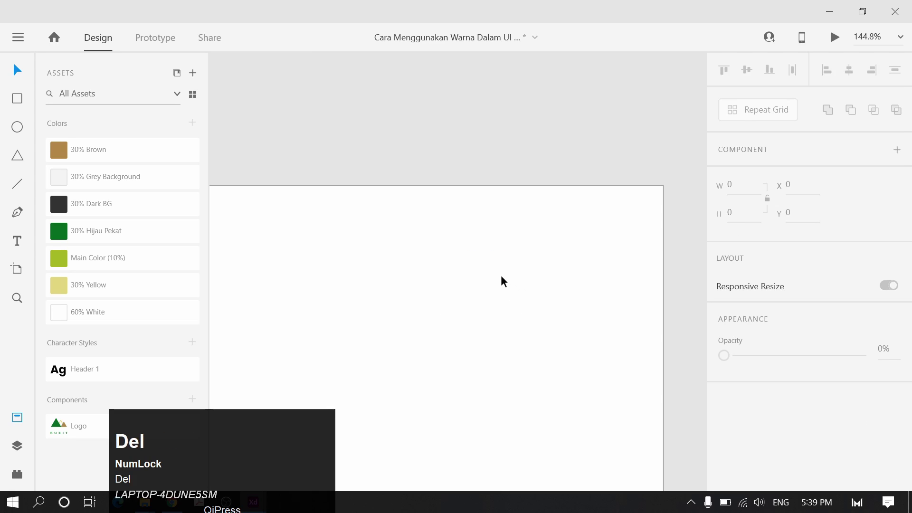
Draw three short horizontal lines at top right and group them into a menu icon
scroll(506, 264, left, 1)
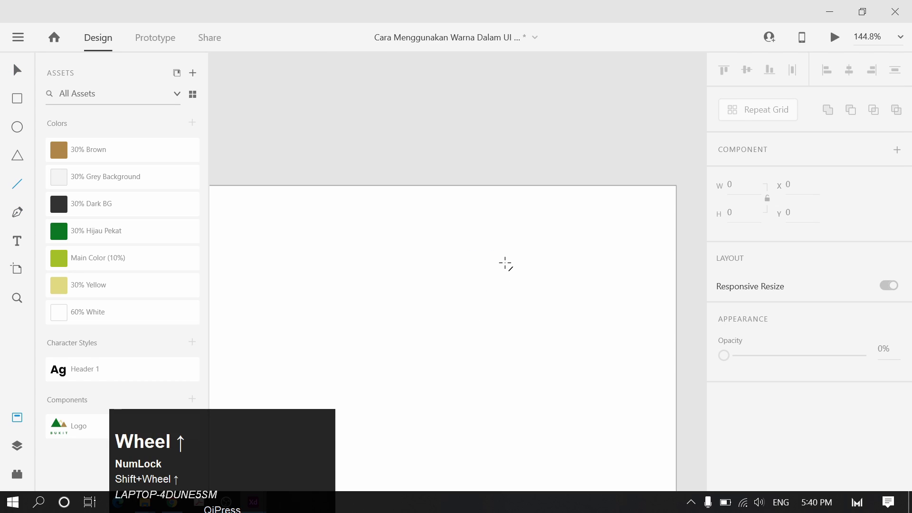
key(l)
drag(496, 265, 523, 268)
key(v)
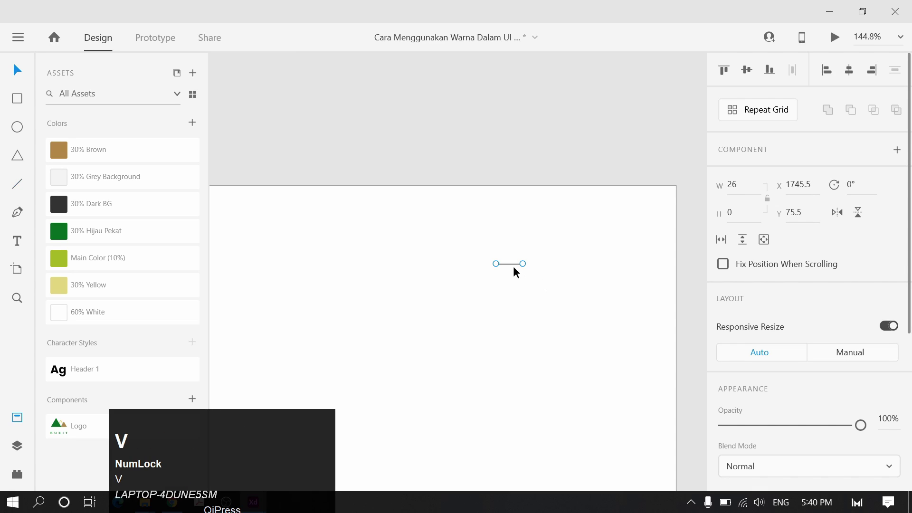
key(v)
drag(511, 261, 511, 278)
click(557, 252)
drag(552, 236, 464, 318)
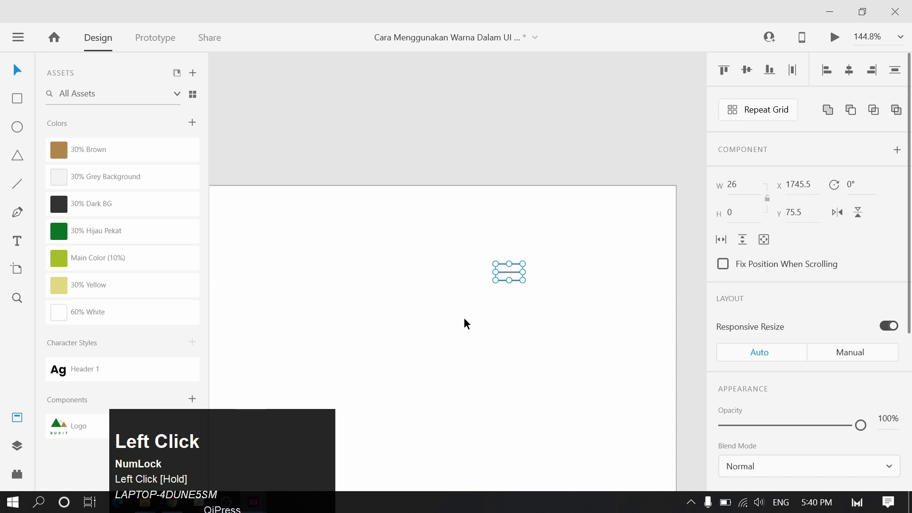
drag(554, 235, 460, 312)
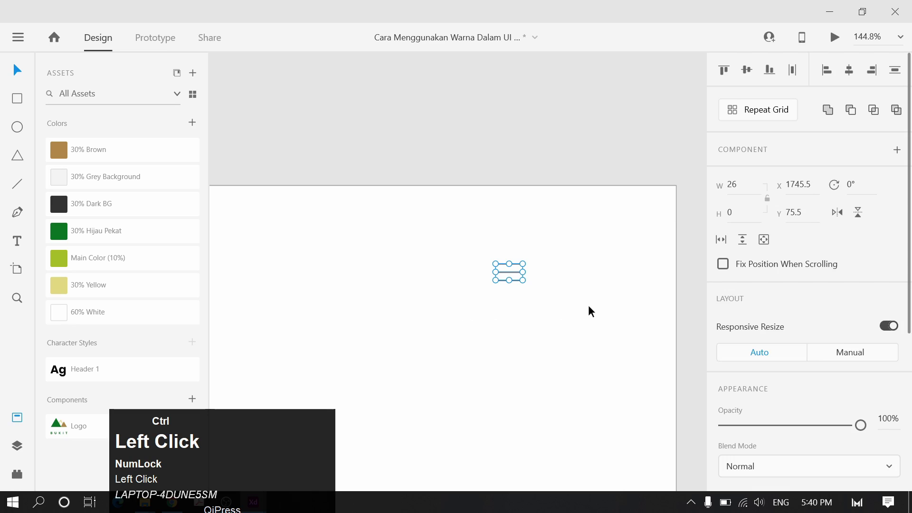
key(ctrl+g)
Enlarge the grouped menu icon proportionally
ctrl+scroll(511, 268, down, 5)
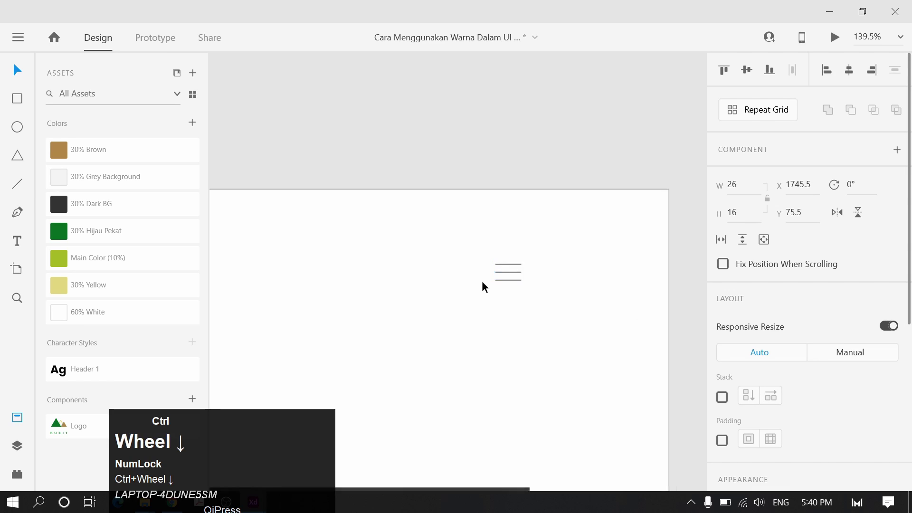
click(554, 279)
key(space)
ctrl+scroll(611, 273, up, 2)
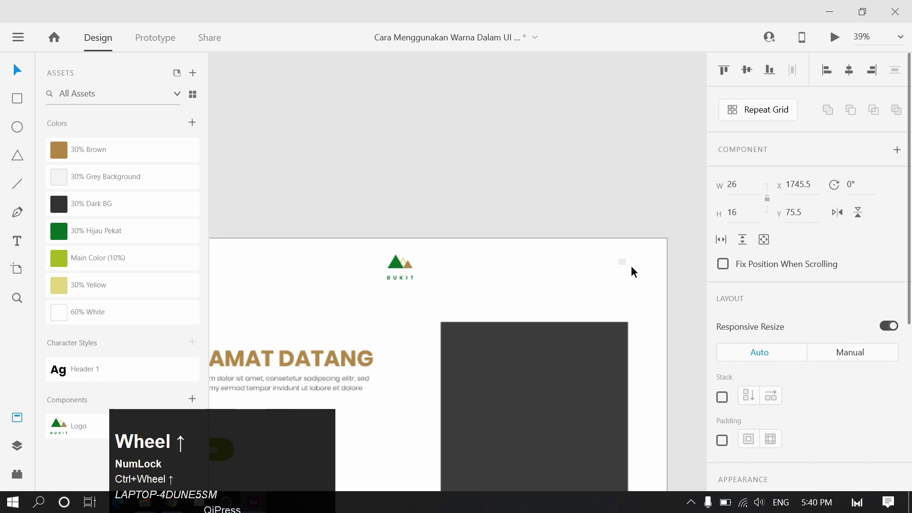
ctrl+scroll(624, 267, up, 4)
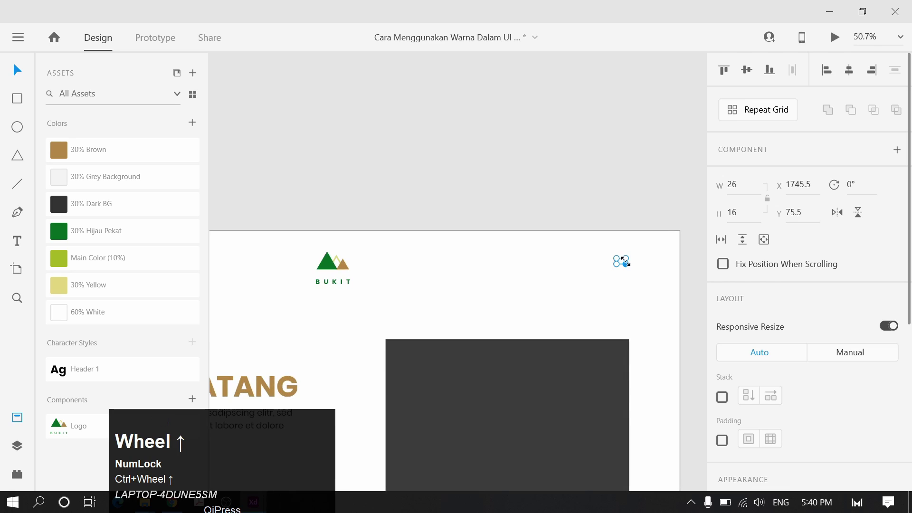
mouse_move(601, 255)
shift+mouse_down()
mouse_move(587, 250)
mouse_move(607, 250)
shift+mouse_up()
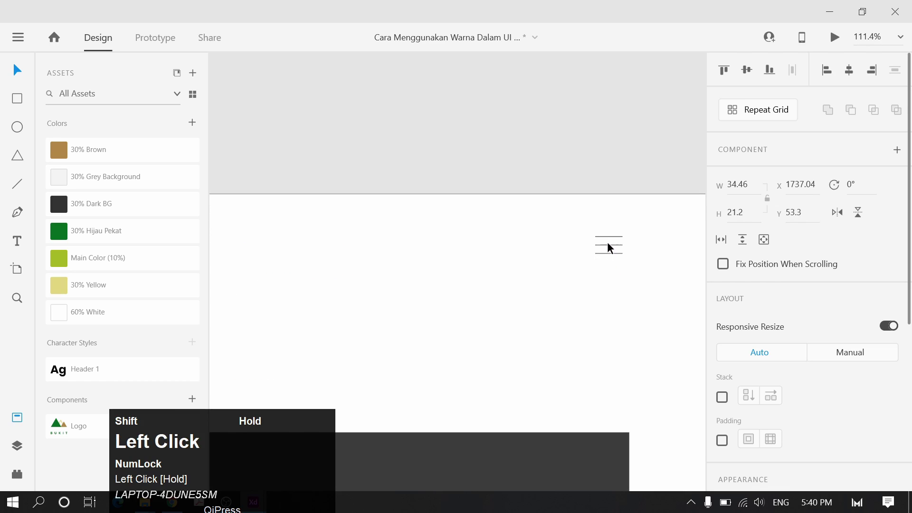
ctrl+scroll(607, 258, down, 6)
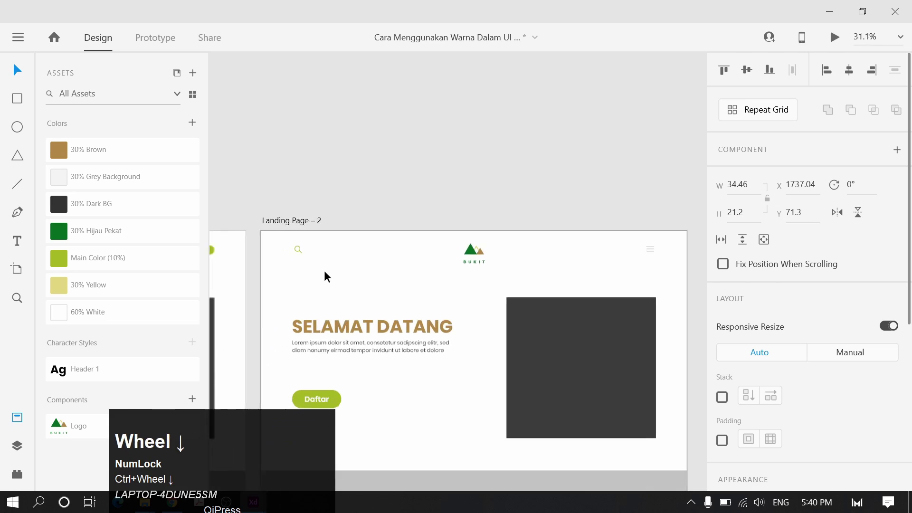
Align the search icon, logo and menu icon to their middles and nudge them up
drag(285, 275, 680, 242)
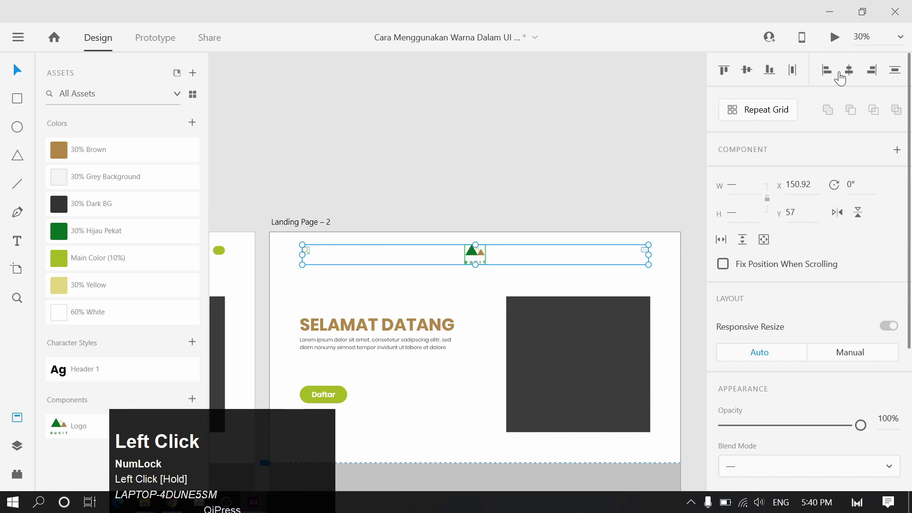
click(747, 71)
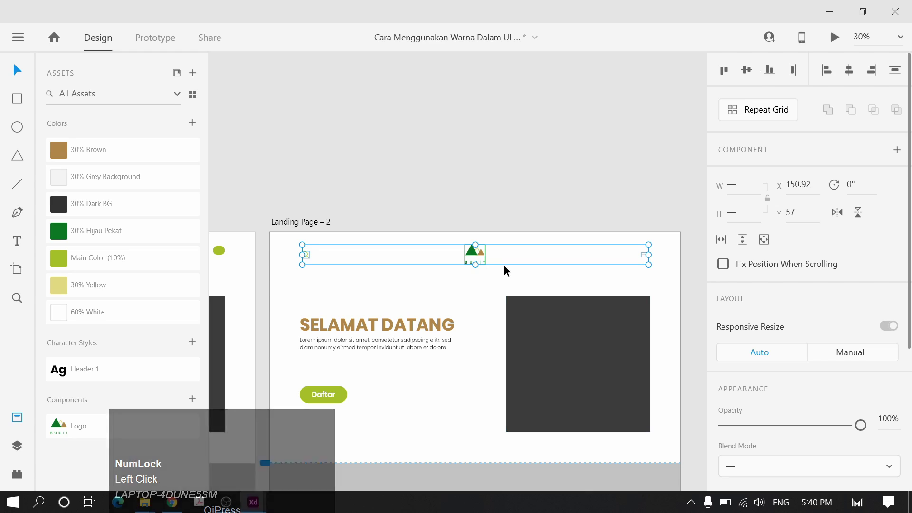
key(Up)
key(Up)
key(Up)
key(Up)
key(Up)
key(Up)
key(Up)
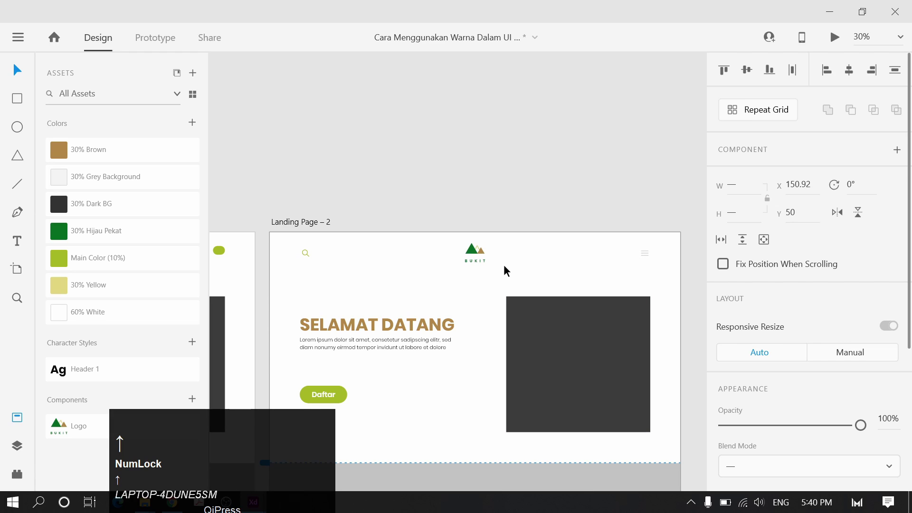
Set the hamburger menu icon's border size to 2
click(599, 290)
scroll(624, 271, up, 7)
drag(630, 266, 373, 284)
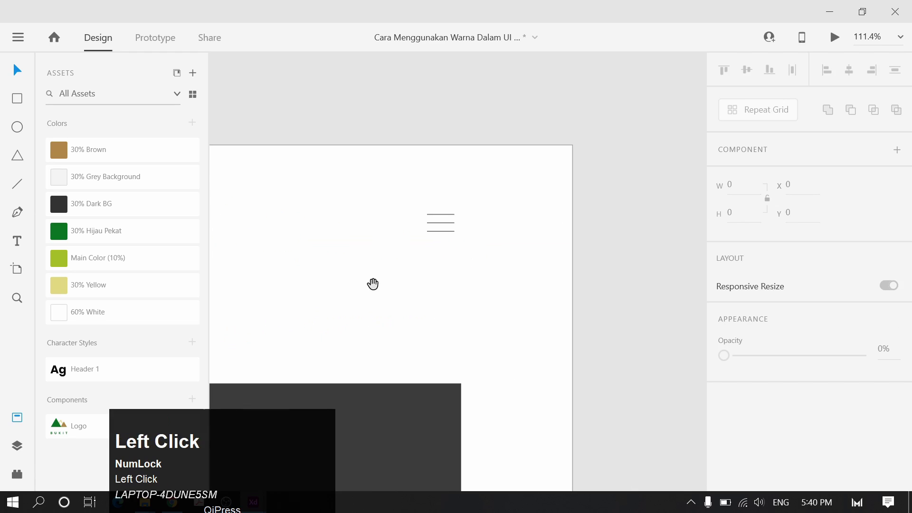
click(440, 223)
scroll(773, 349, down, 5)
click(770, 362)
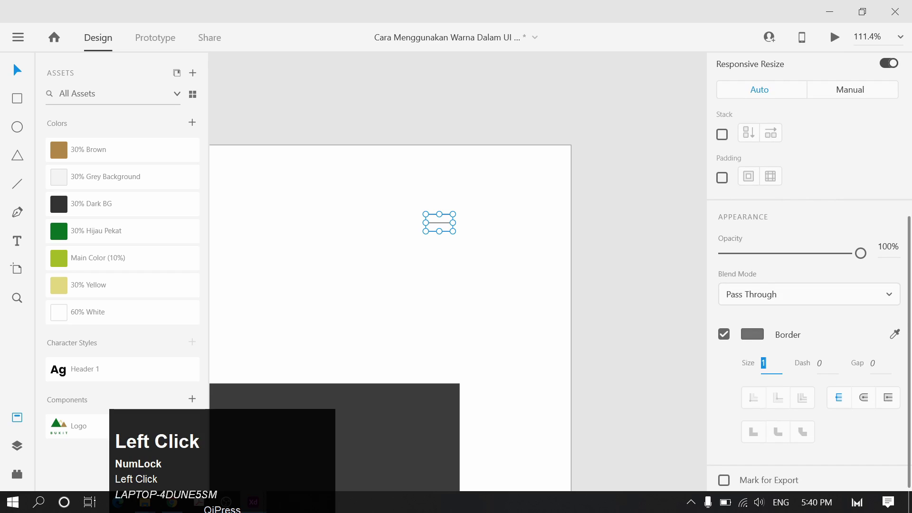
text(2)
Colour the hamburger icon's lines with the green Main Color (10%)
click(753, 335)
click(753, 335)
click(748, 339)
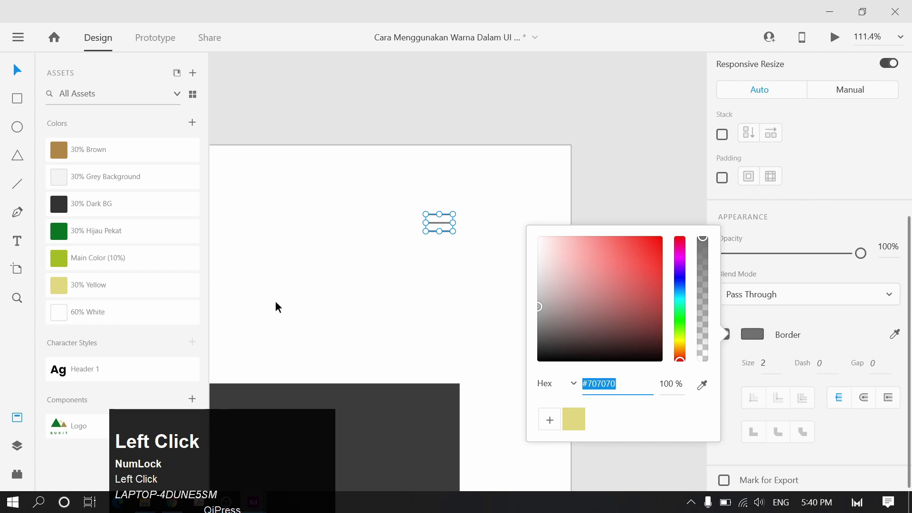
drag(397, 200, 490, 277)
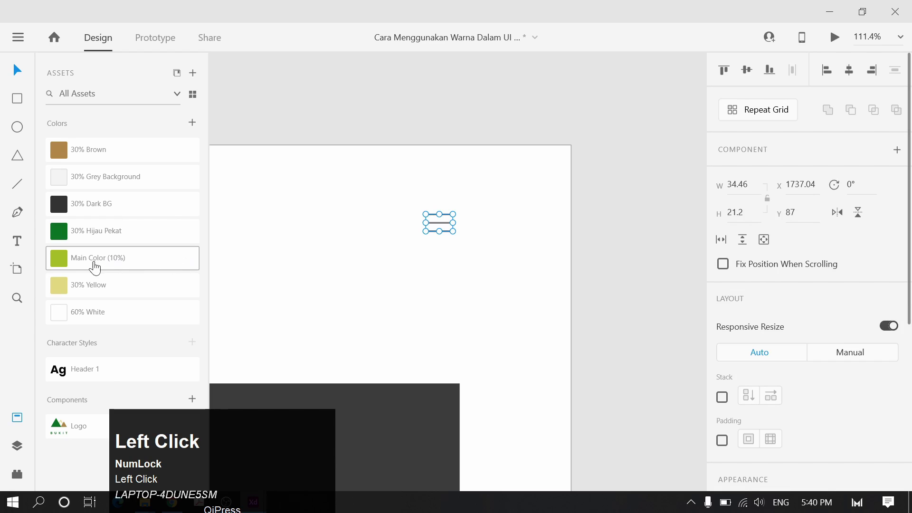
click(155, 269)
click(512, 316)
Show the Landing Page – 2 artboard's layout grid, then hide it again
scroll(500, 298, down, 4)
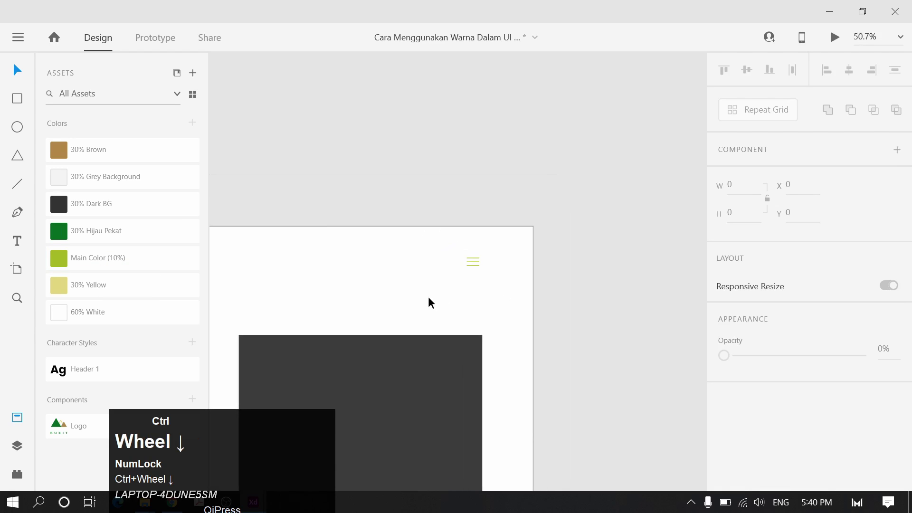
drag(411, 306, 555, 228)
scroll(519, 257, down, 1)
click(317, 174)
scroll(794, 415, down, 3)
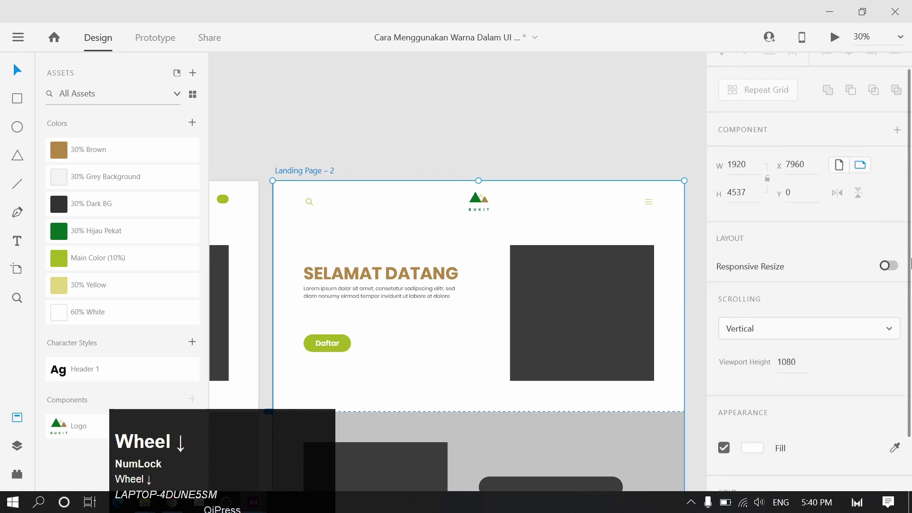
click(723, 457)
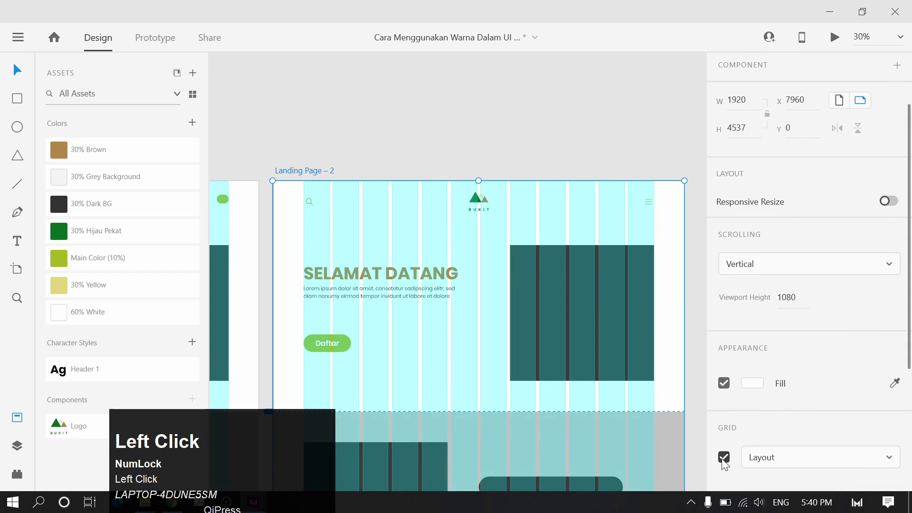
click(723, 458)
click(617, 200)
scroll(597, 218, up, 2)
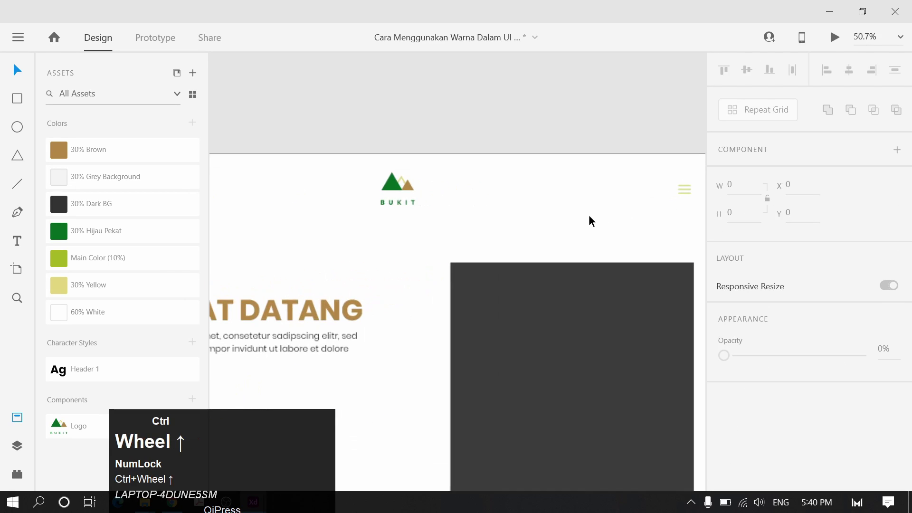
drag(521, 207, 506, 172)
ctrl+scroll(594, 209, down, 2)
Fill the hero placeholder with 30% Grey Background and shrink it around its centre
click(552, 168)
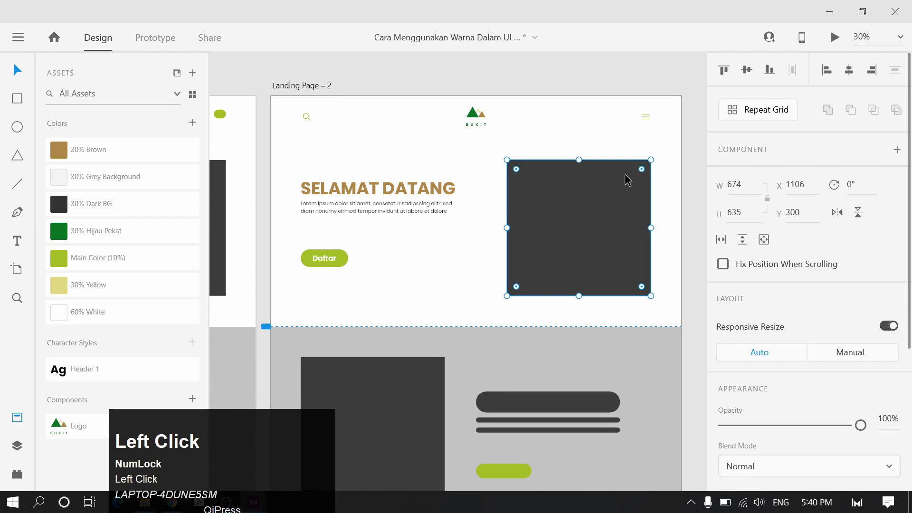
click(101, 181)
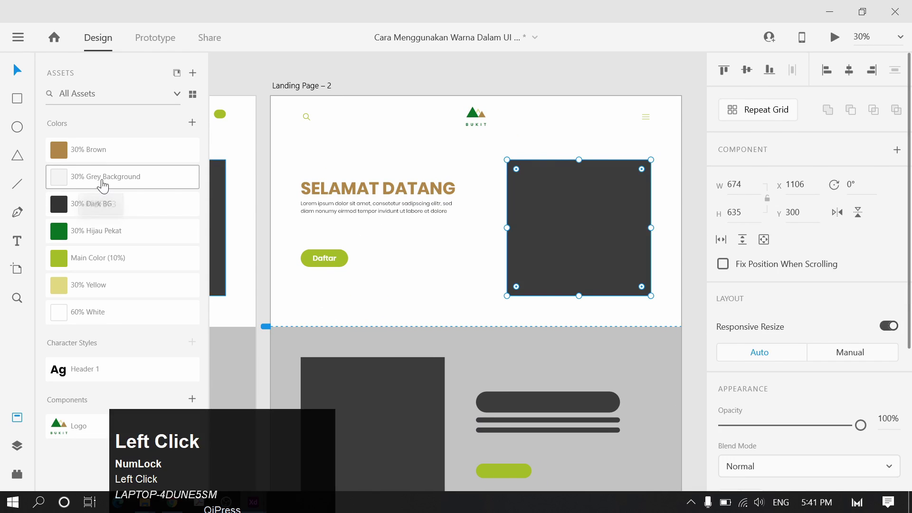
click(666, 212)
key(space)
ctrl+scroll(633, 225, up, 2)
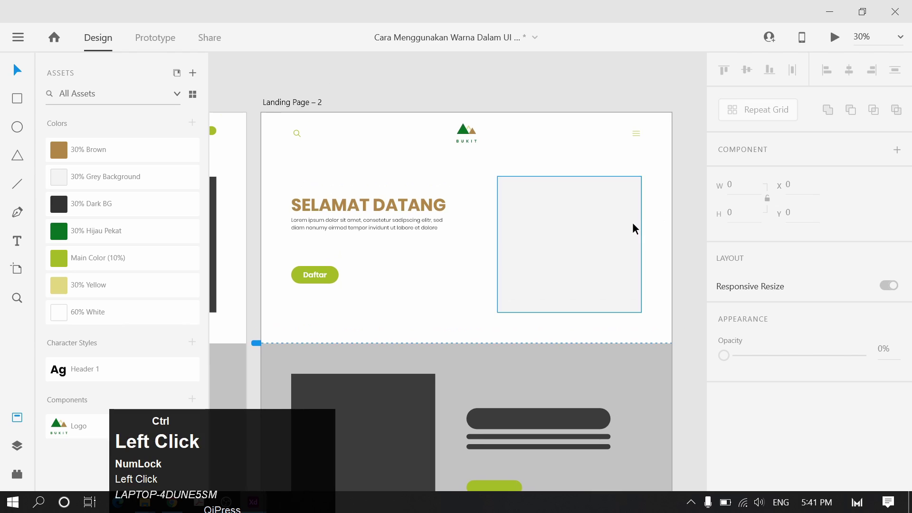
click(642, 153)
alt+drag(649, 146, 634, 159)
click(653, 145)
Draw a small square over the placeholder's top-left corner and send it to back
key(space)
drag(549, 130, 590, 149)
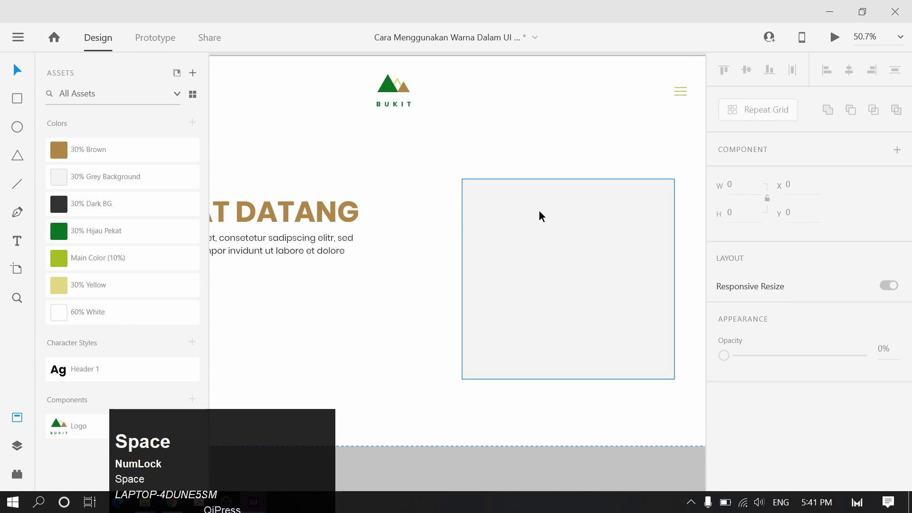
key(r)
drag(445, 155, 532, 241)
key(v)
key(ctrl+shift+bracketleft)
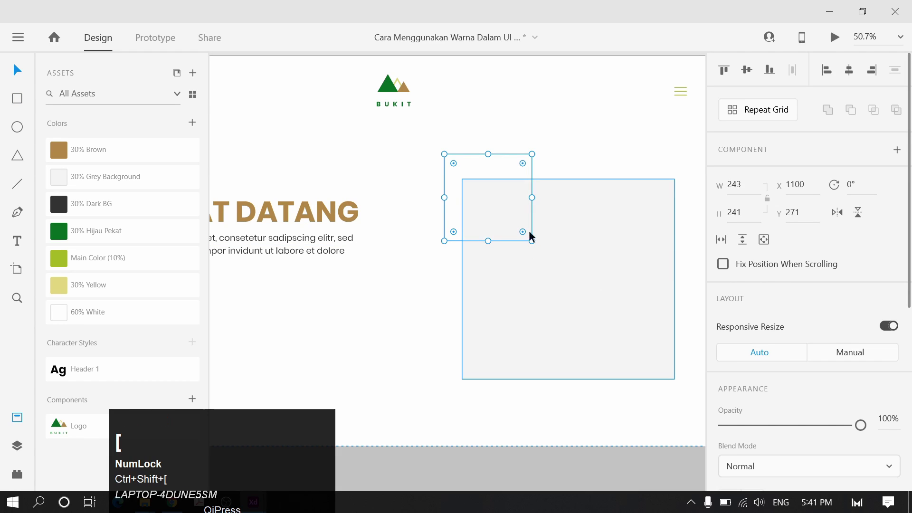
click(547, 165)
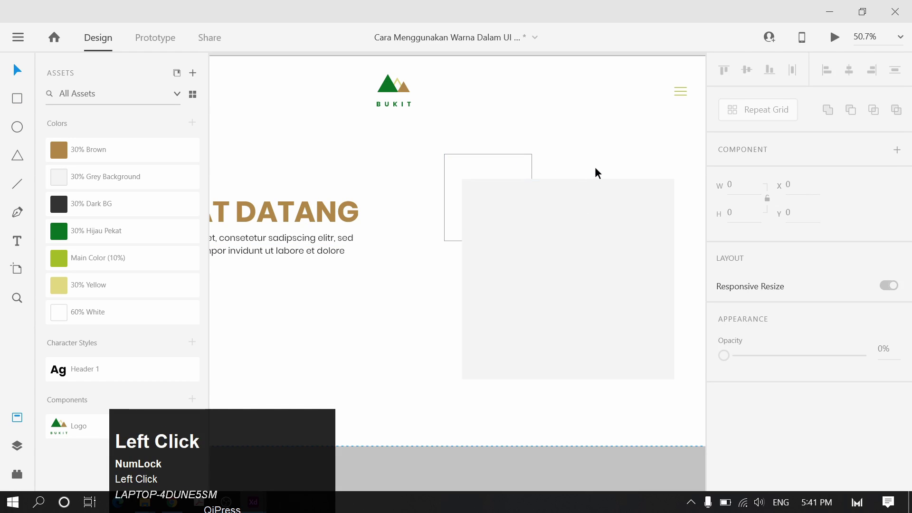
Draw a circle inside the grey placeholder and move it down to the right
click(16, 130)
drag(559, 263, 612, 332)
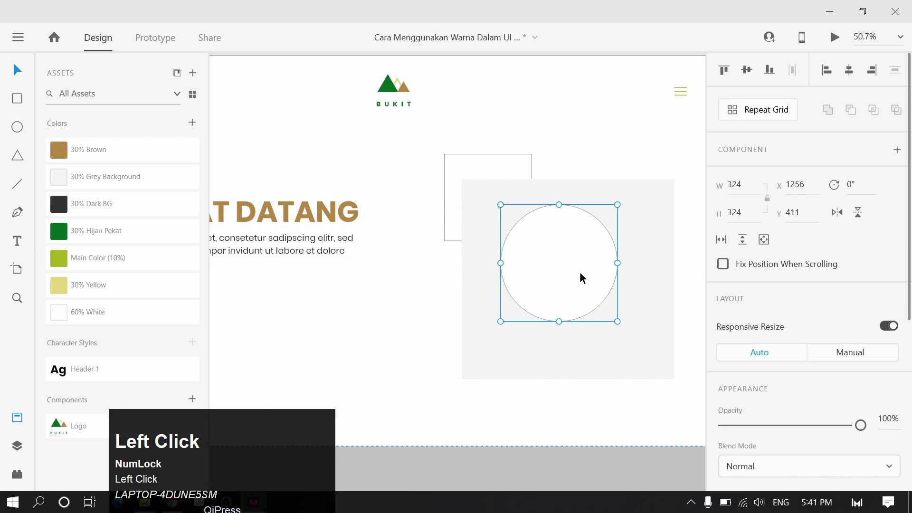
drag(580, 272, 603, 286)
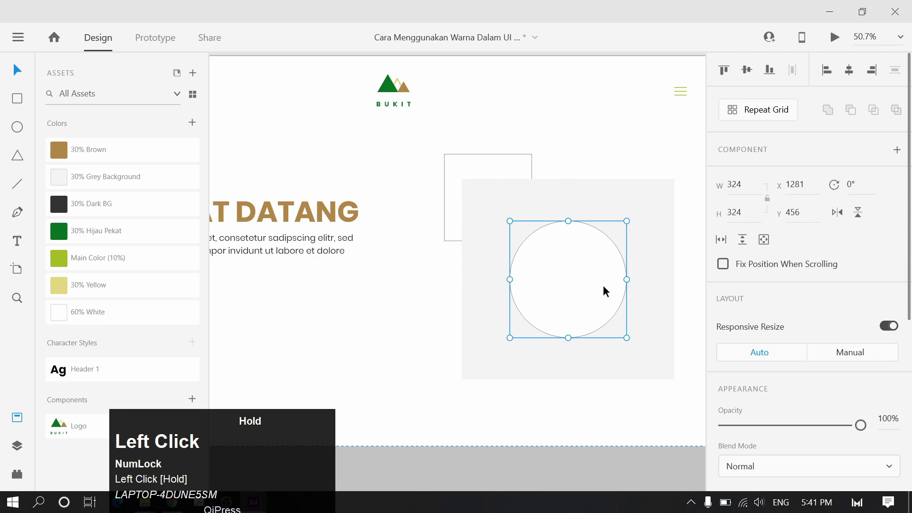
key(space)
drag(668, 230, 643, 242)
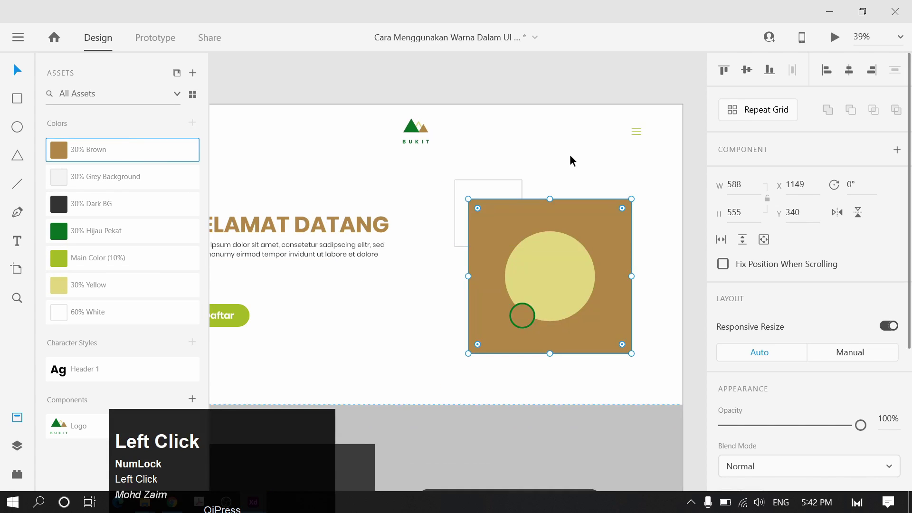
click(583, 188)
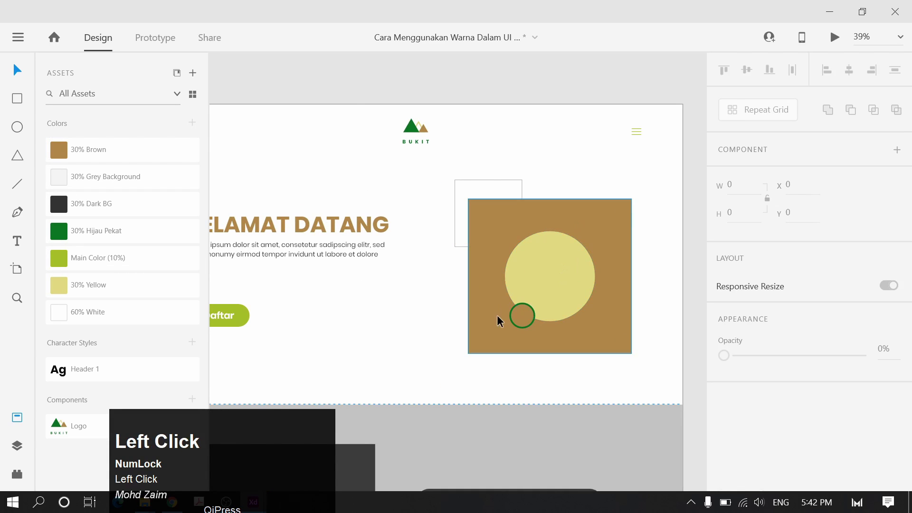
Fill the small circle with 30% Yellow and give it a brown border
click(520, 317)
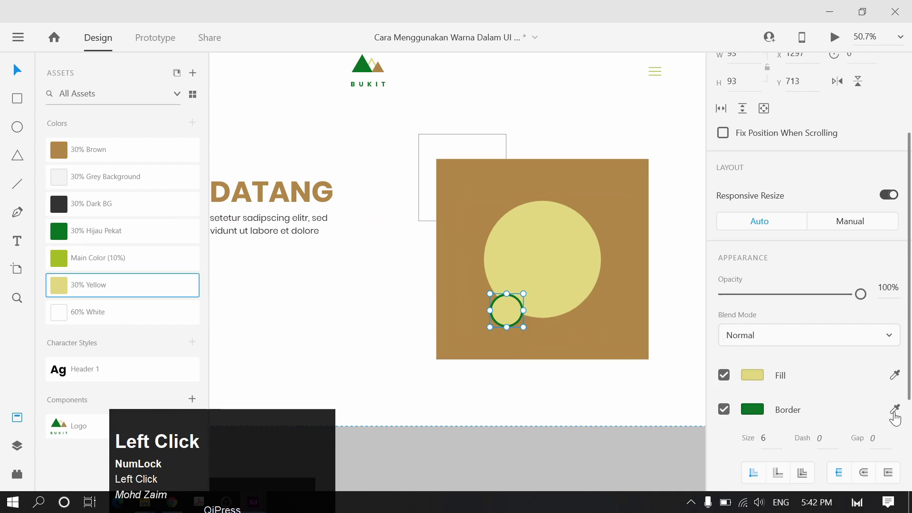
click(895, 409)
click(614, 370)
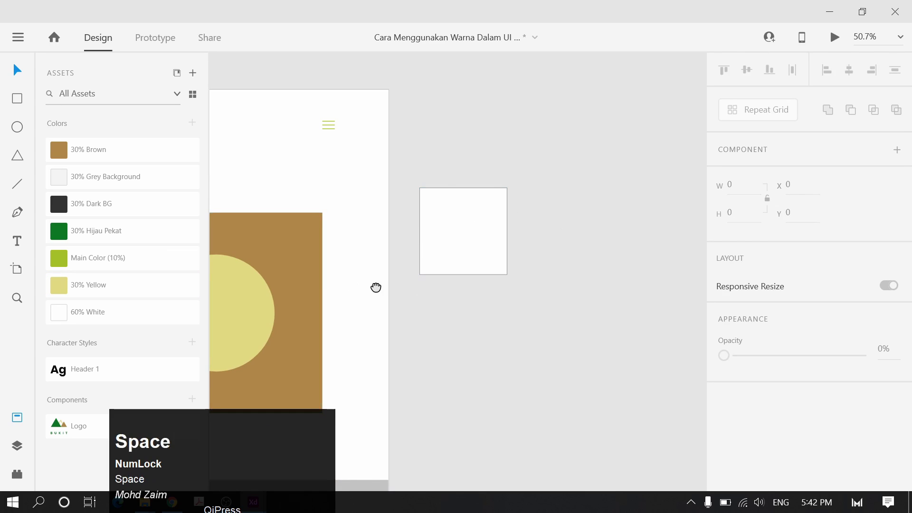
Widen the outlined back square to 343×347 and shift it slightly left
drag(377, 287, 604, 218)
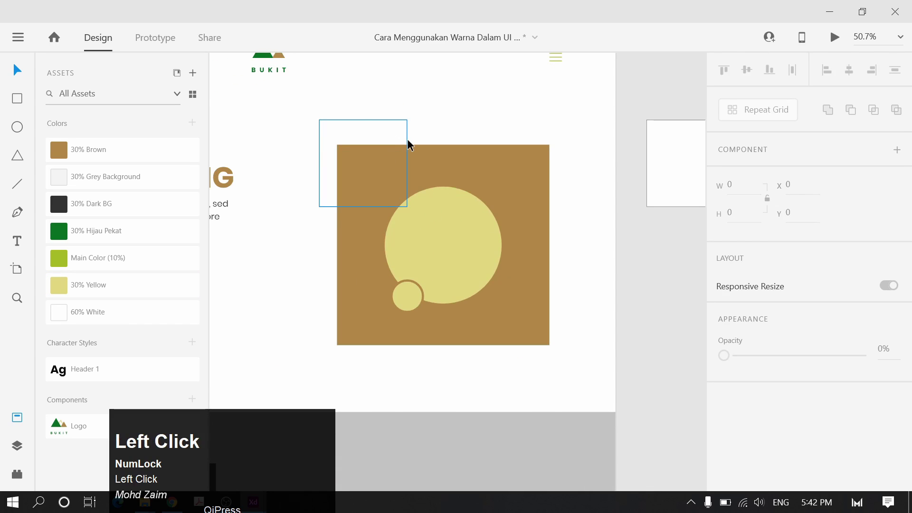
click(408, 139)
drag(407, 163, 443, 161)
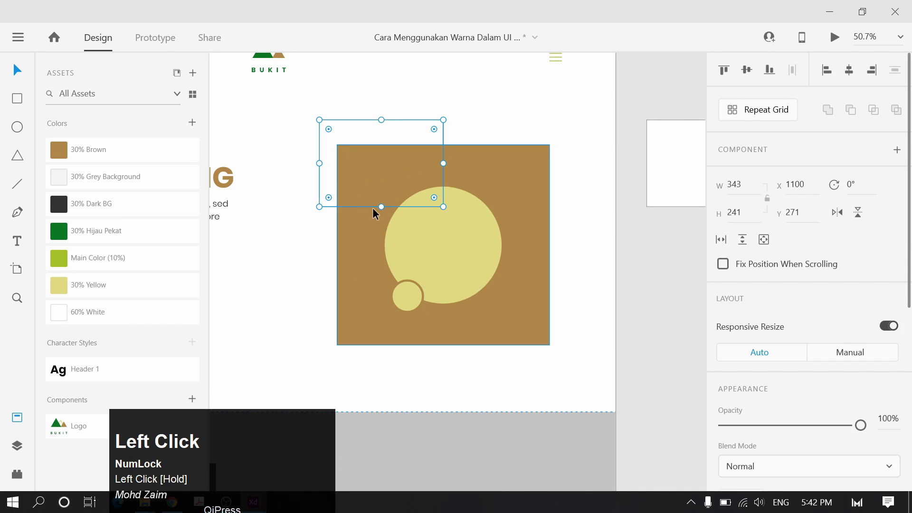
drag(381, 207, 382, 245)
key(ctrl+z)
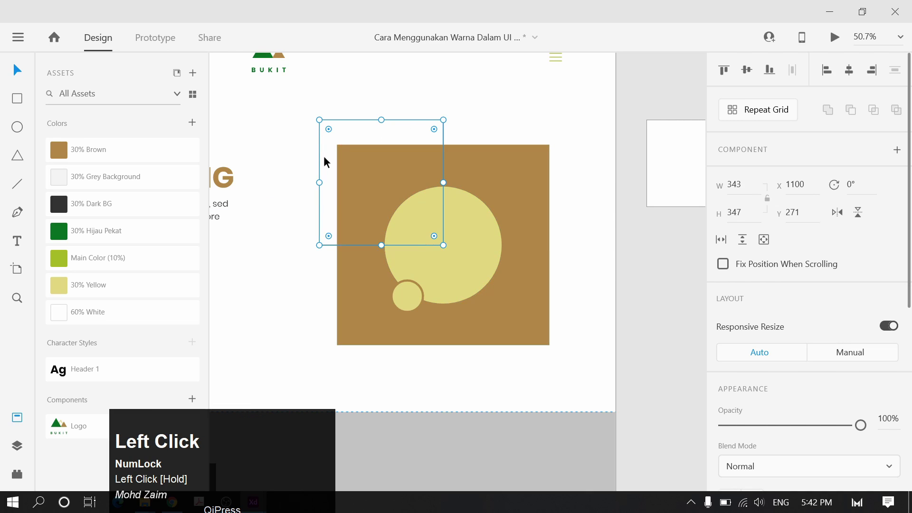
drag(325, 183, 317, 183)
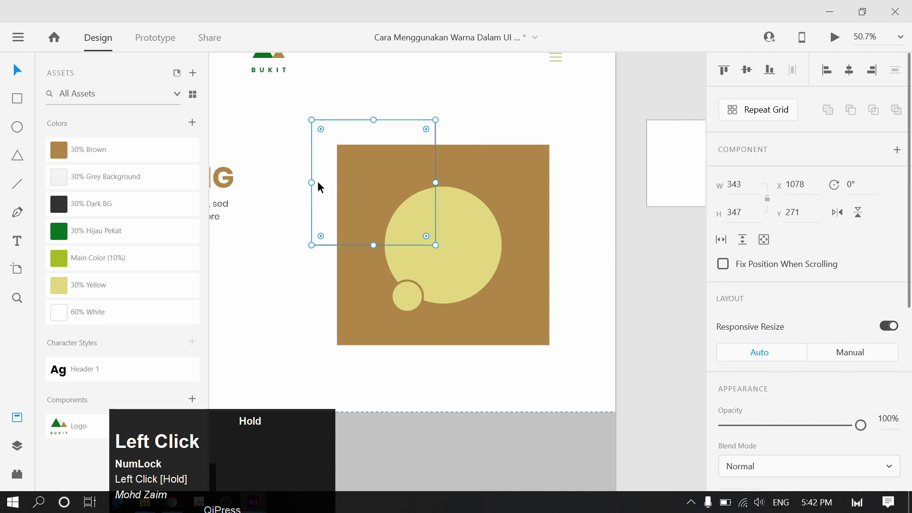
click(429, 140)
scroll(570, 143, right, 5)
Delete the stray square and place a copy of the outlined square on the canvas
click(586, 151)
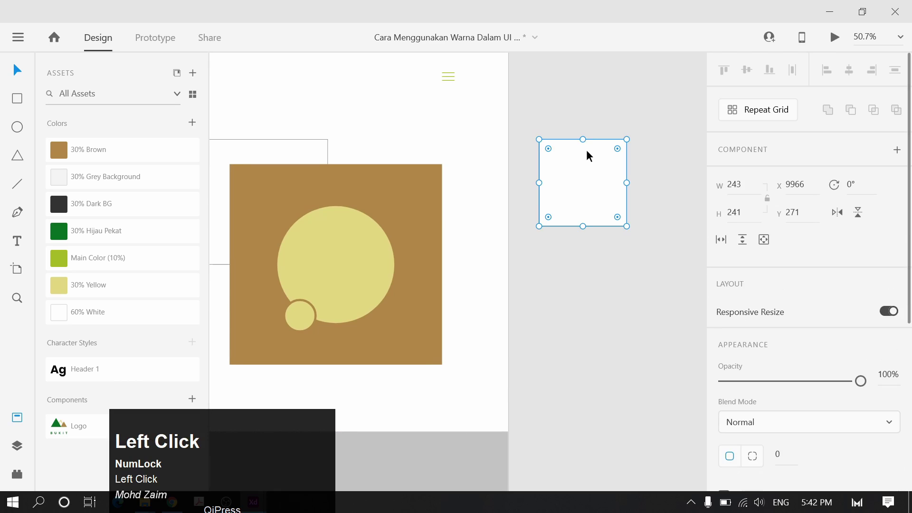
key(Delete)
alt+drag(309, 149, 629, 164)
click(654, 109)
drag(654, 109, 562, 150)
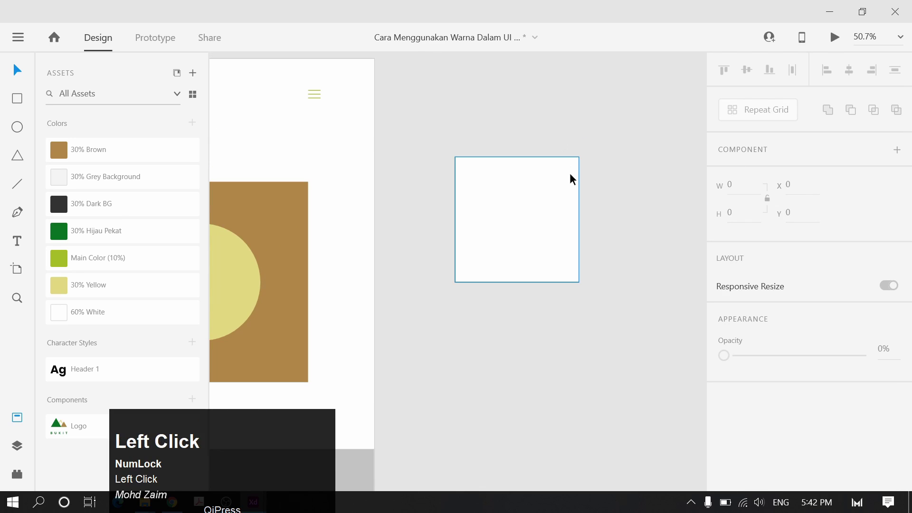
Draw a slanted line and repeat it into a tightly spaced hatch with Repeat Grid
key(l)
drag(544, 307, 612, 185)
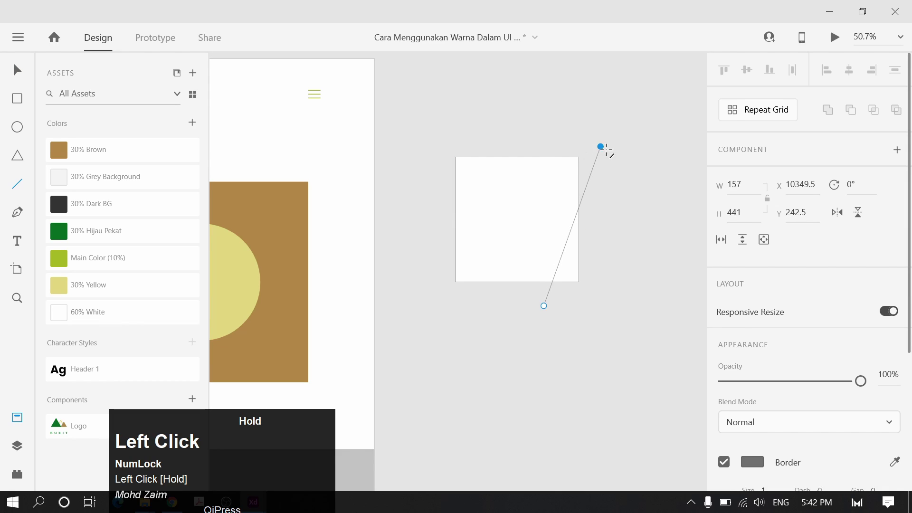
key(v)
key(ctrl+r)
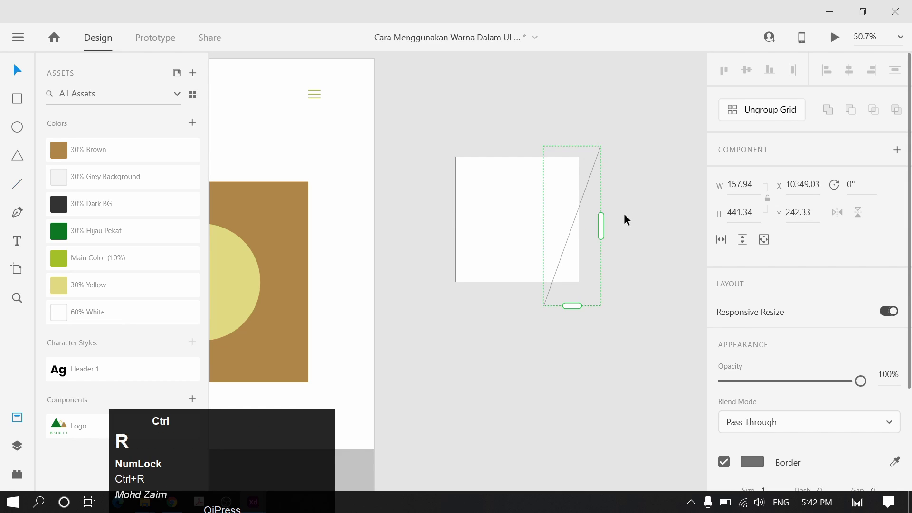
drag(601, 223, 668, 240)
scroll(626, 244, down, 1)
scroll(626, 243, down, 2)
drag(577, 241, 369, 241)
key(space)
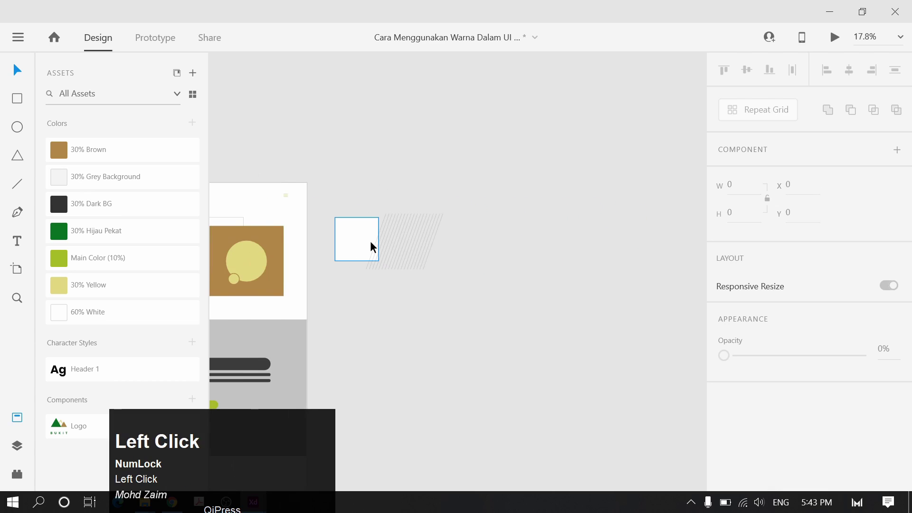
Move the hatch lines over the white square and send them behind it
scroll(369, 241, up, 3)
click(486, 236)
click(486, 237)
mouse_move(487, 237)
mouse_down()
mouse_move(378, 235)
mouse_move(387, 227)
mouse_up()
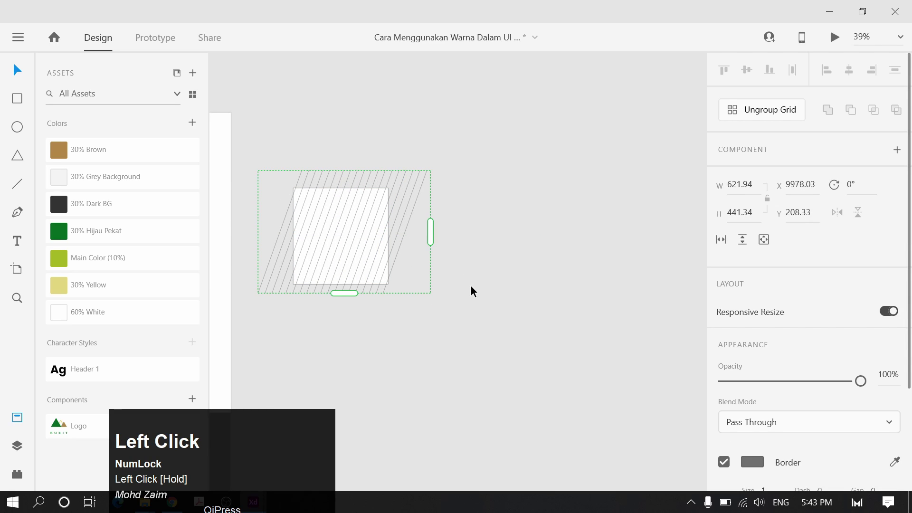
key(ctrl+shift+bracketleft)
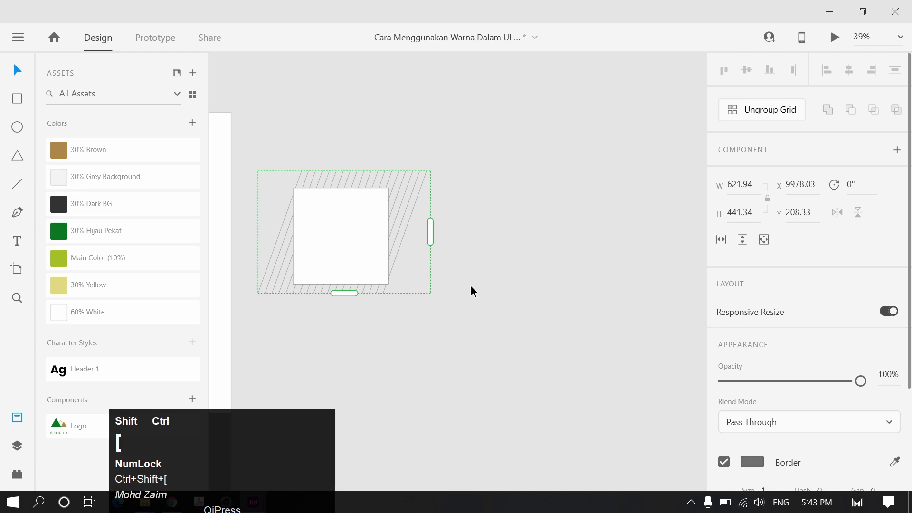
click(497, 285)
Mask the hatch lines with the white square using Ctrl+Shift+M
click(342, 259)
click(465, 141)
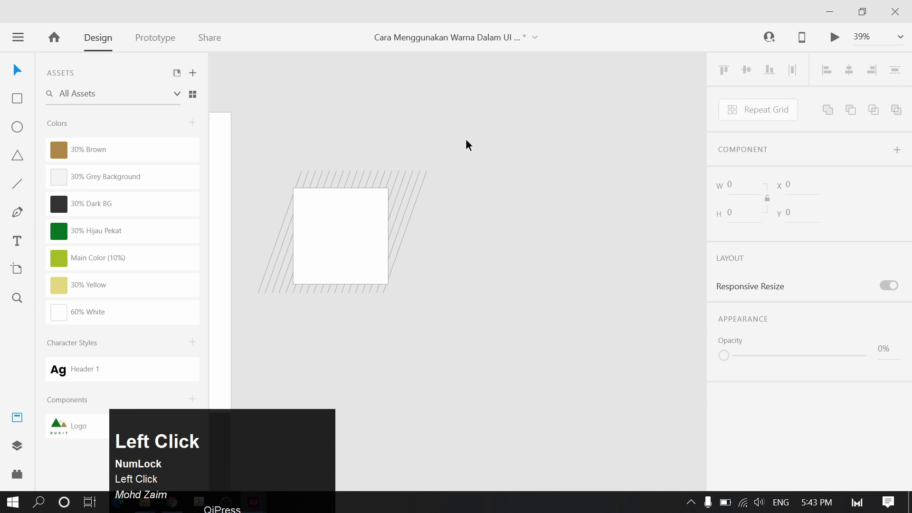
drag(558, 139, 483, 309)
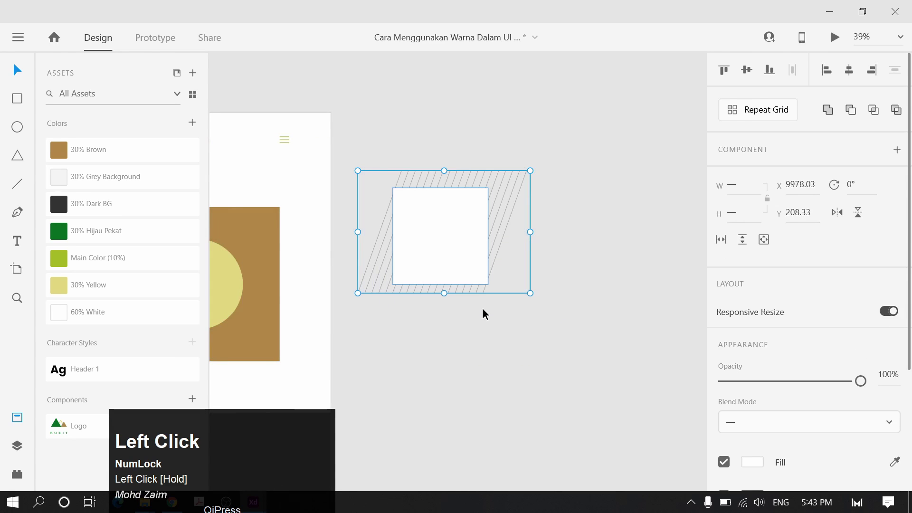
key(ctrl+shift+m)
click(483, 309)
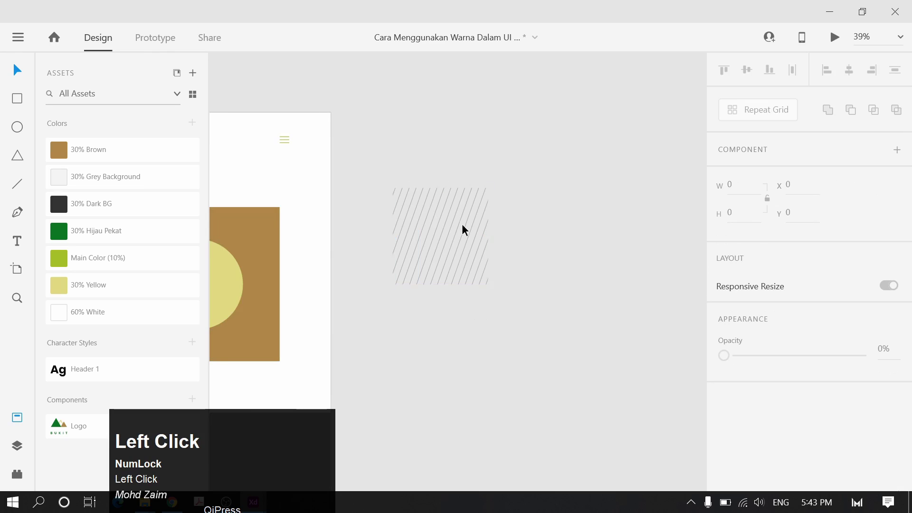
drag(406, 247, 504, 262)
Try Main Color (10%) and 30% Hijau Pekat as the hatched square's fill
click(530, 226)
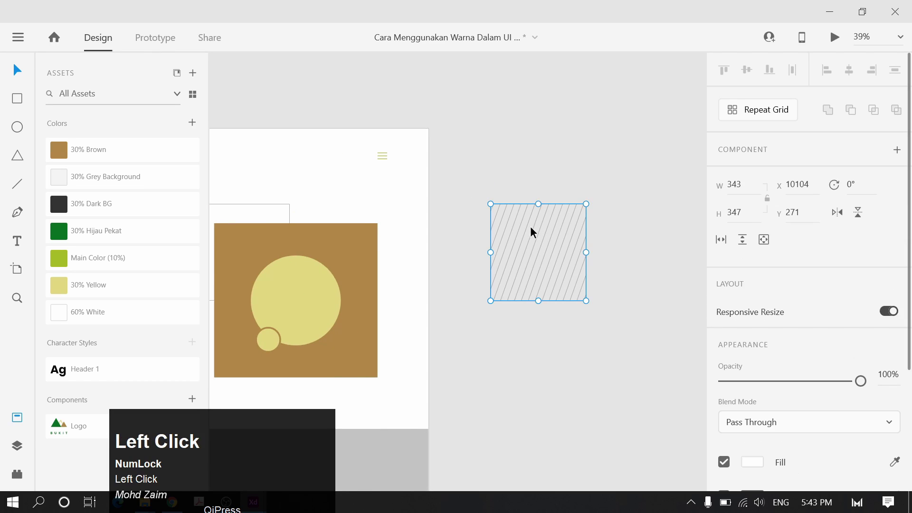
scroll(779, 382, down, 3)
scroll(779, 383, down, 1)
click(718, 304)
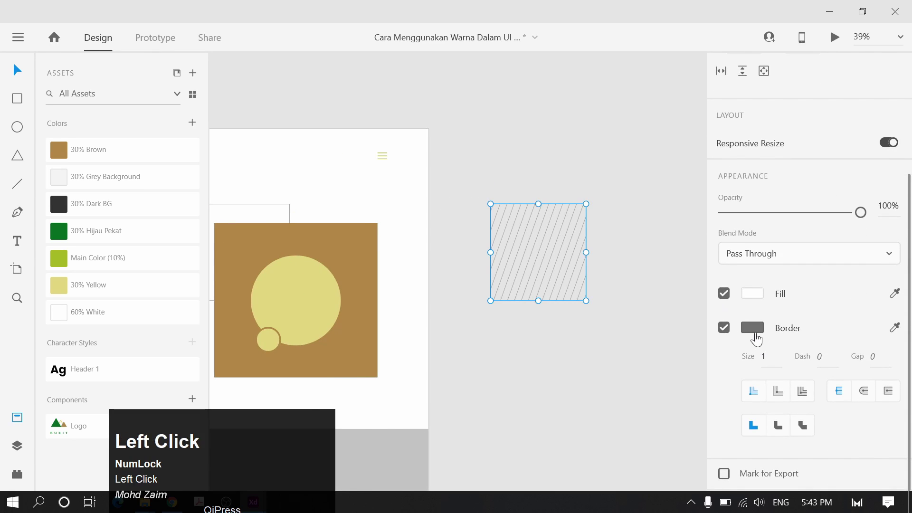
click(754, 332)
click(722, 306)
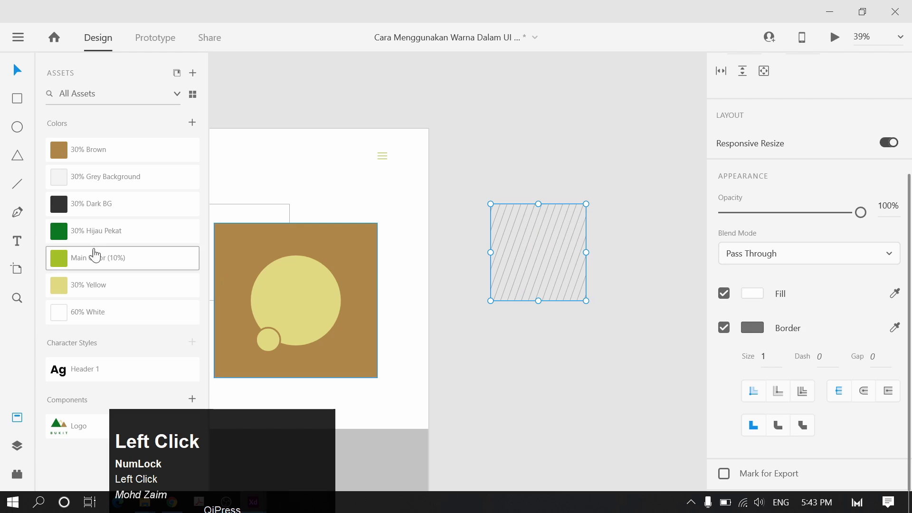
click(137, 237)
click(137, 258)
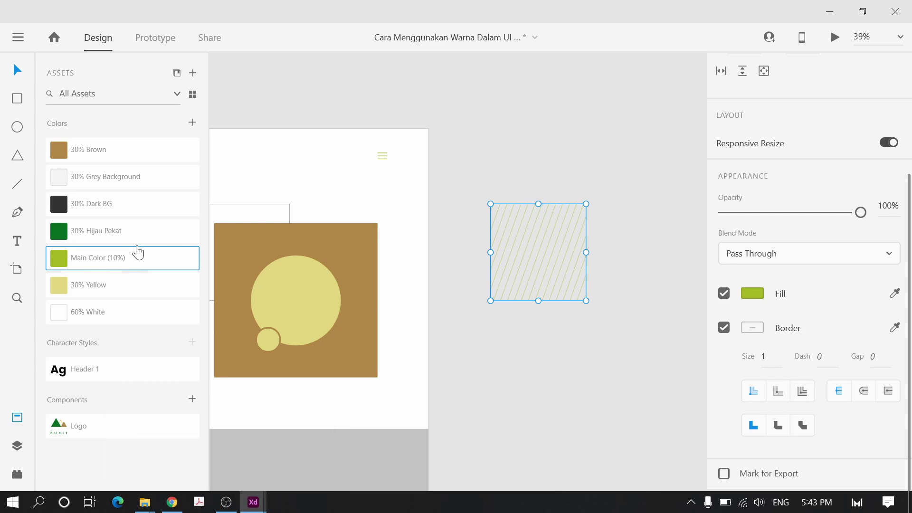
click(125, 235)
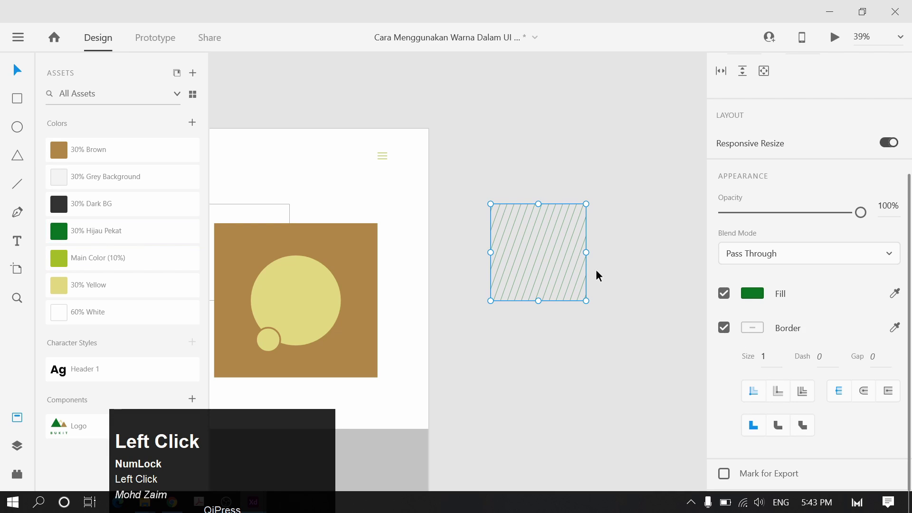
Save the green, 30% Brown and 30% Grey Background colours as picker swatches
click(724, 297)
click(751, 297)
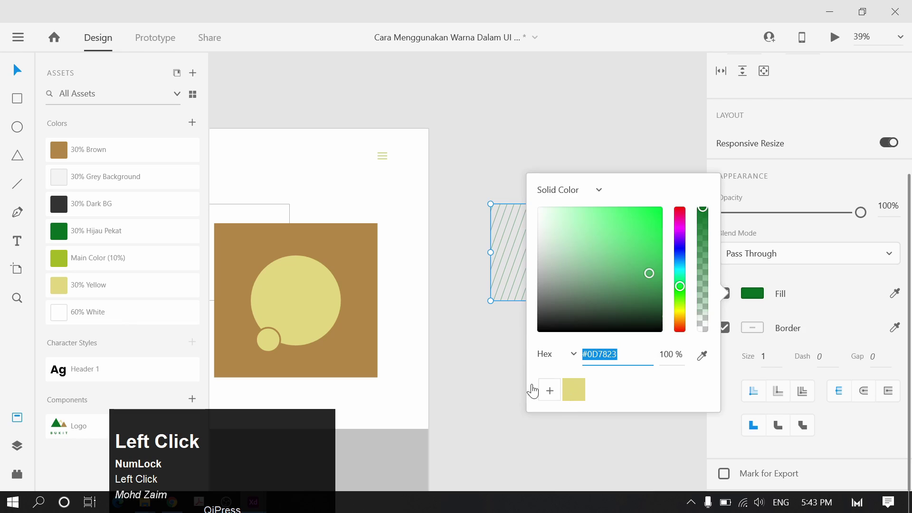
click(551, 390)
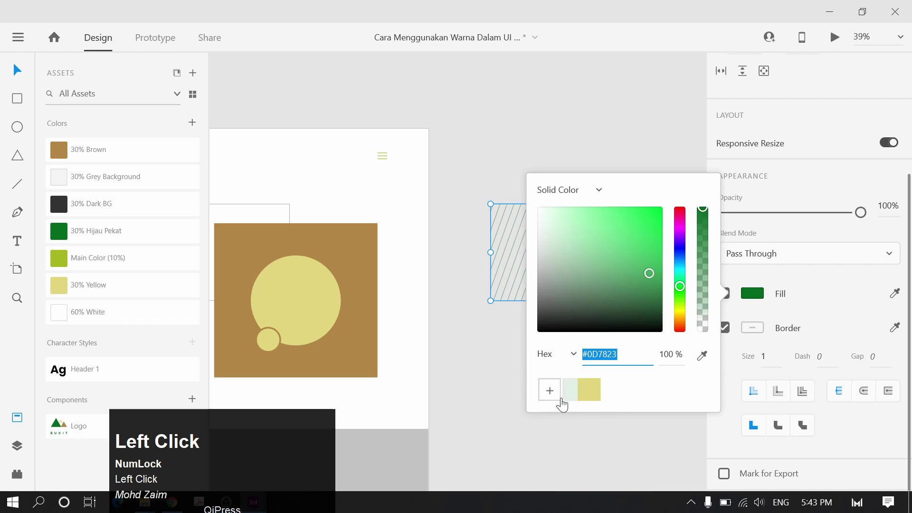
click(135, 150)
click(752, 293)
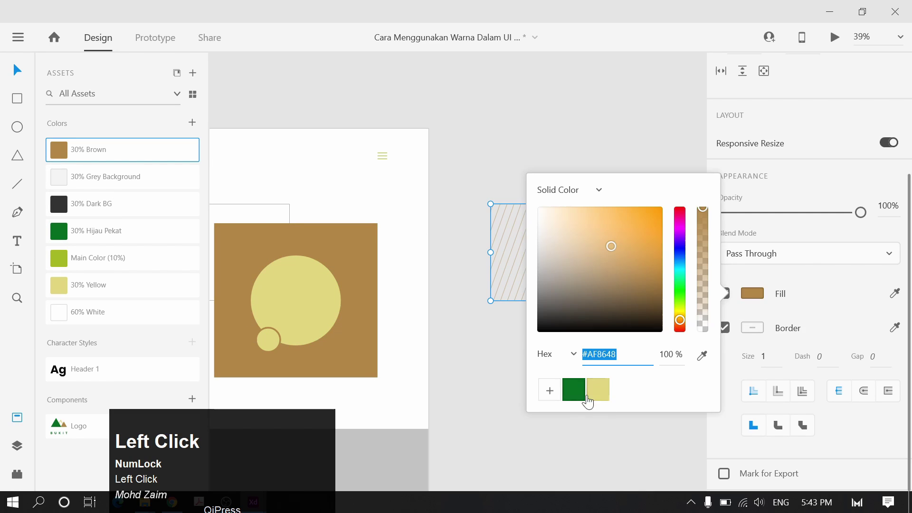
click(549, 390)
click(132, 183)
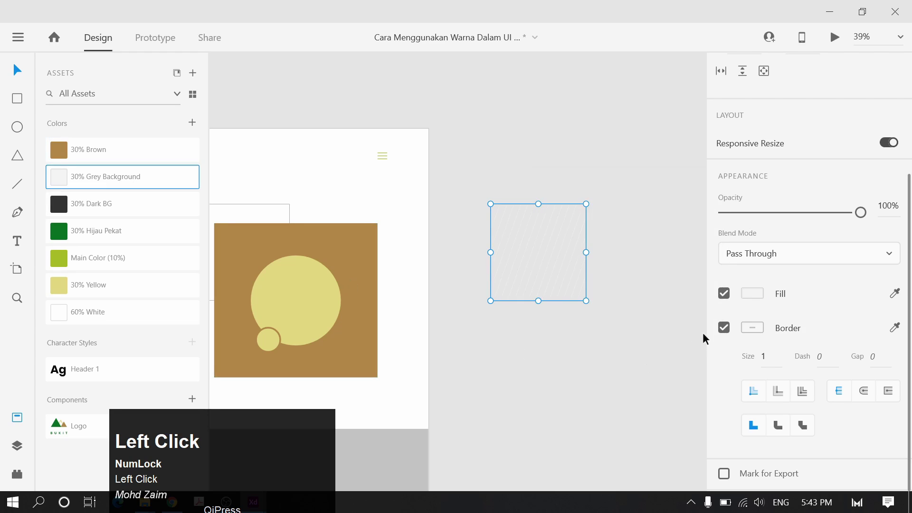
click(752, 294)
click(550, 391)
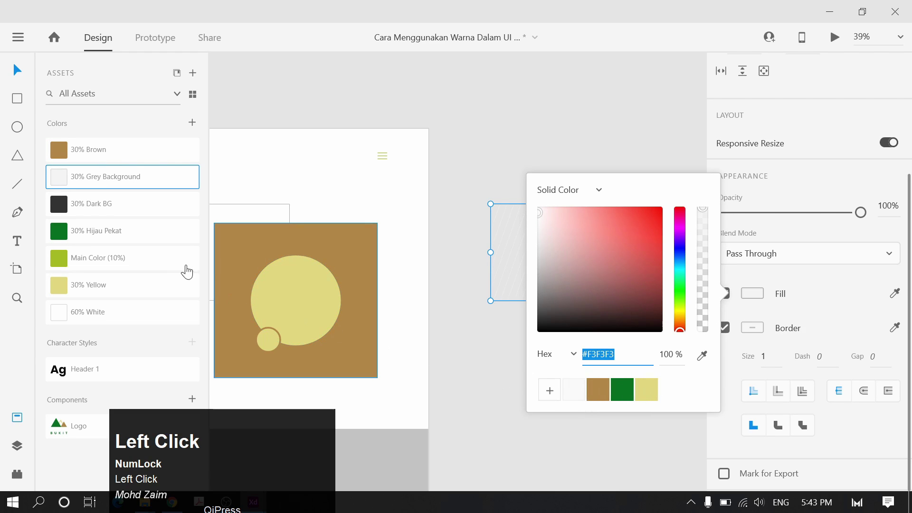
Save 30% Dark BG and 60% White as swatches, then colour the hatch lines dark green
click(149, 209)
click(752, 294)
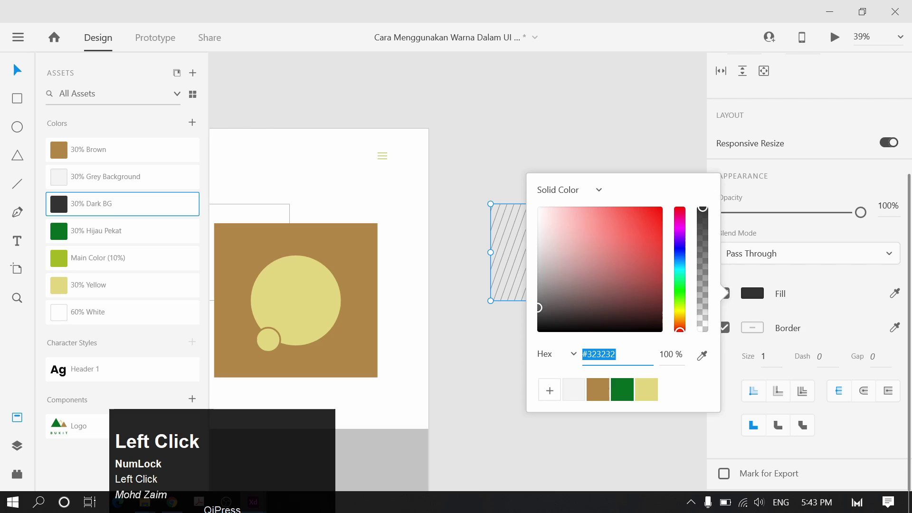
click(549, 391)
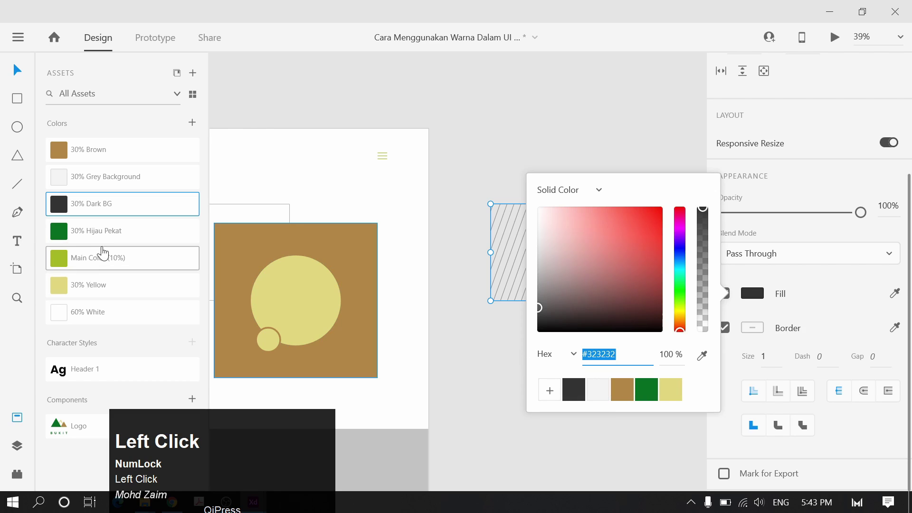
click(105, 313)
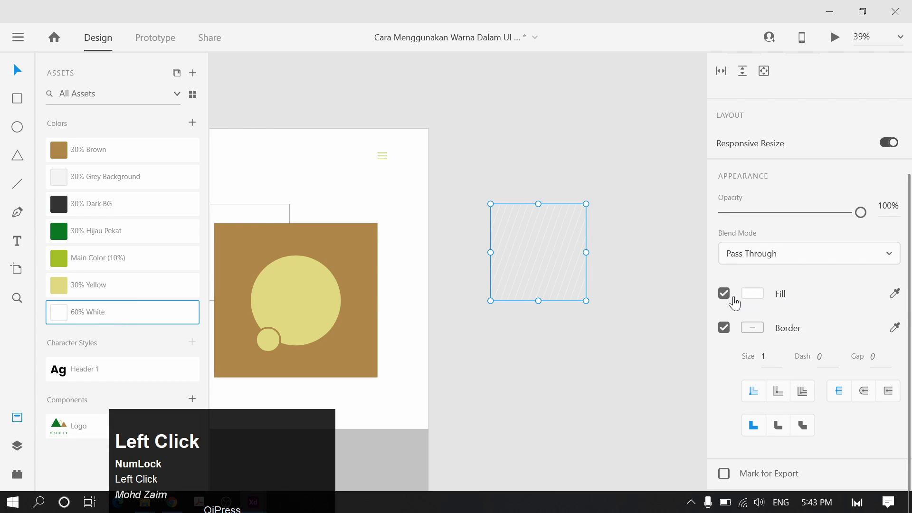
click(752, 293)
click(549, 392)
click(597, 433)
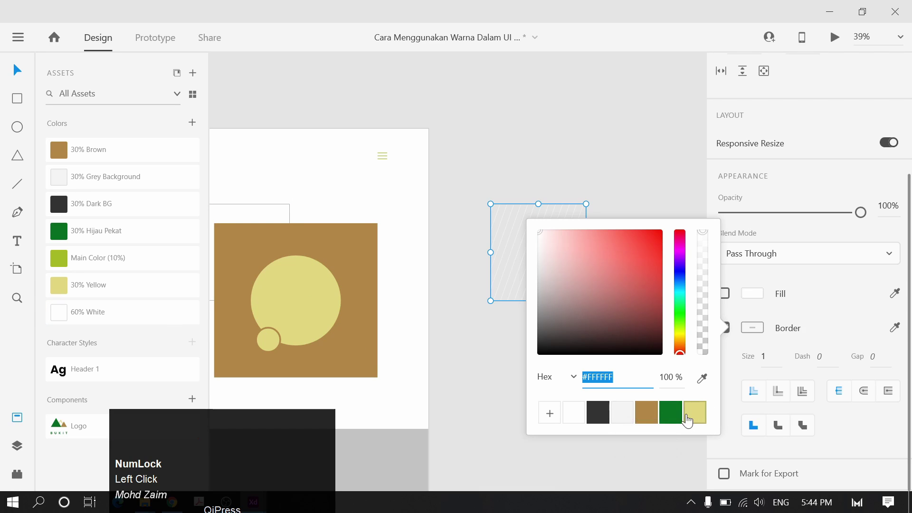
click(670, 413)
click(620, 190)
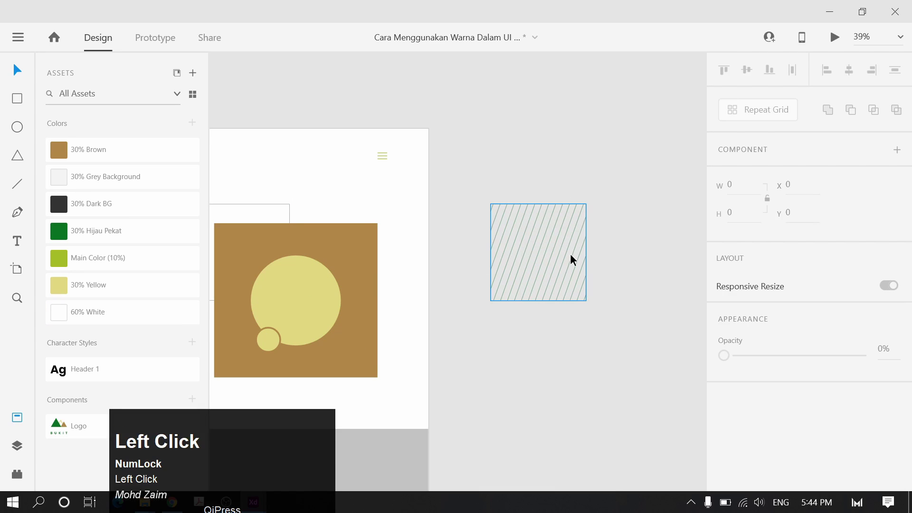
Move the hatched square onto the hero, delete the leftover rectangle, and send the hatch behind the brown square
drag(571, 254, 289, 252)
scroll(346, 187, left, 5)
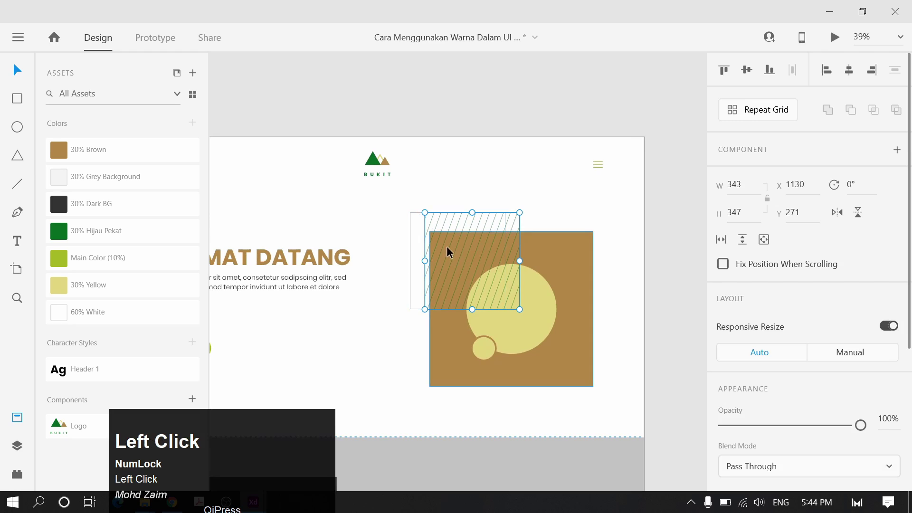
click(414, 239)
key(Delete)
click(465, 222)
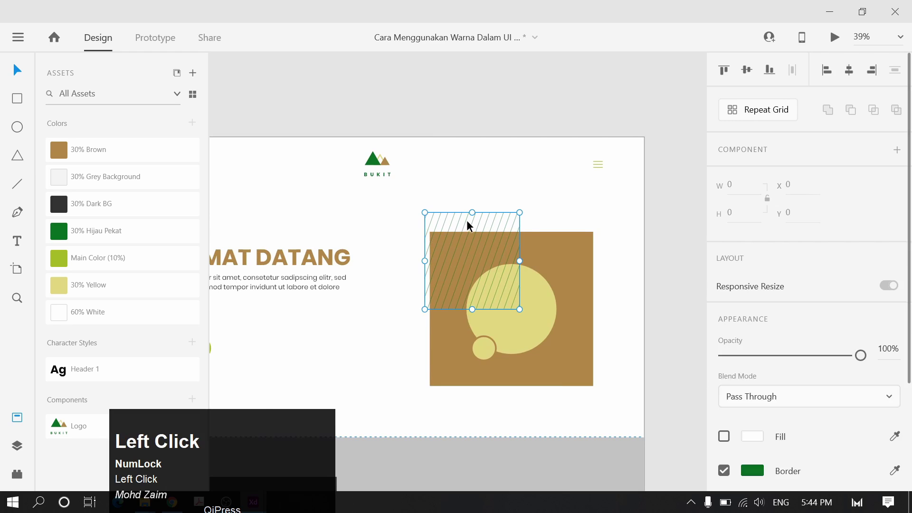
mouse_move(467, 221)
mouse_down()
mouse_move(437, 226)
mouse_move(486, 225)
mouse_up()
key(ctrl+shift+[)
click(471, 223)
click(545, 197)
drag(555, 218, 619, 203)
Fill the brown square with 30% Grey Background and give it a white border
click(627, 231)
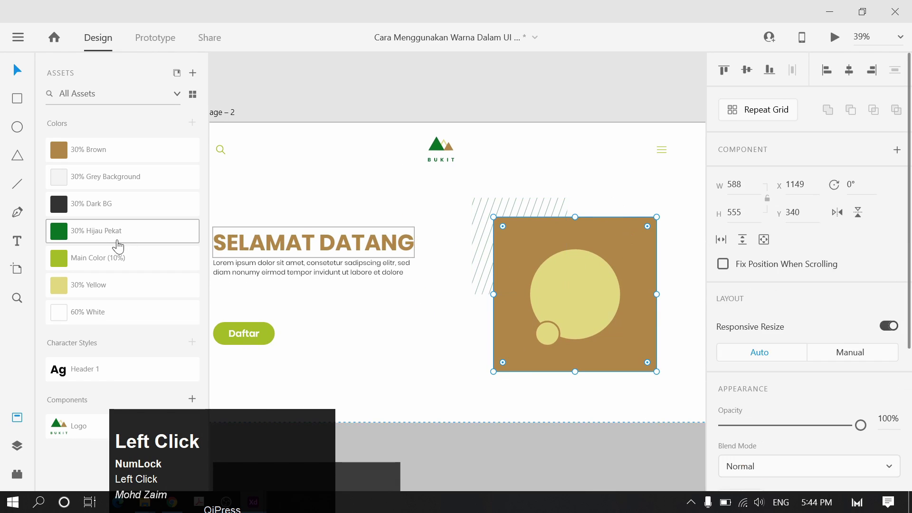
click(104, 176)
click(607, 189)
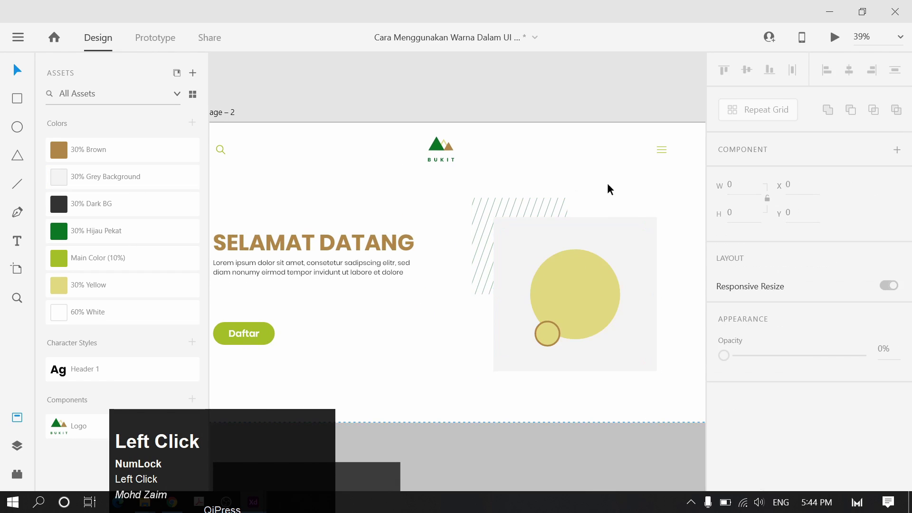
click(621, 221)
scroll(810, 368, down, 3)
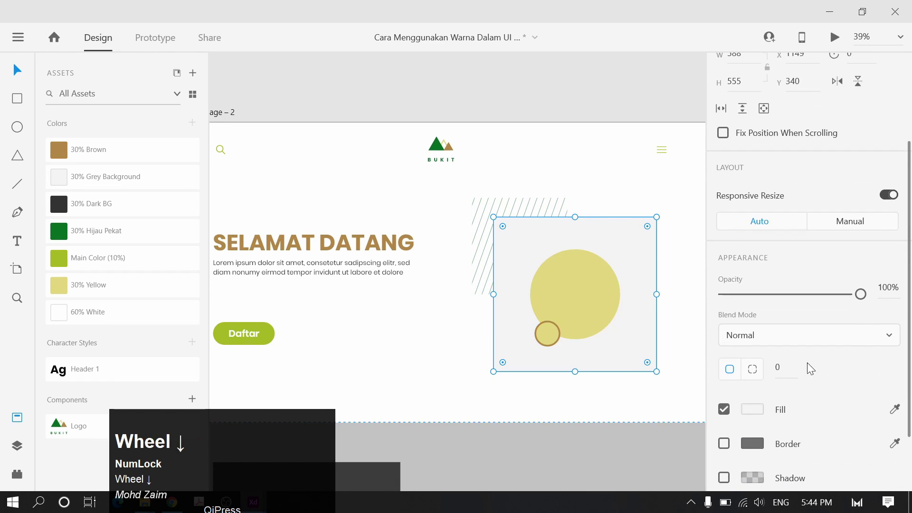
click(725, 444)
click(752, 443)
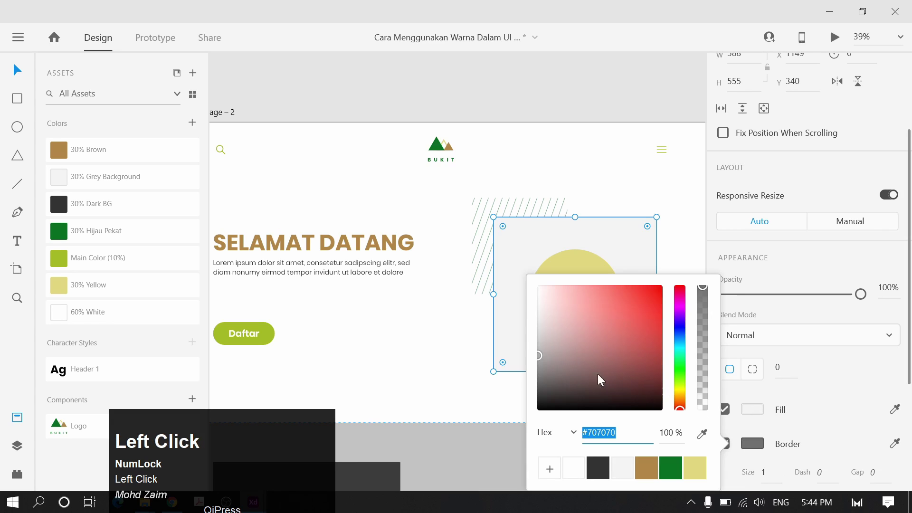
drag(599, 379, 481, 235)
click(764, 473)
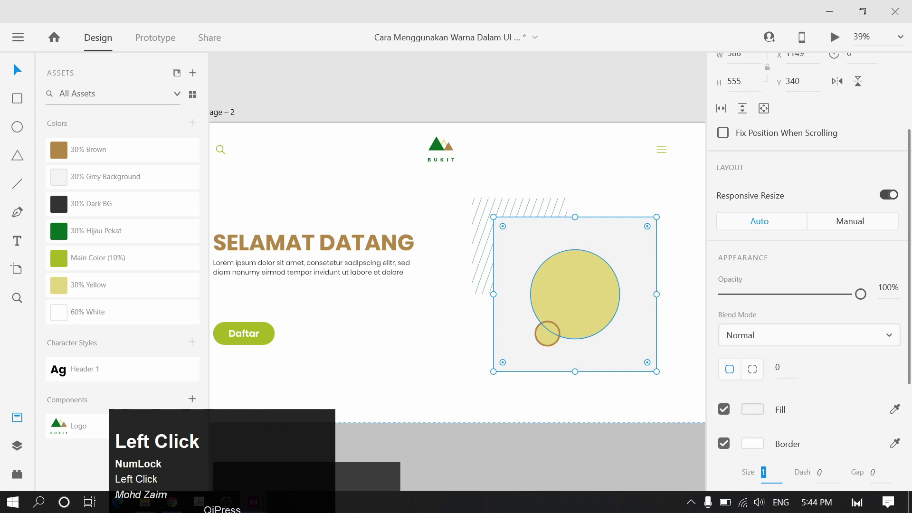
click(673, 303)
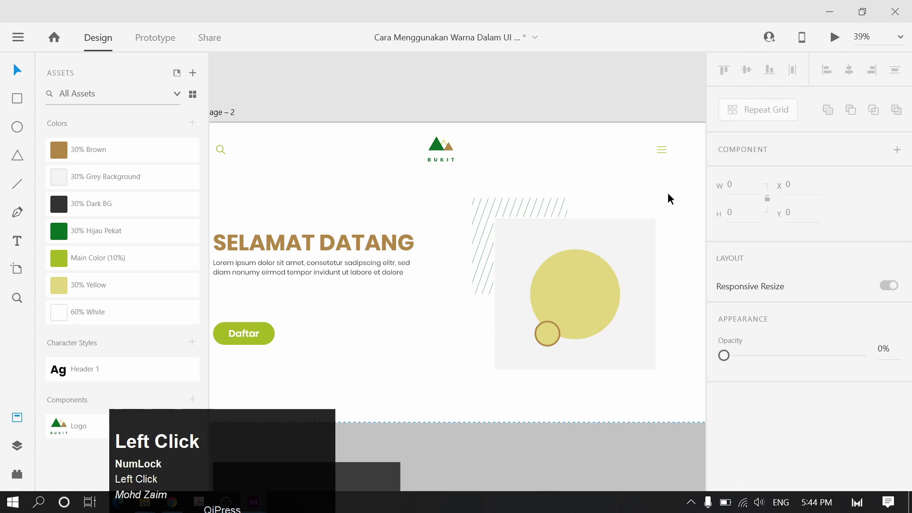
Set the hatched decoration's stroke thickness to 4
click(540, 206)
scroll(825, 325, down, 5)
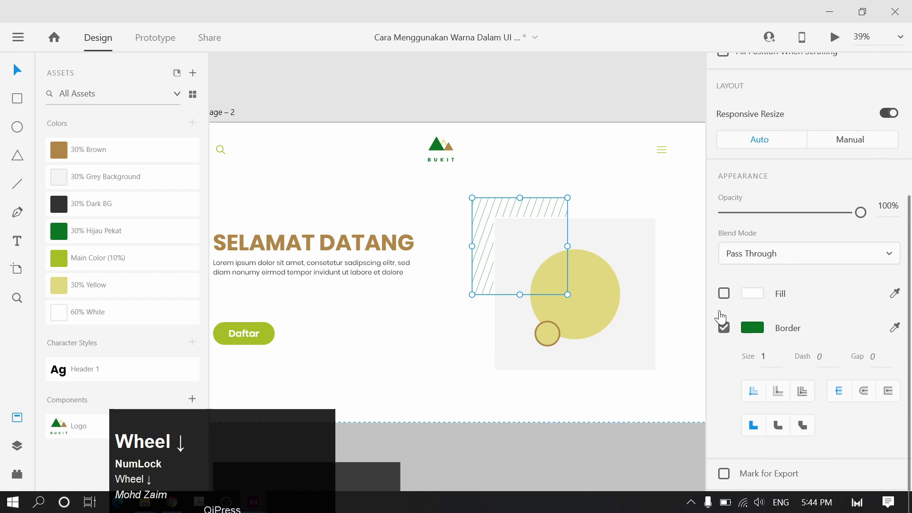
click(763, 354)
text(4)
click(643, 200)
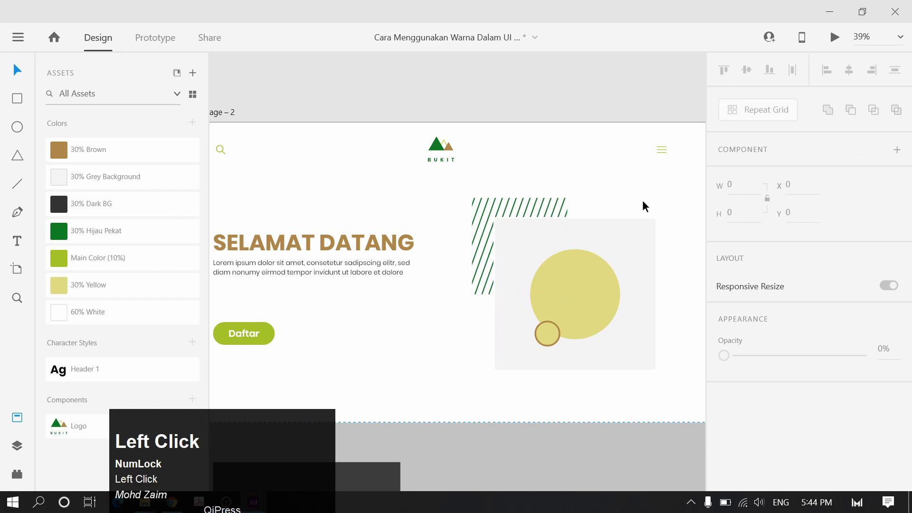
click(557, 212)
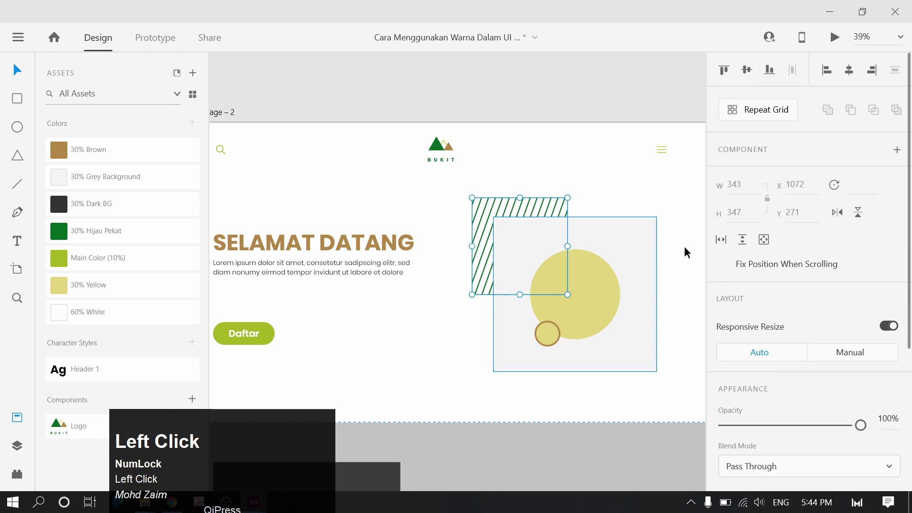
scroll(782, 428, down, 3)
scroll(781, 435, down, 1)
click(651, 284)
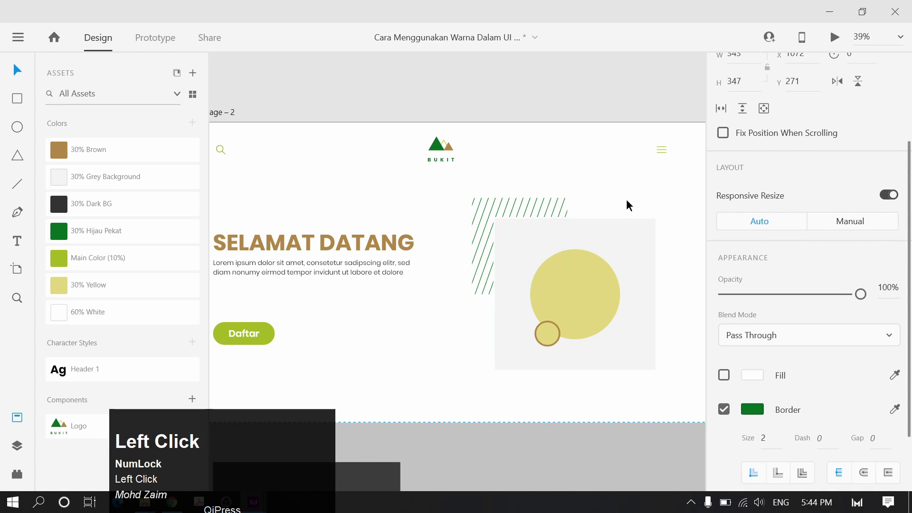
Adjust the border thickness of the grey square behind the circle
click(626, 238)
scroll(800, 456, down, 3)
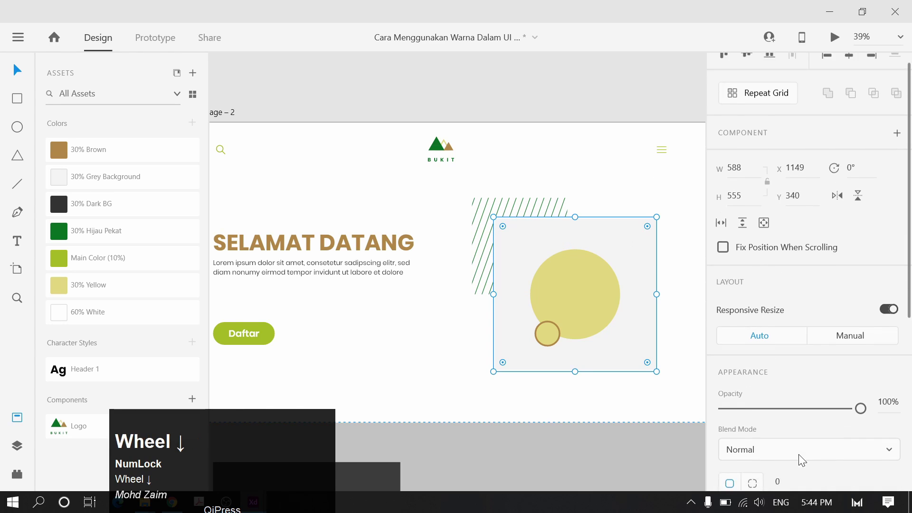
scroll(784, 422, down, 4)
click(769, 288)
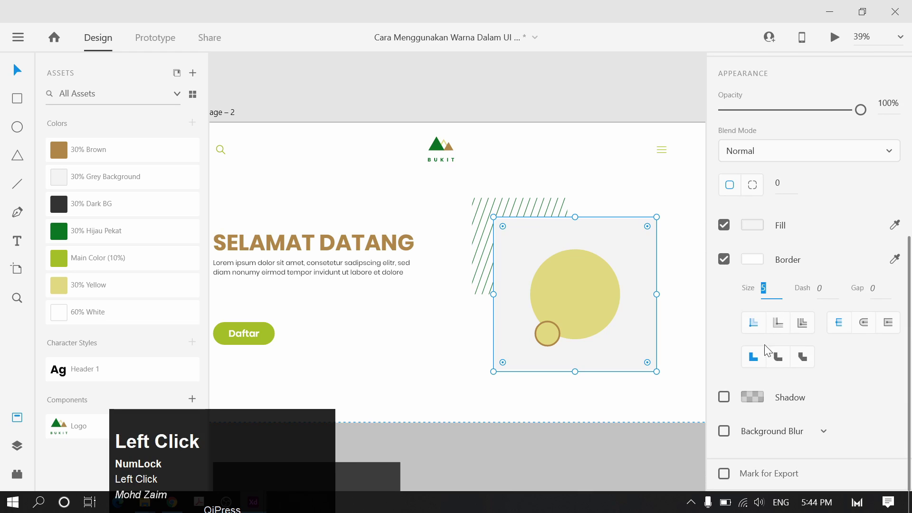
click(649, 182)
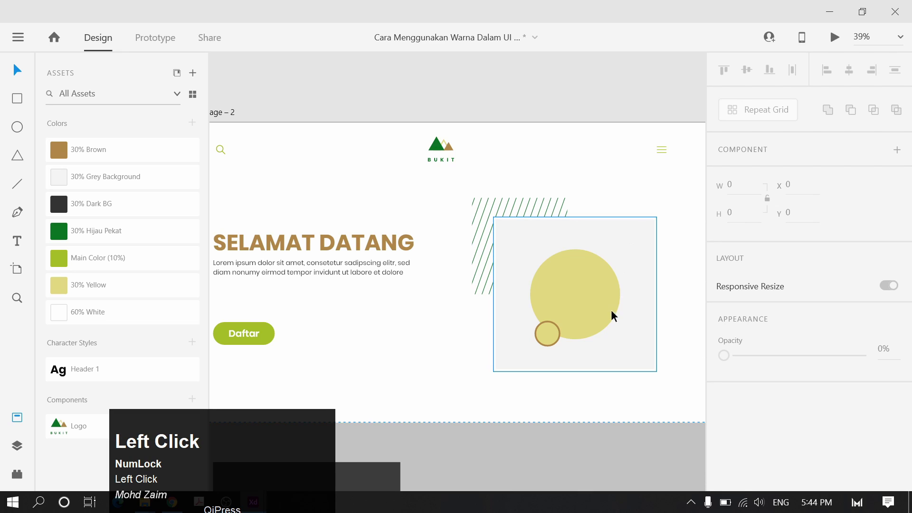
Give the small brown-outlined circle a white border
click(548, 335)
scroll(745, 376, down, 3)
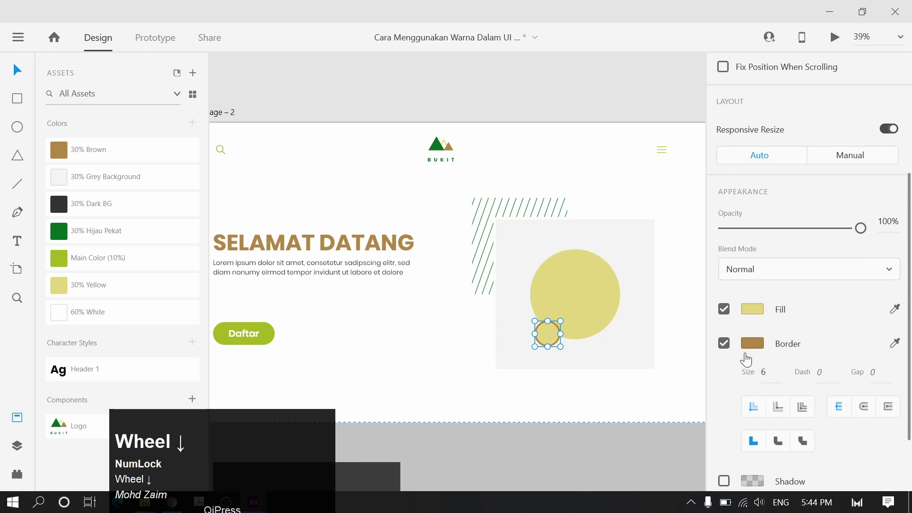
click(752, 343)
click(616, 431)
click(419, 357)
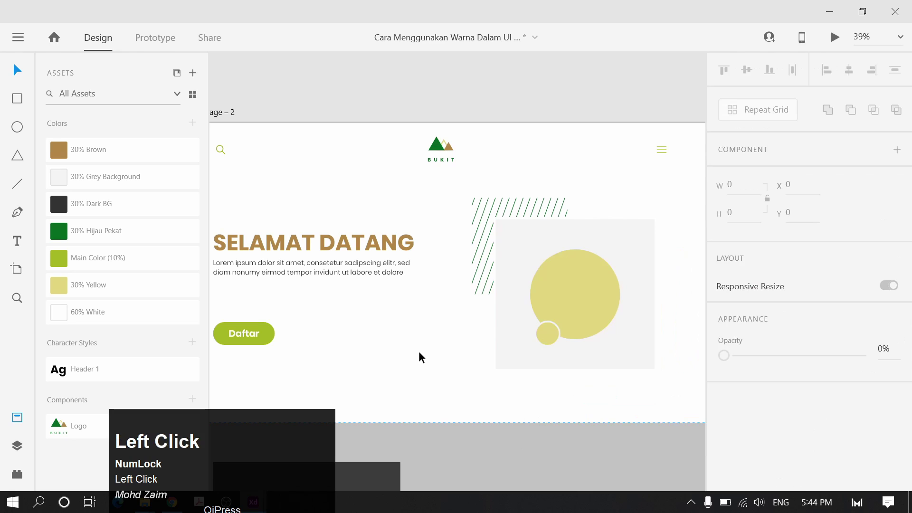
ctrl+scroll(505, 340, down, 2)
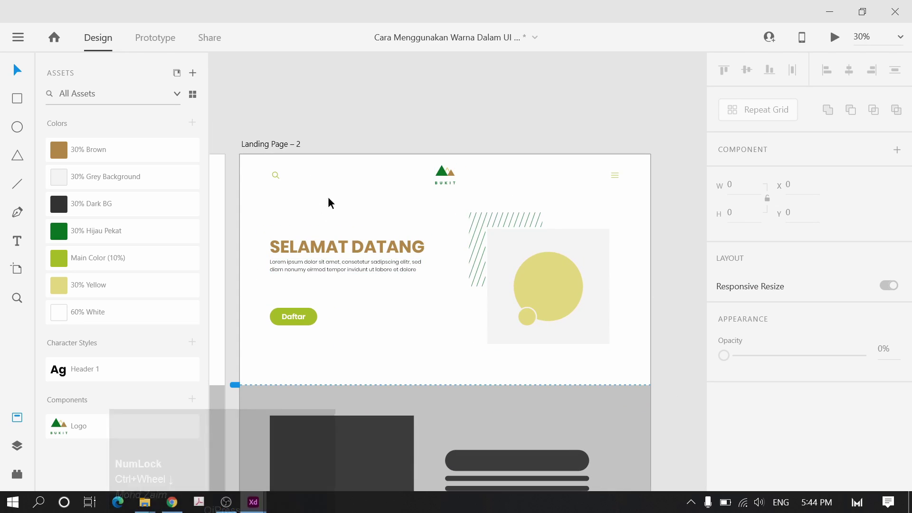
Fill the grey second-section background with 30% Hijau Pekat
key(space)
drag(382, 289, 437, 104)
drag(502, 203, 430, 214)
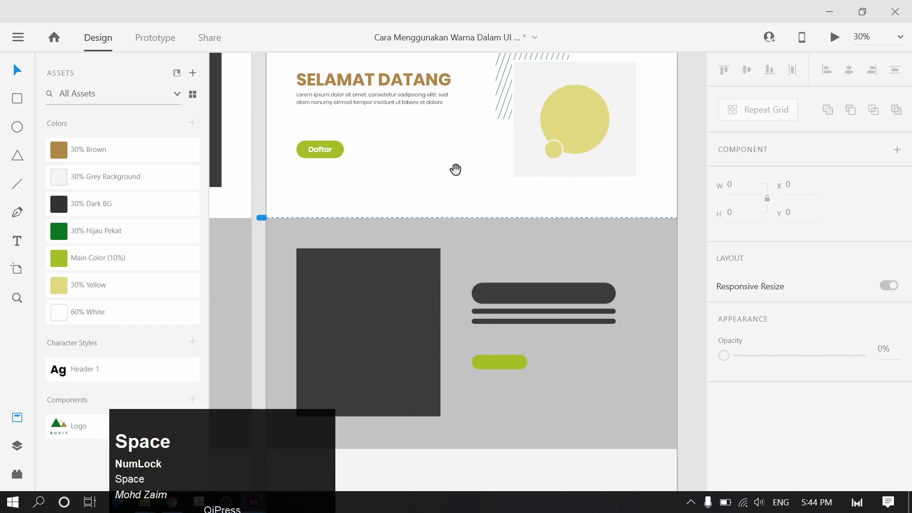
click(455, 242)
click(116, 232)
click(433, 205)
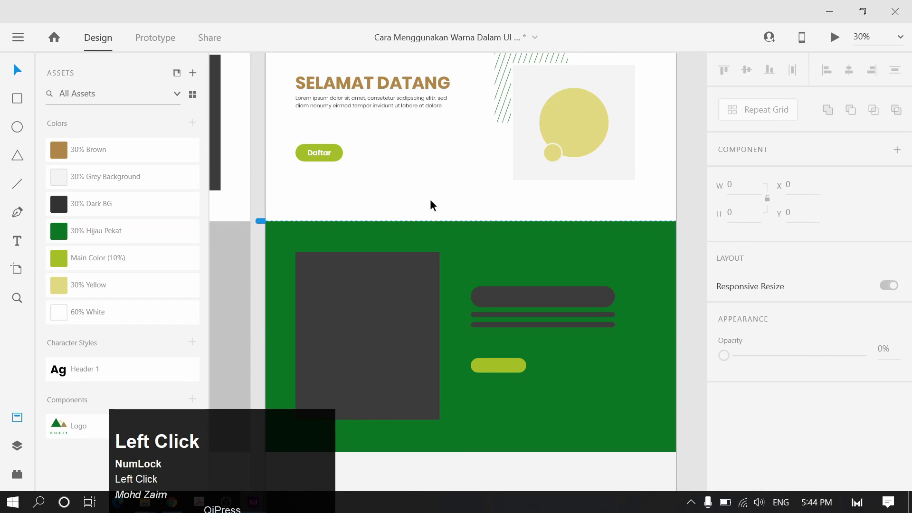
Colour the three dark text bars 60% White
click(541, 308)
shift+click(528, 314)
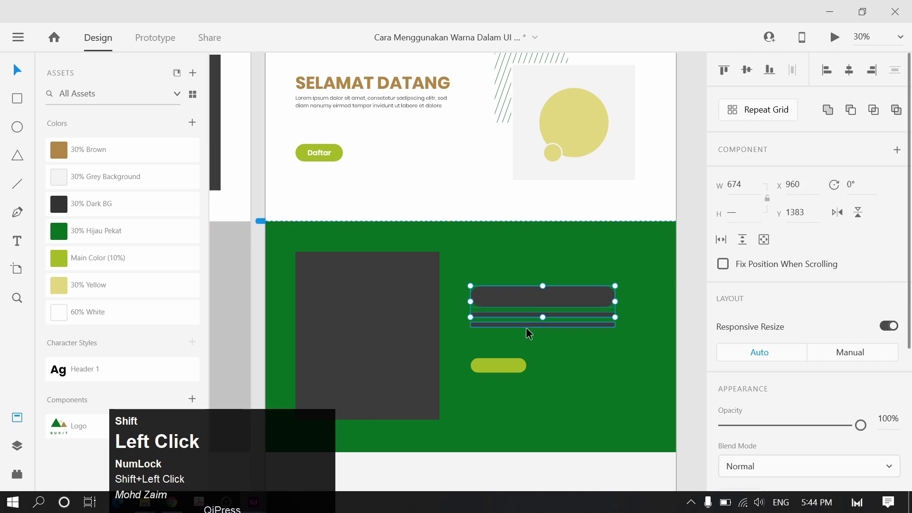
shift+click(526, 327)
click(86, 205)
click(85, 312)
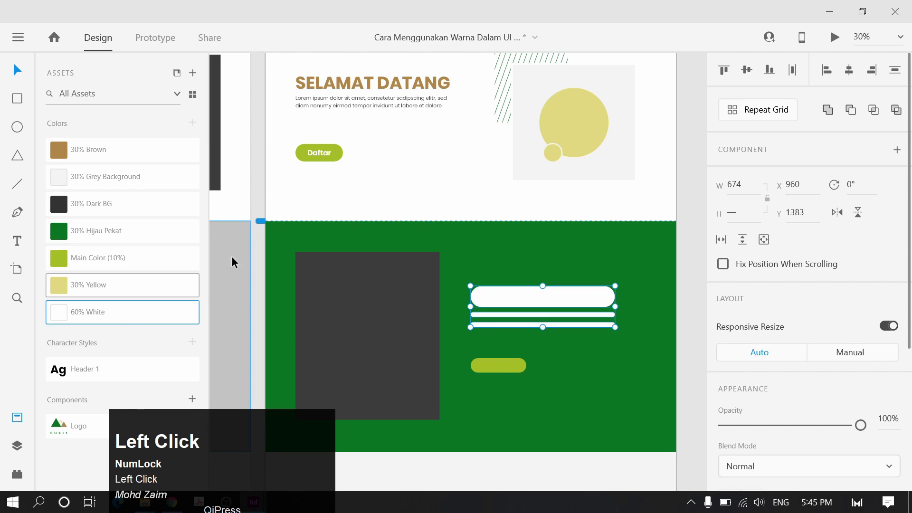
click(234, 261)
click(375, 291)
click(423, 194)
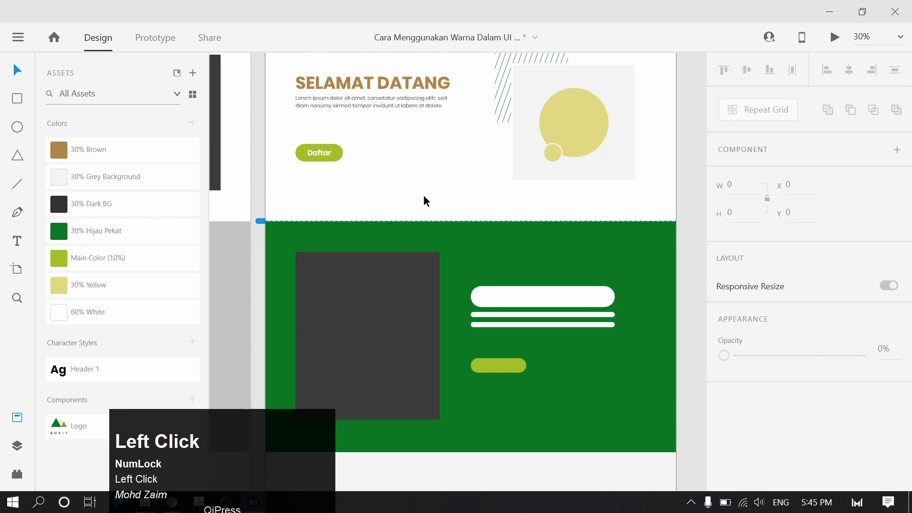
Bring the Daftar button into view and select it
key(space)
drag(432, 195, 452, 177)
drag(510, 238, 503, 215)
drag(565, 337, 548, 295)
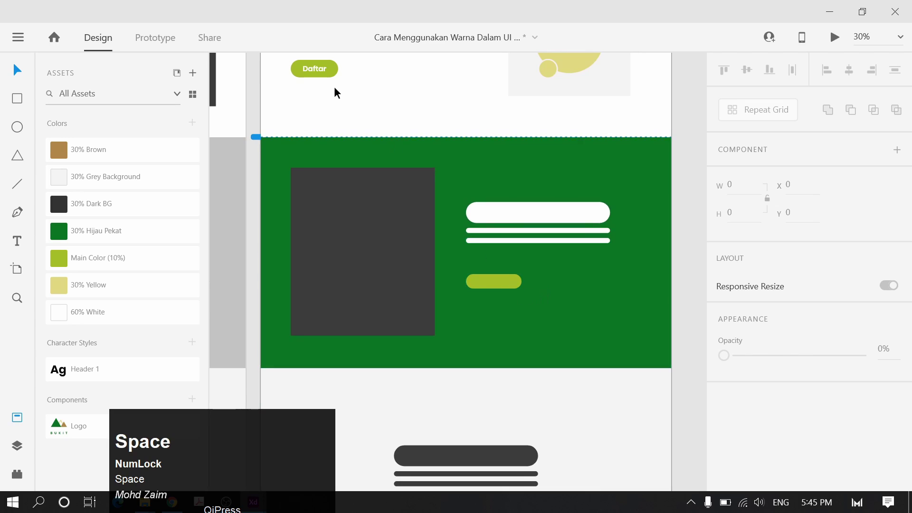
drag(432, 169, 465, 205)
click(346, 105)
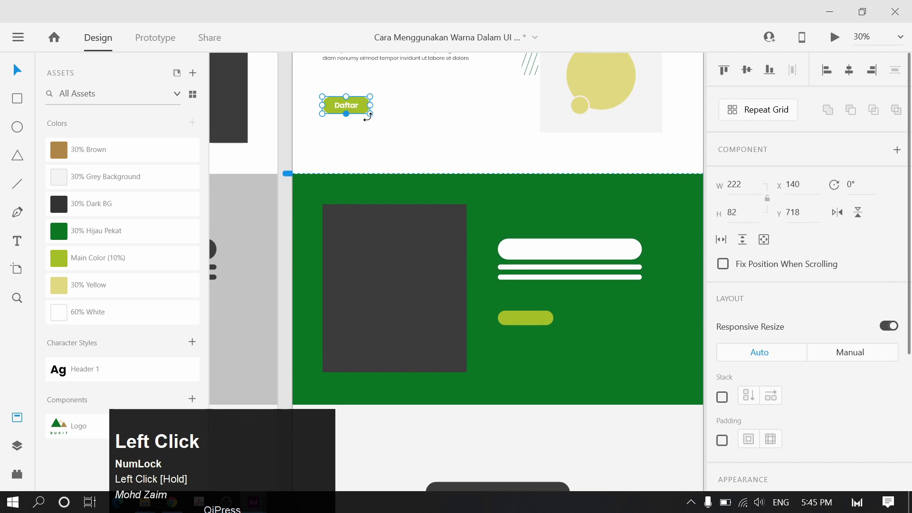
Make the Daftar button a component with Ctrl+K and place a copy on the neighbouring artboard
key(ctrl+k)
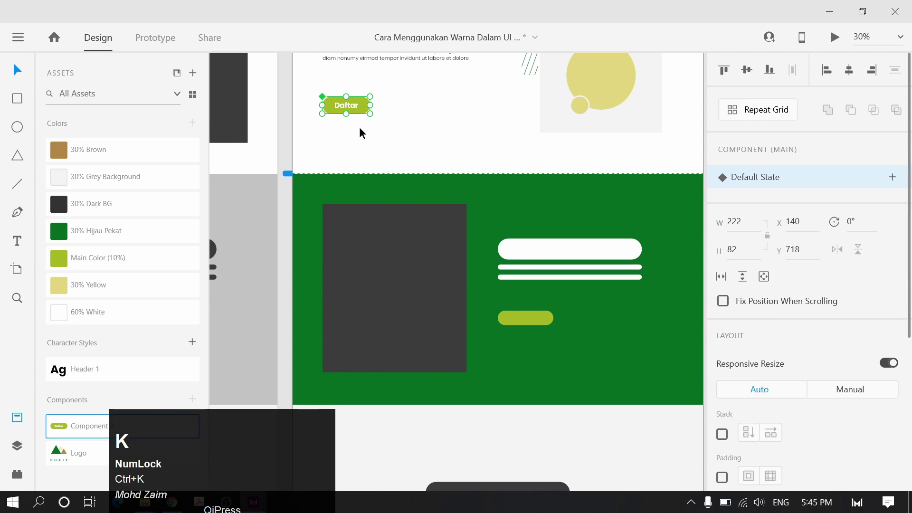
click(360, 131)
click(353, 107)
scroll(389, 134, down, 3)
key(space)
drag(356, 119, 1, 198)
drag(396, 200, 396, 201)
click(384, 200)
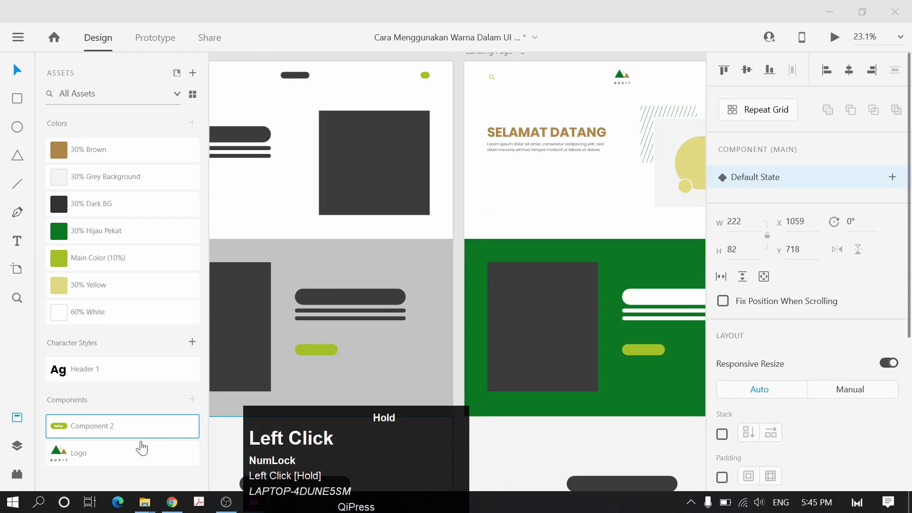
Rename the new component in Assets to 'Button'
double_click(100, 434)
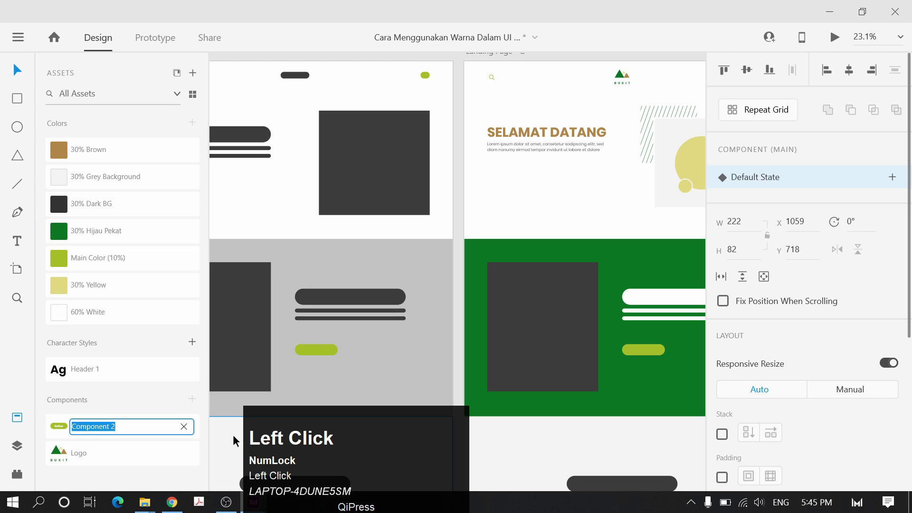
text(Button)
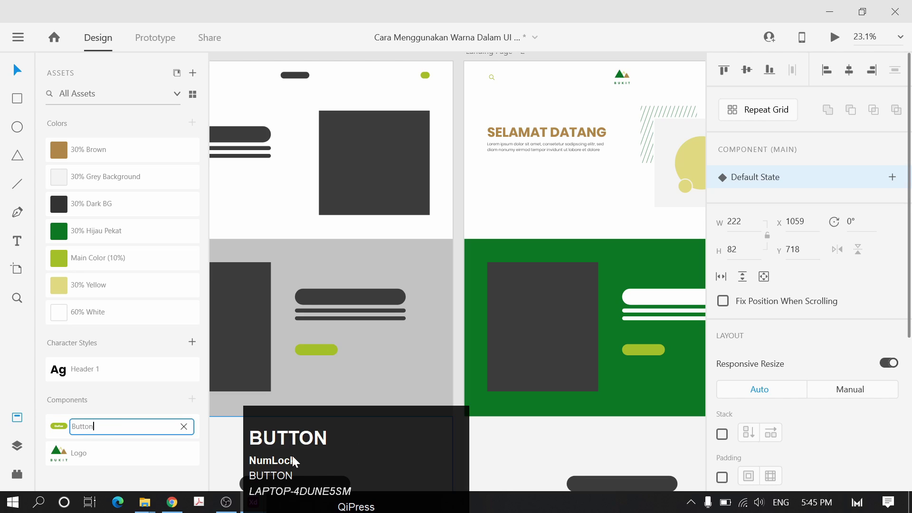
key(Return)
ctrl+scroll(438, 233, down, 4)
click(454, 230)
Drag a Button instance from Assets onto Landing Page – 2, then select the green section's button
key(space)
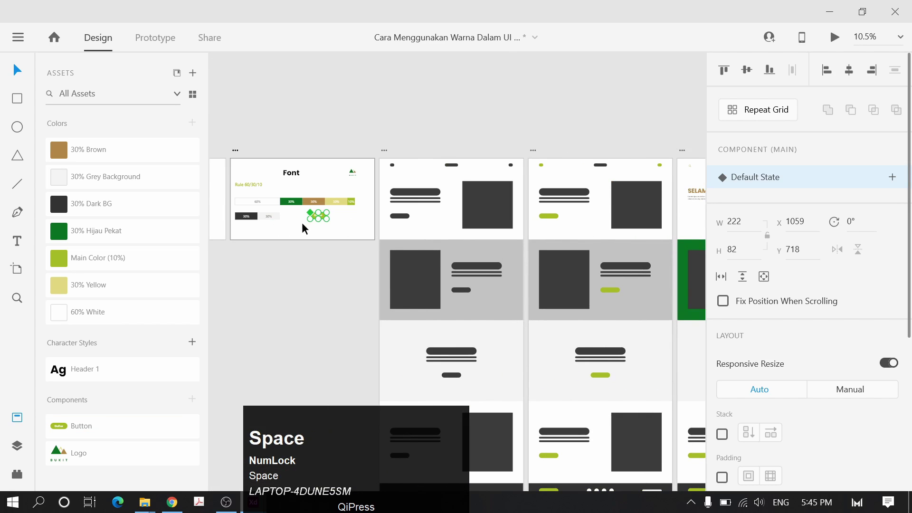
drag(494, 240, 414, 224)
ctrl+scroll(438, 213, up, 7)
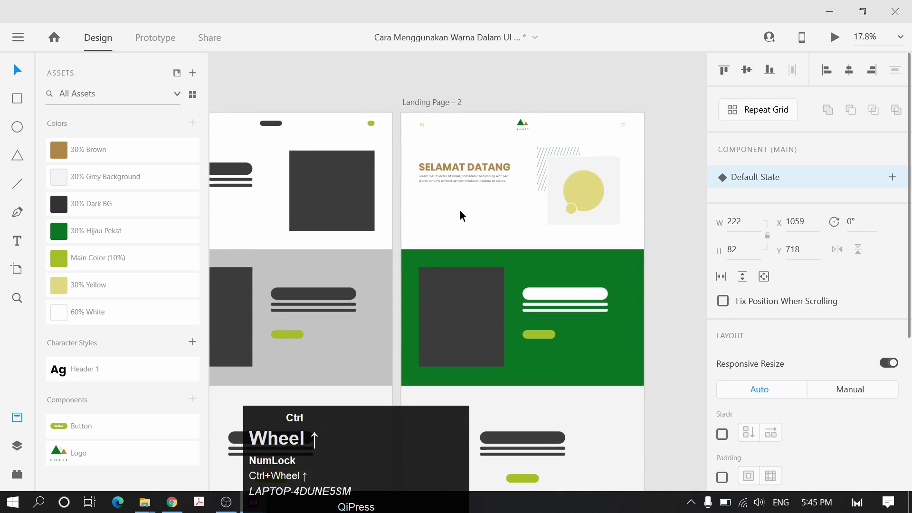
click(114, 430)
drag(114, 431, 409, 207)
click(544, 244)
ctrl+scroll(544, 244, down, 3)
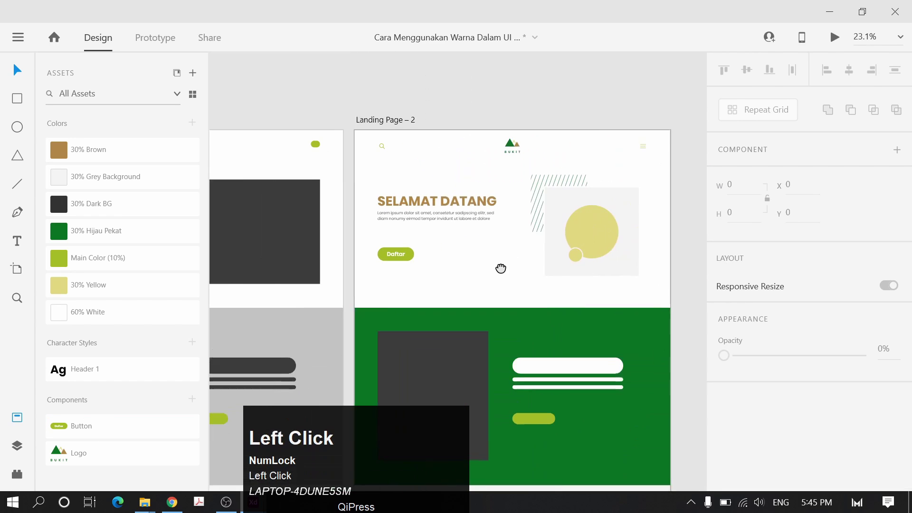
drag(500, 266, 375, 138)
click(487, 278)
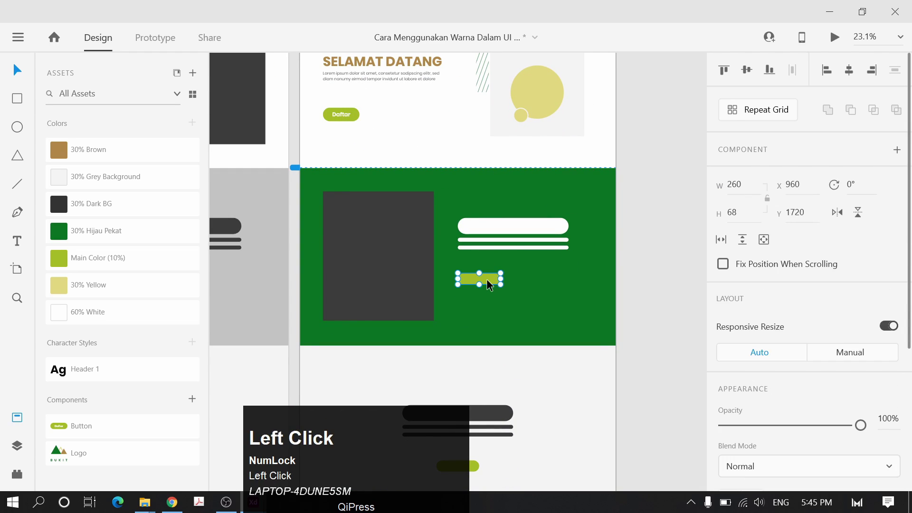
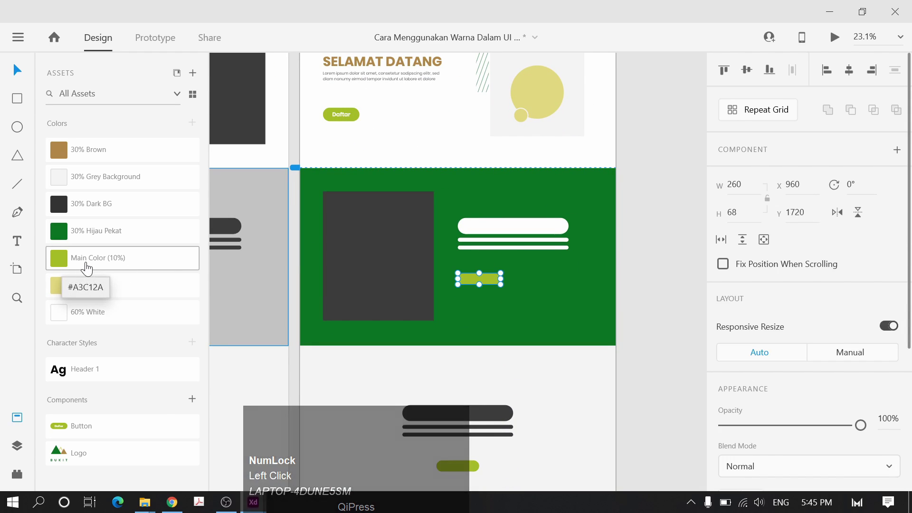
Place a Button component in the green section and delete the overlapping duplicate Daftar button
drag(95, 426, 483, 285)
ctrl+scroll(485, 280, up, 4)
ctrl+scroll(529, 289, down, 3)
ctrl+scroll(528, 289, down, 1)
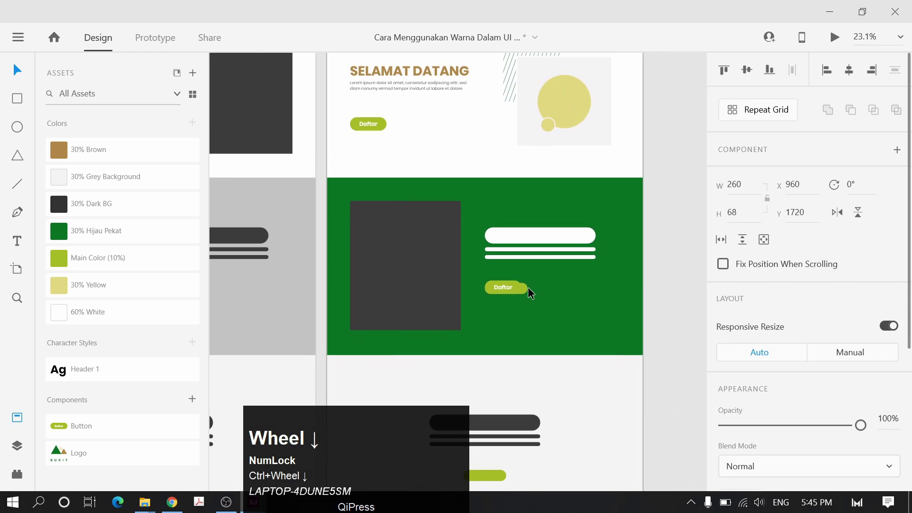
key(Delete)
Try 30% Yellow and 30% Brown on the section, then restore its 30% Hijau Pekat fill
click(409, 301)
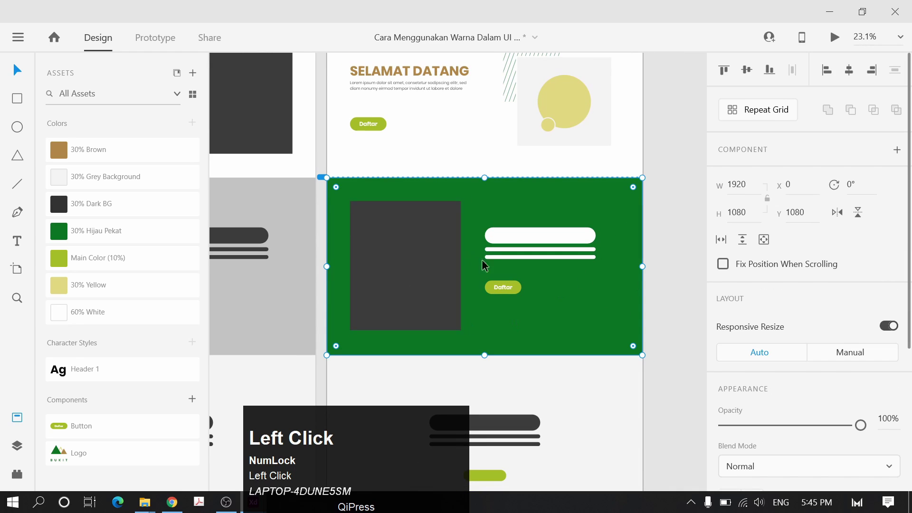
click(98, 286)
click(139, 162)
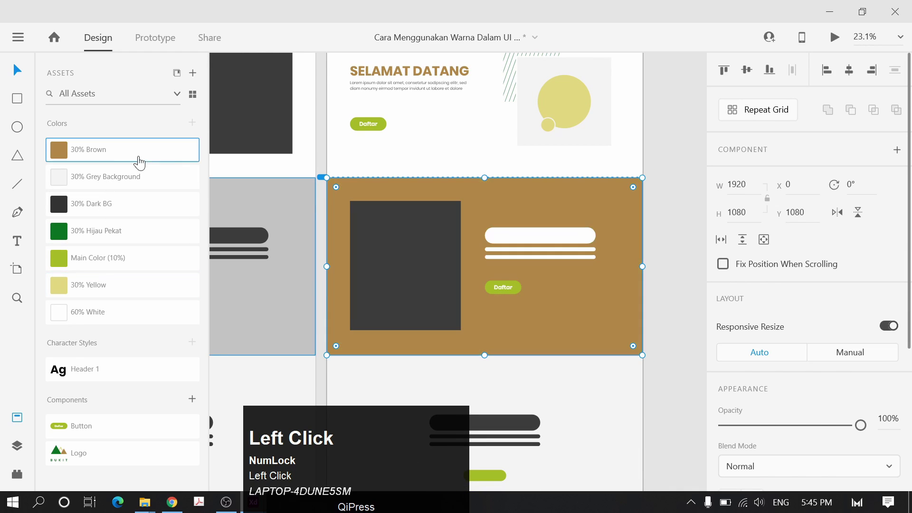
click(98, 230)
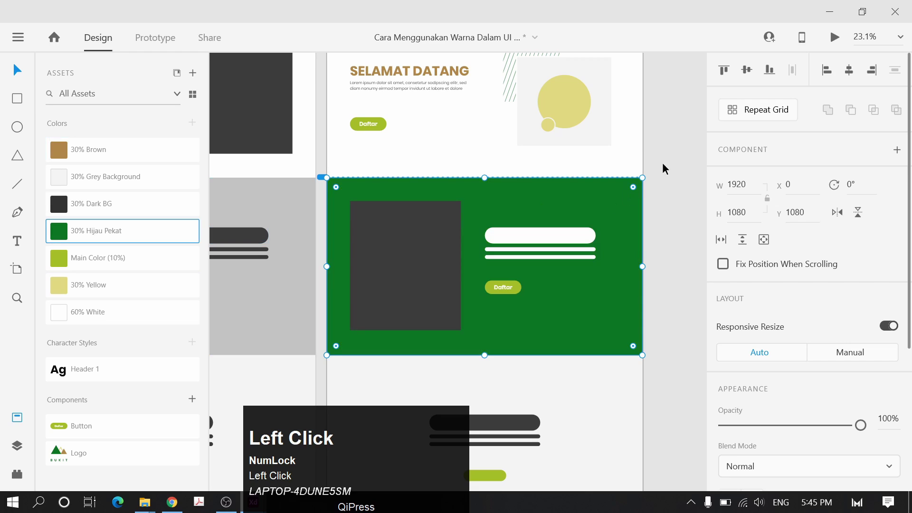
click(662, 163)
Select the white placeholder pill and the line below it in the green section
scroll(588, 275, up, 3)
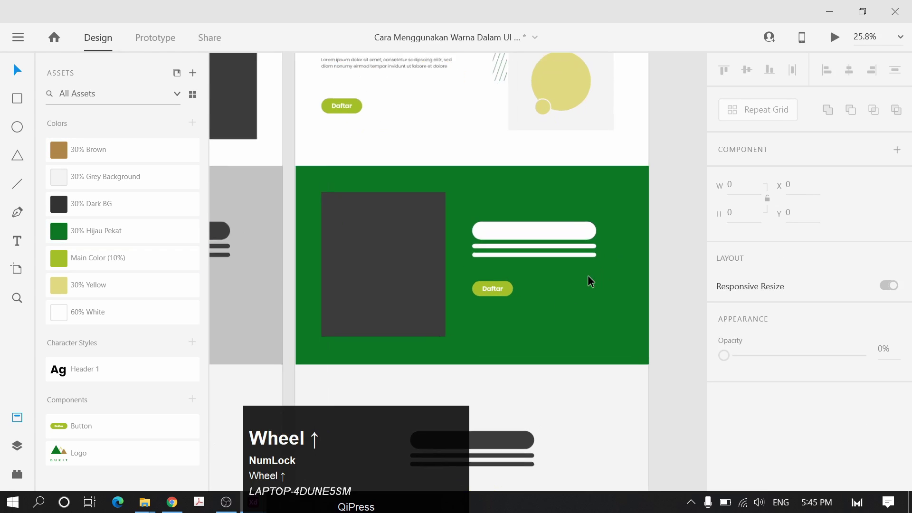
click(346, 239)
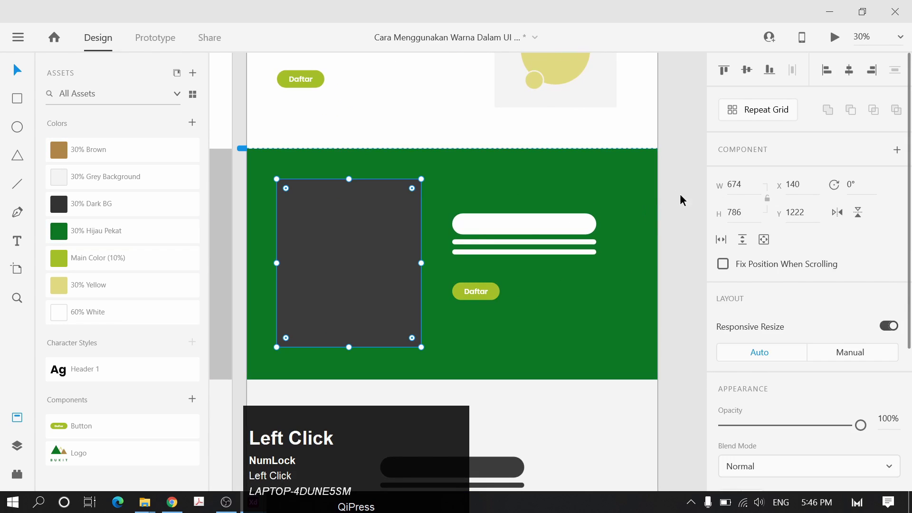
click(657, 217)
click(439, 93)
drag(441, 89, 448, 218)
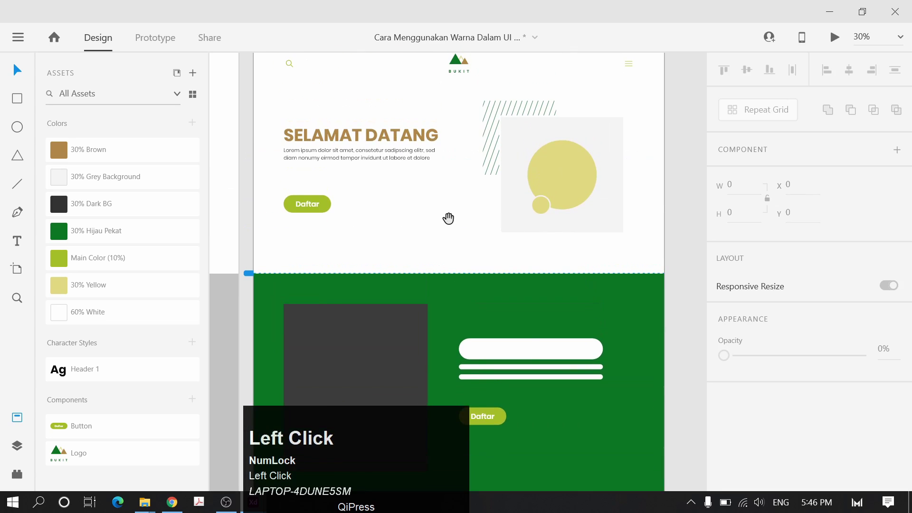
click(527, 350)
shift+click(532, 368)
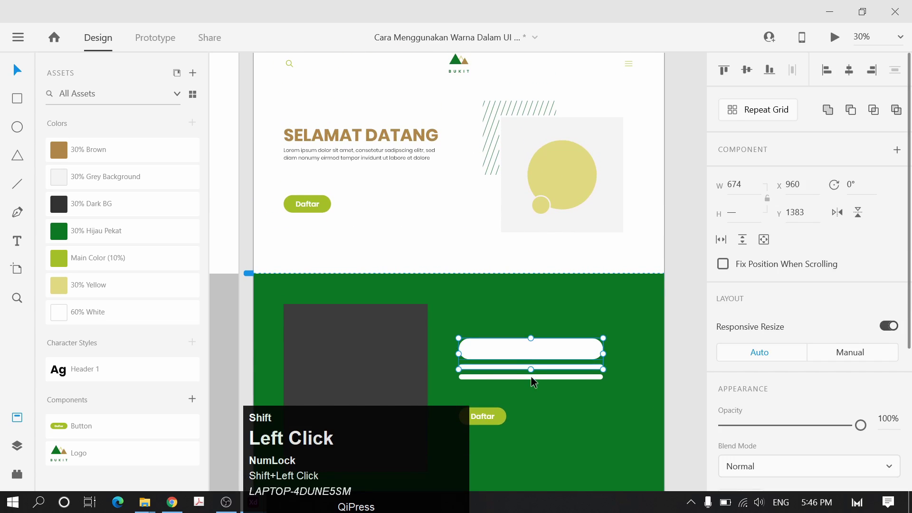
Delete the white pill and line, then unlock the hero heading and paragraph with Ctrl+L
key(Delete)
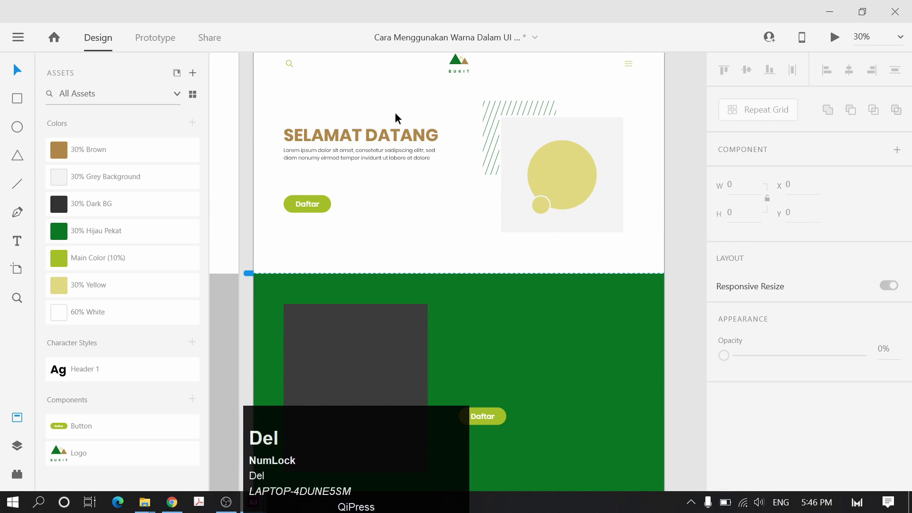
click(373, 162)
key(alt)
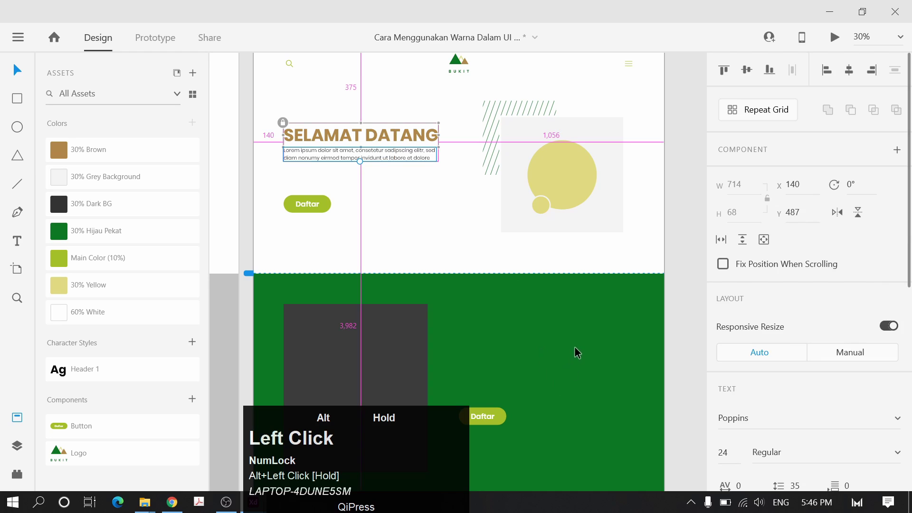
key(ctrl)
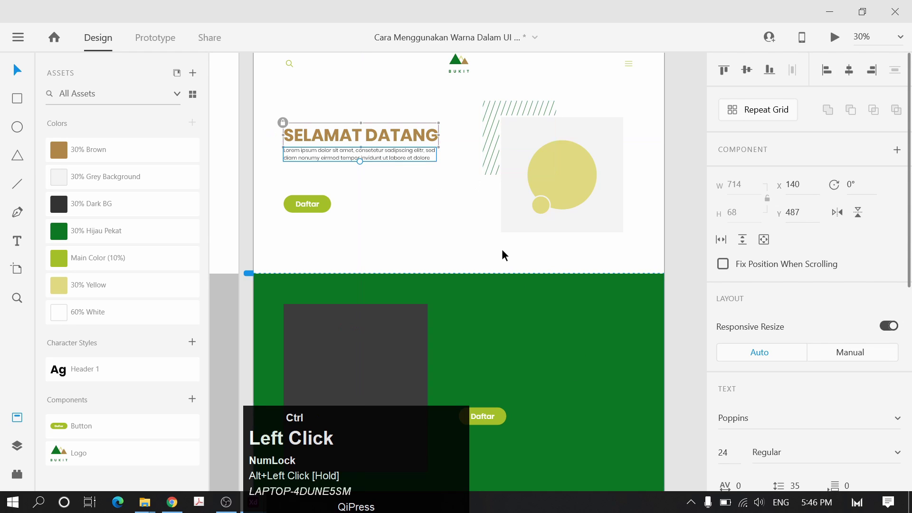
key(ctrl+l)
key(ctrl+l)
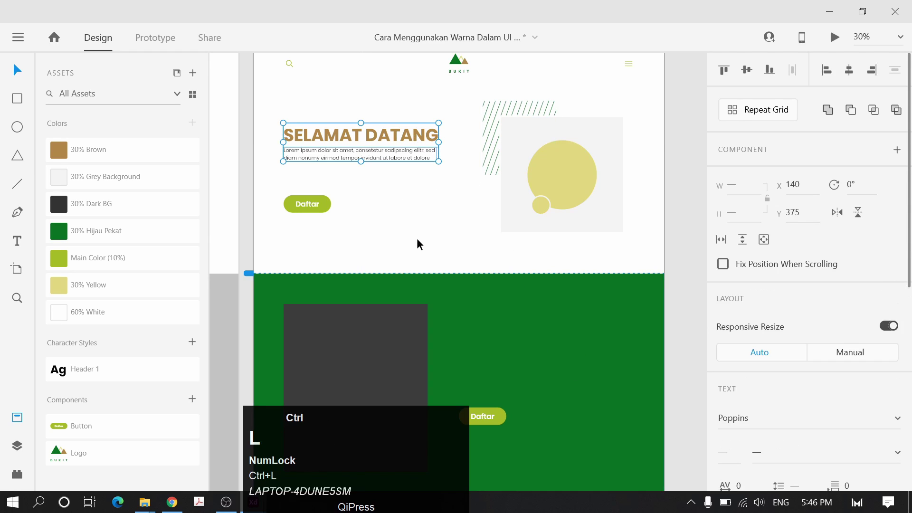
Copy the hero text into the green section with a light grey paragraph and white heading
drag(385, 140, 561, 345)
click(537, 264)
click(536, 358)
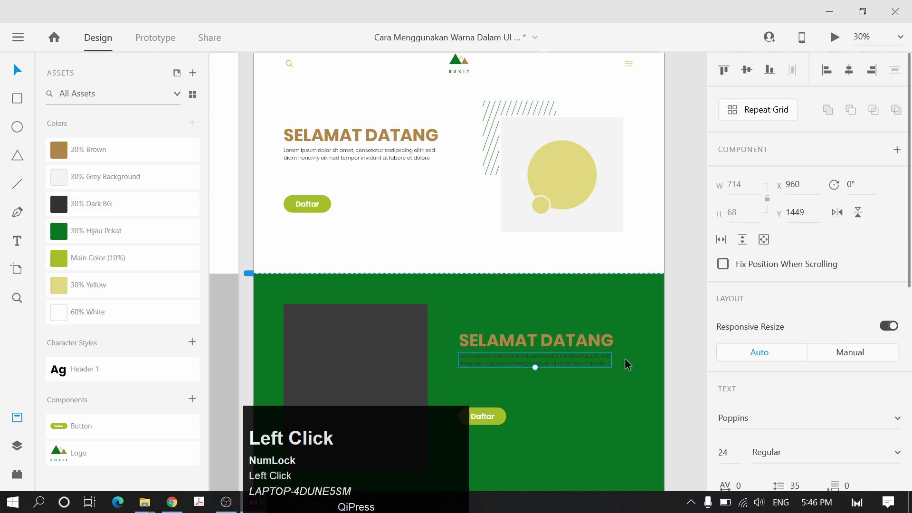
click(111, 185)
double_click(536, 340)
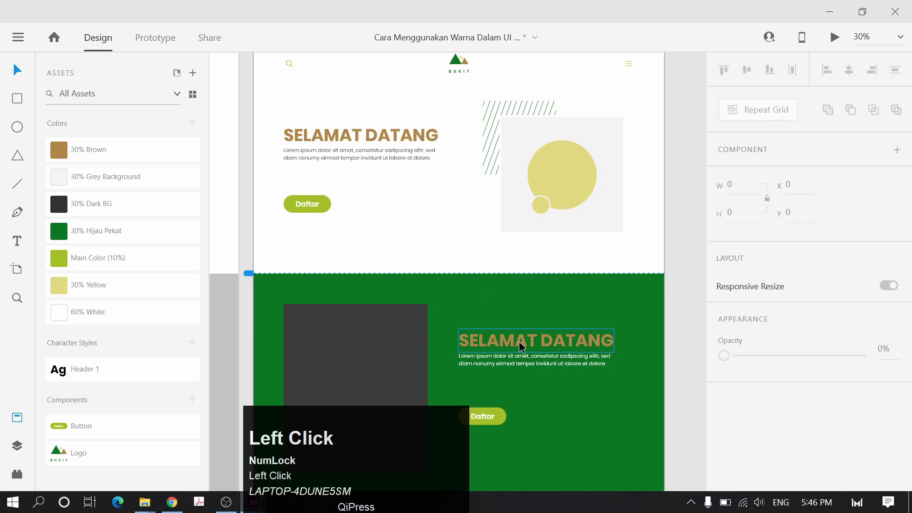
click(106, 317)
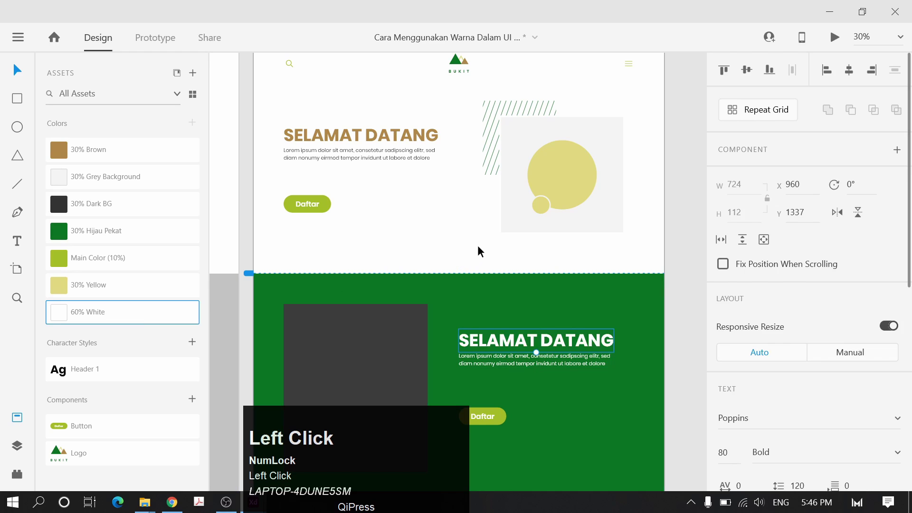
shift+click(505, 363)
drag(511, 352, 512, 372)
Move the copied heading back up and keep it 60% White after trying Yellow and Brown
click(459, 245)
drag(437, 259, 479, 179)
click(594, 245)
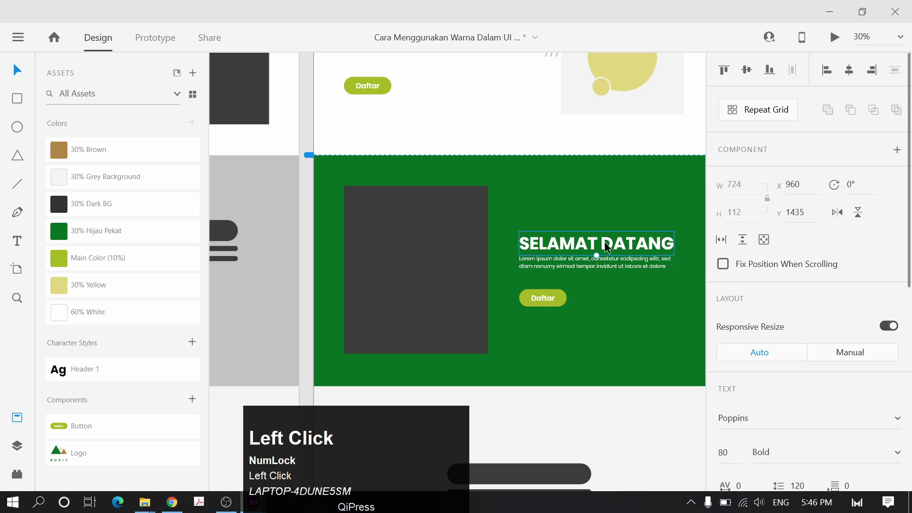
drag(607, 246, 557, 232)
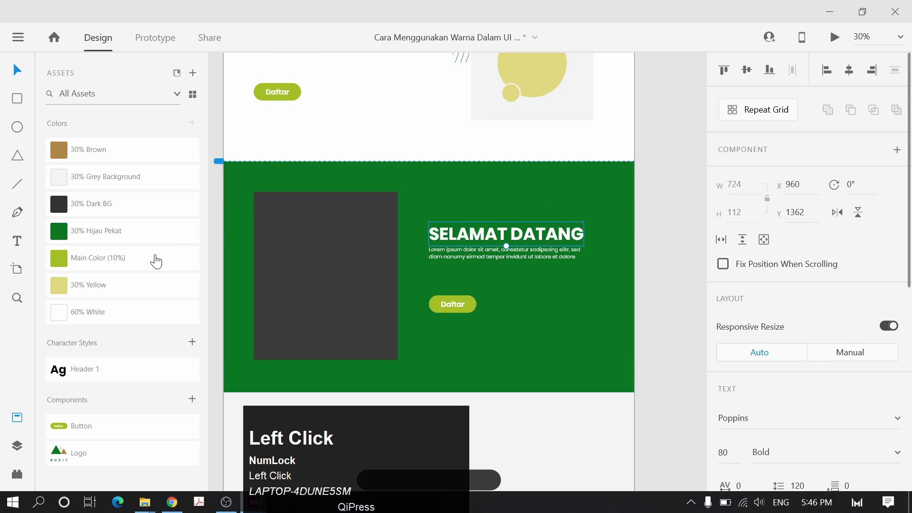
click(118, 286)
click(656, 234)
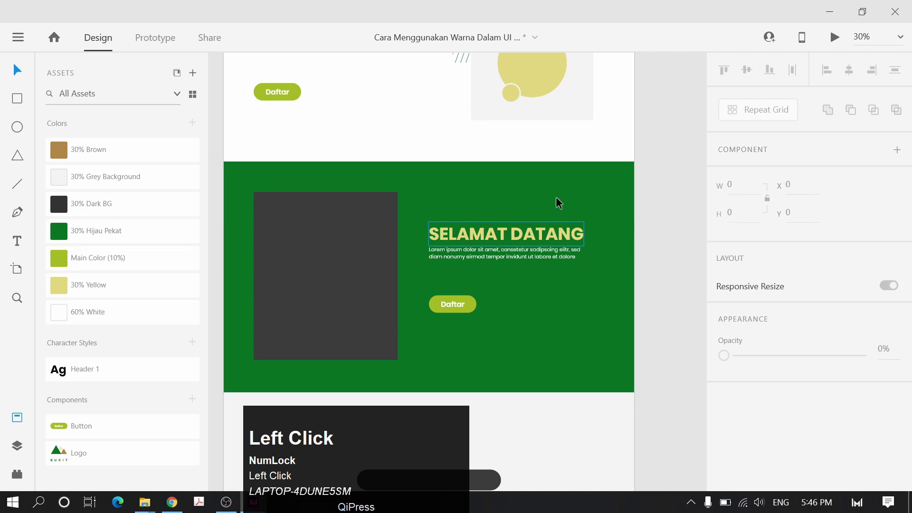
click(523, 243)
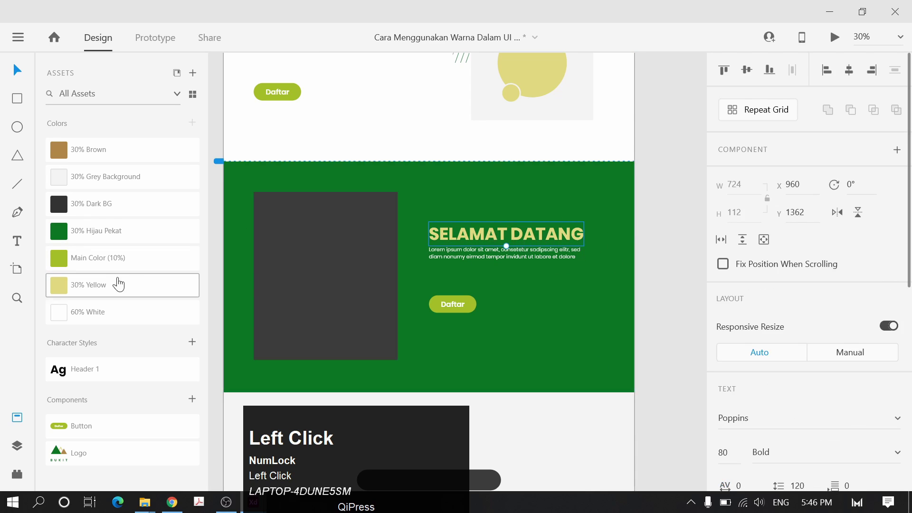
click(100, 150)
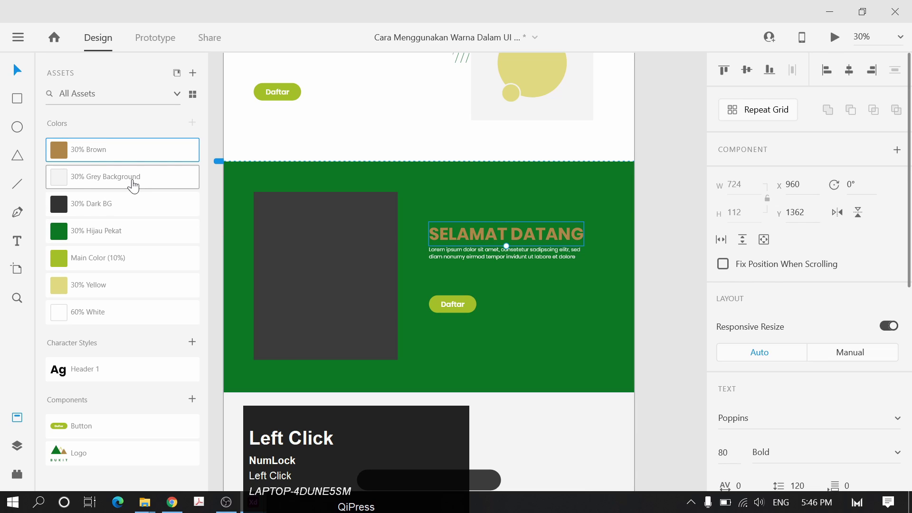
click(116, 318)
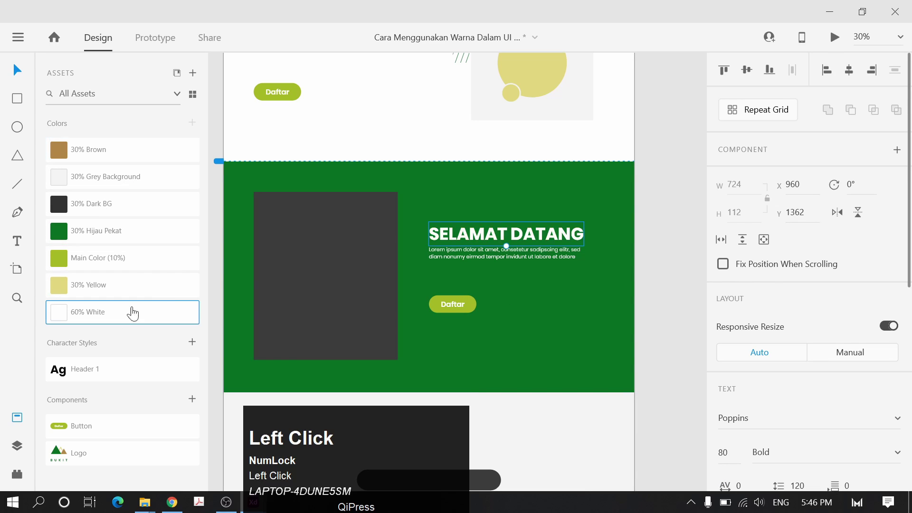
click(672, 133)
Select the green section's dark rectangle and bring up the installed plugins list
key(space)
drag(523, 275, 527, 245)
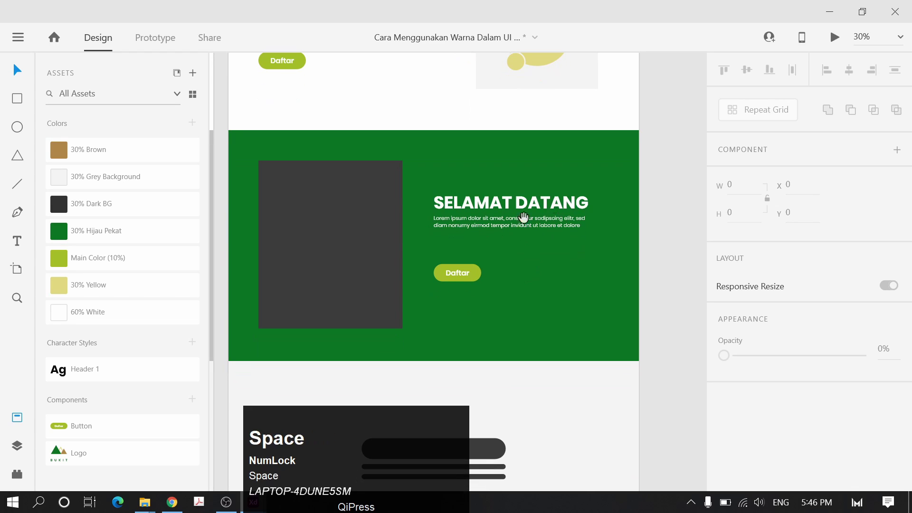
scroll(544, 252, down, 3)
key(space)
drag(603, 247, 572, 245)
click(424, 247)
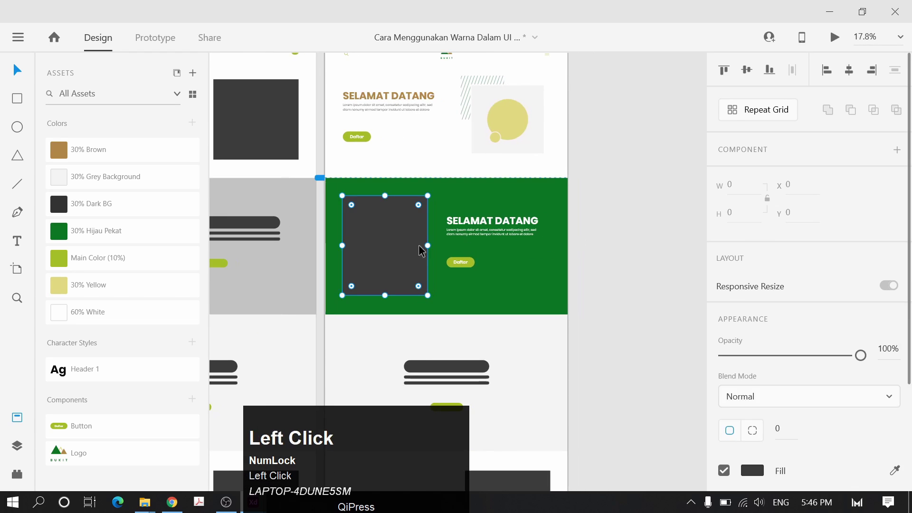
scroll(380, 221, up, 3)
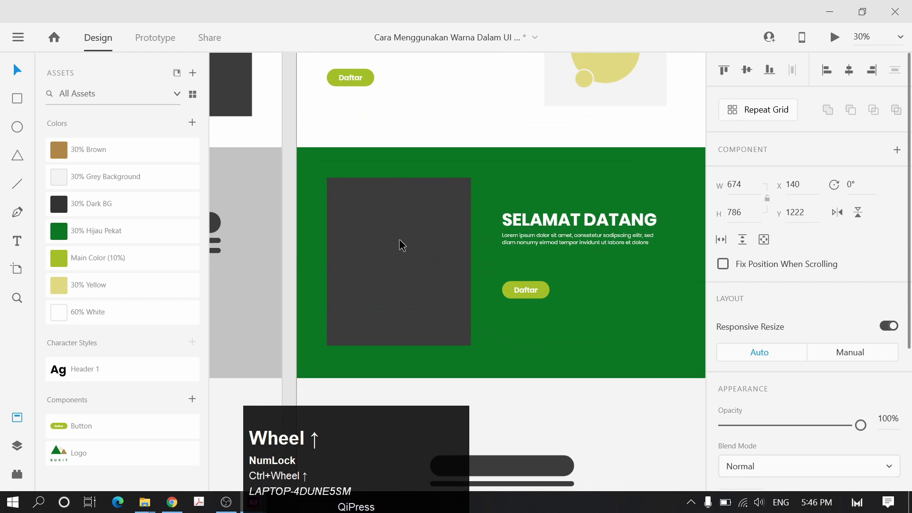
scroll(401, 244, down, 2)
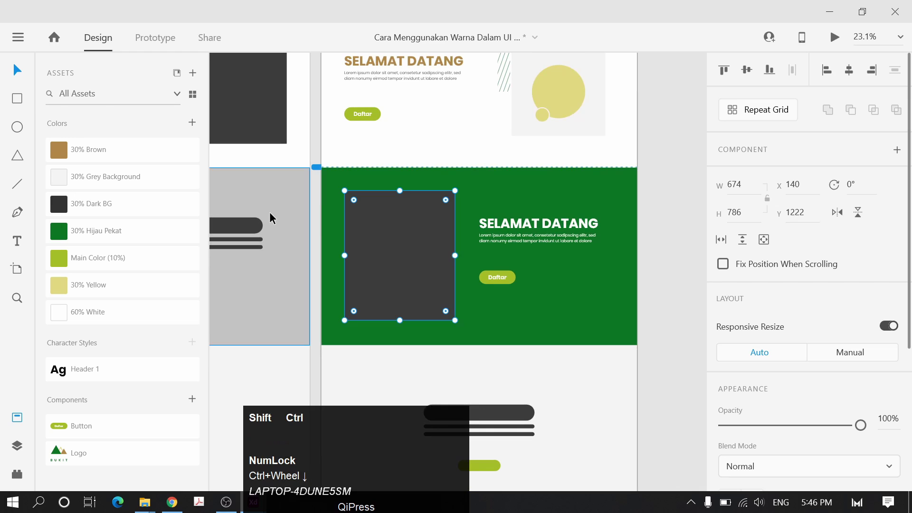
key(ctrl+shift+p)
Copy the Photo illustration from the unDraw plugin
click(64, 72)
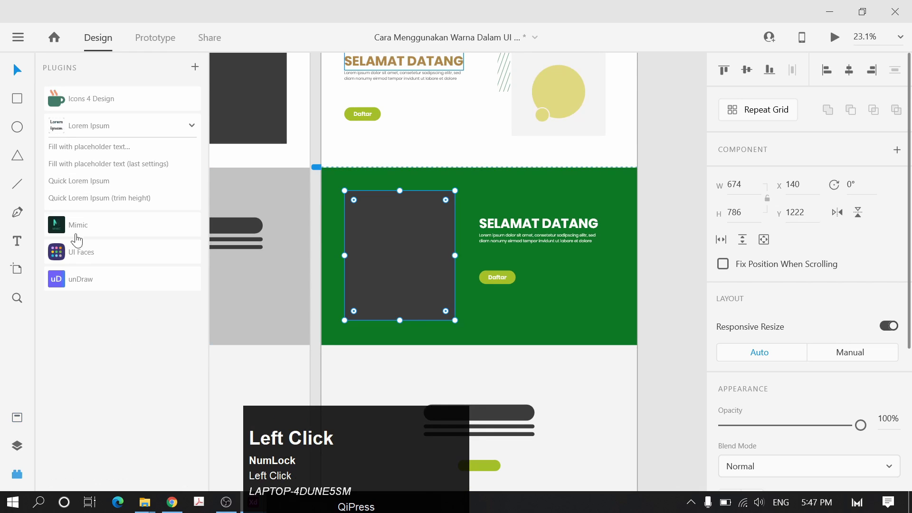
click(76, 281)
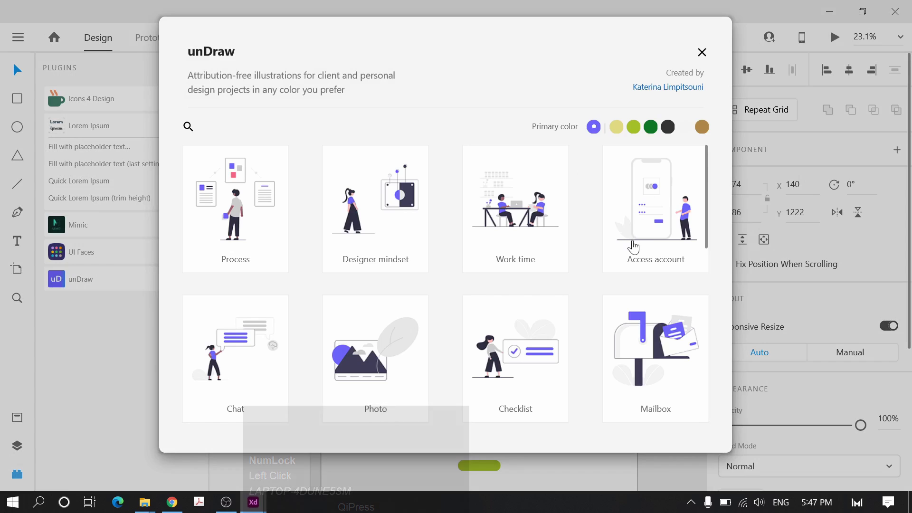
scroll(626, 271, down, 2)
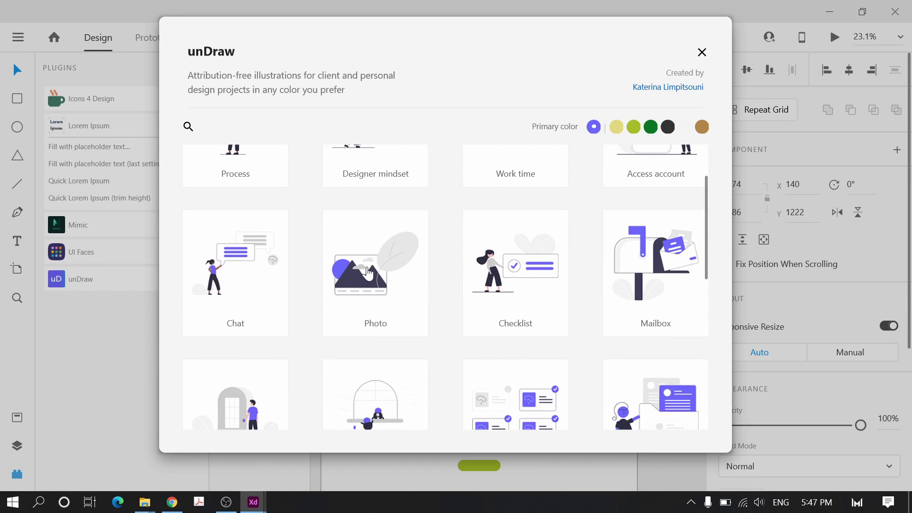
click(404, 276)
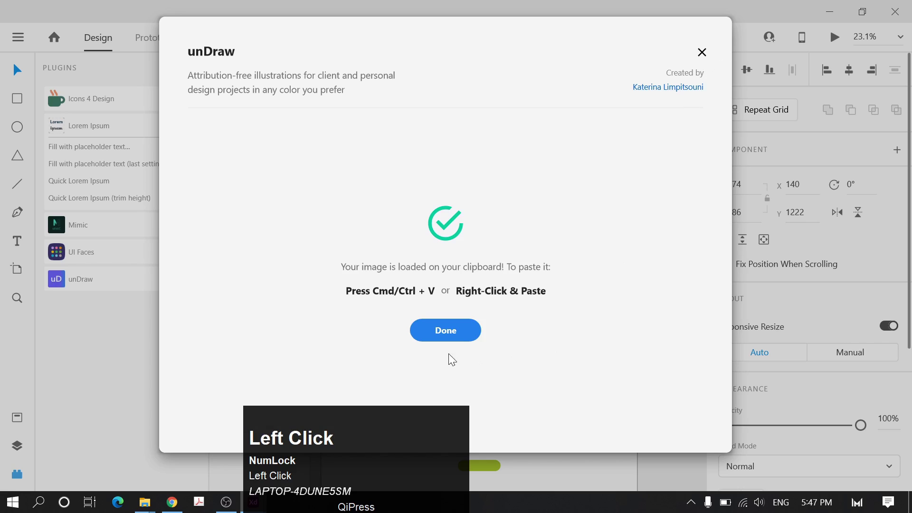
click(446, 336)
Paste the Photo illustration and move it onto the green section's placeholder
click(660, 270)
drag(661, 270, 284, 276)
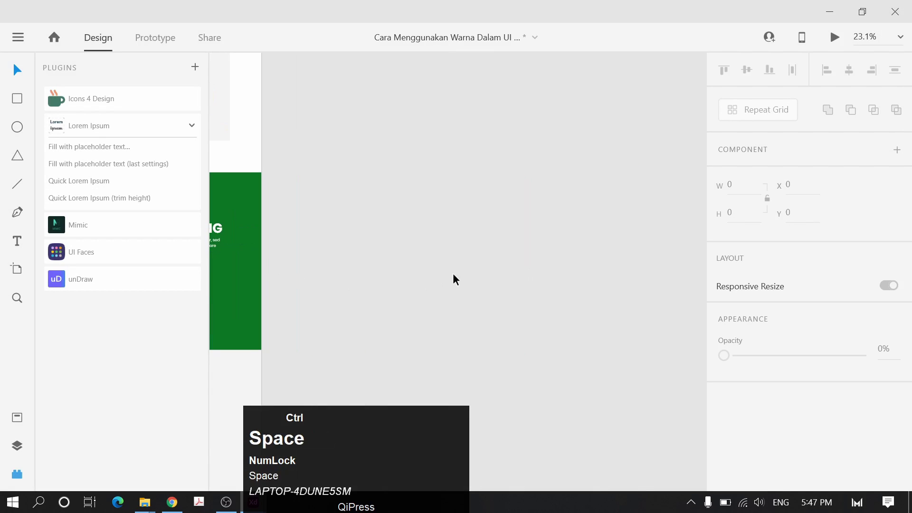
key(ctrl+v)
drag(378, 232, 630, 235)
drag(665, 288, 570, 288)
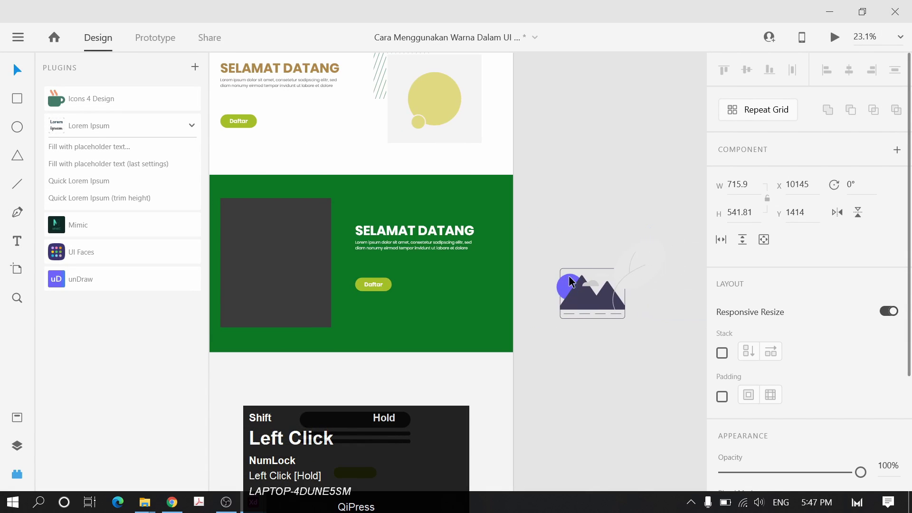
ctrl+scroll(570, 288, up, 3)
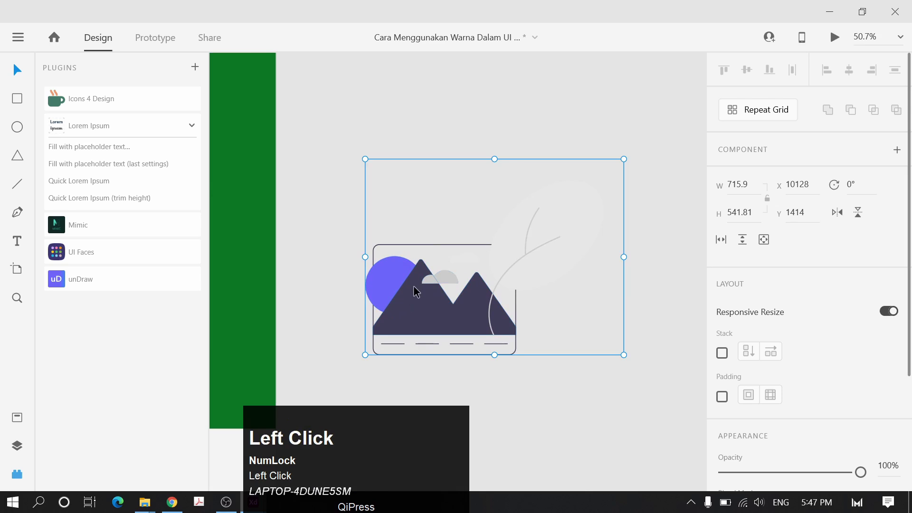
scroll(414, 286, down, 4)
drag(608, 286, 427, 225)
Delete the dark placeholder rectangle and enlarge the illustration proportionally in its place
click(409, 187)
key(BackSpace)
scroll(446, 228, up, 1)
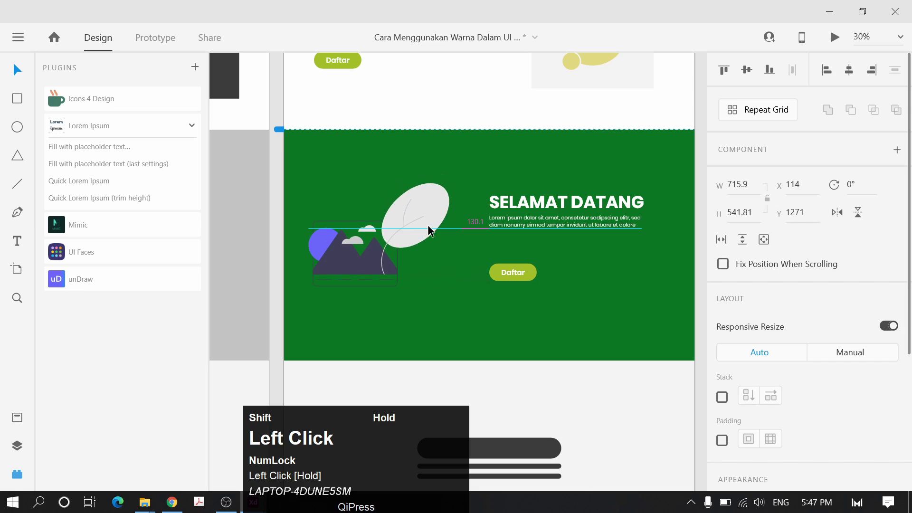
mouse_move(464, 170)
mouse_down()
mouse_move(482, 160)
mouse_move(474, 161)
mouse_up()
drag(432, 222, 448, 221)
Shift the illustration and text right, then nudge the text and Daftar button right
shift+click(521, 218)
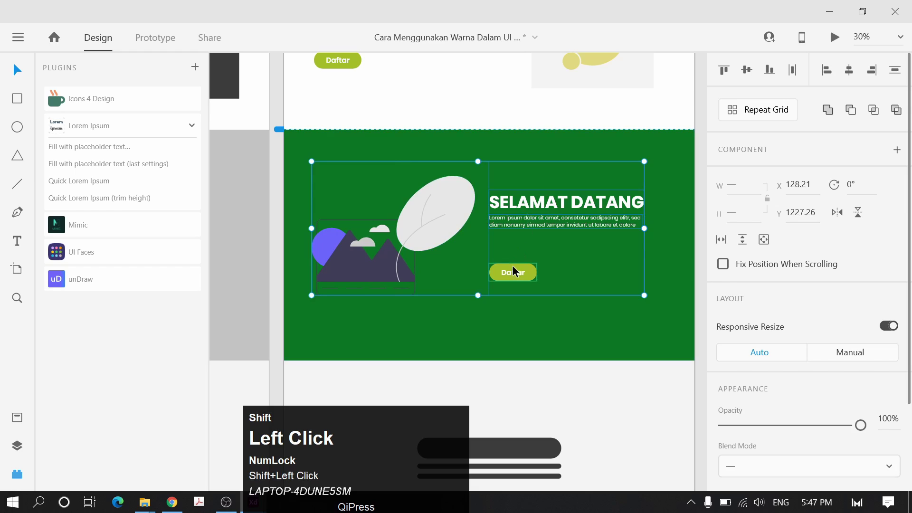
drag(512, 270, 524, 271)
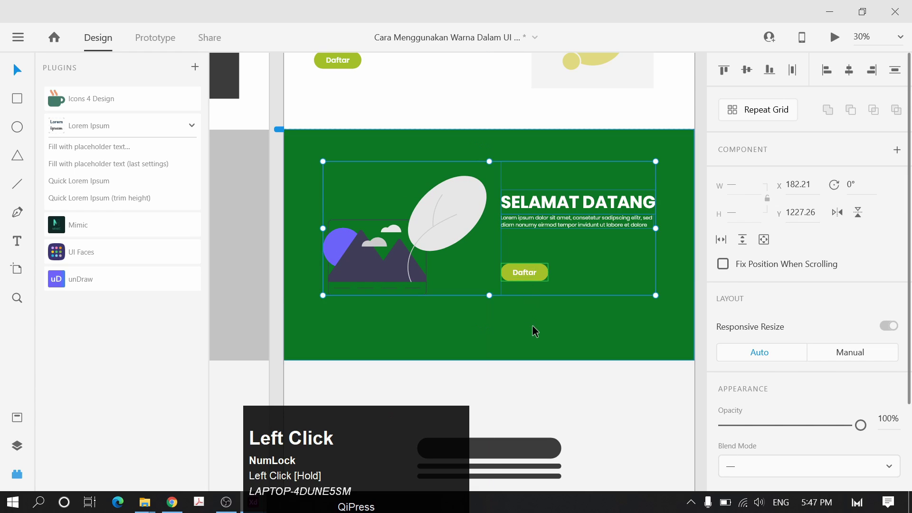
drag(687, 199, 596, 197)
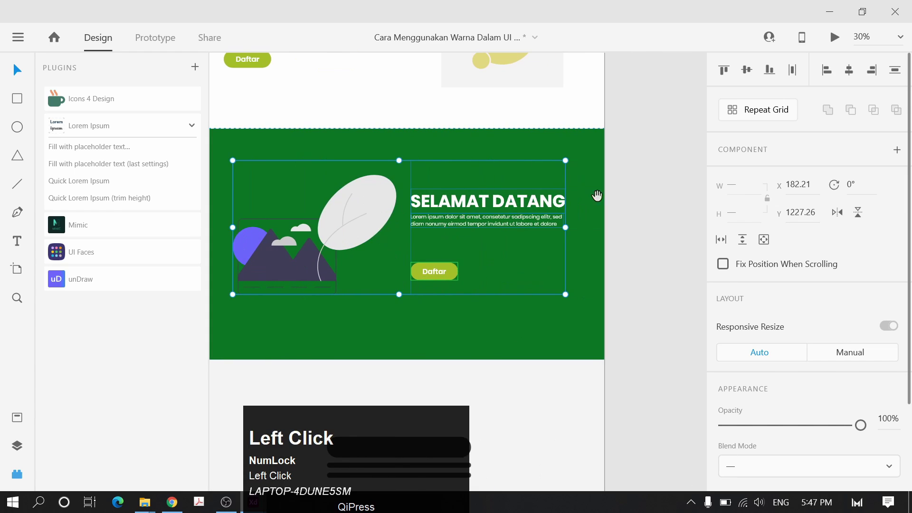
click(618, 199)
click(516, 219)
shift+click(530, 203)
shift+click(438, 270)
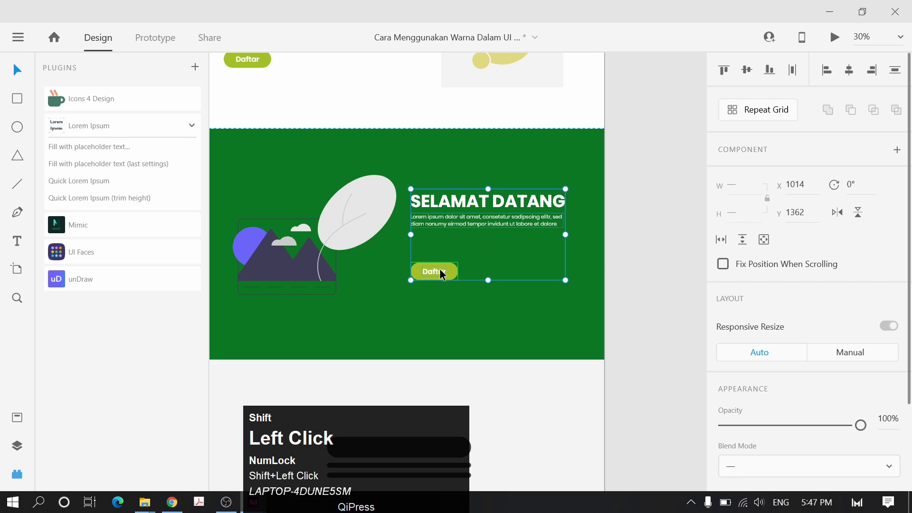
drag(440, 269, 443, 269)
Move the illustration about 19 px left and select its mountain shape
click(352, 235)
drag(348, 238, 339, 233)
key(space)
drag(583, 236, 666, 237)
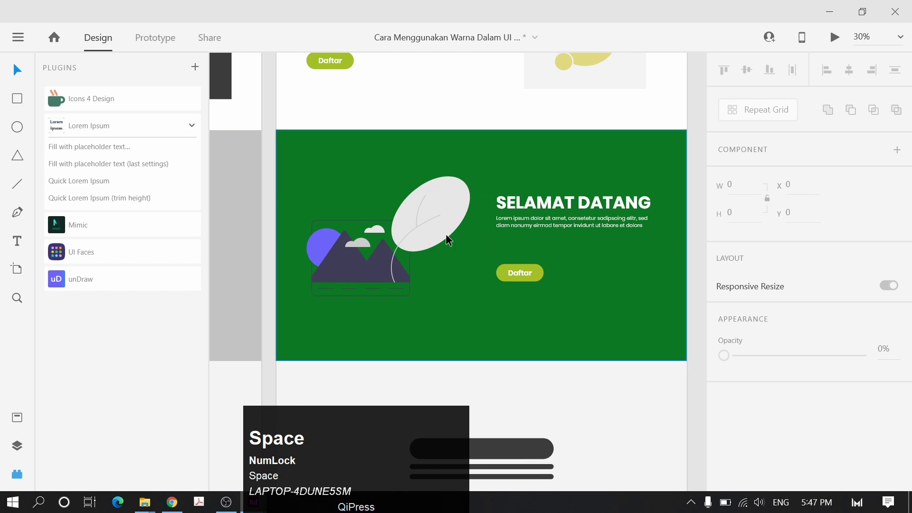
click(439, 224)
scroll(317, 250, up, 3)
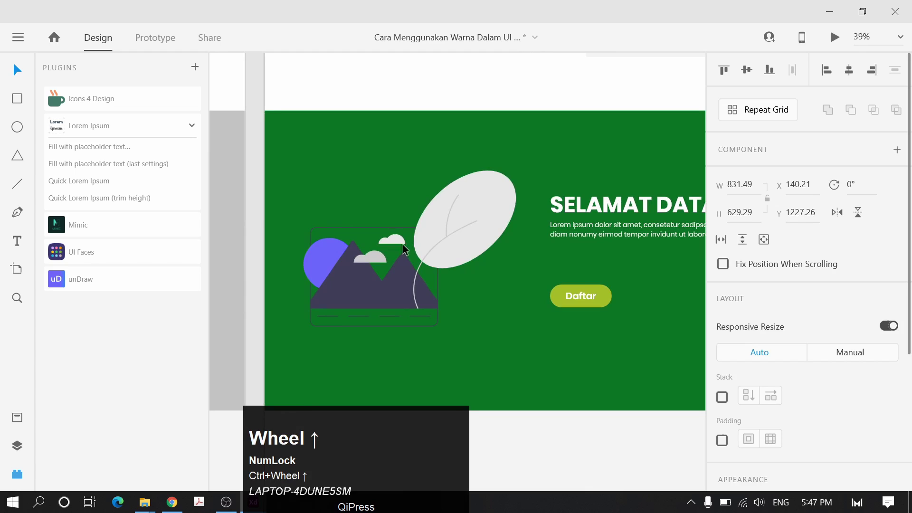
click(369, 285)
Keep the mountains' original fill after trying 30% Yellow, and make the dashes #FFFFFF white
key(ctrl+shift+y)
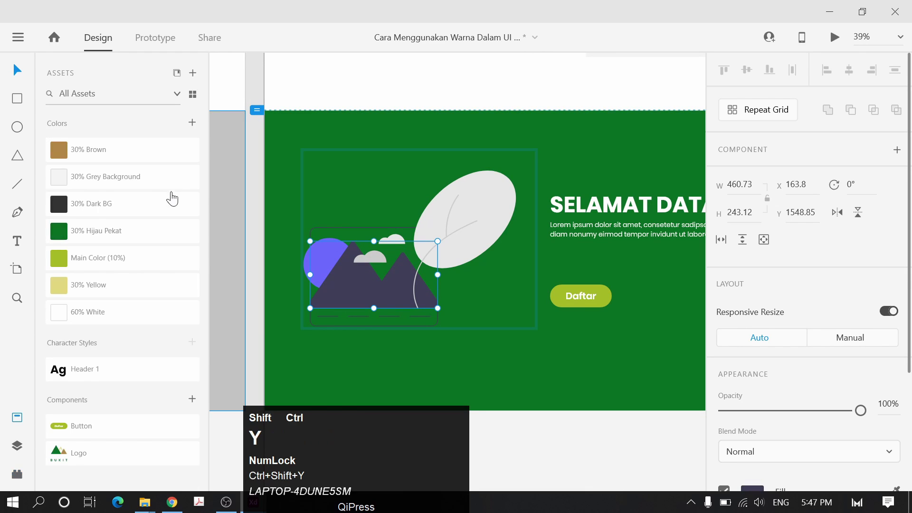
click(95, 312)
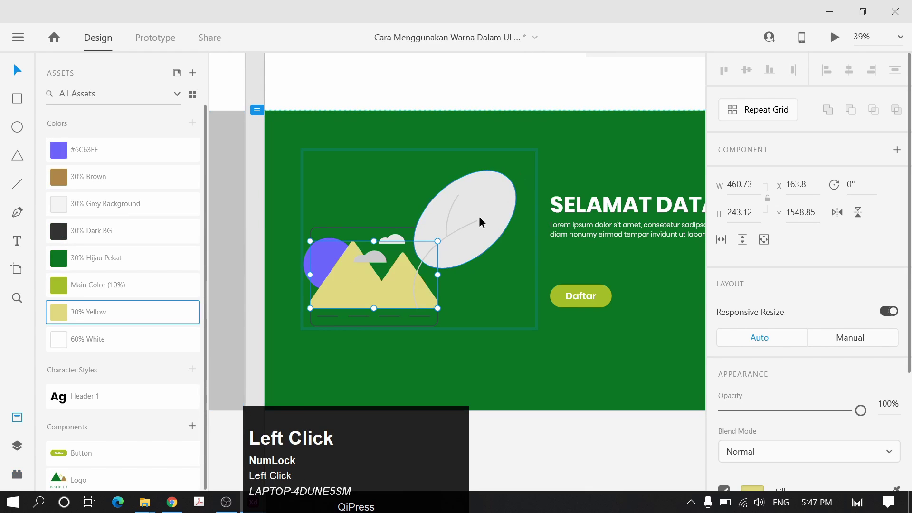
key(ctrl+z)
ctrl+scroll(417, 274, up, 3)
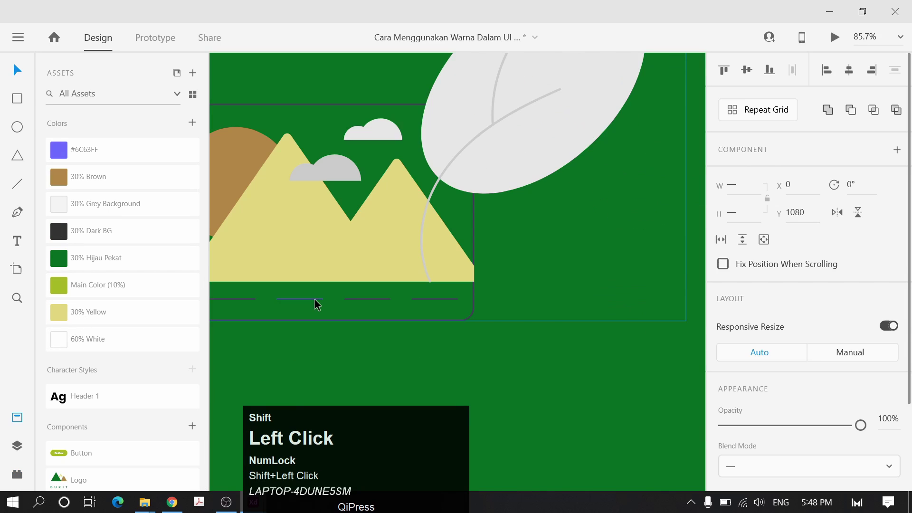
shift+click(313, 300)
click(369, 301)
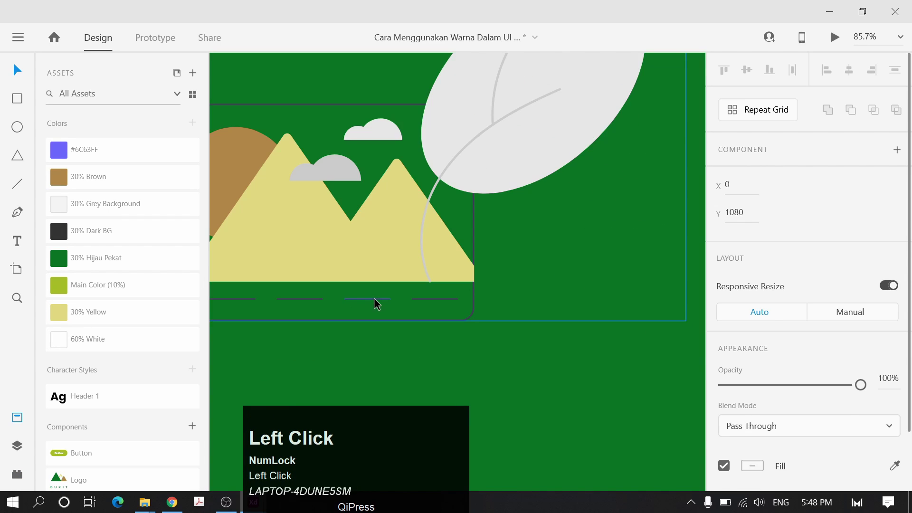
click(375, 300)
click(577, 433)
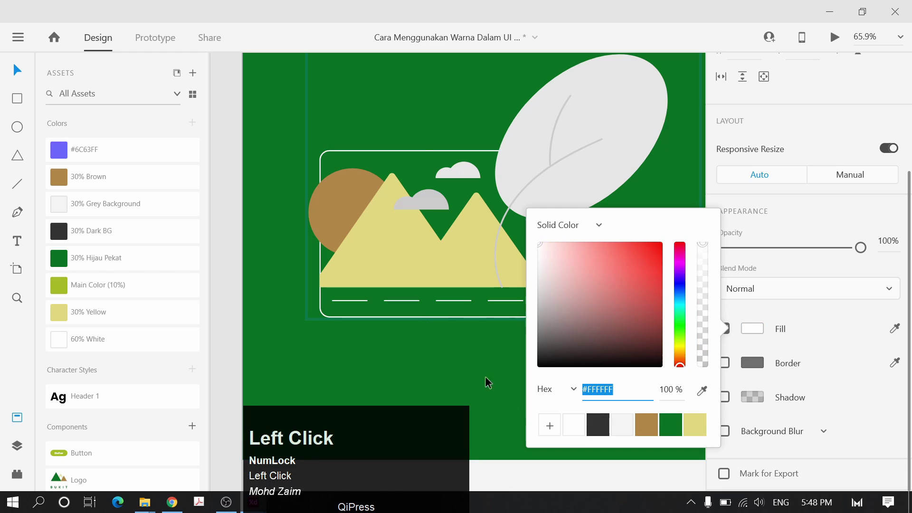
Colour both clouds 30% Brown
click(449, 244)
click(419, 188)
shift+click(458, 171)
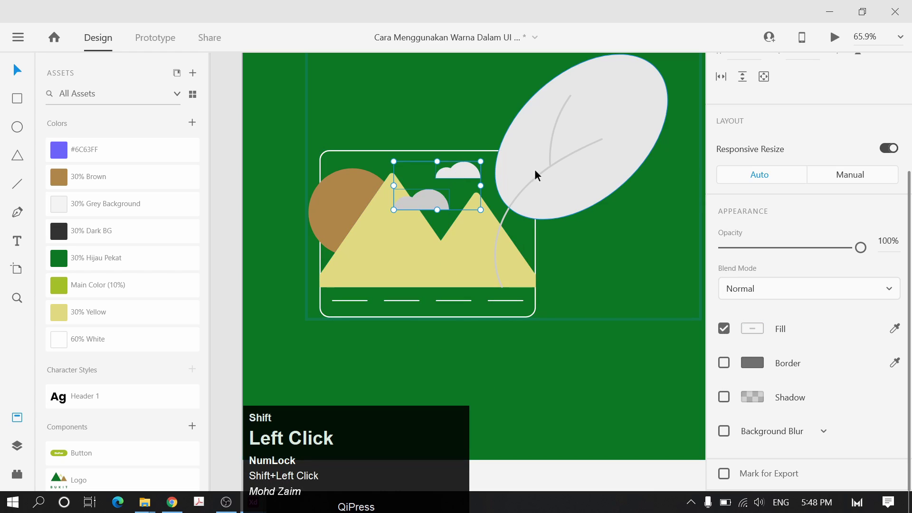
click(120, 318)
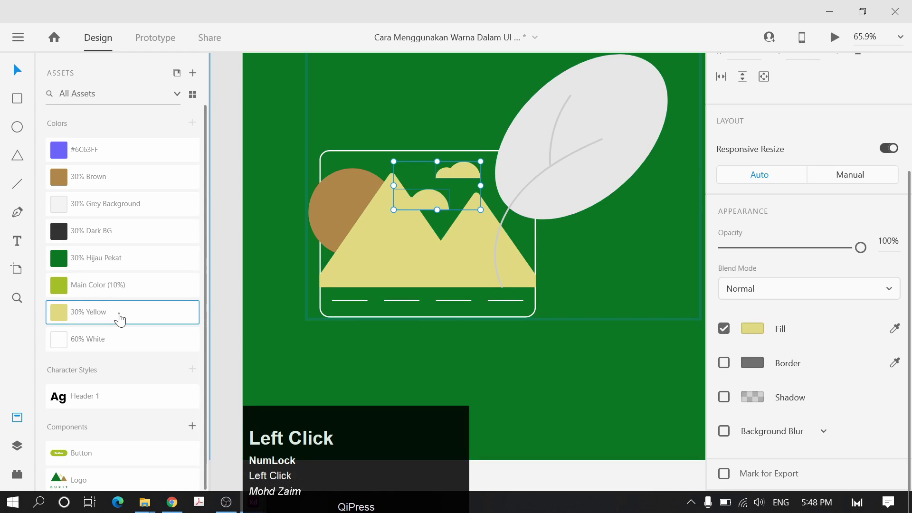
click(137, 181)
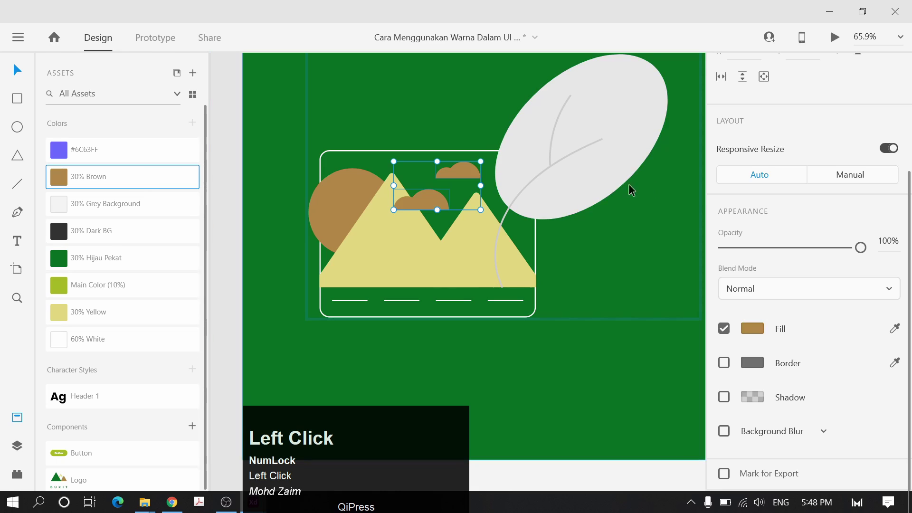
Colour both leaf veins 30% Brown and fill the leaf with Main Color (10%)
click(539, 179)
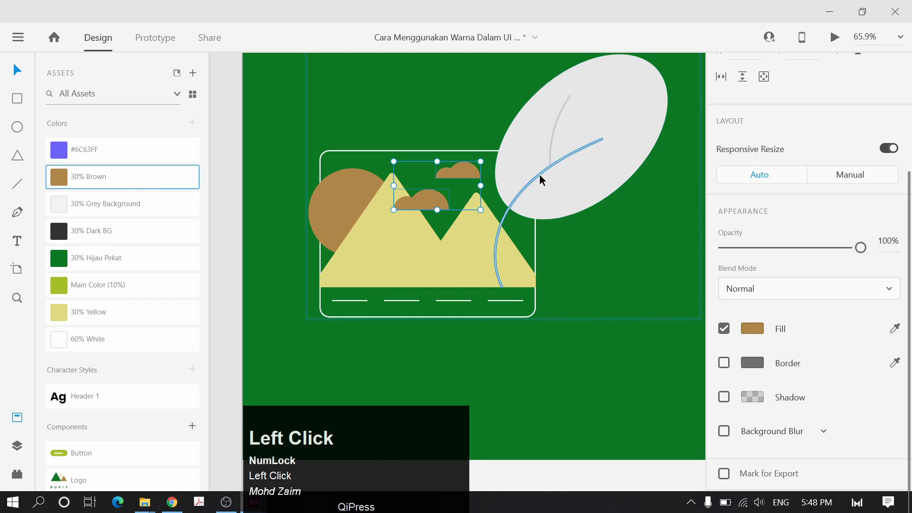
shift+click(550, 153)
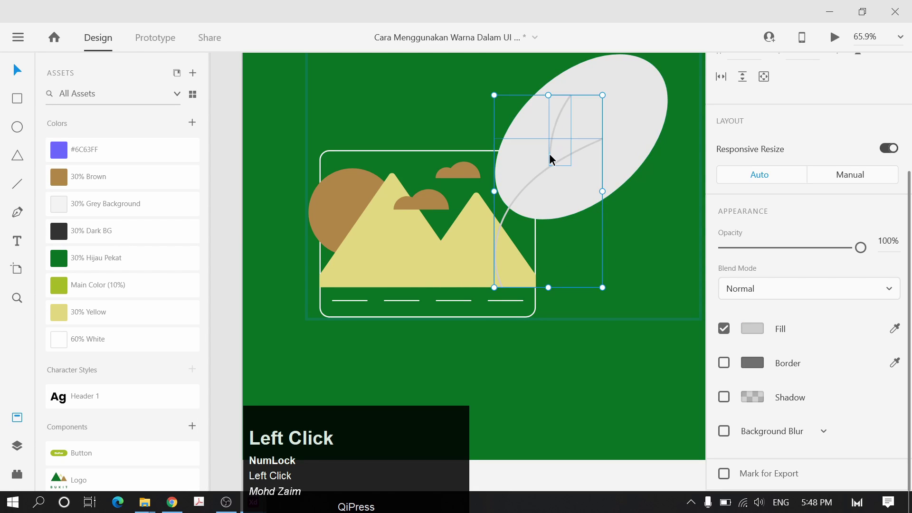
click(139, 182)
click(637, 128)
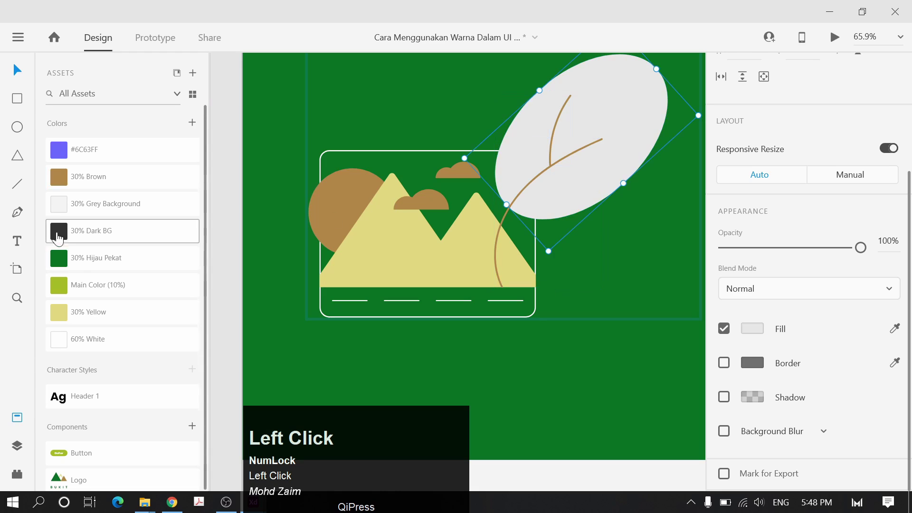
click(109, 294)
Move the Daftar button and SELAMAT DATANG text slightly down in the green section
scroll(626, 303, down, 5)
key(space)
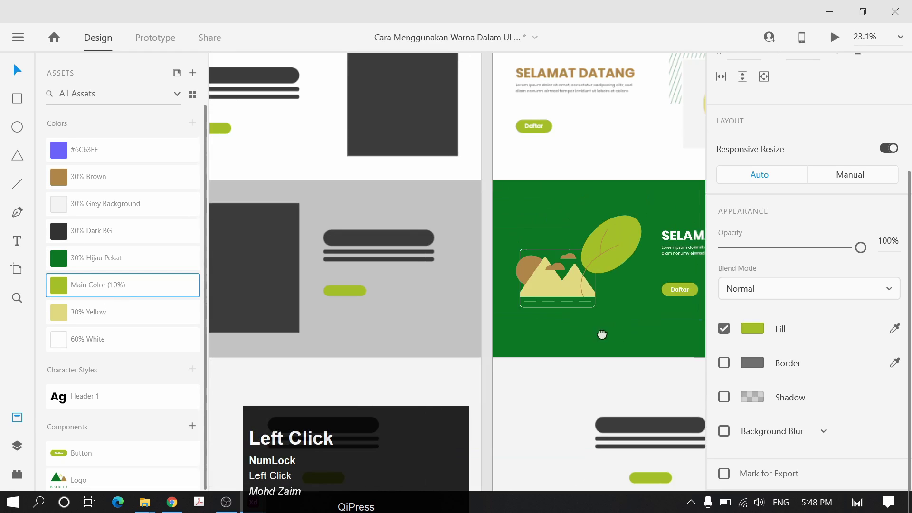
drag(601, 334, 374, 301)
click(599, 225)
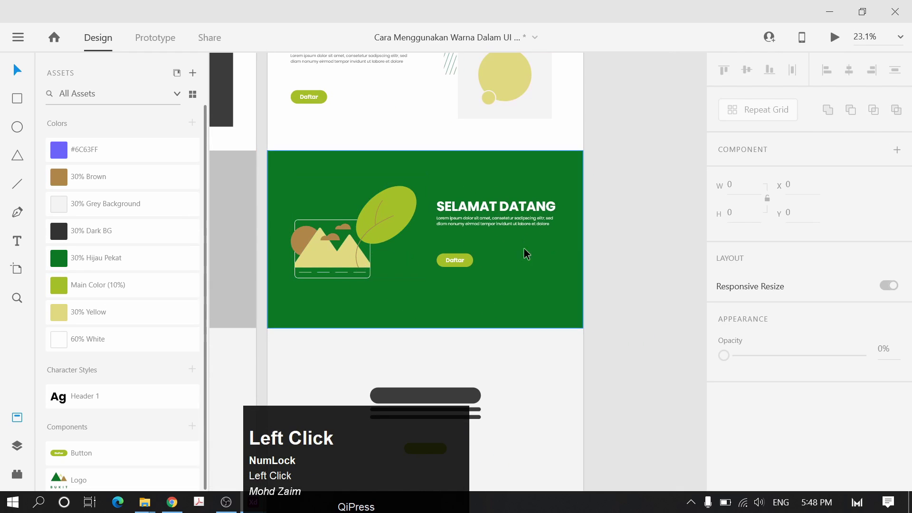
click(460, 265)
shift+click(495, 218)
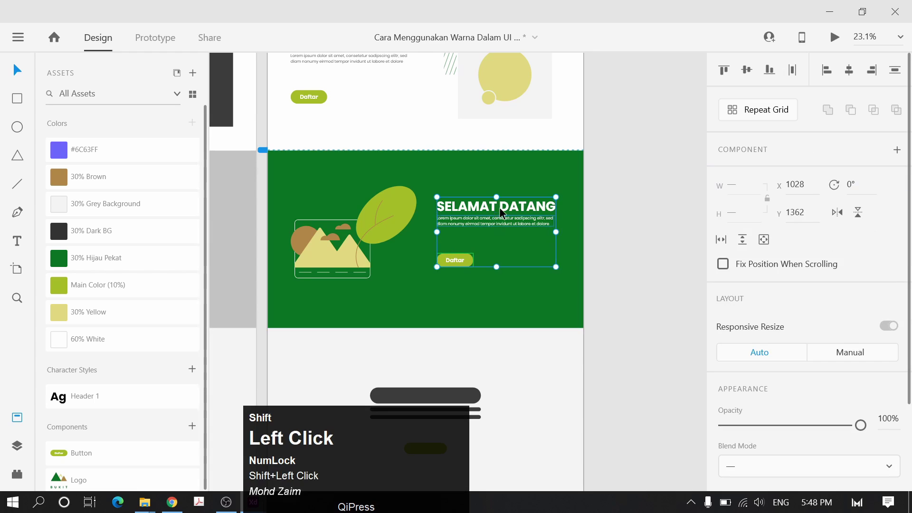
drag(514, 210, 518, 215)
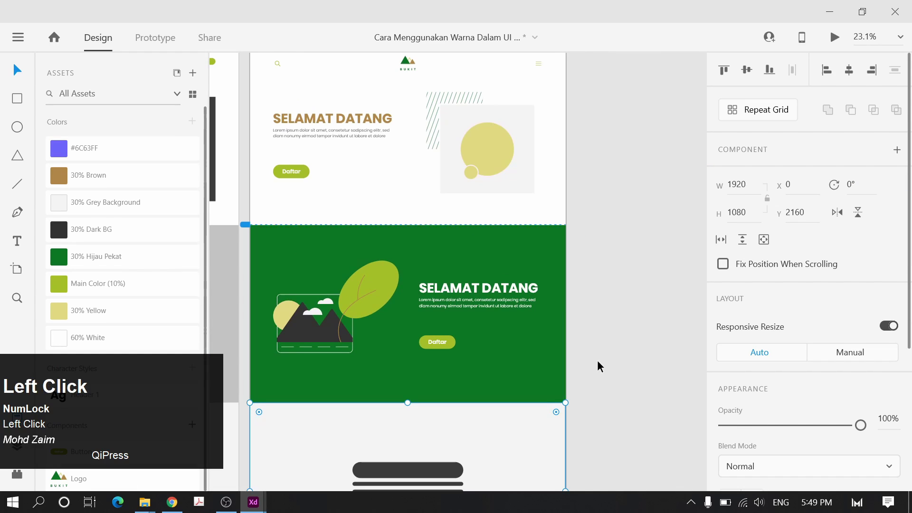
click(597, 383)
Copy the heading and paragraph onto the grey section, bring them to front, heading 30% Dark BG
scroll(597, 384, down, 4)
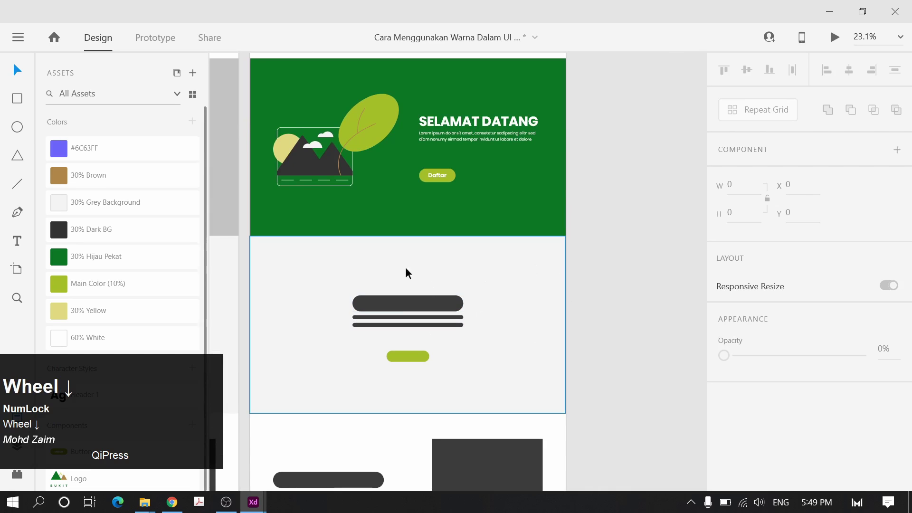
ctrl+scroll(407, 273, up, 2)
ctrl+scroll(485, 138, down, 2)
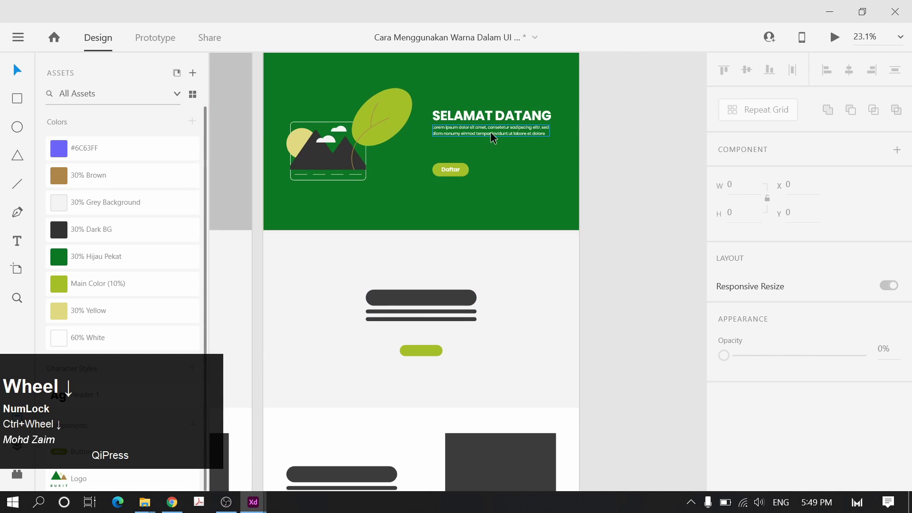
shift+click(490, 133)
drag(490, 132, 433, 316)
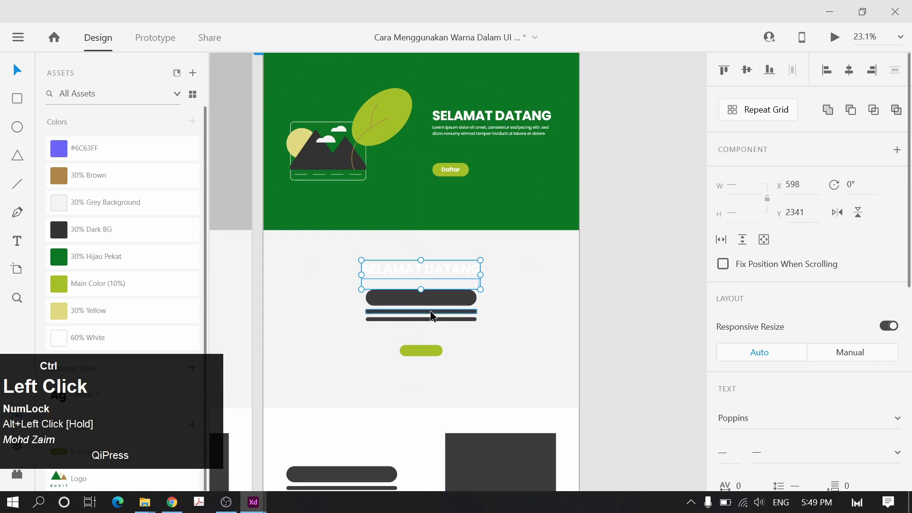
ctrl+scroll(431, 316, up, 3)
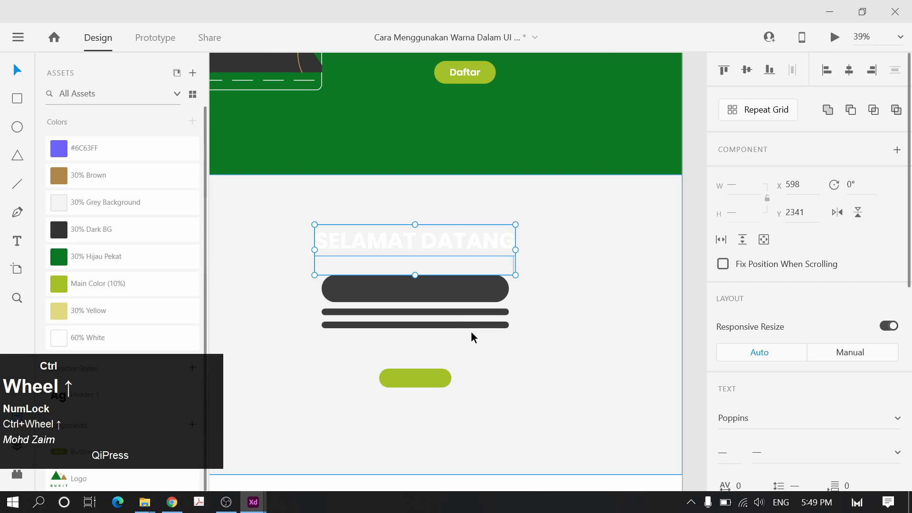
key(ctrl+shift+bracketright)
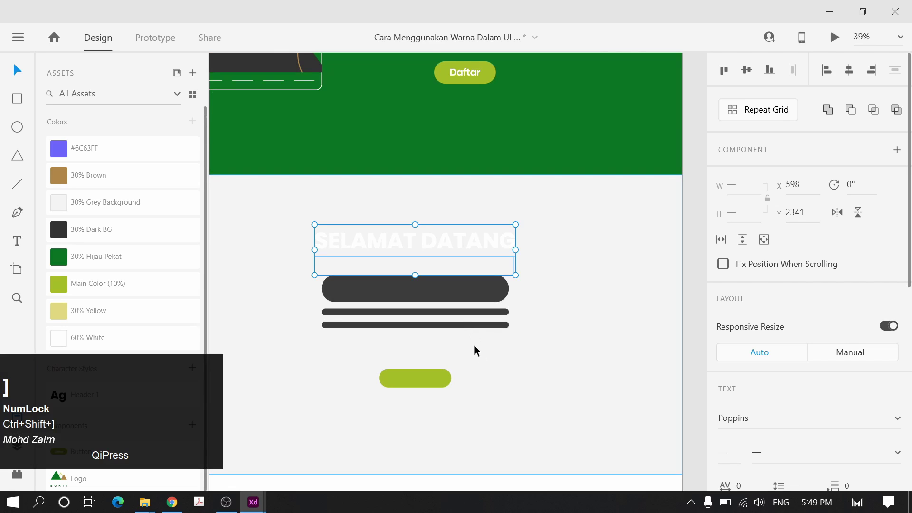
click(122, 240)
Delete the grey section's three dark placeholder bars and move the heading and paragraph lower
click(466, 300)
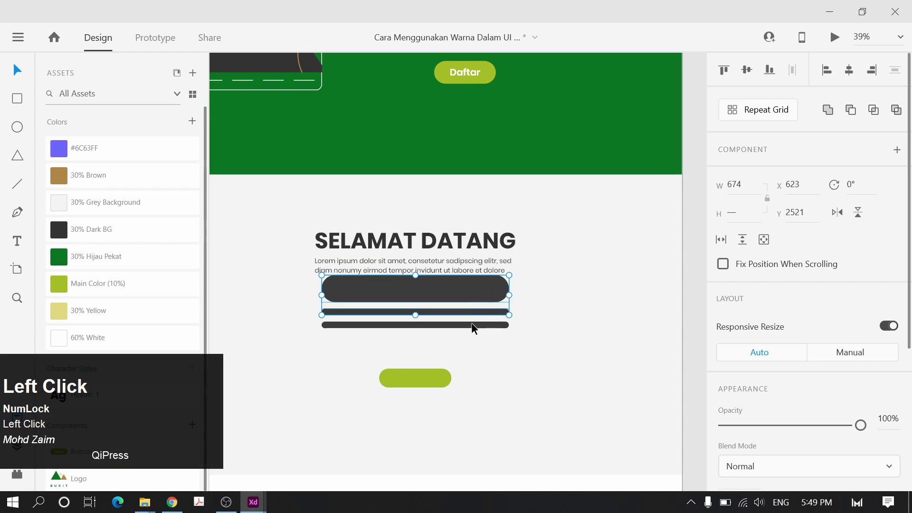
shift+click(472, 325)
key(Delete)
click(475, 267)
shift+click(474, 247)
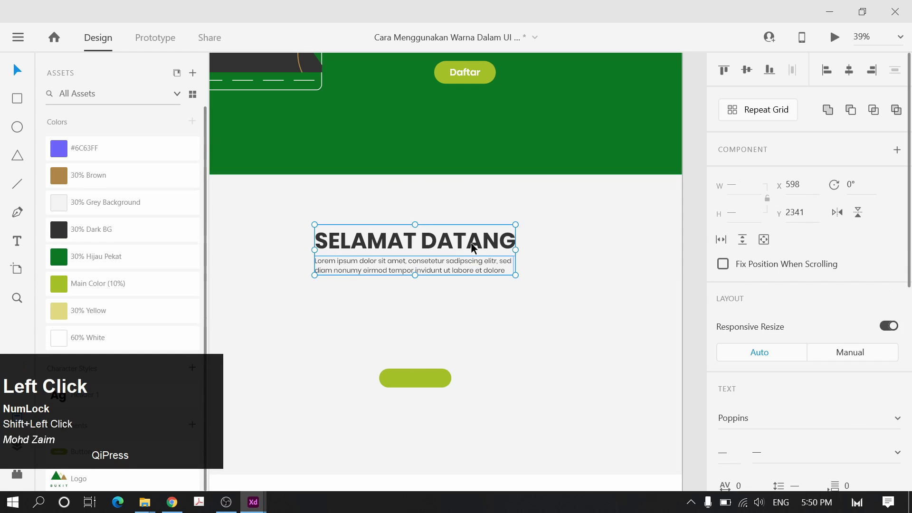
drag(474, 247, 473, 287)
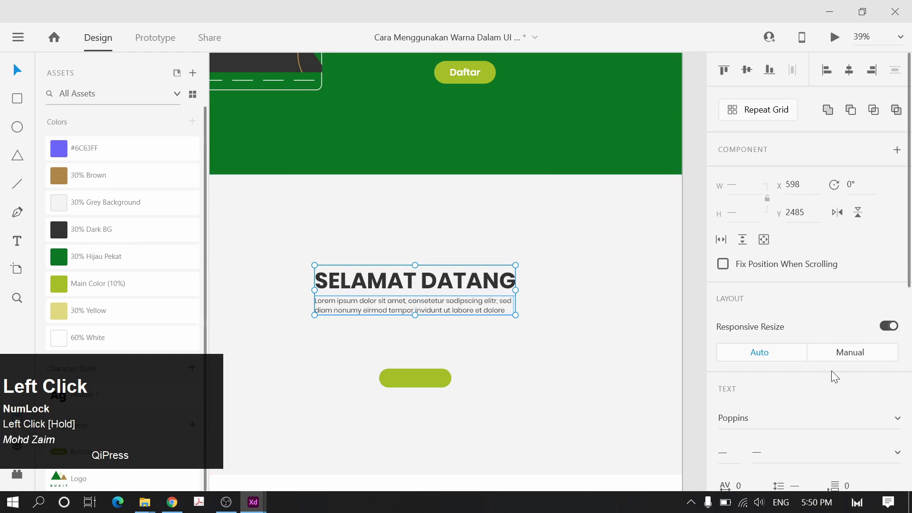
Centre the Lorem paragraph under the heading and group the two texts with Ctrl+G
scroll(766, 369, down, 4)
click(757, 327)
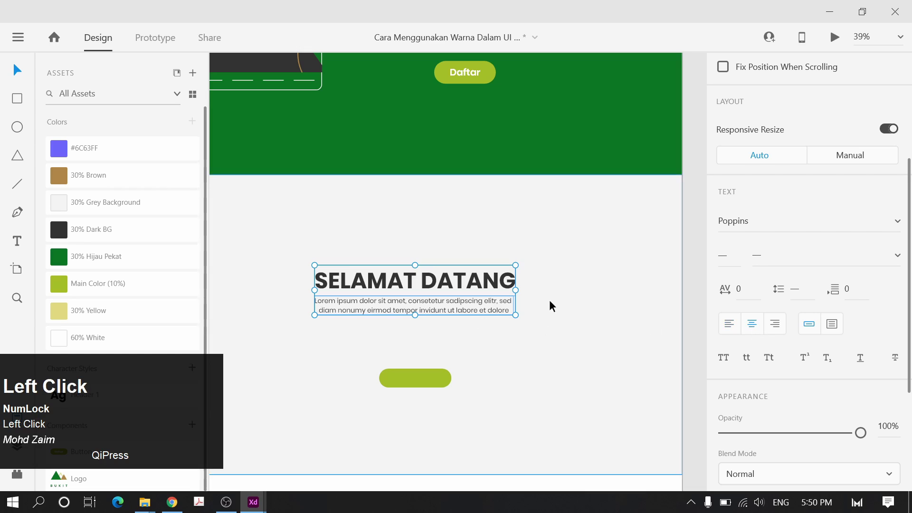
scroll(737, 84, up, 4)
click(849, 71)
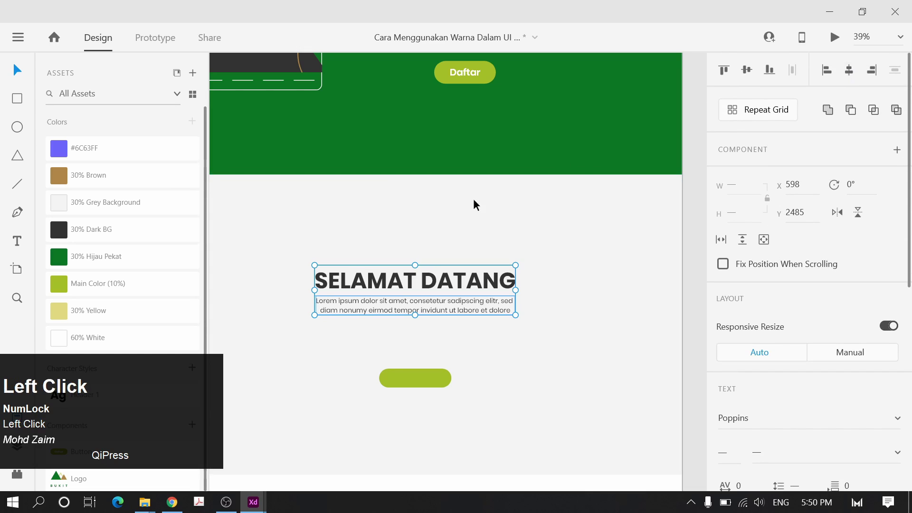
key(ctrl+g)
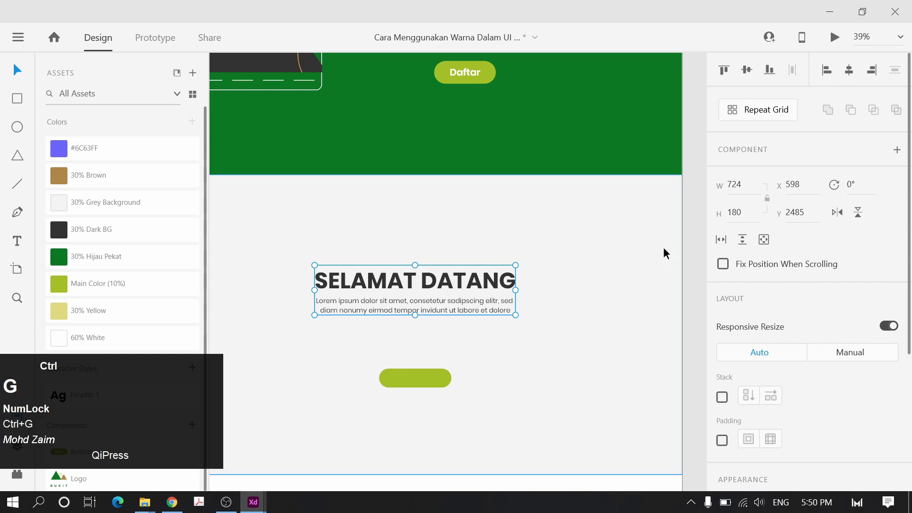
scroll(510, 304, down, 3)
click(515, 323)
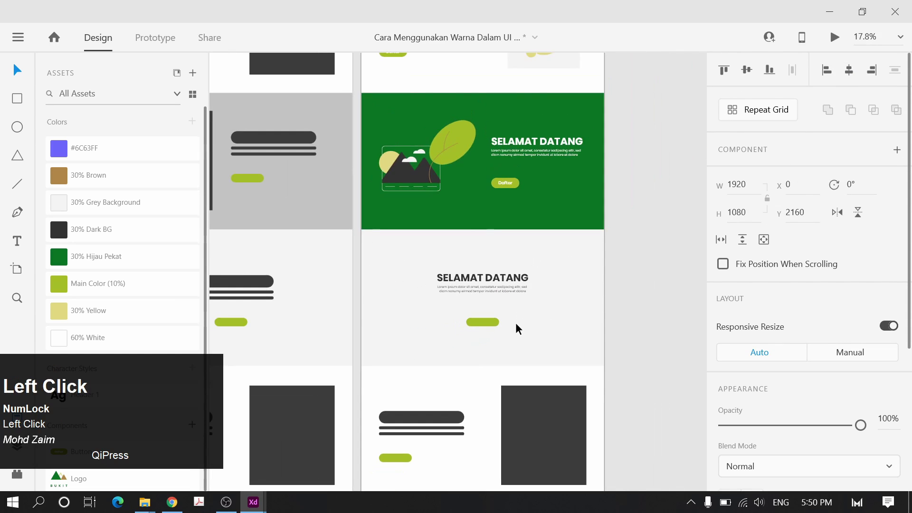
Move the SELAMAT DATANG text group and green button up, and shorten the grey section from the bottom
click(491, 321)
drag(498, 287, 502, 266)
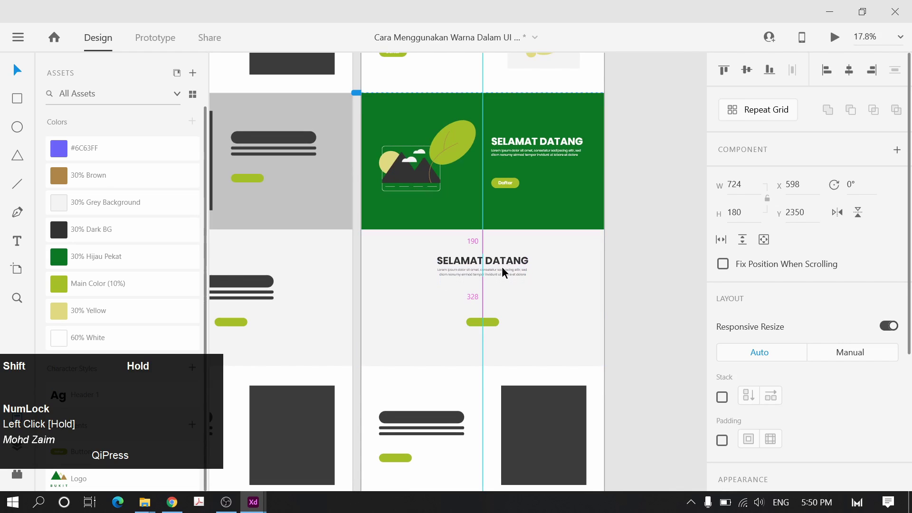
drag(481, 323, 482, 300)
click(492, 344)
drag(483, 366, 487, 331)
Reselect the text group and button, then shorten the grey section slightly more
click(500, 274)
shift+click(485, 302)
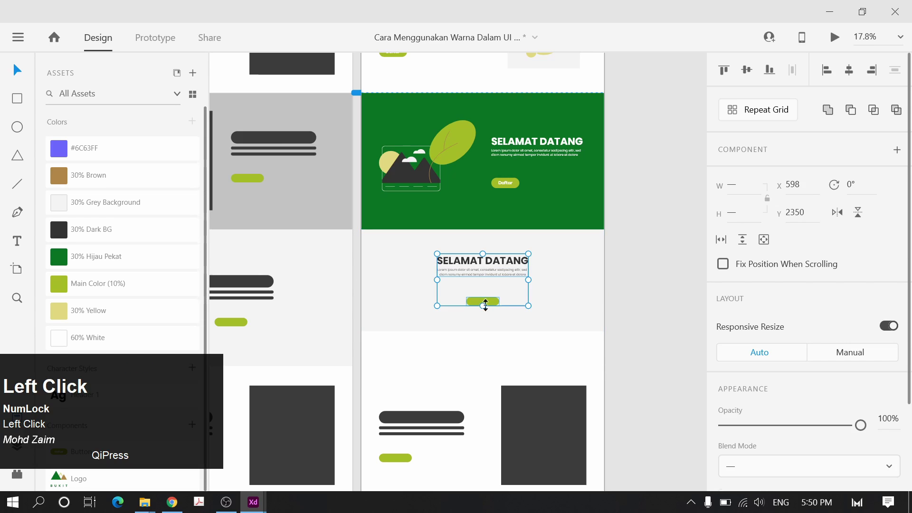
click(514, 274)
alt+scroll(490, 260, up, 3)
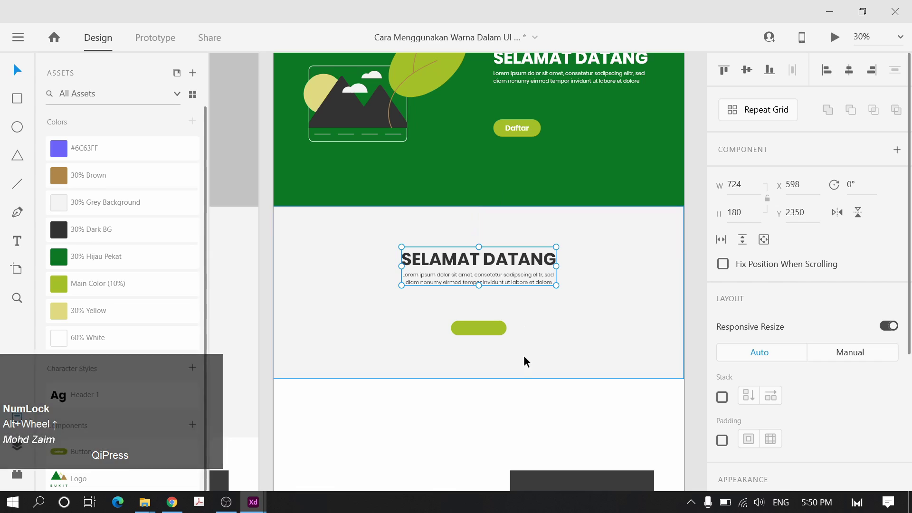
click(462, 329)
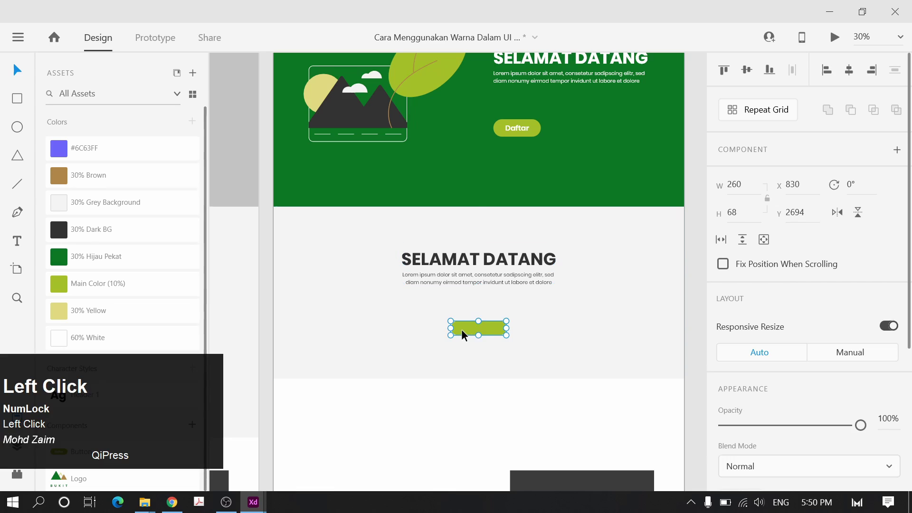
click(480, 377)
drag(480, 378, 478, 376)
Centre the Daftar button horizontally on the artboard
key(alt)
key(alt)
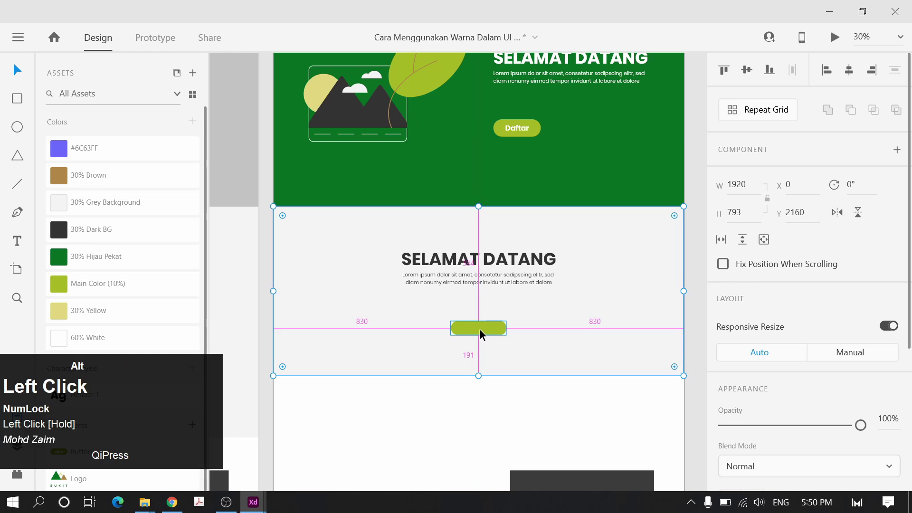
click(508, 404)
drag(490, 317, 483, 351)
click(849, 78)
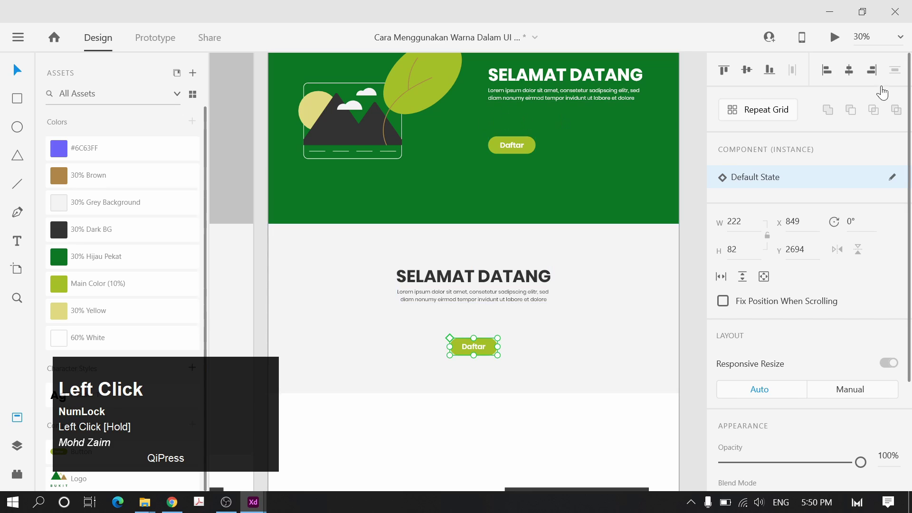
Move the green section's Daftar button straight up toward its paragraph
ctrl+scroll(593, 252, down, 3)
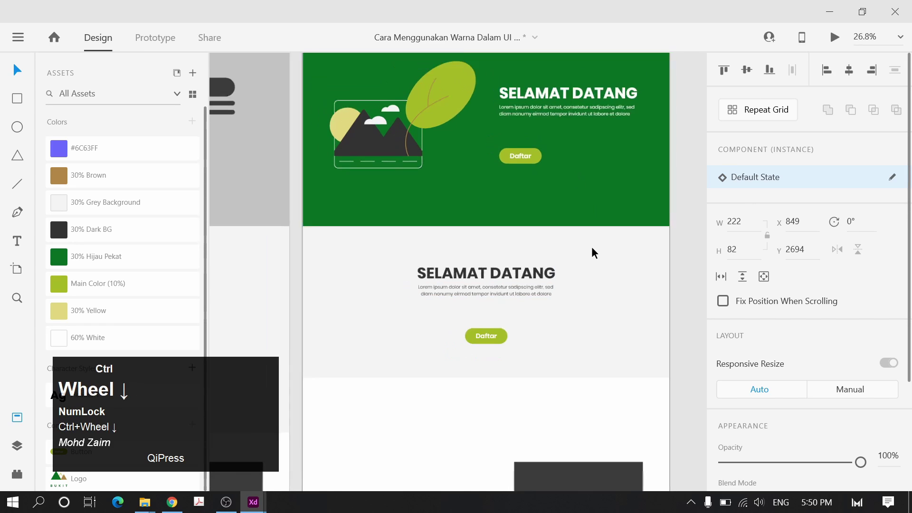
click(677, 227)
drag(660, 224, 639, 289)
ctrl+scroll(472, 401, up, 3)
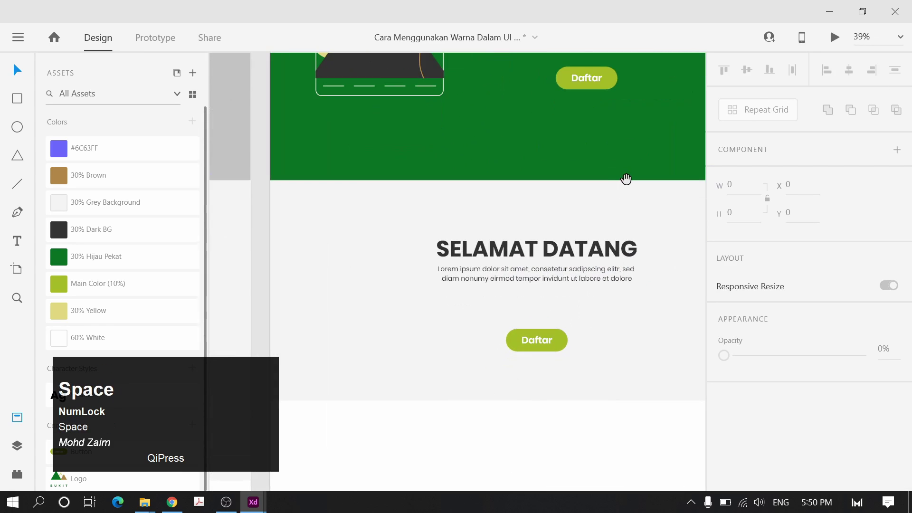
drag(625, 179, 539, 388)
shift+drag(515, 287, 519, 273)
Nudge the hero's Daftar button up closer to its text, checking the gap
ctrl+scroll(532, 332, down, 3)
drag(531, 371, 536, 315)
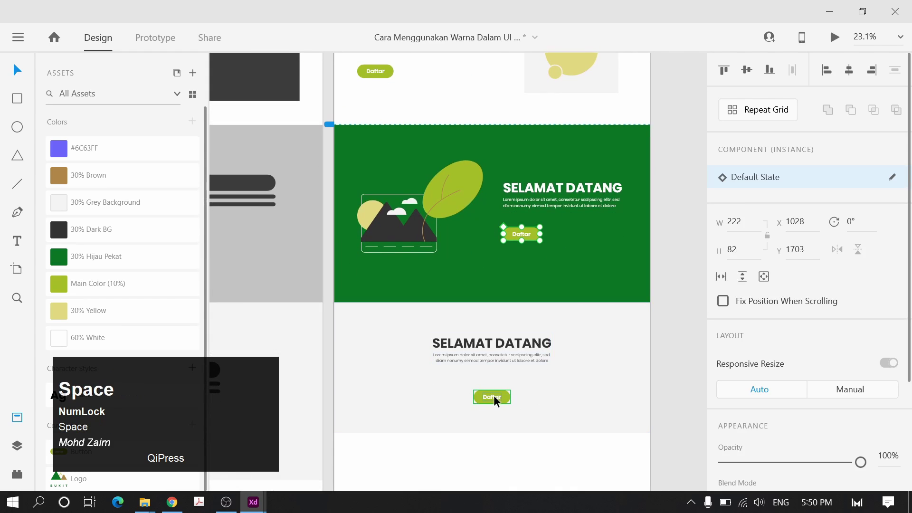
drag(480, 241, 496, 330)
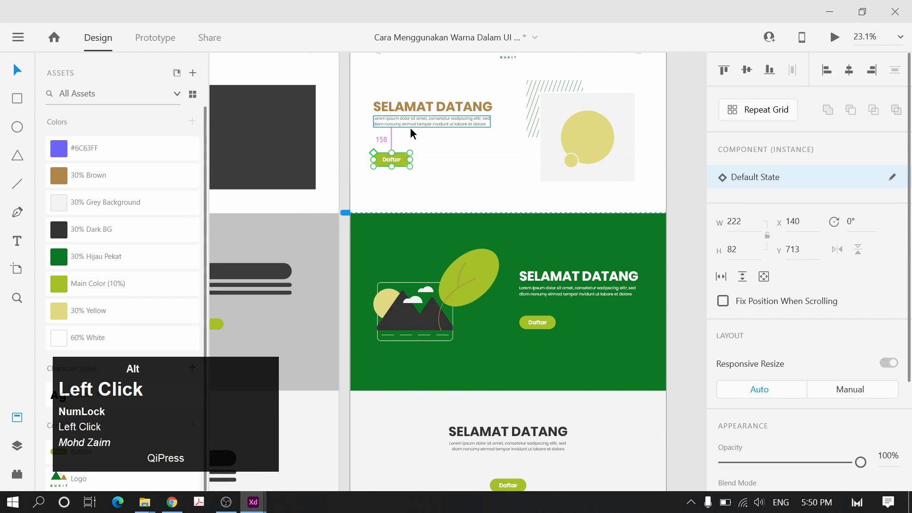
shift+drag(400, 156, 400, 153)
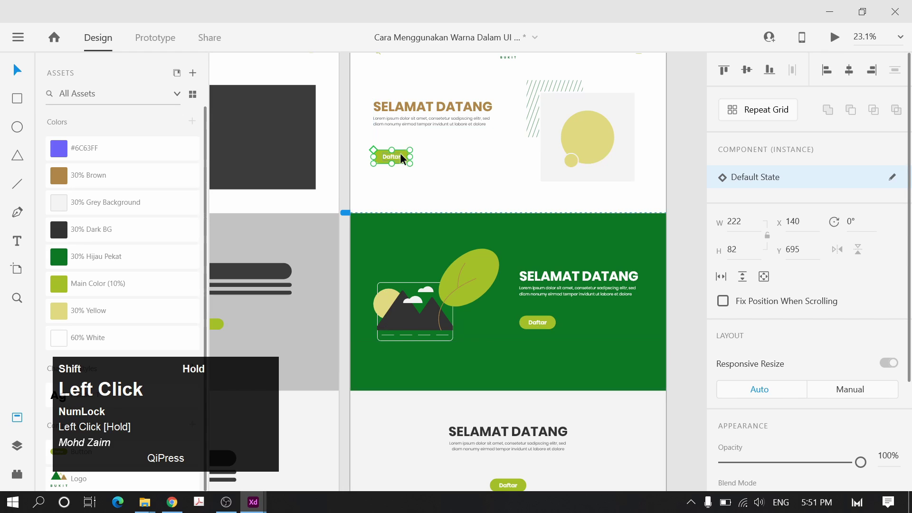
key(alt)
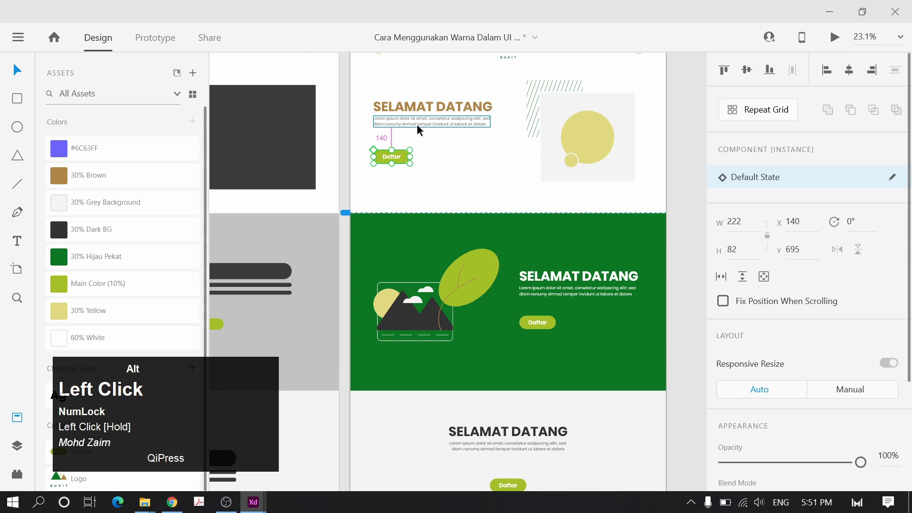
Readjust the green section's Daftar button to sit 140 px below its Lorem paragraph
click(540, 324)
ctrl+scroll(557, 286, up, 4)
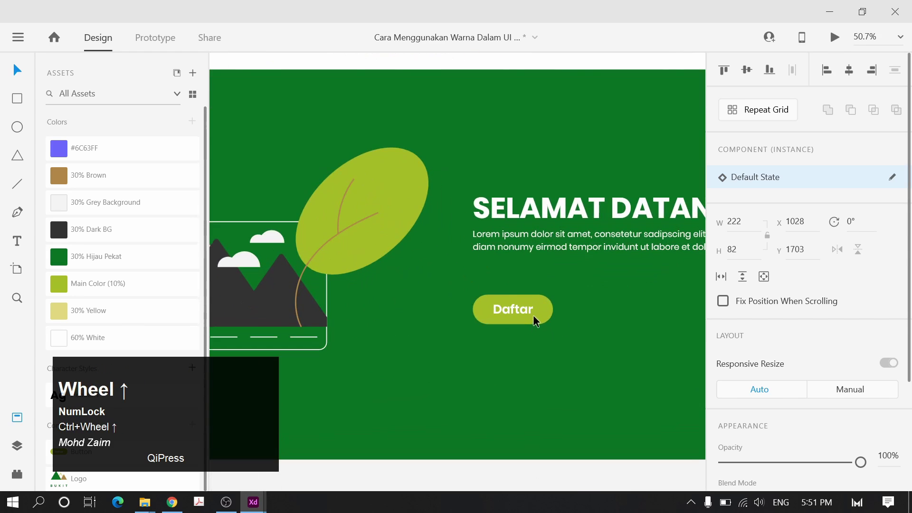
shift+drag(533, 315, 532, 323)
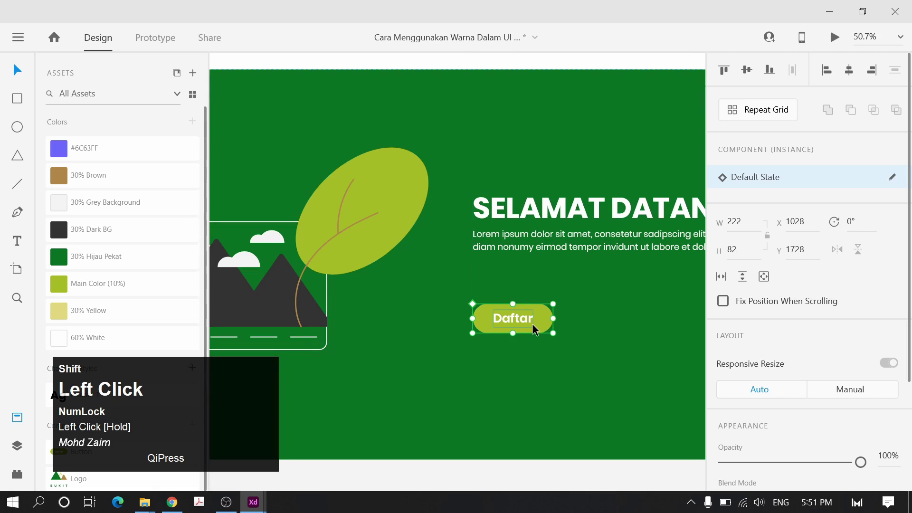
key(Up)
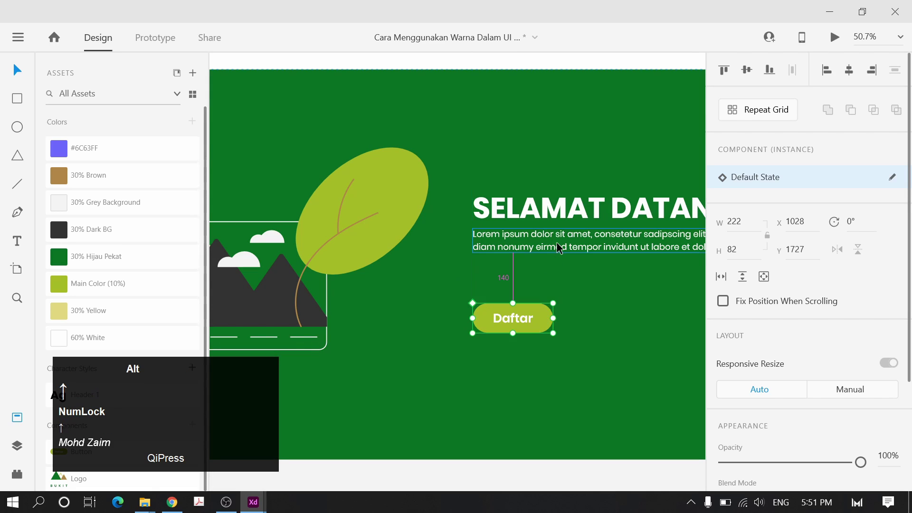
Move the grey section's Daftar button up toward its text
alt+scroll(559, 304, down, 3)
drag(550, 357, 542, 225)
click(482, 382)
alt+scroll(510, 352, up, 2)
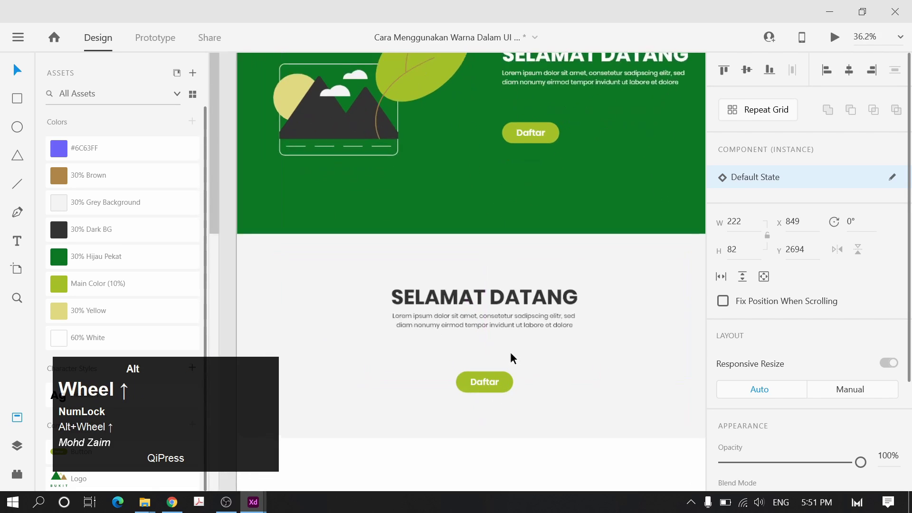
drag(501, 365, 501, 361)
scroll(569, 365, down, 2)
Shorten the grey section to a height of 719
scroll(569, 365, down, 1)
click(553, 376)
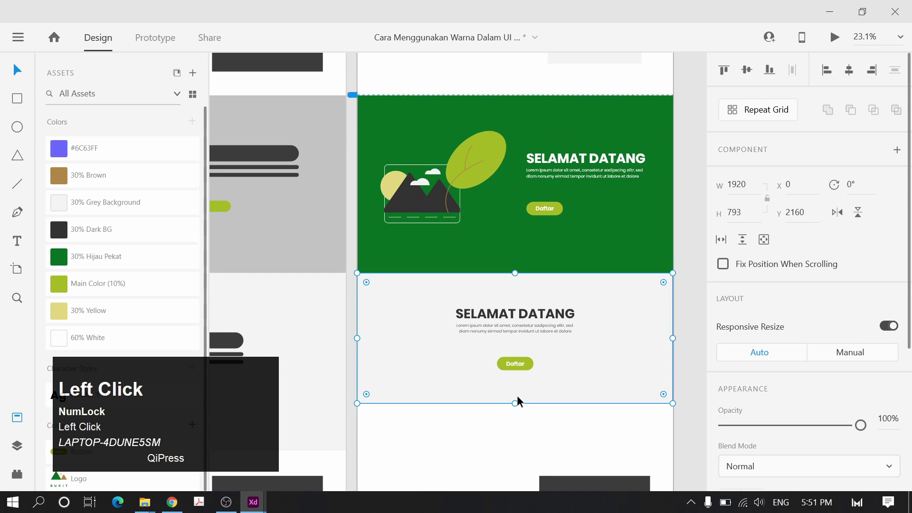
drag(515, 403, 515, 392)
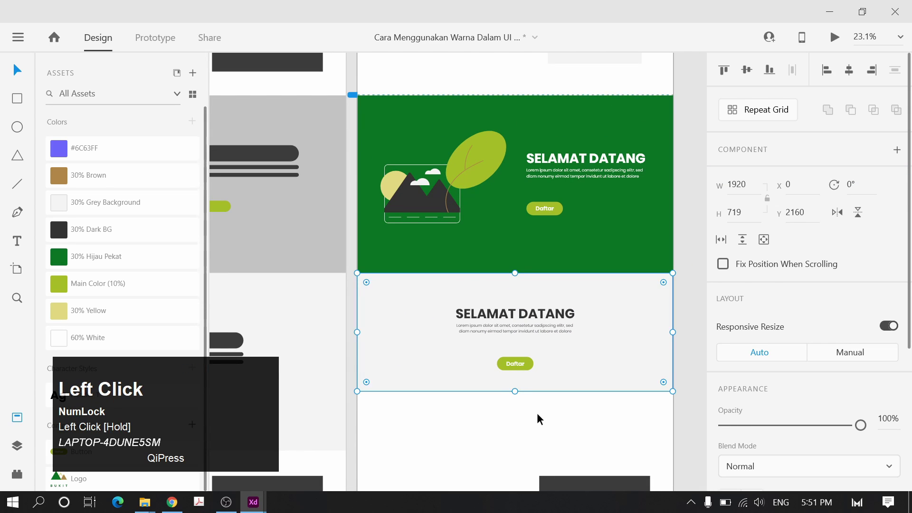
scroll(537, 413, up, 1)
scroll(546, 404, left, 1)
scroll(572, 399, up, 1)
drag(556, 430, 521, 446)
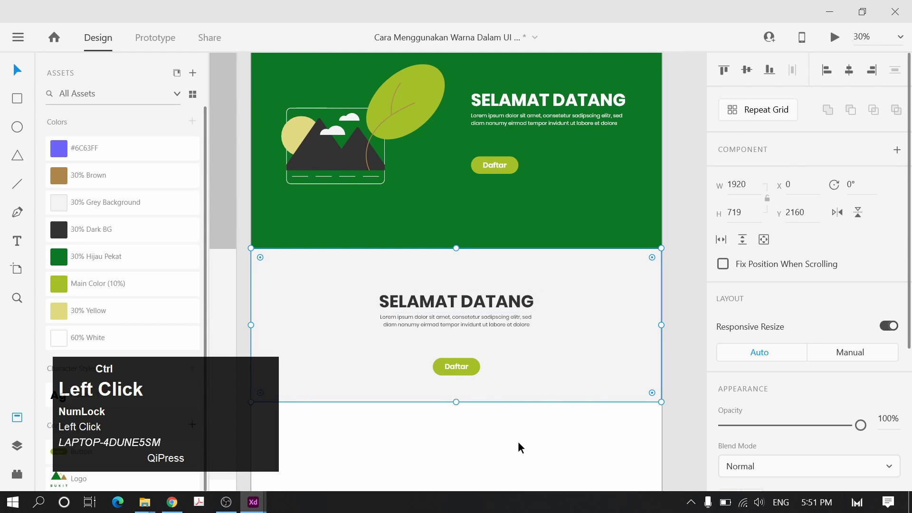
scroll(499, 437, up, 2)
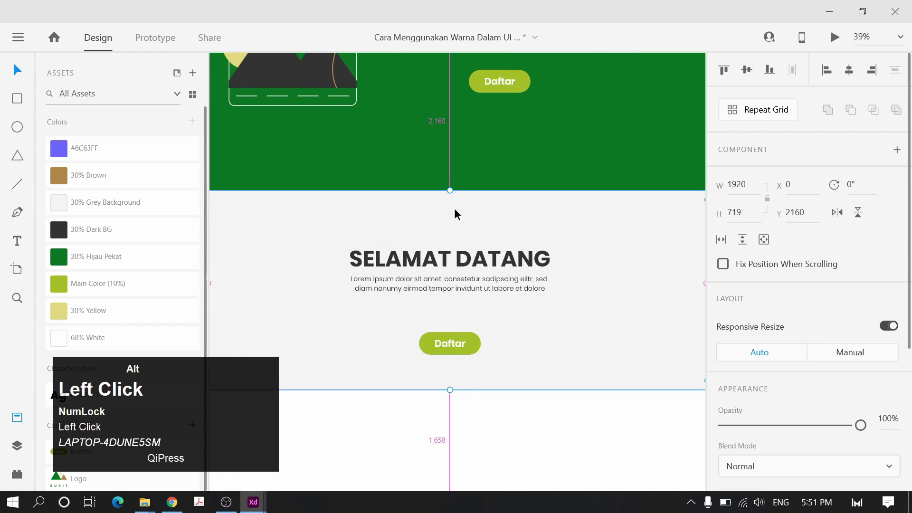
Group the SELAMAT DATANG text with the Daftar button and centre it vertically in the grey section
click(445, 267)
click(454, 354)
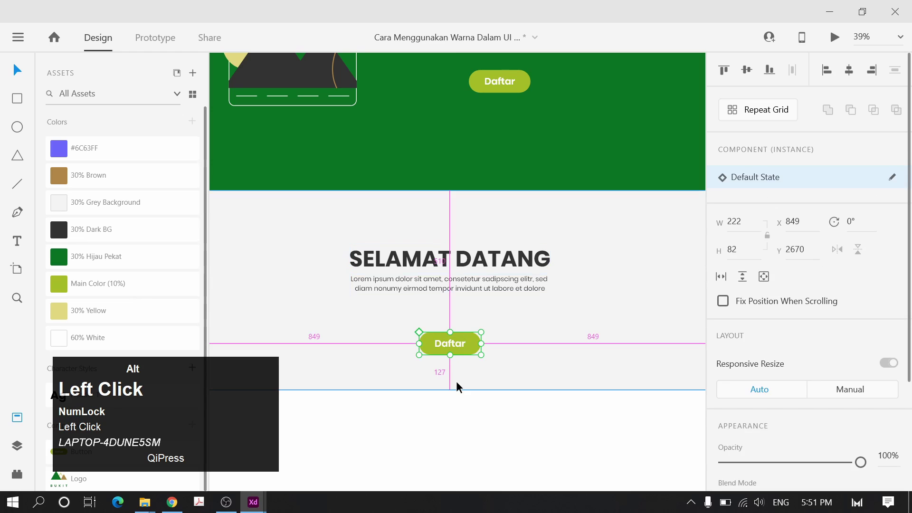
click(481, 262)
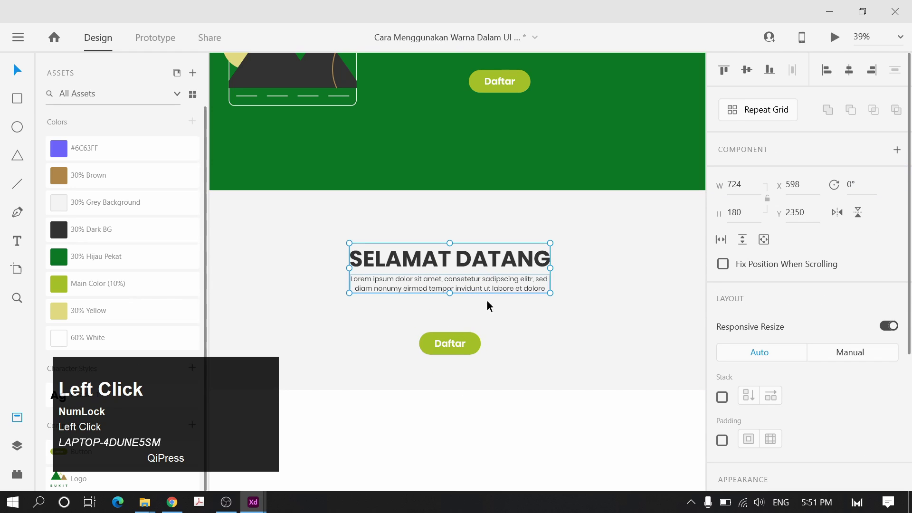
shift+click(467, 346)
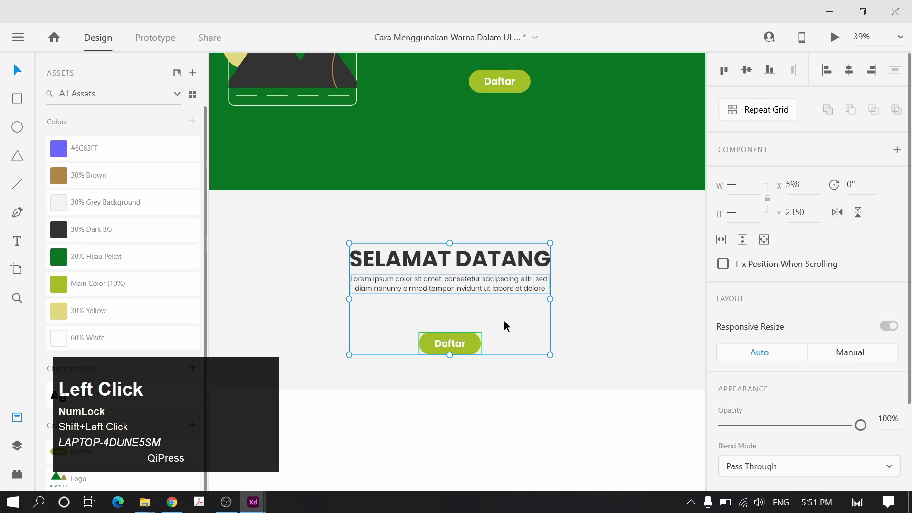
key(ctrl+g)
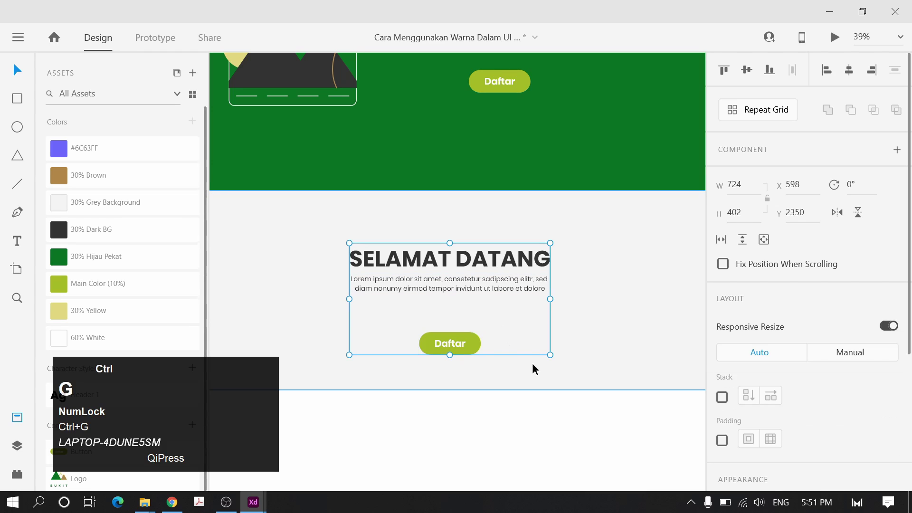
click(555, 433)
drag(503, 290, 521, 278)
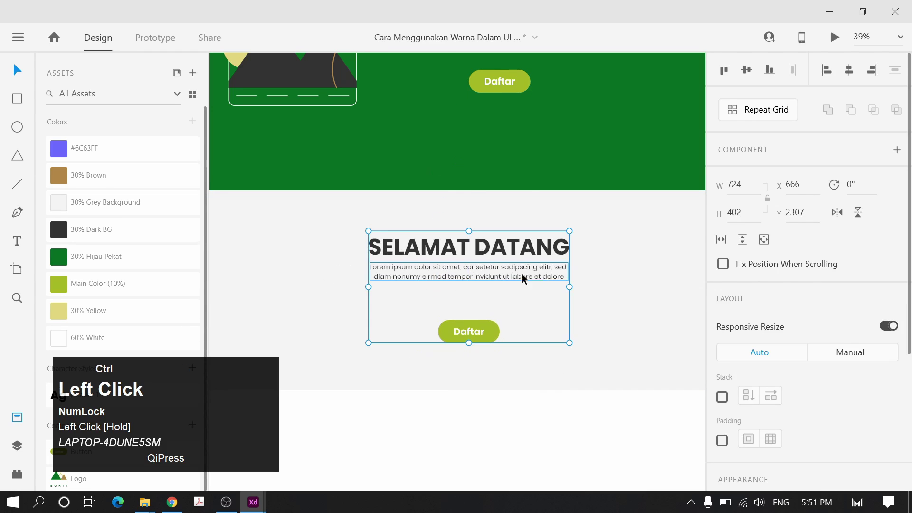
key(ctrl+z)
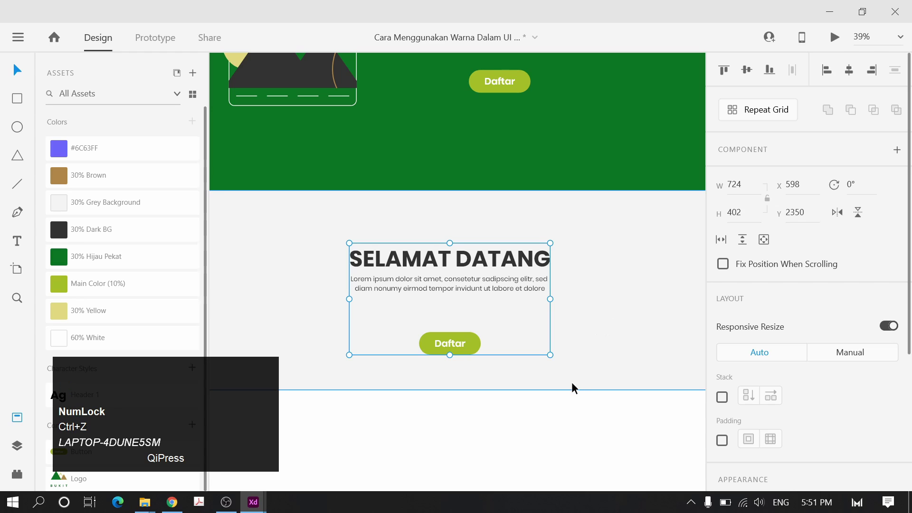
key(shift)
shift+click(637, 267)
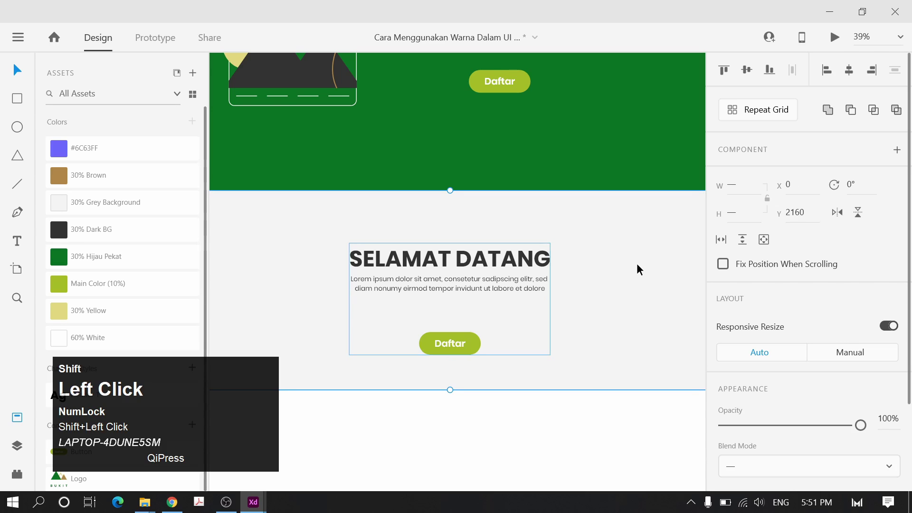
click(745, 71)
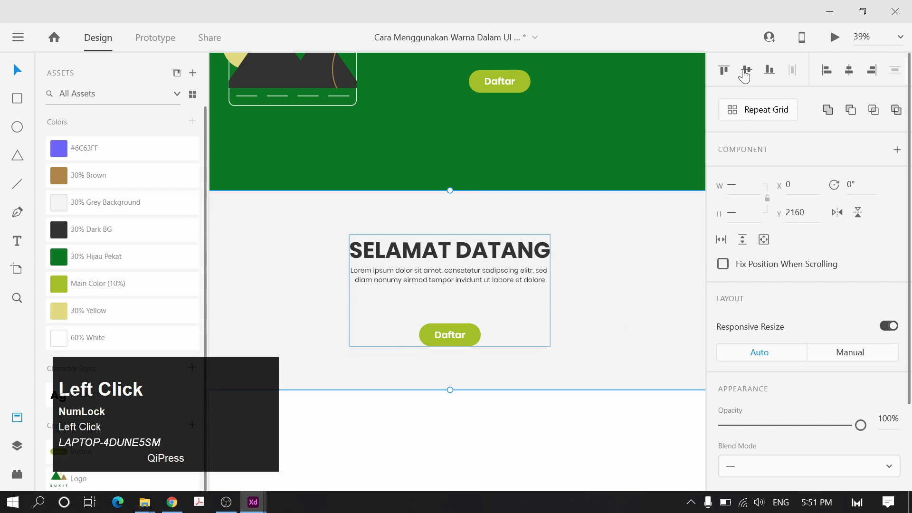
Marquee-select the lower white card's content and move it higher up
click(458, 327)
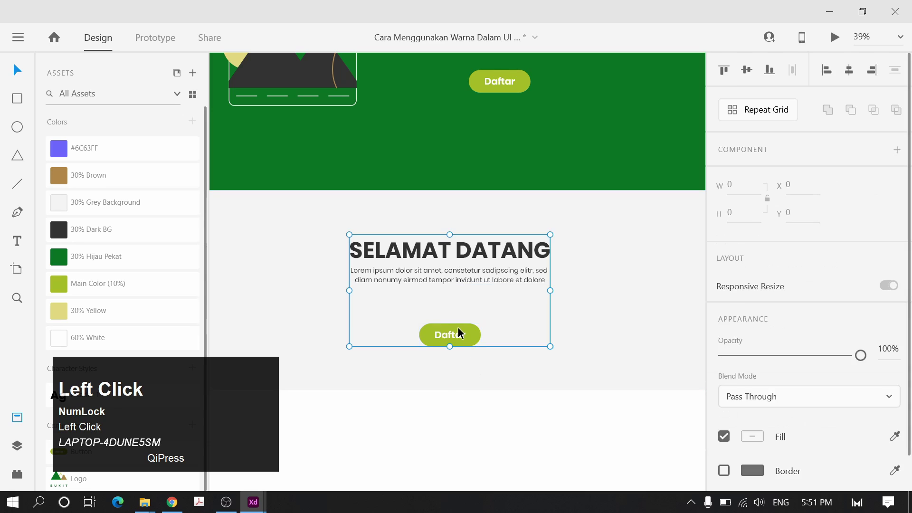
key(alt)
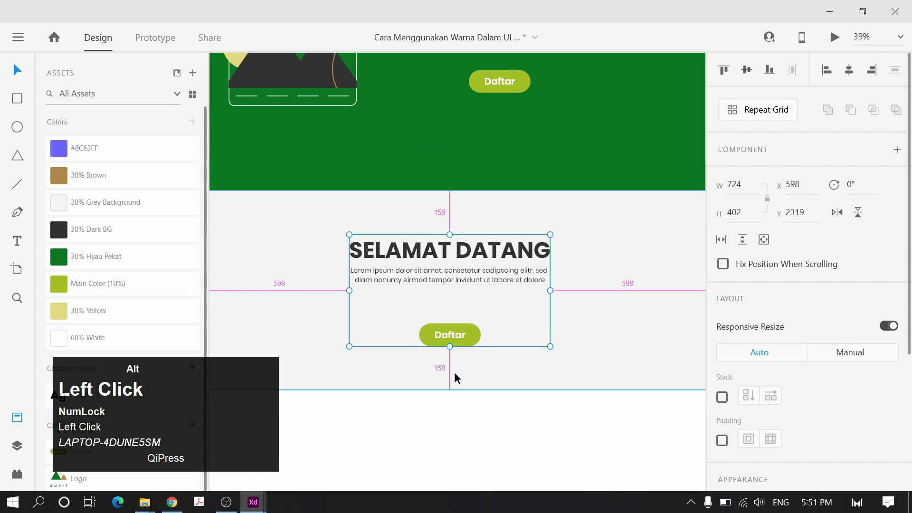
scroll(572, 446, down, 4)
key(space)
drag(570, 439, 560, 329)
click(555, 333)
scroll(554, 337, up, 2)
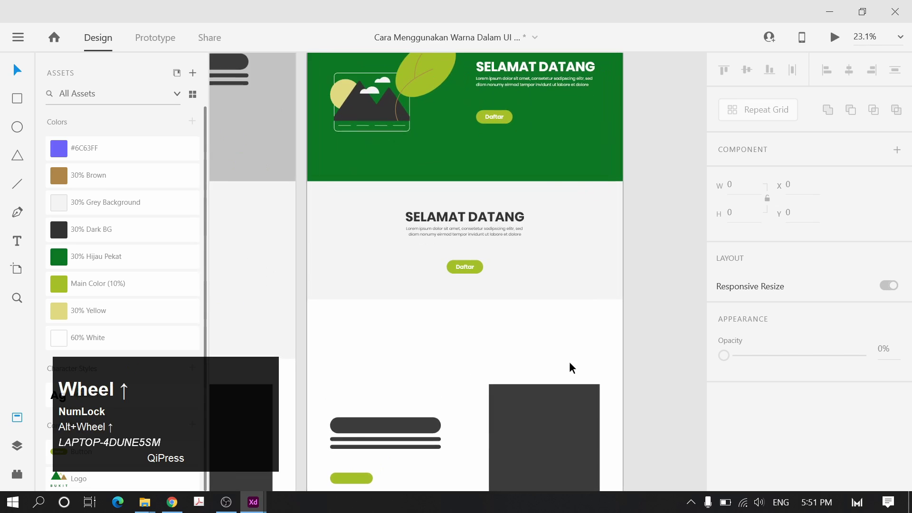
drag(570, 366, 377, 379)
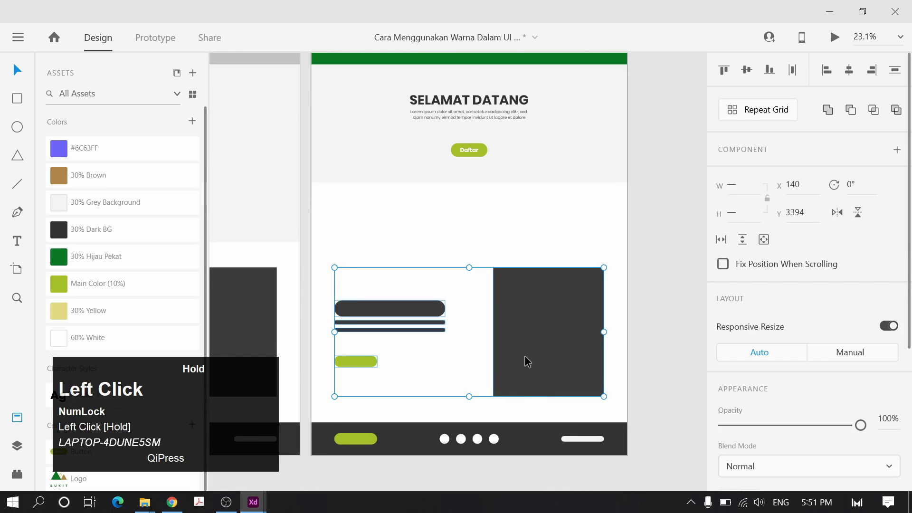
drag(526, 363, 528, 316)
Alt-drag a copy of the green hero background down behind the lower card
scroll(565, 293, down, 2)
click(623, 218)
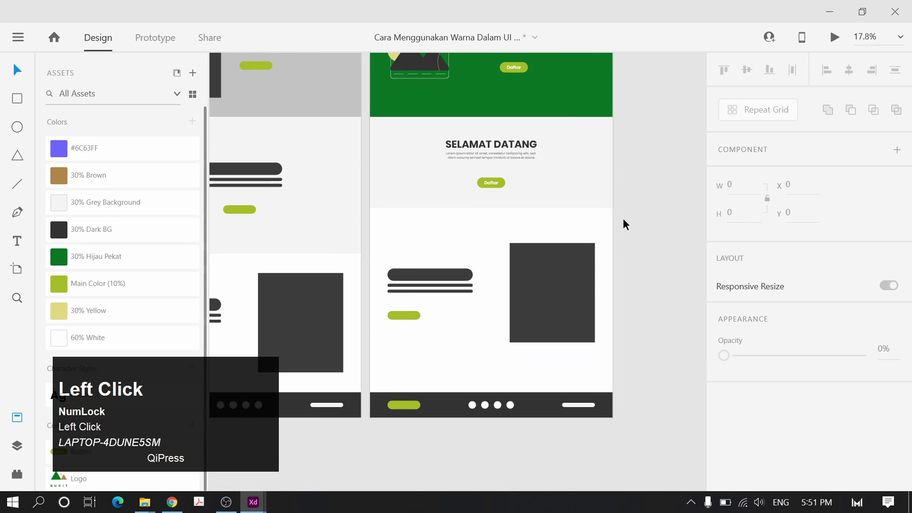
click(566, 104)
drag(566, 104, 553, 354)
scroll(534, 238, up, 1)
Position the copied rectangle directly under the grey section and fill it with 30% Brown
drag(493, 232, 498, 216)
click(157, 177)
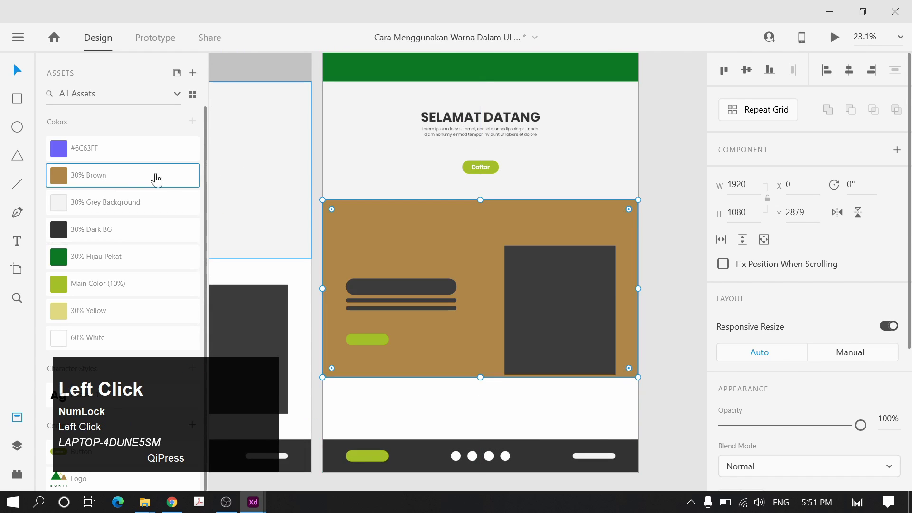
click(646, 153)
scroll(658, 259, up, 1)
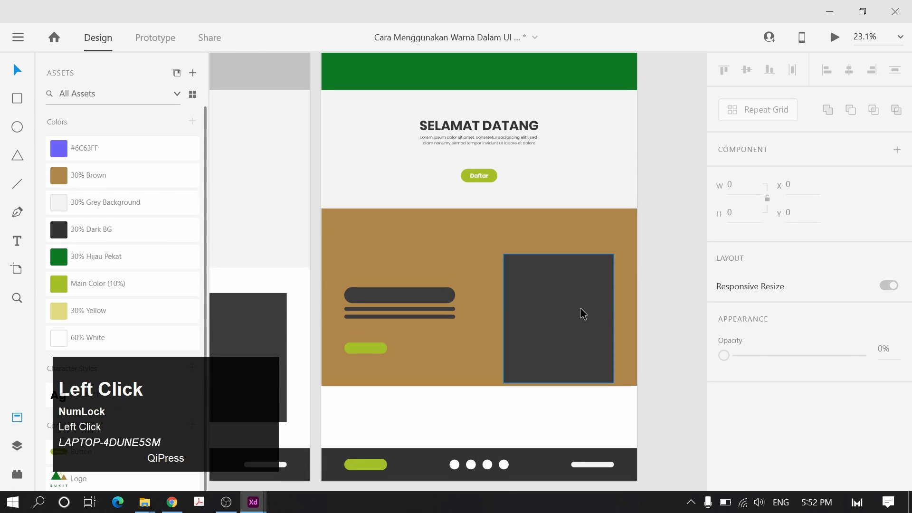
Move the dark text bars and green button higher in the brown section
drag(580, 311, 582, 294)
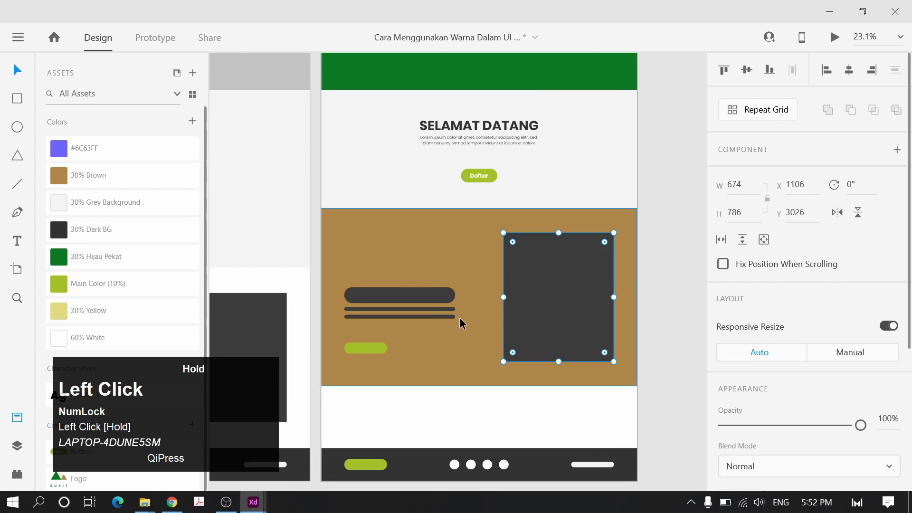
click(438, 297)
shift+click(437, 312)
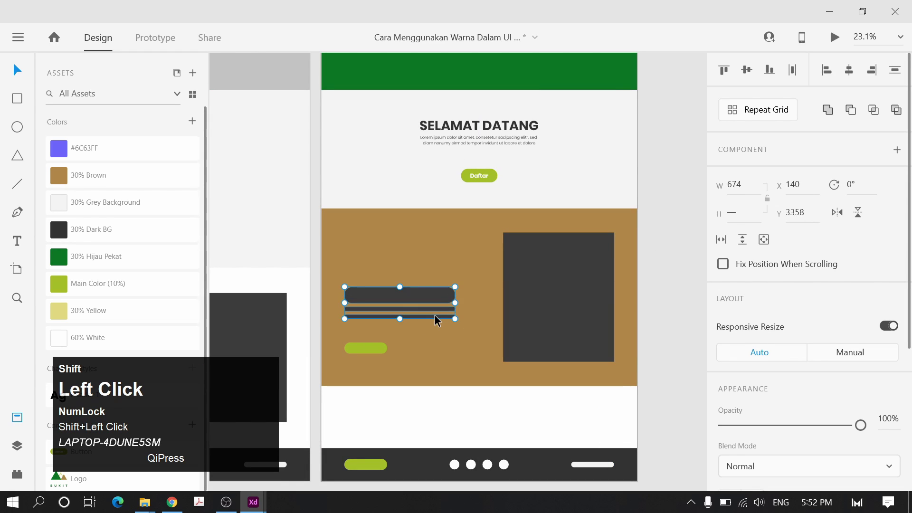
shift+click(365, 349)
drag(426, 304, 427, 276)
click(657, 244)
Delete the top dark text bar and its two thin placeholder lines
click(381, 275)
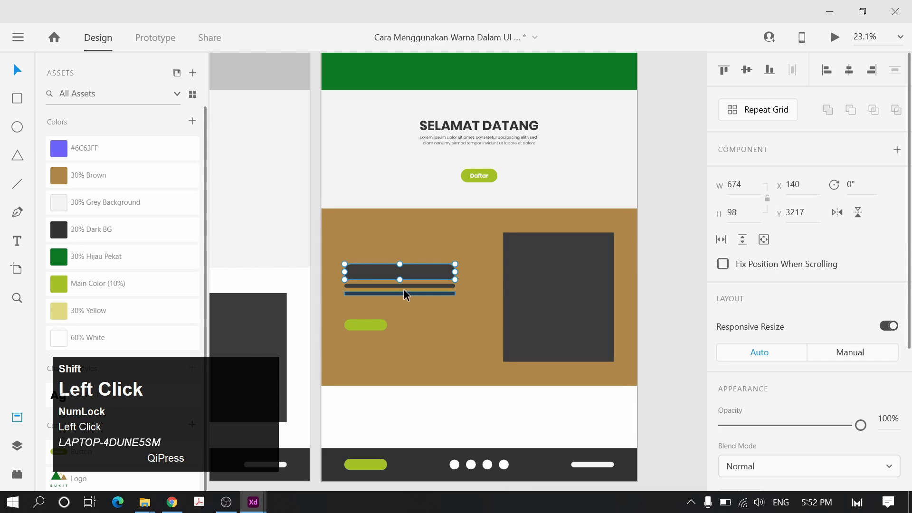
shift+click(403, 289)
click(684, 232)
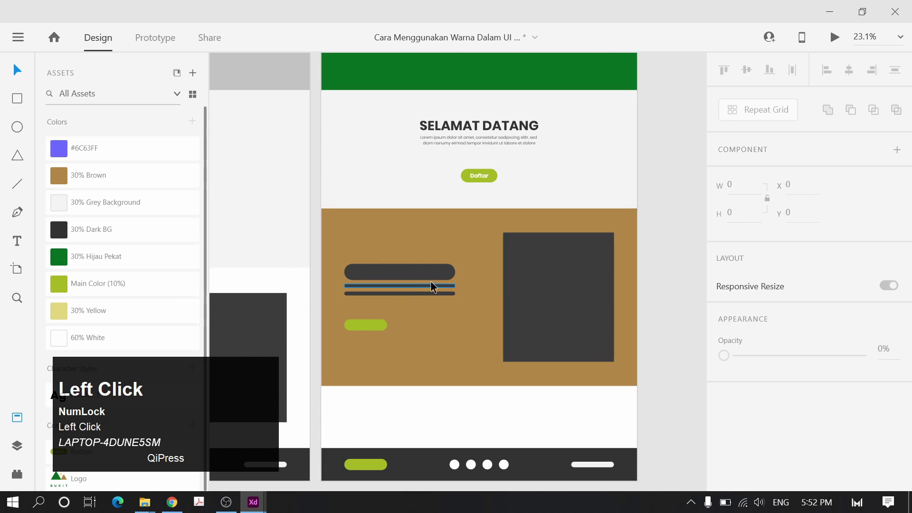
click(430, 275)
shift+click(430, 286)
shift+click(426, 293)
key(Delete)
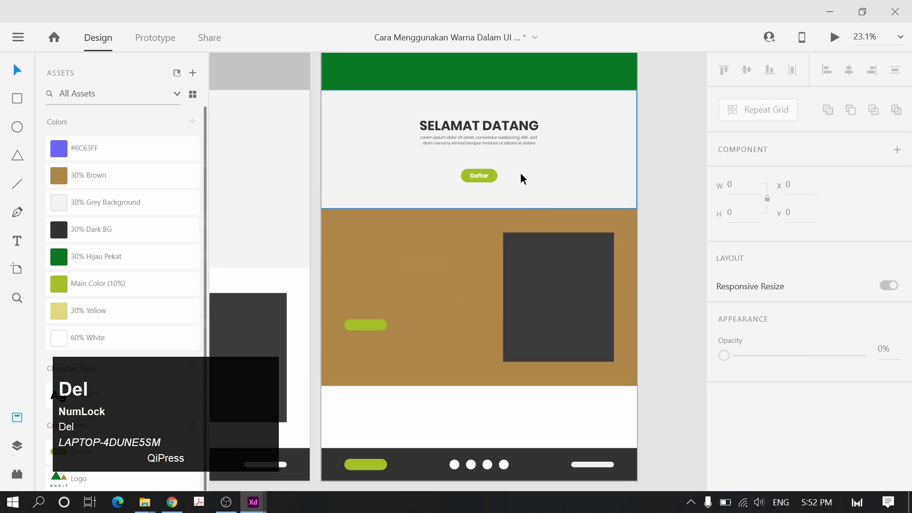
click(515, 144)
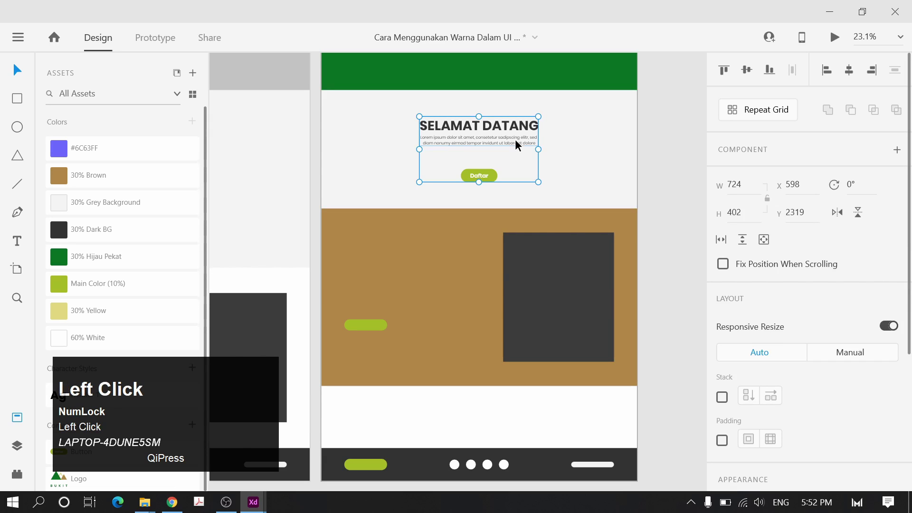
Copy the hero's SELAMAT DATANG heading and paragraph into the brown section
scroll(602, 138, up, 4)
click(546, 81)
shift+click(538, 93)
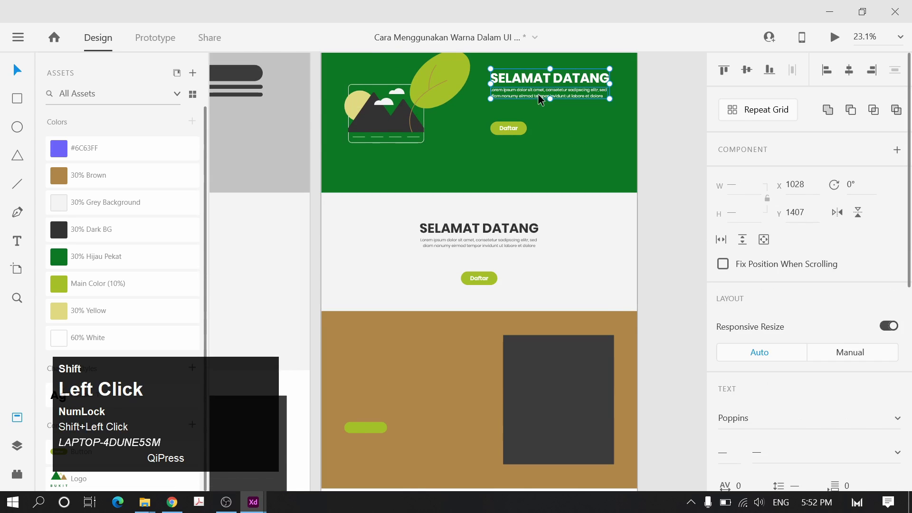
drag(538, 93, 392, 390)
click(638, 424)
scroll(570, 380, down, 1)
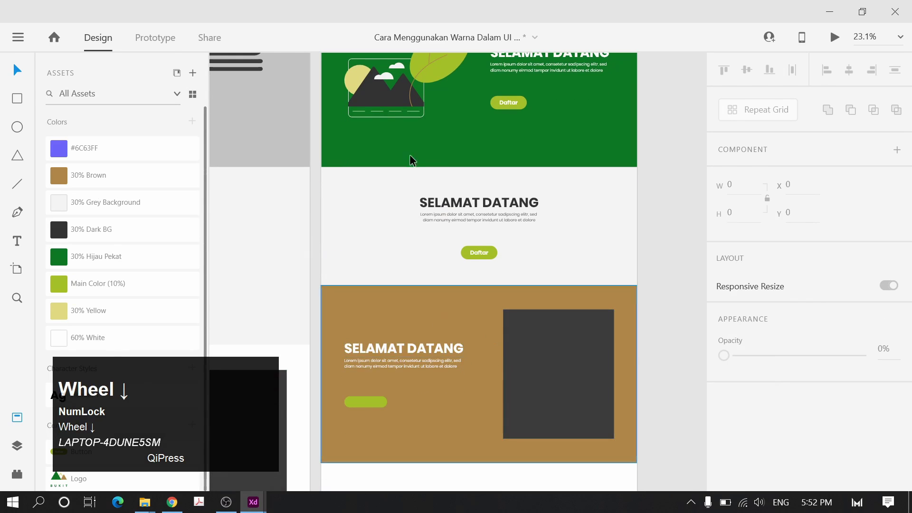
scroll(414, 157, up, 1)
scroll(566, 280, down, 3)
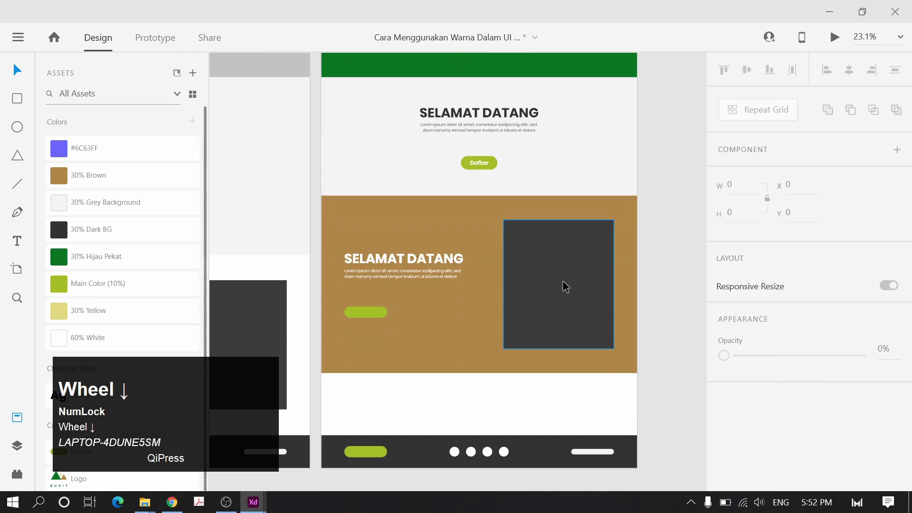
Delete the dark placeholder block and the placeholder green button
click(565, 284)
key(Delete)
click(427, 267)
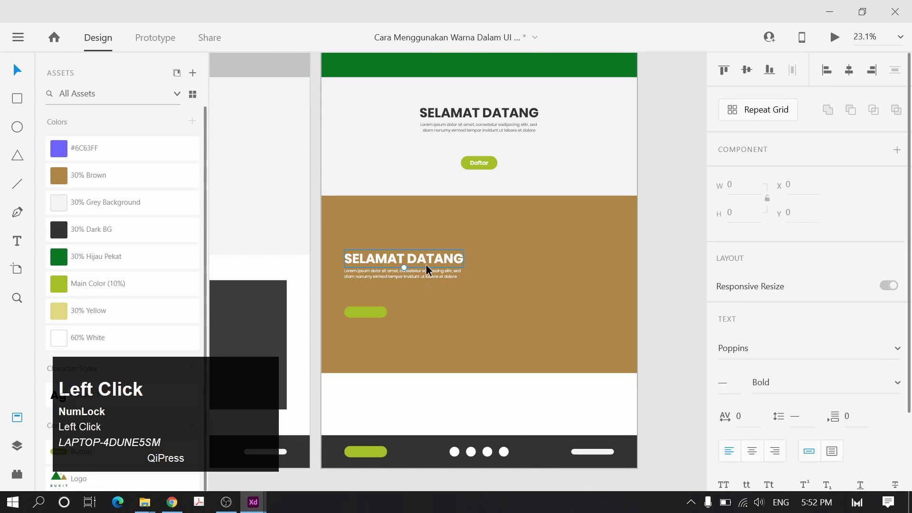
drag(369, 311, 373, 299)
key(Delete)
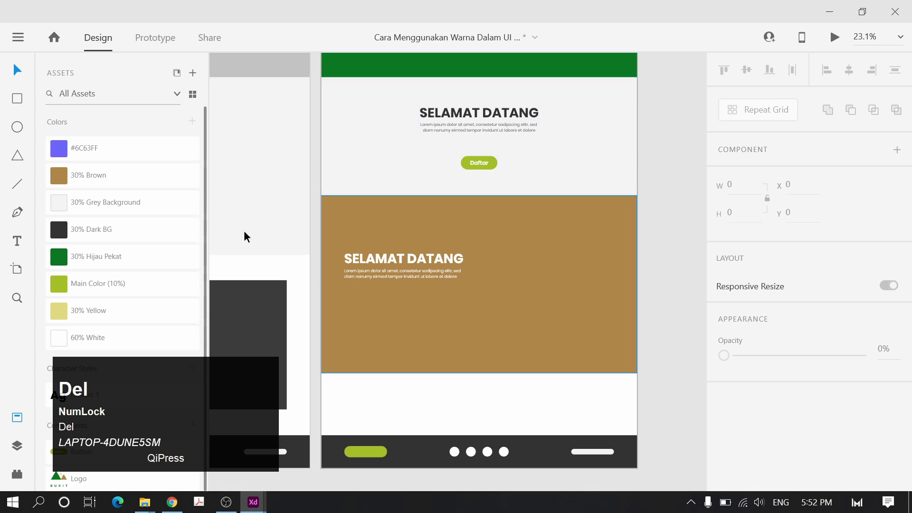
Place a Daftar Button component under the brown section's paragraph
drag(148, 391, 233, 347)
drag(85, 452, 488, 412)
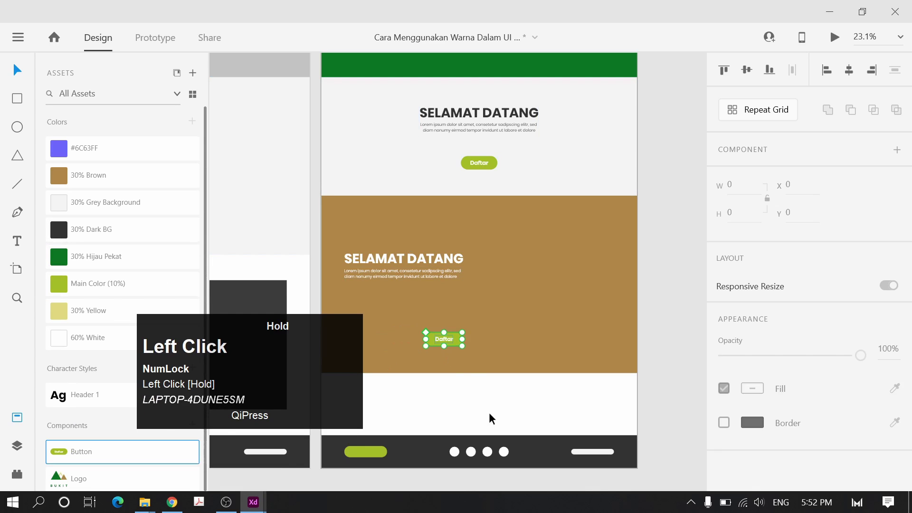
drag(443, 342, 457, 290)
scroll(367, 297, up, 3)
key(Down)
key(Down)
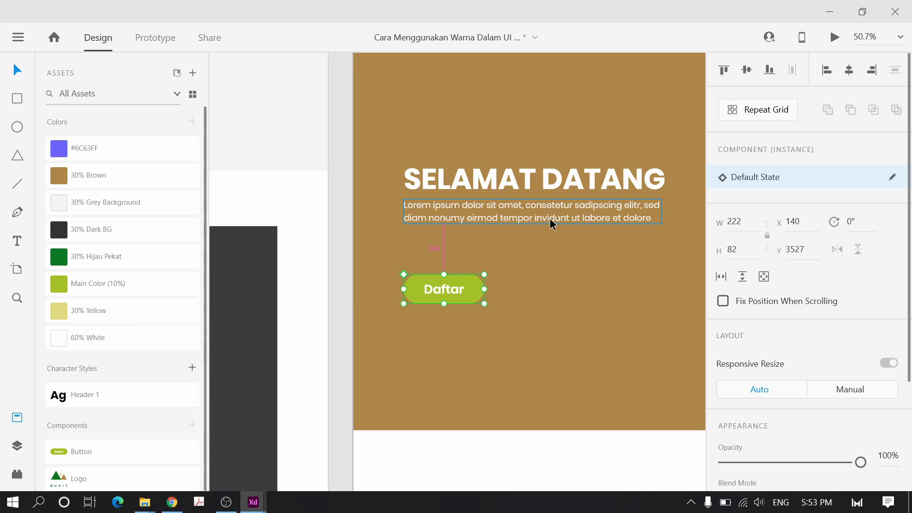
scroll(551, 223, down, 5)
drag(580, 339, 475, 334)
click(524, 301)
Shift the heading, paragraph and Daftar button slightly right and up together
drag(596, 308, 576, 311)
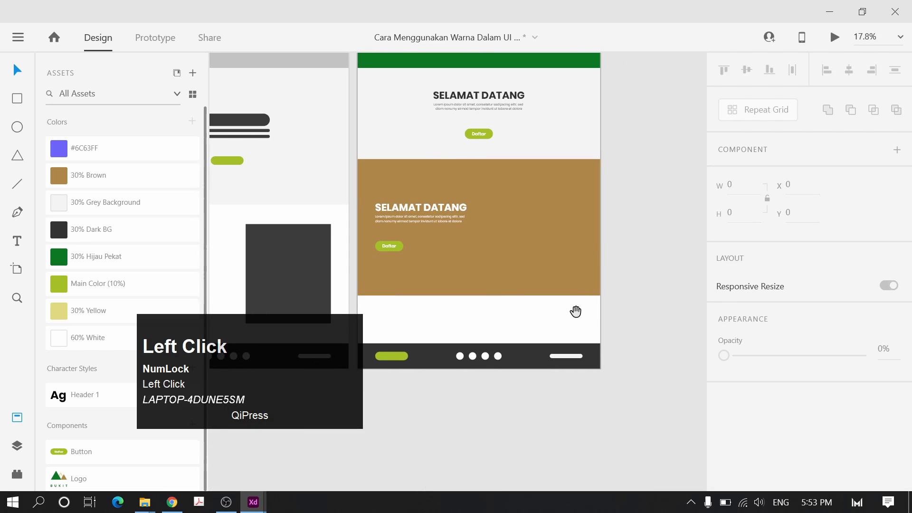
click(436, 220)
shift+click(398, 243)
shift+click(418, 205)
drag(440, 209, 452, 200)
click(627, 145)
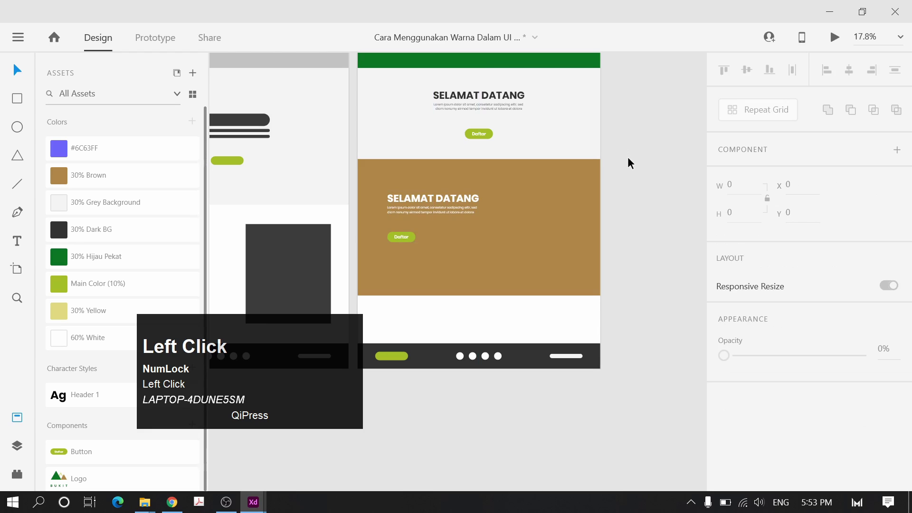
Draw a large white circle at the brown section's top-right
scroll(568, 228, up, 3)
key(e)
drag(648, 128, 519, 259)
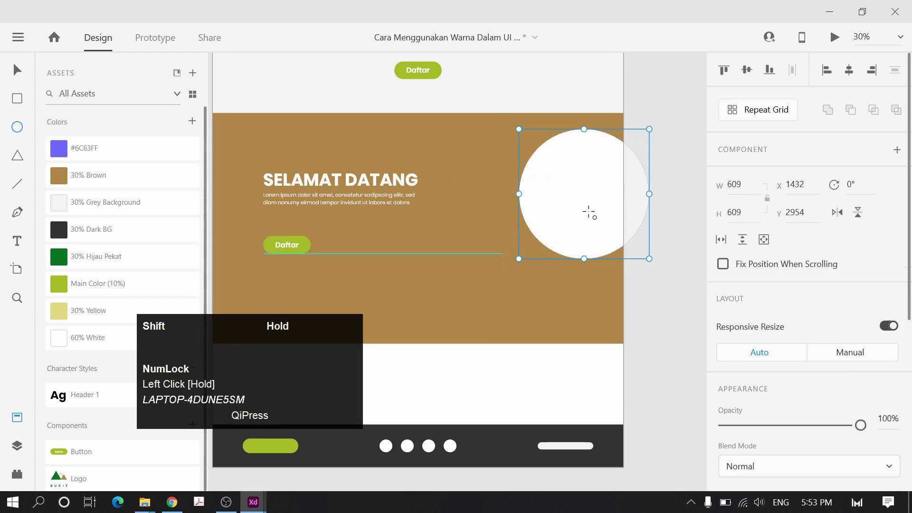
key(space)
drag(677, 115, 640, 246)
Duplicate the circle upward and shrink the copy to 275 wide
drag(545, 326, 564, 167)
drag(488, 98, 556, 134)
drag(578, 194, 582, 236)
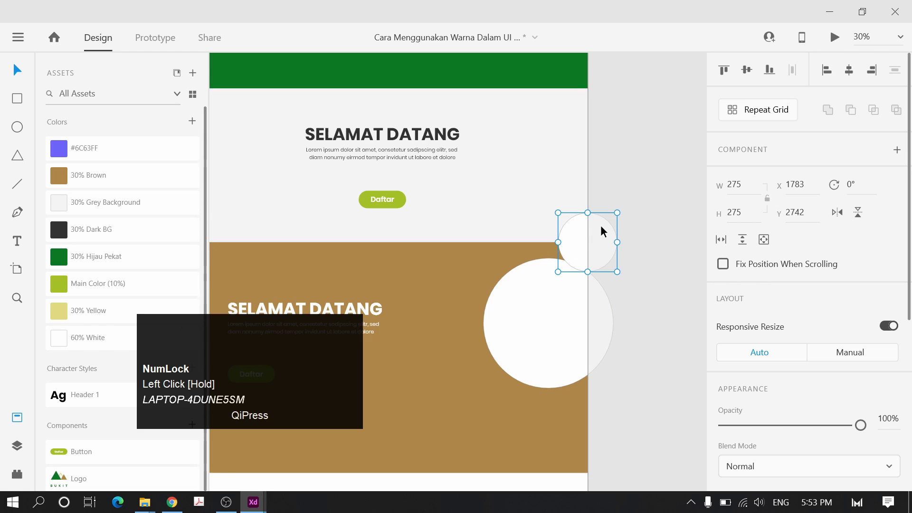
Adjust the small circle's stacking order relative to the brown section background
key(ctrl+bracketleft)
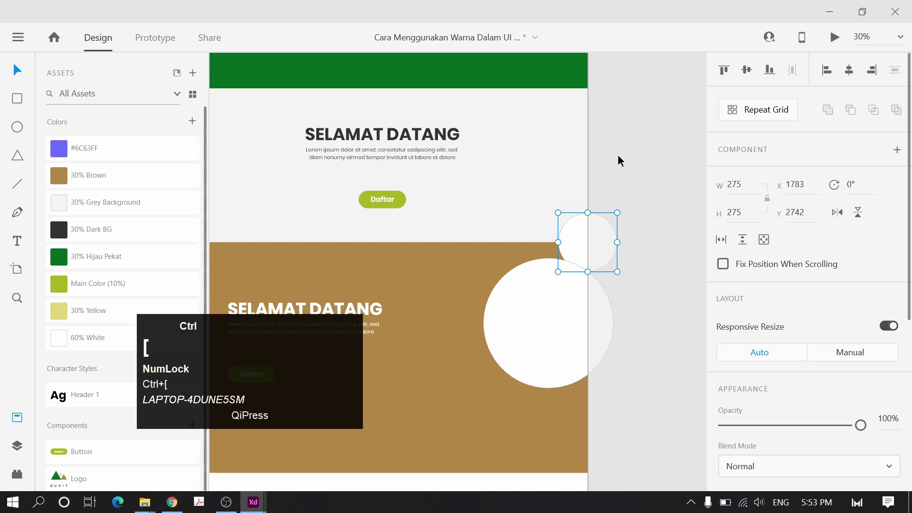
click(424, 285)
key(ctrl+bracketright)
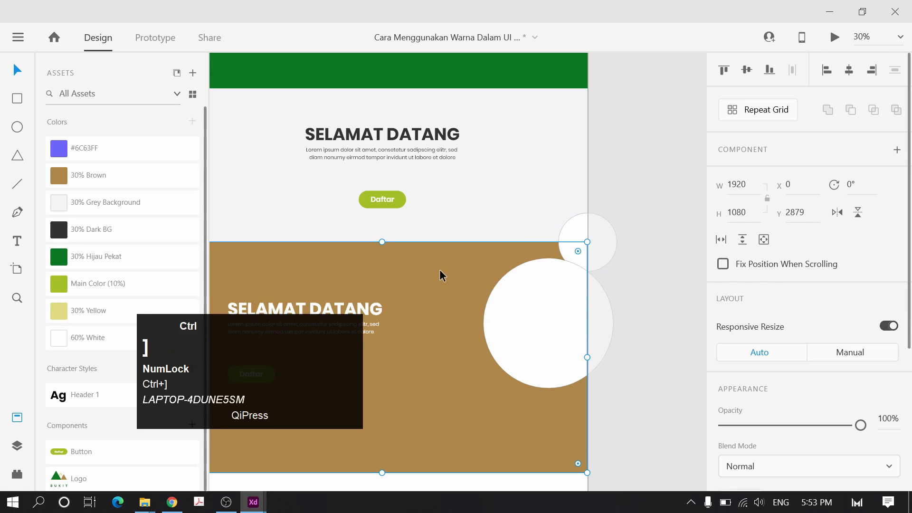
click(574, 216)
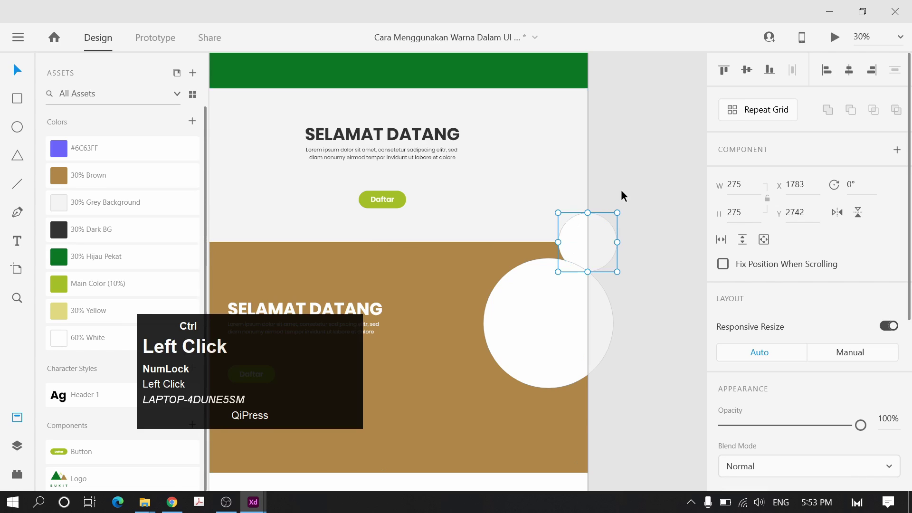
key(ctrl+shift+bracketleft)
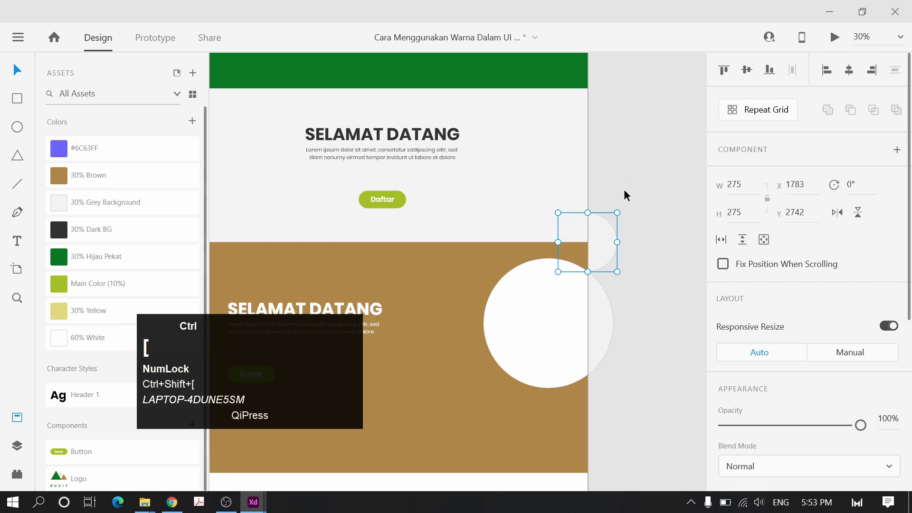
key(ctrl+bracketright)
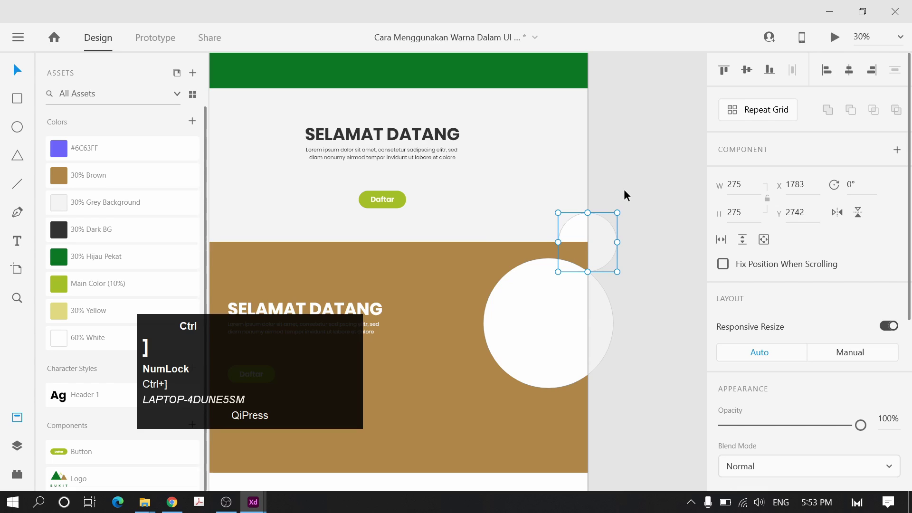
click(624, 190)
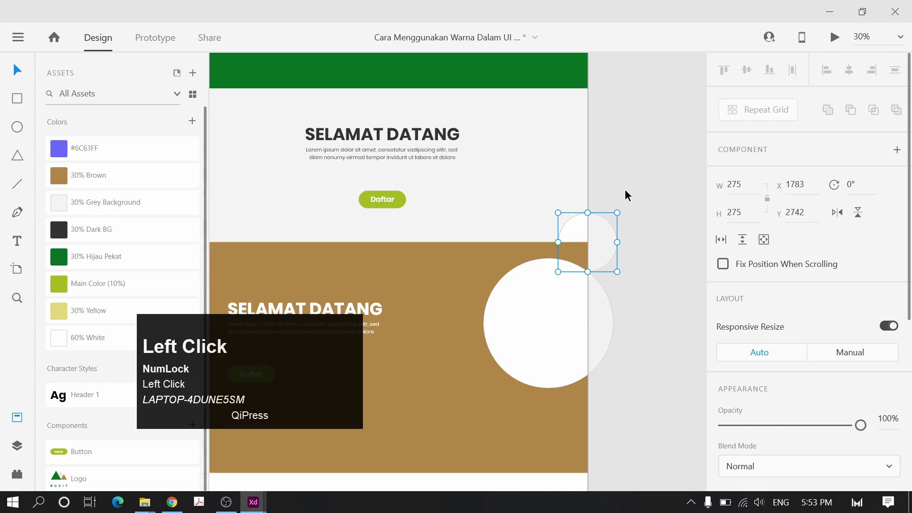
Fill the small circle with 30% Yellow, remove its border, and copy it to the left edge
click(583, 222)
click(100, 321)
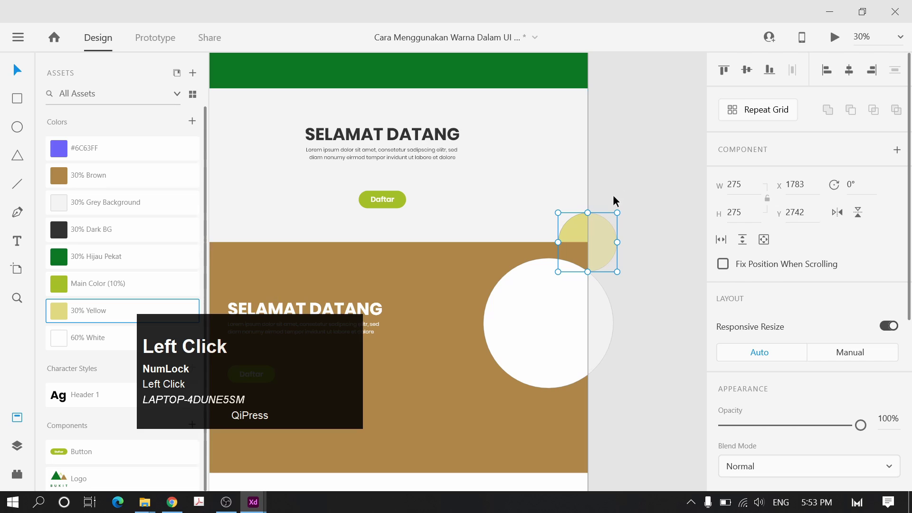
scroll(736, 380, down, 5)
click(723, 278)
click(616, 164)
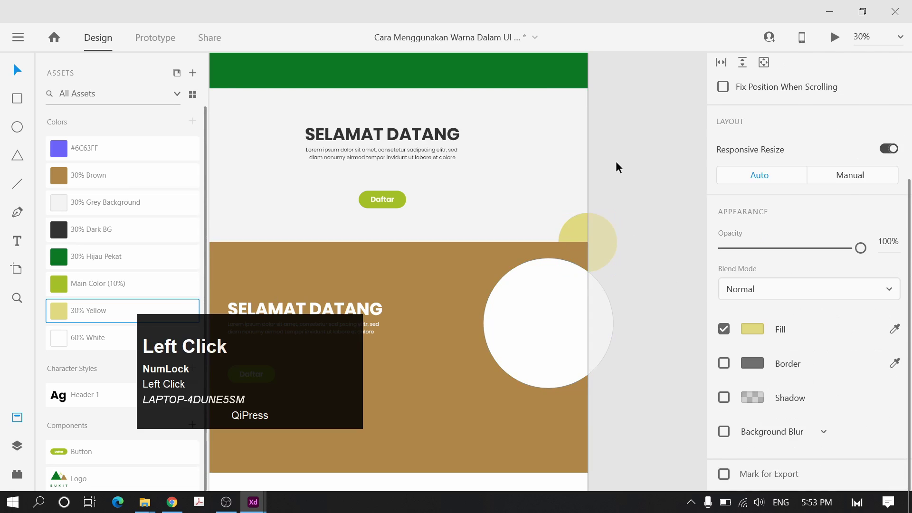
drag(584, 205, 264, 258)
Select the white circle on the brown section and enlarge it to 721 px
click(346, 237)
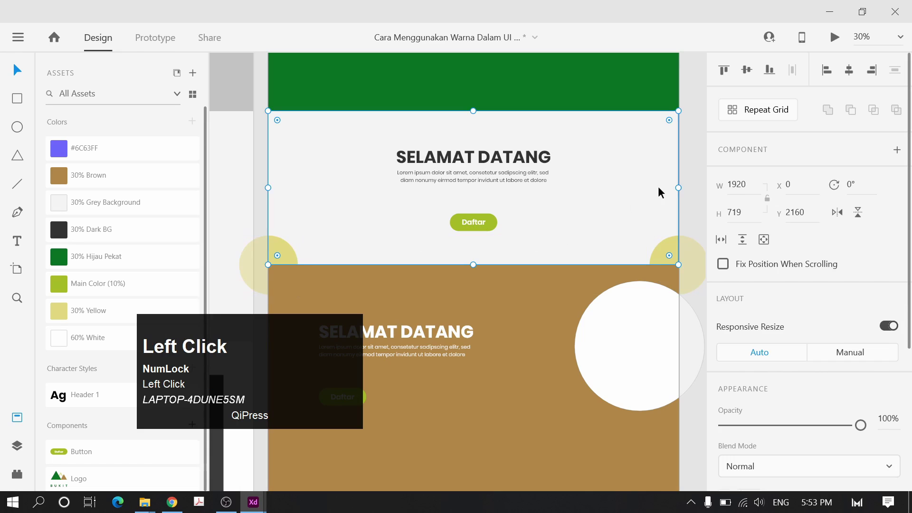
click(686, 167)
scroll(691, 172, down, 2)
drag(693, 172, 670, 165)
click(629, 272)
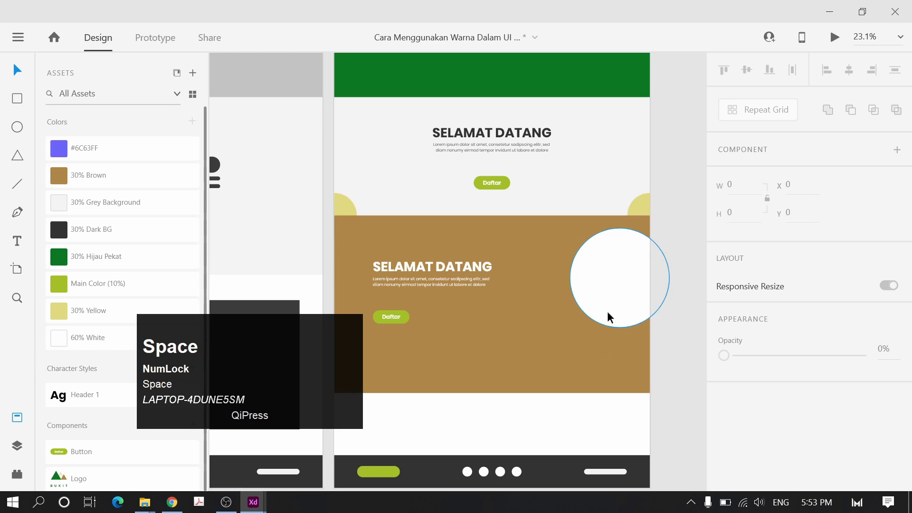
drag(607, 314, 606, 246)
click(625, 208)
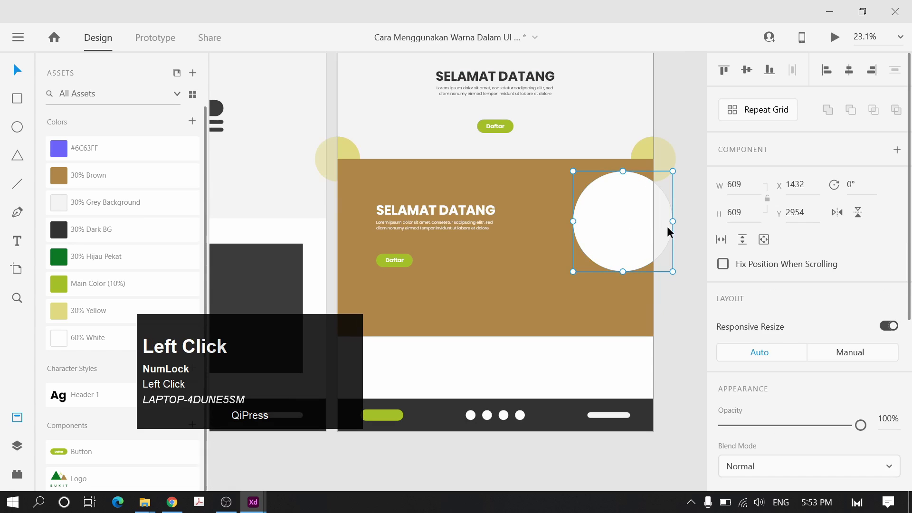
drag(674, 222, 691, 222)
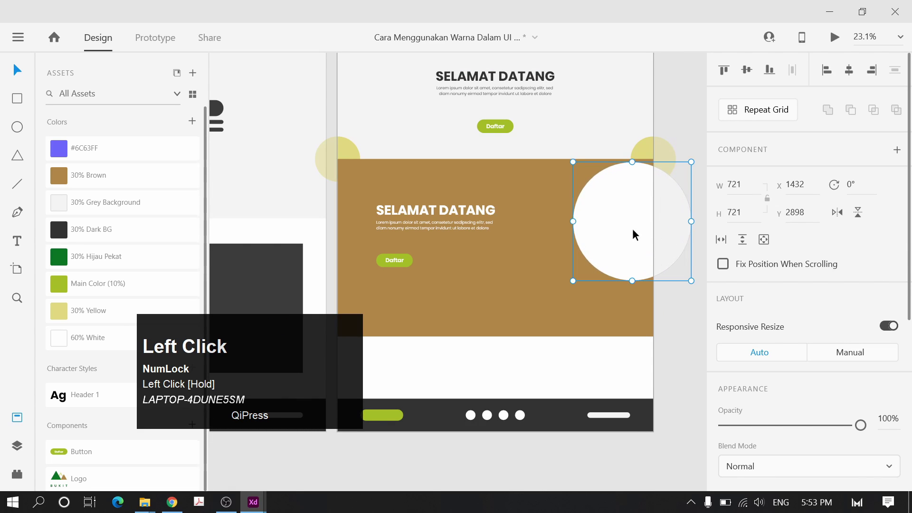
Remove the circle's border and fill it with the Main Color (10%) lime green
scroll(741, 361, down, 5)
click(724, 409)
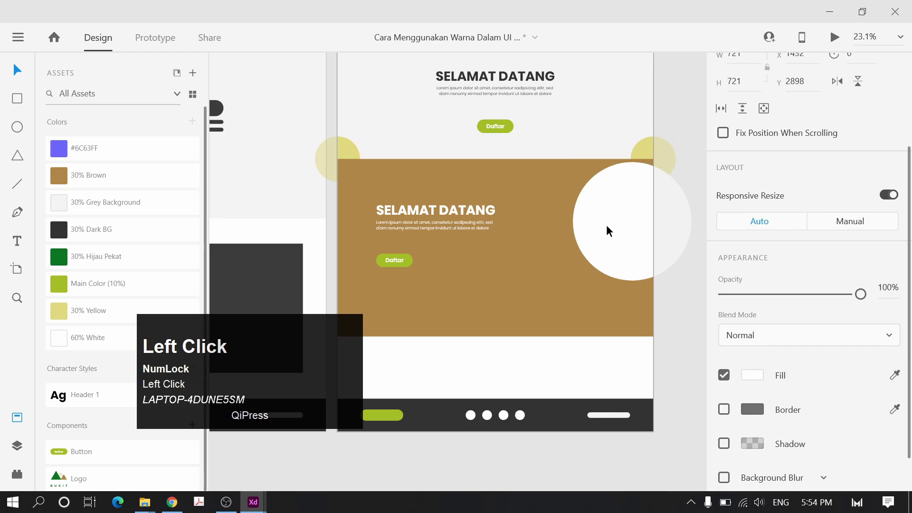
click(98, 315)
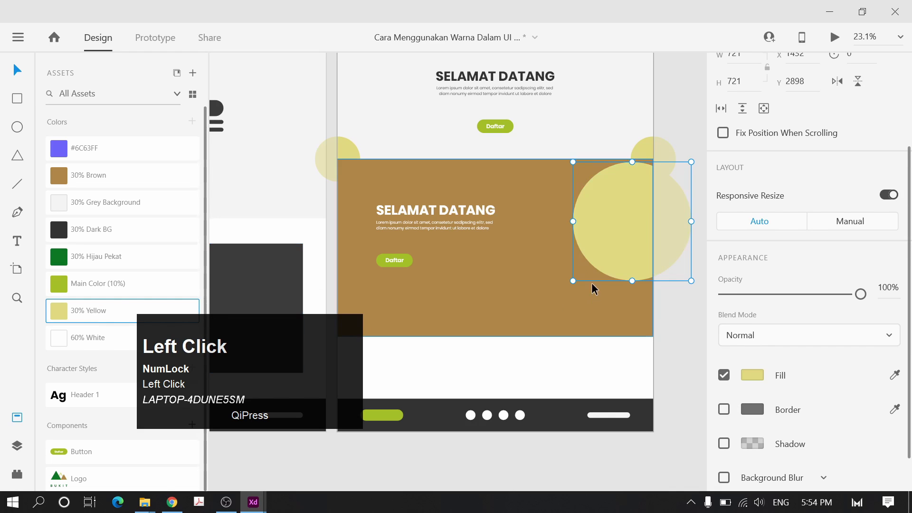
click(112, 284)
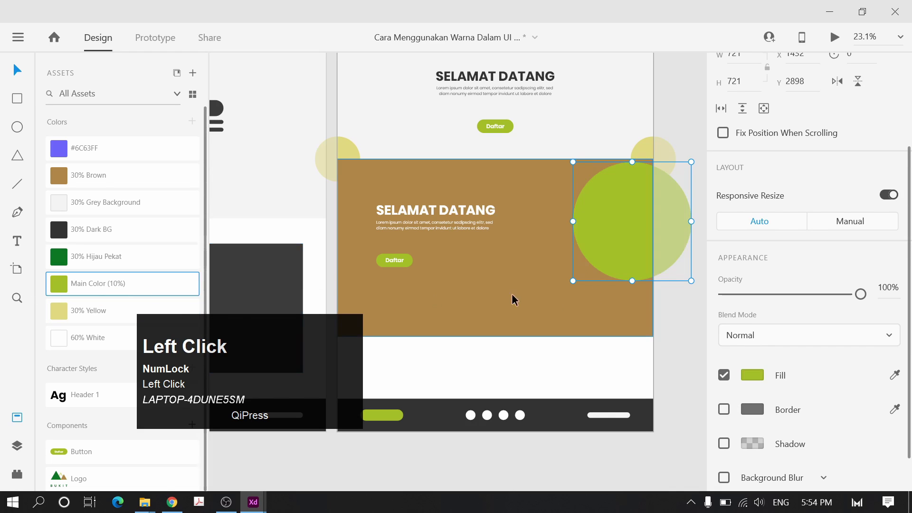
click(159, 258)
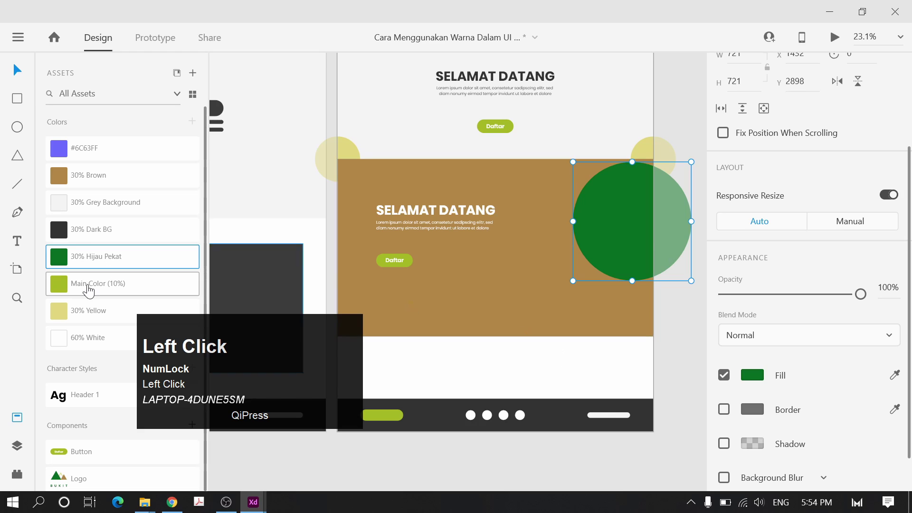
click(112, 284)
click(589, 341)
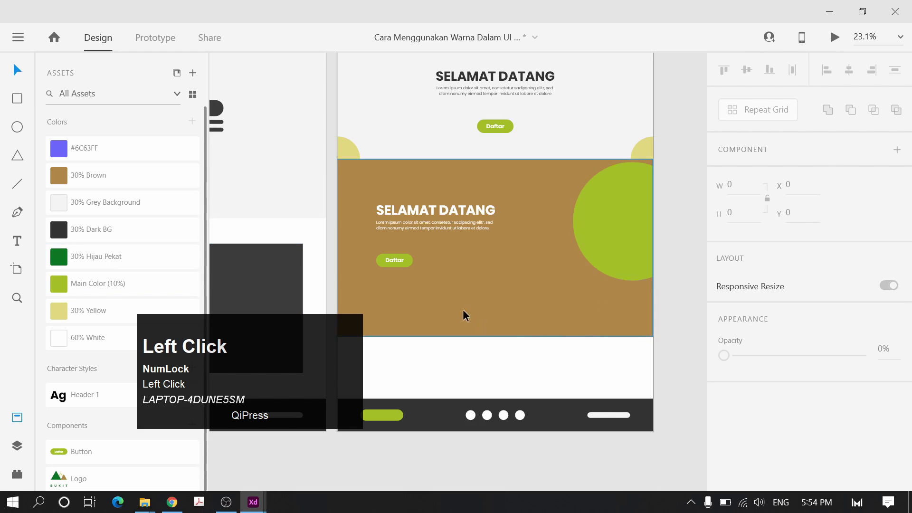
click(613, 266)
scroll(594, 266, down, 3)
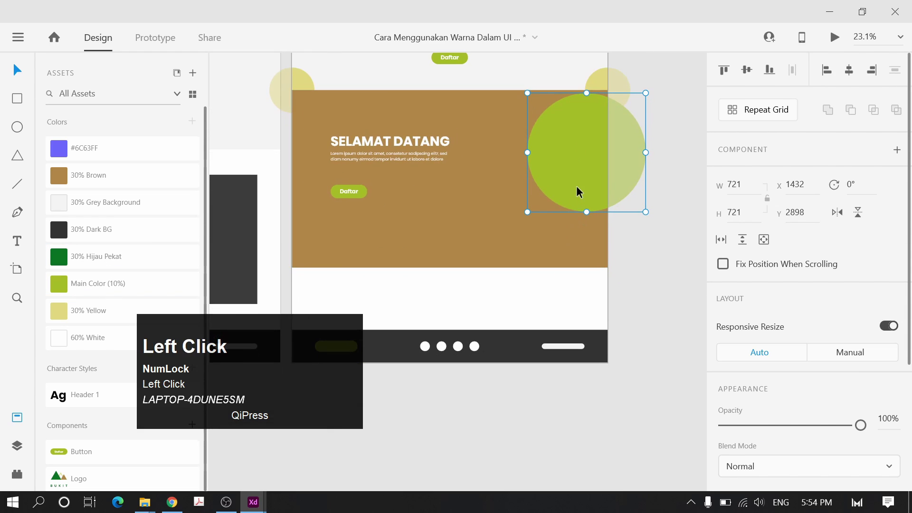
Shrink a circle copy into a small dot and colour it and the large circle 30% Yellow
drag(577, 193, 459, 251)
drag(437, 149, 312, 238)
shift+click(513, 246)
shift+click(576, 162)
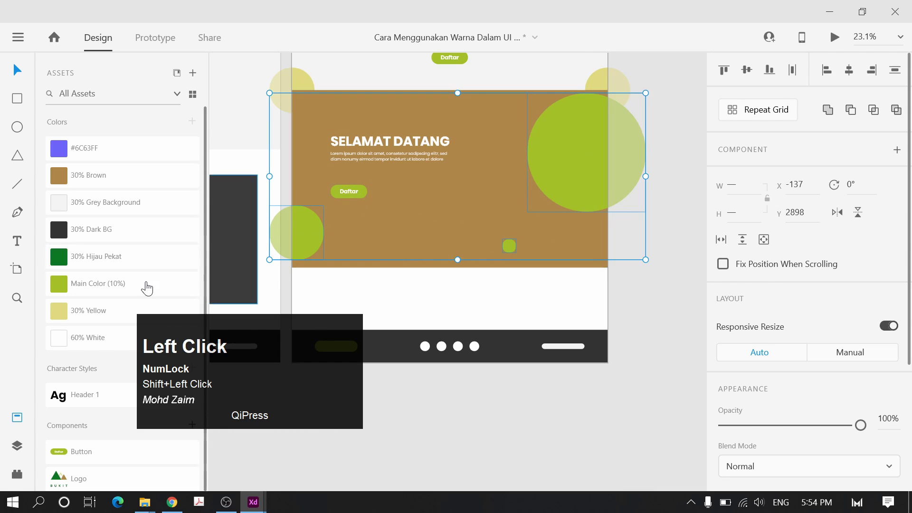
click(126, 259)
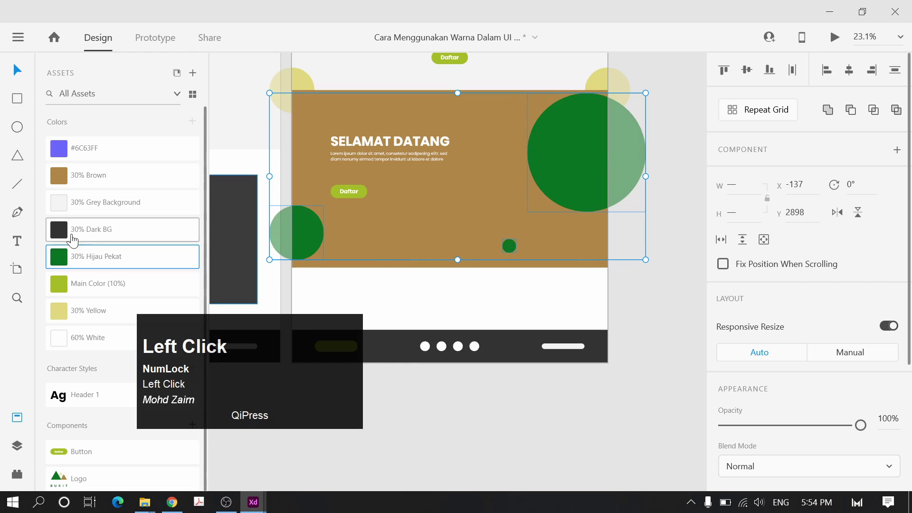
click(88, 312)
click(585, 279)
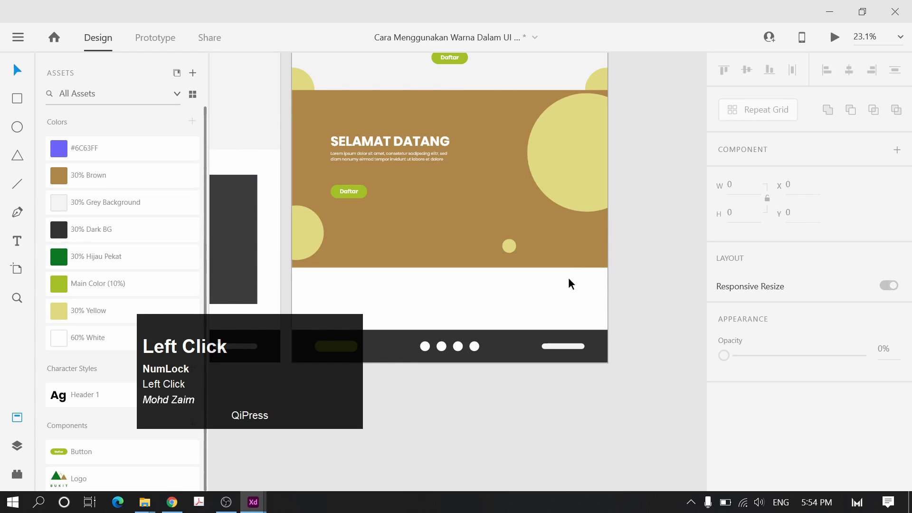
Colour both top-corner circles 30% Hijau Pekat
click(597, 75)
shift+click(307, 81)
click(112, 256)
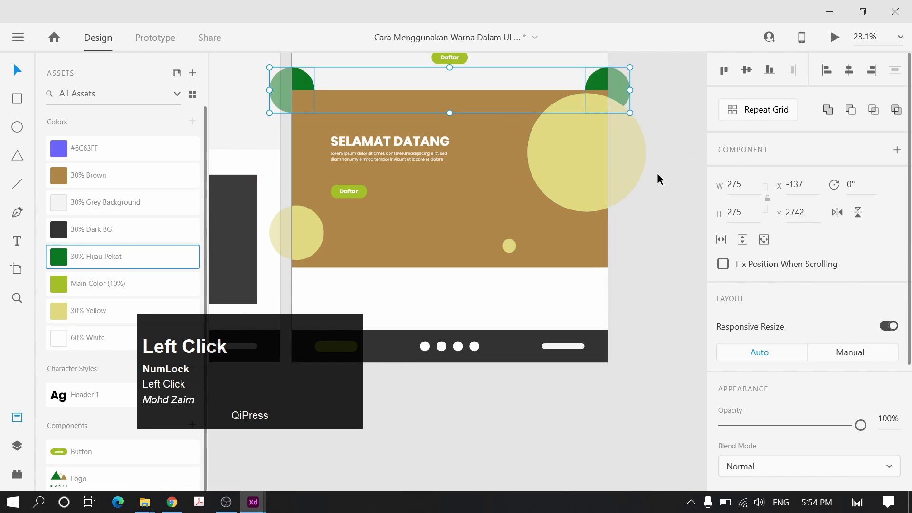
click(657, 173)
Marquee-select all the footer elements and group them with Ctrl+G
scroll(659, 182, up, 3)
scroll(661, 186, down, 1)
scroll(659, 190, up, 3)
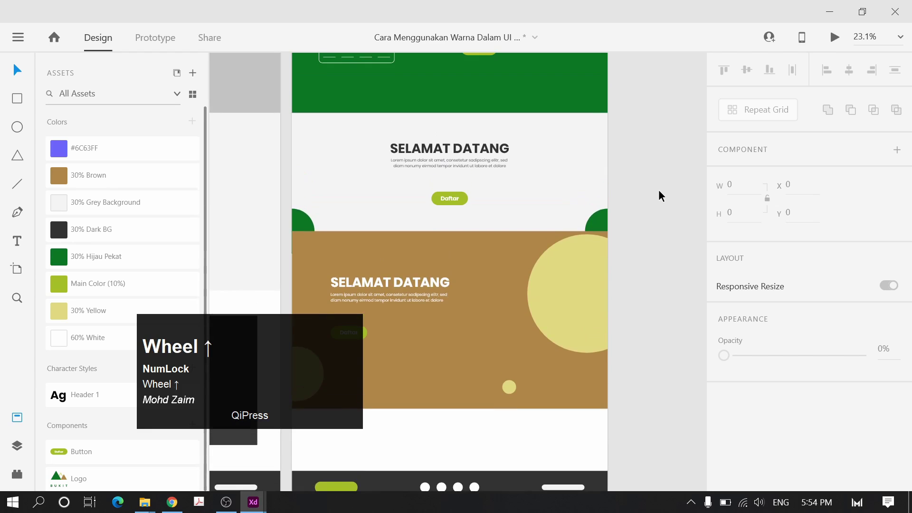
alt+scroll(658, 187, down, 2)
alt+scroll(659, 188, down, 3)
drag(659, 210, 601, 135)
alt+scroll(594, 210, up, 5)
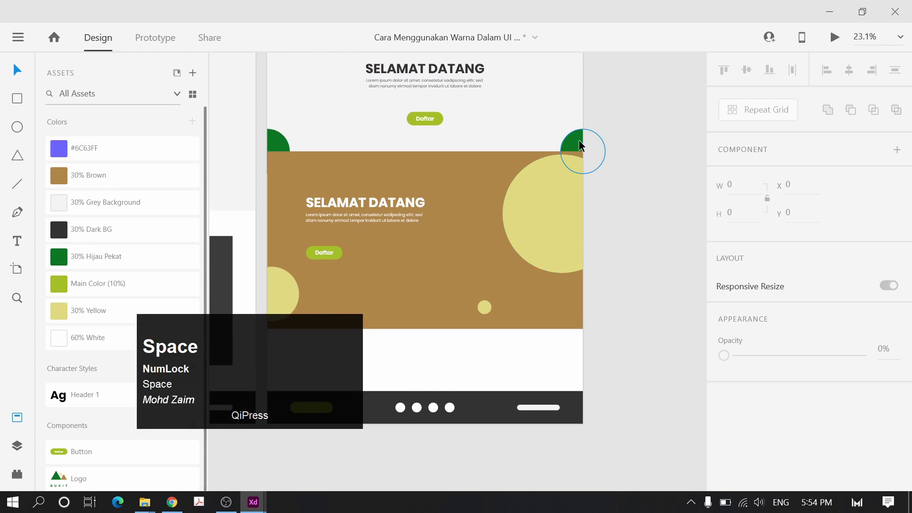
drag(645, 220, 666, 186)
drag(606, 279, 623, 264)
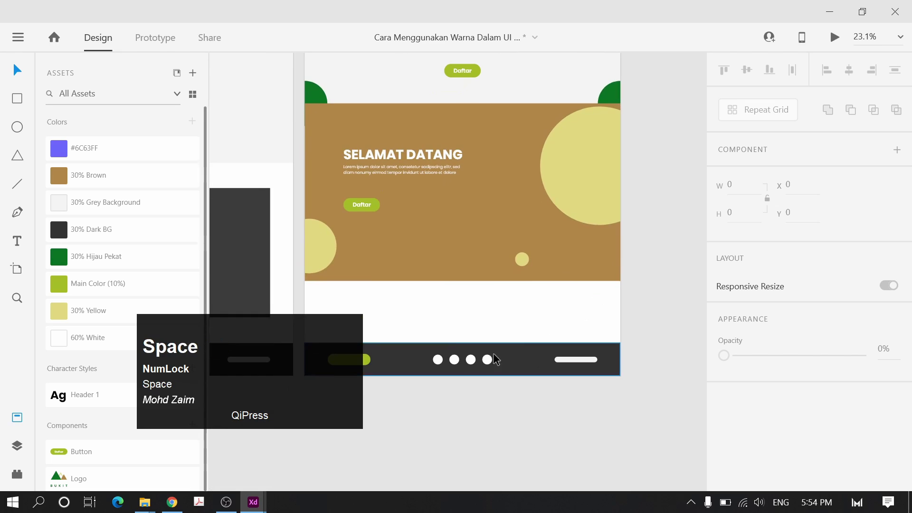
drag(448, 310, 518, 271)
drag(402, 295, 641, 263)
key(ctrl+g)
Drag the landing-page artboard's bottom edge up to end at the footer
click(629, 320)
drag(643, 297, 625, 334)
scroll(627, 334, down, 4)
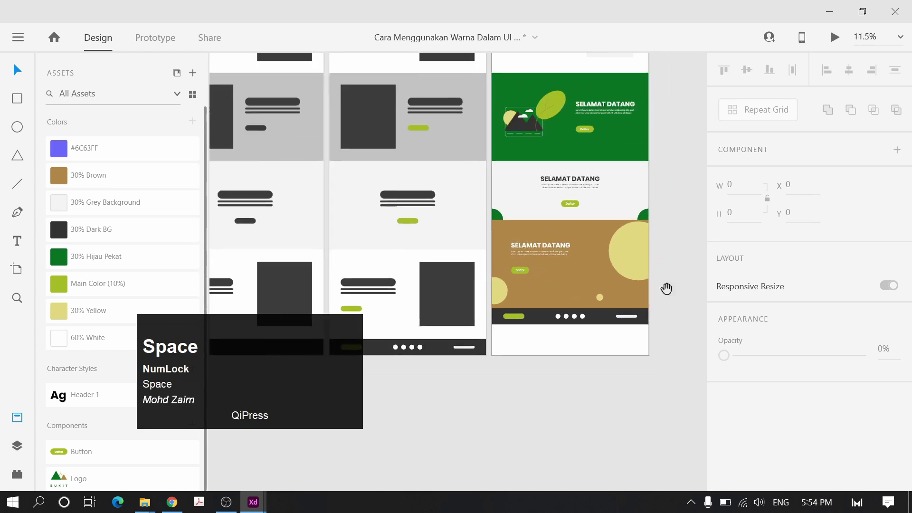
drag(680, 190, 621, 277)
click(441, 100)
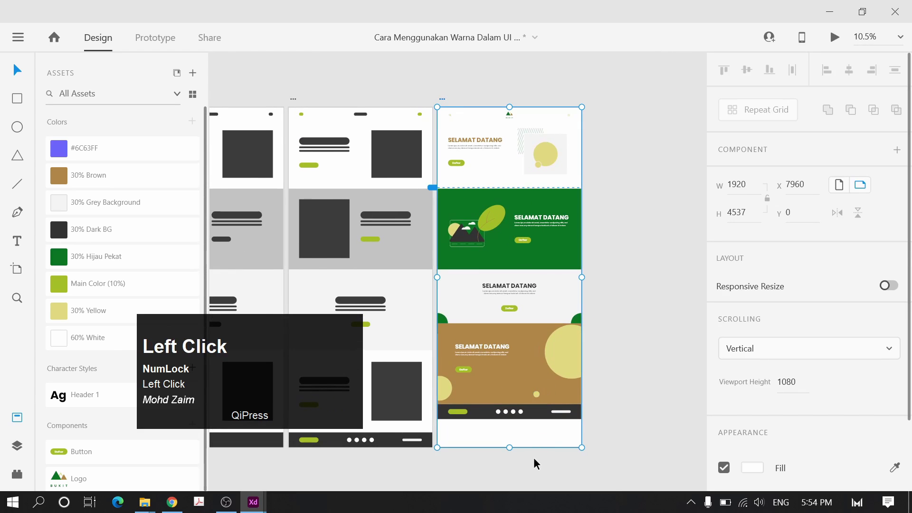
scroll(536, 464, up, 3)
drag(490, 440, 482, 358)
scroll(497, 403, up, 7)
Check the dark footer and brown section rectangles, nudging the brown section's bottom edge
click(604, 328)
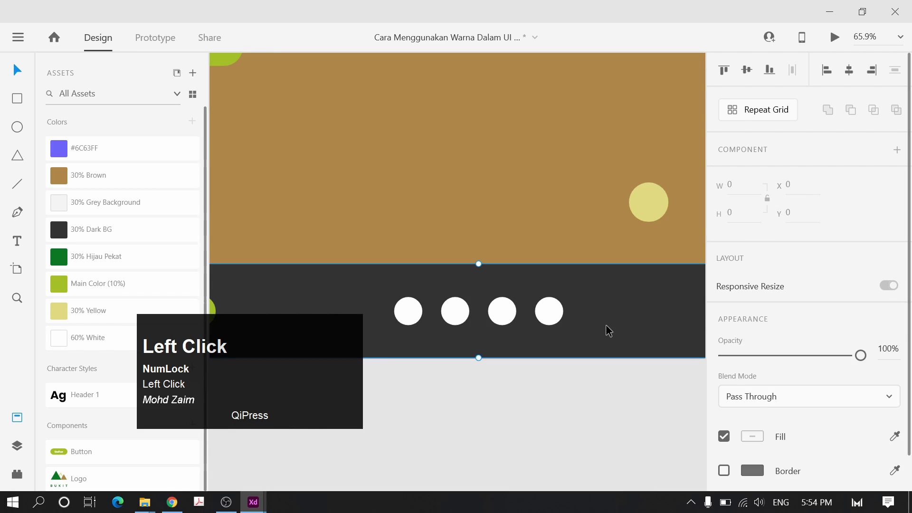
click(574, 437)
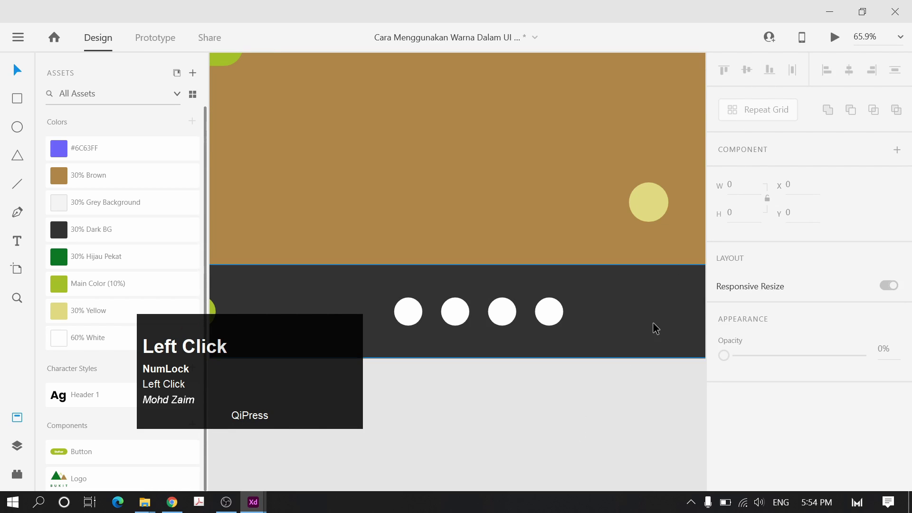
click(660, 278)
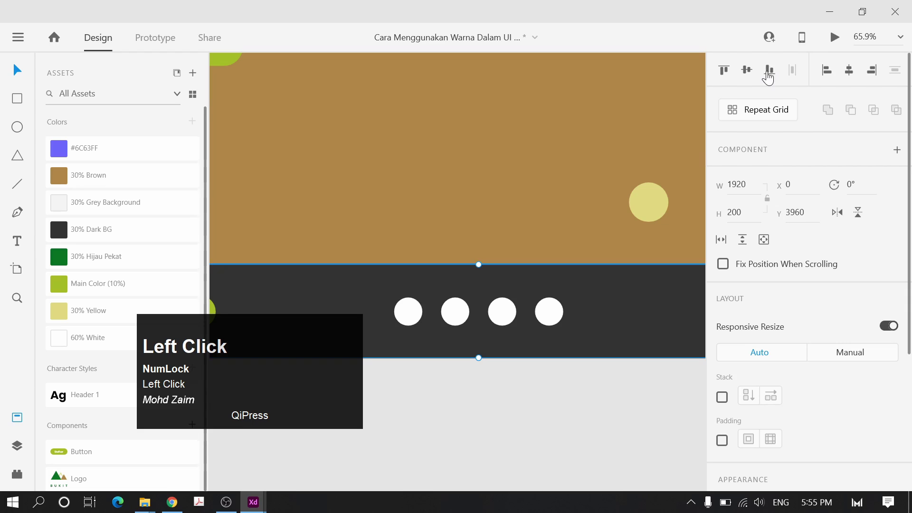
click(589, 251)
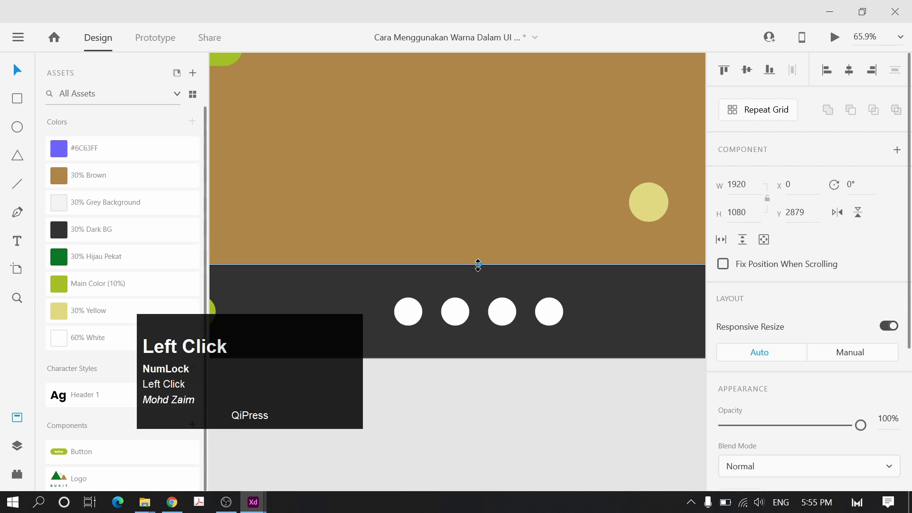
drag(478, 265, 478, 265)
click(533, 407)
ctrl+scroll(534, 399, down, 2)
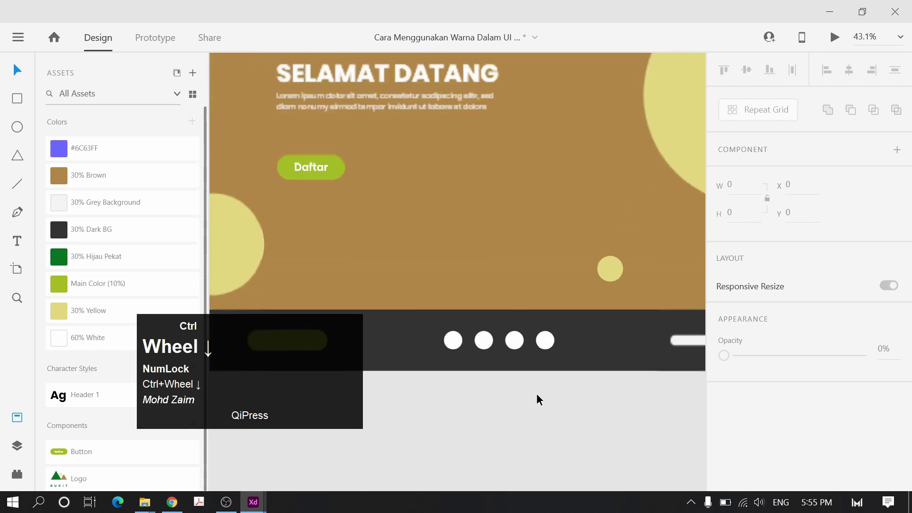
ctrl+scroll(537, 399, down, 3)
ctrl+scroll(553, 307, down, 1)
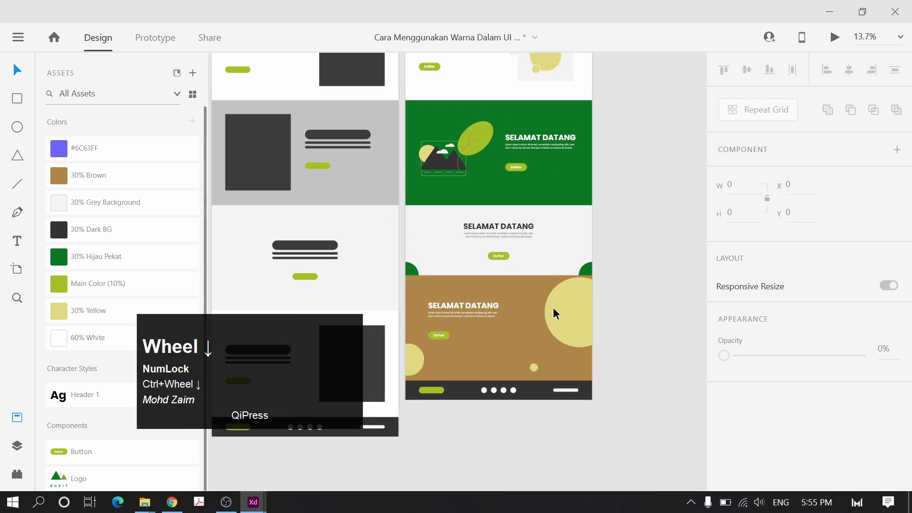
drag(592, 229, 576, 338)
drag(609, 312, 647, 134)
Delete the green pill from inside the footer group
ctrl+scroll(518, 354, up, 2)
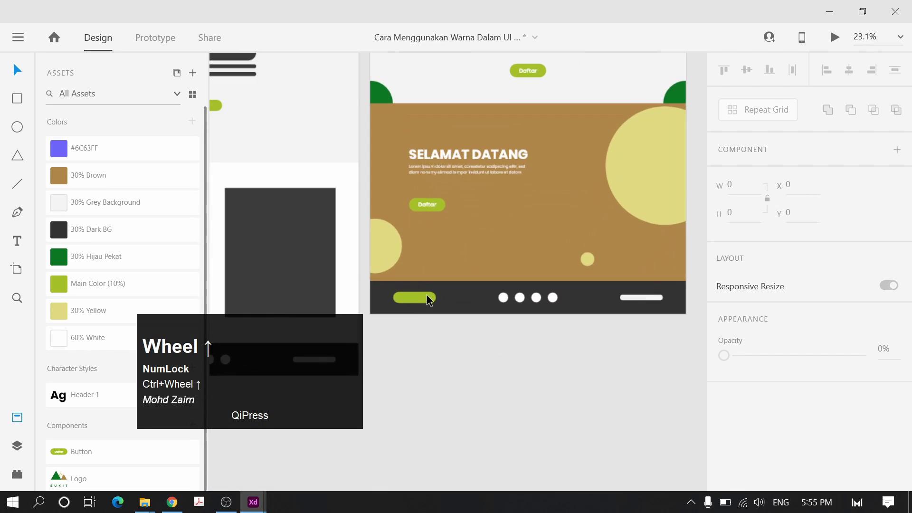
click(422, 298)
double_click(420, 298)
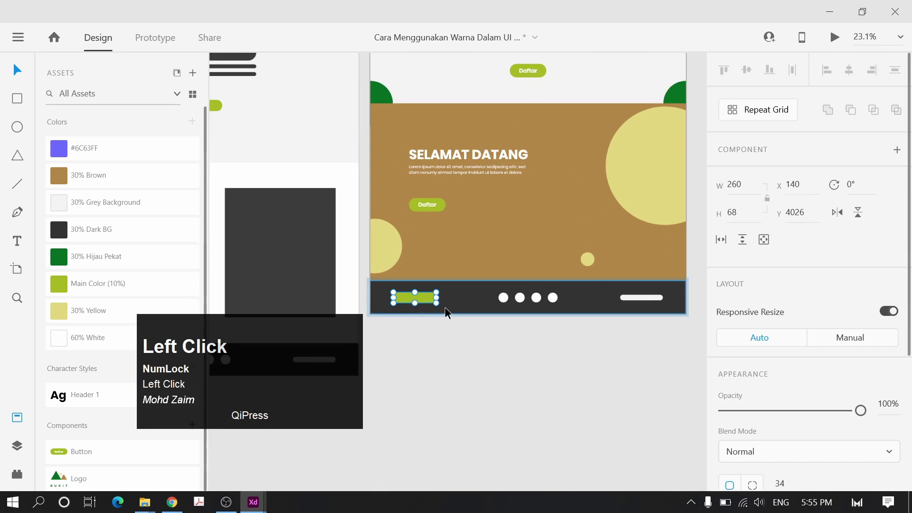
key(Delete)
Place the Logo component at the footer's left end, coloured 60% White with a white border
drag(106, 475, 374, 288)
ctrl+scroll(417, 307, up, 3)
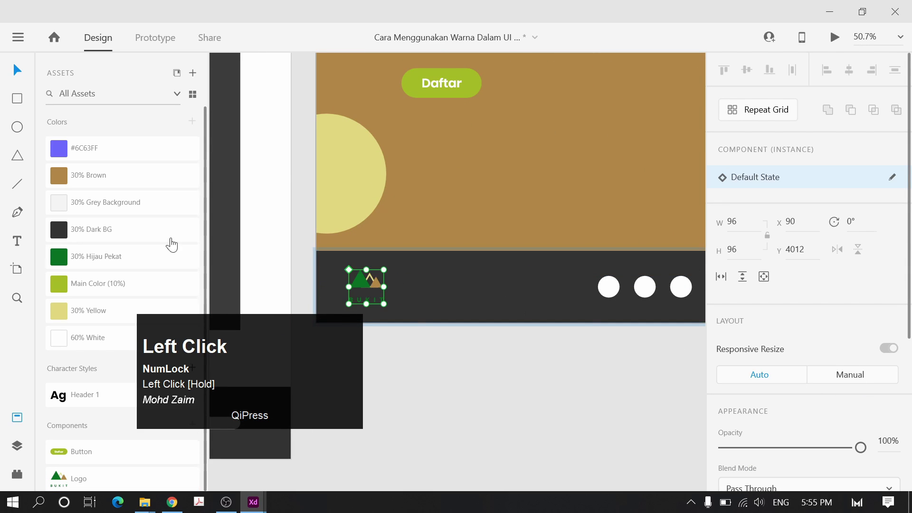
click(136, 201)
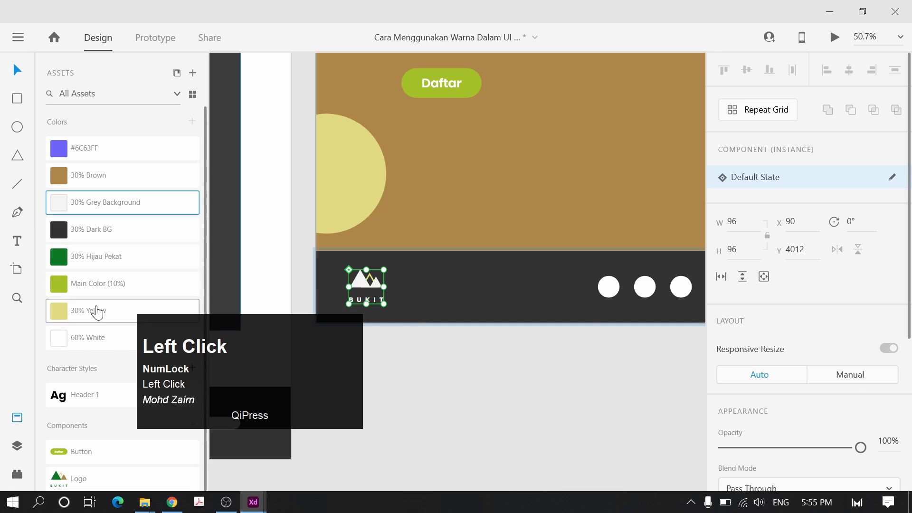
click(88, 337)
scroll(808, 318, down, 3)
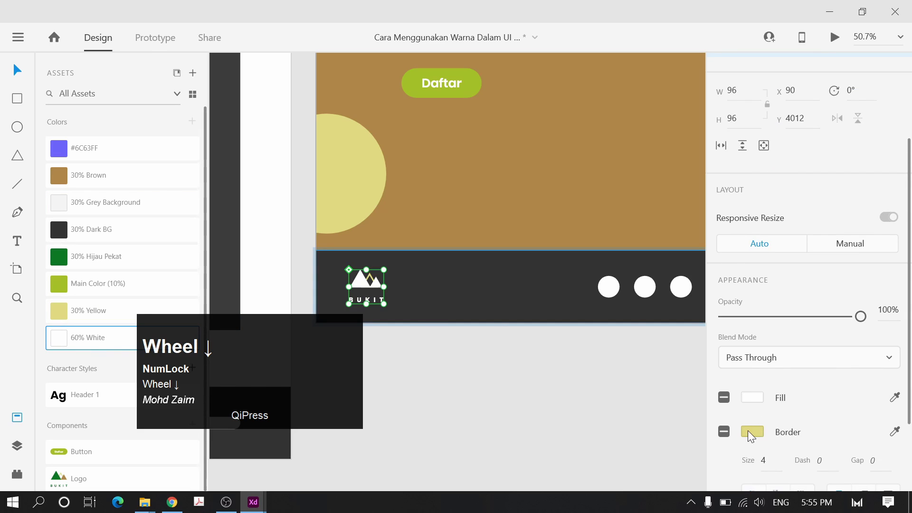
click(750, 432)
drag(566, 315, 459, 229)
click(484, 366)
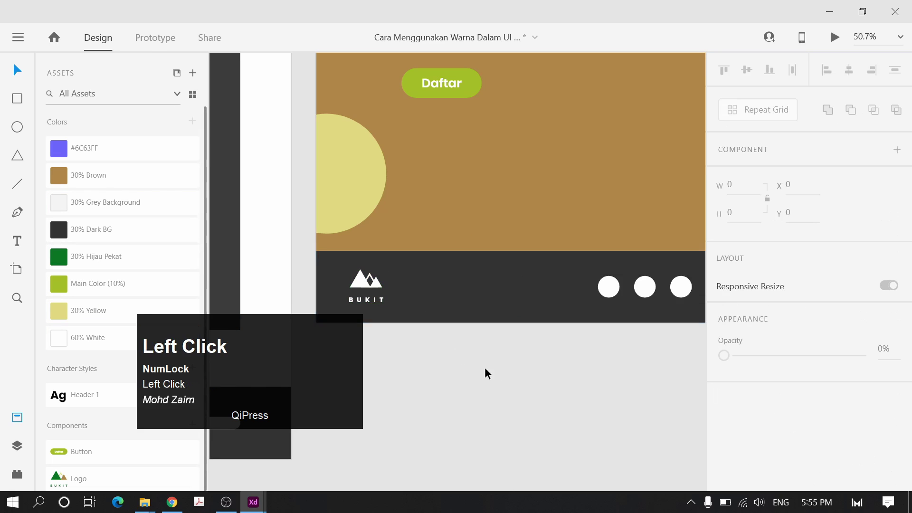
Pan along the footer to inspect the white logo against the dark bar
key(space)
drag(514, 369, 458, 308)
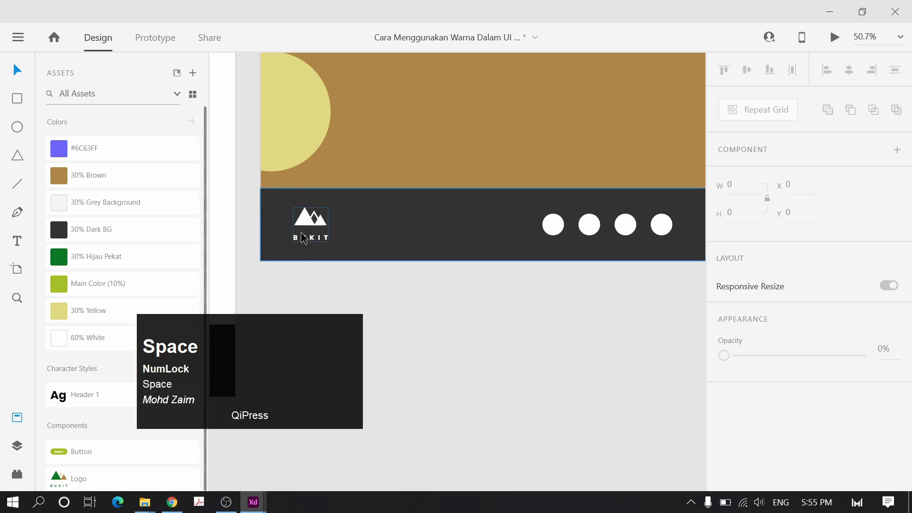
drag(350, 244, 457, 291)
click(294, 248)
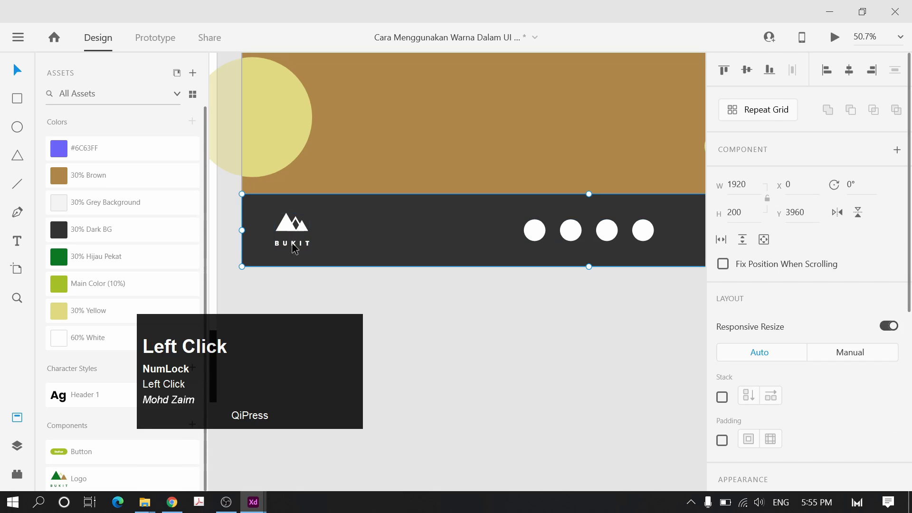
click(491, 343)
key(space)
drag(672, 307, 512, 324)
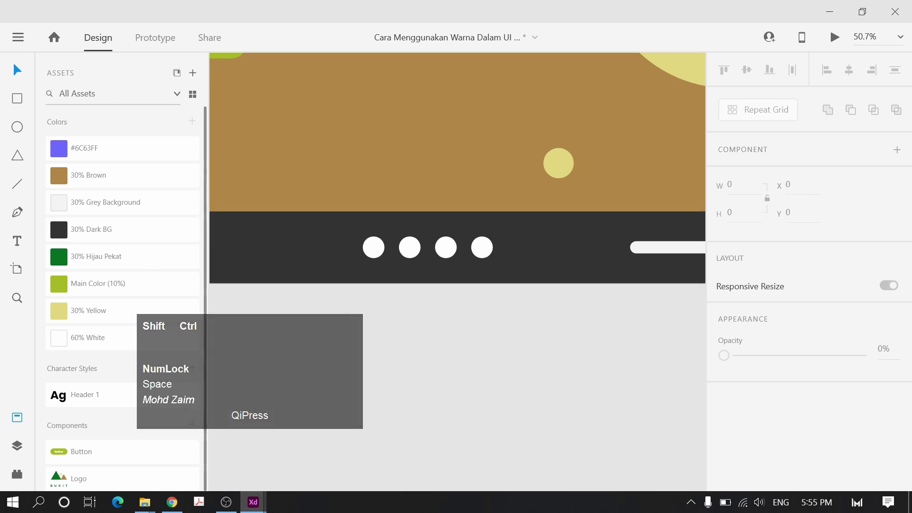
Insert a facebook icon via the Icons 4 Design plugin and enlarge it
key(ctrl+shift+p)
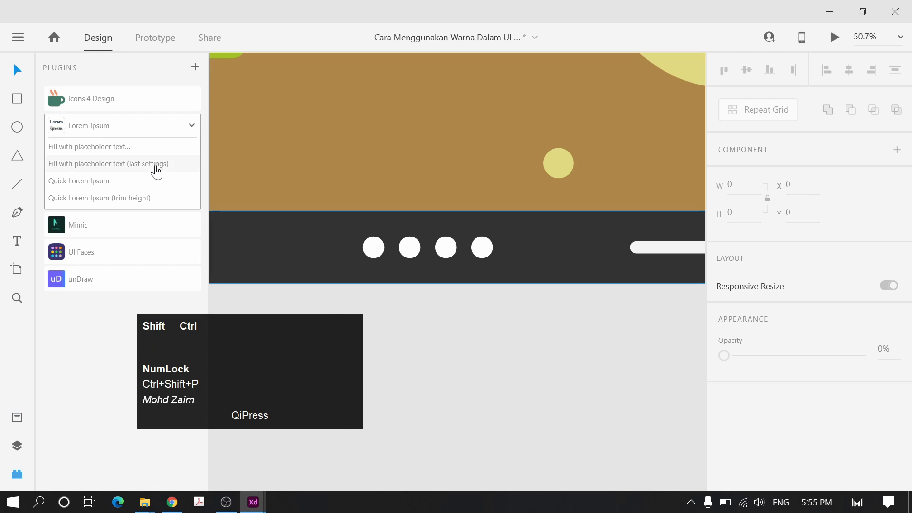
click(98, 95)
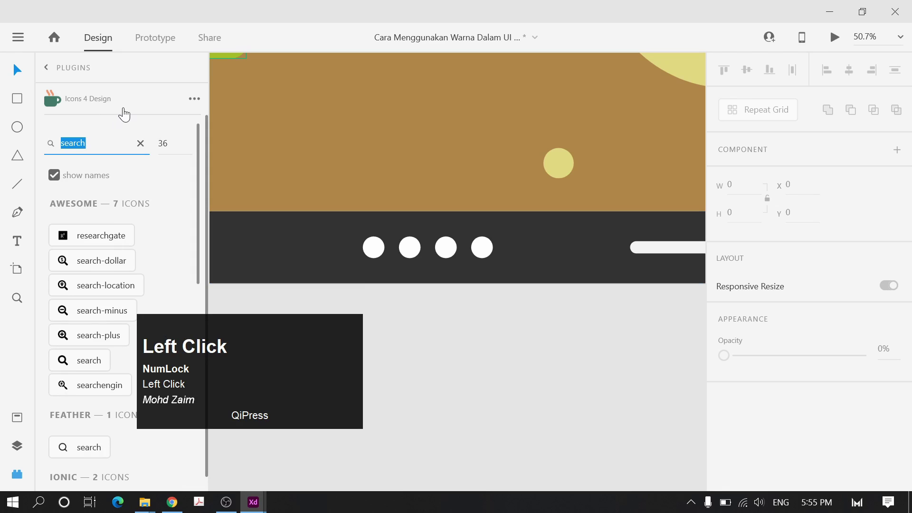
text(faceboo)
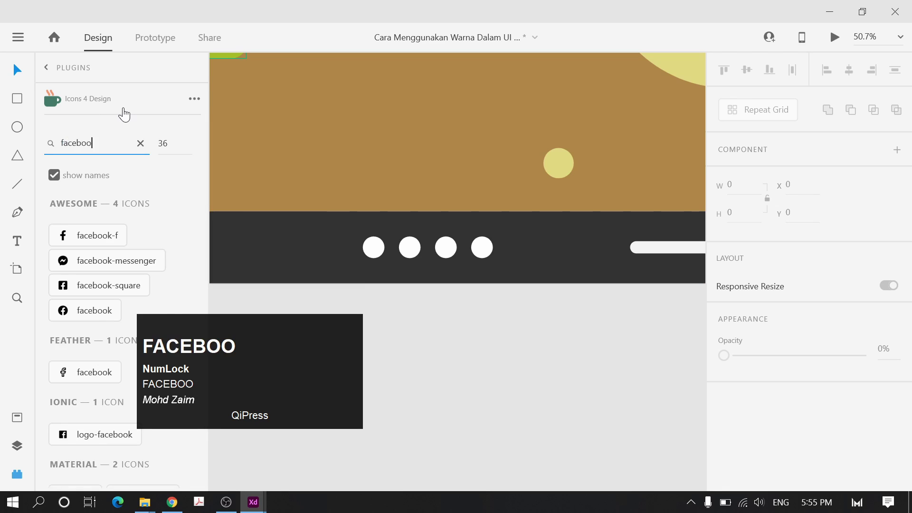
text(k)
key(Return)
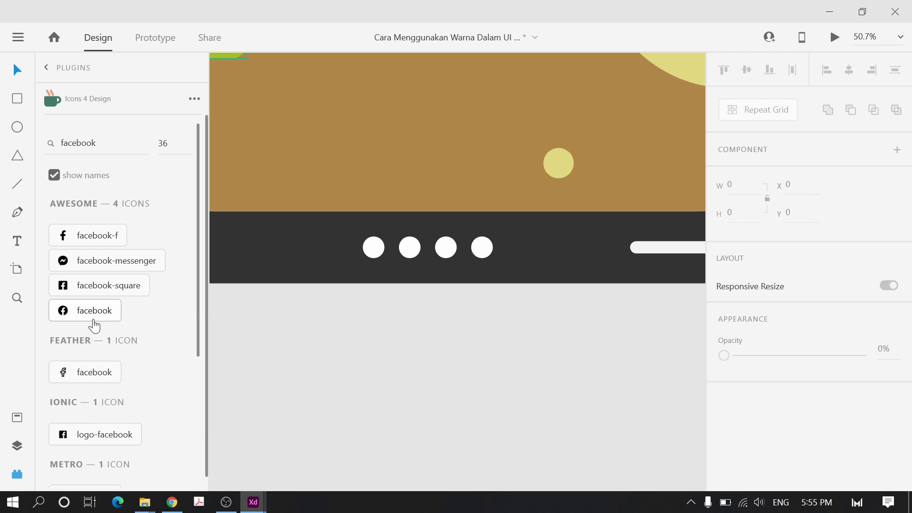
click(55, 234)
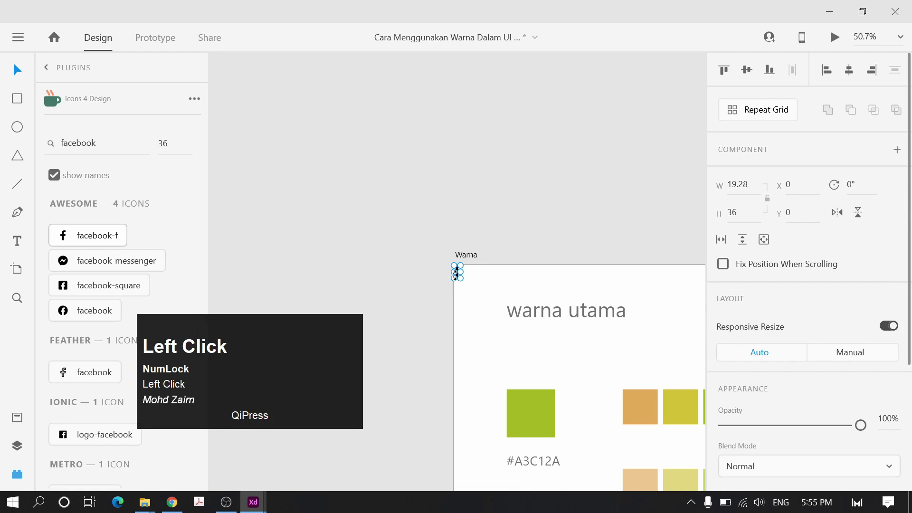
drag(460, 277, 475, 320)
key(ctrl+z)
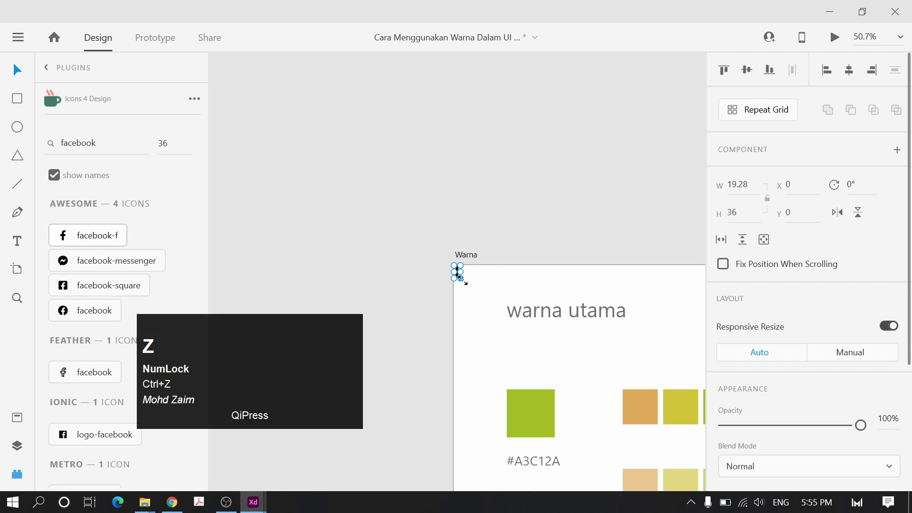
drag(460, 277, 473, 354)
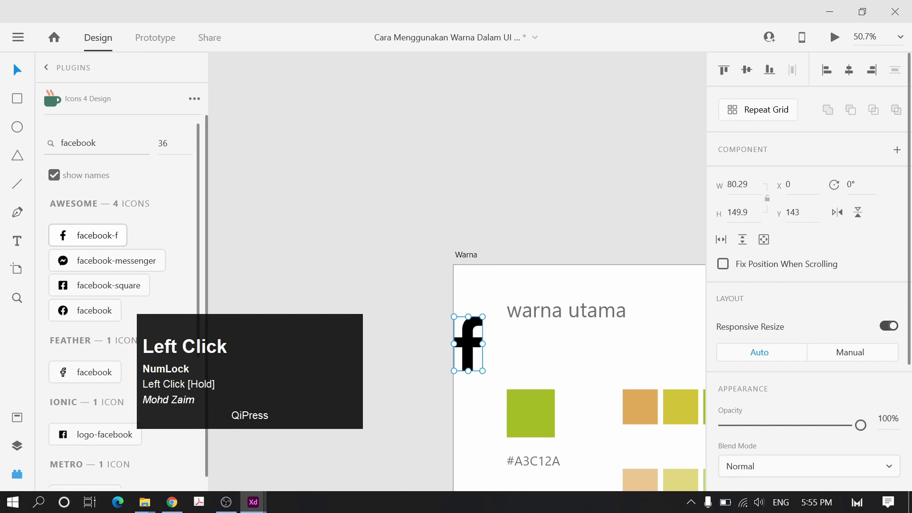
Insert an instagram icon and enlarge it to about 122 px
click(78, 143)
text(instagra)
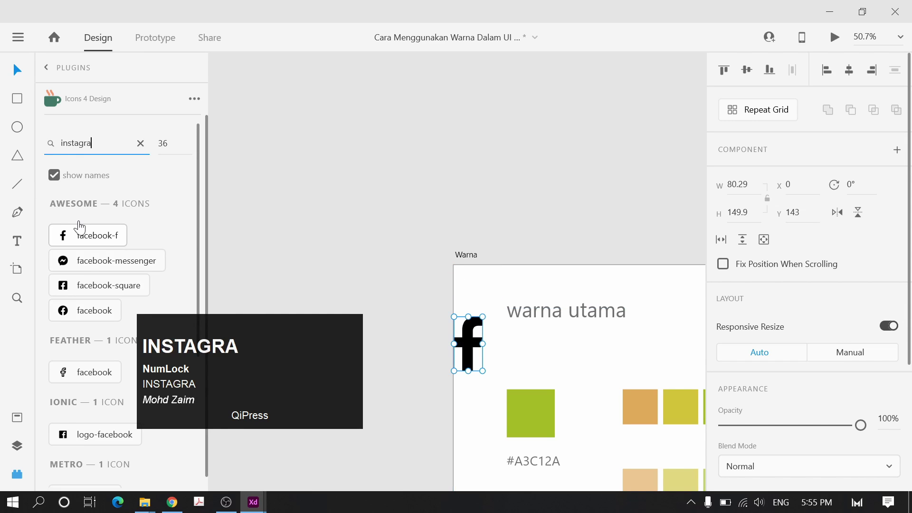
text(m)
key(Return)
click(92, 244)
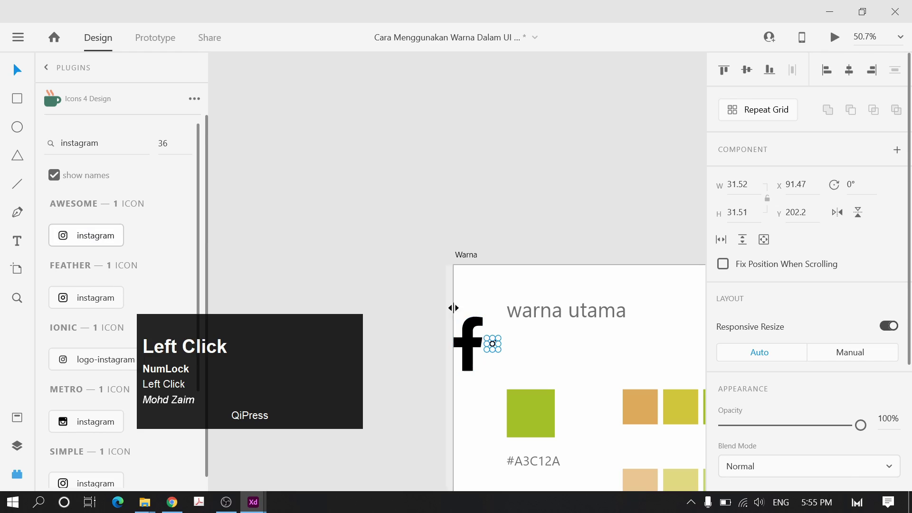
drag(497, 349, 531, 382)
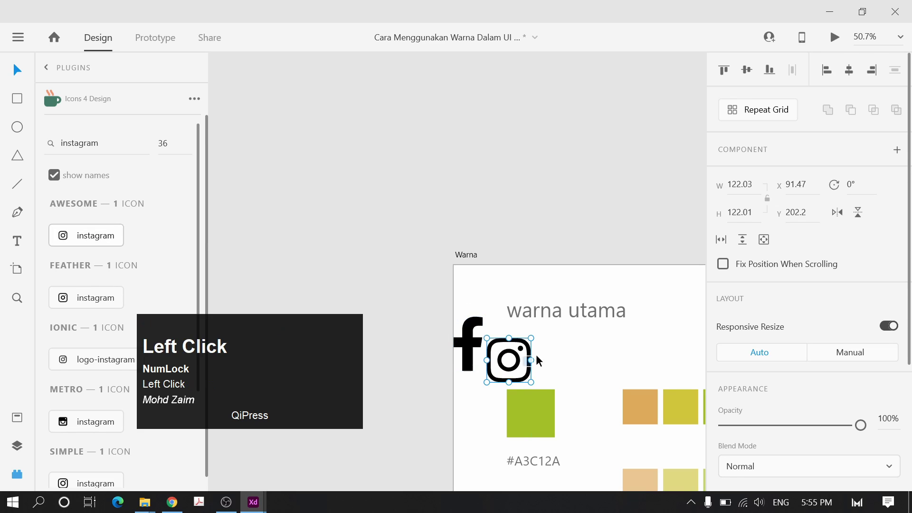
Insert twitter and Youtube icons beside the instagram icon
double_click(79, 143)
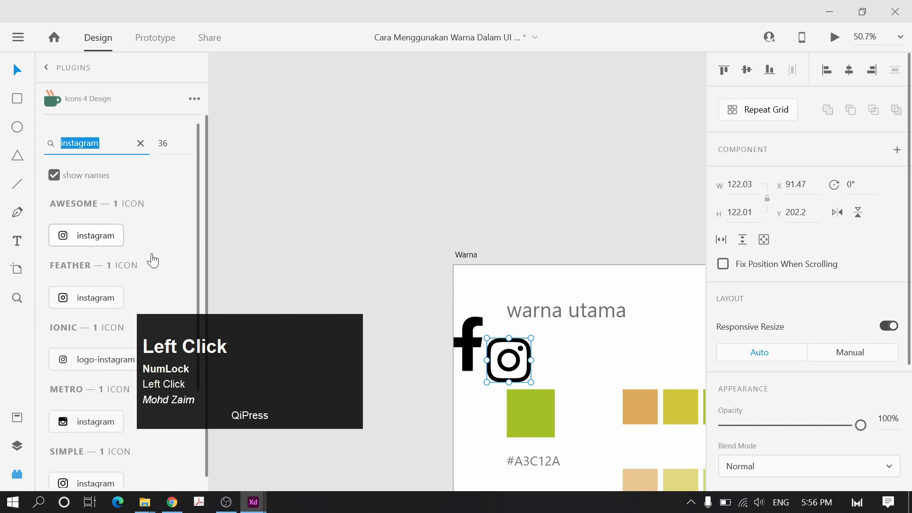
text(twitter)
key(Return)
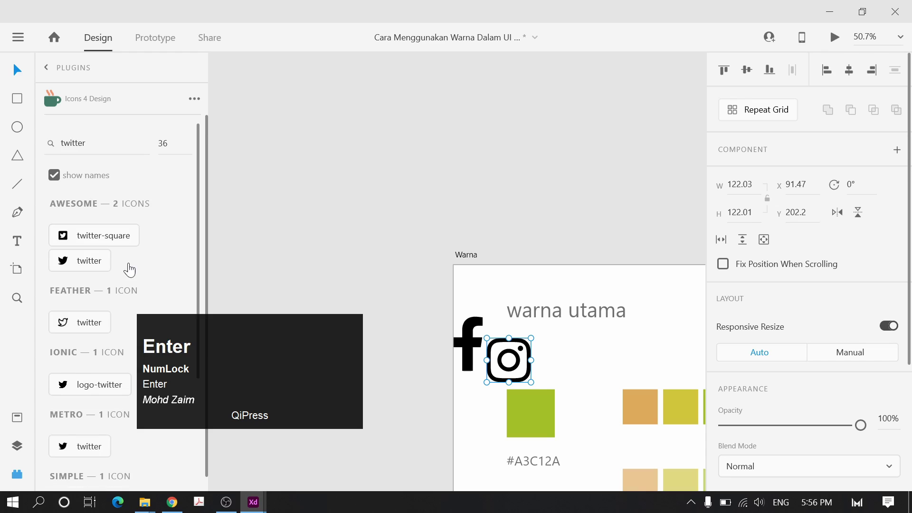
click(80, 267)
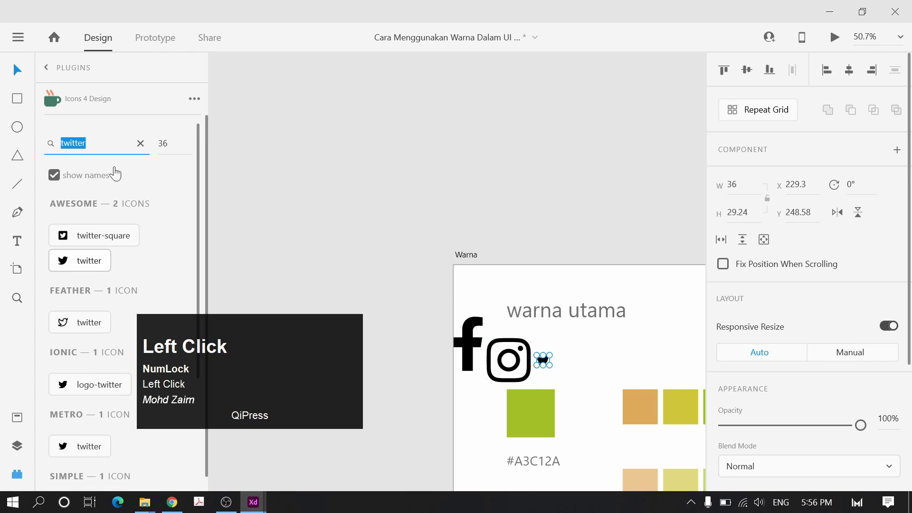
text(Youtube)
key(Return)
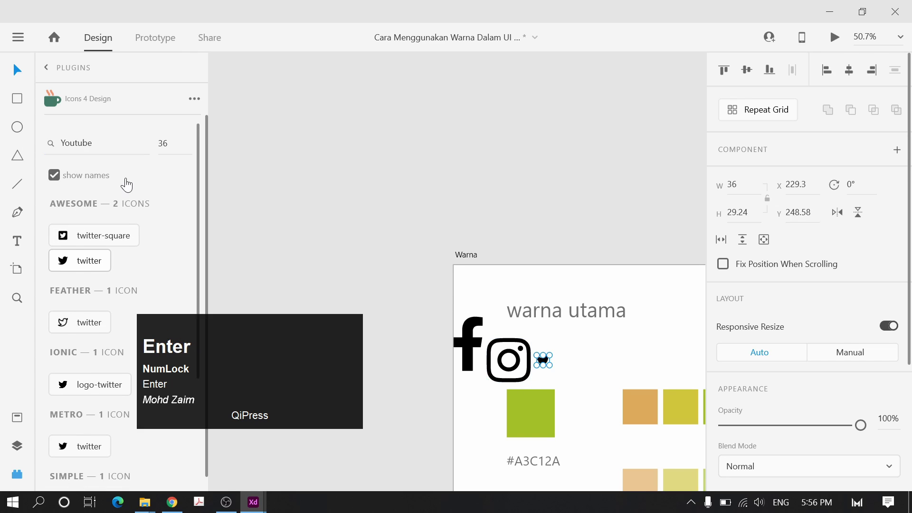
click(76, 143)
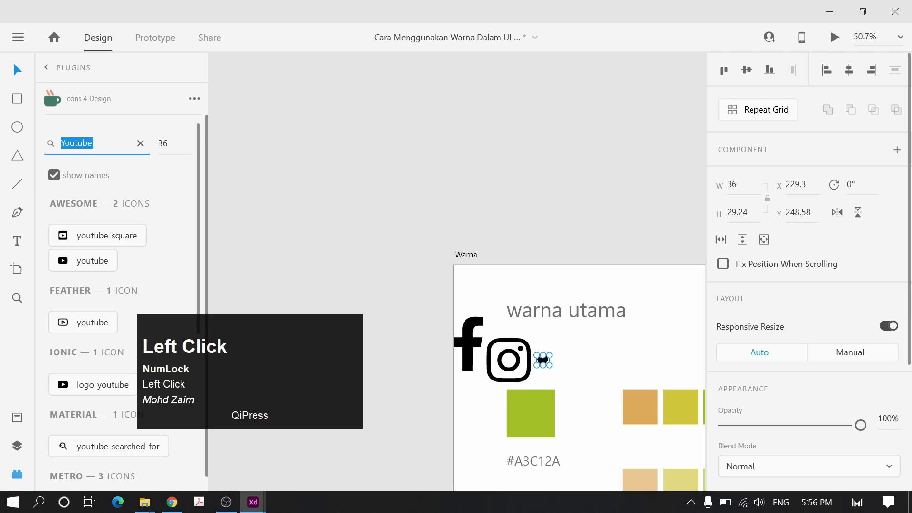
click(100, 265)
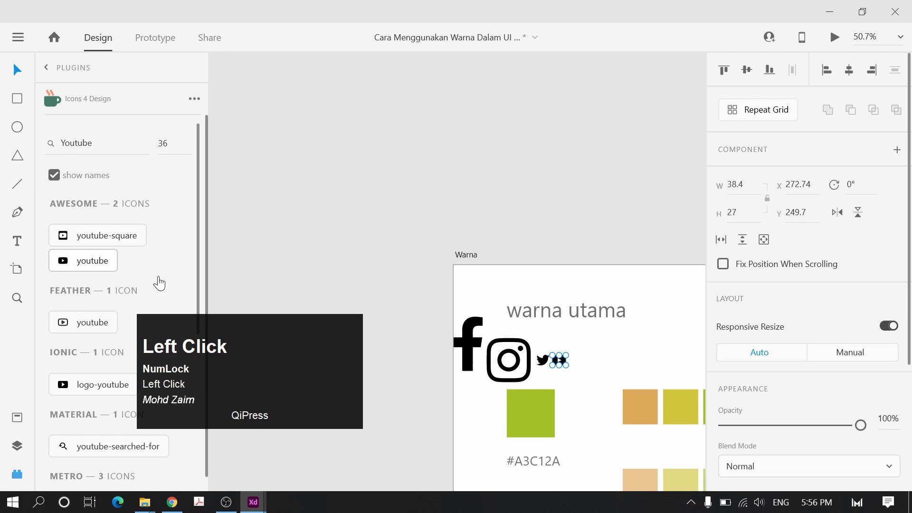
Select all four social icons and cut them from the Warna artboard
click(608, 364)
drag(489, 354, 599, 373)
key(ctrl+x)
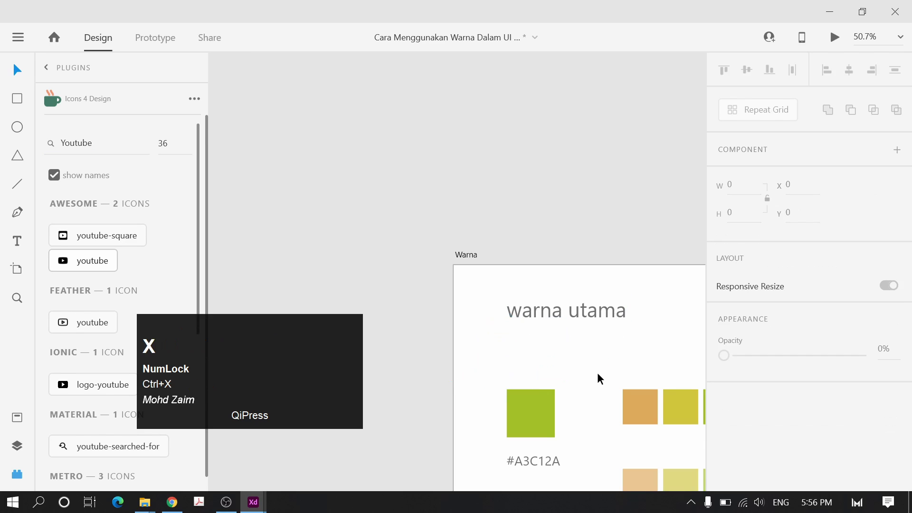
key(ctrl+z)
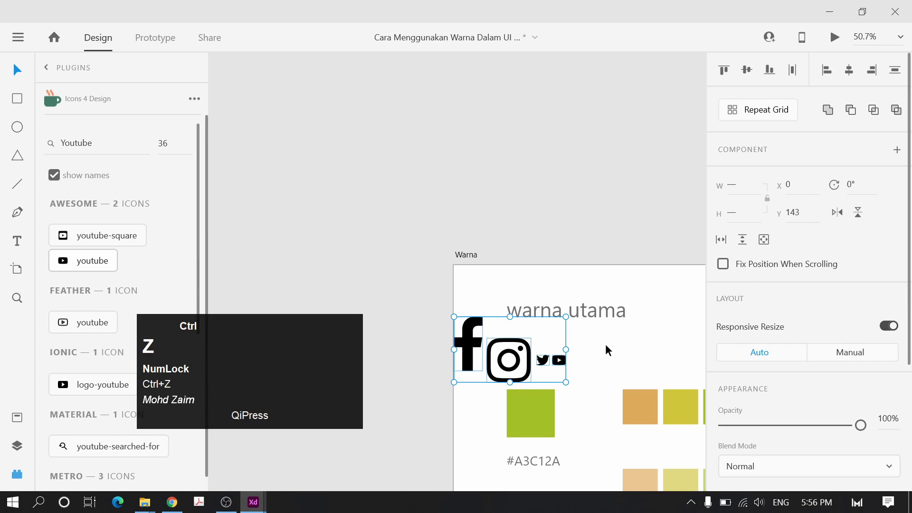
click(441, 370)
click(468, 371)
key(ctrl+x)
Zoom out and pan back to the landing page footer at 50.7% zoom
scroll(576, 376, down, 1)
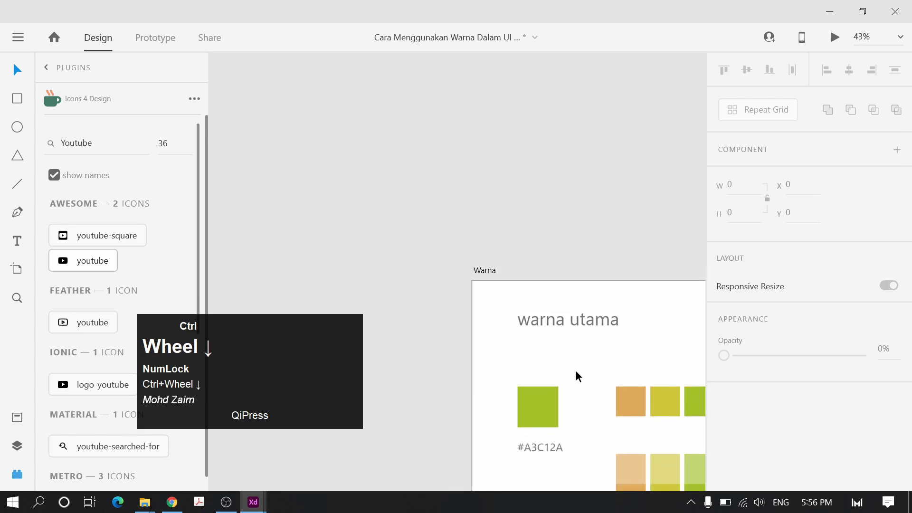
scroll(575, 370, down, 7)
key(space)
drag(587, 394, 501, 238)
mouse_move(677, 311)
mouse_down()
mouse_move(399, 361)
mouse_move(214, 339)
mouse_up()
drag(678, 356, 544, 247)
scroll(584, 291, down, 1)
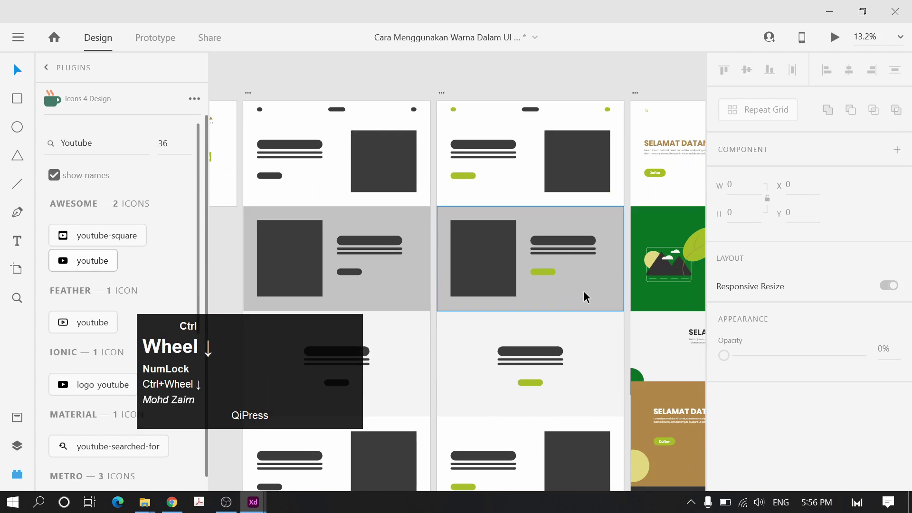
scroll(583, 291, down, 3)
key(space)
drag(571, 327, 436, 283)
scroll(538, 380, up, 11)
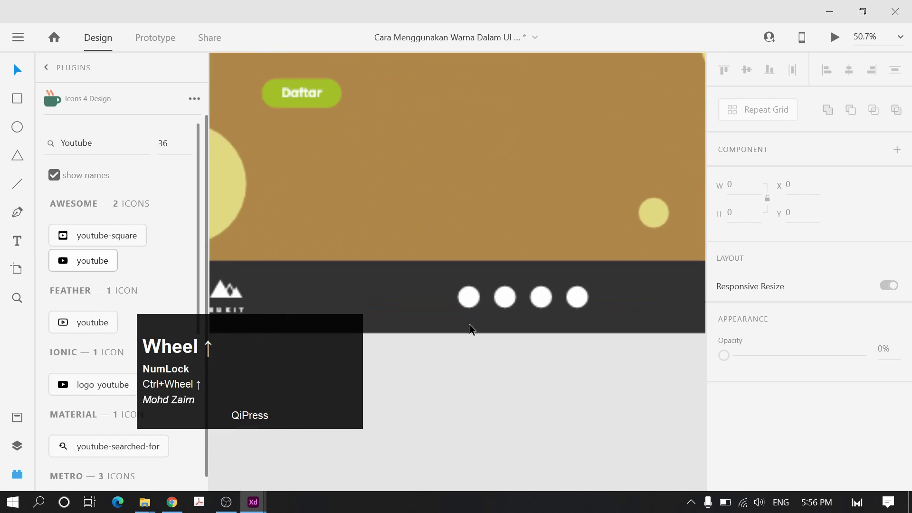
Select the footer group, try moving it, undo the move, and show the layer list
click(469, 328)
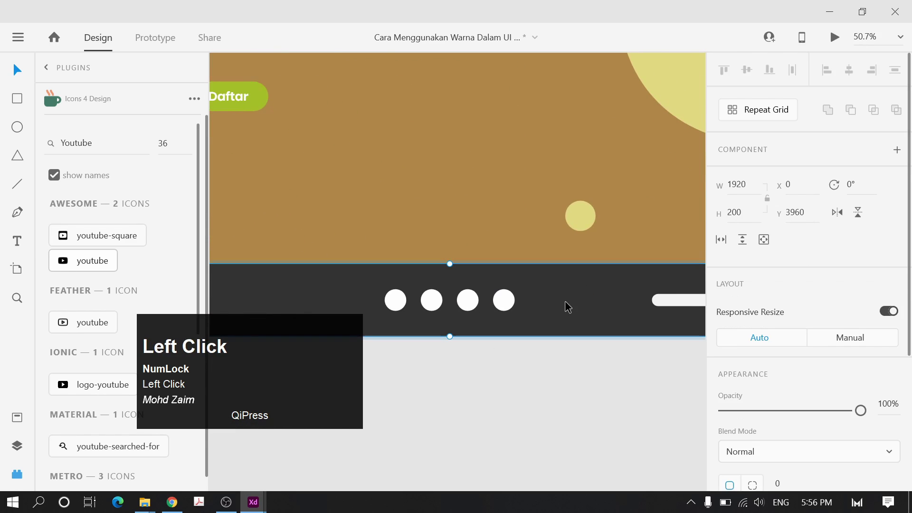
click(577, 426)
click(569, 312)
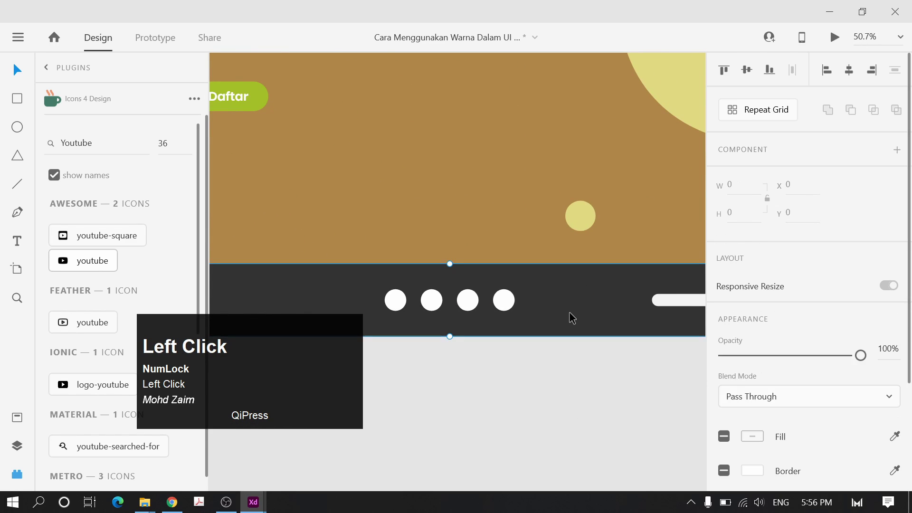
double_click(560, 310)
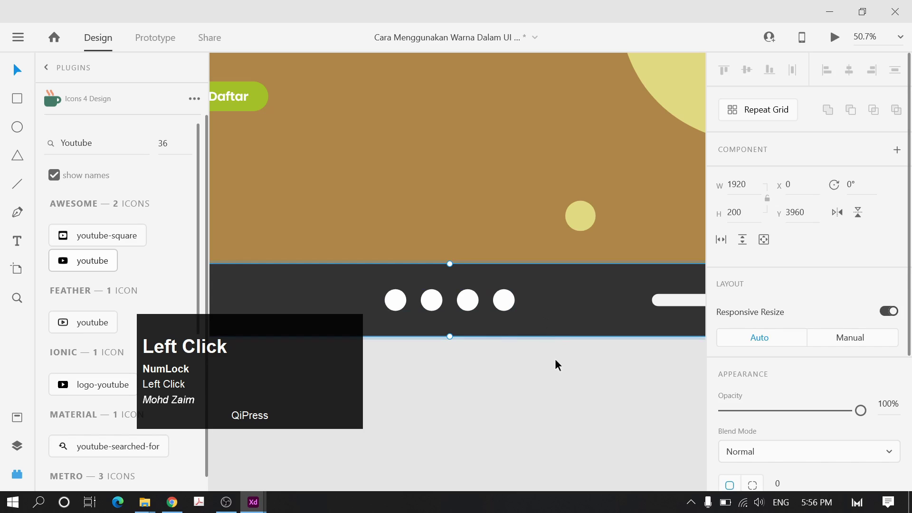
click(455, 328)
drag(455, 328, 480, 337)
key(ctrl+z)
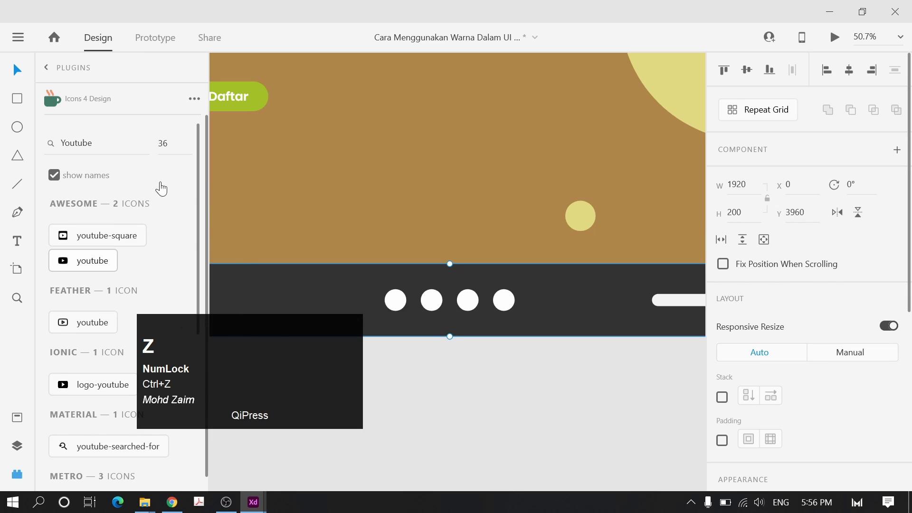
key(ctrl+y)
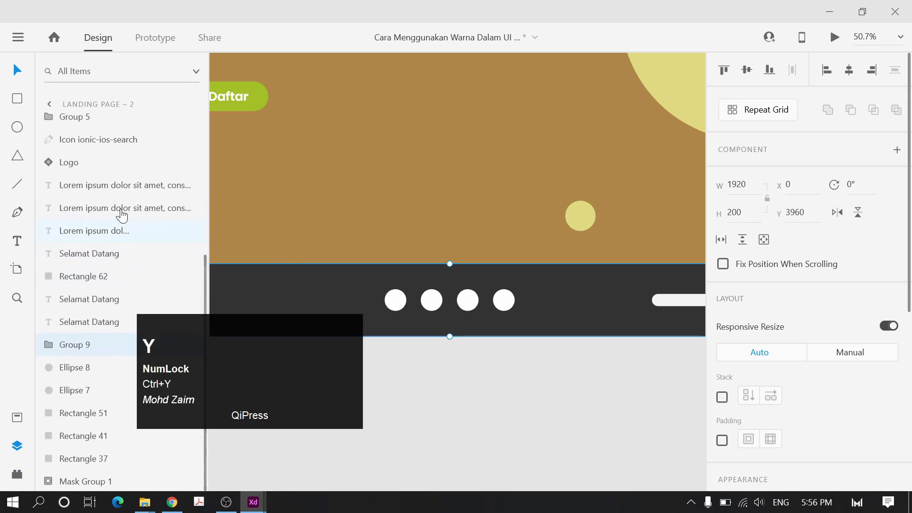
Rename the Group 9 layer to 'Footer'
double_click(87, 351)
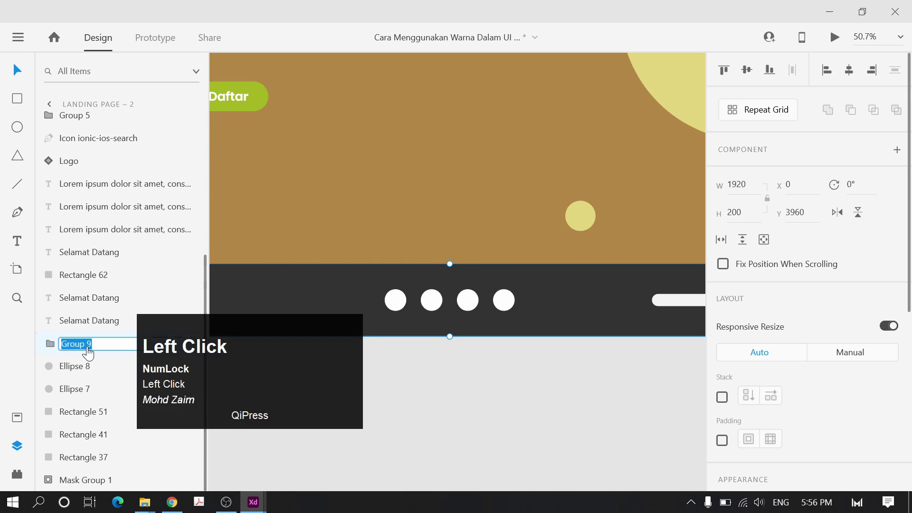
text(Footh)
key(BackSpace)
text(er)
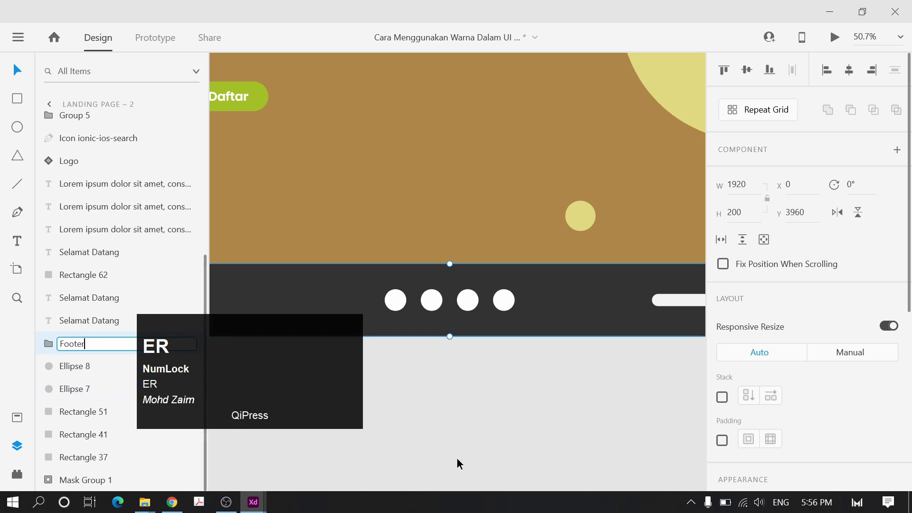
click(234, 415)
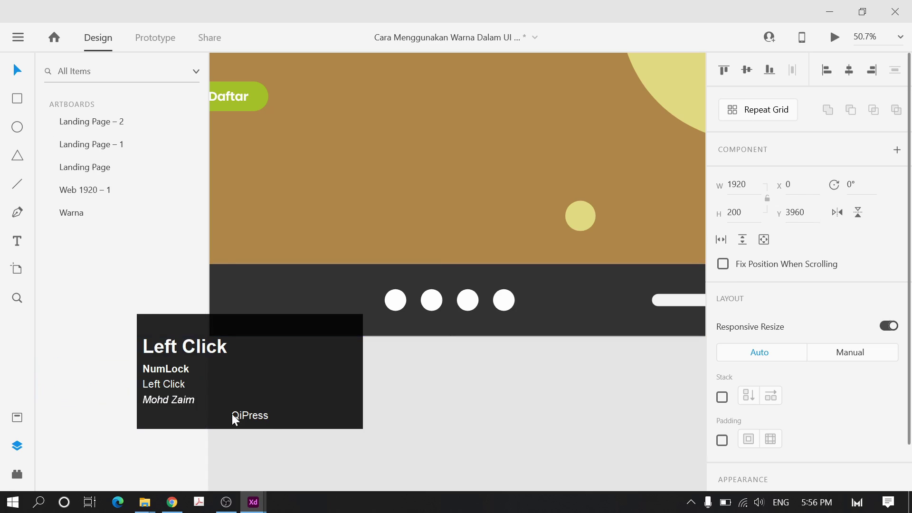
click(429, 321)
scroll(129, 455, down, 3)
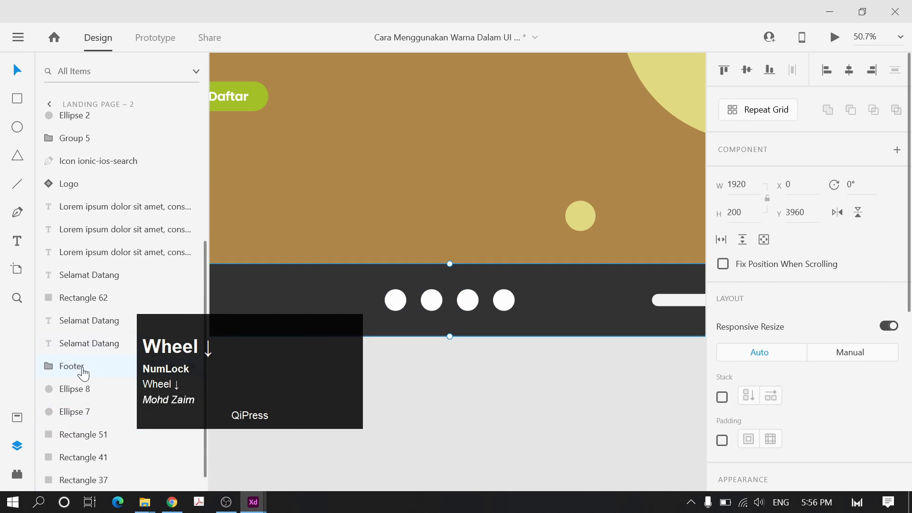
scroll(73, 361, up, 5)
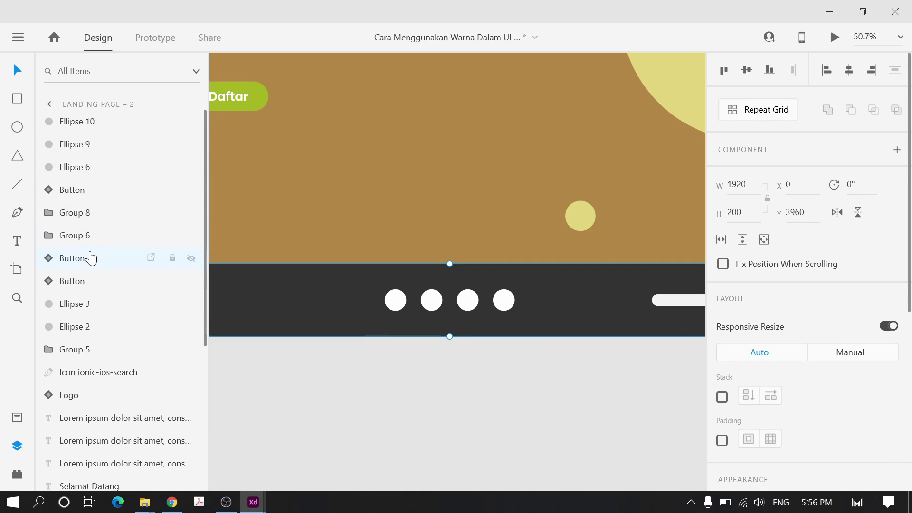
scroll(122, 352, down, 5)
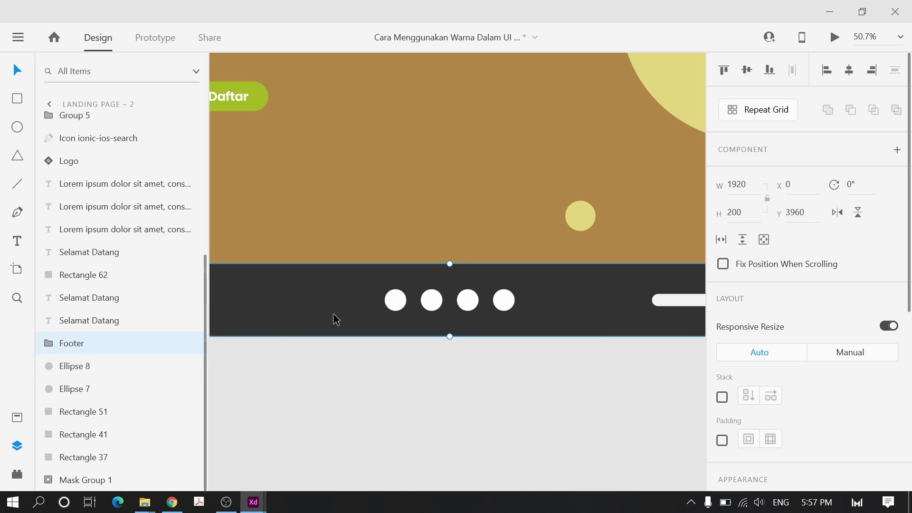
Enter the Footer group and paste the social icons, then undo the misplaced paste
double_click(578, 295)
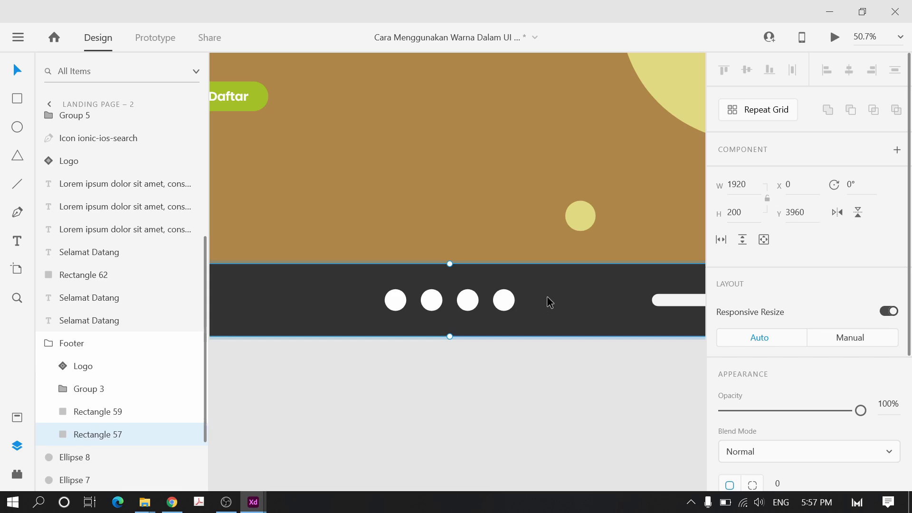
key(ctrl)
key(ctrl+v)
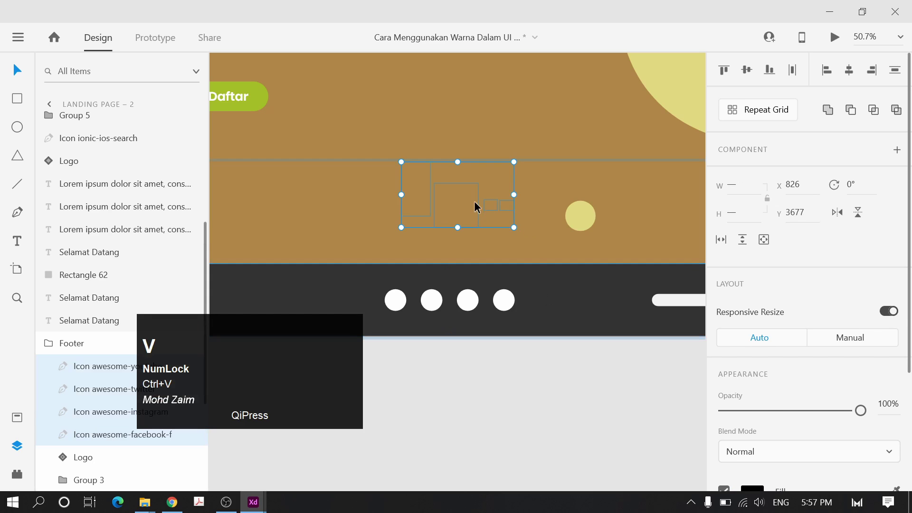
drag(470, 209, 538, 319)
key(ctrl+z)
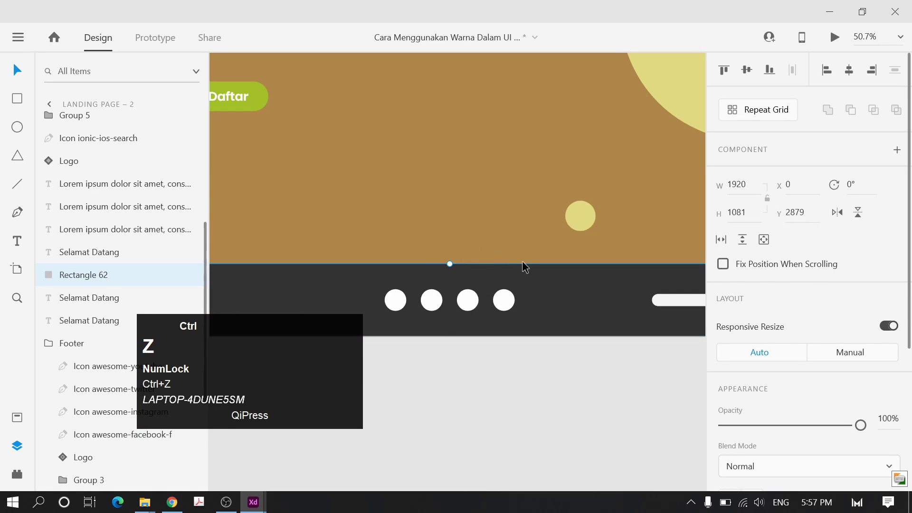
key(ctrl+z)
Paste the icons again onto the footer background, then undo the accidental footer shift
click(577, 290)
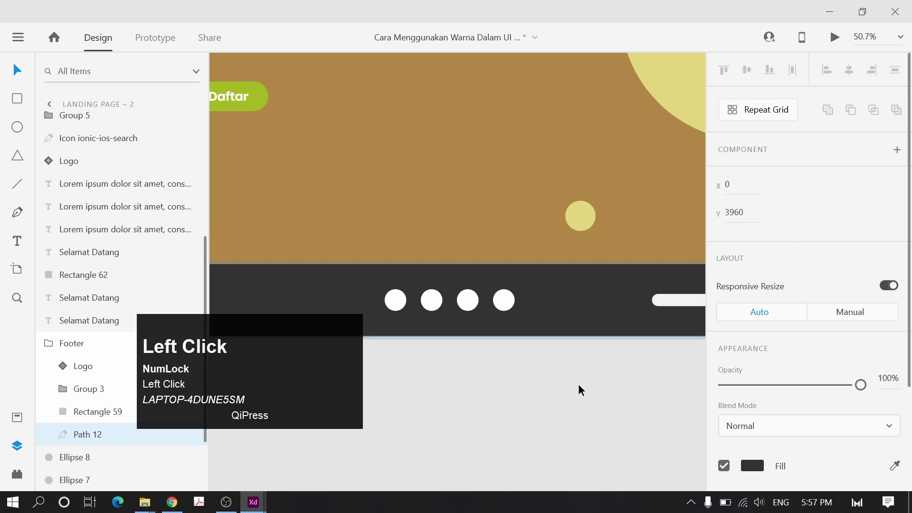
scroll(577, 384, down, 3)
key(ctrl+v)
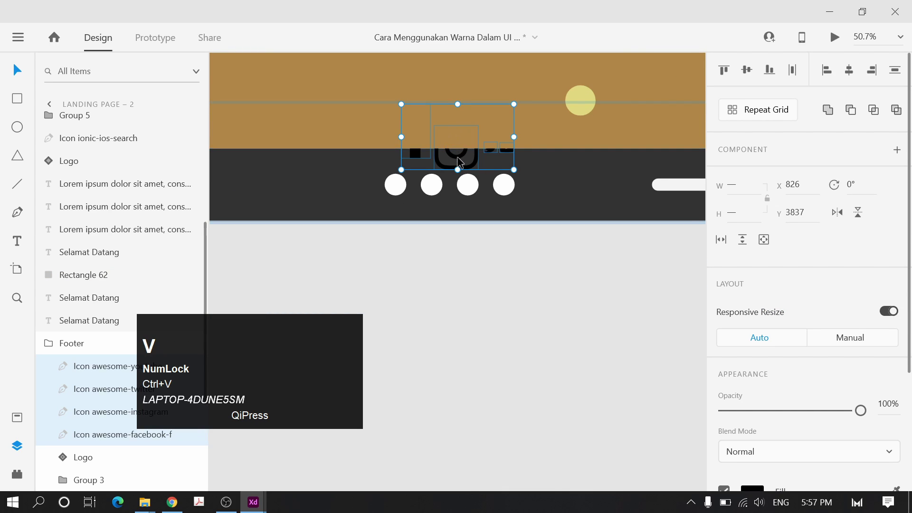
drag(461, 170, 571, 206)
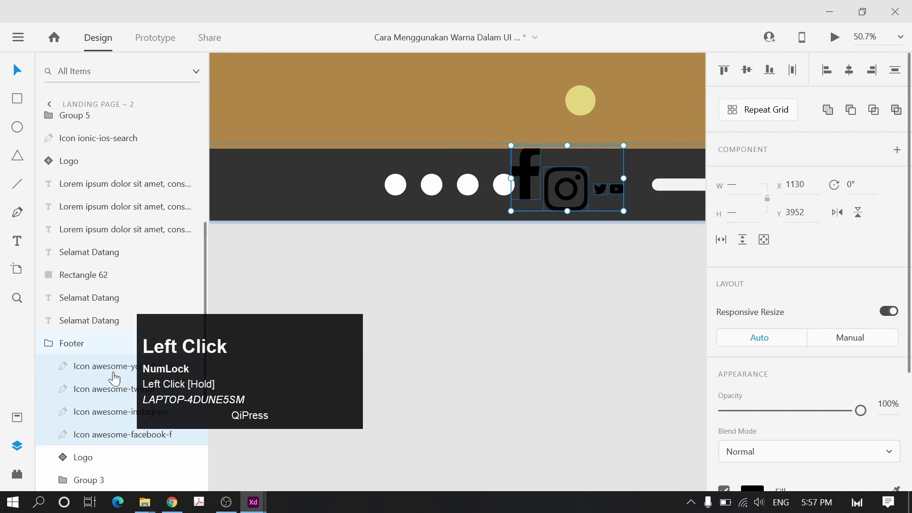
click(483, 334)
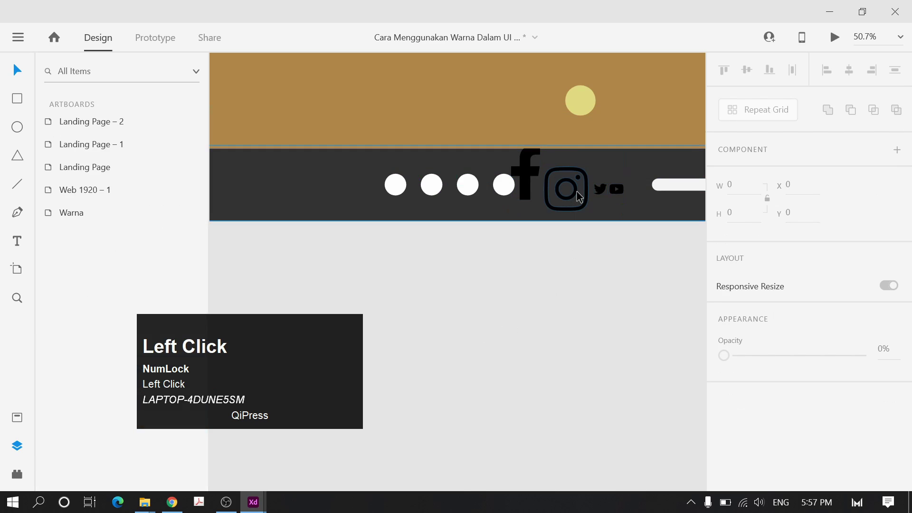
drag(579, 196, 546, 209)
key(ctrl+z)
key(ctrl+z)
key(ctrl+z)
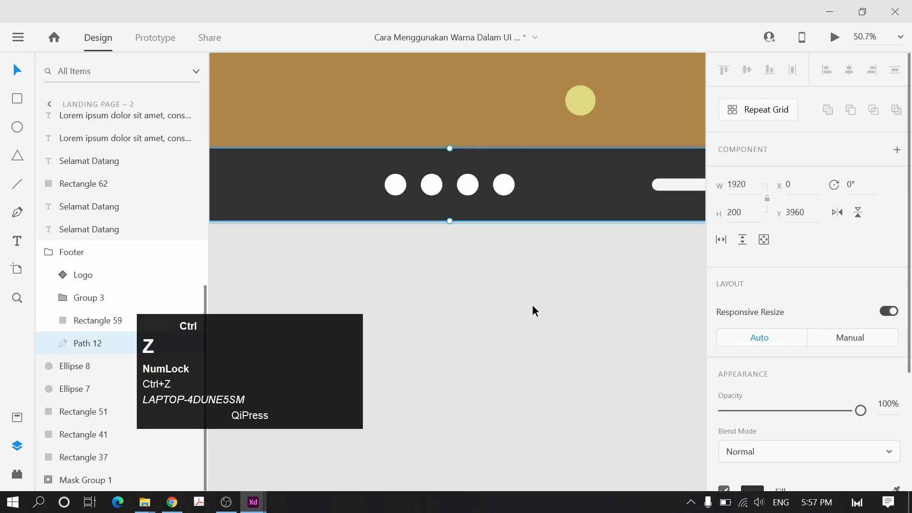
Retry pasting the social icons on the canvas and undo that attempt
click(532, 304)
click(542, 196)
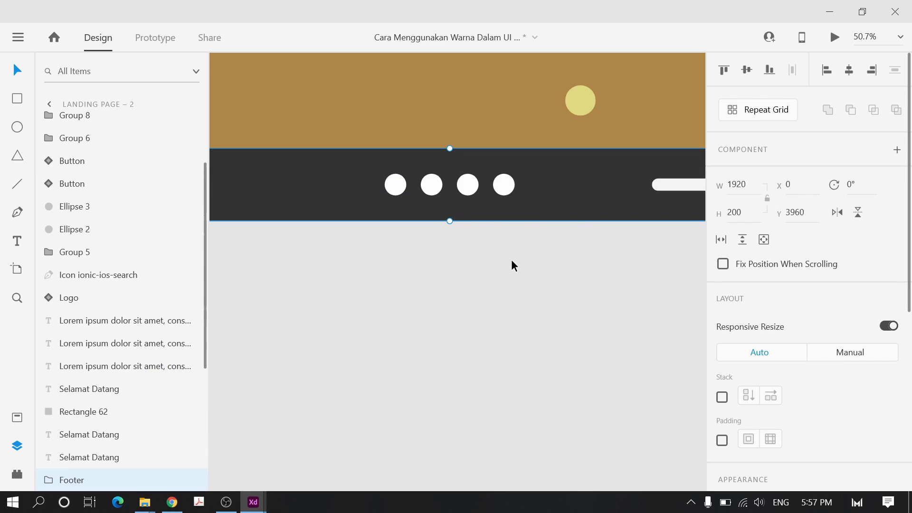
click(523, 294)
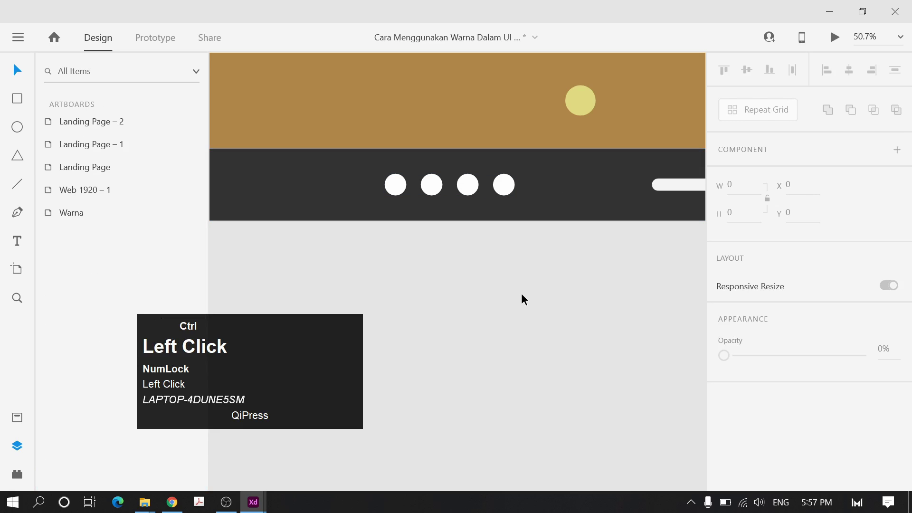
key(ctrl+v)
drag(457, 277, 574, 185)
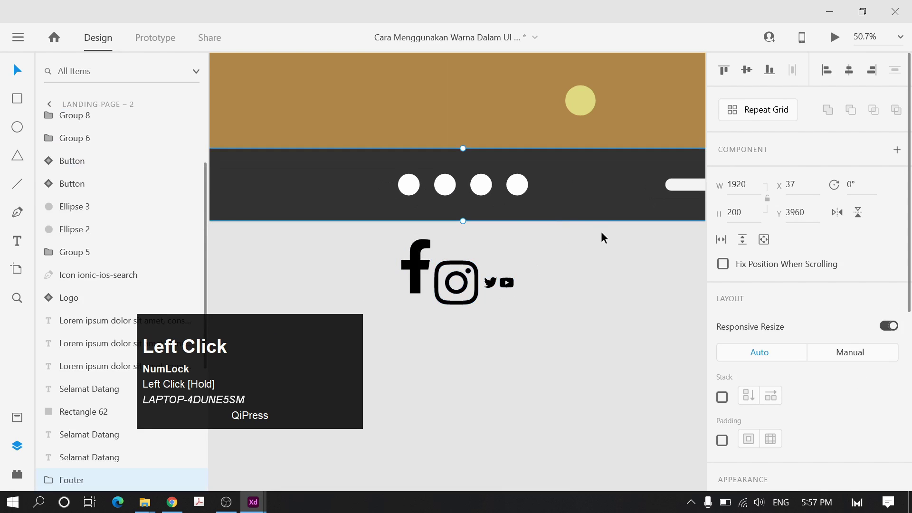
key(ctrl+z)
click(556, 279)
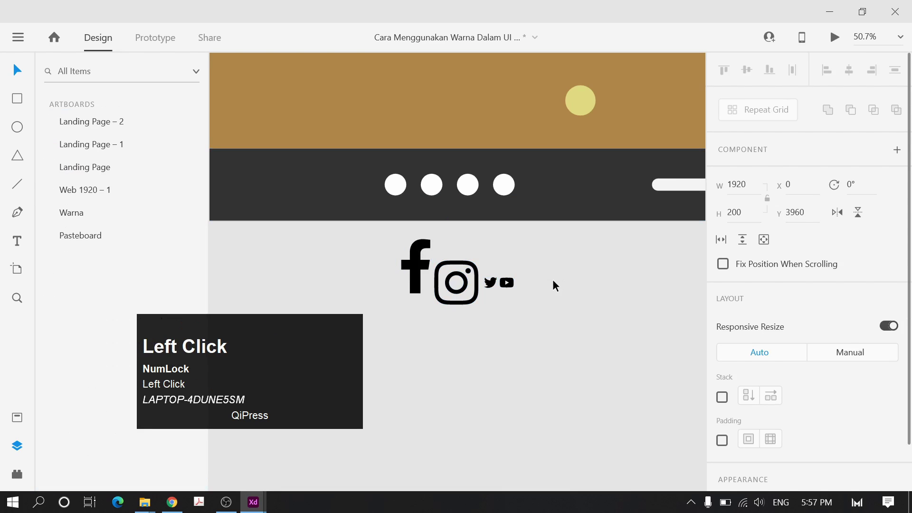
key(ctrl+z)
Paste the four social icons inside the Footer group's dark background
click(574, 198)
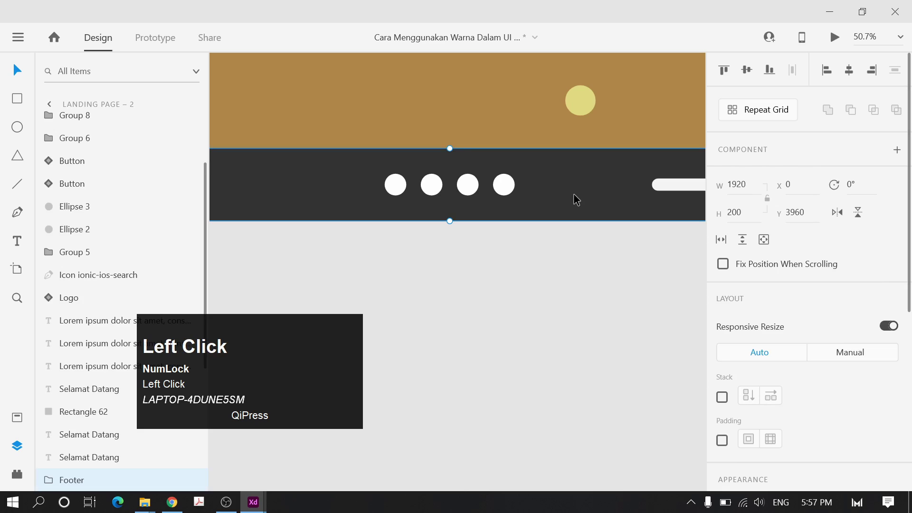
scroll(141, 431, down, 5)
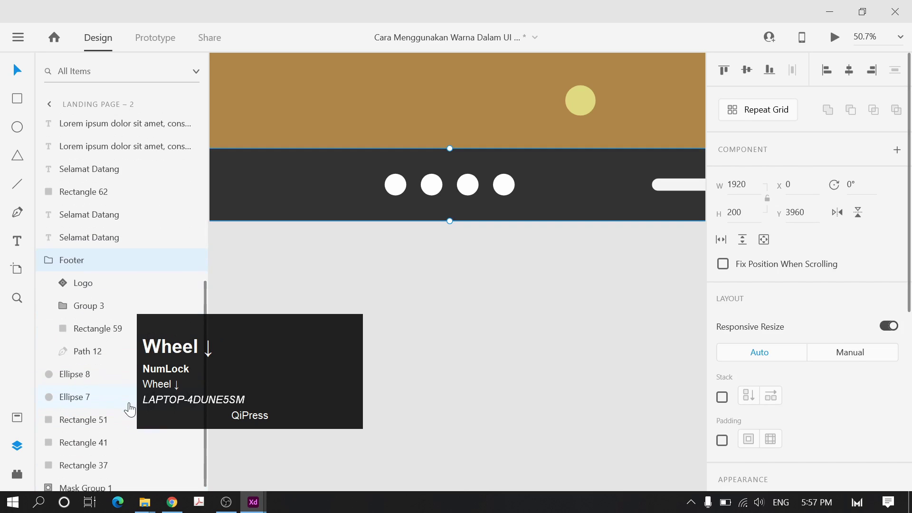
double_click(589, 202)
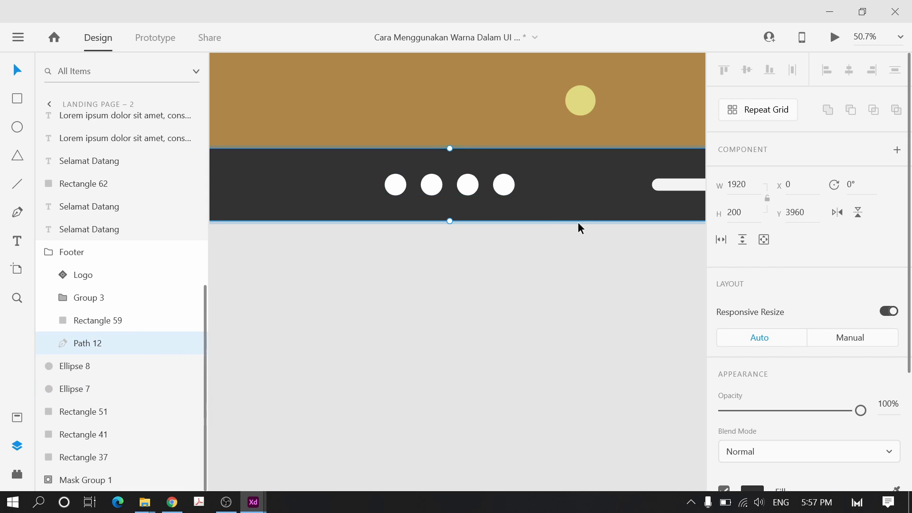
key(ctrl+v)
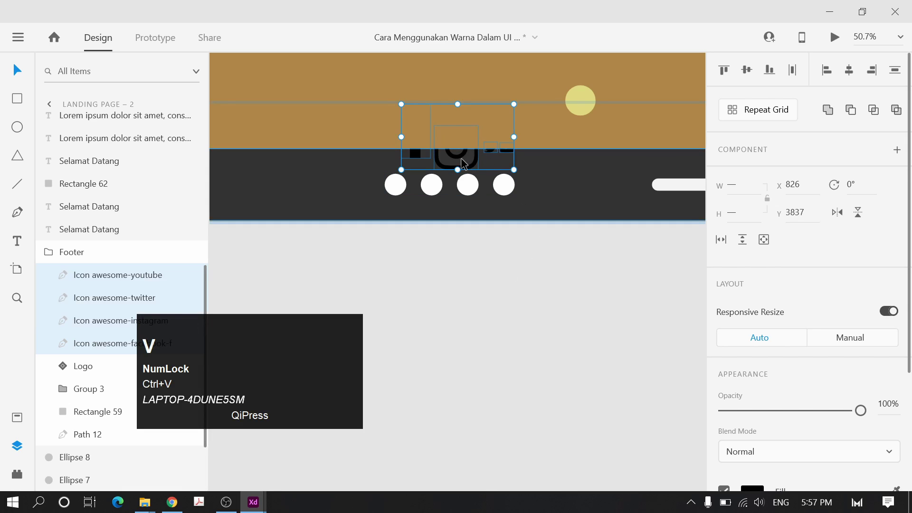
Place the Instagram icon on the second white circle, shrunk to about 42 px
drag(462, 159, 542, 204)
key(ctrl+z)
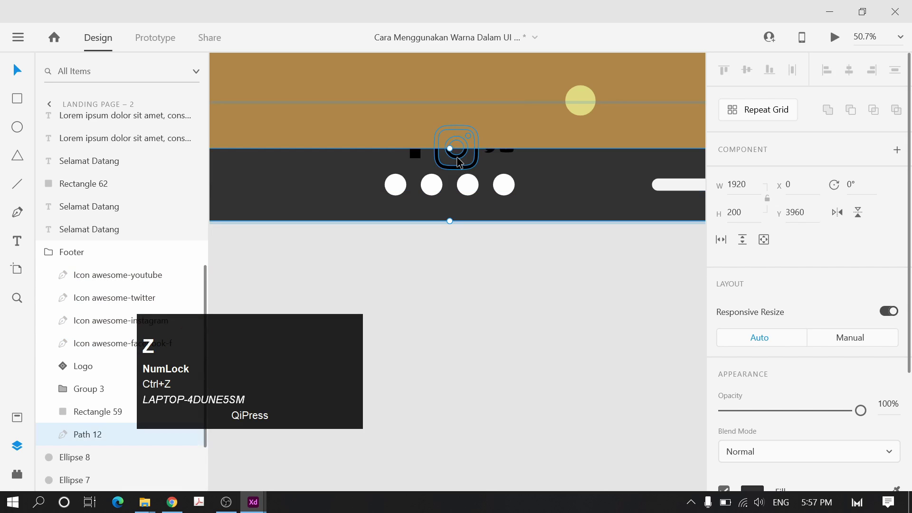
click(460, 162)
drag(457, 161, 398, 230)
scroll(449, 173, up, 5)
Enlarge the Instagram icon and fill it with the Main Color (10%) green swatch
drag(422, 195, 442, 188)
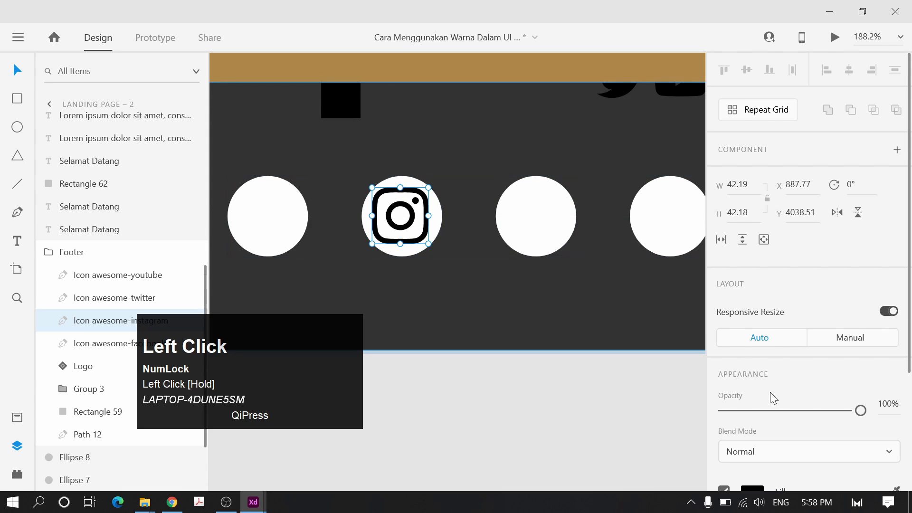
scroll(771, 392, down, 2)
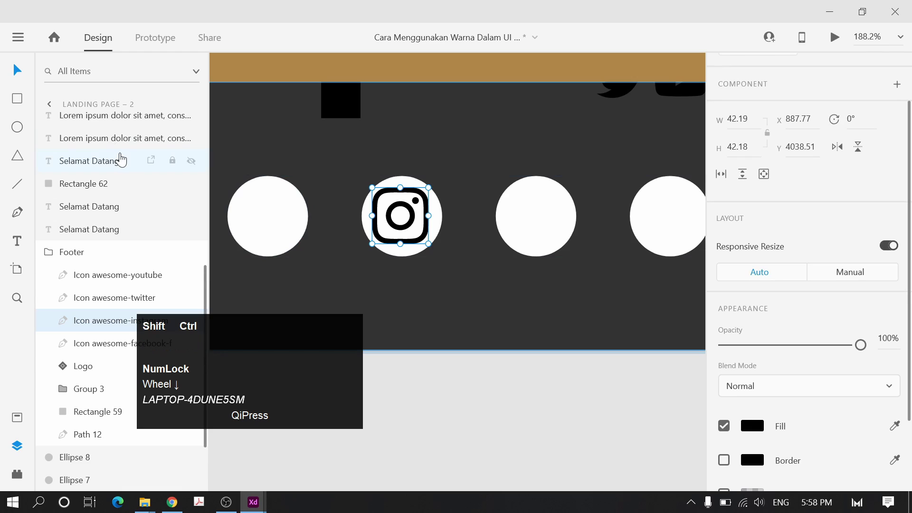
key(ctrl+shift+y)
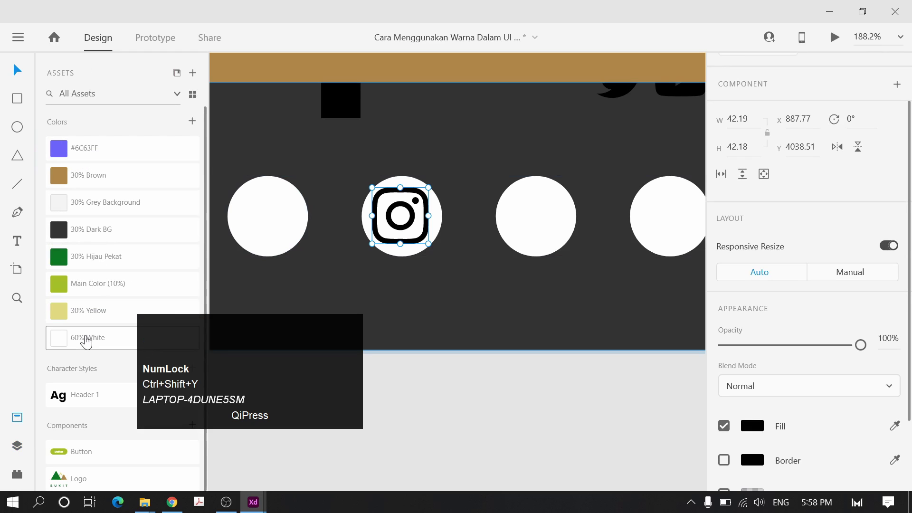
click(87, 337)
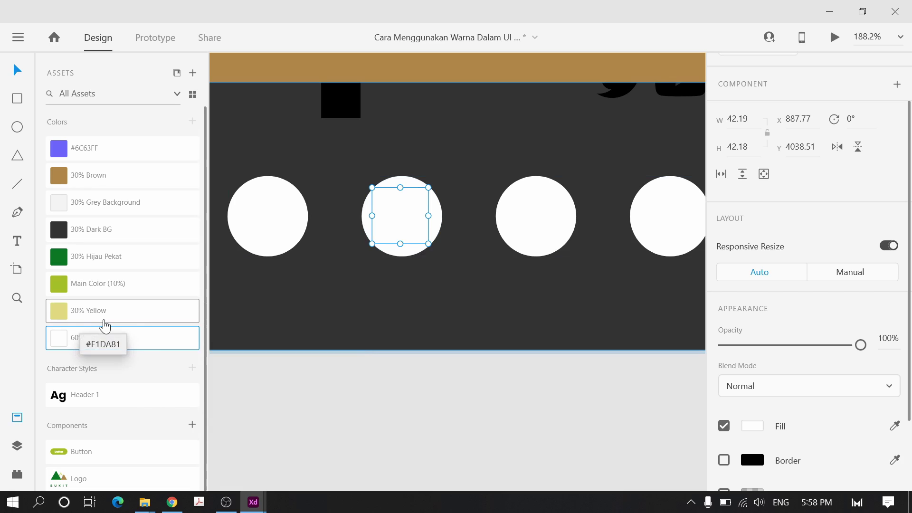
click(104, 325)
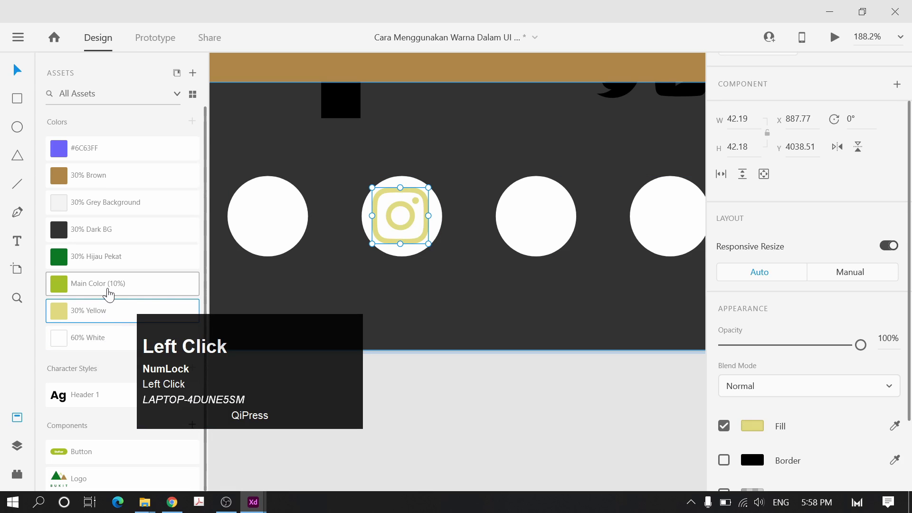
click(106, 295)
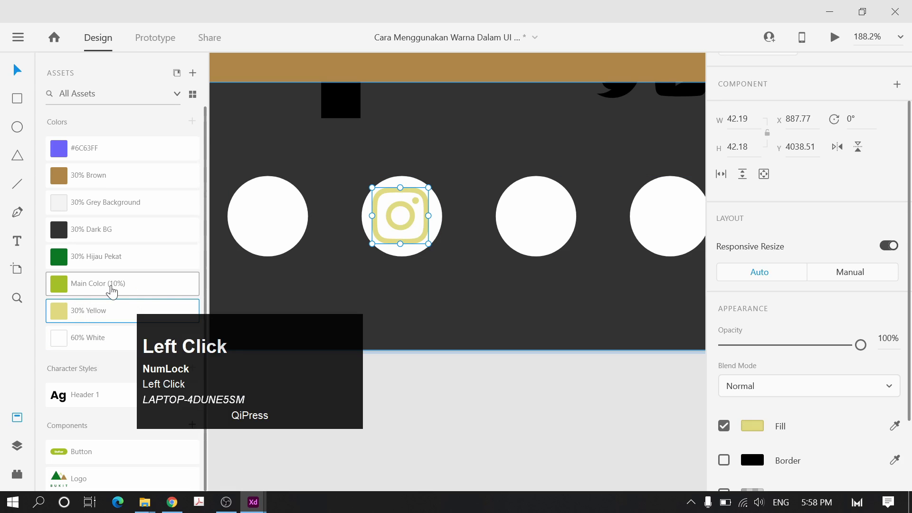
Select the row of white circles and check the spacing between them
shift+click(408, 225)
key(ctrl+z)
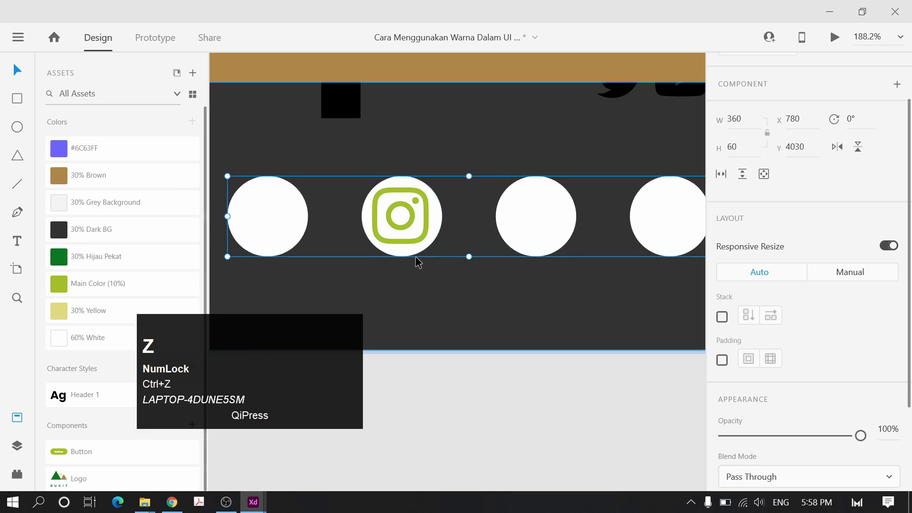
click(424, 268)
click(446, 229)
key(alt)
scroll(444, 224, down, 3)
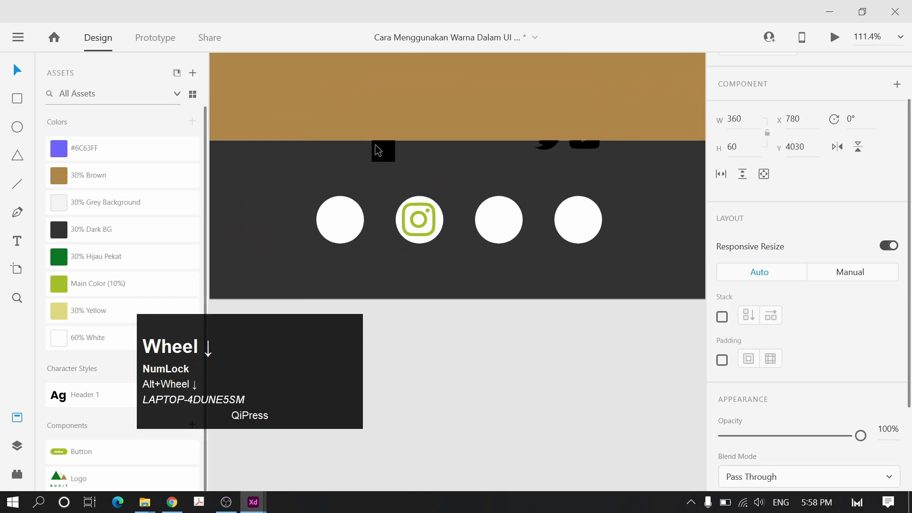
Fit the Facebook icon into the first circle, coloured Main Color (10%) green
click(378, 146)
drag(380, 151, 327, 252)
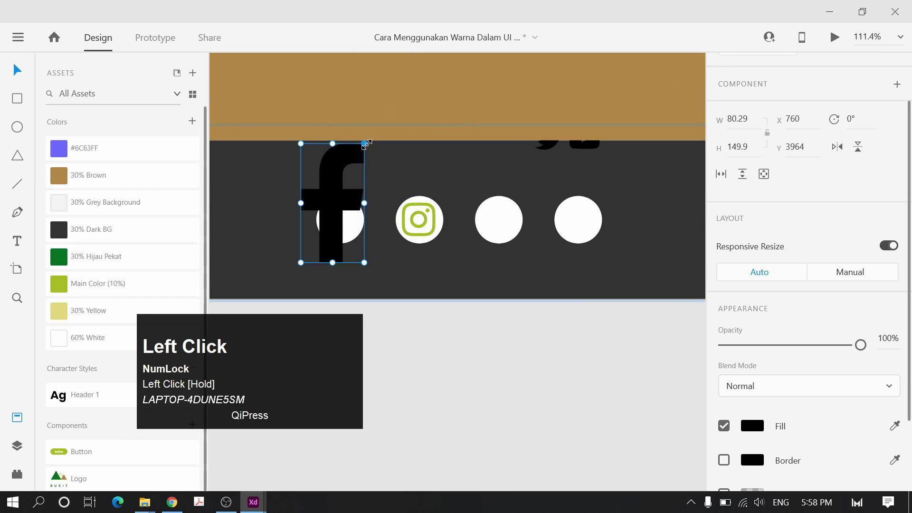
drag(364, 144, 341, 226)
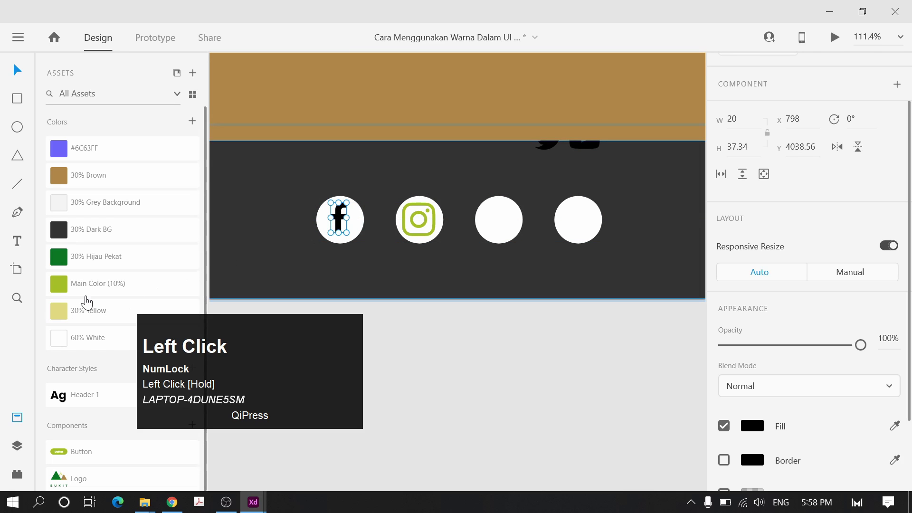
click(84, 287)
ctrl+scroll(331, 217, up, 3)
drag(331, 218, 354, 184)
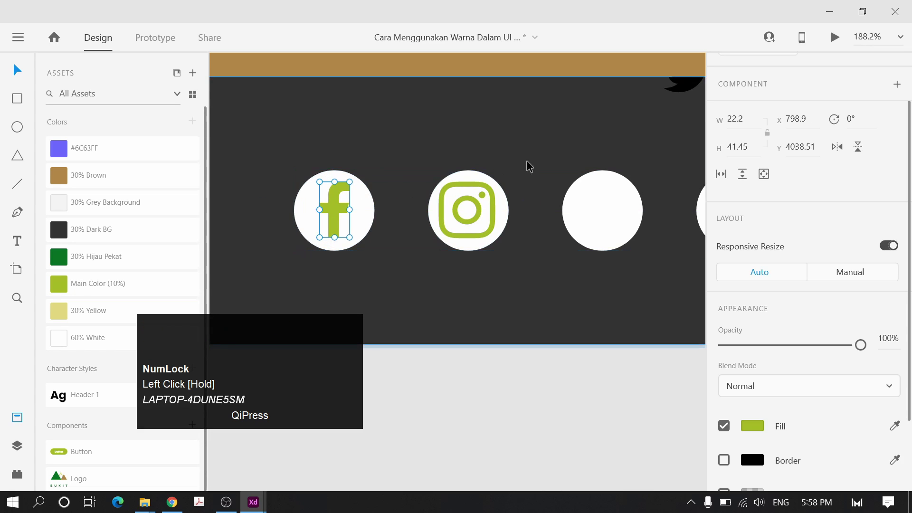
Centre the Twitter icon in the third circle and colour it Main Color (10%)
drag(607, 126, 480, 149)
click(562, 119)
click(562, 116)
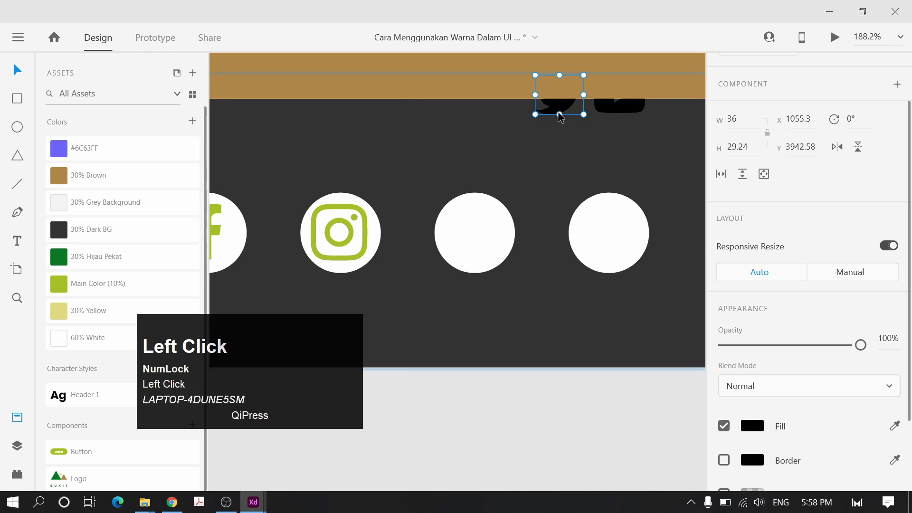
drag(562, 116, 482, 249)
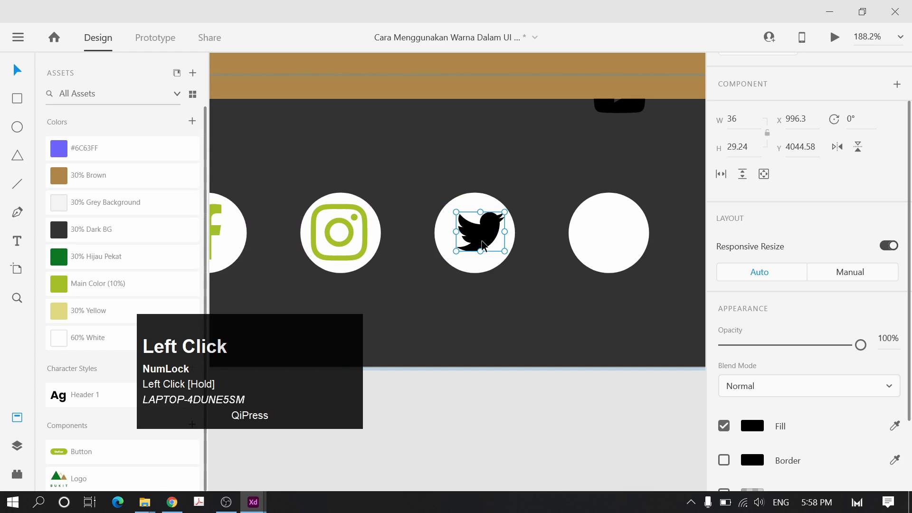
click(107, 295)
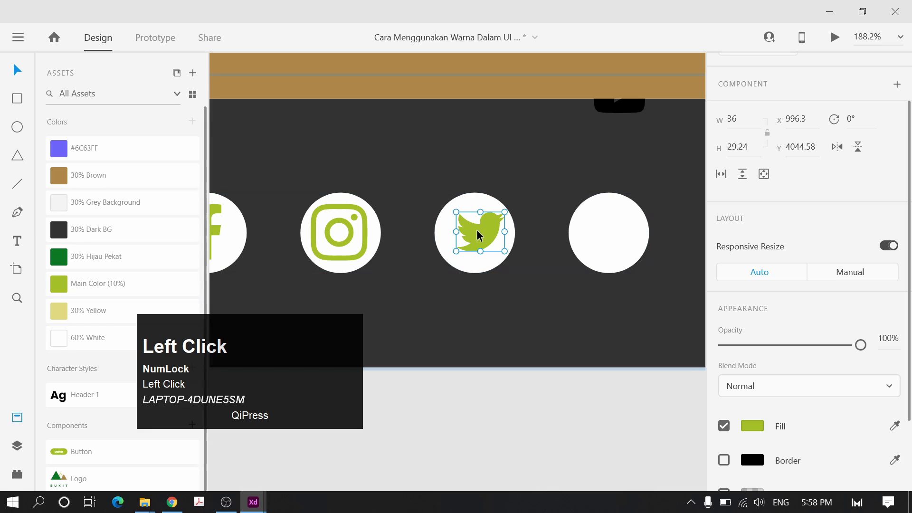
drag(478, 234, 504, 209)
Place and slightly enlarge the YouTube icon in the last circle, coloured Main Color (10%)
drag(622, 108, 616, 245)
drag(585, 215, 617, 233)
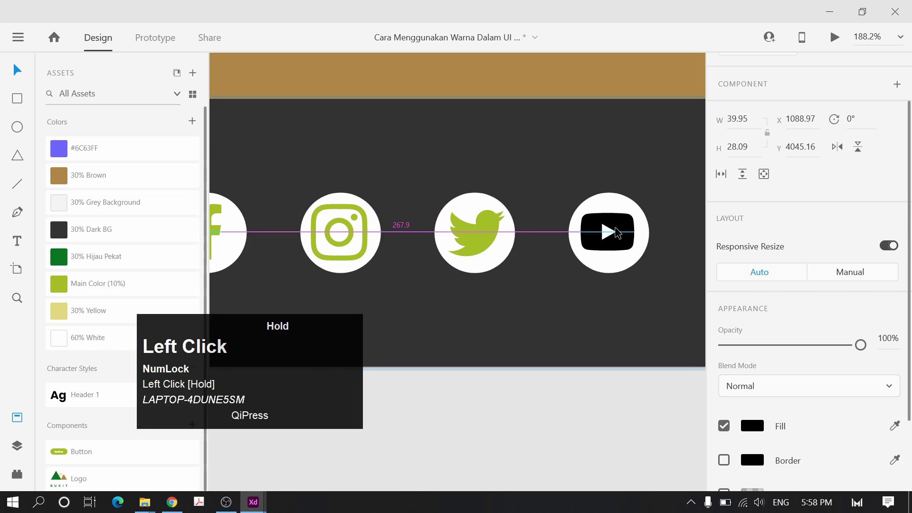
click(106, 288)
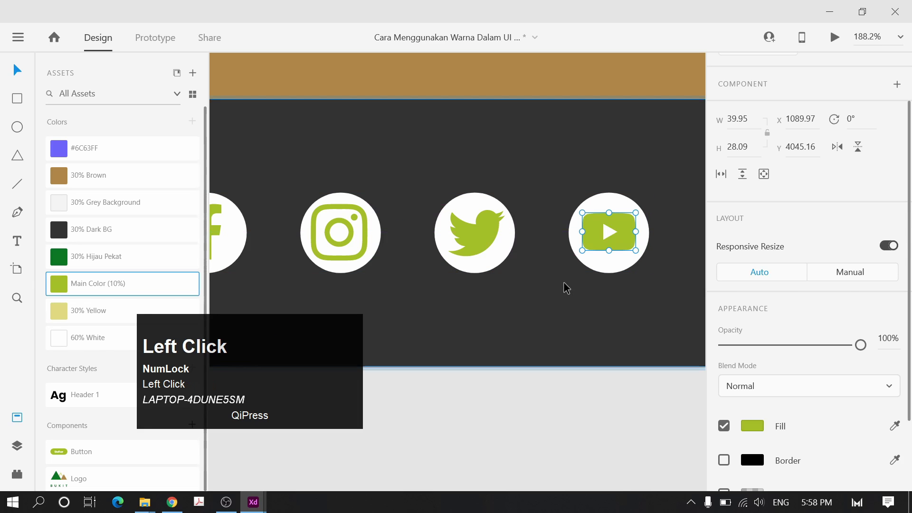
ctrl+scroll(564, 287, down, 3)
ctrl+scroll(579, 283, up, 4)
Delete the four white circles behind the social icons
click(576, 244)
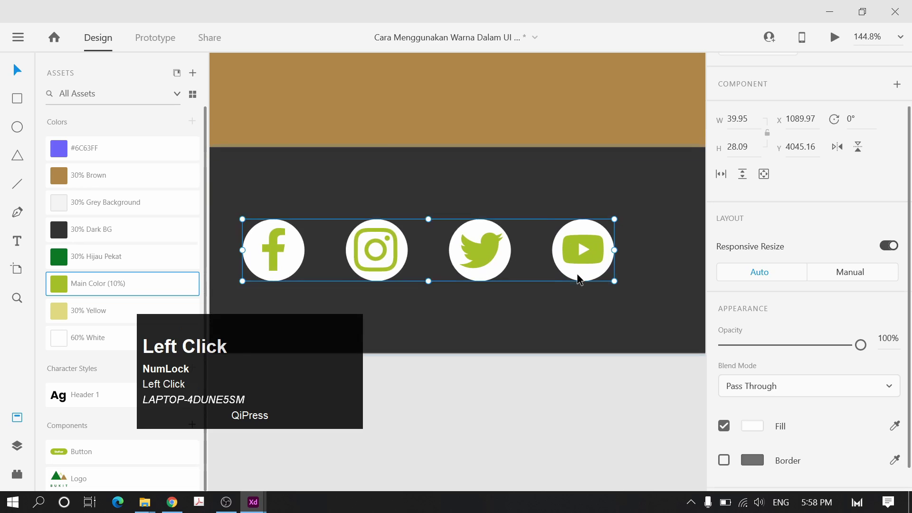
click(580, 248)
shift+click(491, 269)
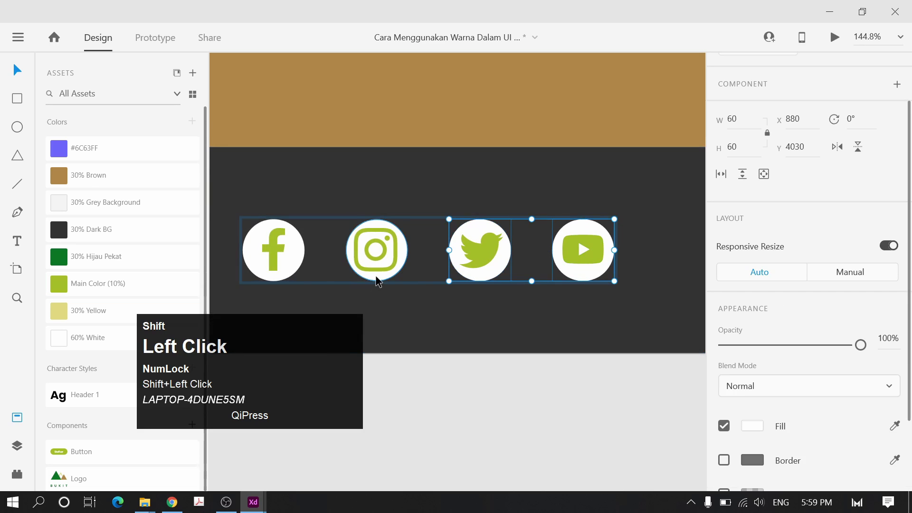
shift+click(403, 277)
shift+click(300, 277)
key(BackSpace)
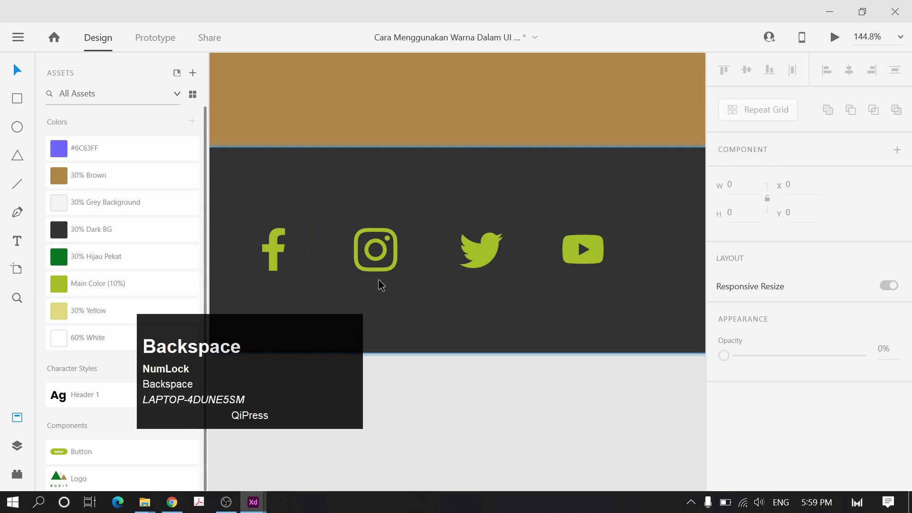
scroll(526, 300, down, 5)
Add 'Terma & Syarat' text to the footer and colour it white
click(484, 378)
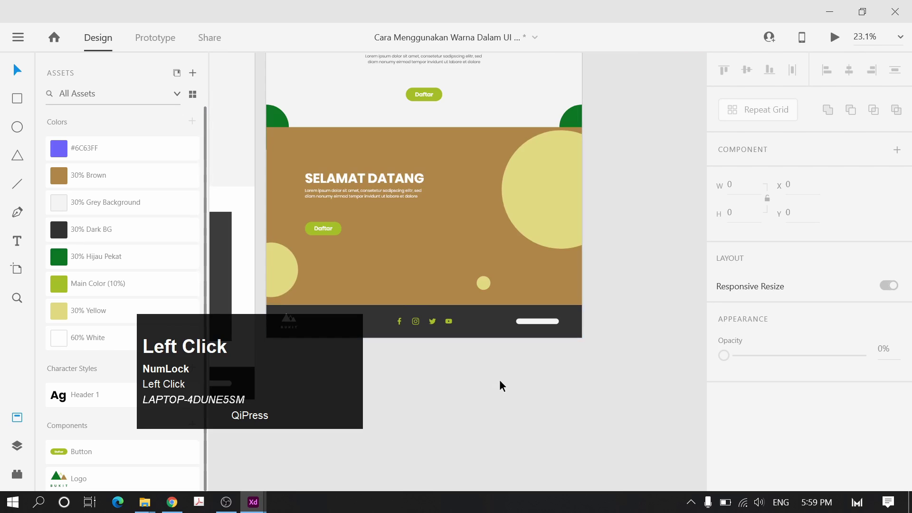
drag(472, 401, 515, 347)
scroll(596, 272, up, 3)
ctrl+click(578, 265)
ctrl+scroll(571, 287, up, 3)
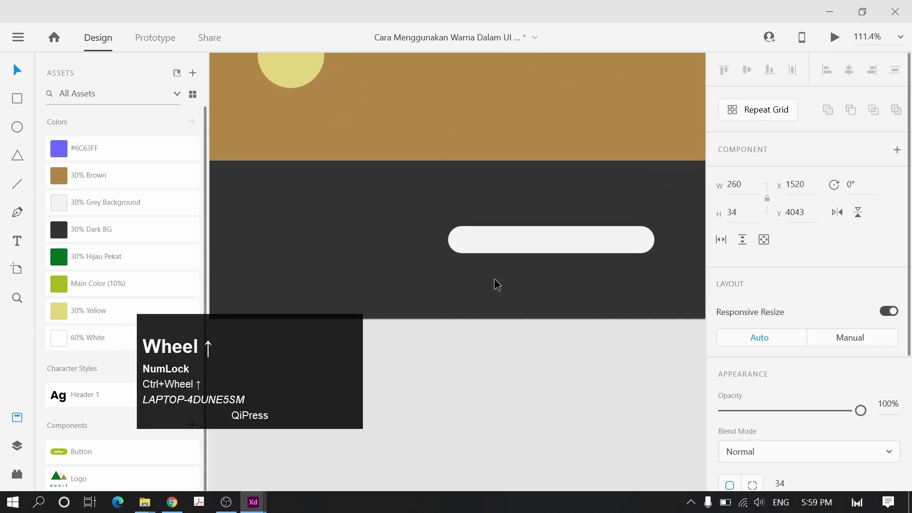
key(t)
click(402, 257)
text(T)
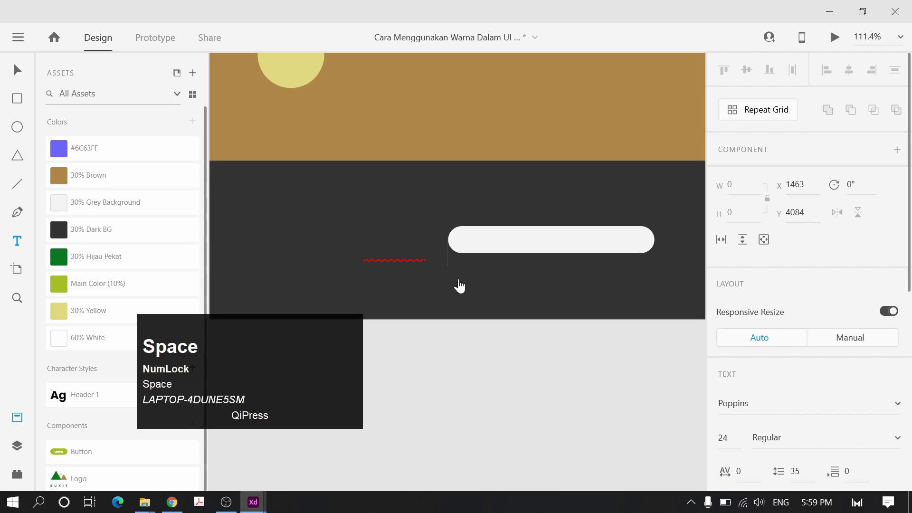
key(Escape)
key(v)
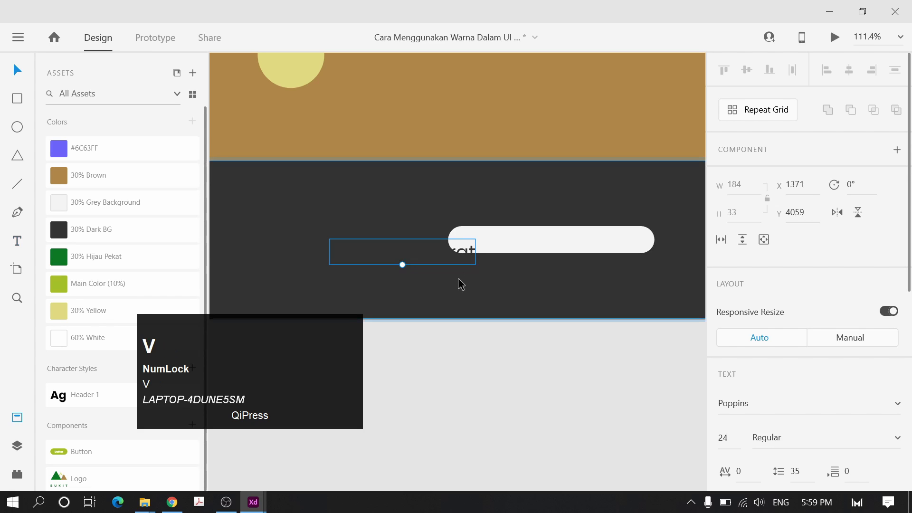
click(97, 319)
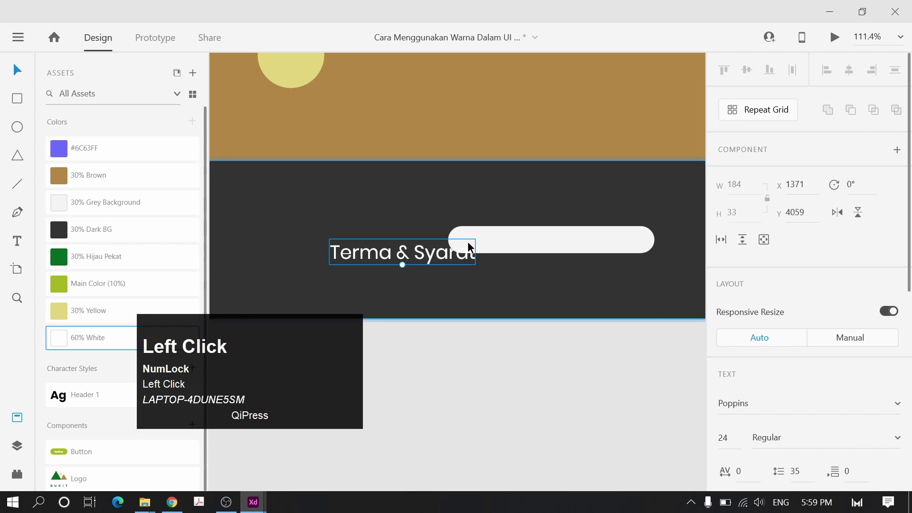
Move the text onto the white rounded bar at the right and delete the bar
drag(468, 247, 398, 246)
click(604, 243)
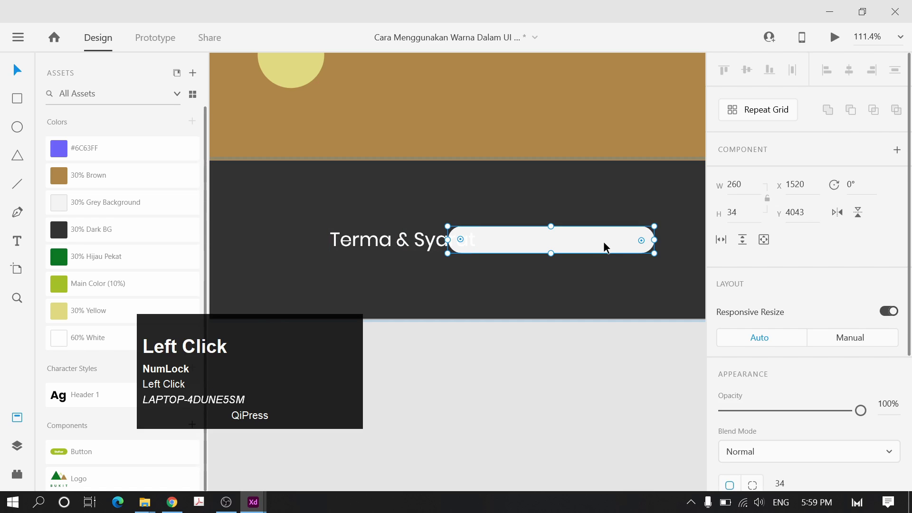
key(Delete)
click(451, 240)
drag(456, 240, 596, 243)
key(ctrl+z)
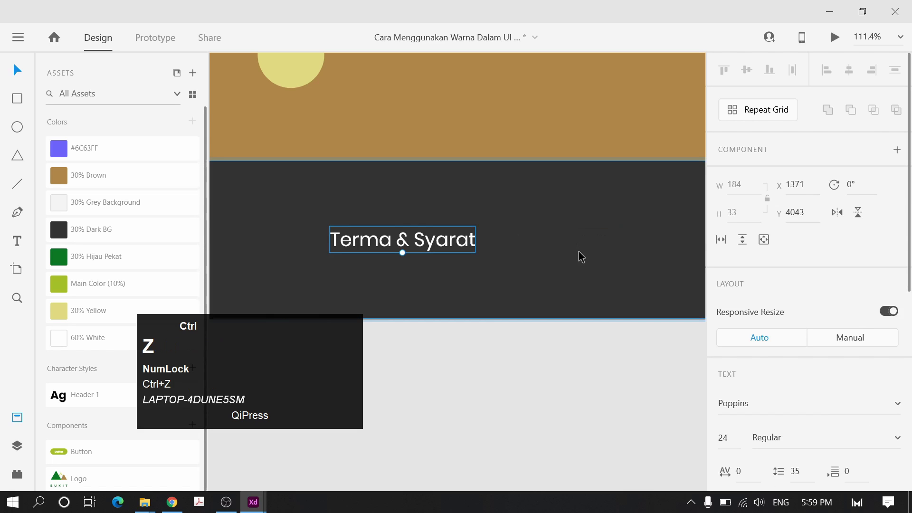
key(ctrl+z)
drag(472, 242, 628, 245)
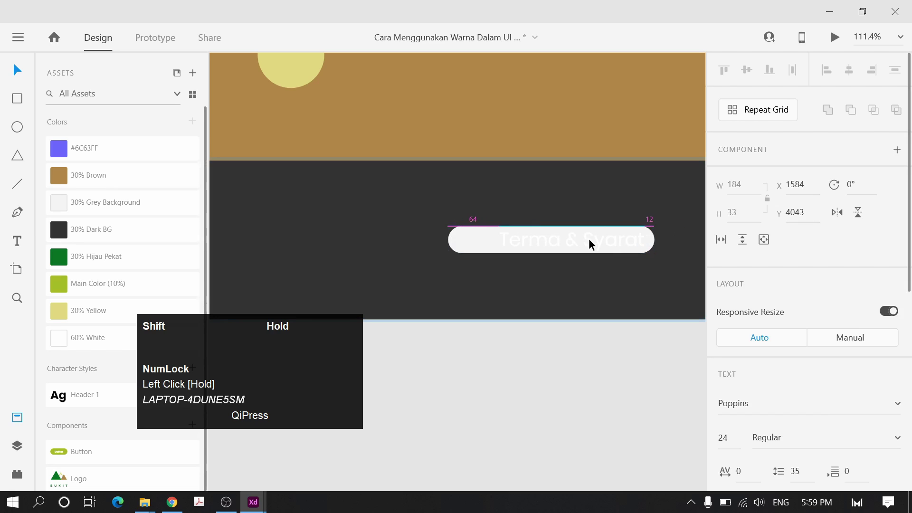
click(465, 238)
key(Delete)
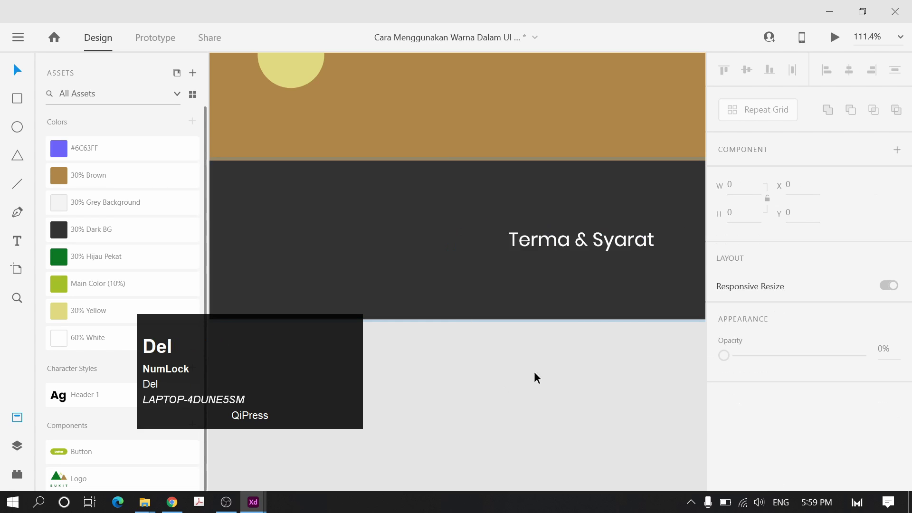
Pan up to the top of Landing Page – 2 and select the artboard
scroll(581, 317, down, 5)
key(space)
drag(454, 238, 468, 293)
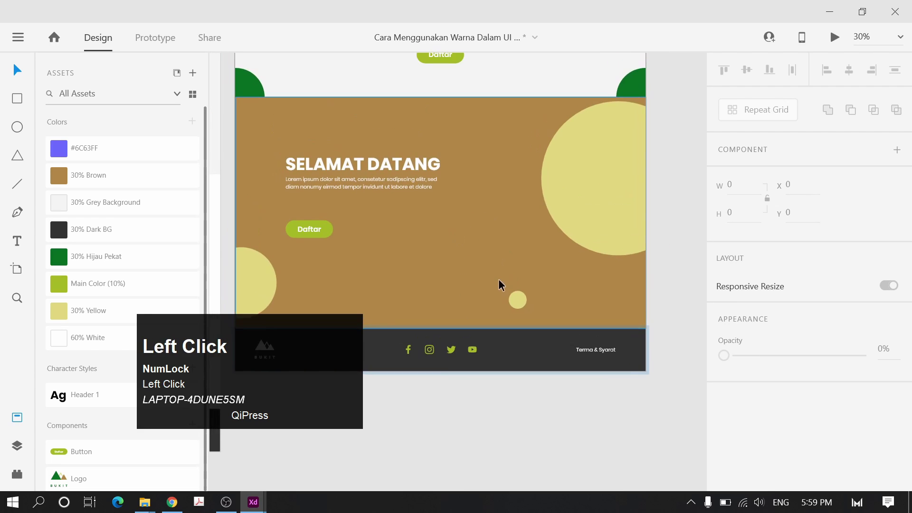
scroll(498, 270, down, 2)
key(space)
drag(544, 163, 545, 214)
drag(521, 90, 532, 398)
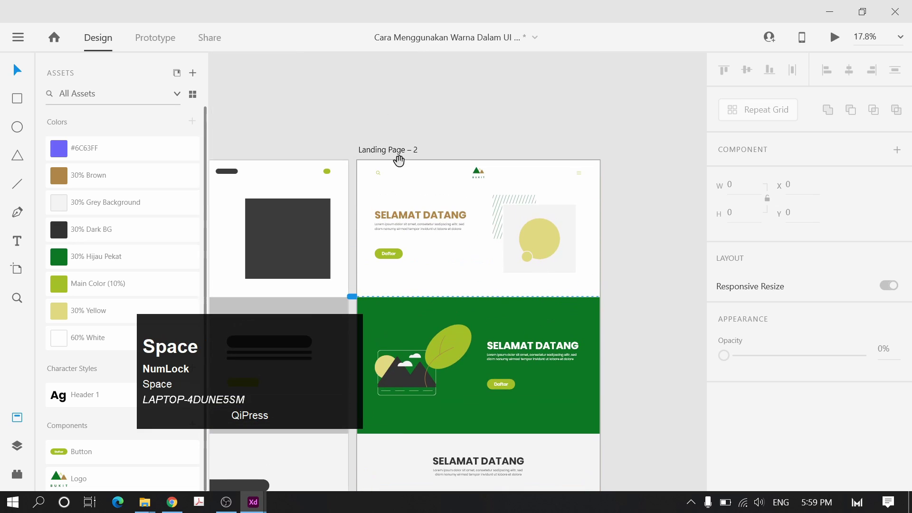
click(378, 150)
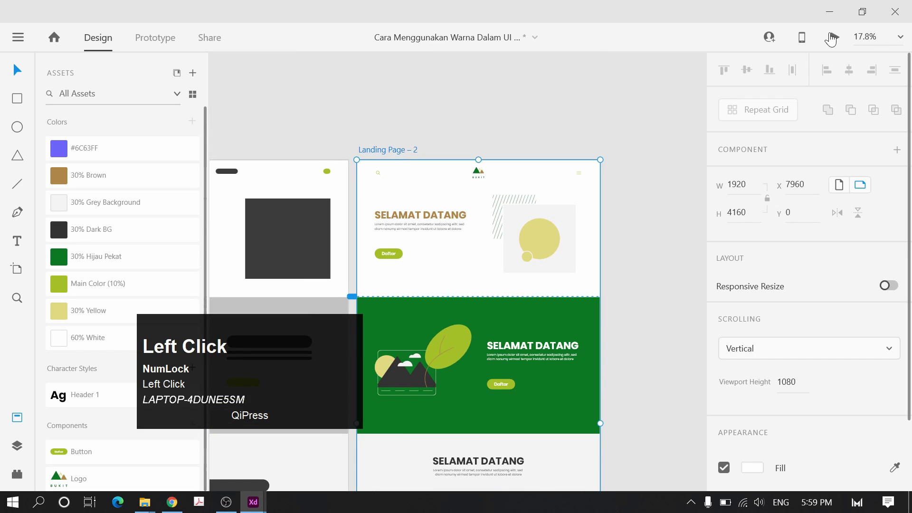
key(ctrl+Return)
click(857, 14)
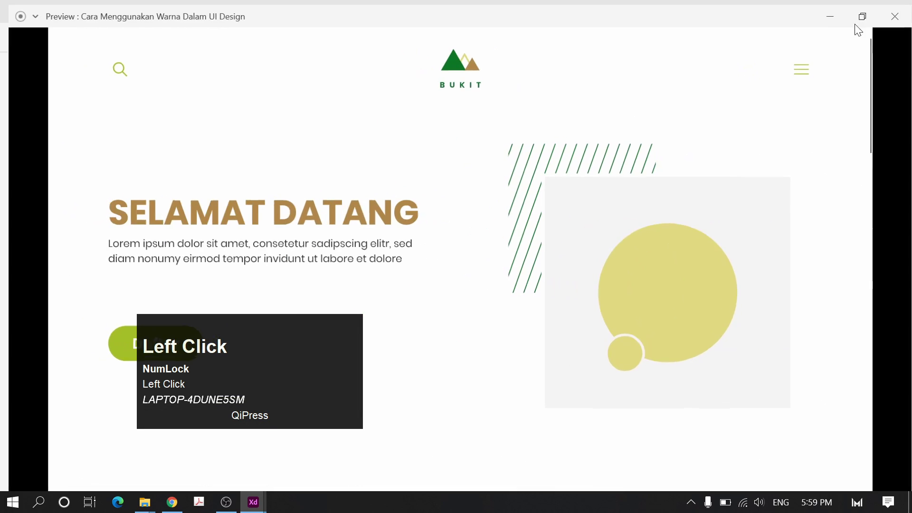
drag(267, 352, 391, 512)
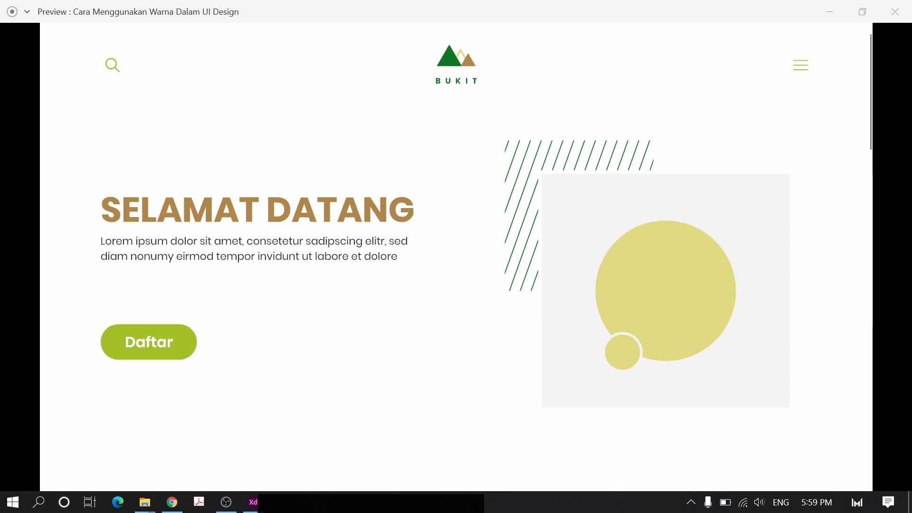
scroll(734, 279, down, 7)
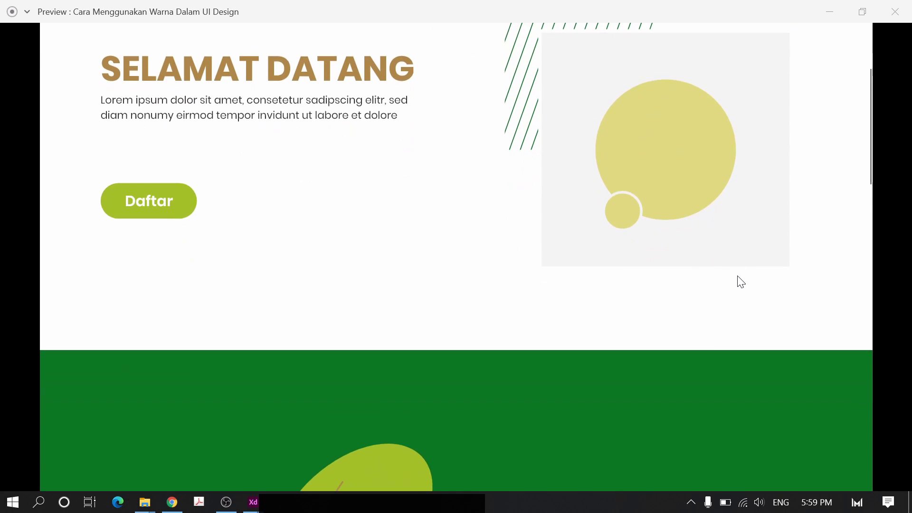
scroll(737, 275, down, 2)
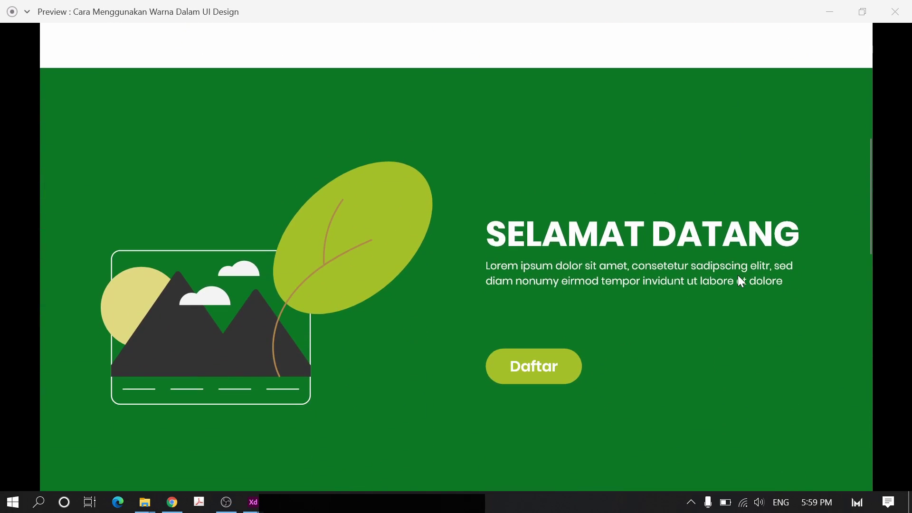
scroll(737, 275, up, 9)
scroll(516, 309, down, 9)
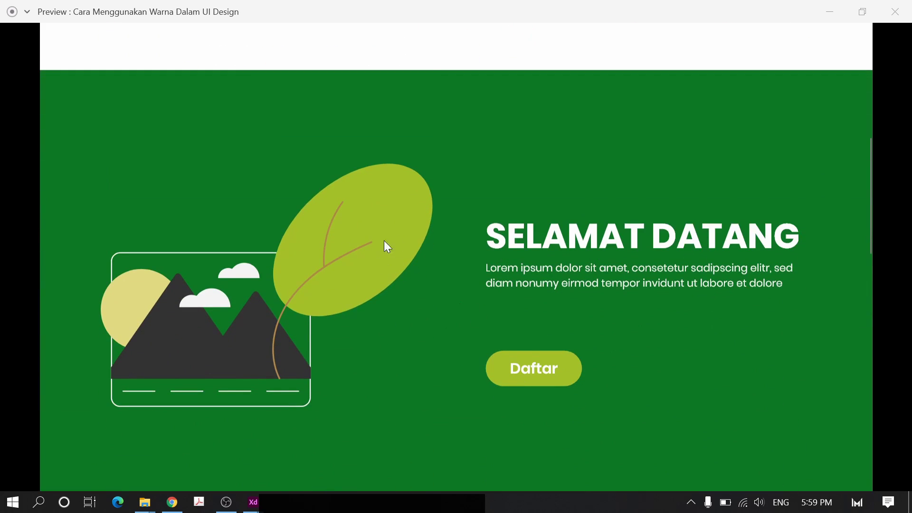
click(895, 12)
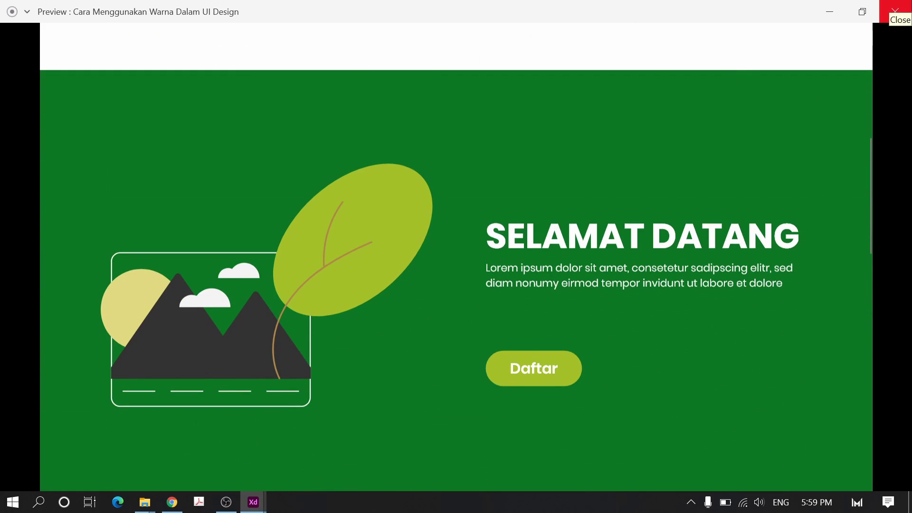
click(909, 18)
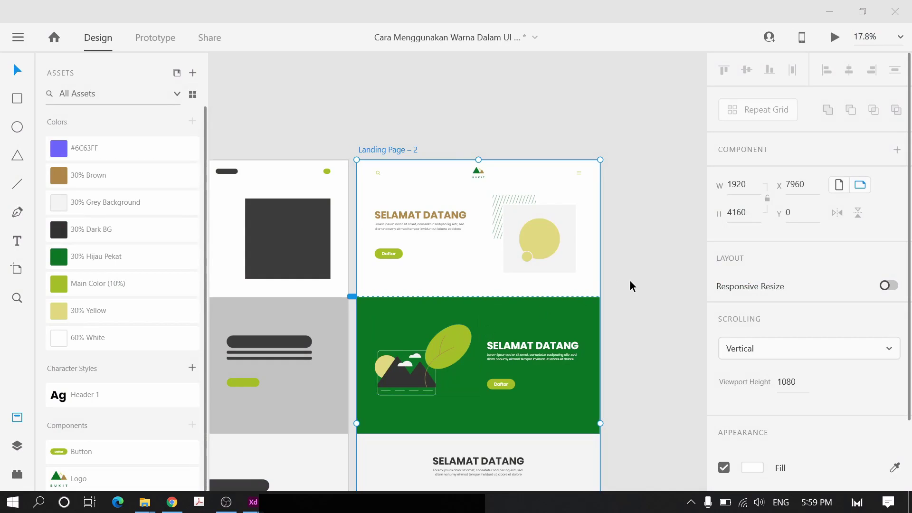
Colour the green section's leaf 30% Yellow and select Landing Page – 2
double_click(469, 335)
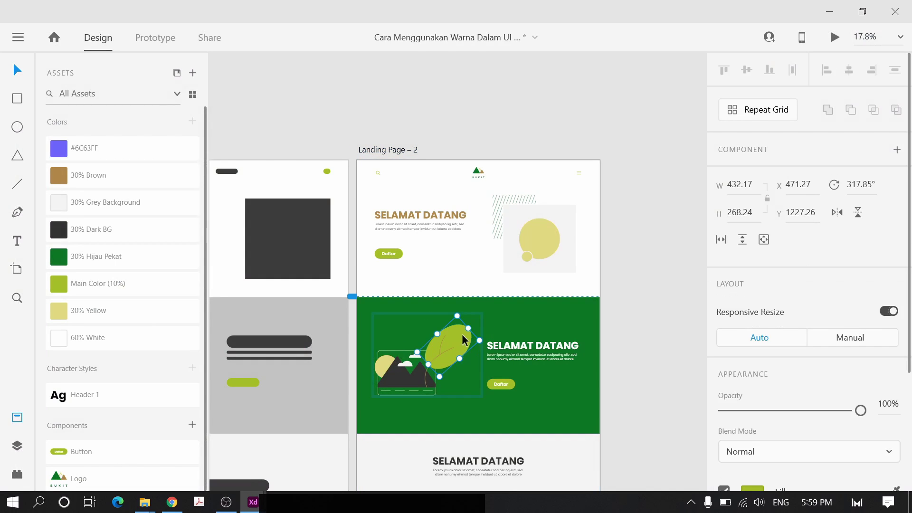
click(115, 312)
click(617, 101)
click(383, 150)
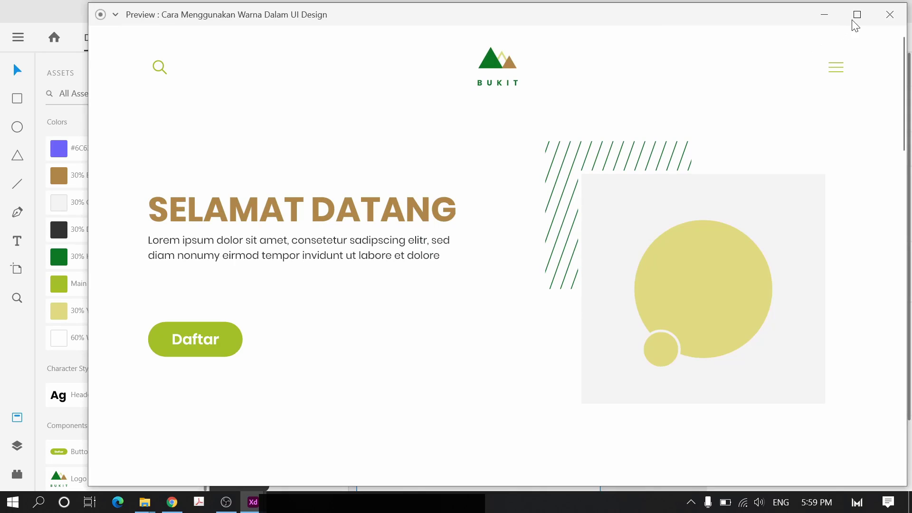
Maximise the preview, scroll through the page, and close it
click(853, 18)
scroll(681, 222, down, 5)
scroll(680, 222, up, 5)
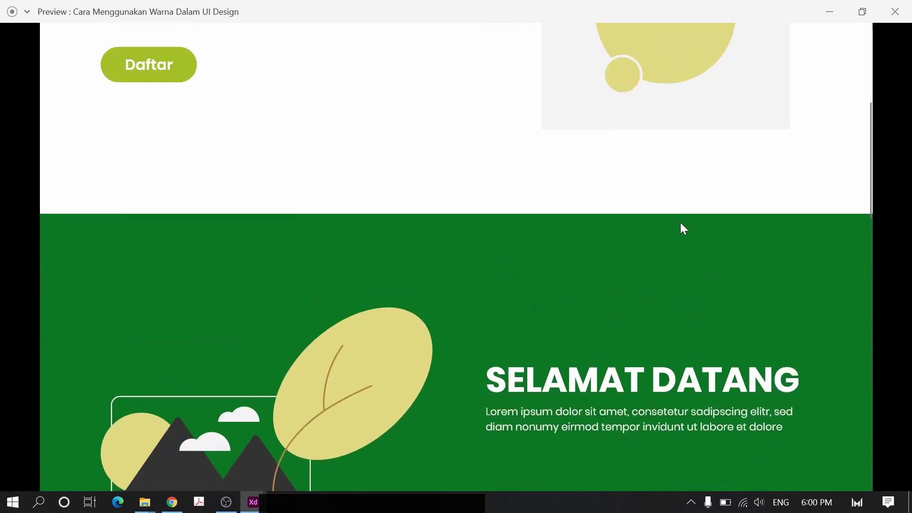
scroll(683, 220, down, 3)
scroll(682, 221, up, 3)
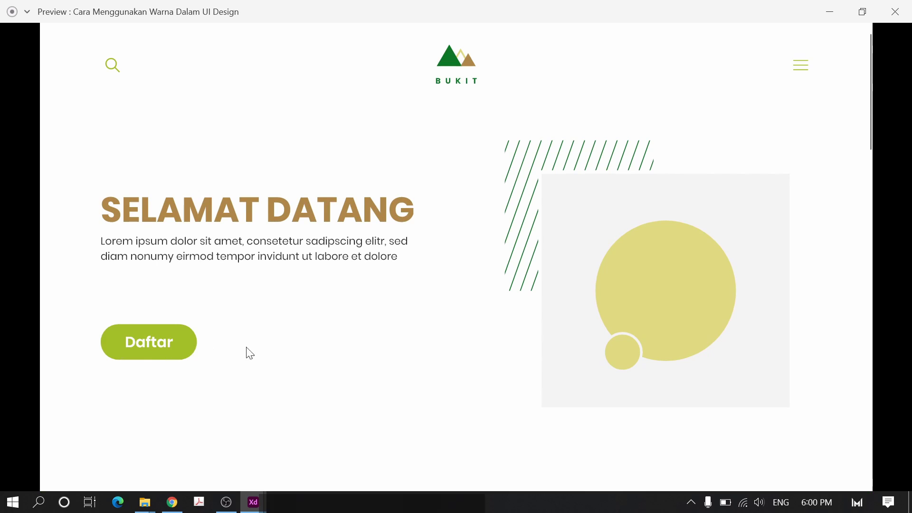
scroll(247, 352, down, 5)
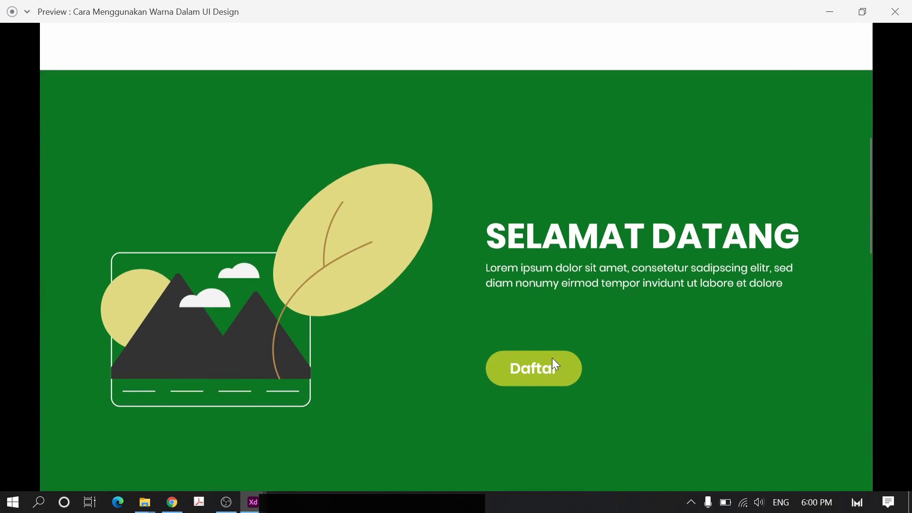
scroll(554, 360, up, 5)
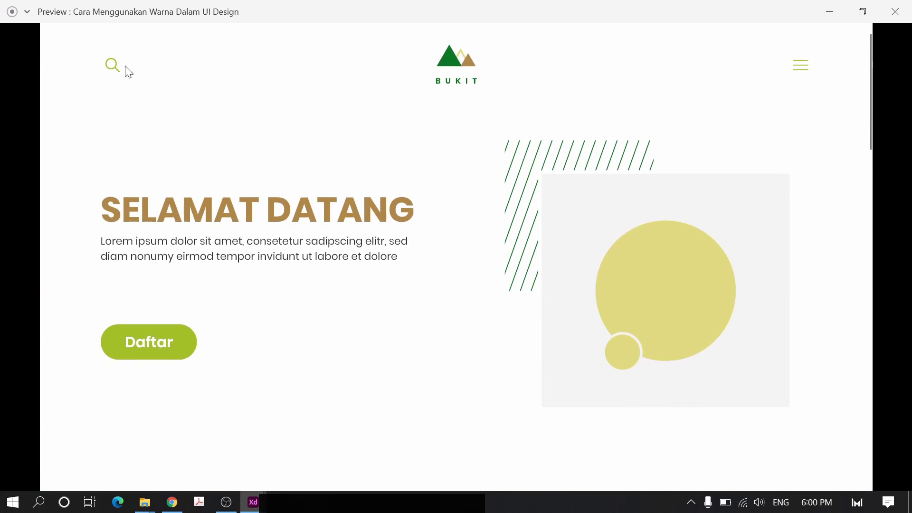
click(895, 11)
Colour the header's search and menu icons with 30% Dark BG
scroll(437, 182, up, 4)
drag(300, 188, 347, 144)
click(157, 232)
click(396, 200)
drag(564, 185, 655, 165)
click(161, 235)
click(441, 203)
drag(550, 185, 634, 160)
click(486, 173)
Open Landing Page – 2 in a maximised preview window
drag(475, 173, 567, 150)
click(264, 112)
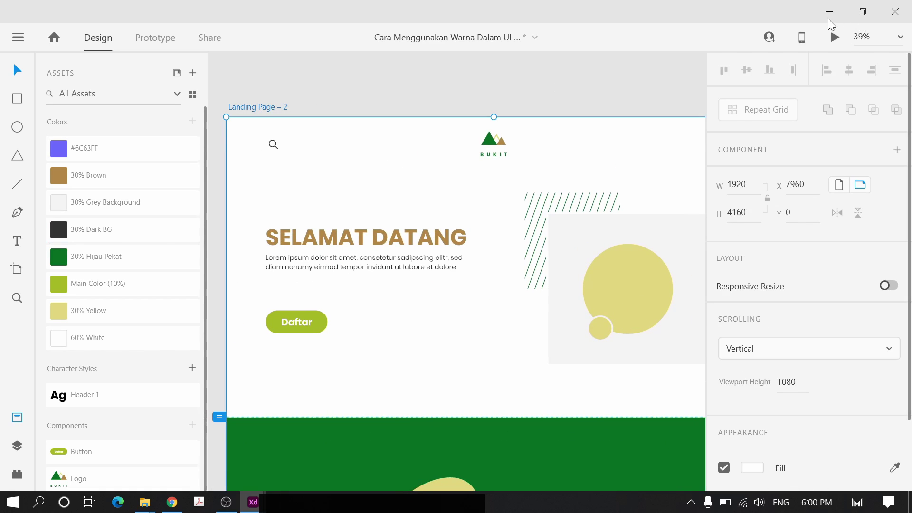
click(835, 37)
click(862, 11)
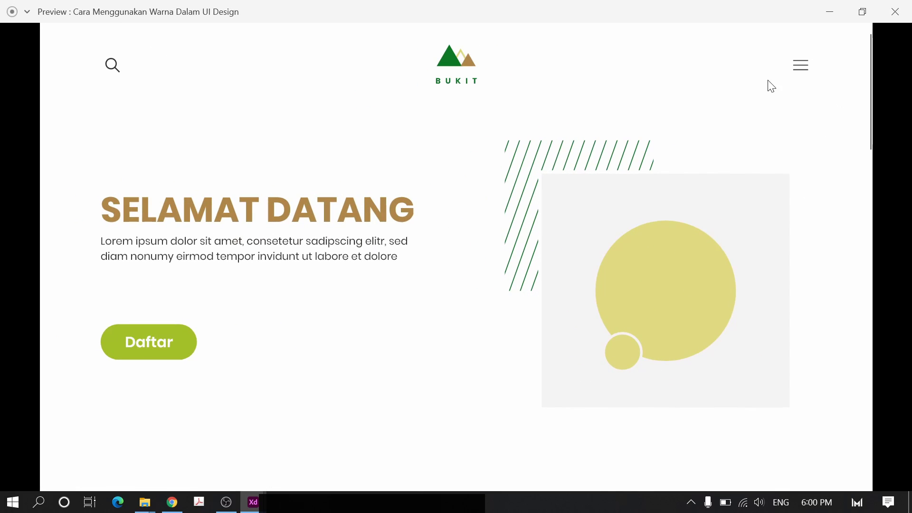
Scroll through every section of the preview, then close it with Escape
scroll(355, 176, down, 10)
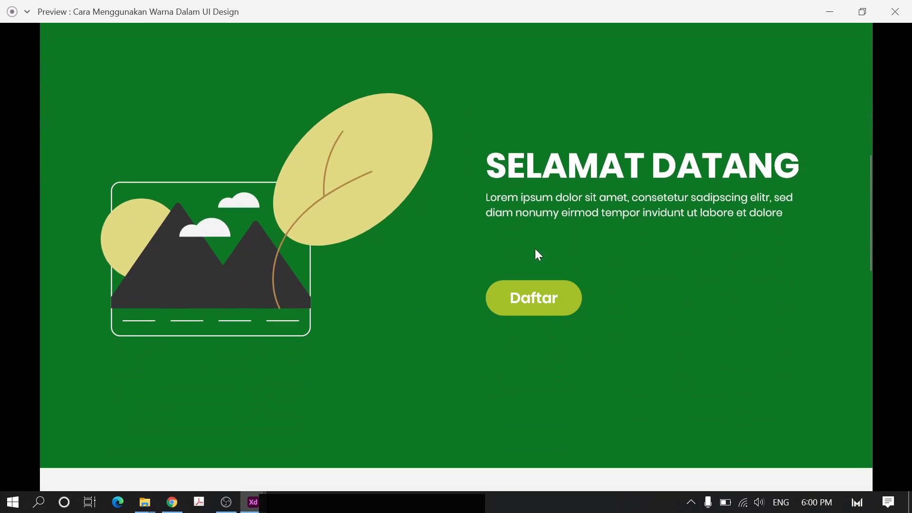
scroll(546, 304, down, 9)
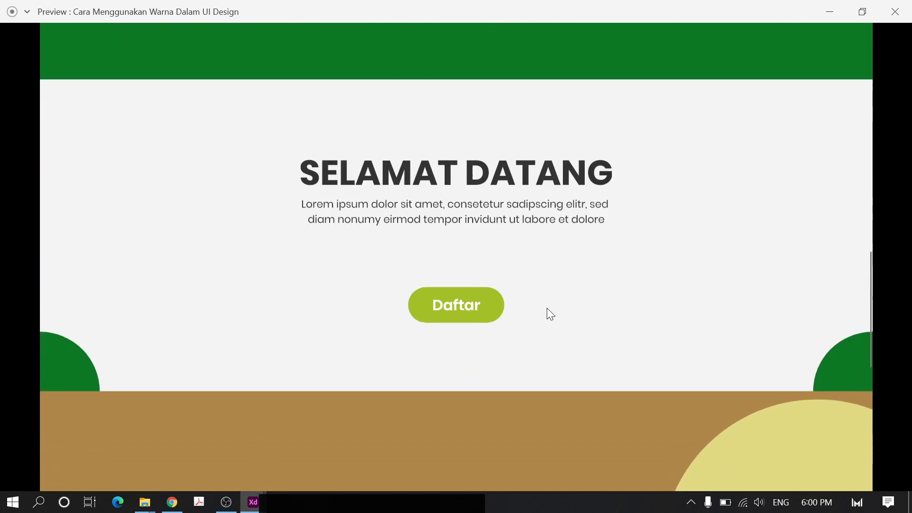
scroll(476, 307, down, 8)
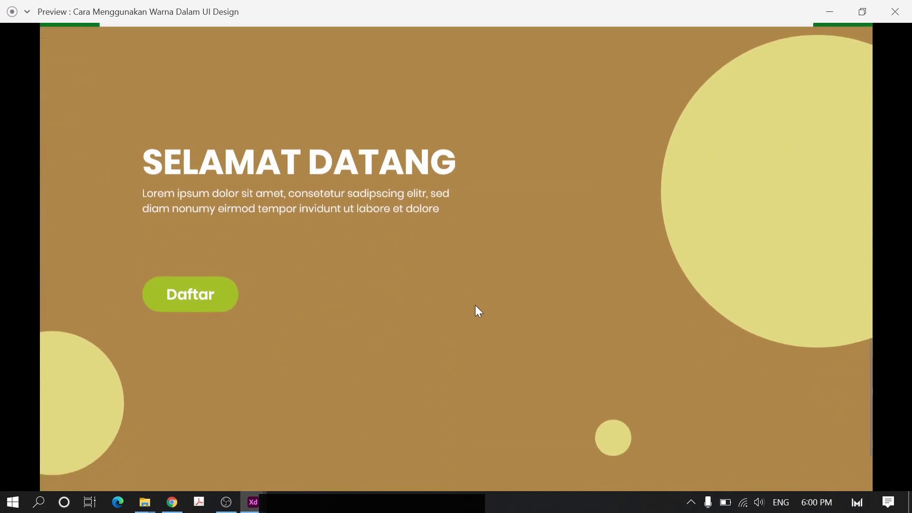
scroll(310, 292, down, 2)
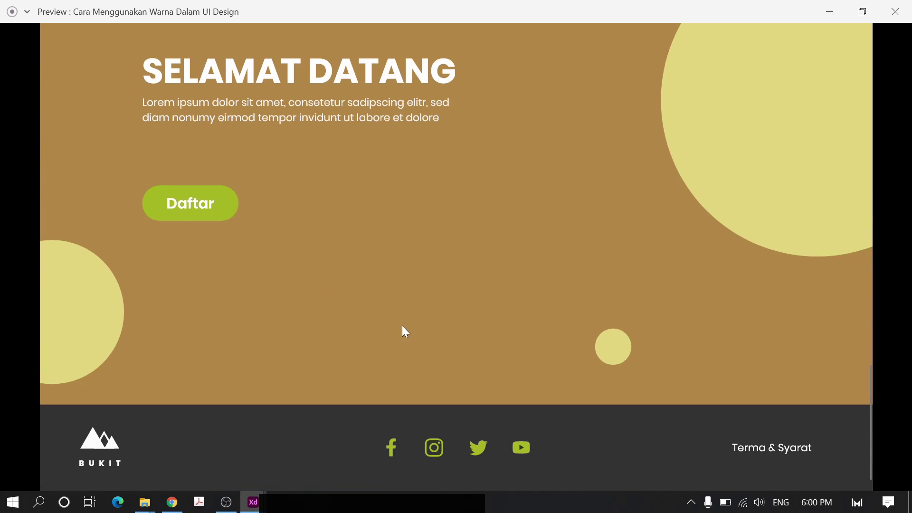
scroll(404, 330, up, 3)
scroll(405, 329, down, 1)
scroll(406, 330, down, 2)
scroll(405, 328, up, 2)
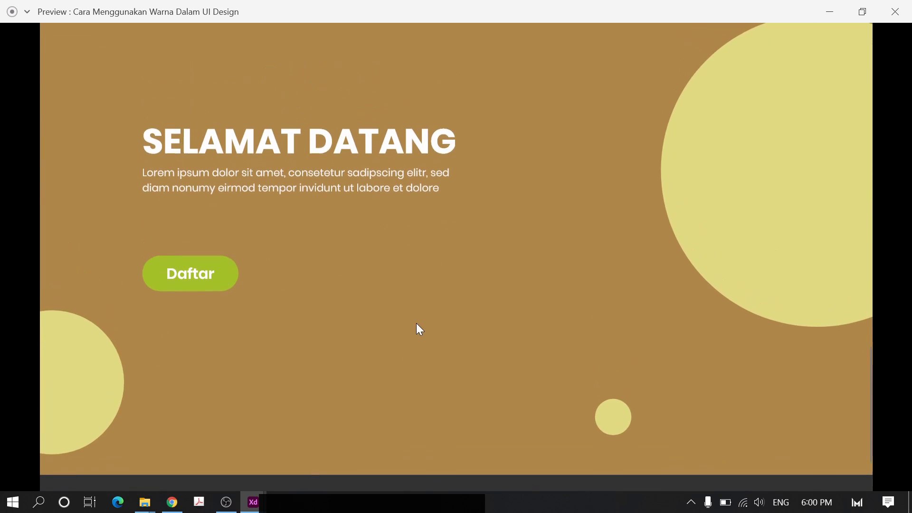
scroll(417, 328, down, 2)
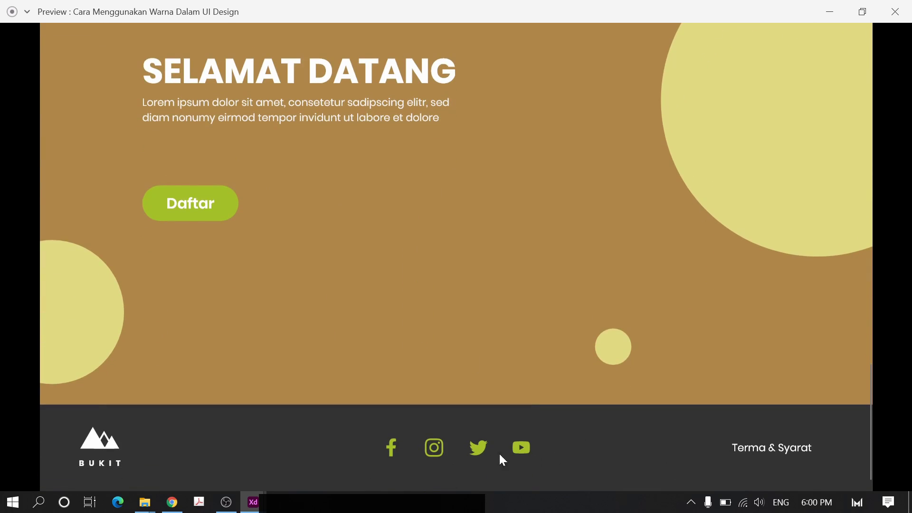
scroll(545, 372, up, 15)
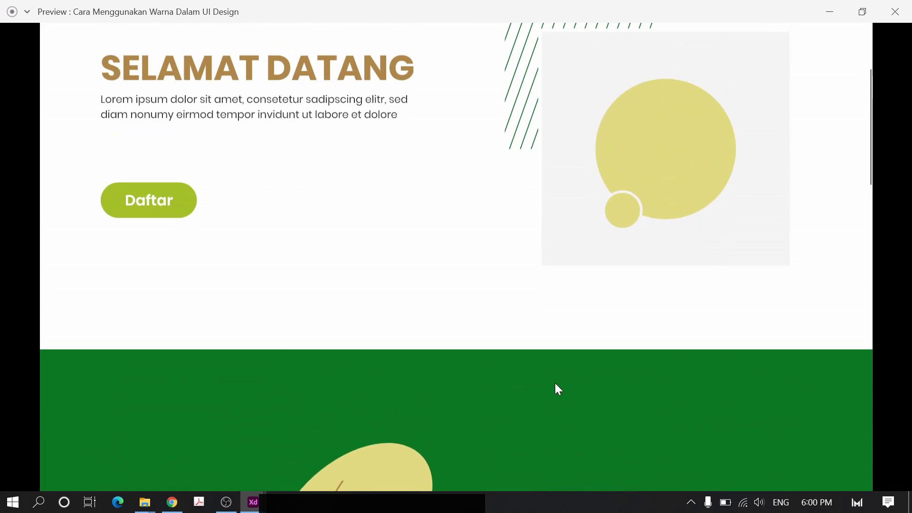
scroll(555, 389, up, 3)
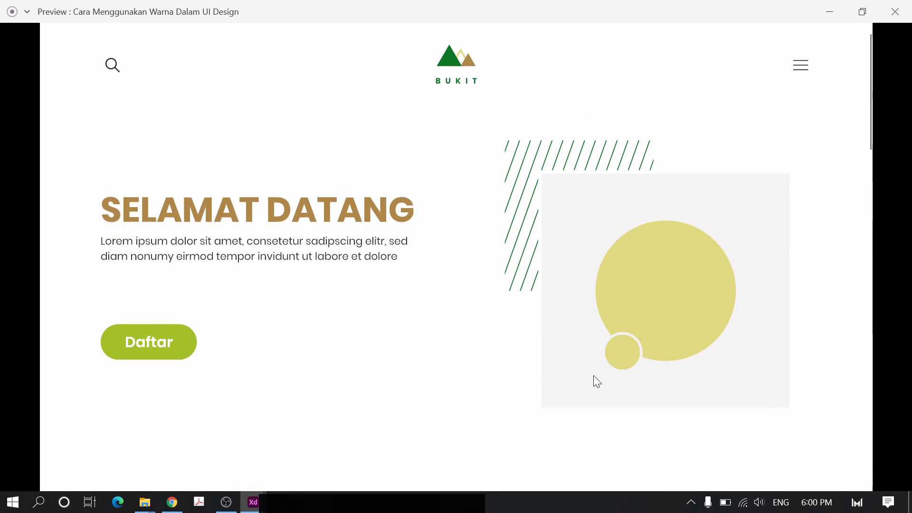
key(Escape)
Pan across the canvas to the palette and font boards, then back to the landing-page boards
click(563, 99)
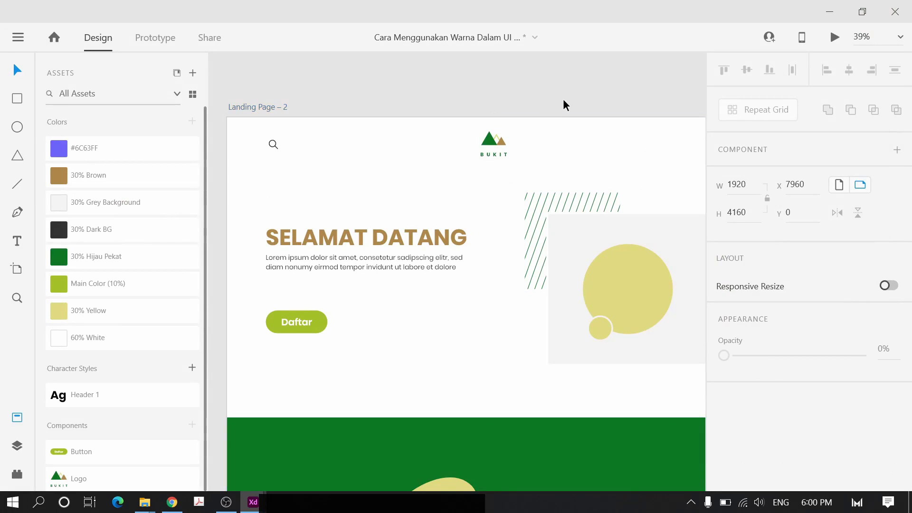
scroll(543, 141, down, 2)
scroll(542, 141, down, 4)
drag(316, 169, 554, 150)
drag(292, 152, 484, 155)
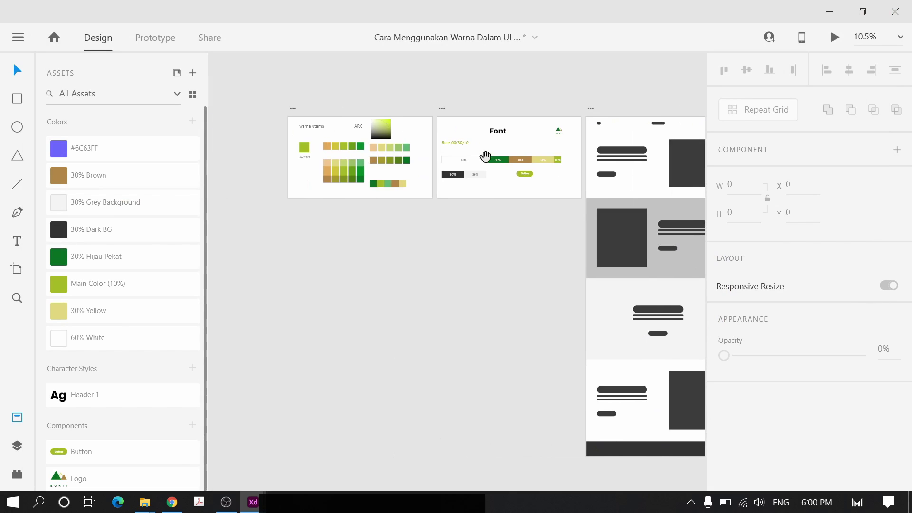
scroll(503, 149, up, 3)
scroll(504, 152, up, 2)
scroll(414, 232, right, 3)
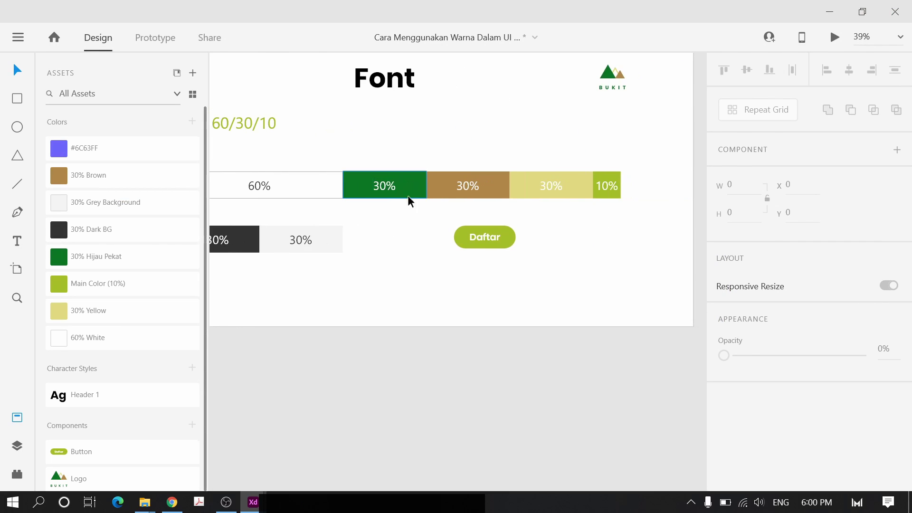
scroll(621, 191, down, 4)
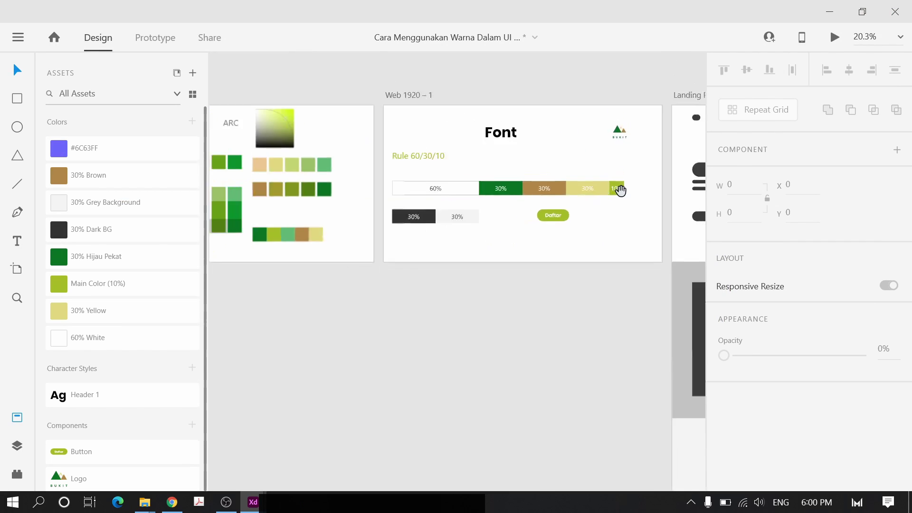
drag(621, 190, 422, 208)
drag(648, 194, 369, 164)
drag(532, 194, 534, 155)
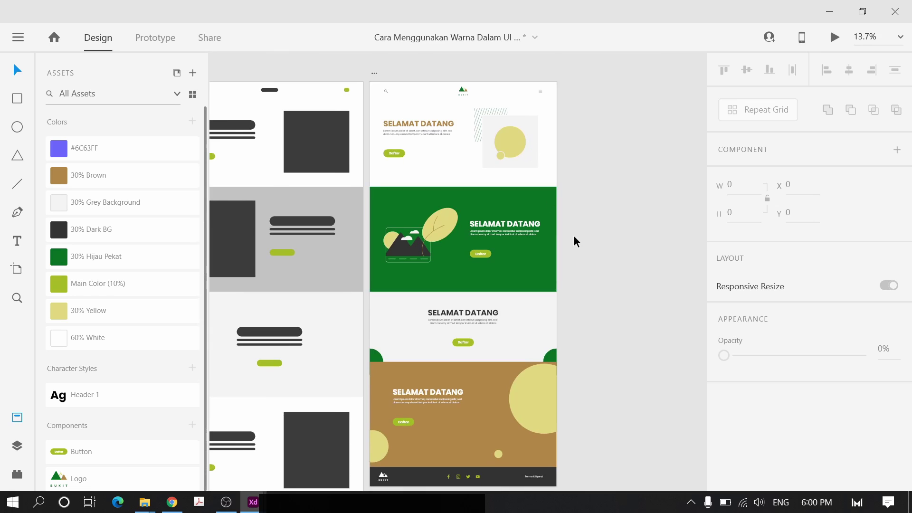
ctrl+scroll(577, 233, down, 3)
ctrl+scroll(577, 230, up, 1)
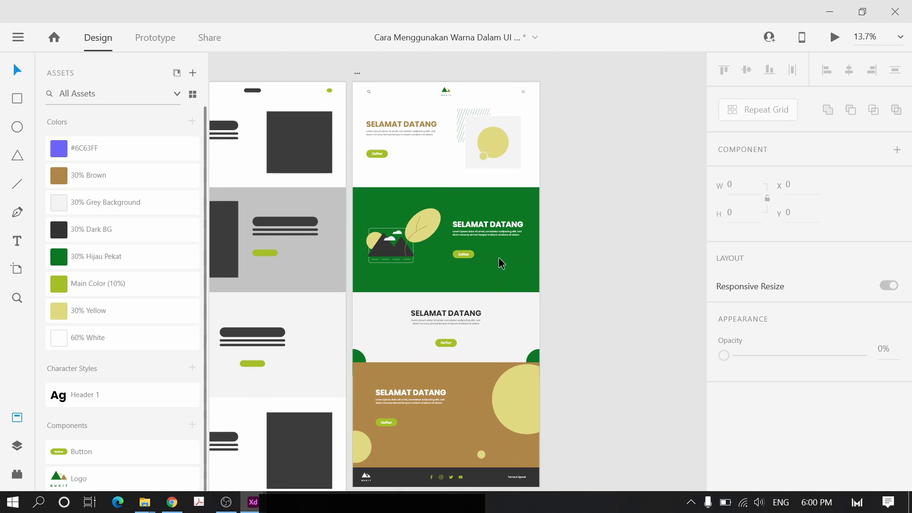
Check the fills of the green leaf section, brown section, leaf illustration and yellow circles
click(513, 263)
click(463, 414)
click(665, 364)
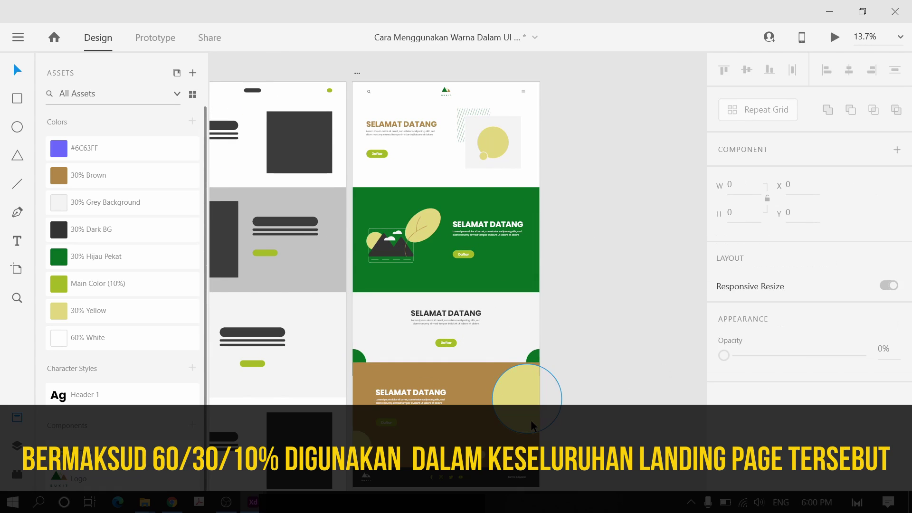
click(529, 419)
click(360, 447)
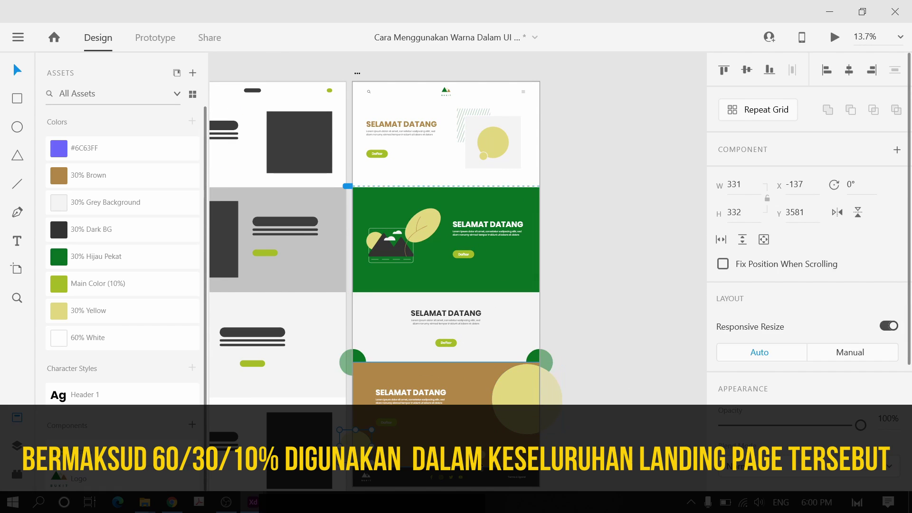
click(423, 227)
click(493, 133)
click(571, 247)
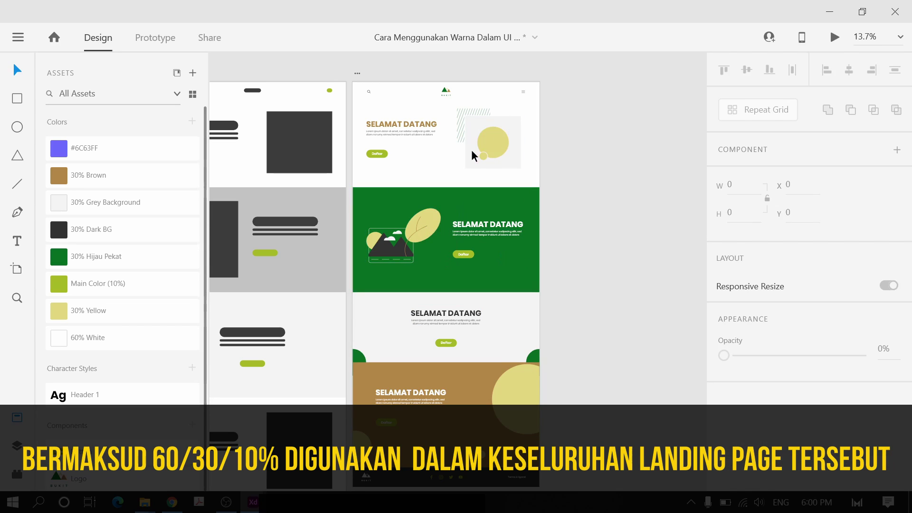
click(493, 147)
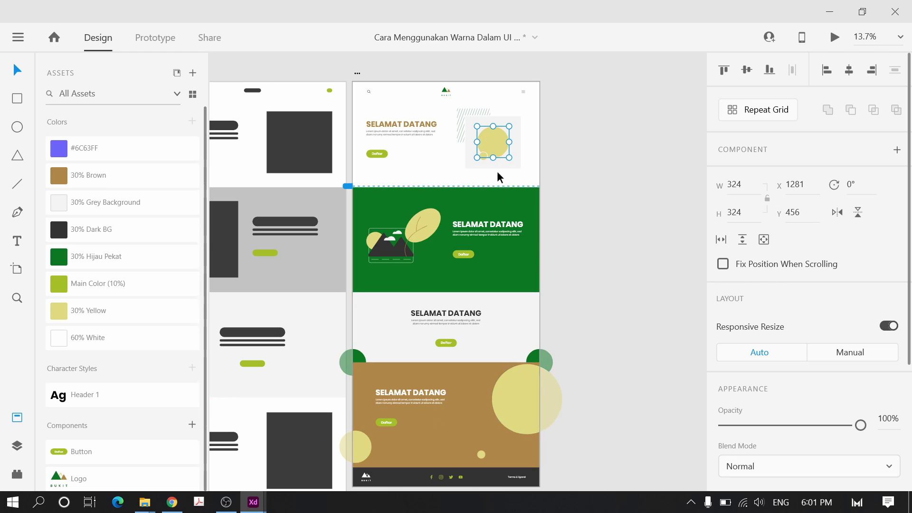
click(519, 268)
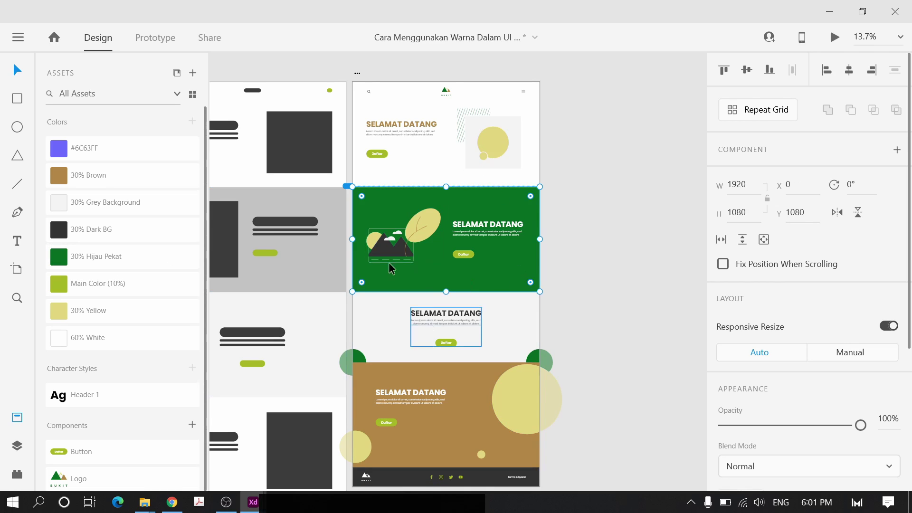
click(540, 356)
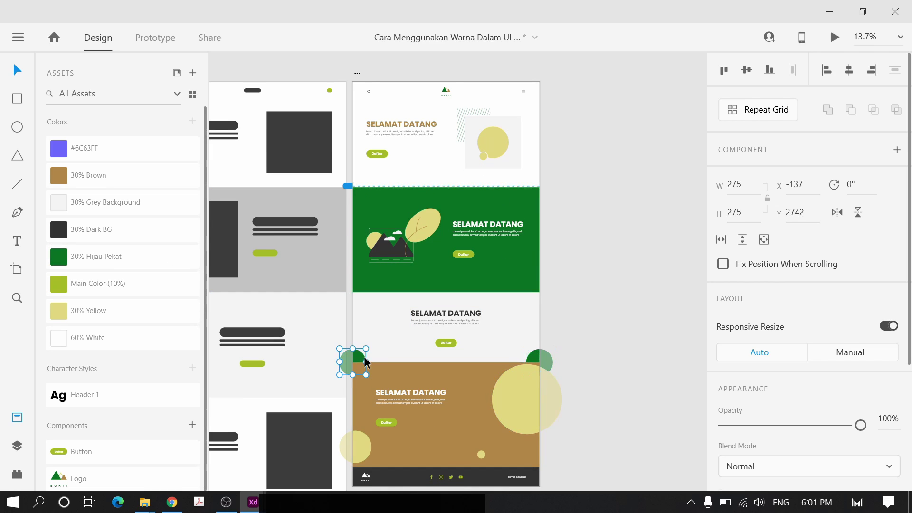
click(464, 405)
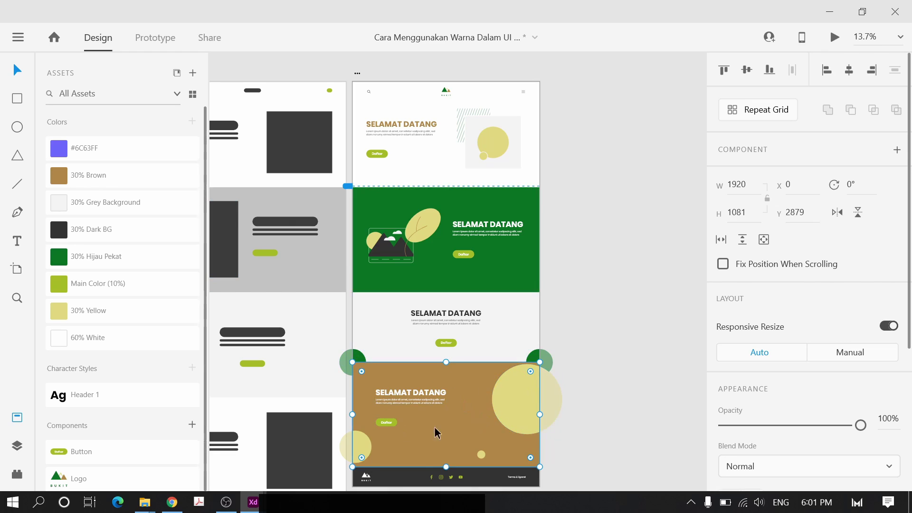
Delete the unused #6C63FF swatch from the Assets panel's document colours
scroll(480, 416, down, 1)
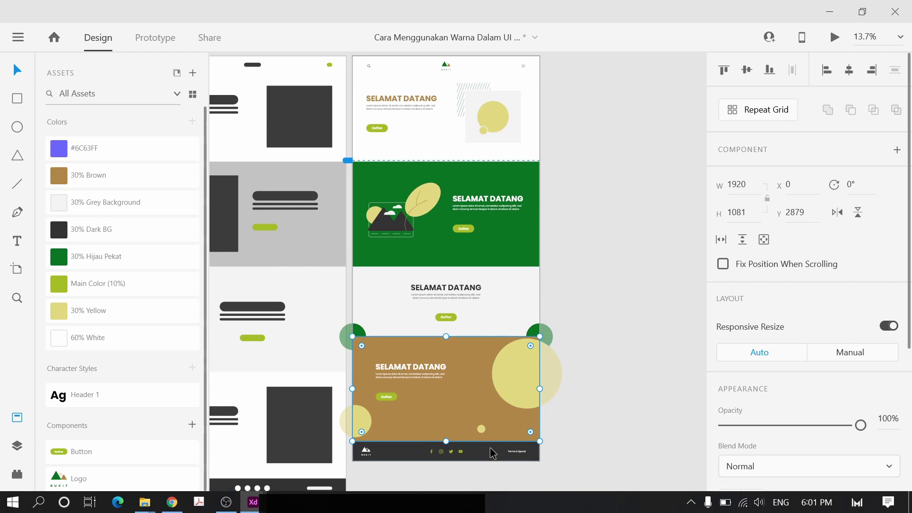
right_click(120, 145)
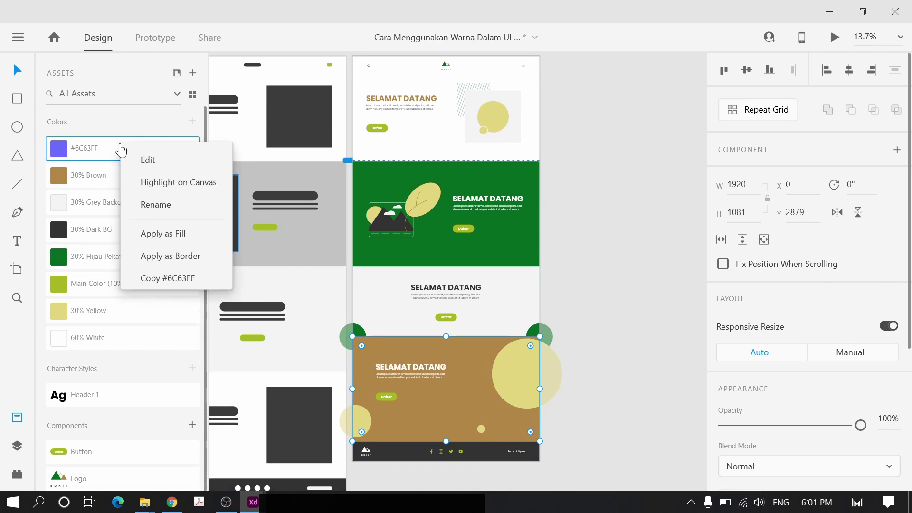
click(181, 159)
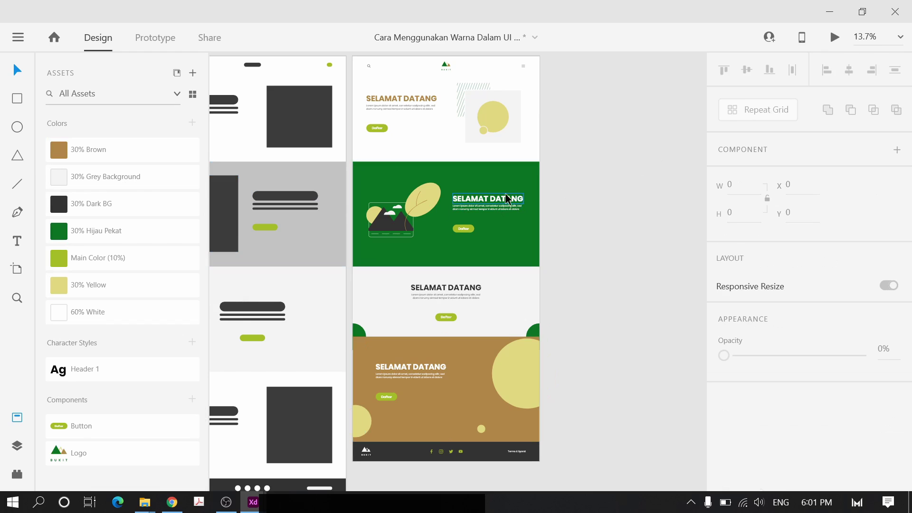
Recheck the hero's yellow circle and grey box, undoing an accidental move of the third section's background
scroll(593, 164, up, 1)
click(505, 134)
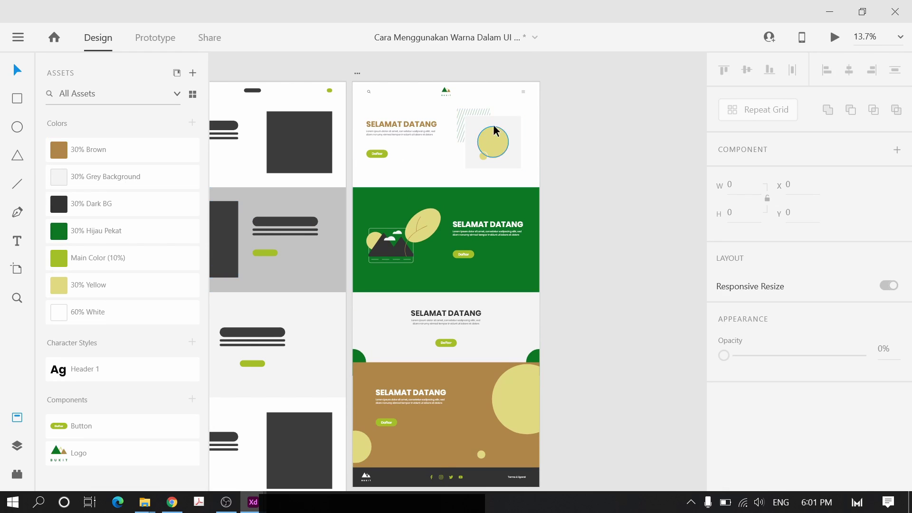
click(507, 156)
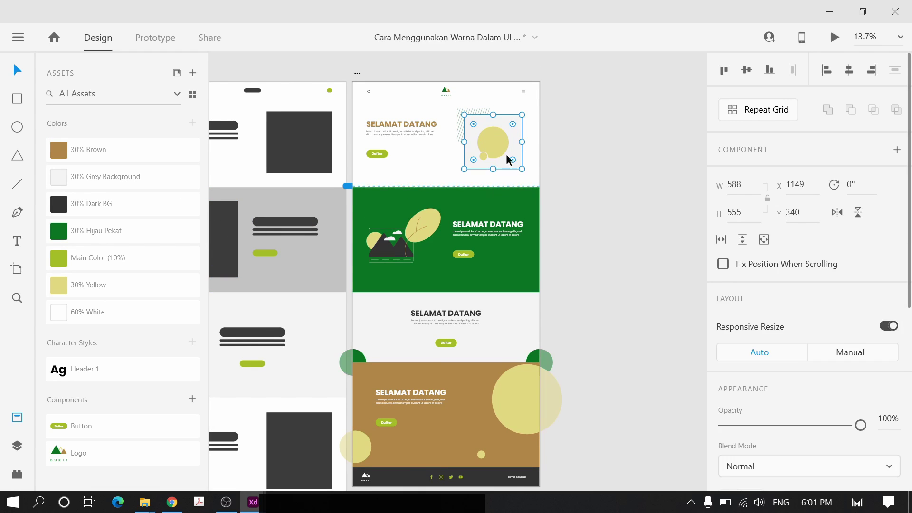
drag(492, 331, 532, 326)
key(ctrl+z)
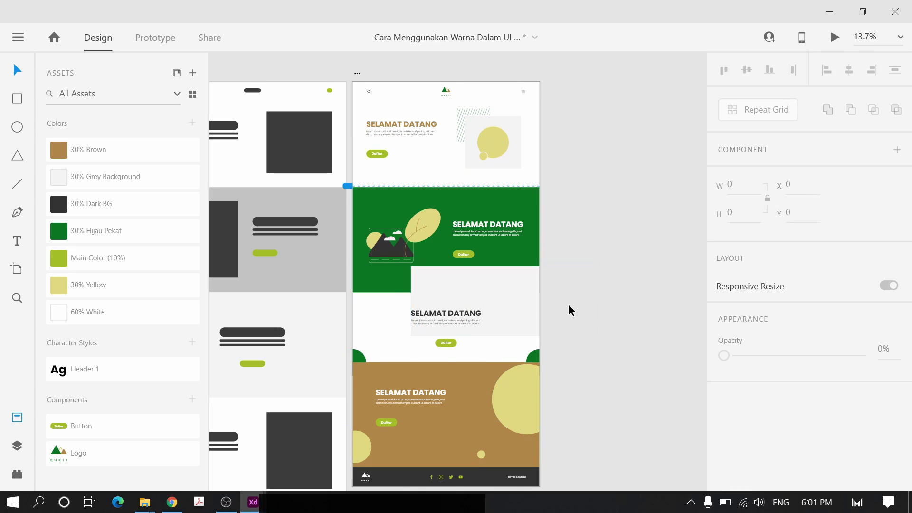
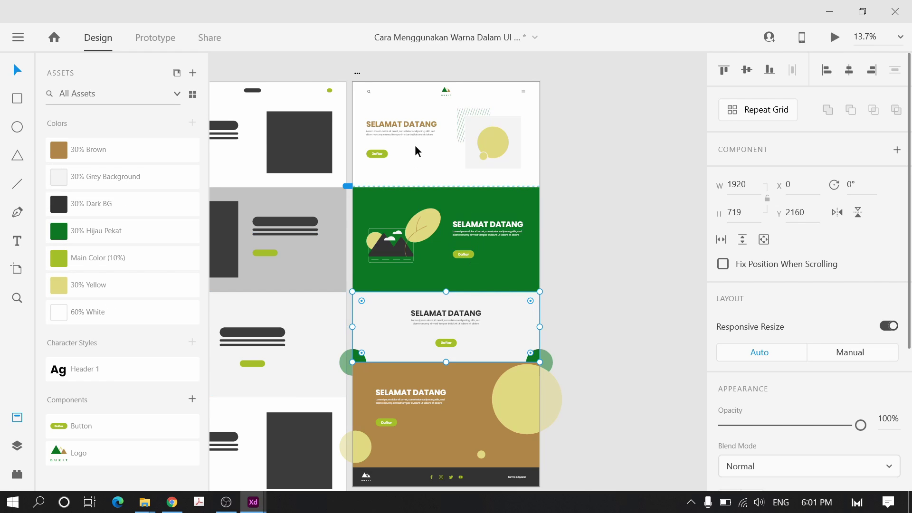
Deselect the landing page and zoom in on the green ARC colour swatches artboard
key(Escape)
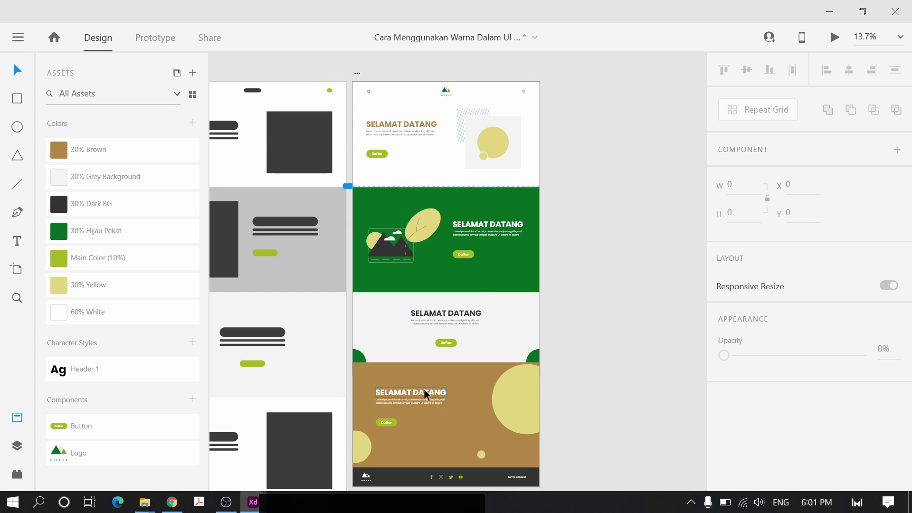
scroll(427, 409, down, 1)
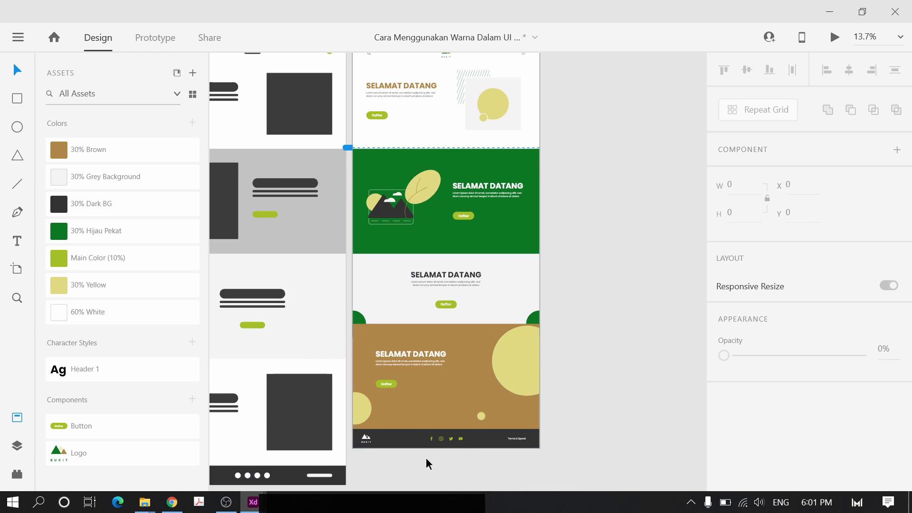
scroll(577, 241, up, 1)
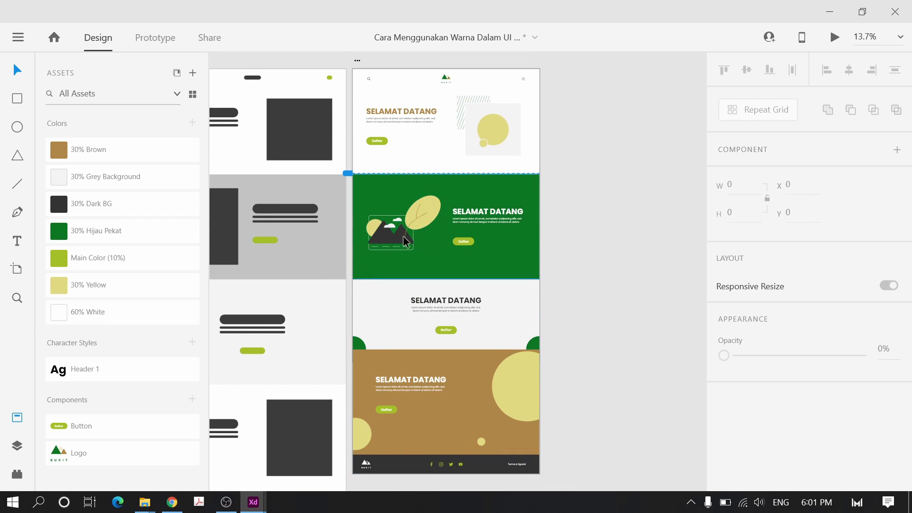
scroll(582, 152, up, 1)
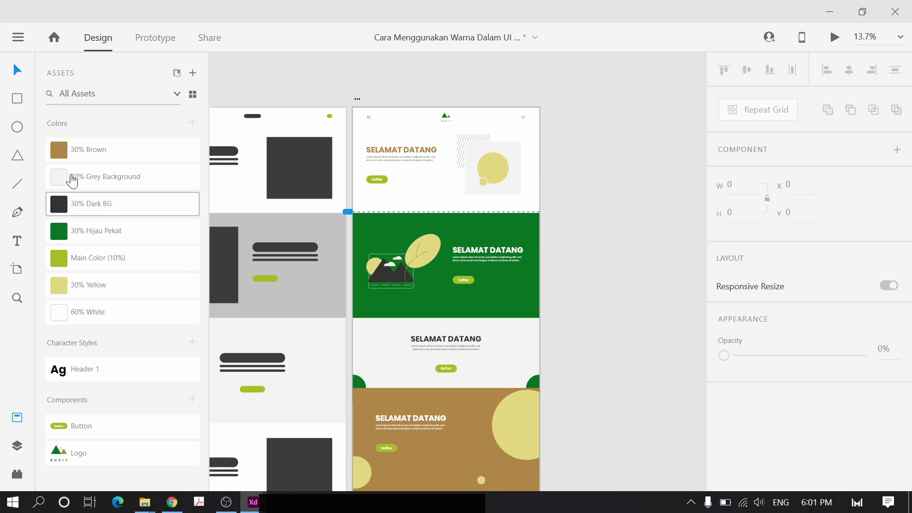
scroll(598, 180, down, 1)
scroll(564, 244, down, 3)
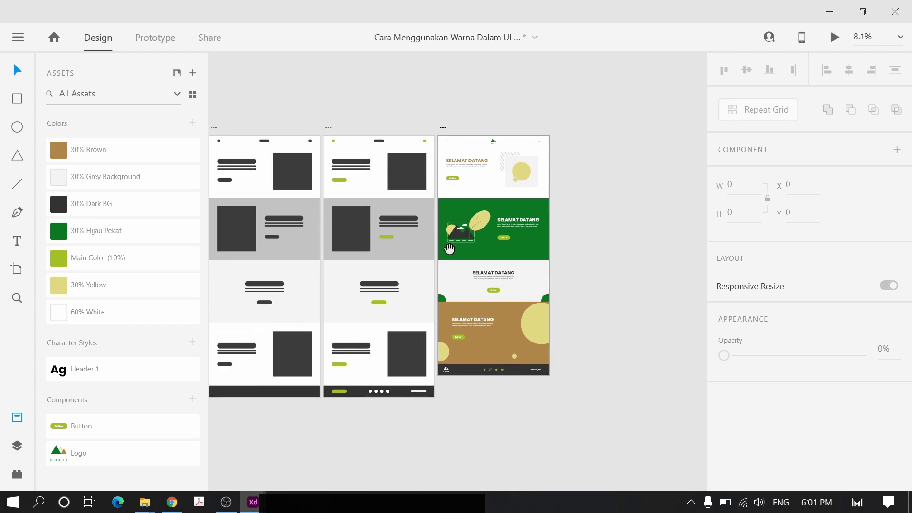
drag(453, 247, 577, 231)
drag(485, 253, 529, 279)
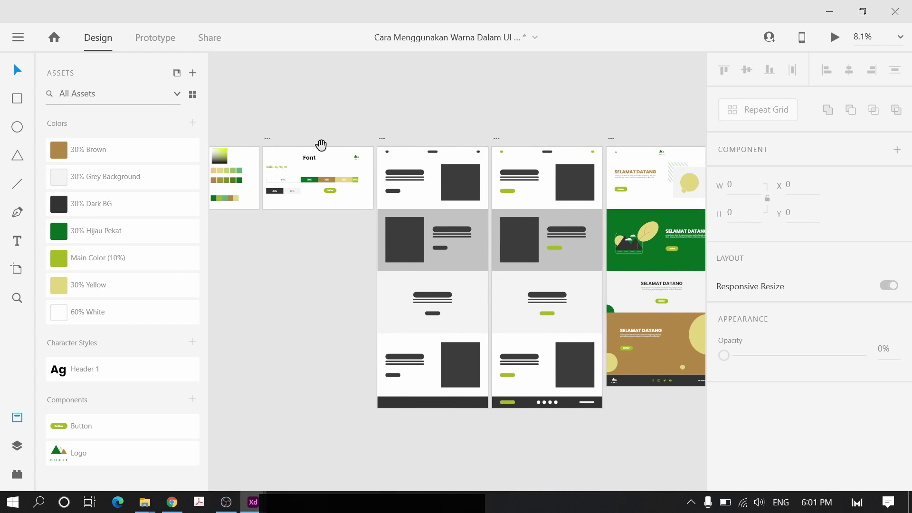
drag(385, 123, 284, 130)
drag(410, 137, 613, 146)
scroll(304, 166, up, 5)
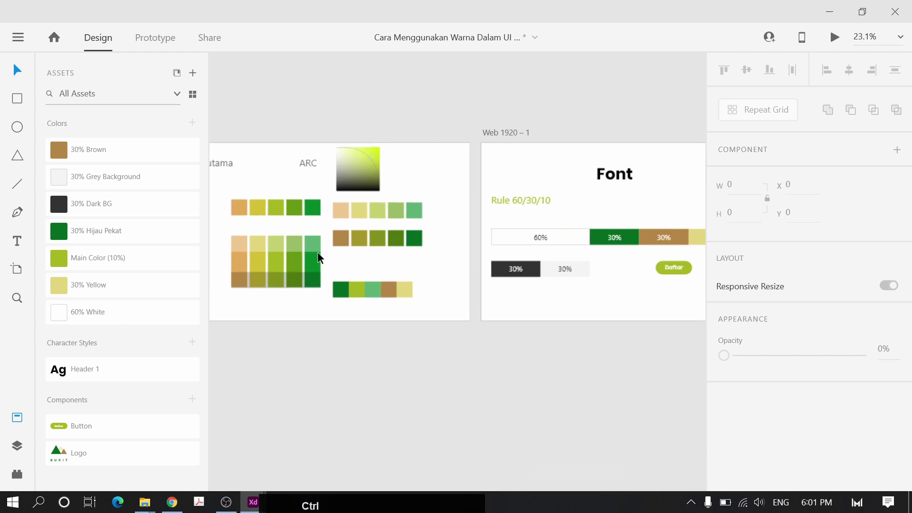
drag(317, 256, 431, 255)
scroll(452, 156, up, 5)
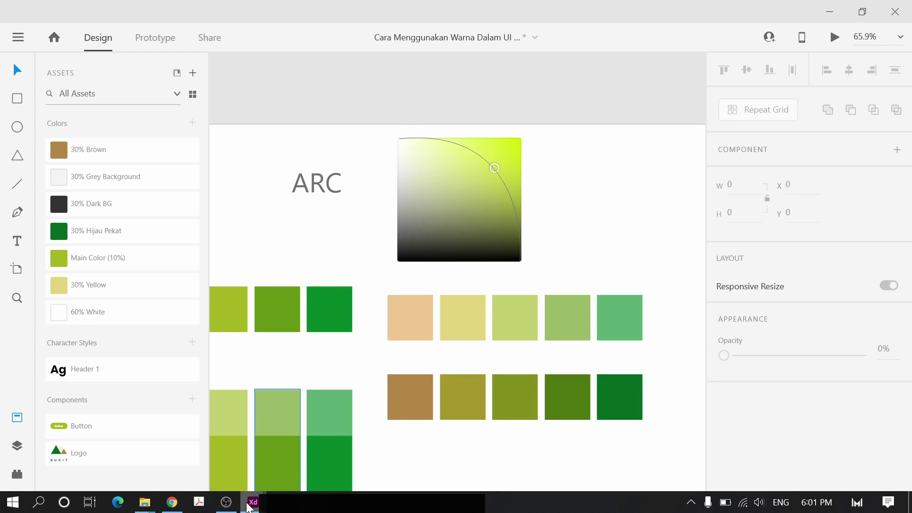
Switch to the Tutorial document and bring the Teori Warna artboards into view
mouse_move(250, 506)
click(360, 437)
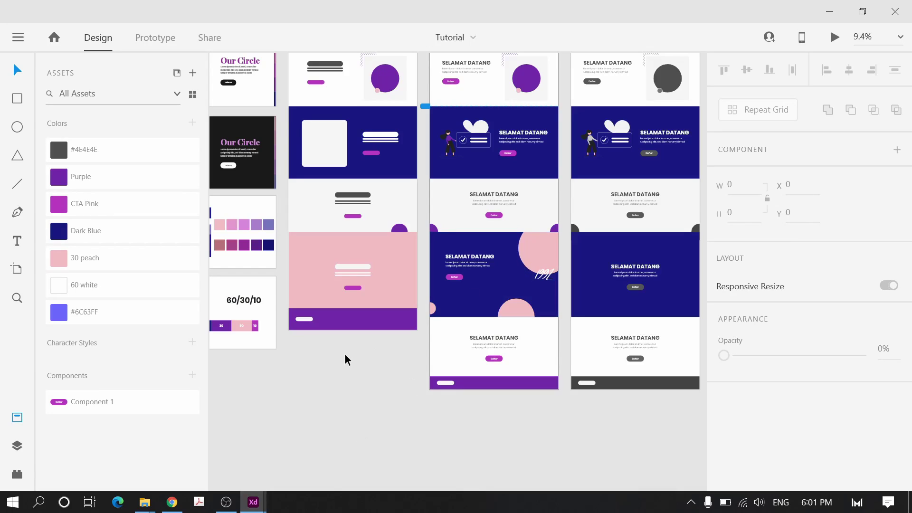
scroll(345, 360, up, 4)
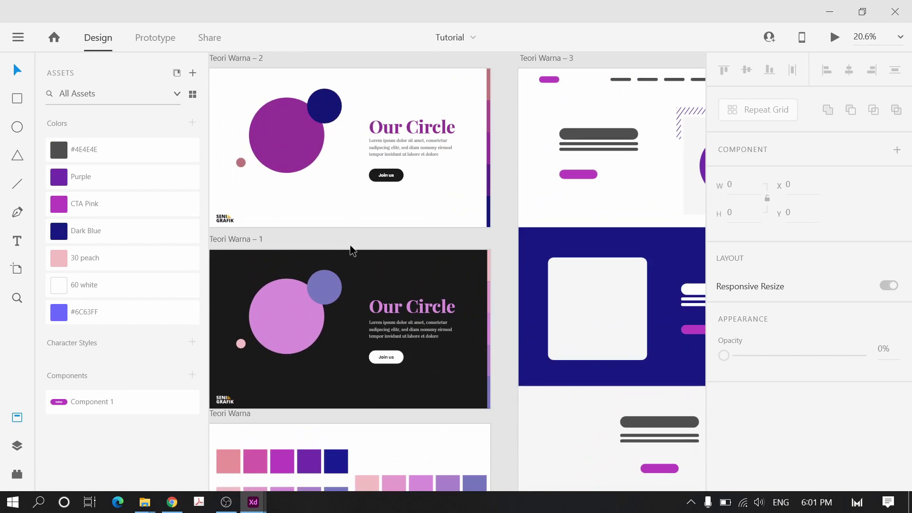
drag(352, 251, 443, 211)
scroll(489, 309, down, 3)
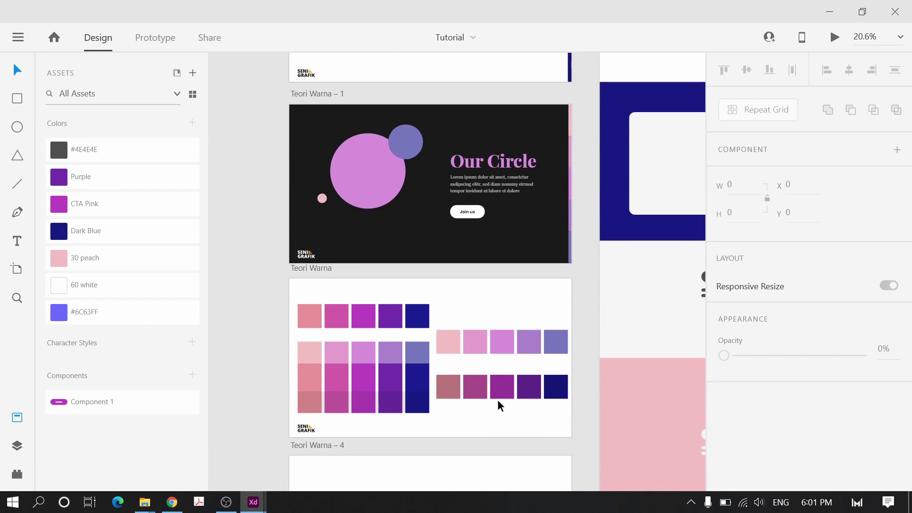
scroll(419, 393, up, 3)
scroll(511, 246, up, 10)
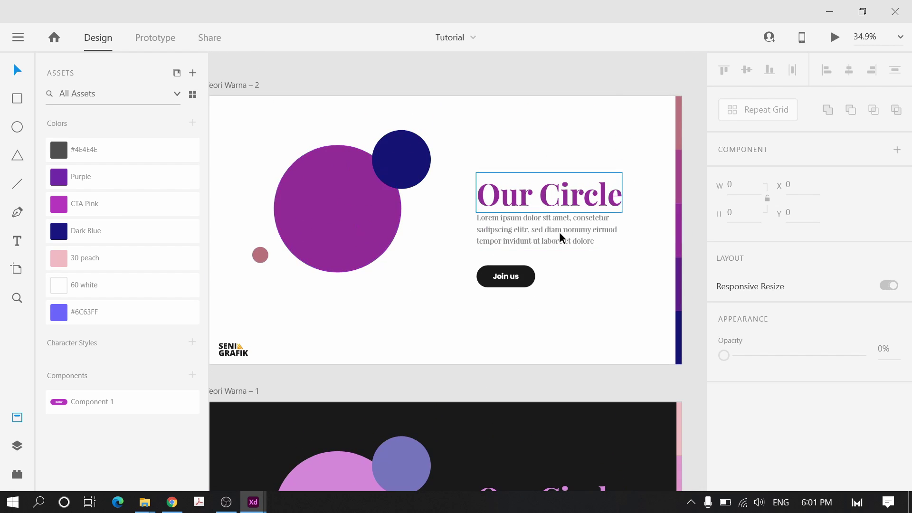
scroll(585, 327, down, 5)
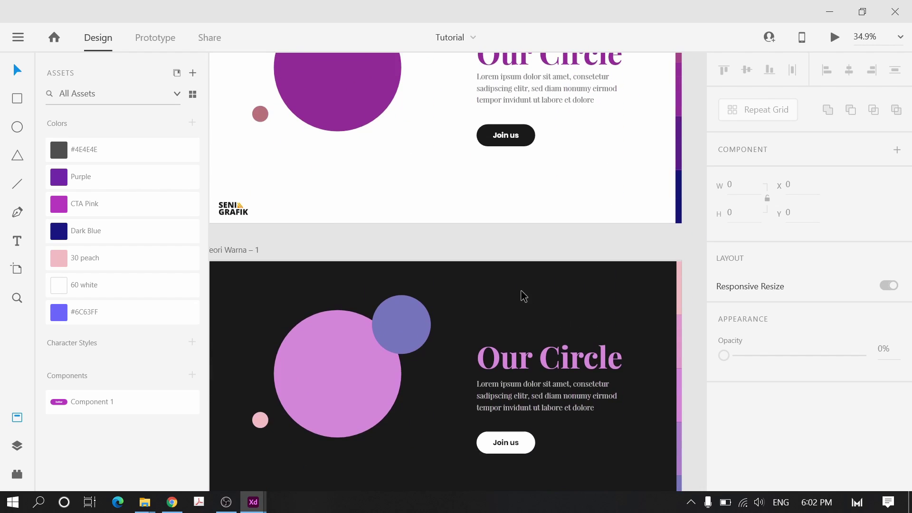
scroll(523, 296, down, 2)
Alt-drag a copy of the Our Circle title onto the dark artboard, then delete the purple copy
drag(540, 116, 540, 314)
scroll(614, 305, up, 8)
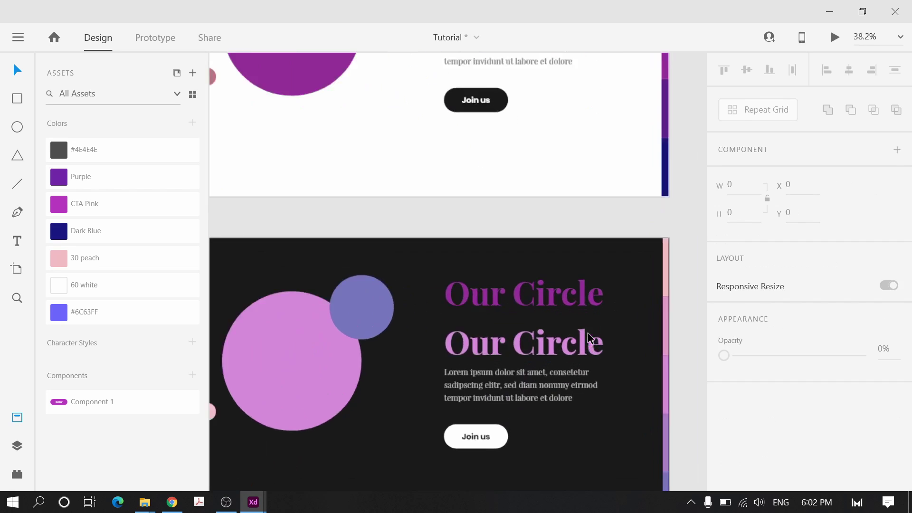
click(494, 354)
click(541, 270)
key(Delete)
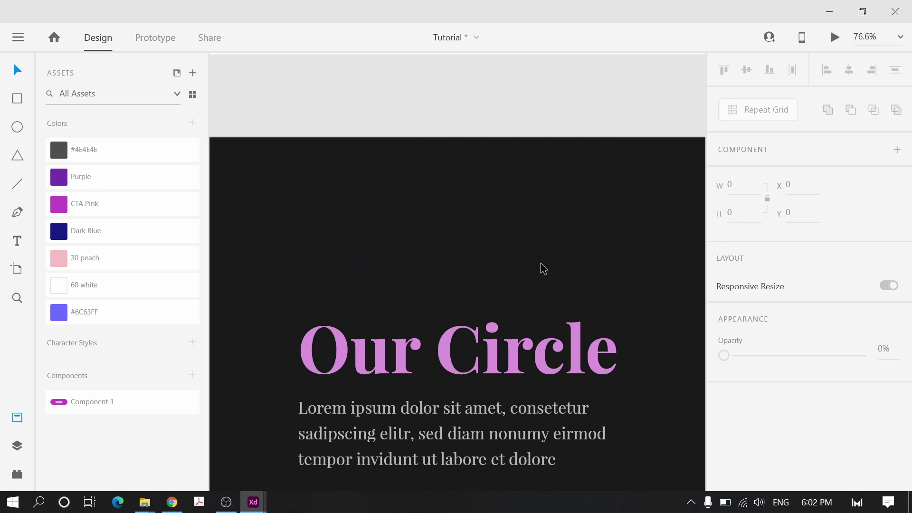
scroll(518, 288, down, 10)
click(473, 298)
Clear the selection and scroll down to the Teori Warna – 4 60/30/10 artboard
scroll(498, 416, down, 2)
scroll(499, 420, down, 2)
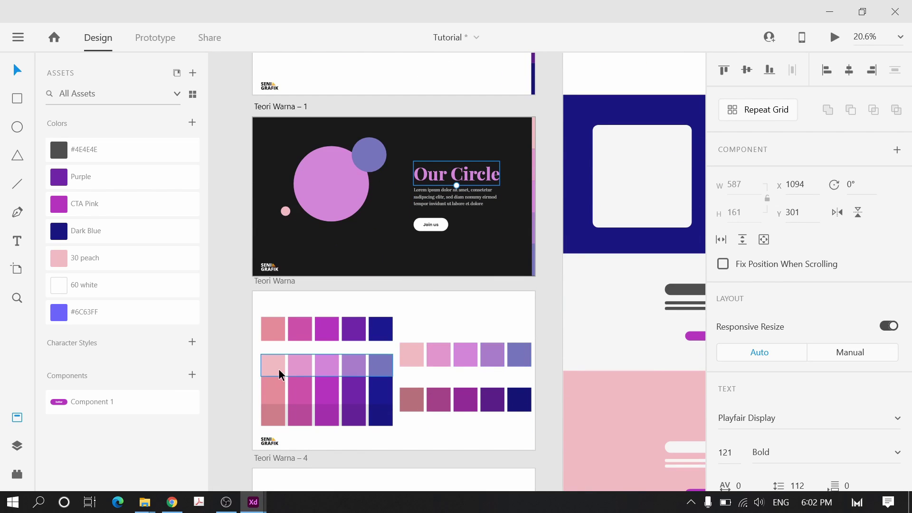
scroll(370, 399, down, 5)
click(497, 364)
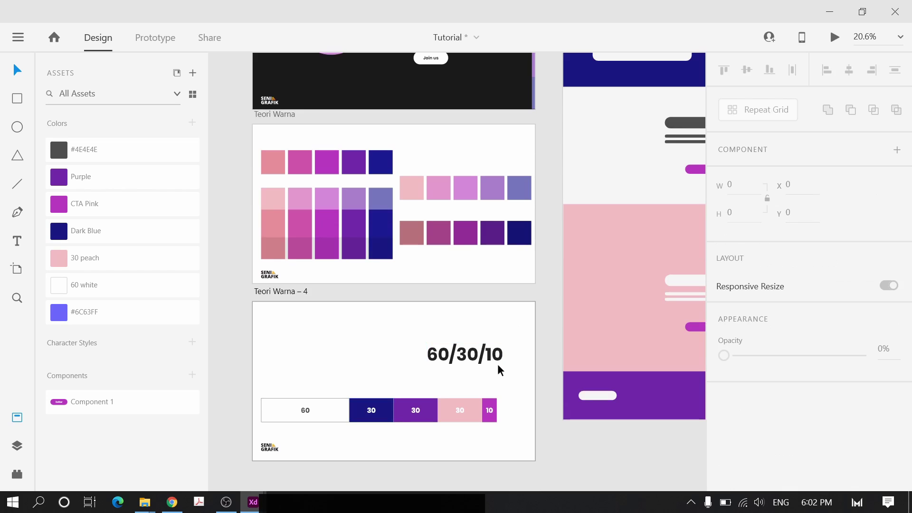
scroll(392, 454, up, 5)
scroll(367, 410, down, 2)
scroll(367, 411, down, 1)
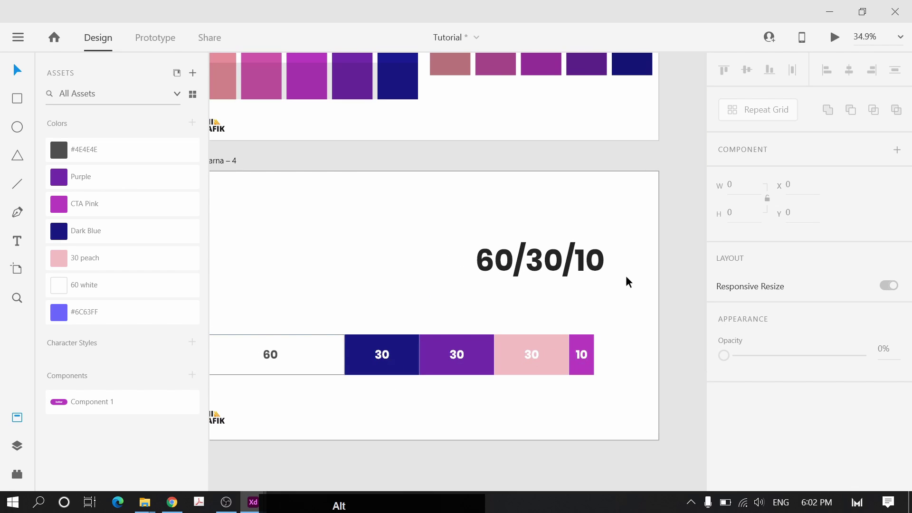
Pan across the purple landing page mockups, comparing them with the grey variant
drag(597, 275, 471, 380)
scroll(531, 312, down, 3)
drag(580, 246, 428, 442)
scroll(475, 380, down, 2)
drag(597, 133, 503, 275)
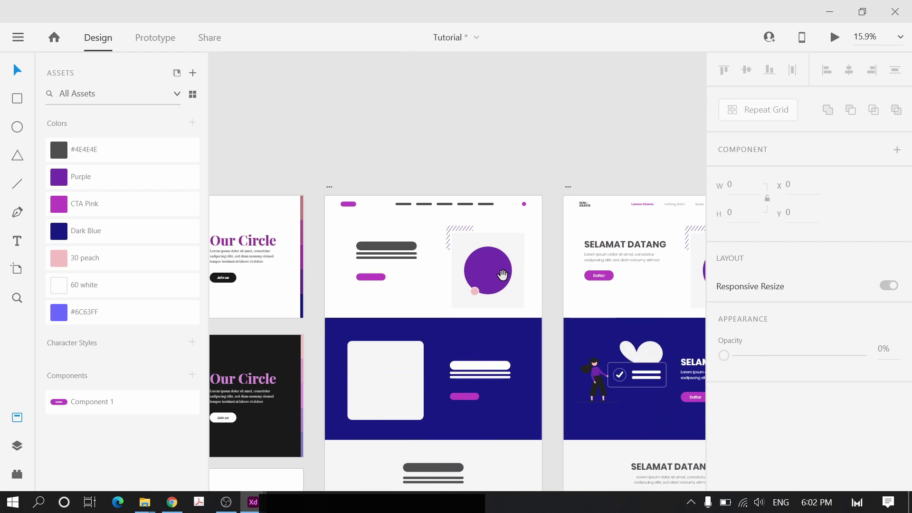
drag(540, 338, 326, 209)
drag(525, 253, 490, 156)
drag(503, 302, 519, 377)
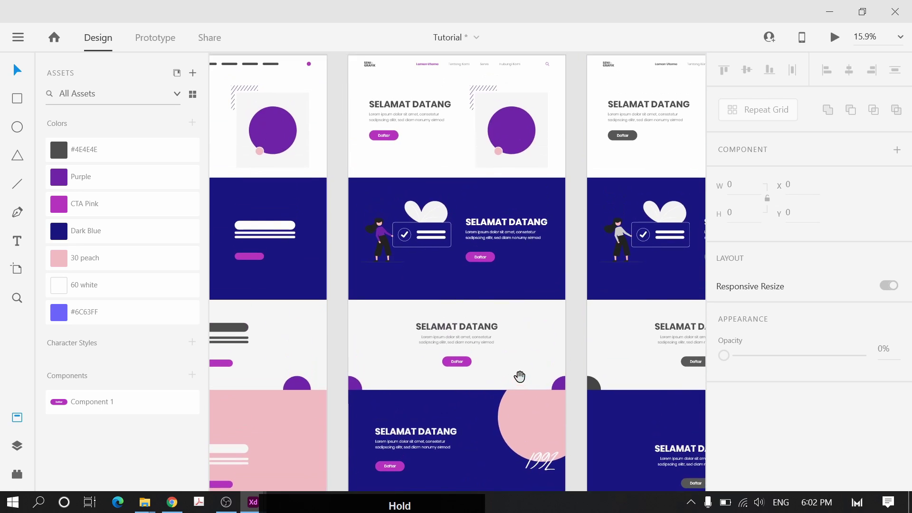
drag(393, 154, 399, 215)
drag(573, 202, 385, 185)
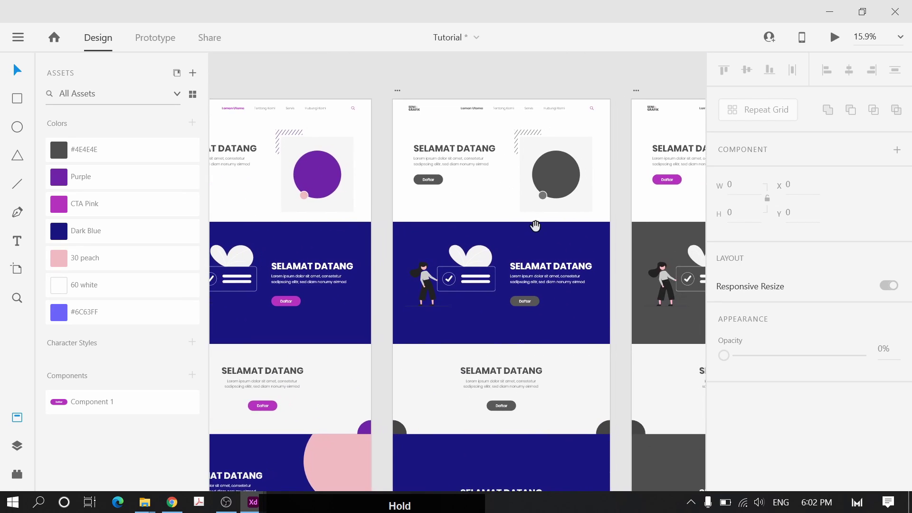
drag(535, 226, 508, 185)
Zoom to 20.6% and select the grey Teori Warna – 7 artboard
scroll(485, 285, down, 3)
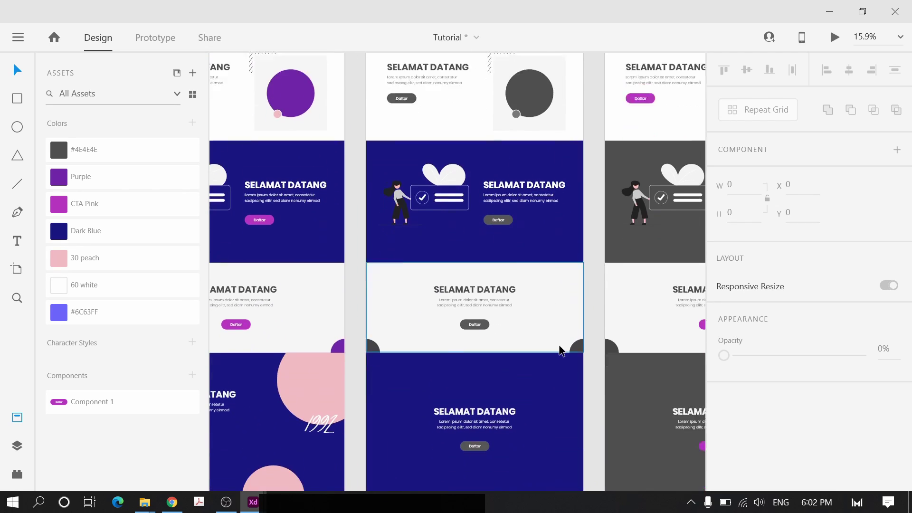
scroll(485, 287, up, 4)
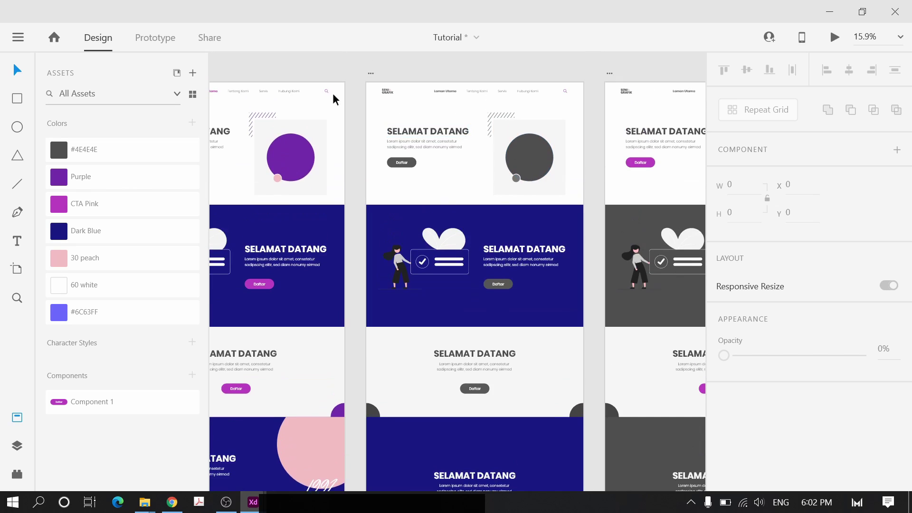
scroll(475, 295, down, 8)
scroll(477, 297, down, 7)
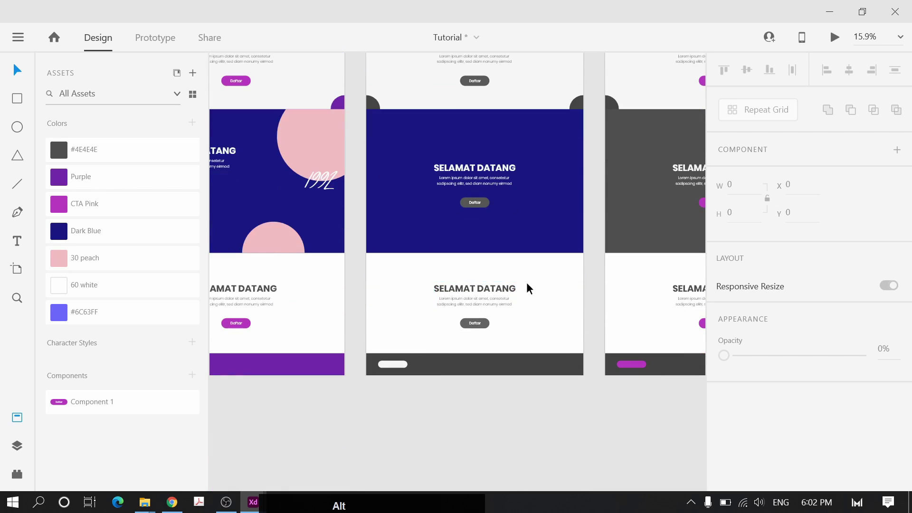
scroll(526, 288, down, 5)
scroll(488, 222, up, 8)
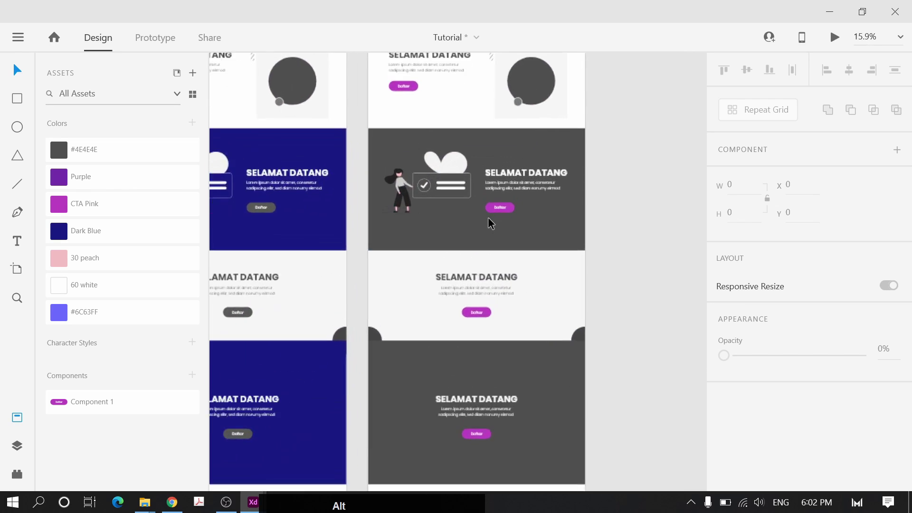
scroll(488, 219, up, 2)
drag(520, 204, 521, 339)
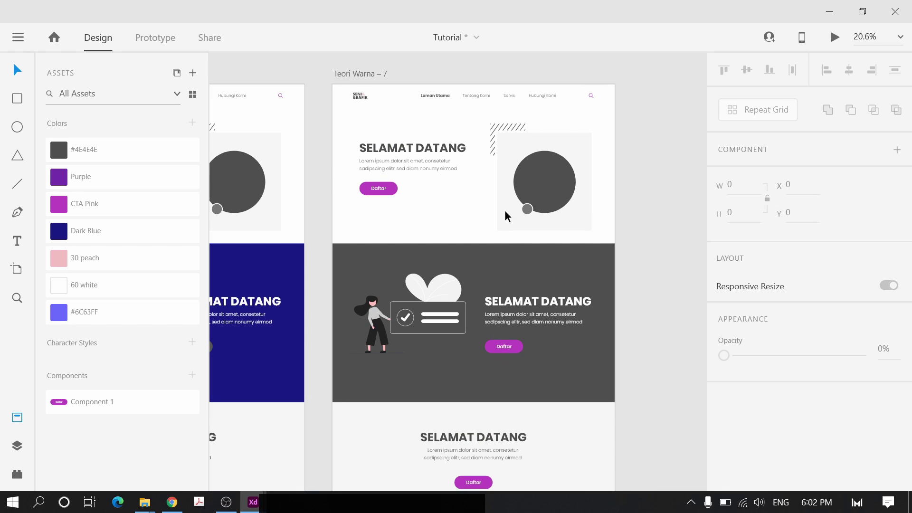
click(364, 79)
Preview Teori Warna – 7 at full size, scroll through its sections, then close Preview
click(835, 38)
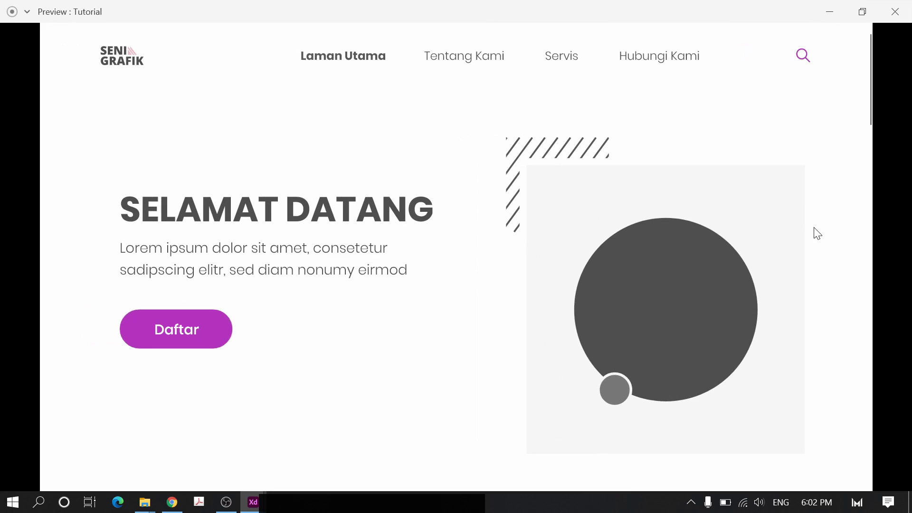
scroll(816, 232, down, 10)
scroll(815, 228, down, 15)
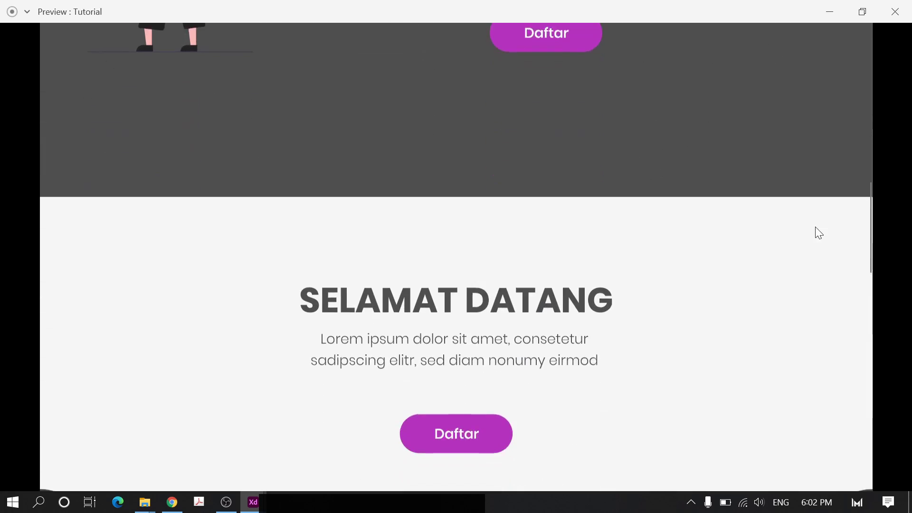
scroll(775, 237, down, 6)
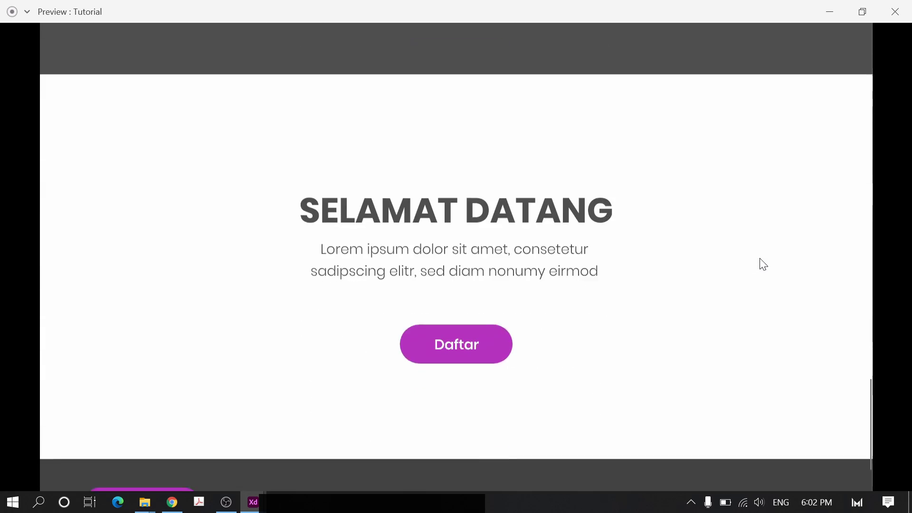
scroll(763, 283, up, 20)
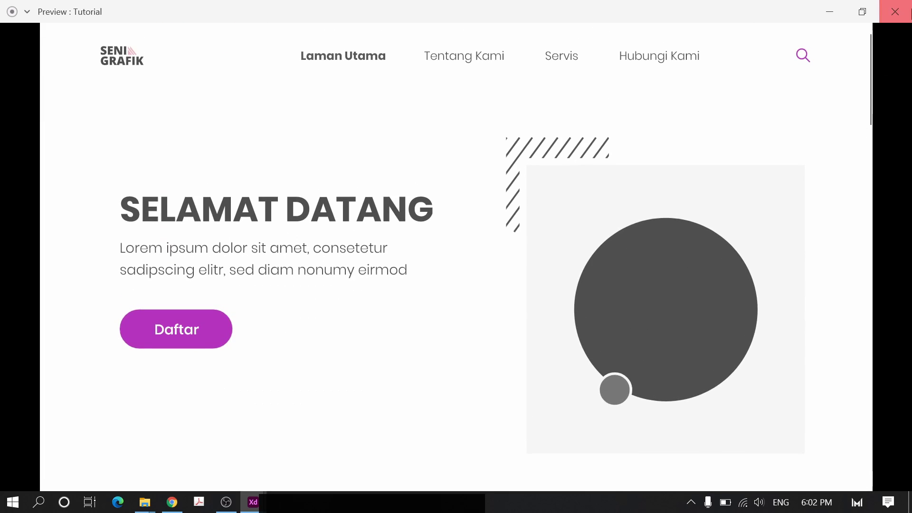
click(895, 11)
Deselect the artboard and navigate to the white Our Circle Teori Warna – 2 artboard
click(621, 211)
scroll(626, 206, down, 2)
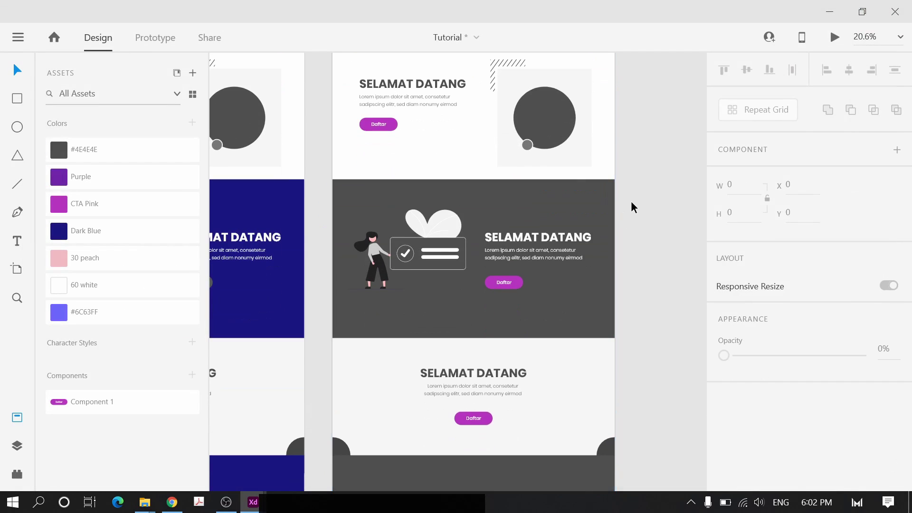
scroll(331, 160, down, 2)
drag(339, 175, 564, 182)
drag(229, 235, 564, 180)
drag(375, 235, 516, 255)
scroll(418, 294, up, 5)
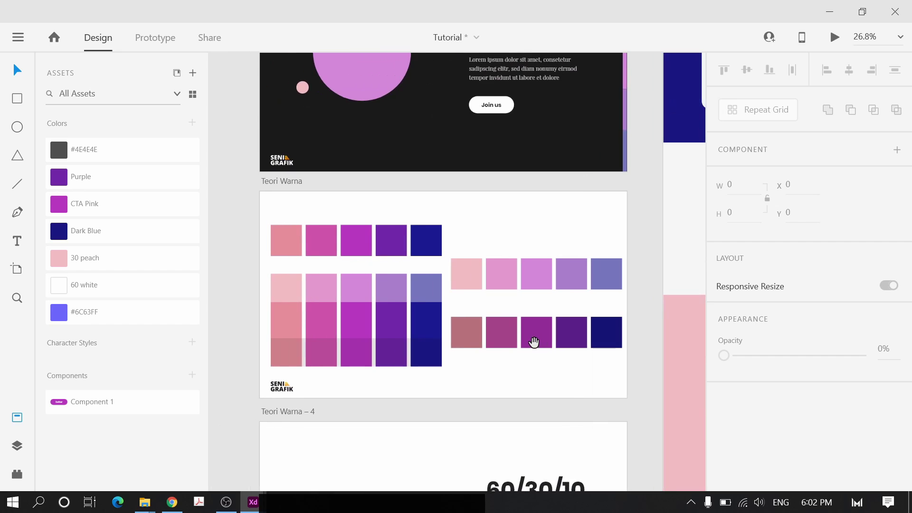
scroll(525, 214, up, 4)
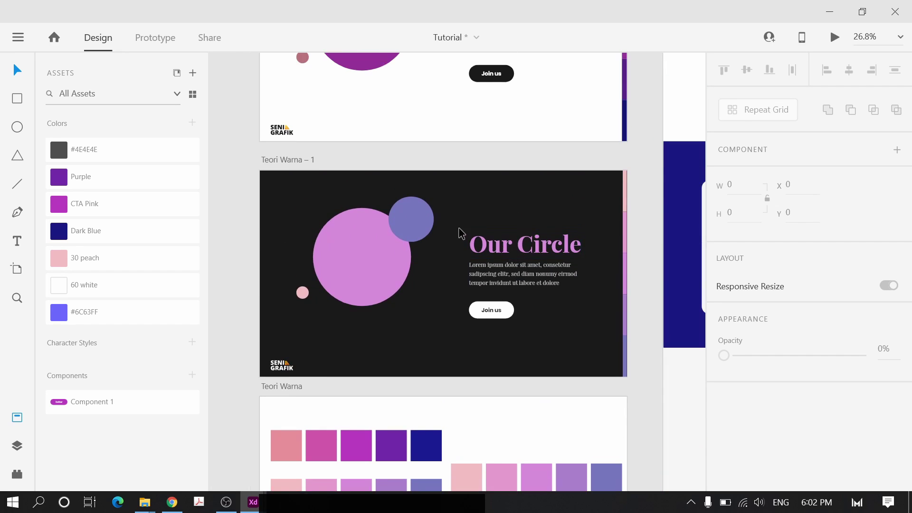
scroll(523, 231, up, 1)
scroll(568, 231, up, 3)
scroll(553, 237, up, 3)
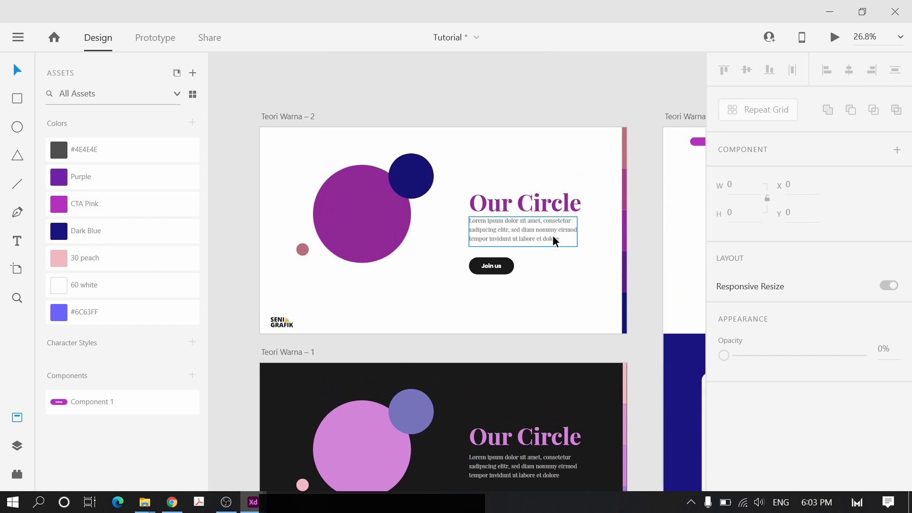
drag(502, 215, 560, 236)
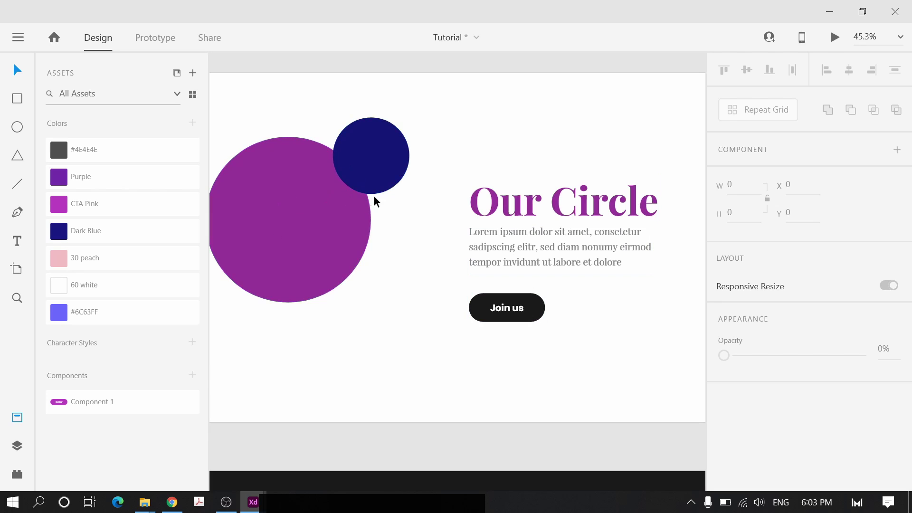
Inspect the sizes of the Join us buttons on the white and dark artboards
click(531, 301)
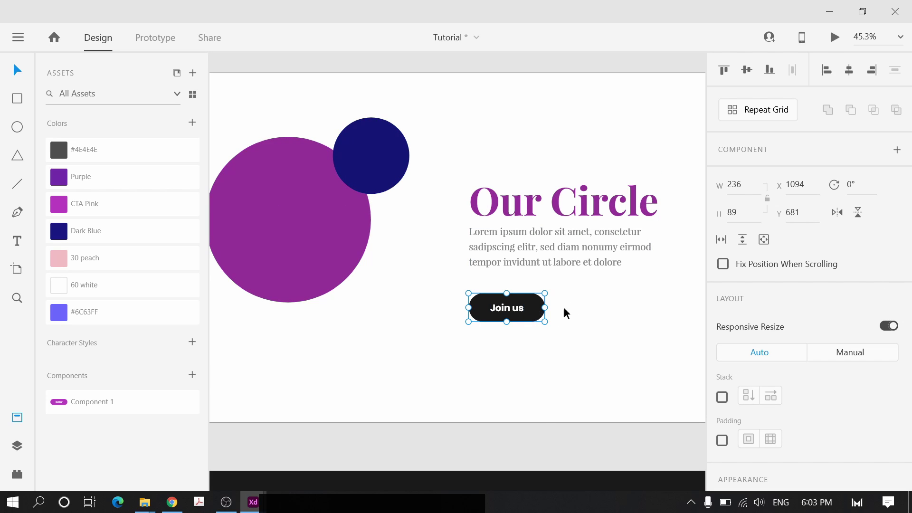
scroll(569, 309, down, 7)
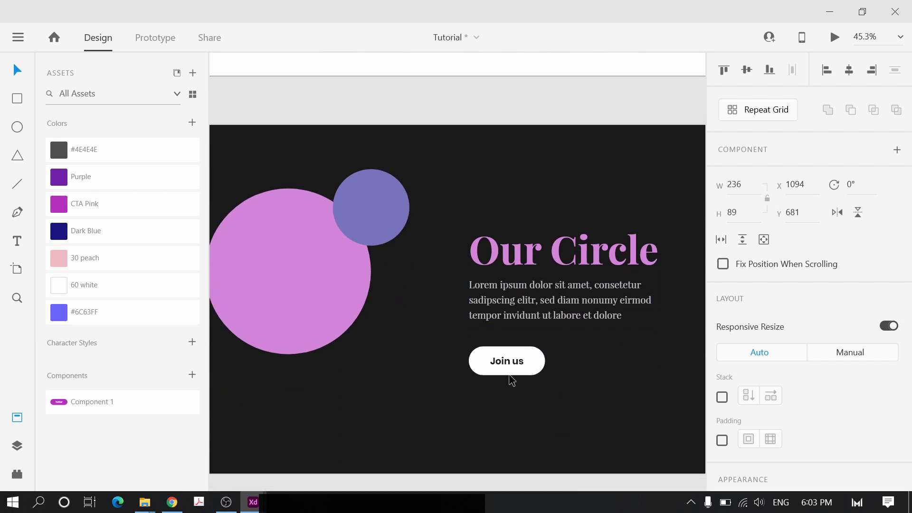
click(514, 368)
click(606, 179)
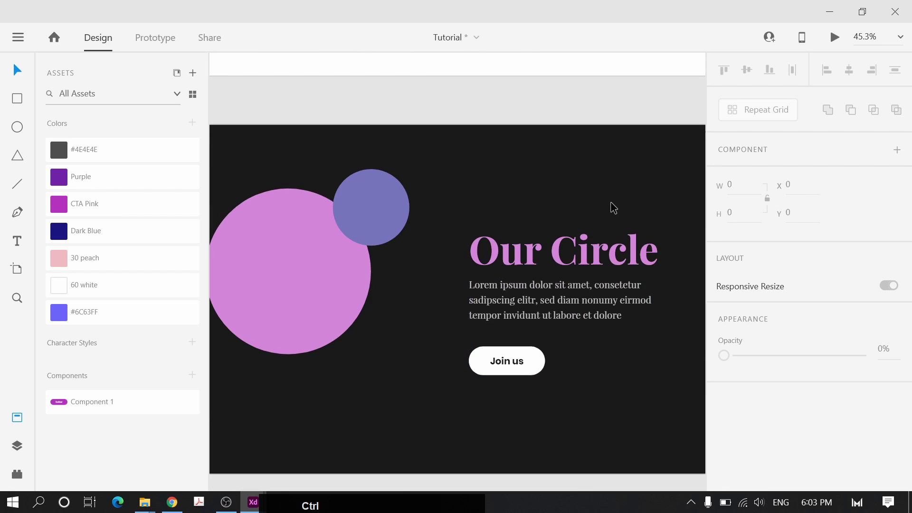
ctrl+scroll(613, 207, down, 2)
scroll(576, 141, up, 5)
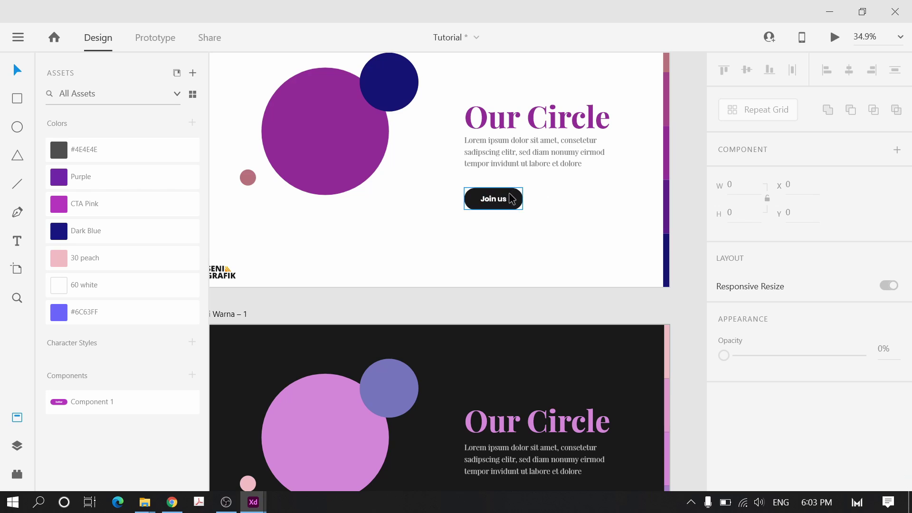
scroll(574, 250, down, 3)
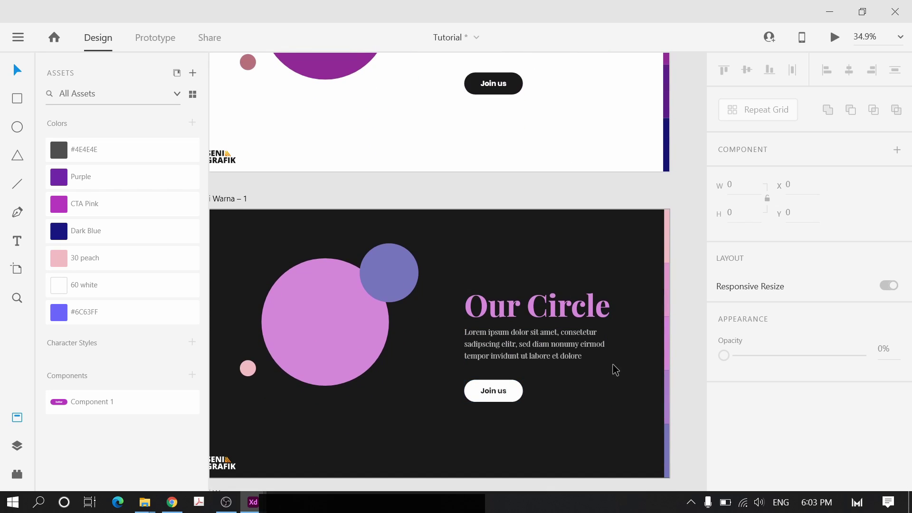
ctrl+scroll(603, 260, down, 2)
scroll(607, 235, up, 1)
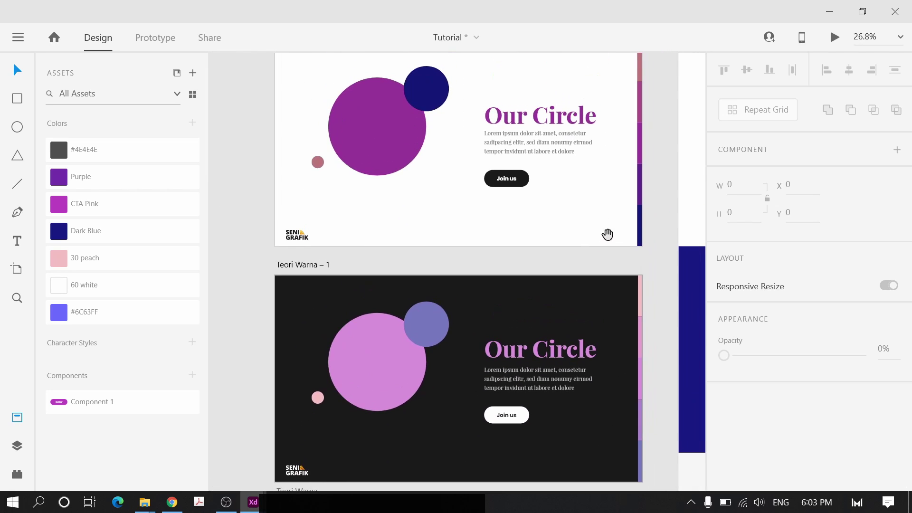
ctrl+scroll(618, 218, up, 2)
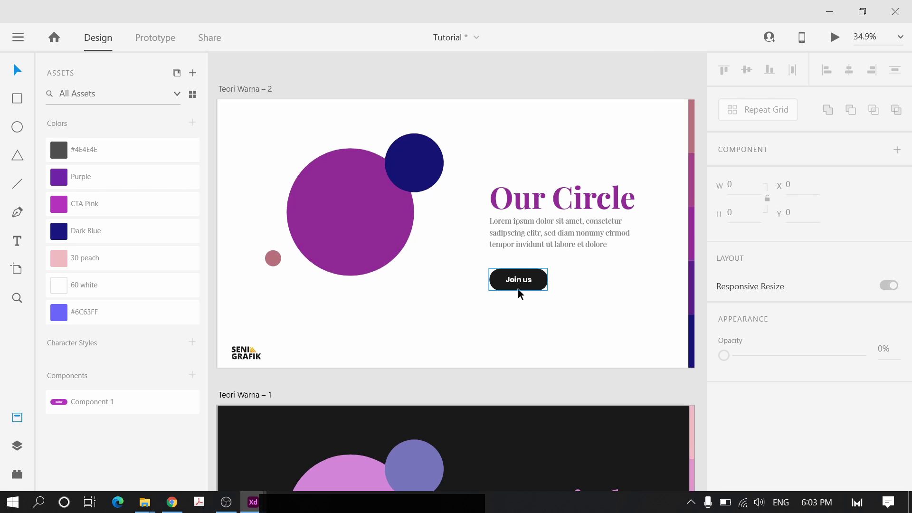
click(540, 285)
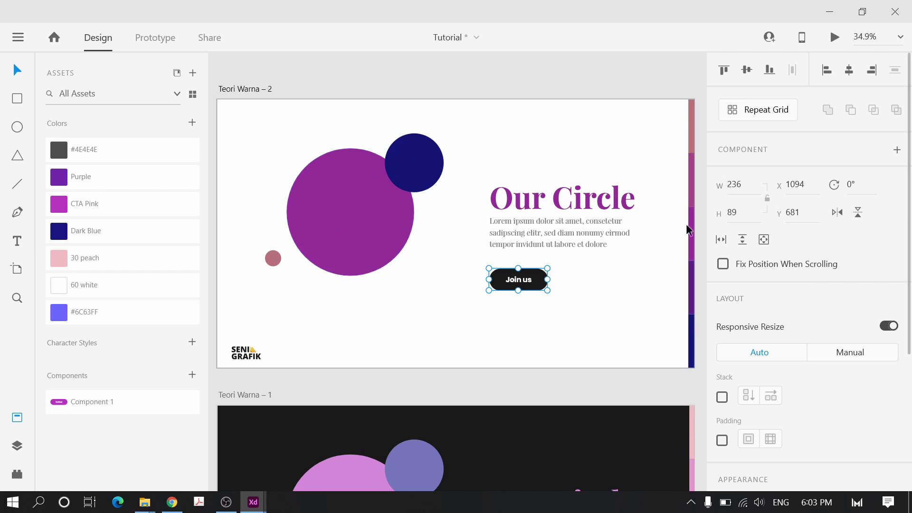
click(637, 285)
click(569, 201)
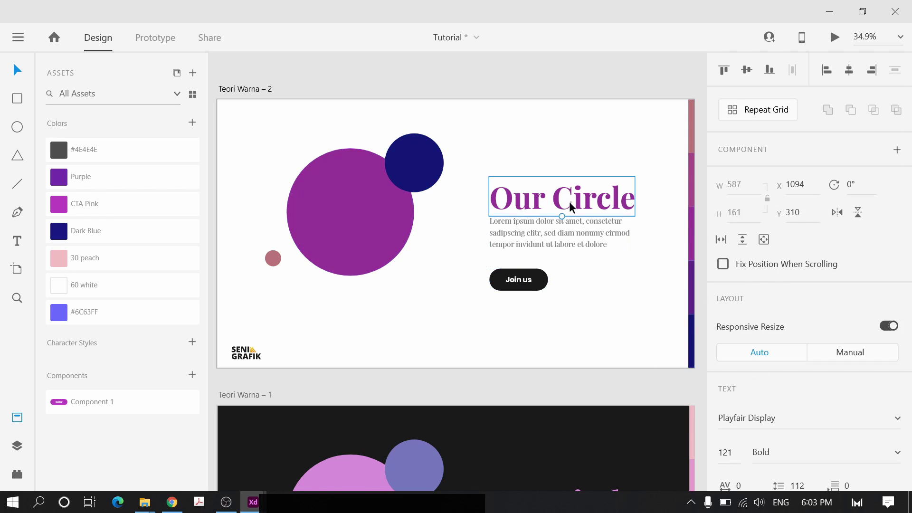
key(i)
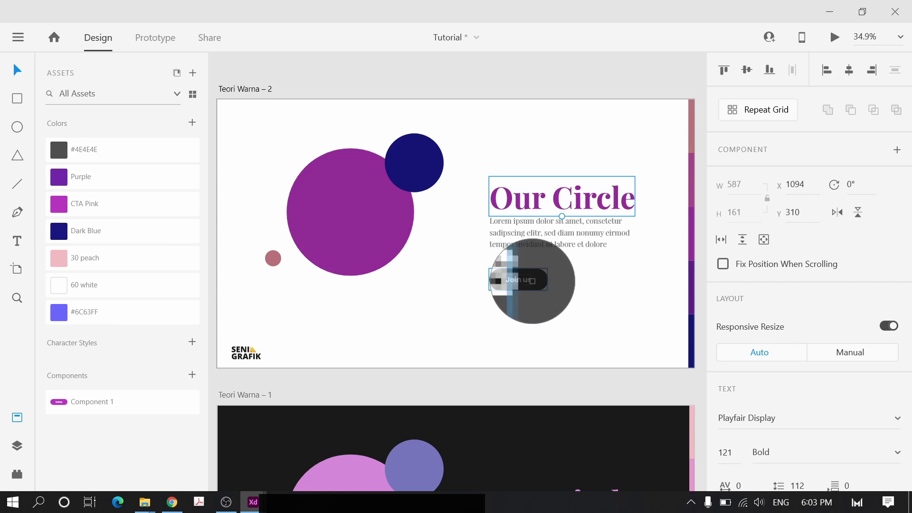
click(533, 283)
click(623, 277)
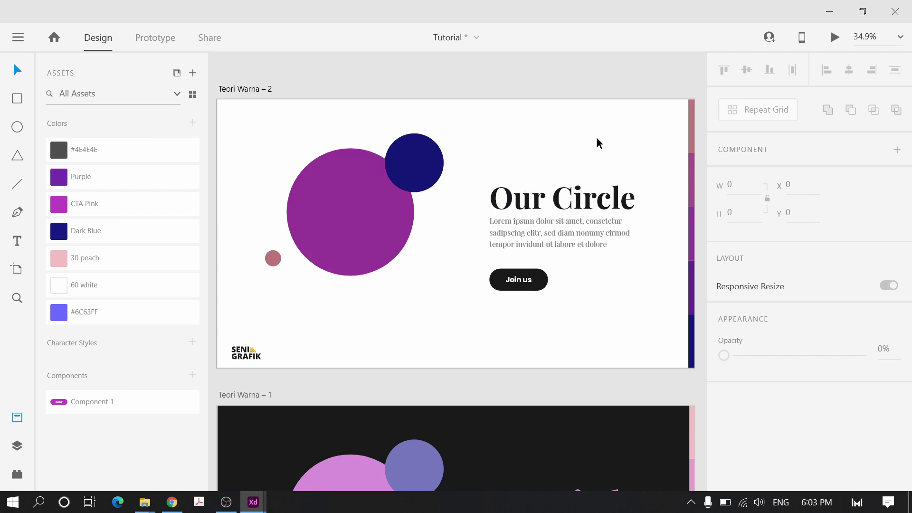
key(ctrl+z)
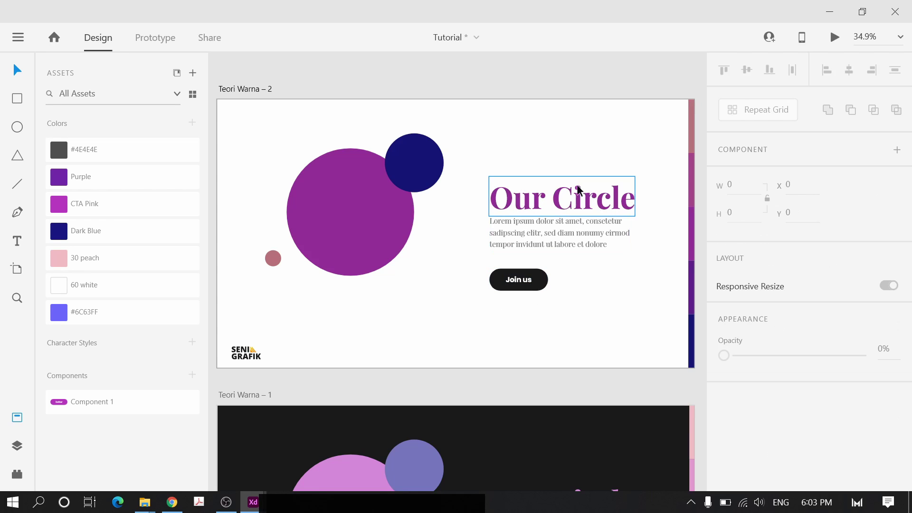
key(ctrl+shift+z)
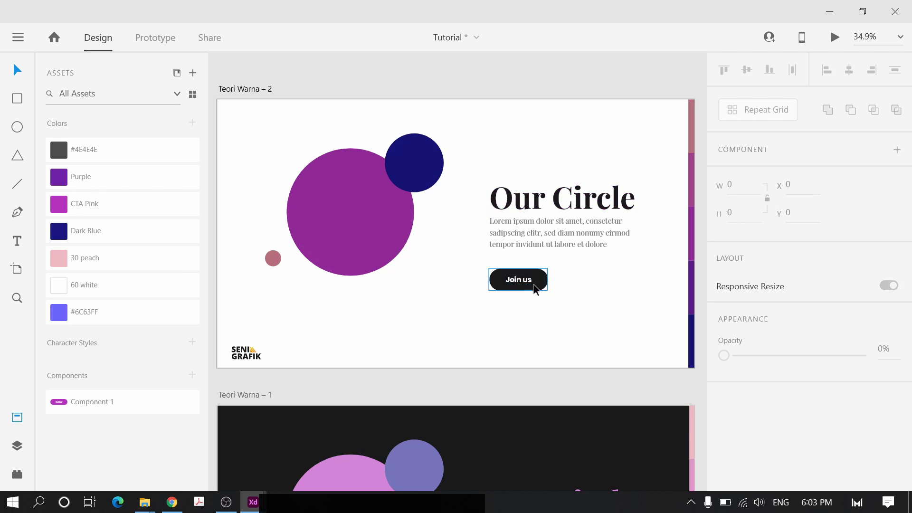
key(ctrl+z)
click(633, 282)
scroll(634, 307, down, 3)
Bring the dark Our Circle artboard into view and zoom out across the canvas
drag(628, 418, 578, 262)
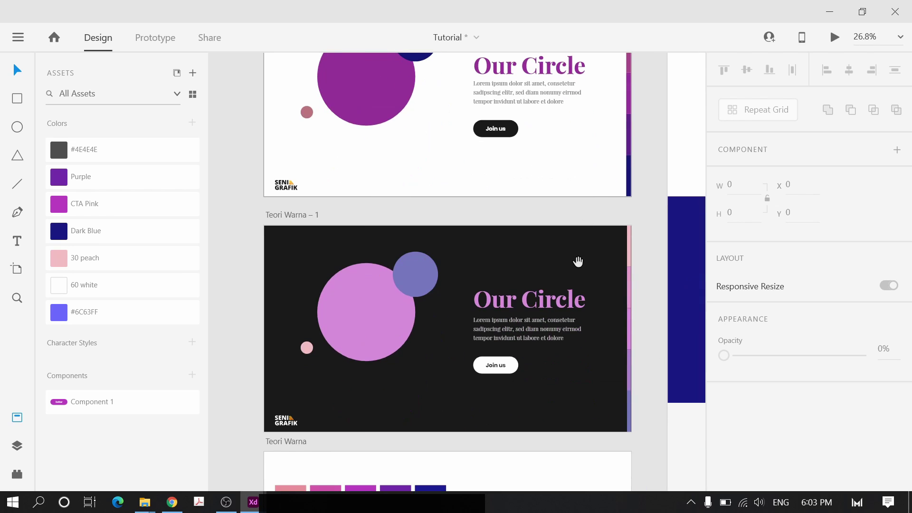
scroll(578, 261, down, 2)
scroll(550, 261, up, 4)
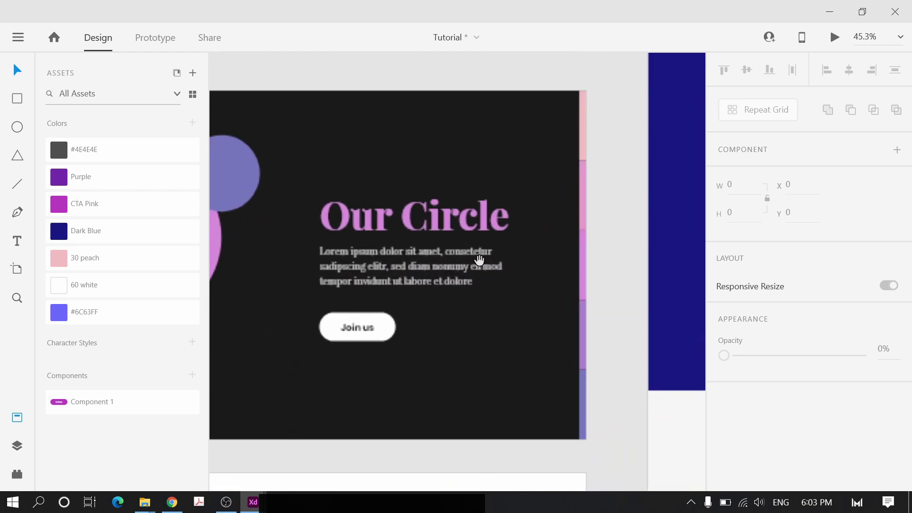
scroll(544, 177, down, 3)
scroll(692, 389, down, 2)
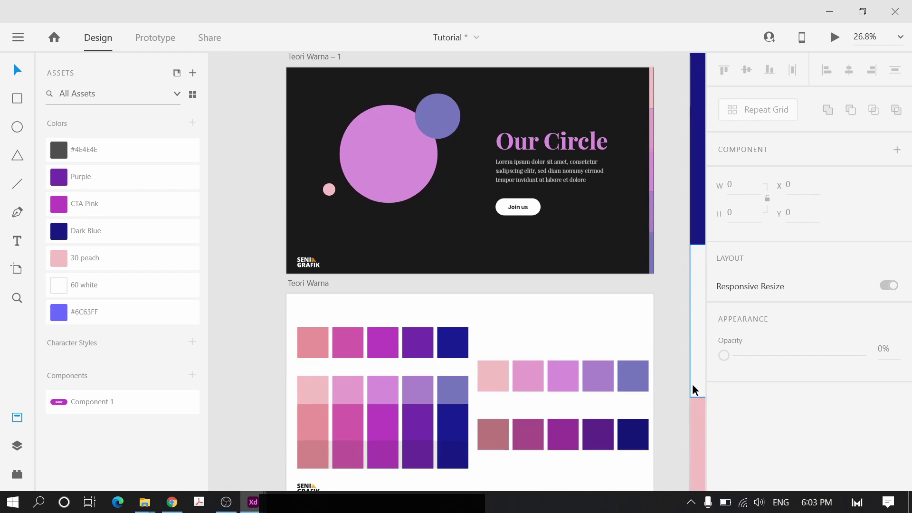
scroll(692, 386, down, 2)
scroll(634, 378, down, 1)
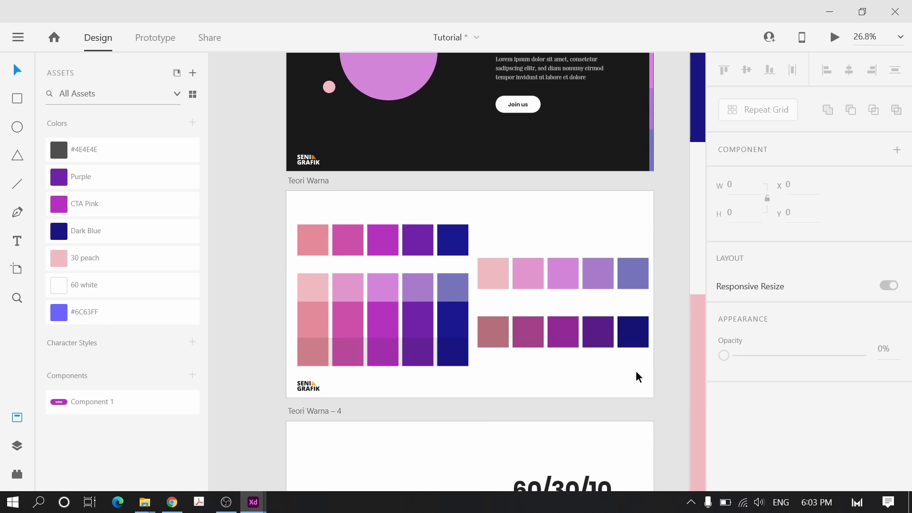
scroll(660, 237, up, 3)
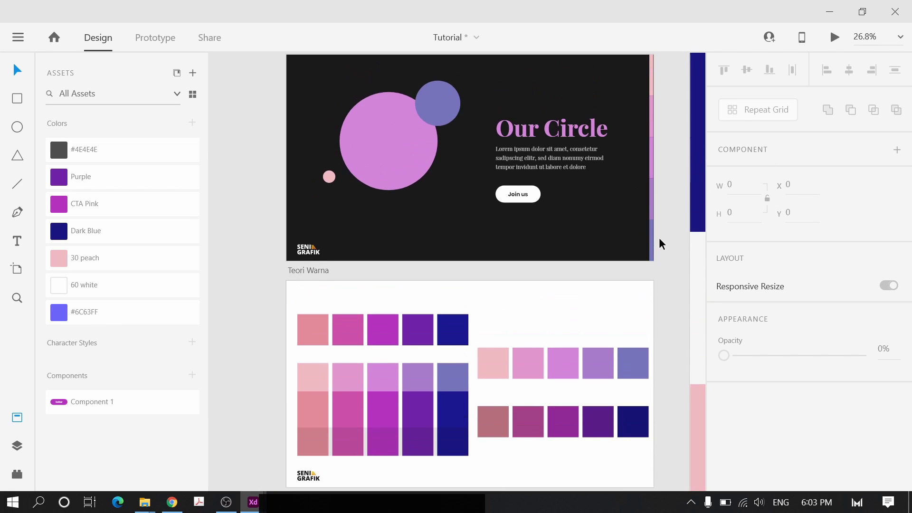
scroll(661, 241, down, 1)
scroll(661, 241, down, 5)
scroll(559, 231, up, 3)
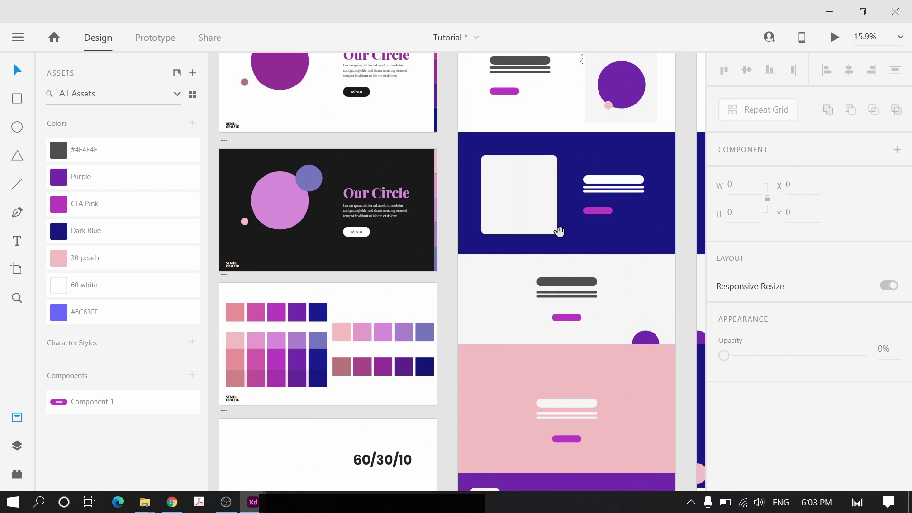
Pan to the SELAMAT DATANG landing page and select the Teori Warna – 5 artboard
drag(657, 195, 582, 309)
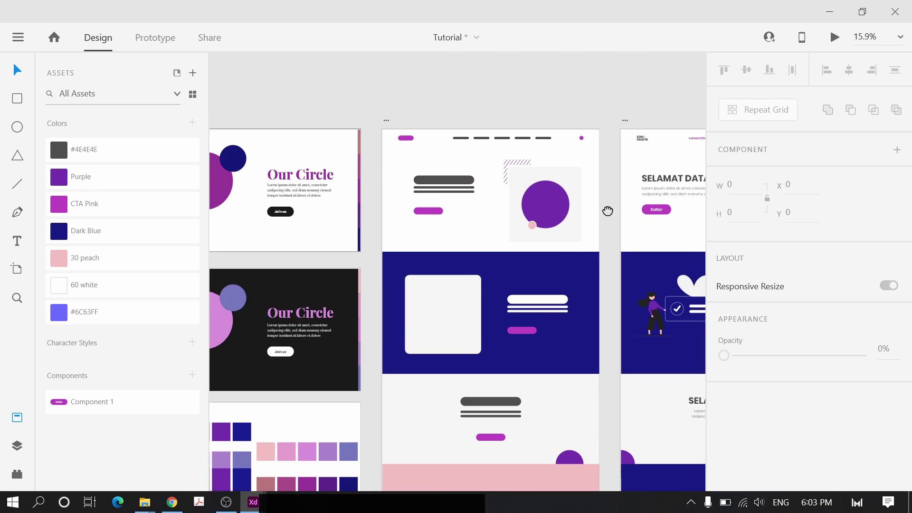
drag(608, 211, 378, 213)
scroll(463, 221, up, 3)
click(315, 57)
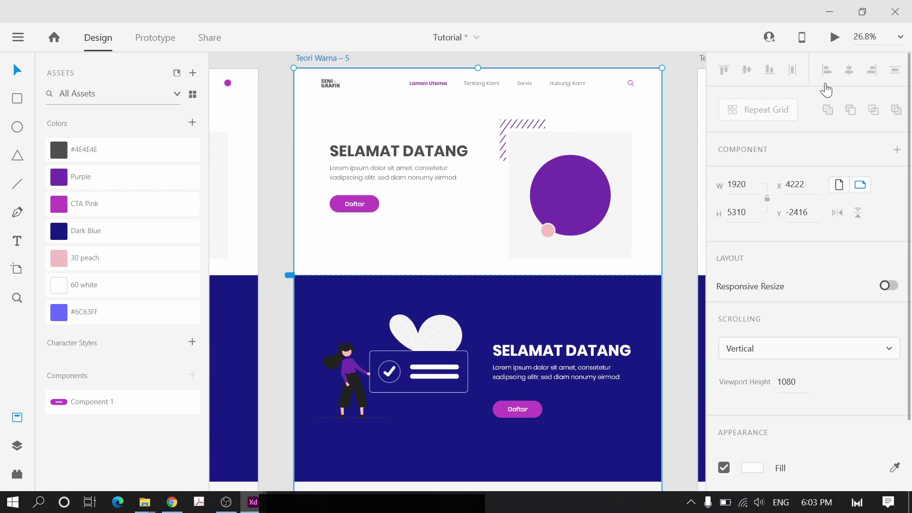
click(833, 38)
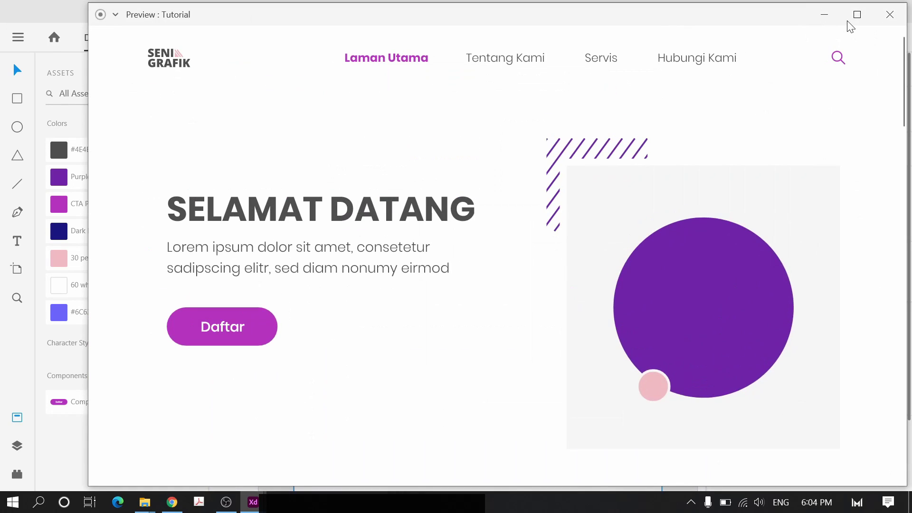
click(854, 17)
scroll(756, 209, down, 10)
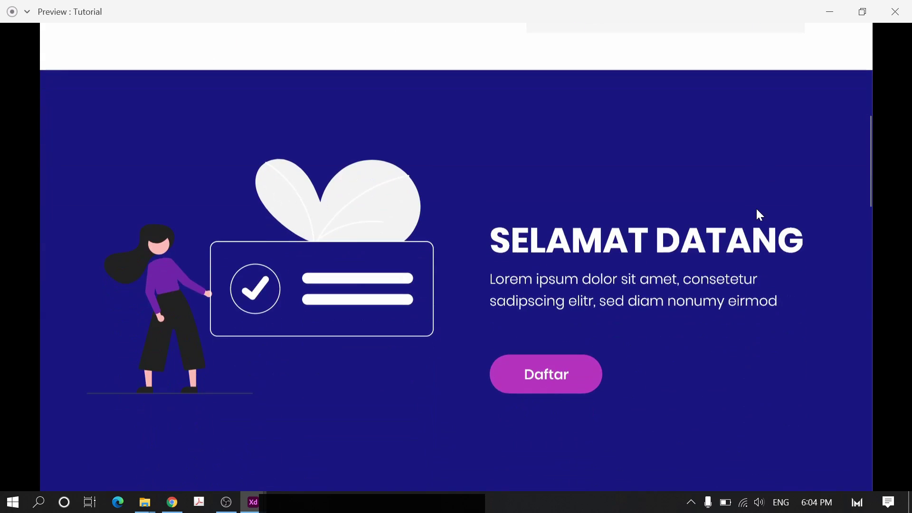
scroll(756, 209, up, 3)
scroll(756, 207, up, 10)
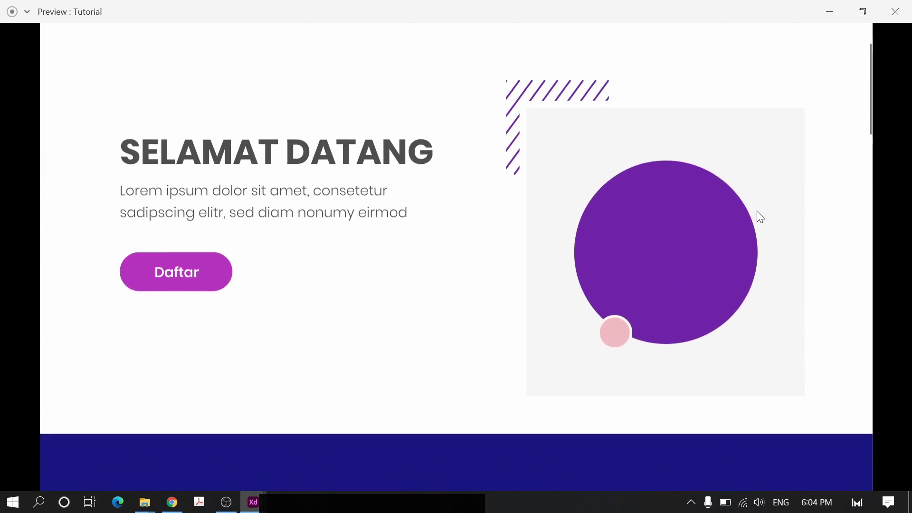
scroll(616, 228, down, 3)
scroll(618, 228, down, 3)
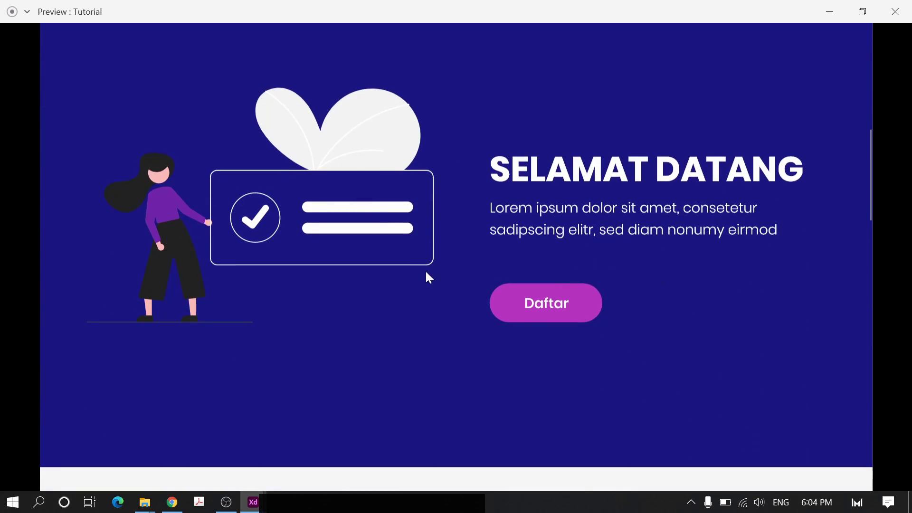
scroll(427, 273, down, 5)
click(894, 12)
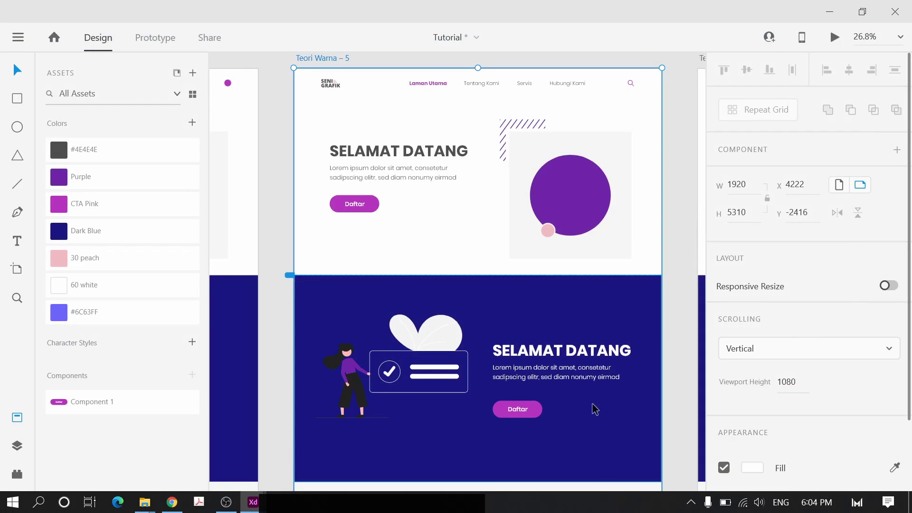